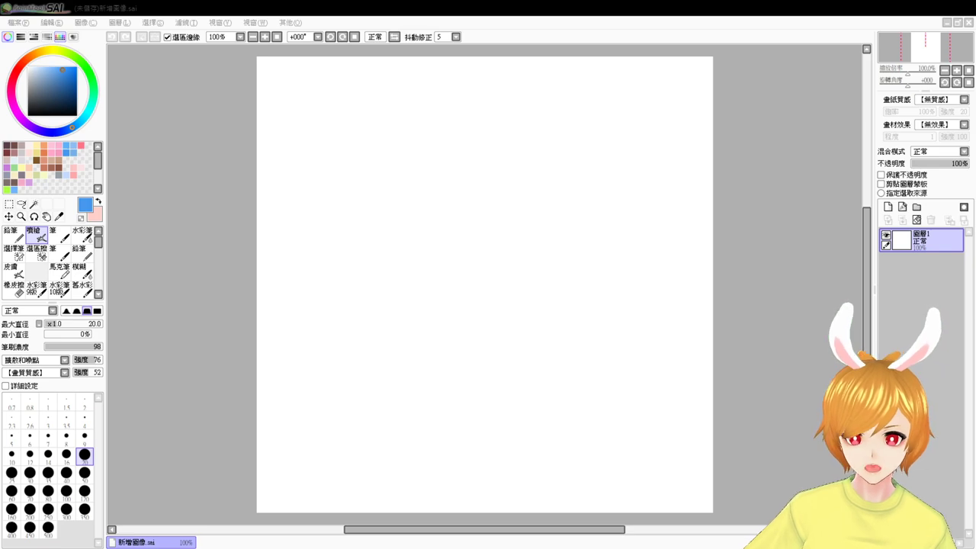
{"action": "left_click", "coordinate": [880, 8]}
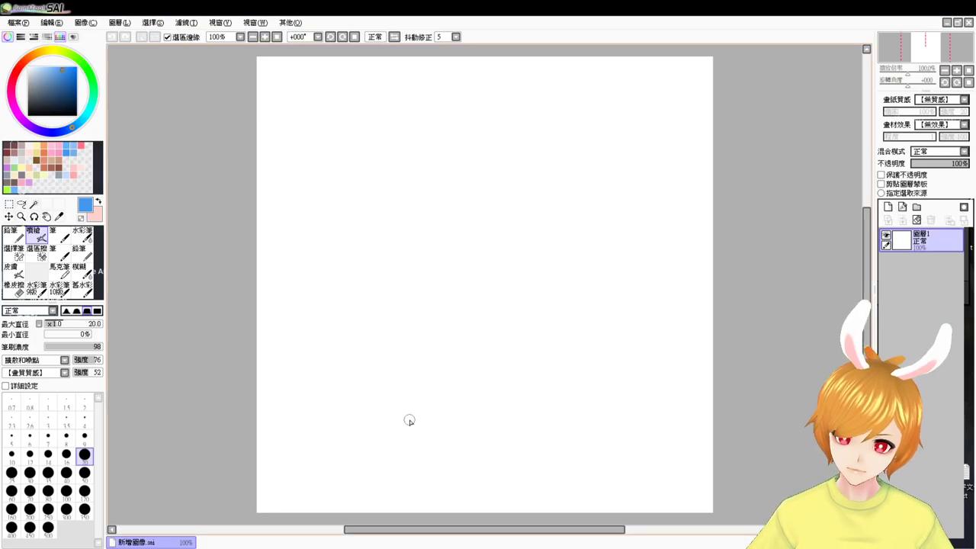
{"action": "left_click", "coordinate": [761, 352]}
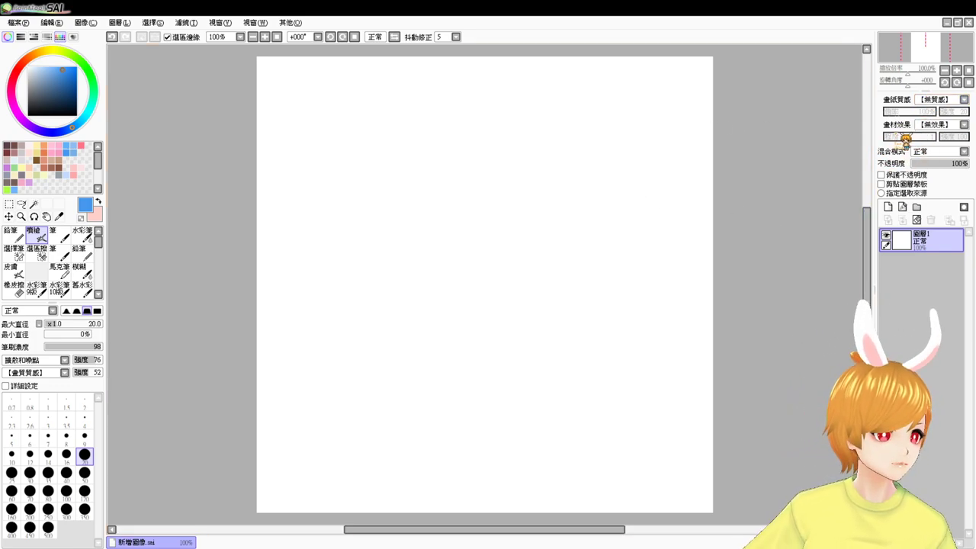
- Create a layer group and move 圖層1 into it
{"action": "left_click", "coordinate": [917, 207]}
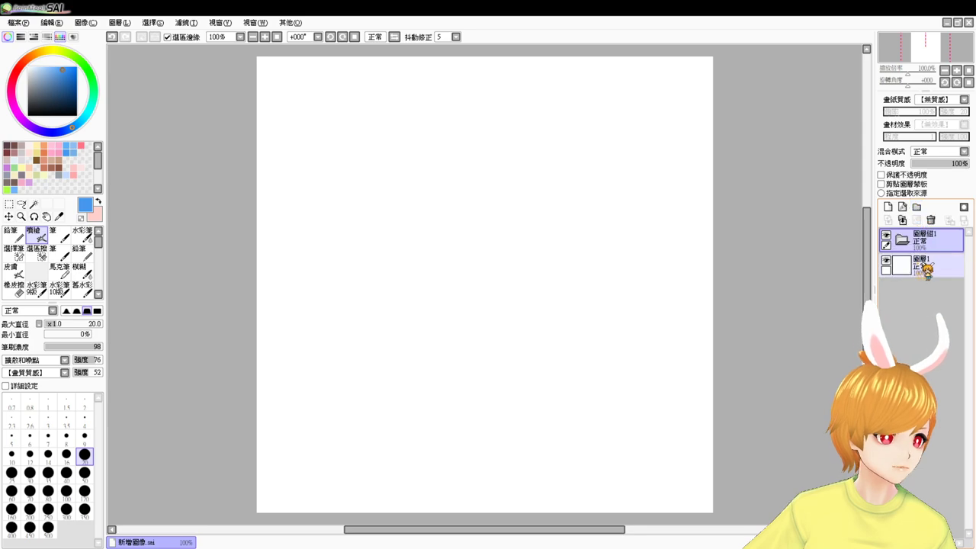
{"action": "left_click_drag", "start_coordinate": [926, 267], "coordinate": [925, 241]}
- Try the 水彩1 paper texture on the layer group, and reset it to 【無質感】
{"action": "left_click", "coordinate": [964, 99]}
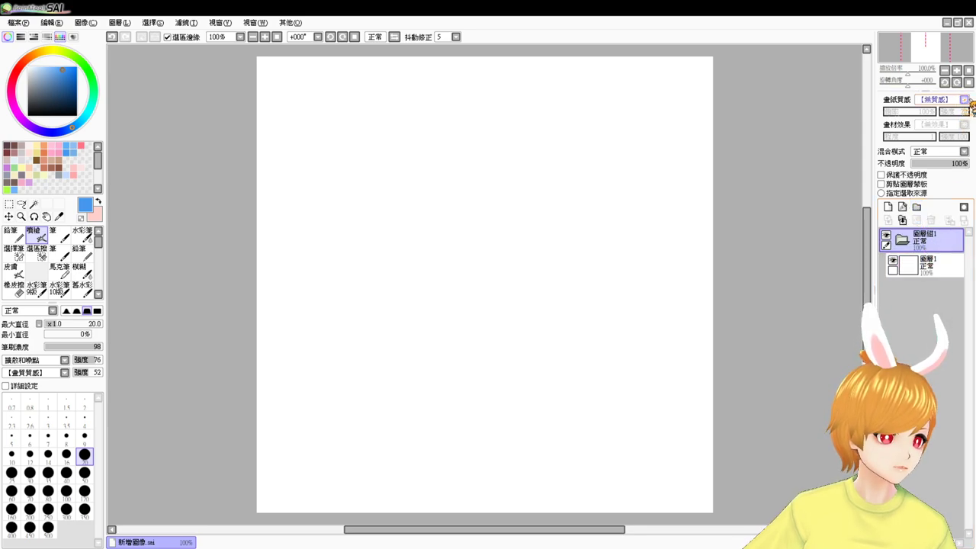
{"action": "left_click", "coordinate": [941, 129]}
{"action": "left_click", "coordinate": [963, 99]}
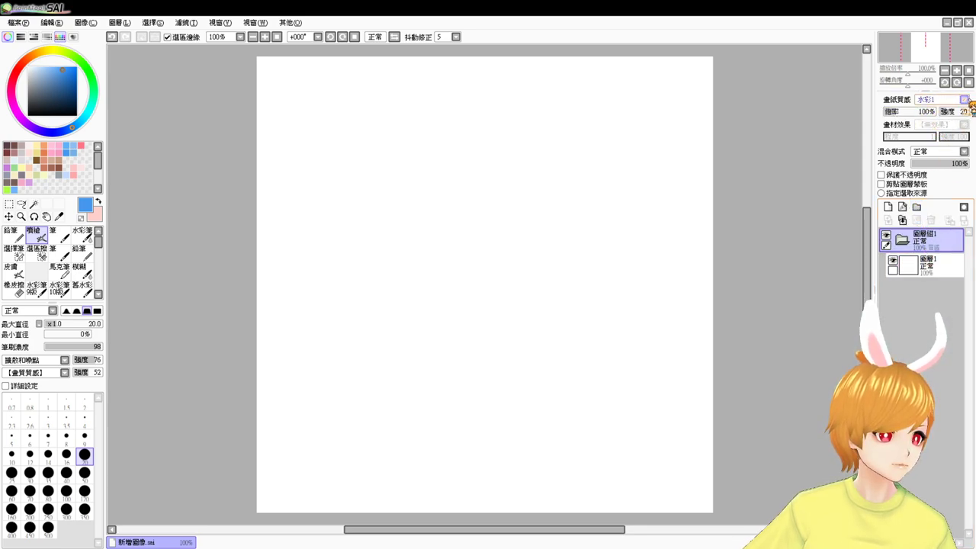
{"action": "left_click", "coordinate": [939, 112]}
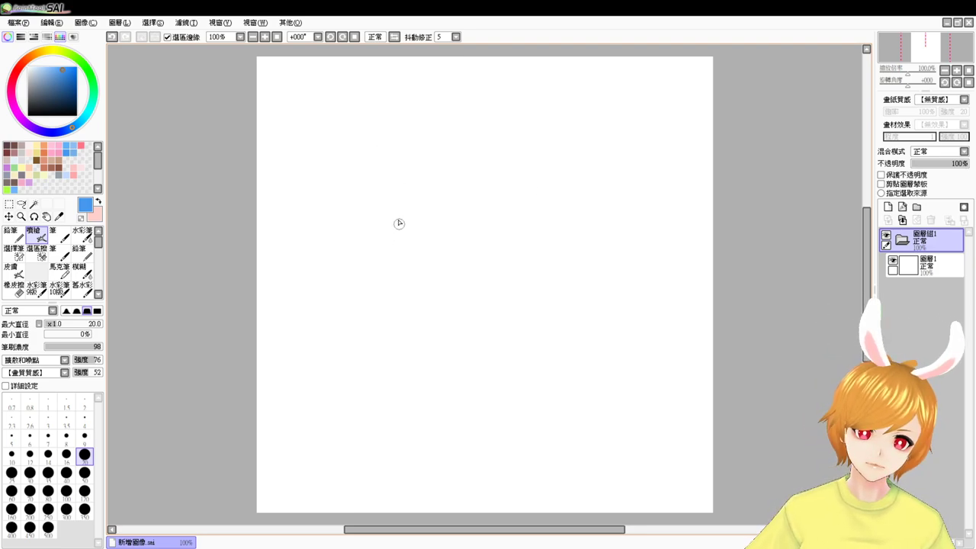
- Sketch the head's left side and top as a curved dark brown airbrush (噴槍) outline on 圖層1
{"action": "left_click", "coordinate": [919, 263]}
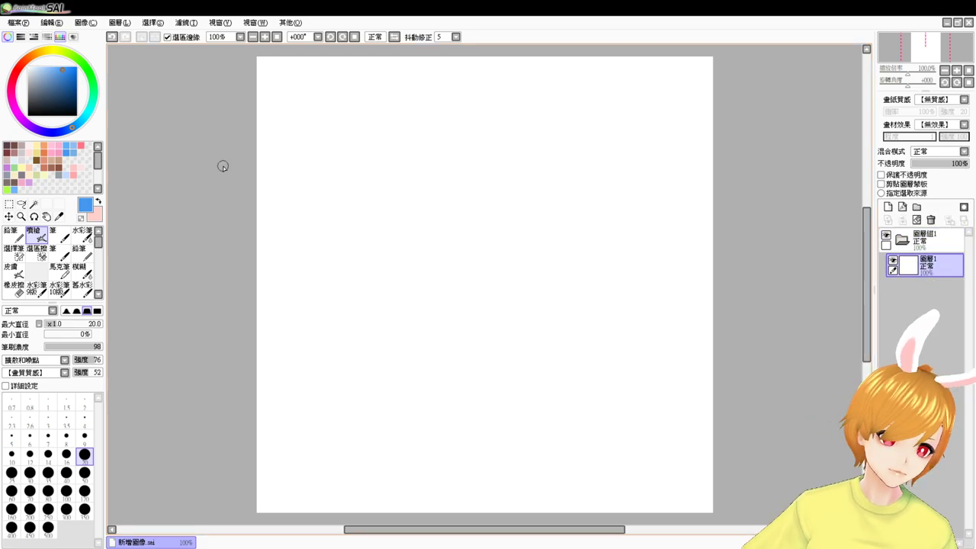
{"action": "left_click", "coordinate": [19, 143]}
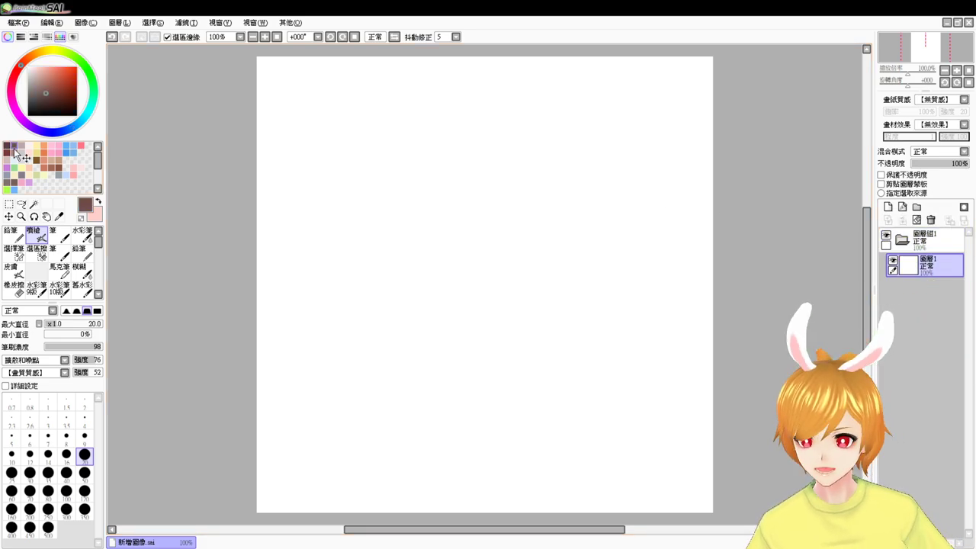
{"action": "key", "text": "ctrl+plus"}
{"action": "left_click_drag", "start_coordinate": [480, 188], "coordinate": [474, 309]}
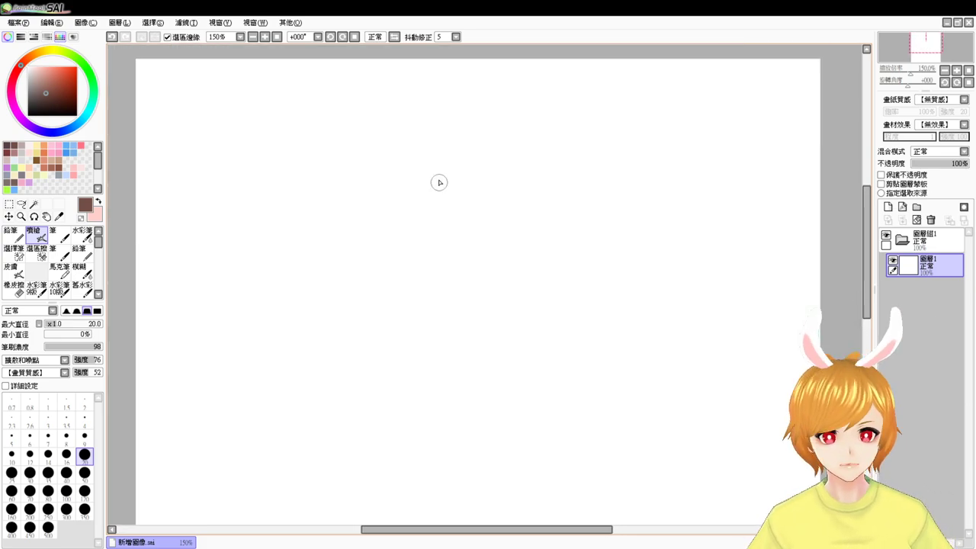
{"action": "left_click", "coordinate": [265, 38]}
{"action": "left_click_drag", "start_coordinate": [468, 318], "coordinate": [471, 239]}
{"action": "scroll", "coordinate": [461, 245], "scroll_direction": "up", "scroll_amount": 1}
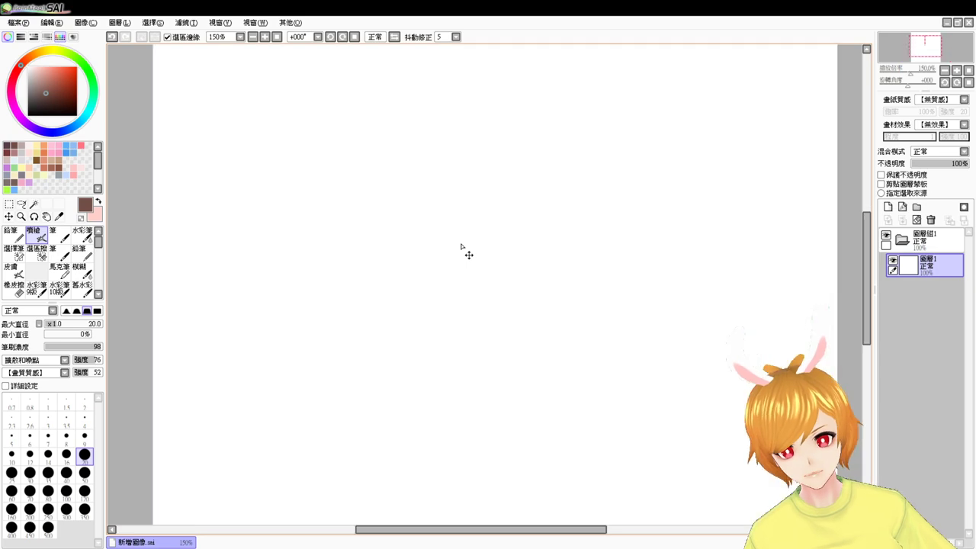
{"action": "key", "text": "space"}
{"action": "mouse_move", "coordinate": [526, 162]}
{"action": "left_mouse_down"}
{"action": "mouse_move", "coordinate": [529, 216]}
{"action": "mouse_move", "coordinate": [516, 262]}
{"action": "mouse_move", "coordinate": [515, 253]}
{"action": "left_mouse_up"}
{"action": "mouse_move", "coordinate": [423, 170]}
{"action": "left_mouse_down"}
{"action": "mouse_move", "coordinate": [401, 210]}
{"action": "mouse_move", "coordinate": [414, 178]}
{"action": "mouse_move", "coordinate": [396, 260]}
{"action": "left_mouse_up"}
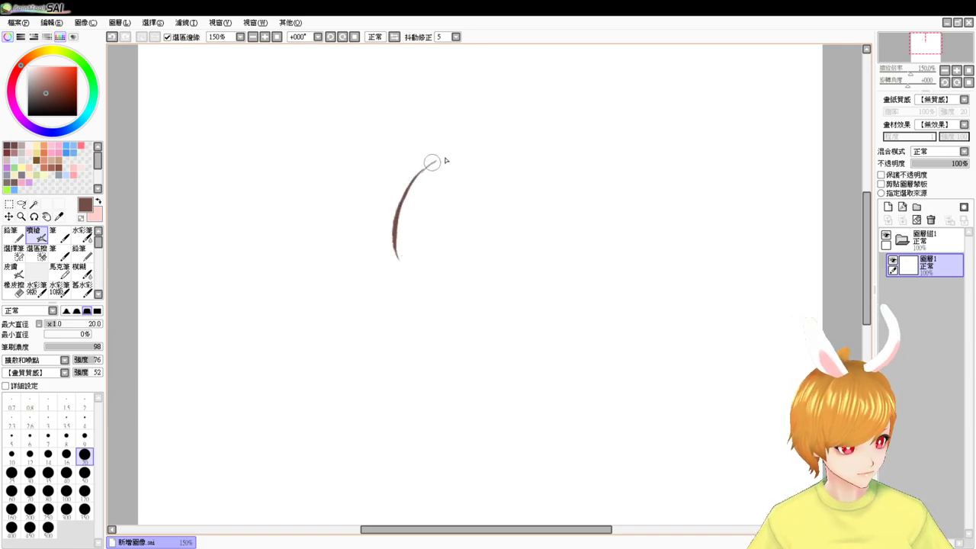
{"action": "mouse_move", "coordinate": [427, 163]}
{"action": "left_mouse_down"}
{"action": "mouse_move", "coordinate": [489, 159]}
{"action": "mouse_move", "coordinate": [538, 169]}
{"action": "left_mouse_up"}
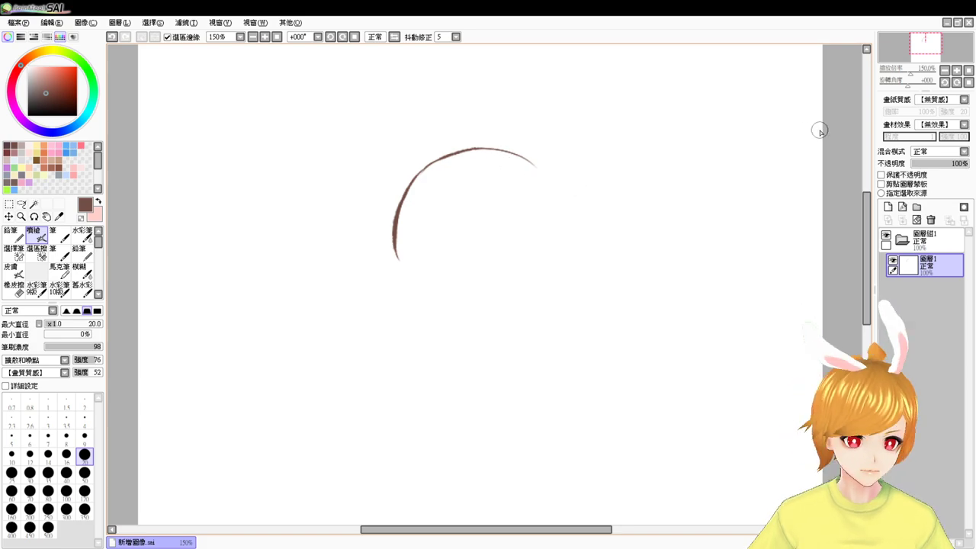
- Add a new layer beneath 圖層1 and fill it with light grey as a background
{"action": "left_click", "coordinate": [887, 207]}
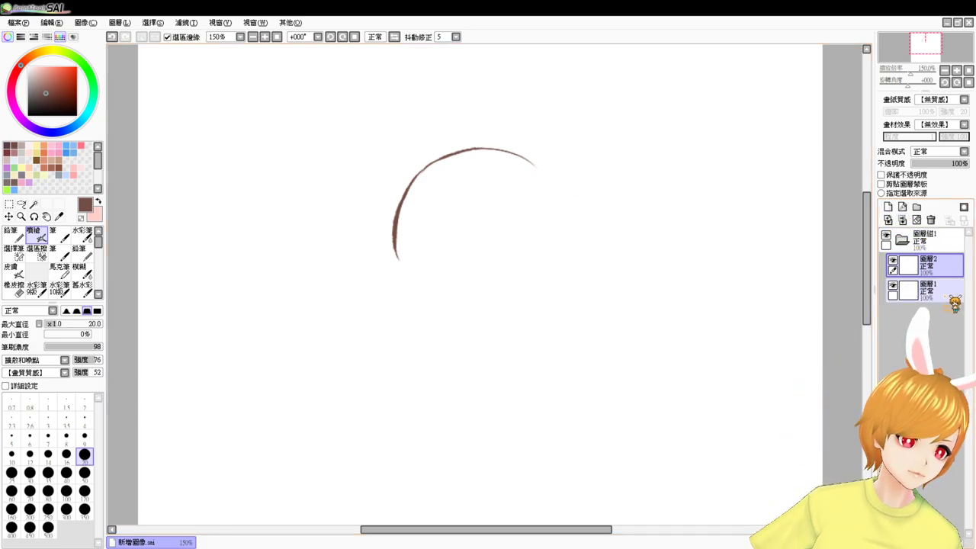
{"action": "left_click", "coordinate": [926, 291]}
{"action": "left_click_drag", "start_coordinate": [934, 266], "coordinate": [937, 300]}
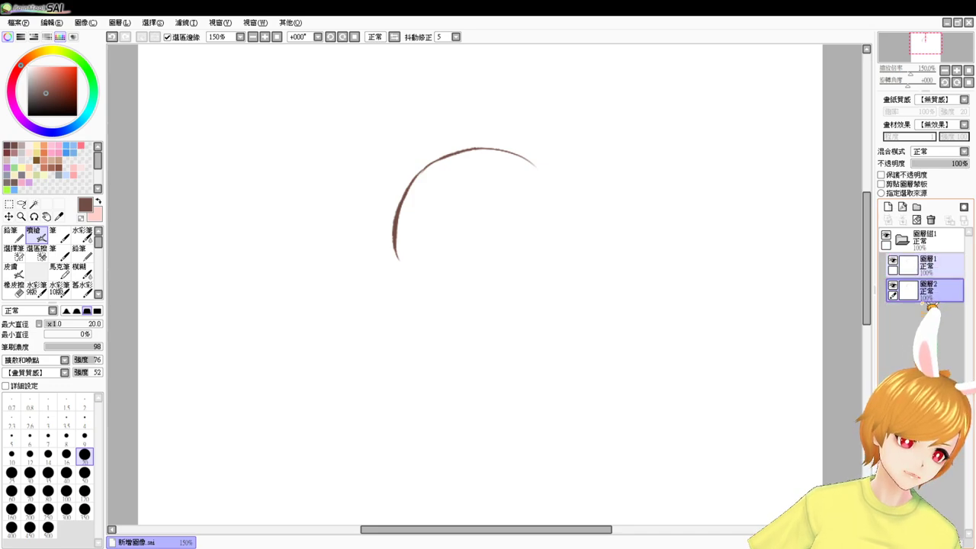
{"action": "left_click", "coordinate": [23, 160]}
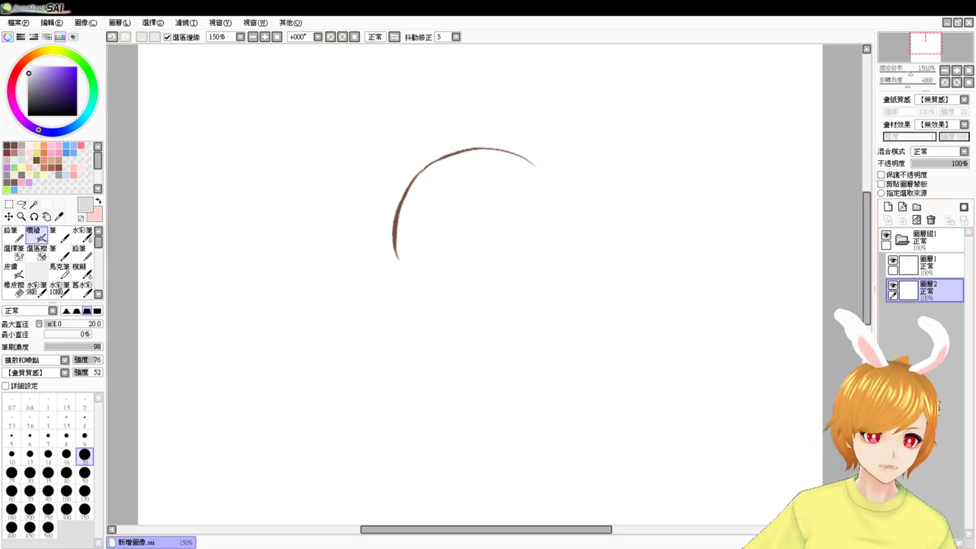
{"action": "key", "text": "ctrl+f"}
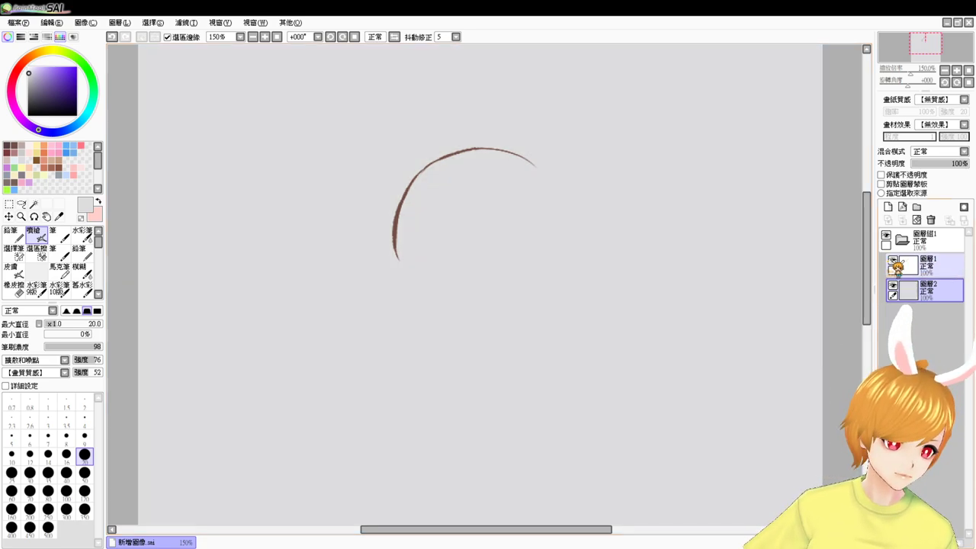
- Draw the right side of the head and the small left cheek bulge in dark brown on 圖層1
{"action": "left_click", "coordinate": [926, 264]}
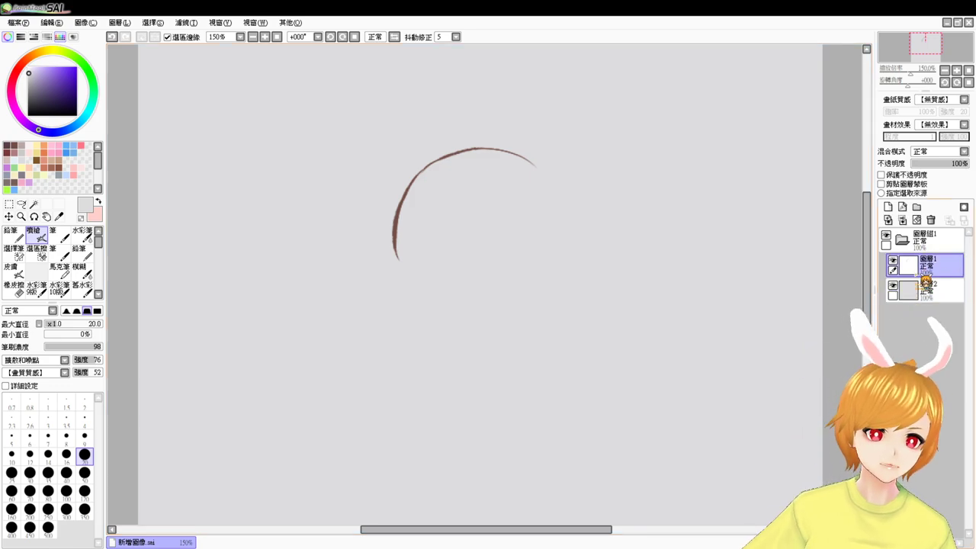
{"action": "left_click", "coordinate": [33, 145]}
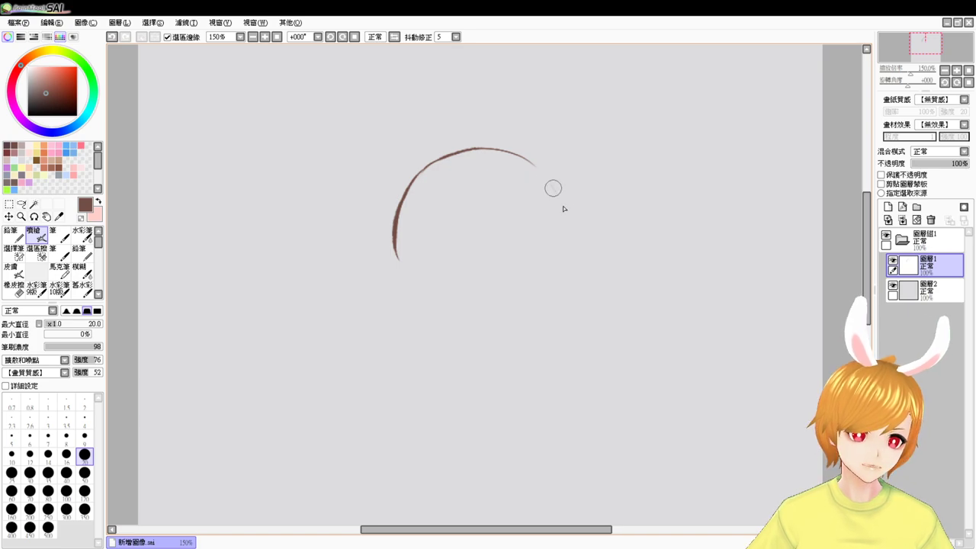
{"action": "mouse_move", "coordinate": [548, 182]}
{"action": "left_mouse_down"}
{"action": "mouse_move", "coordinate": [567, 238]}
{"action": "mouse_move", "coordinate": [561, 266]}
{"action": "left_mouse_up"}
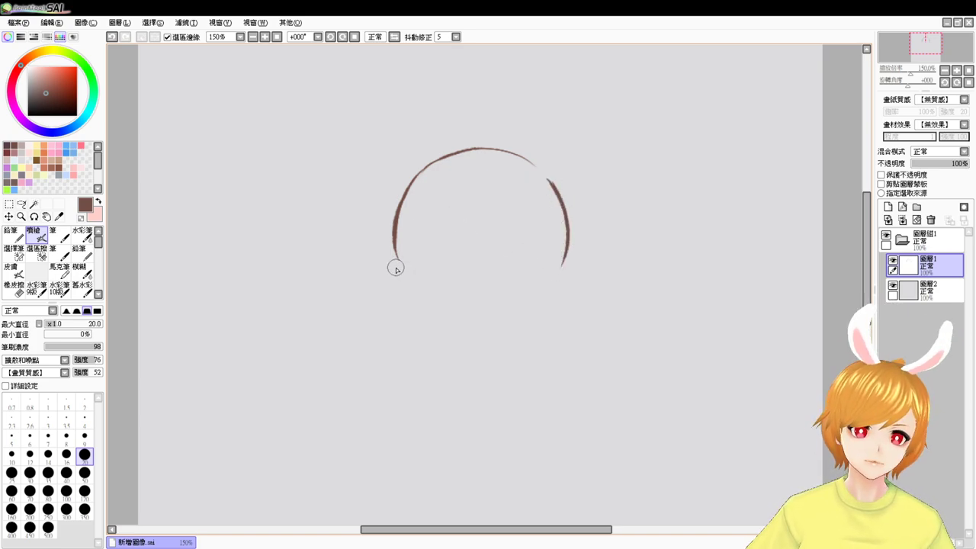
{"action": "mouse_move", "coordinate": [397, 273]}
{"action": "left_mouse_down"}
{"action": "mouse_move", "coordinate": [391, 285]}
{"action": "mouse_move", "coordinate": [408, 295]}
{"action": "left_mouse_up"}
{"action": "key", "text": "ctrl+z"}
{"action": "key", "text": "ctrl+z"}
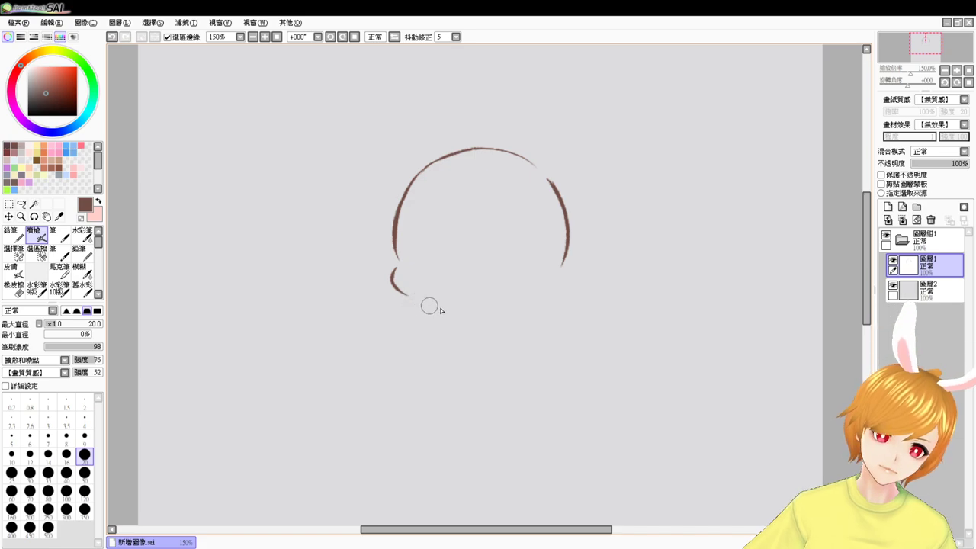
- Draw the curved jaw line from the left cheek to the right side of the head, redoing strokes as needed
{"action": "left_click_drag", "start_coordinate": [411, 298], "coordinate": [499, 311]}
{"action": "key", "text": "ctrl+z"}
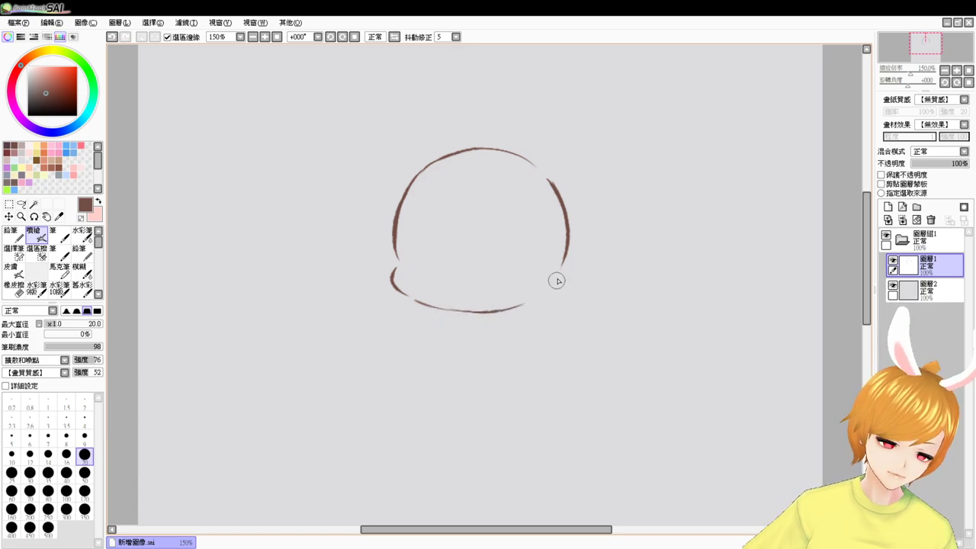
{"action": "mouse_move", "coordinate": [556, 279]}
{"action": "left_mouse_down"}
{"action": "mouse_move", "coordinate": [495, 301]}
{"action": "mouse_move", "coordinate": [560, 277]}
{"action": "mouse_move", "coordinate": [459, 318]}
{"action": "left_mouse_up"}
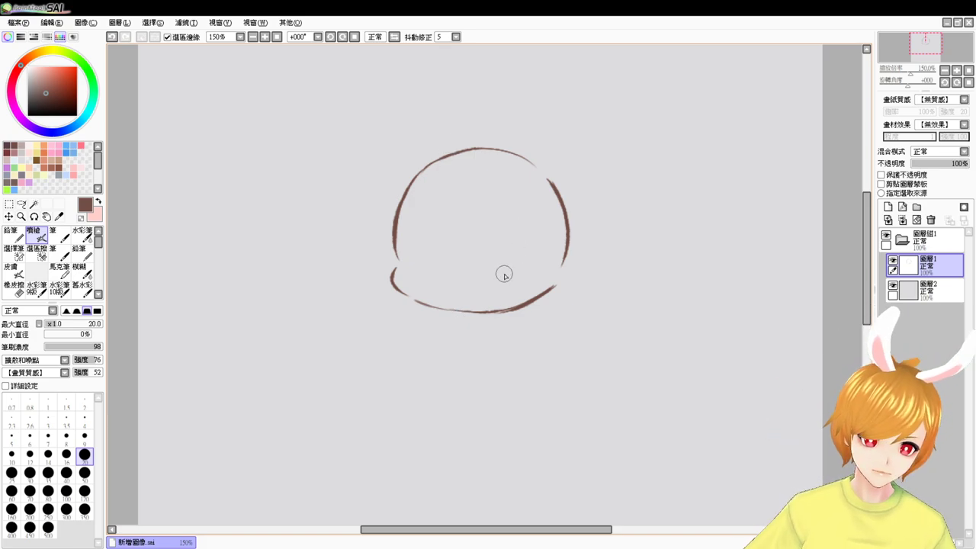
{"action": "mouse_move", "coordinate": [447, 308]}
{"action": "left_mouse_down"}
{"action": "mouse_move", "coordinate": [511, 309]}
{"action": "mouse_move", "coordinate": [464, 309]}
{"action": "mouse_move", "coordinate": [515, 295]}
{"action": "mouse_move", "coordinate": [457, 310]}
{"action": "mouse_move", "coordinate": [490, 312]}
{"action": "mouse_move", "coordinate": [511, 302]}
{"action": "mouse_move", "coordinate": [453, 312]}
{"action": "mouse_move", "coordinate": [524, 298]}
{"action": "mouse_move", "coordinate": [469, 312]}
{"action": "mouse_move", "coordinate": [538, 292]}
{"action": "left_mouse_up"}
{"action": "key", "text": "ctrl+z"}
{"action": "key", "text": "ctrl+z"}
{"action": "key", "text": "ctrl+z"}
{"action": "key", "text": "ctrl+z"}
{"action": "left_click_drag", "start_coordinate": [464, 311], "coordinate": [555, 287]}
{"action": "key", "text": "ctrl+z"}
{"action": "left_click_drag", "start_coordinate": [486, 312], "coordinate": [533, 291]}
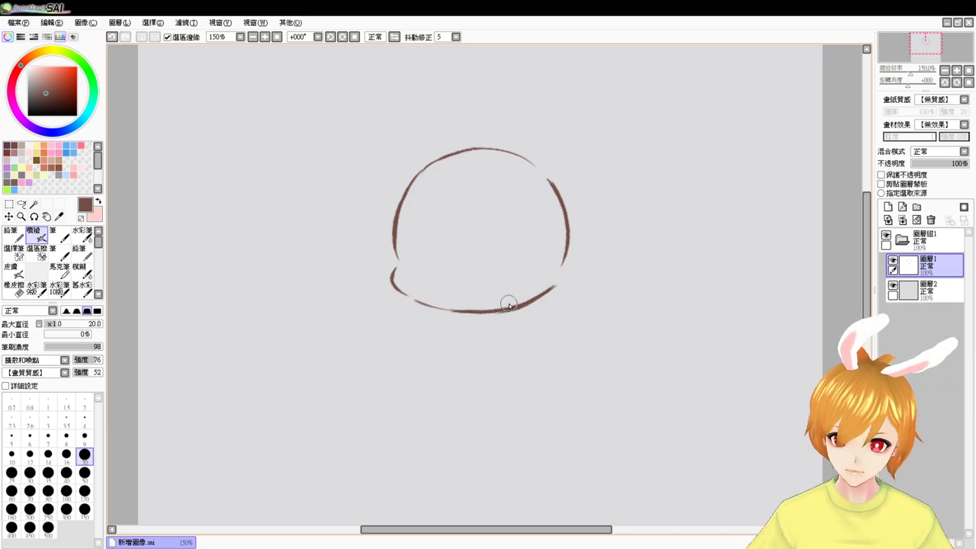
- Erase a small gap in the middle of the jaw line and draw a small V-shaped neck point there
{"action": "key", "text": "e"}
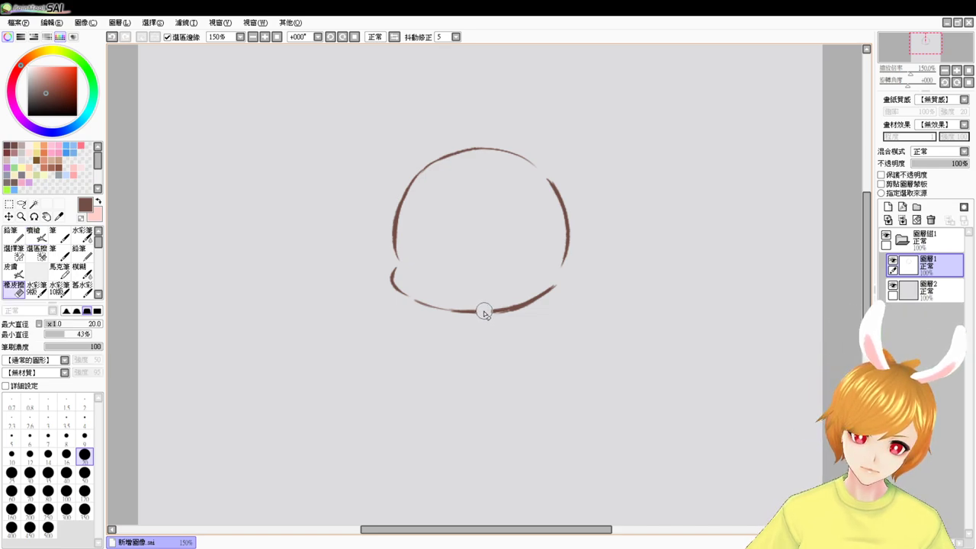
{"action": "key", "text": "e"}
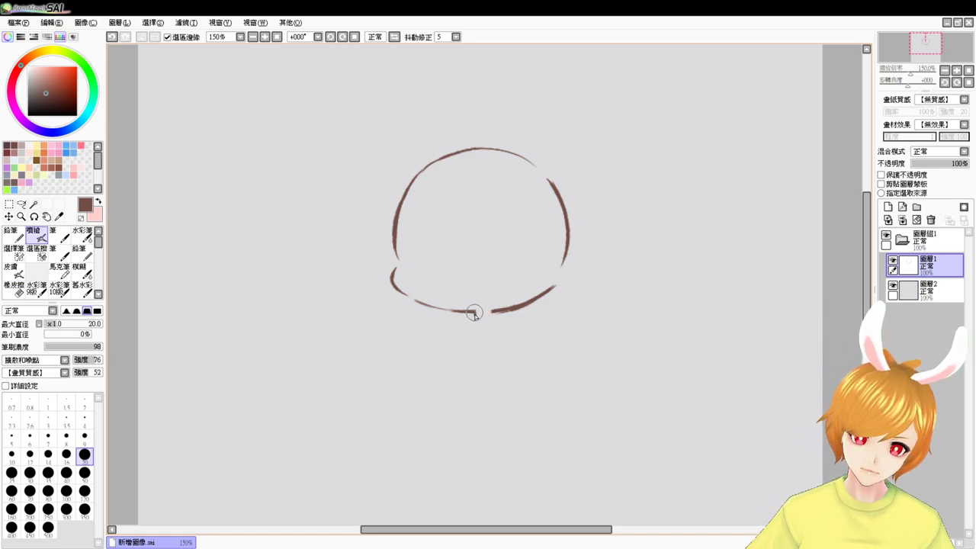
{"action": "left_click_drag", "start_coordinate": [473, 313], "coordinate": [488, 314]}
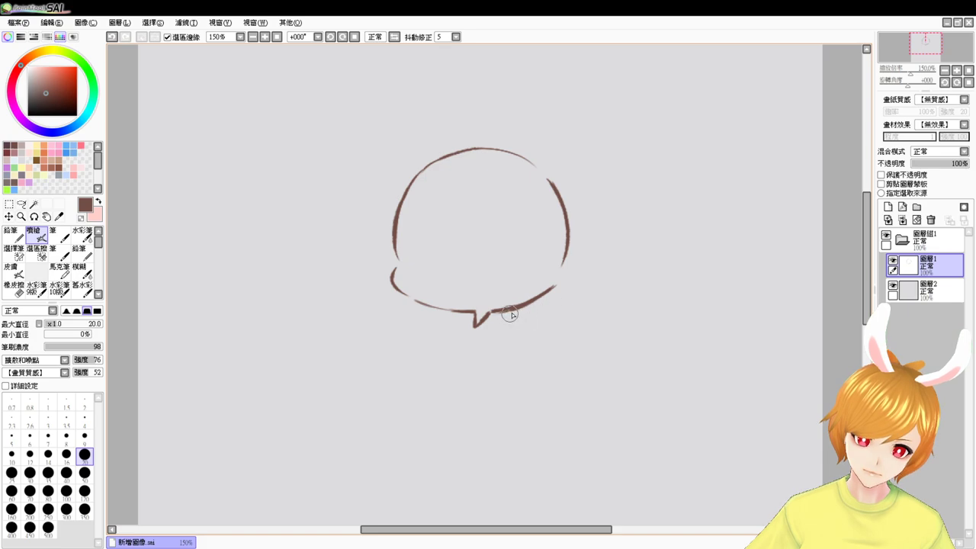
- Draw the curved left and right sides of the body below the head, redoing strokes as needed
{"action": "mouse_move", "coordinate": [511, 314]}
{"action": "left_mouse_down"}
{"action": "mouse_move", "coordinate": [546, 346]}
{"action": "mouse_move", "coordinate": [515, 343]}
{"action": "mouse_move", "coordinate": [517, 294]}
{"action": "mouse_move", "coordinate": [525, 328]}
{"action": "left_mouse_up"}
{"action": "key", "text": "ctrl+z"}
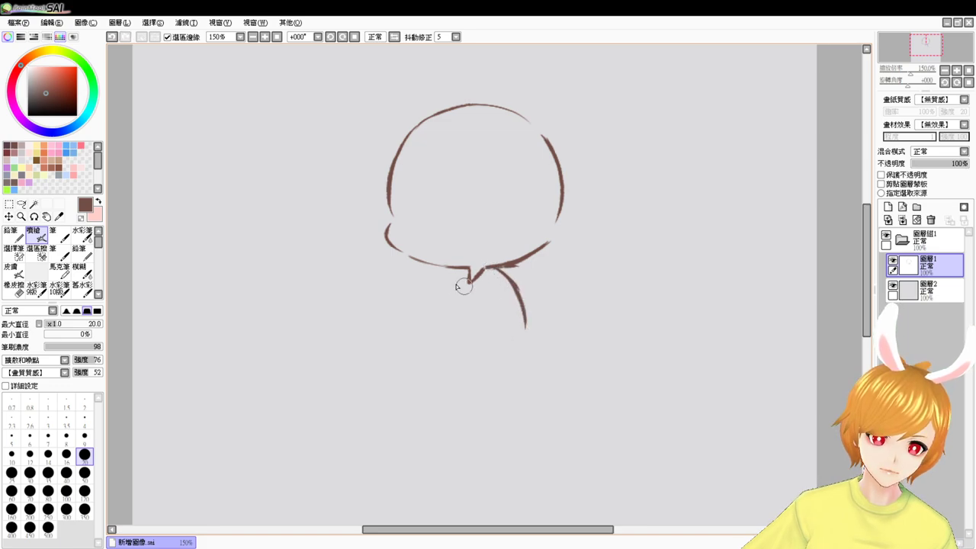
{"action": "left_click_drag", "start_coordinate": [456, 270], "coordinate": [444, 343]}
{"action": "key", "text": "ctrl+z"}
{"action": "mouse_move", "coordinate": [510, 283]}
{"action": "left_mouse_down"}
{"action": "mouse_move", "coordinate": [524, 317]}
{"action": "mouse_move", "coordinate": [511, 367]}
{"action": "left_mouse_up"}
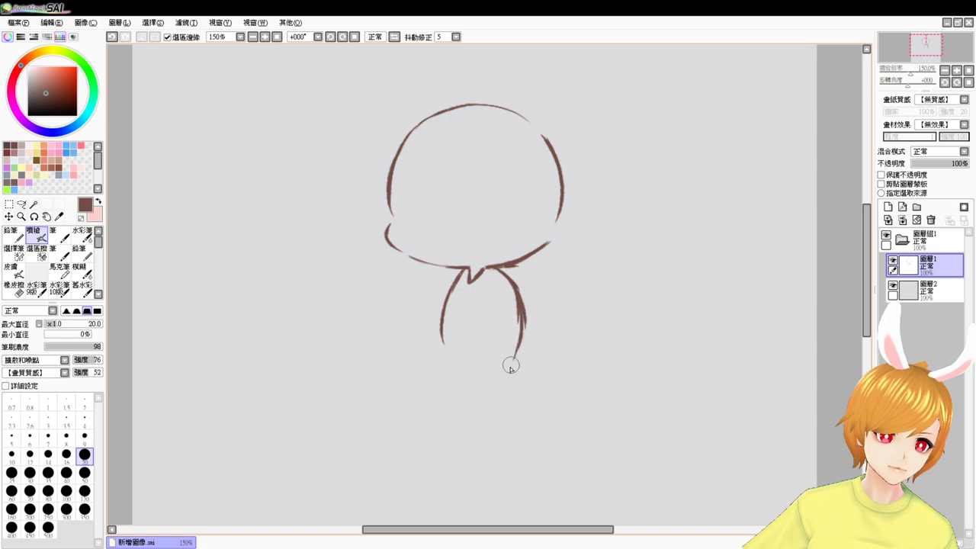
- Close the bottom of the body with a narrow hem band and tidy its left corner
{"action": "mouse_move", "coordinate": [442, 322]}
{"action": "left_mouse_down"}
{"action": "mouse_move", "coordinate": [461, 359]}
{"action": "mouse_move", "coordinate": [493, 343]}
{"action": "mouse_move", "coordinate": [485, 350]}
{"action": "mouse_move", "coordinate": [513, 351]}
{"action": "left_mouse_up"}
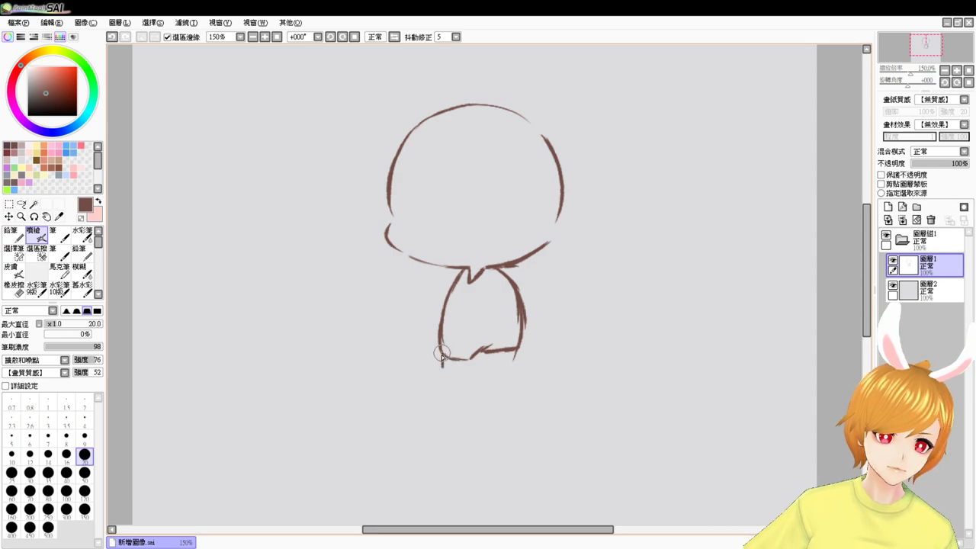
{"action": "mouse_move", "coordinate": [441, 354]}
{"action": "left_mouse_down"}
{"action": "mouse_move", "coordinate": [482, 369]}
{"action": "mouse_move", "coordinate": [467, 369]}
{"action": "mouse_move", "coordinate": [511, 358]}
{"action": "mouse_move", "coordinate": [513, 348]}
{"action": "mouse_move", "coordinate": [499, 367]}
{"action": "left_mouse_up"}
{"action": "key", "text": "e"}
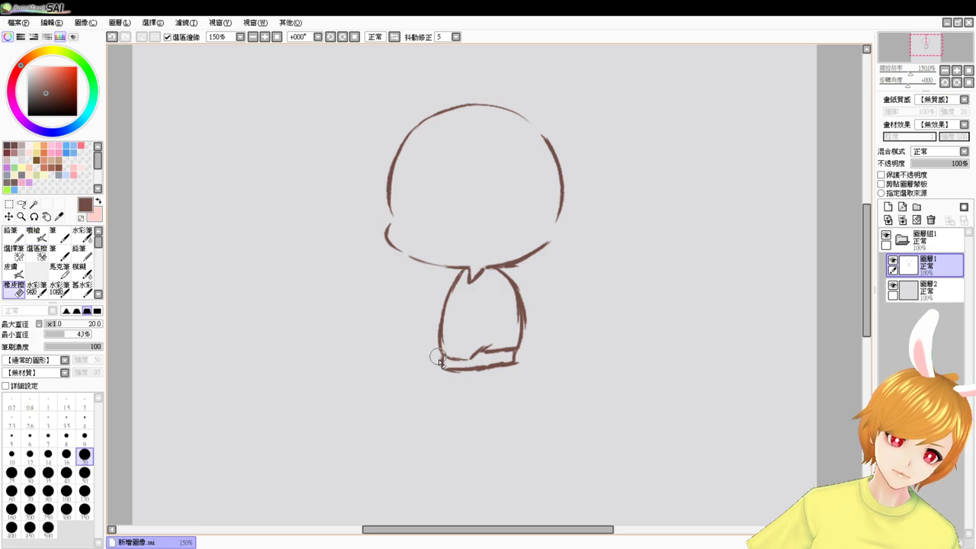
{"action": "key", "text": "b"}
{"action": "mouse_move", "coordinate": [437, 357]}
{"action": "left_mouse_down"}
{"action": "mouse_move", "coordinate": [451, 369]}
{"action": "mouse_move", "coordinate": [445, 397]}
{"action": "mouse_move", "coordinate": [443, 388]}
{"action": "left_mouse_up"}
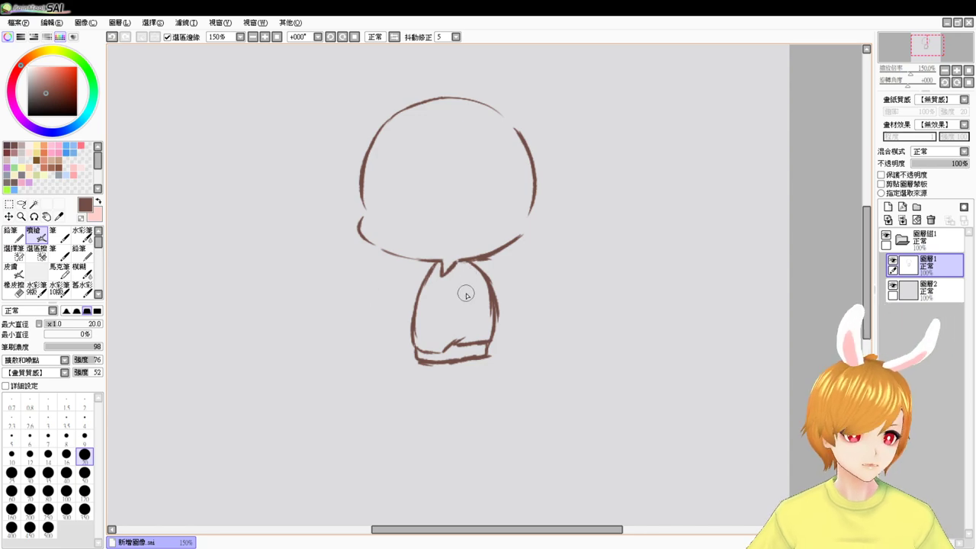
- Erase the overlapping strokes at the notch in the hem band's upper line and redraw it as a clean fold
{"action": "mouse_move", "coordinate": [500, 329]}
{"action": "left_mouse_down"}
{"action": "mouse_move", "coordinate": [492, 290]}
{"action": "mouse_move", "coordinate": [466, 357]}
{"action": "left_mouse_up"}
{"action": "left_click", "coordinate": [277, 36]}
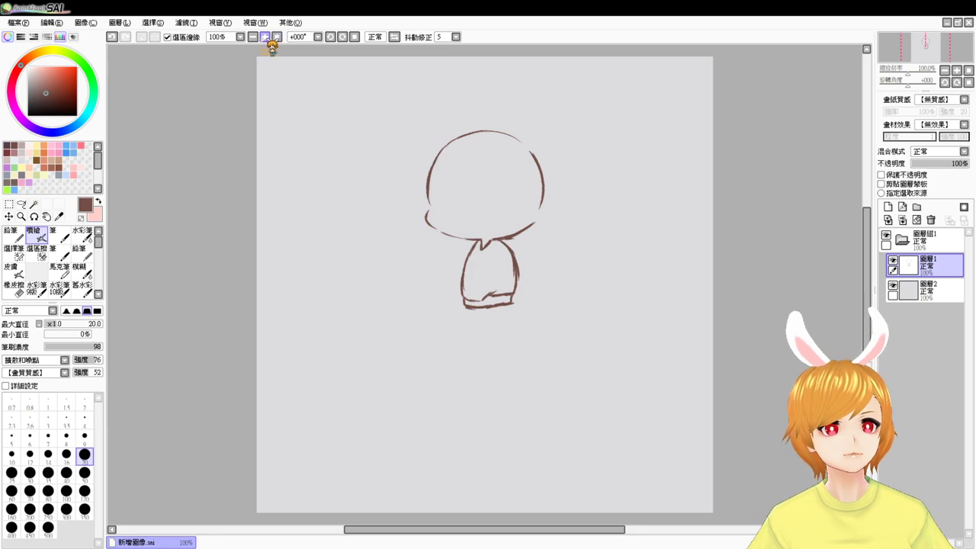
{"action": "left_click", "coordinate": [265, 37]}
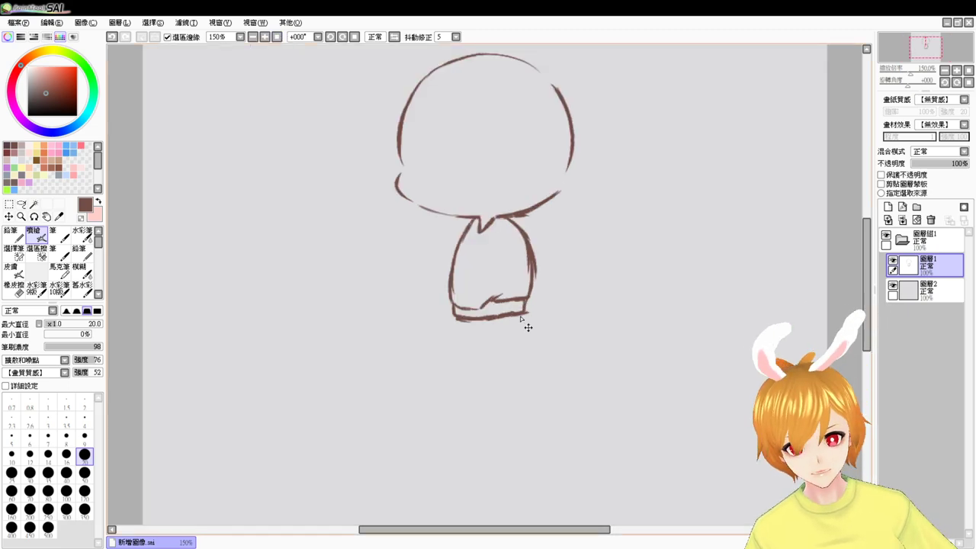
{"action": "scroll", "coordinate": [526, 320], "scroll_direction": "up", "scroll_amount": 1}
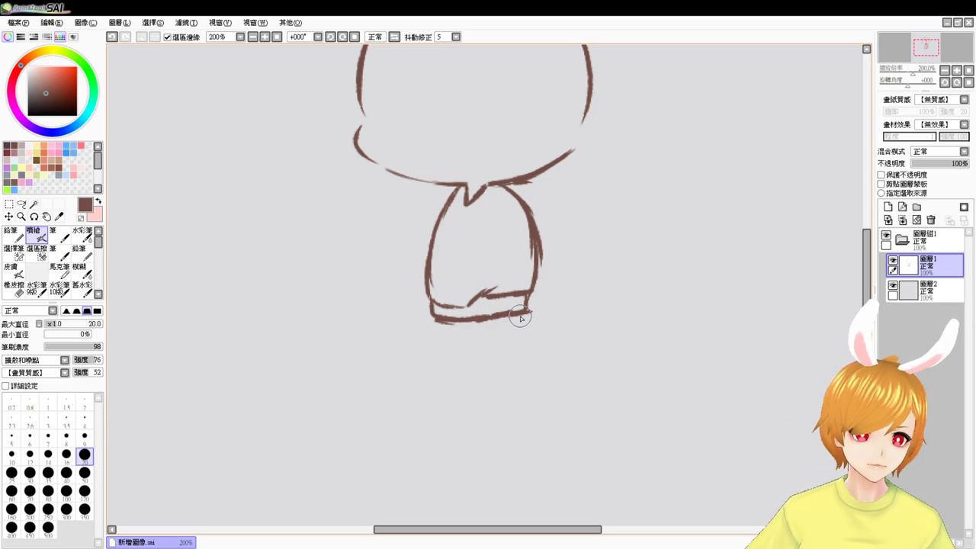
{"action": "key", "text": "e"}
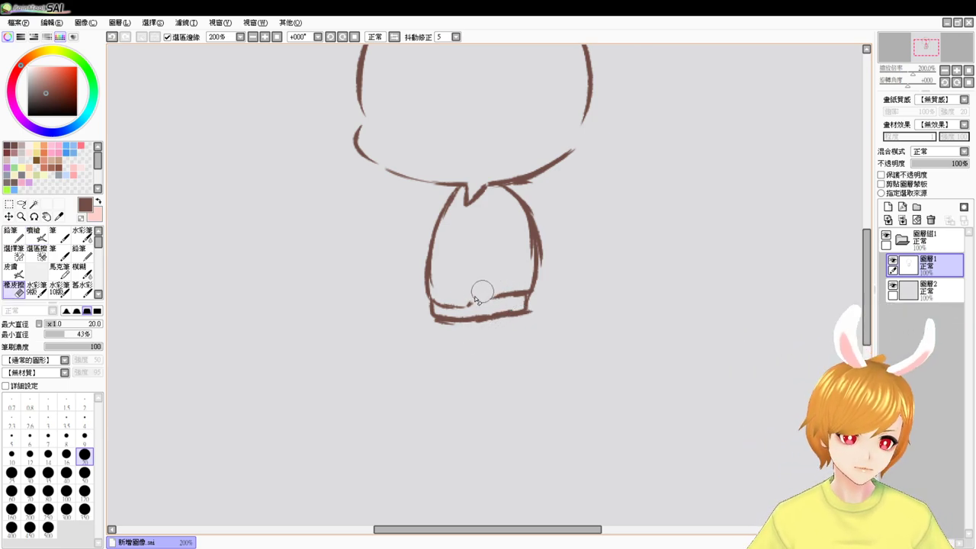
{"action": "key", "text": "e"}
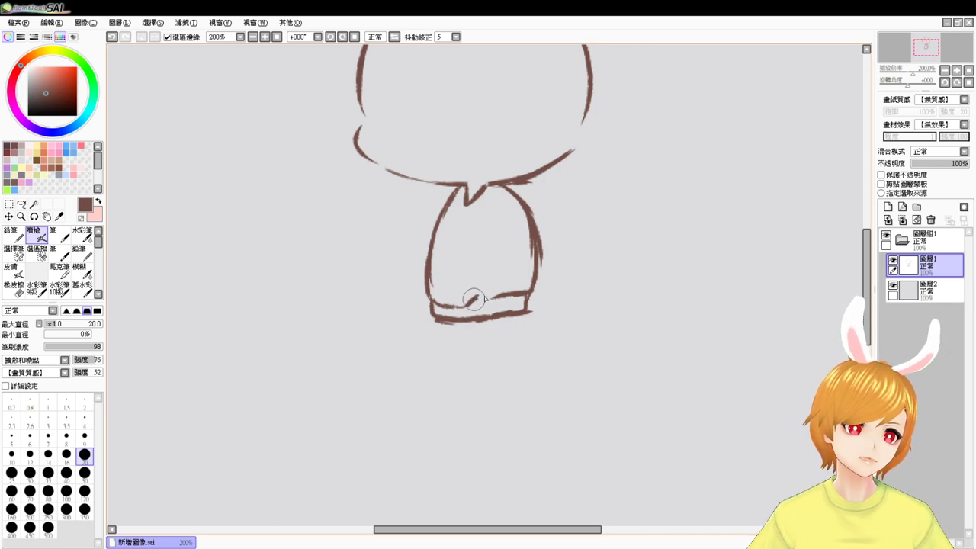
{"action": "mouse_move", "coordinate": [473, 299]}
{"action": "left_mouse_down"}
{"action": "mouse_move", "coordinate": [505, 298]}
{"action": "mouse_move", "coordinate": [475, 300]}
{"action": "mouse_move", "coordinate": [494, 300]}
{"action": "mouse_move", "coordinate": [486, 319]}
{"action": "mouse_move", "coordinate": [466, 307]}
{"action": "left_mouse_up"}
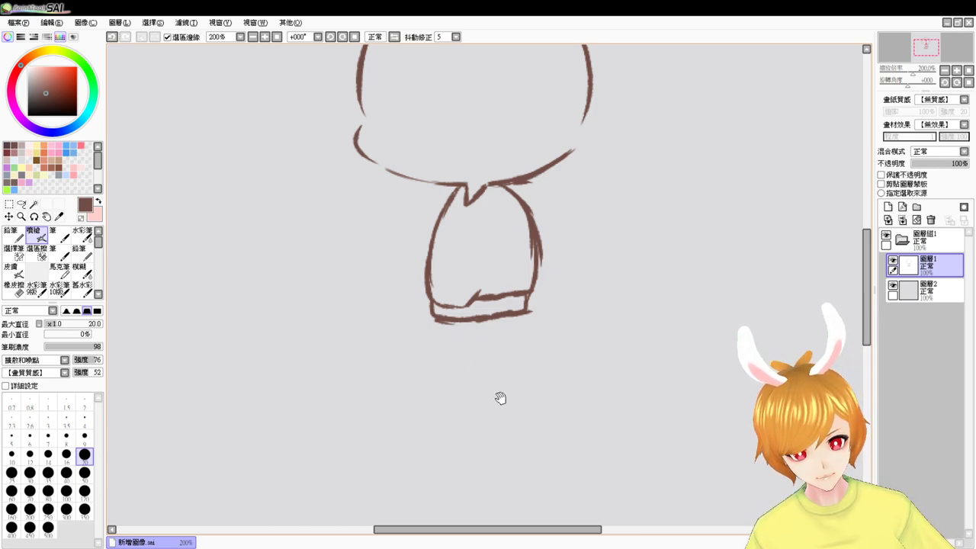
- Draw the left side line of the skirt downward from the hem band's left corner, redoing the stroke as needed
{"action": "left_click_drag", "start_coordinate": [499, 397], "coordinate": [484, 353]}
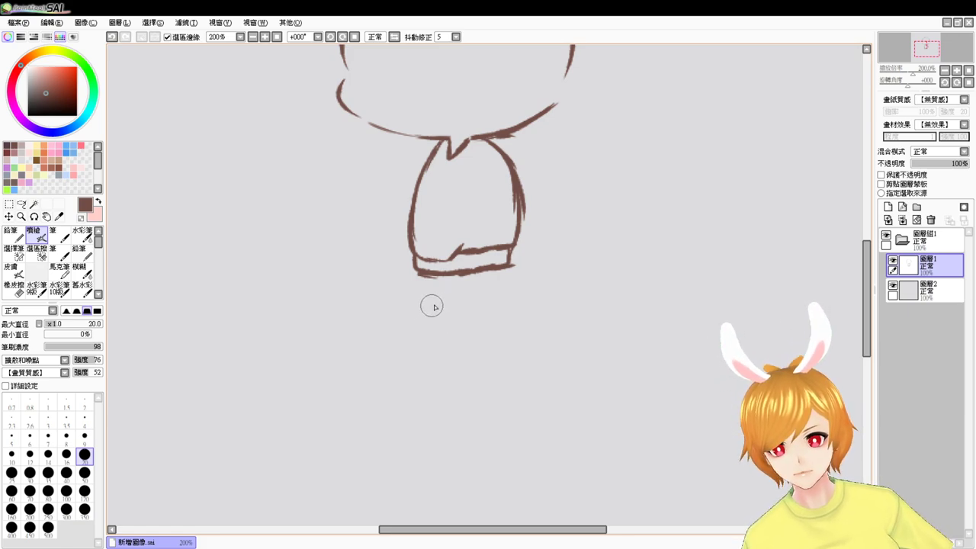
{"action": "left_click_drag", "start_coordinate": [411, 281], "coordinate": [388, 384]}
{"action": "key", "text": "ctrl+z"}
{"action": "key", "text": "ctrl+z"}
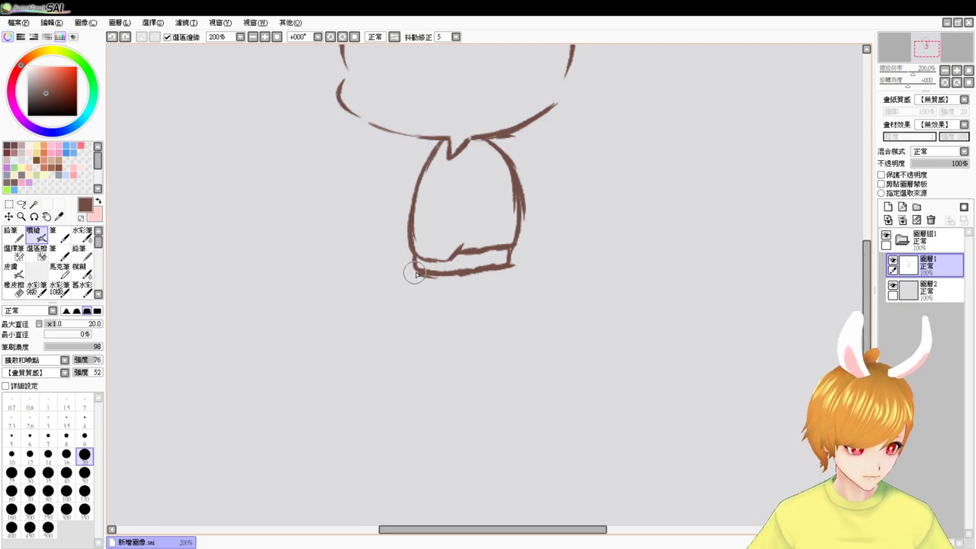
{"action": "left_click_drag", "start_coordinate": [413, 274], "coordinate": [400, 382]}
{"action": "key", "text": "ctrl+z"}
{"action": "key", "text": "ctrl+z"}
{"action": "left_click_drag", "start_coordinate": [416, 273], "coordinate": [397, 392]}
{"action": "key", "text": "ctrl+z"}
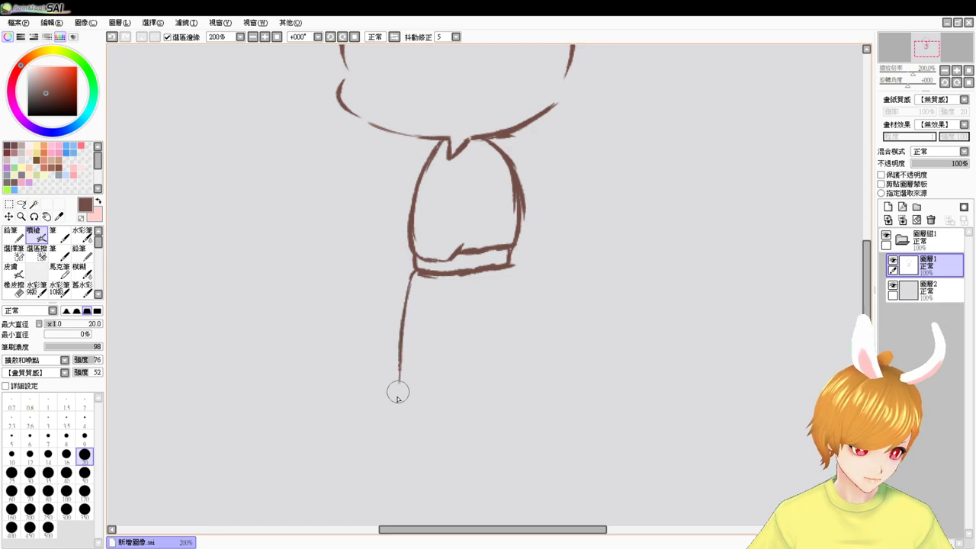
- Draw the skirt's flared right side line and add short pleat lines below the waistband
{"action": "mouse_move", "coordinate": [509, 273]}
{"action": "left_mouse_down"}
{"action": "mouse_move", "coordinate": [565, 352]}
{"action": "mouse_move", "coordinate": [540, 381]}
{"action": "mouse_move", "coordinate": [545, 309]}
{"action": "left_mouse_up"}
{"action": "left_click", "coordinate": [277, 36]}
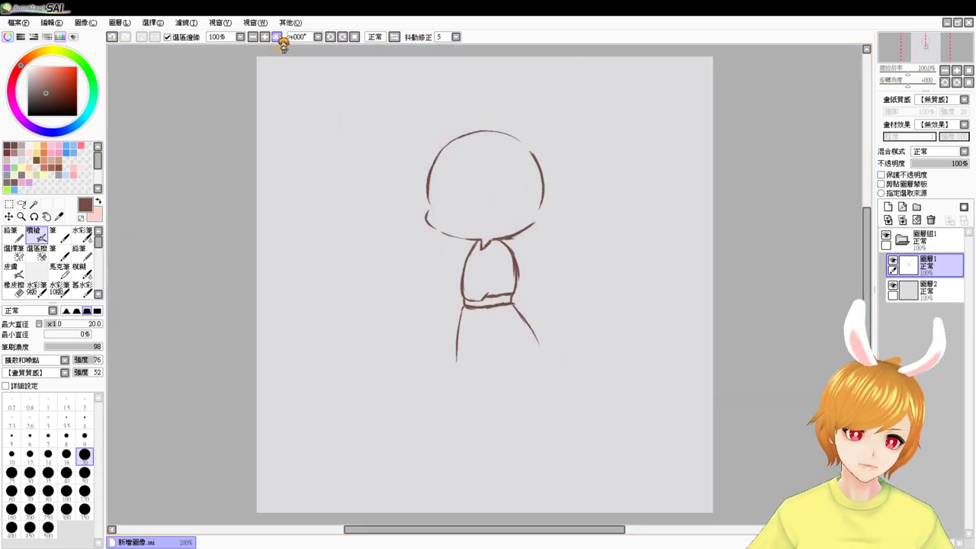
{"action": "left_click", "coordinate": [265, 37]}
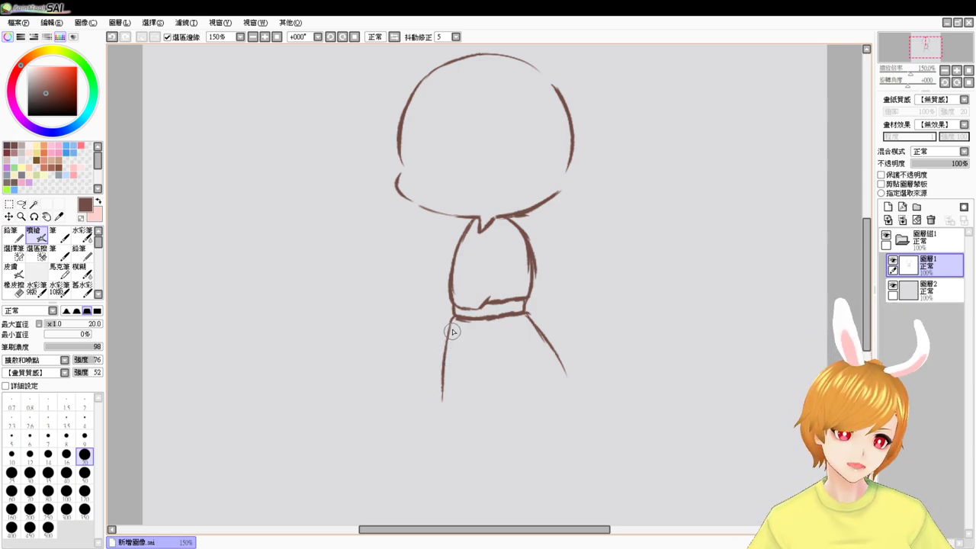
{"action": "left_click_drag", "start_coordinate": [466, 321], "coordinate": [464, 341]}
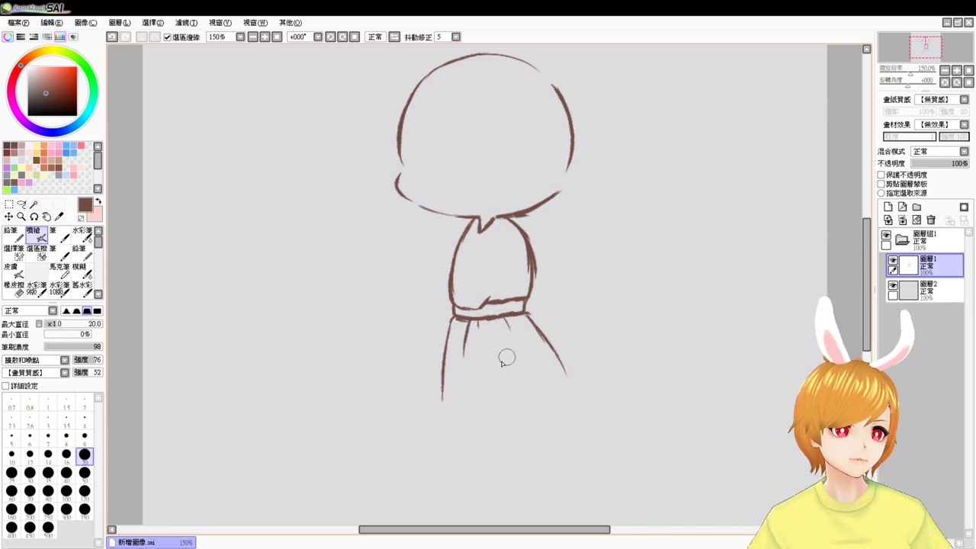
- Draw a curved fringe line across the forehead and an outer hair contour at the head's upper left, redoing strokes as needed
{"action": "left_click_drag", "start_coordinate": [418, 192], "coordinate": [391, 298]}
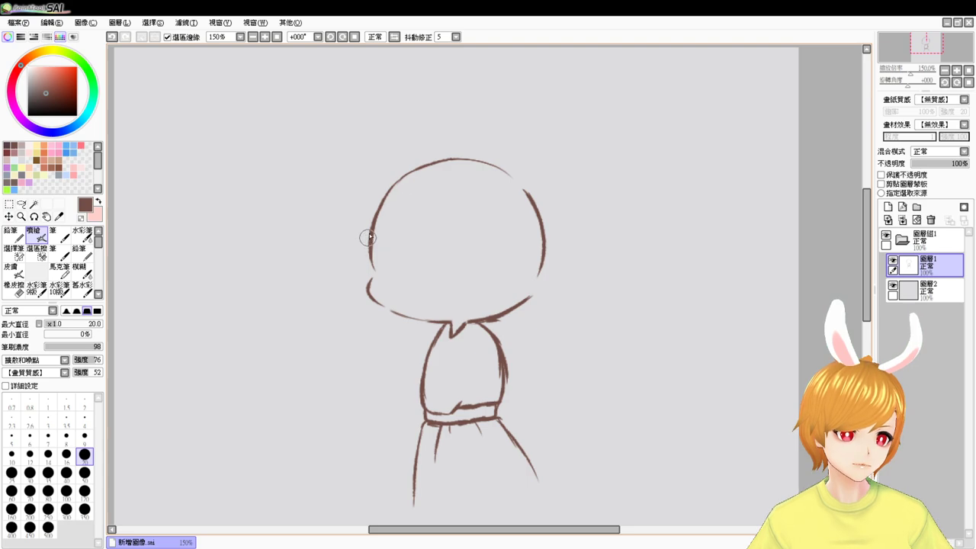
{"action": "left_click_drag", "start_coordinate": [363, 231], "coordinate": [479, 231]}
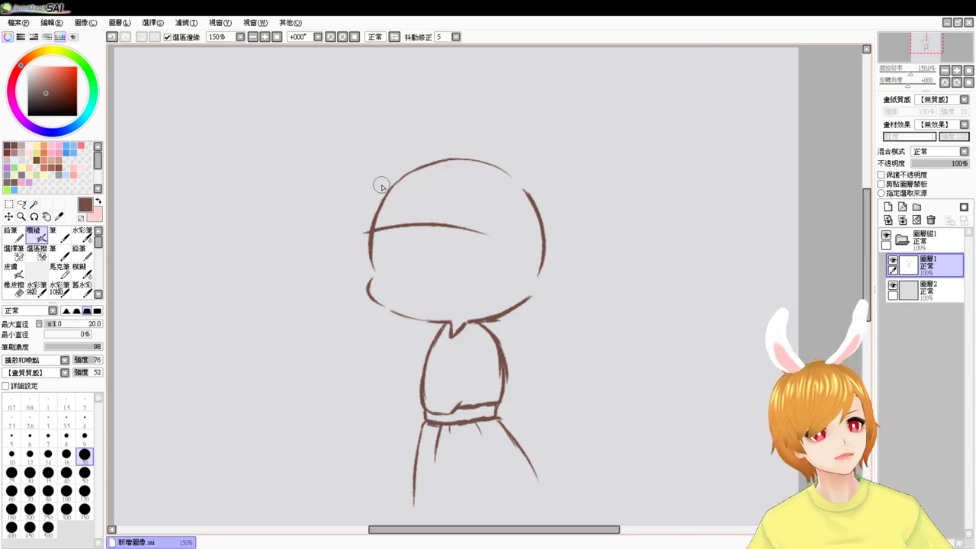
{"action": "left_click_drag", "start_coordinate": [384, 188], "coordinate": [365, 231]}
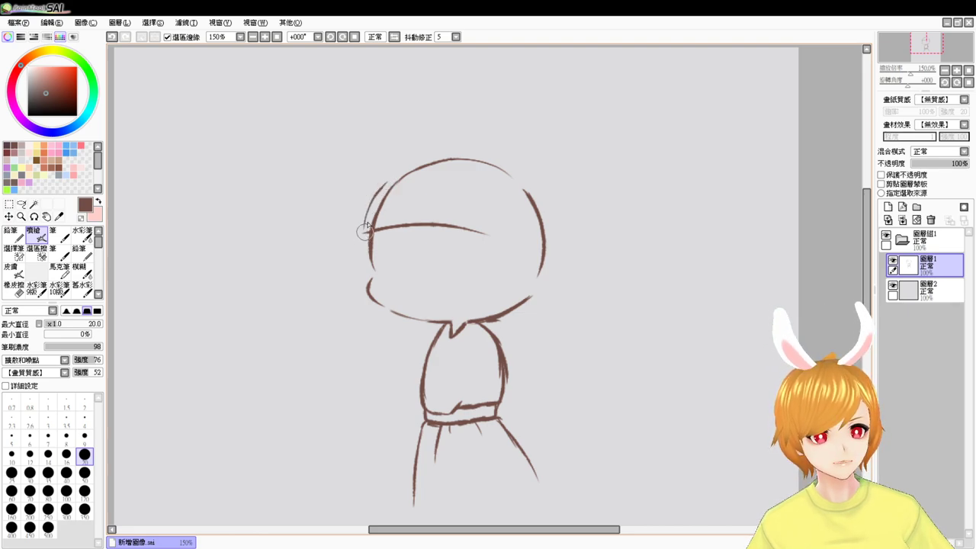
{"action": "left_click_drag", "start_coordinate": [375, 196], "coordinate": [363, 232]}
{"action": "key", "text": "ctrl+z"}
{"action": "key", "text": "ctrl+z"}
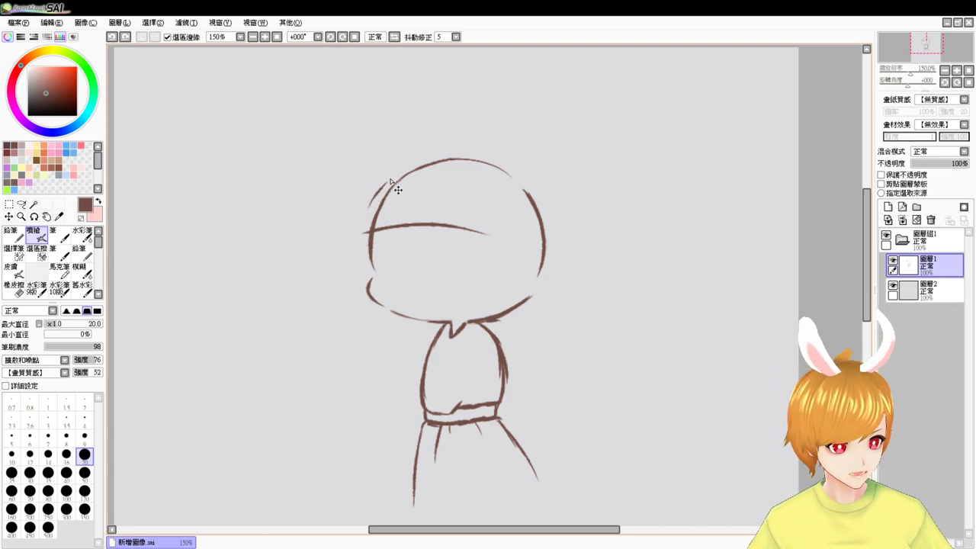
{"action": "left_click_drag", "start_coordinate": [394, 169], "coordinate": [369, 203]}
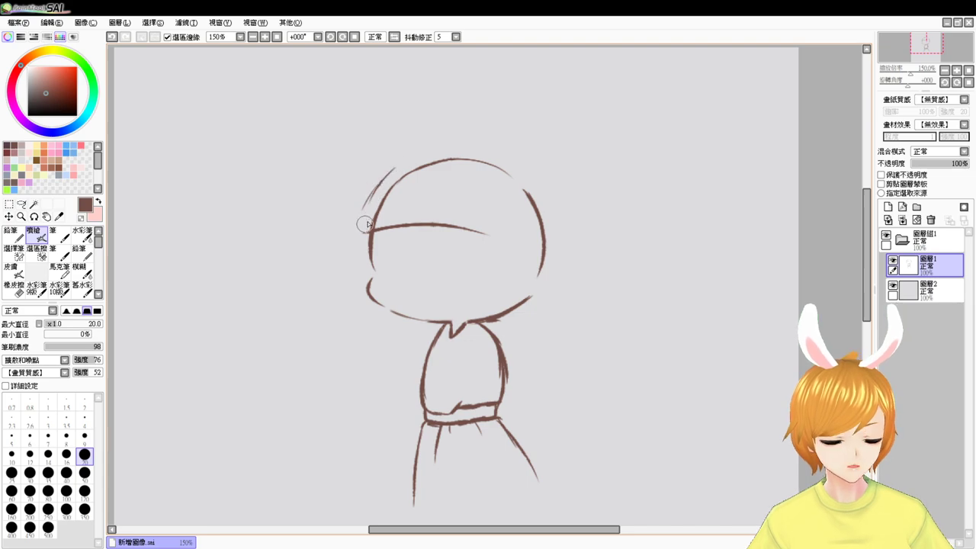
{"action": "mouse_move", "coordinate": [396, 168]}
{"action": "left_mouse_down"}
{"action": "mouse_move", "coordinate": [367, 206]}
{"action": "mouse_move", "coordinate": [364, 232]}
{"action": "left_mouse_up"}
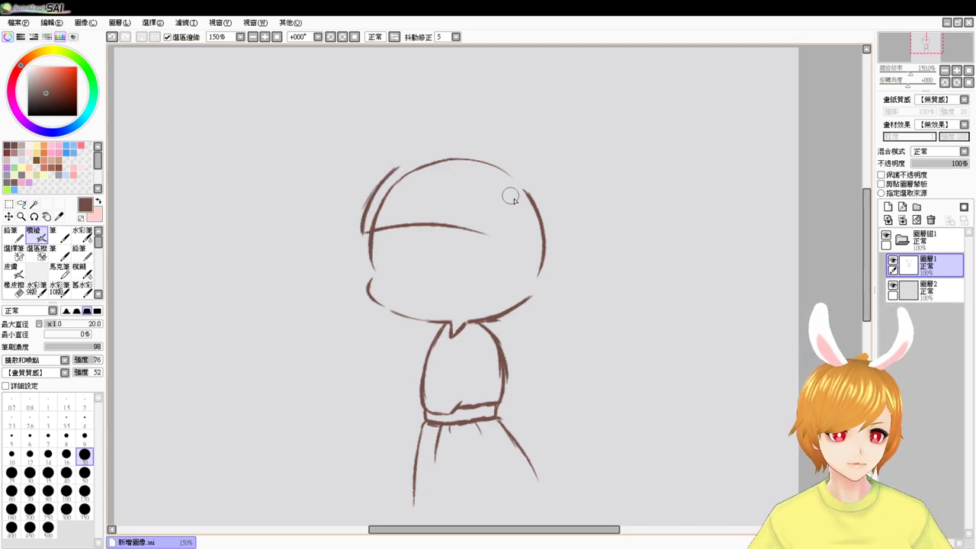
- Erase the old head outline inside the new hair contour at the upper left of the head
{"action": "key", "text": "e"}
{"action": "left_click_drag", "start_coordinate": [367, 230], "coordinate": [414, 170]}
{"action": "key", "text": "v"}
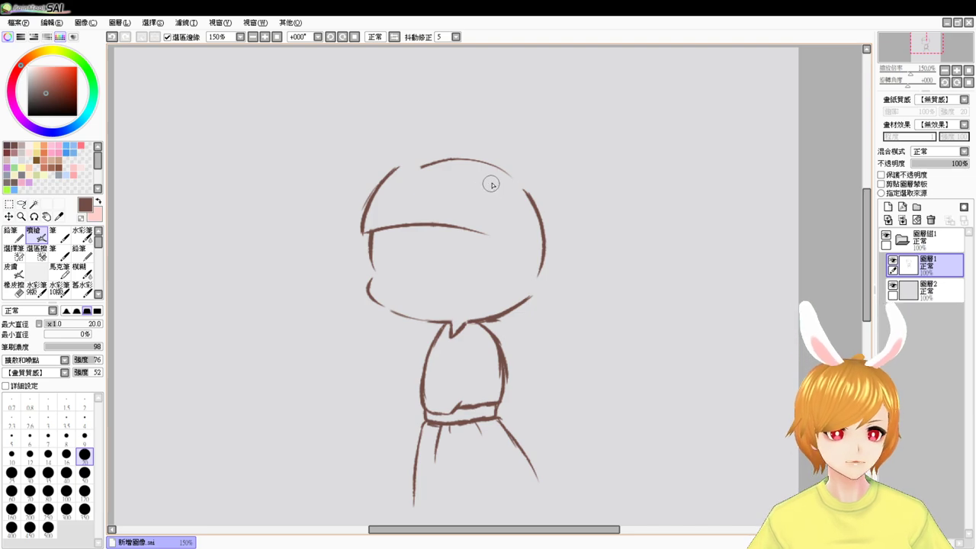
- Draw the hair strand at the fringe's right end, the right edge of the face and a rounded ear, cleaning up the face edge
{"action": "mouse_move", "coordinate": [498, 184]}
{"action": "left_mouse_down"}
{"action": "mouse_move", "coordinate": [509, 226]}
{"action": "mouse_move", "coordinate": [499, 238]}
{"action": "mouse_move", "coordinate": [513, 265]}
{"action": "mouse_move", "coordinate": [502, 309]}
{"action": "left_mouse_up"}
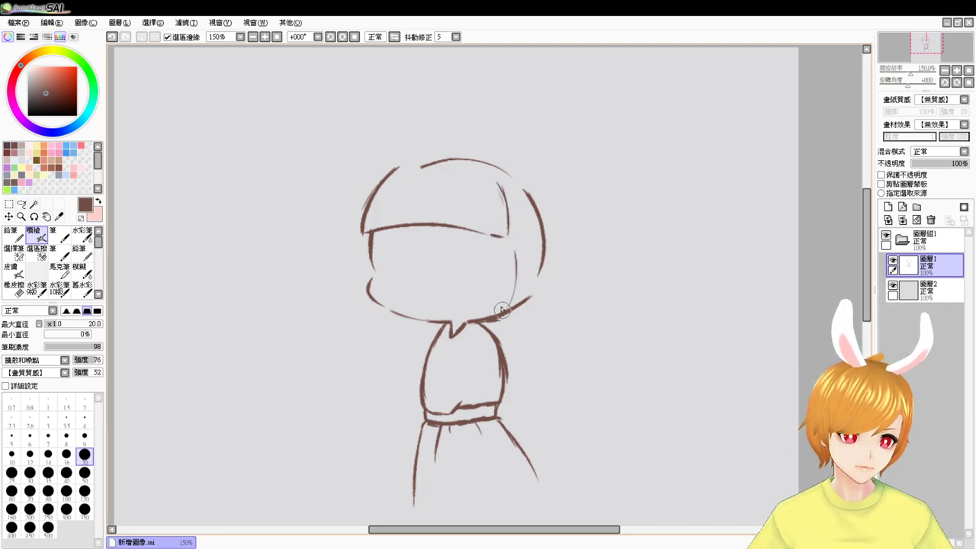
{"action": "left_click_drag", "start_coordinate": [524, 264], "coordinate": [496, 315]}
{"action": "mouse_move", "coordinate": [521, 273]}
{"action": "left_mouse_down"}
{"action": "mouse_move", "coordinate": [539, 259]}
{"action": "mouse_move", "coordinate": [544, 284]}
{"action": "mouse_move", "coordinate": [523, 297]}
{"action": "left_mouse_up"}
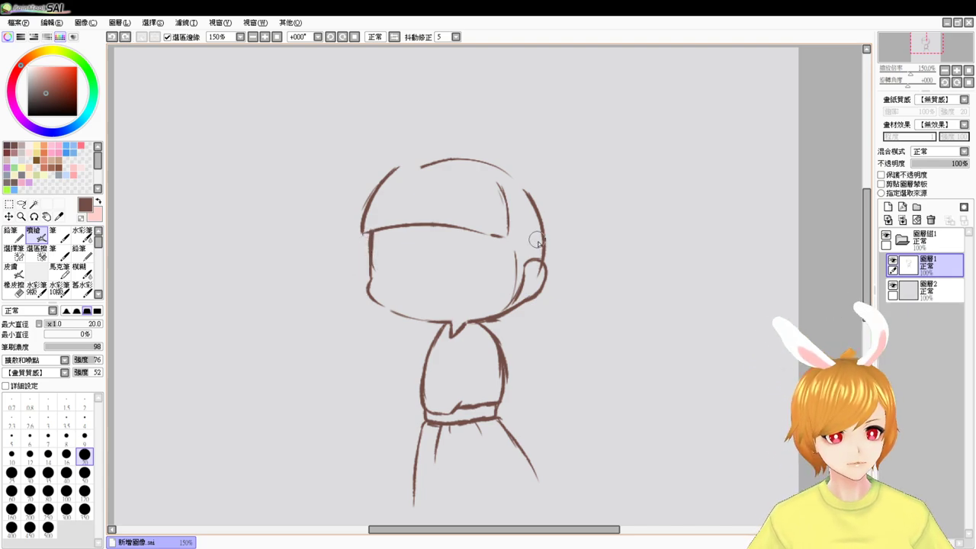
{"action": "key", "text": "e"}
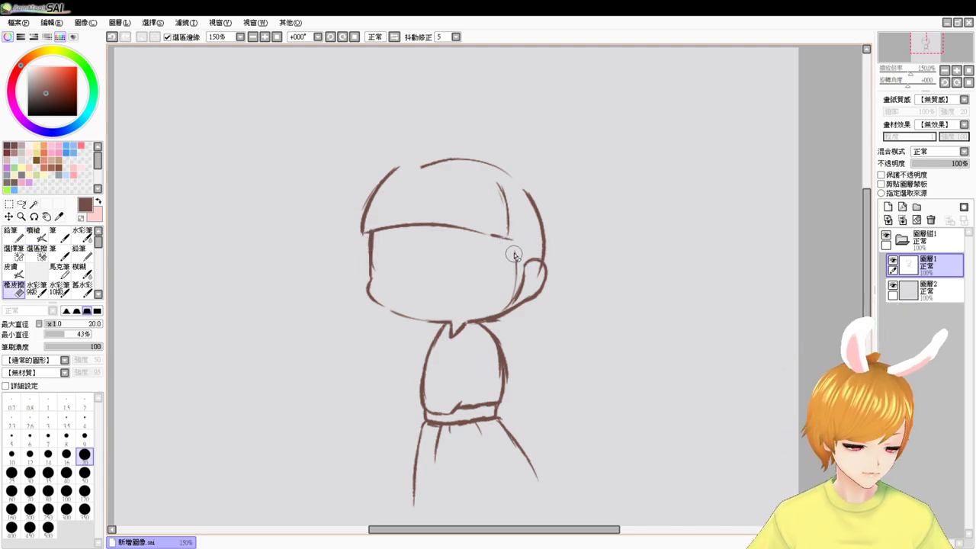
{"action": "mouse_move", "coordinate": [514, 255]}
{"action": "left_mouse_down"}
{"action": "mouse_move", "coordinate": [513, 278]}
{"action": "mouse_move", "coordinate": [511, 237]}
{"action": "mouse_move", "coordinate": [503, 309]}
{"action": "left_mouse_up"}
{"action": "key", "text": "b"}
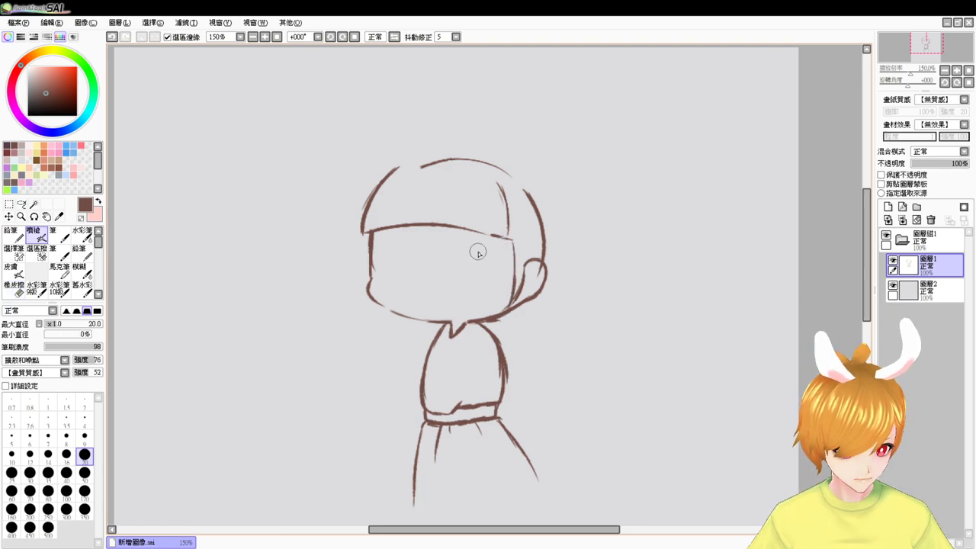
- Draw hair strands beside the left cheek and the outer hair contour over the top and right of the head, redoing strokes as needed
{"action": "mouse_move", "coordinate": [364, 242]}
{"action": "left_mouse_down"}
{"action": "mouse_move", "coordinate": [357, 301]}
{"action": "mouse_move", "coordinate": [367, 307]}
{"action": "left_mouse_up"}
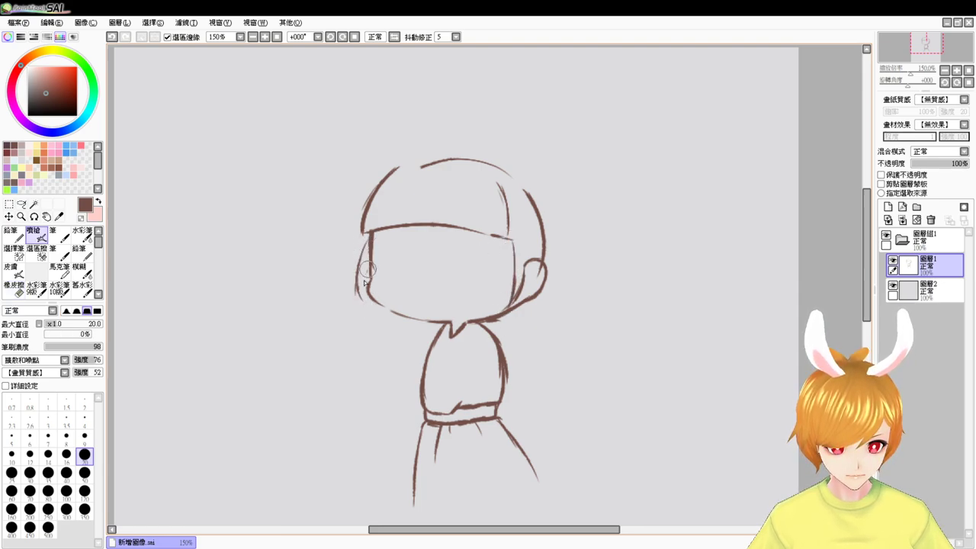
{"action": "left_click_drag", "start_coordinate": [364, 263], "coordinate": [381, 306]}
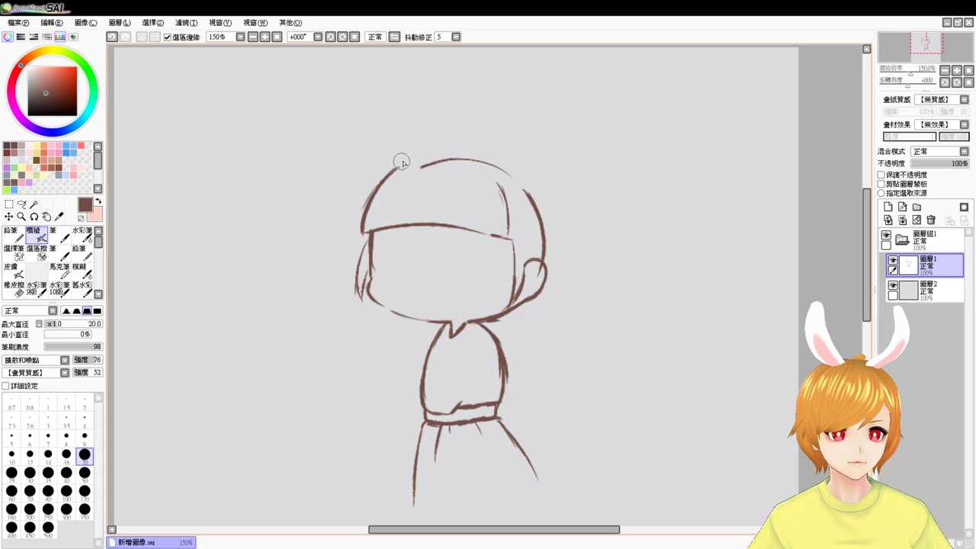
{"action": "mouse_move", "coordinate": [404, 162]}
{"action": "left_mouse_down"}
{"action": "mouse_move", "coordinate": [422, 146]}
{"action": "mouse_move", "coordinate": [430, 150]}
{"action": "mouse_move", "coordinate": [411, 158]}
{"action": "mouse_move", "coordinate": [484, 140]}
{"action": "left_mouse_up"}
{"action": "key", "text": "ctrl+z"}
{"action": "key", "text": "ctrl+z"}
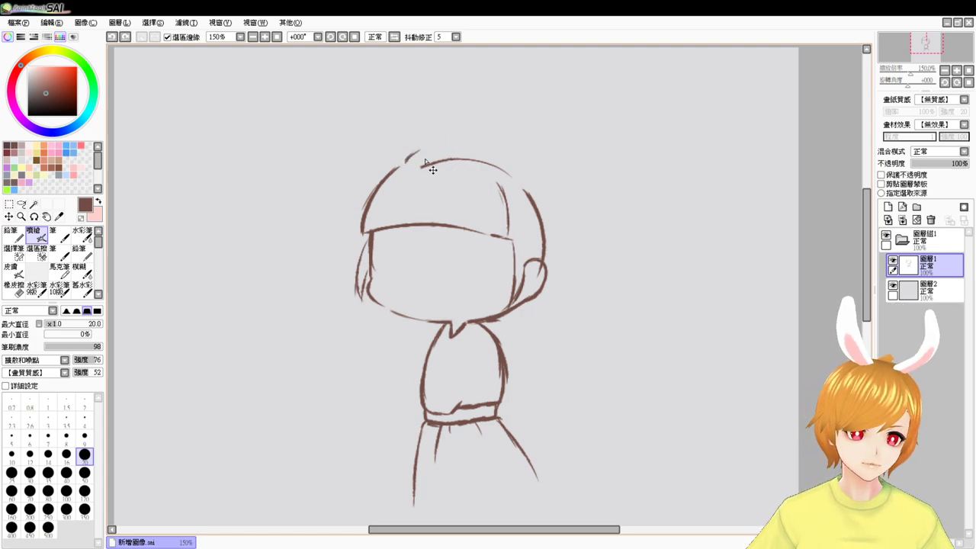
{"action": "mouse_move", "coordinate": [404, 161]}
{"action": "left_mouse_down"}
{"action": "mouse_move", "coordinate": [464, 138]}
{"action": "mouse_move", "coordinate": [465, 154]}
{"action": "mouse_move", "coordinate": [429, 151]}
{"action": "mouse_move", "coordinate": [490, 152]}
{"action": "mouse_move", "coordinate": [429, 152]}
{"action": "mouse_move", "coordinate": [523, 164]}
{"action": "mouse_move", "coordinate": [547, 231]}
{"action": "left_mouse_up"}
{"action": "left_click_drag", "start_coordinate": [538, 191], "coordinate": [558, 258]}
{"action": "mouse_move", "coordinate": [543, 217]}
{"action": "left_mouse_down"}
{"action": "mouse_move", "coordinate": [553, 260]}
{"action": "mouse_move", "coordinate": [543, 277]}
{"action": "left_mouse_up"}
- Erase the old head outline inside the hair contour along the top and right side of the head
{"action": "key", "text": "e"}
{"action": "mouse_move", "coordinate": [443, 156]}
{"action": "left_mouse_down"}
{"action": "mouse_move", "coordinate": [421, 171]}
{"action": "mouse_move", "coordinate": [478, 174]}
{"action": "mouse_move", "coordinate": [463, 160]}
{"action": "mouse_move", "coordinate": [527, 194]}
{"action": "mouse_move", "coordinate": [544, 244]}
{"action": "mouse_move", "coordinate": [534, 269]}
{"action": "left_mouse_up"}
{"action": "key", "text": "b"}
- Replace the strand line above the fringe's right end with one farther right, and add two short strand lines in the fringe
{"action": "key", "text": "e"}
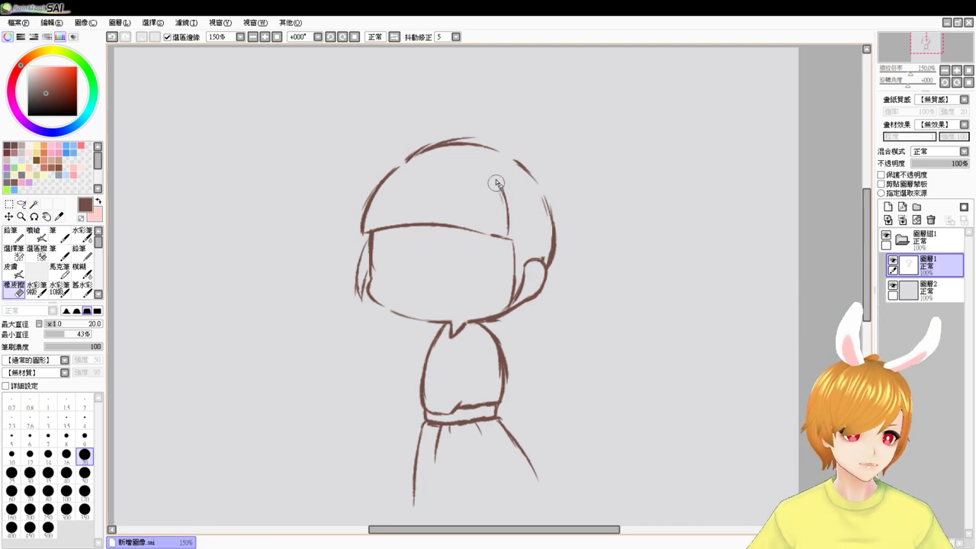
{"action": "left_click_drag", "start_coordinate": [496, 183], "coordinate": [508, 227]}
{"action": "key", "text": "b"}
{"action": "left_click_drag", "start_coordinate": [507, 188], "coordinate": [523, 230]}
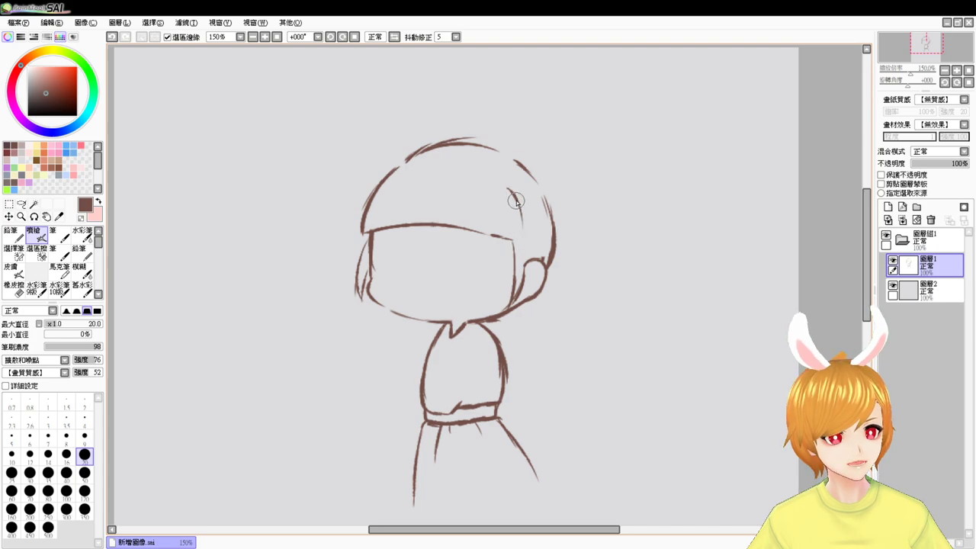
{"action": "left_click_drag", "start_coordinate": [405, 194], "coordinate": [402, 222]}
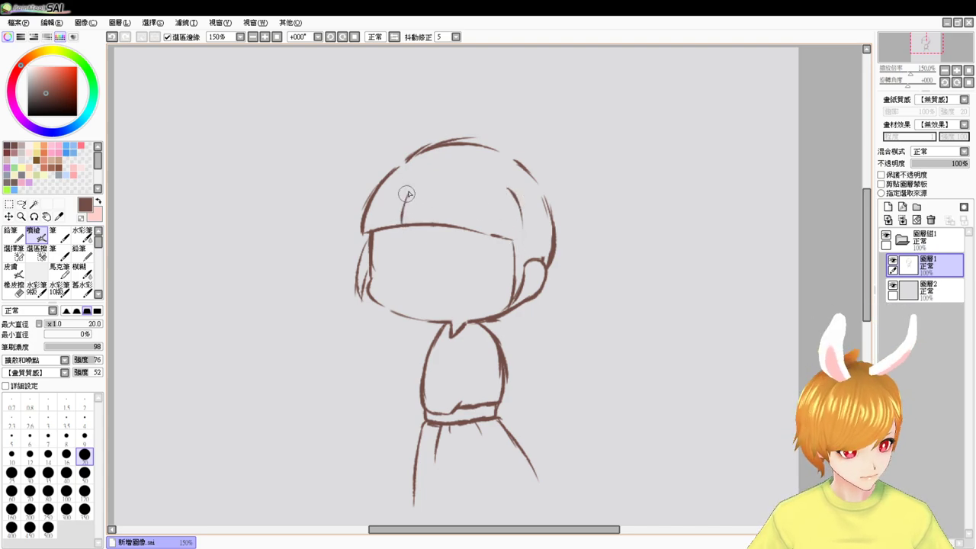
{"action": "left_click_drag", "start_coordinate": [461, 203], "coordinate": [463, 222]}
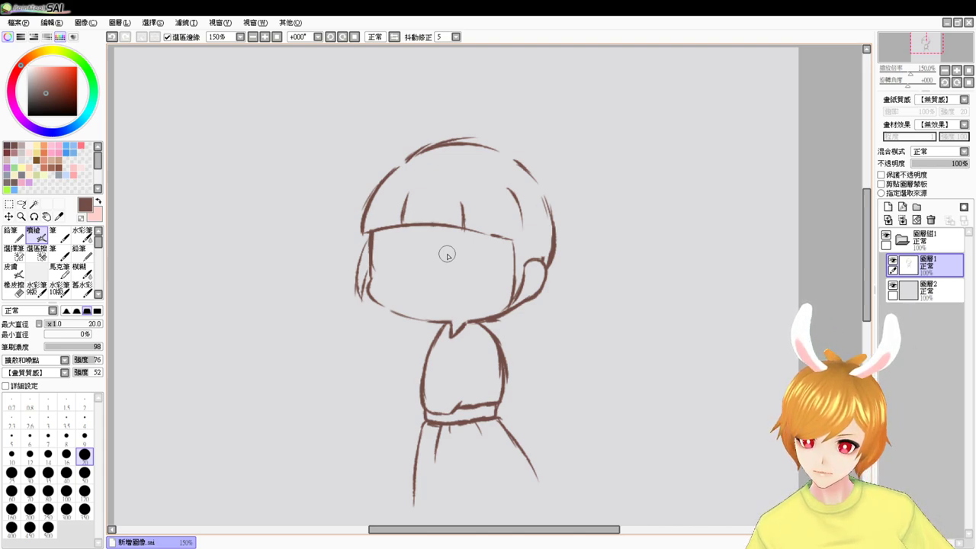
- Draw the inner and outer lines of the near upper arm from the right shoulder toward the waist, cleaning up stray strokes
{"action": "left_click_drag", "start_coordinate": [584, 290], "coordinate": [588, 241]}
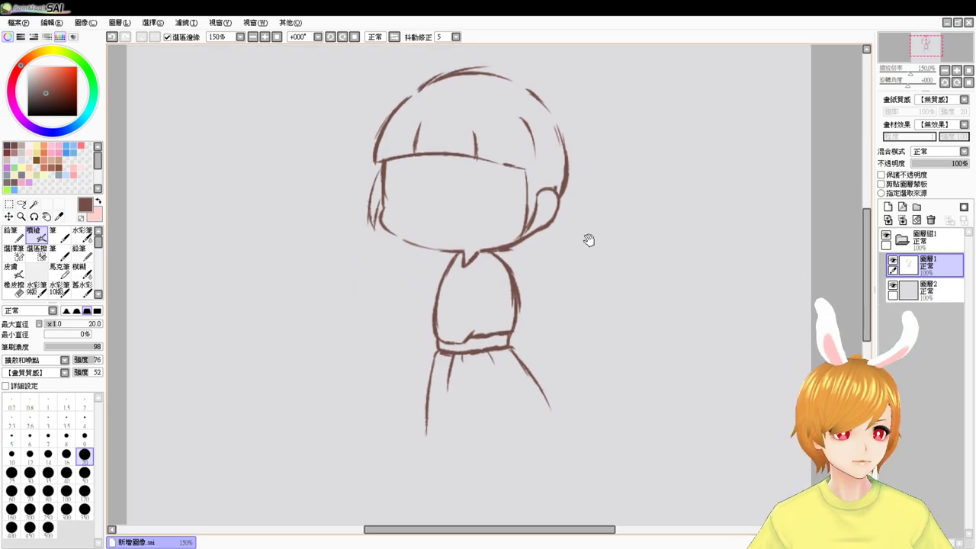
{"action": "mouse_move", "coordinate": [484, 259]}
{"action": "left_mouse_down"}
{"action": "mouse_move", "coordinate": [508, 272]}
{"action": "mouse_move", "coordinate": [506, 295]}
{"action": "mouse_move", "coordinate": [479, 335]}
{"action": "left_mouse_up"}
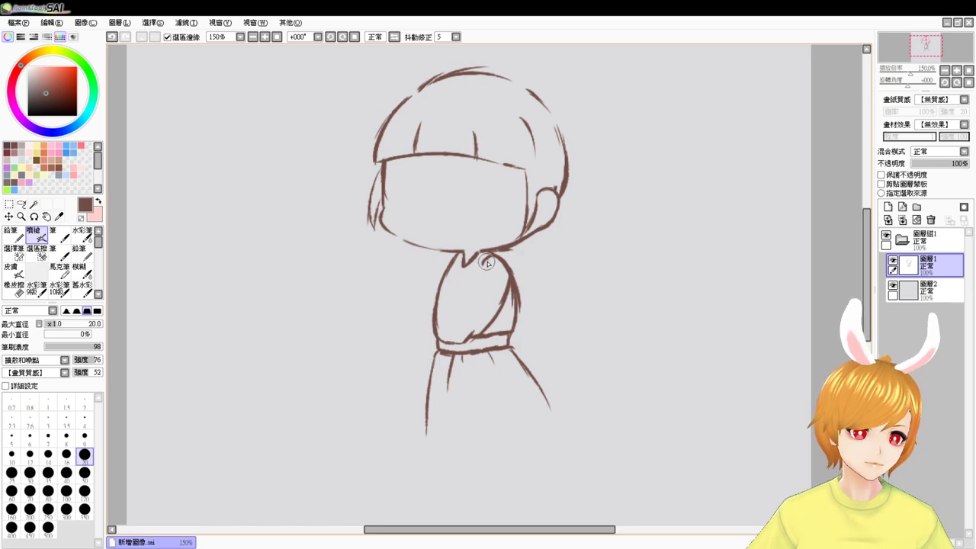
{"action": "key", "text": "e"}
{"action": "mouse_move", "coordinate": [482, 265]}
{"action": "left_mouse_down"}
{"action": "mouse_move", "coordinate": [496, 266]}
{"action": "mouse_move", "coordinate": [466, 305]}
{"action": "mouse_move", "coordinate": [470, 319]}
{"action": "left_mouse_up"}
{"action": "key", "text": "b"}
{"action": "left_click_drag", "start_coordinate": [510, 276], "coordinate": [495, 306]}
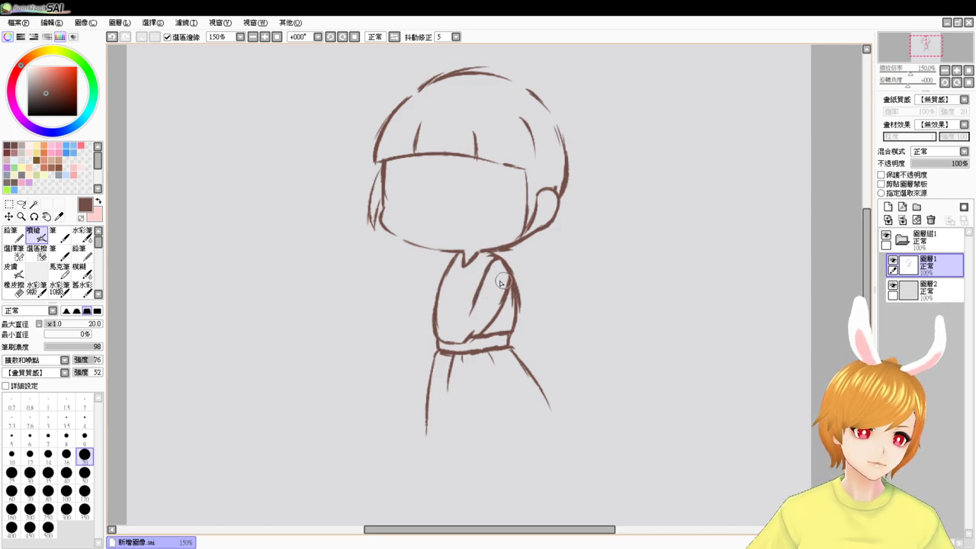
{"action": "key", "text": "e"}
{"action": "key", "text": "v"}
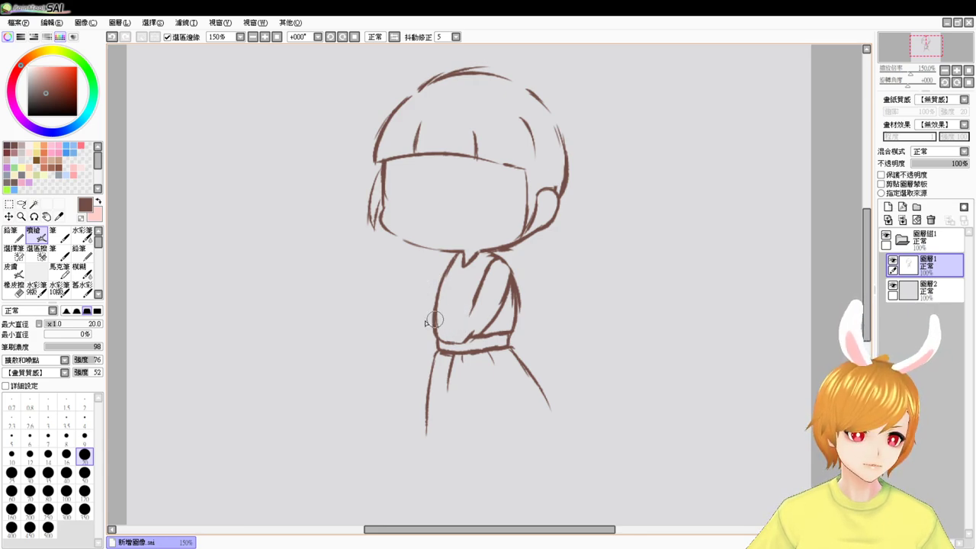
- Draw the near forearm's upper and lower lines across the waist, erase the torso line between them, and outline the hand
{"action": "mouse_move", "coordinate": [430, 317]}
{"action": "left_mouse_down"}
{"action": "mouse_move", "coordinate": [475, 318]}
{"action": "mouse_move", "coordinate": [429, 340]}
{"action": "mouse_move", "coordinate": [470, 337]}
{"action": "mouse_move", "coordinate": [426, 340]}
{"action": "mouse_move", "coordinate": [474, 340]}
{"action": "left_mouse_up"}
{"action": "key", "text": "e"}
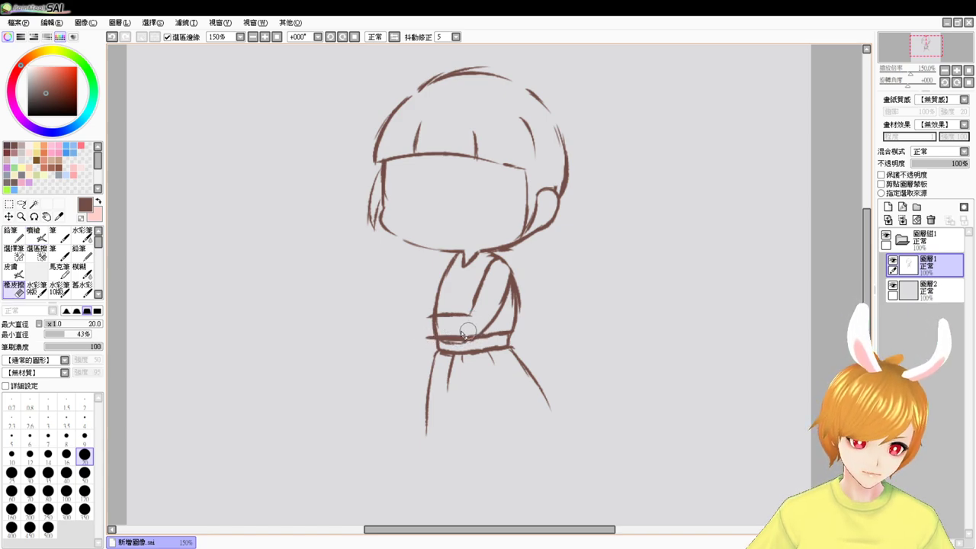
{"action": "key", "text": "e"}
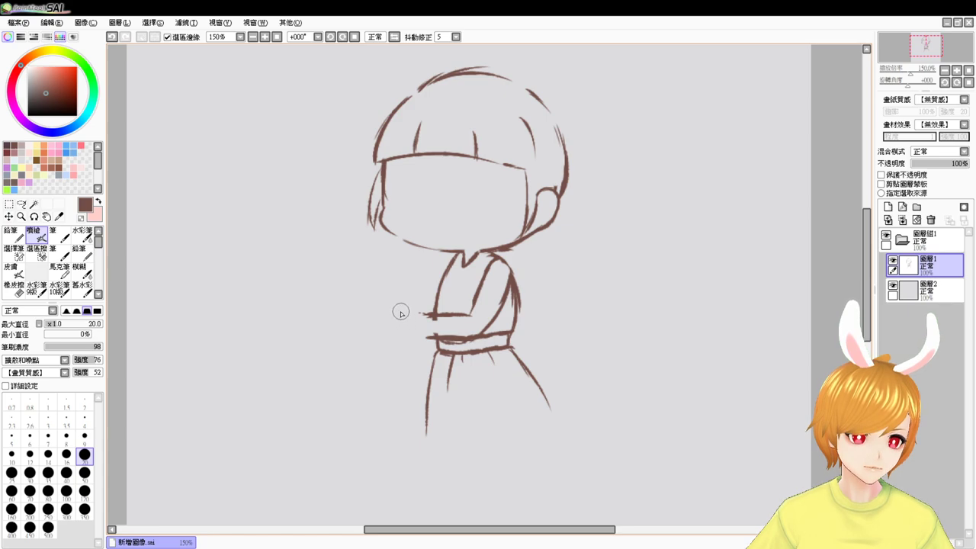
{"action": "left_click_drag", "start_coordinate": [399, 321], "coordinate": [404, 336]}
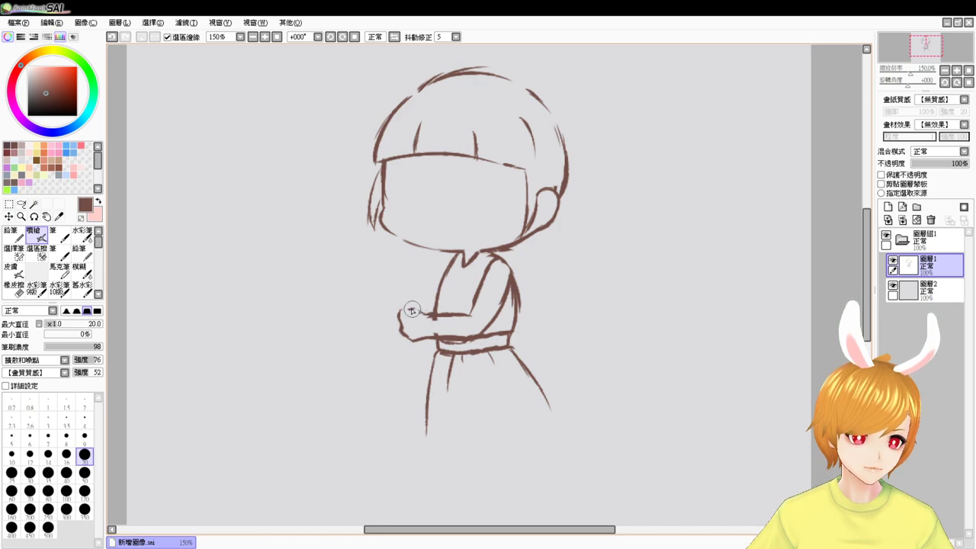
- Try a horizontal line across the chest for a held box, tidy the forearm, and erase the chest line
{"action": "left_click_drag", "start_coordinate": [396, 270], "coordinate": [458, 271]}
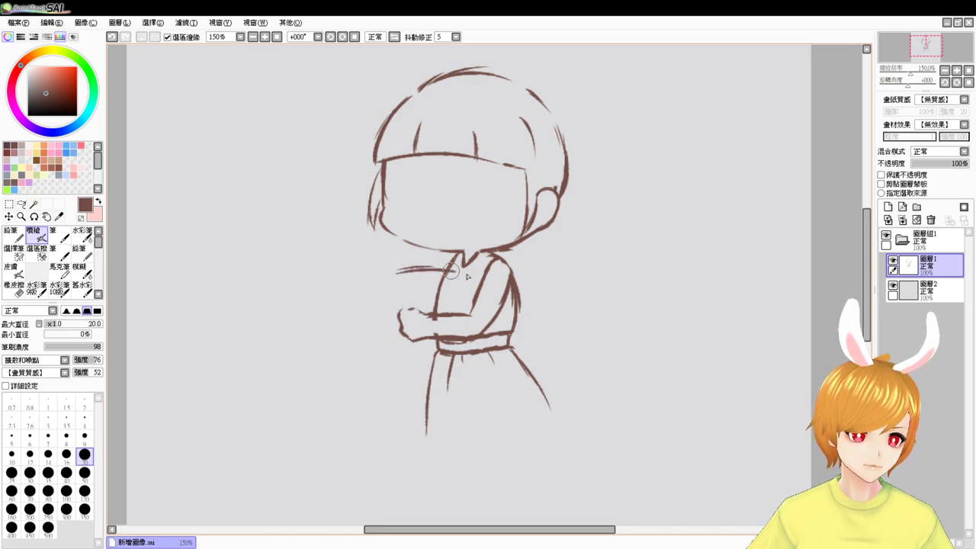
{"action": "key", "text": "e"}
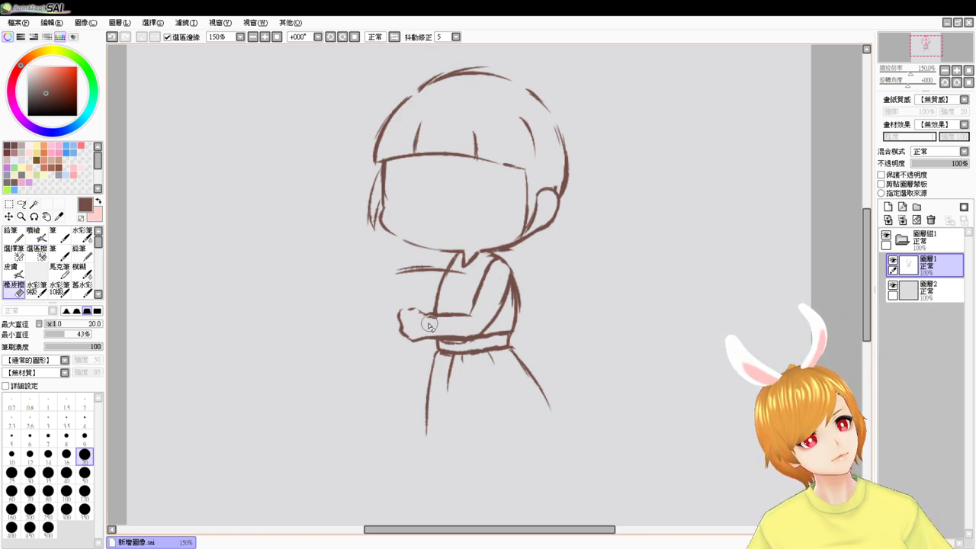
{"action": "key", "text": "v"}
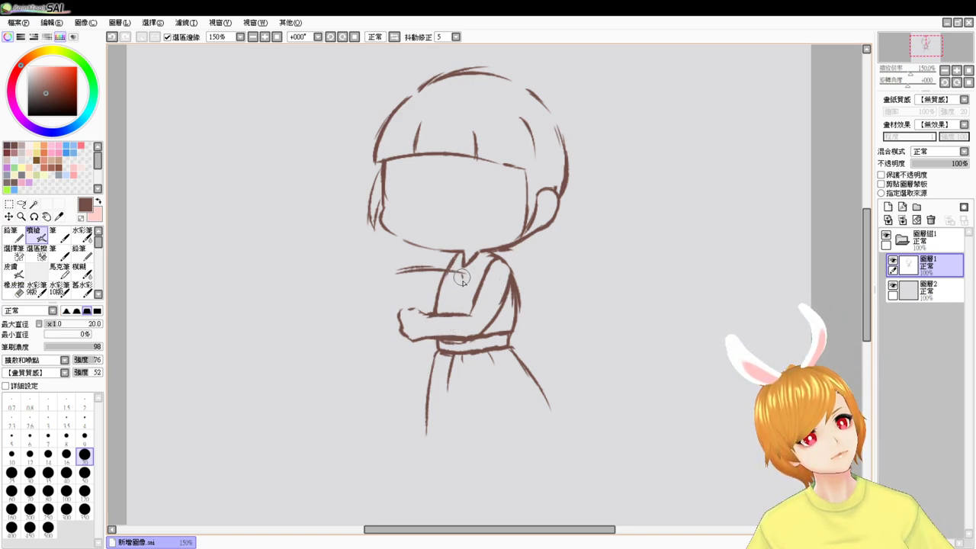
{"action": "key", "text": "e"}
{"action": "mouse_move", "coordinate": [404, 270]}
{"action": "left_mouse_down"}
{"action": "mouse_move", "coordinate": [467, 271]}
{"action": "mouse_move", "coordinate": [458, 273]}
{"action": "left_mouse_up"}
{"action": "key", "text": "v"}
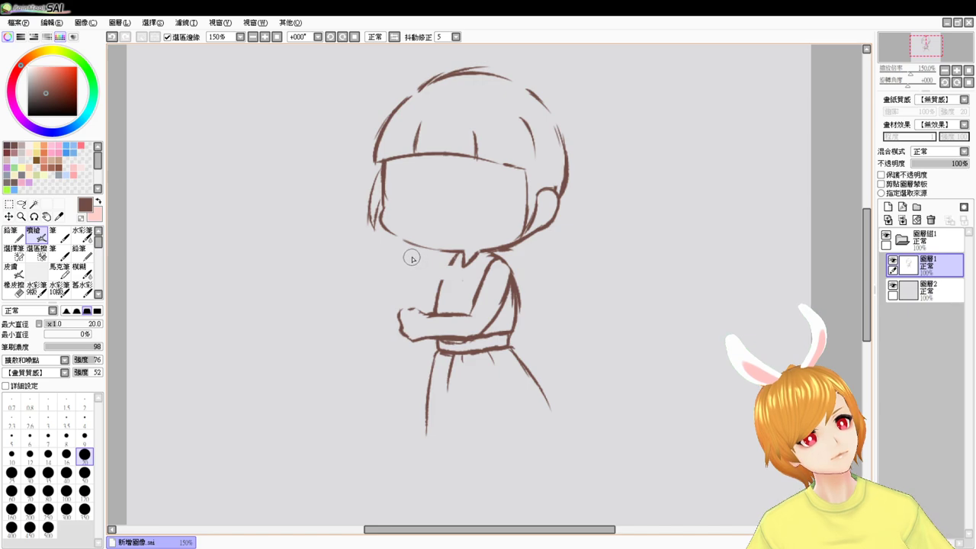
- Sketch a large box held against the chest, with its top face under the chin and its base below the forearm
{"action": "left_click_drag", "start_coordinate": [411, 258], "coordinate": [478, 264]}
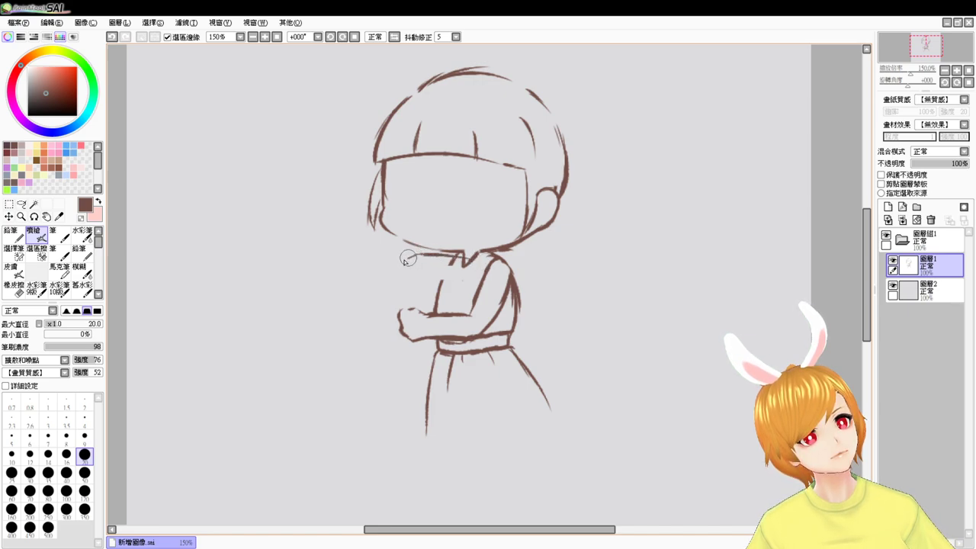
{"action": "mouse_move", "coordinate": [393, 269]}
{"action": "left_mouse_down"}
{"action": "mouse_move", "coordinate": [472, 281]}
{"action": "mouse_move", "coordinate": [443, 276]}
{"action": "mouse_move", "coordinate": [481, 266]}
{"action": "left_mouse_up"}
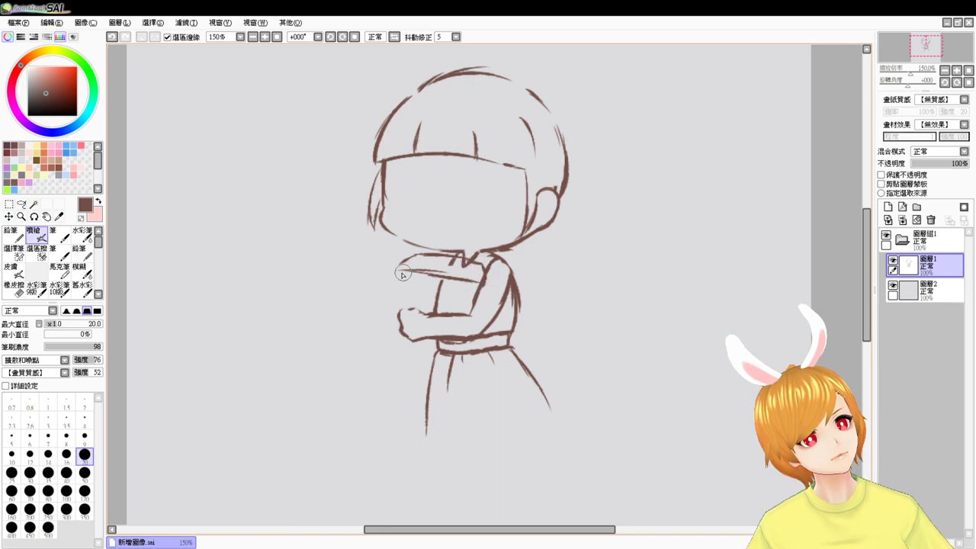
{"action": "left_click_drag", "start_coordinate": [400, 276], "coordinate": [398, 305]}
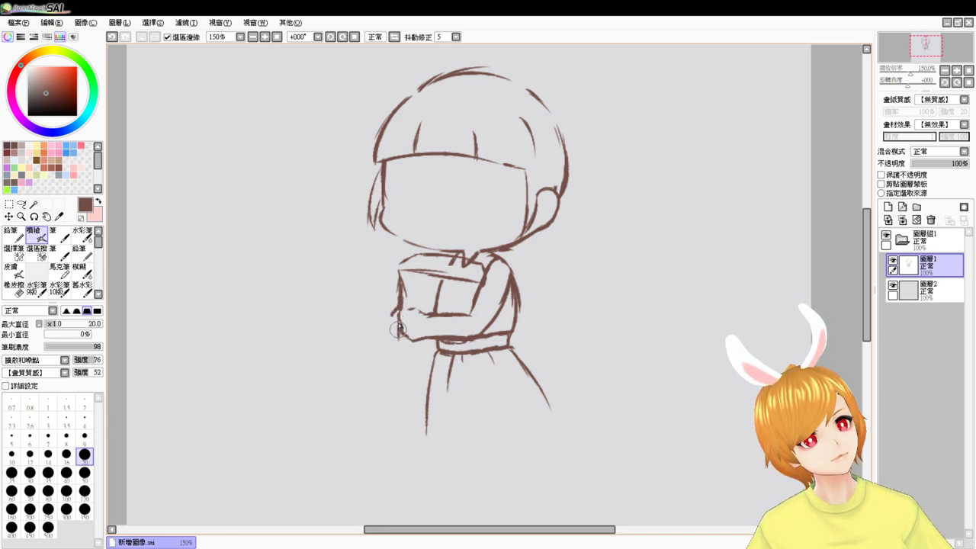
{"action": "left_click_drag", "start_coordinate": [400, 344], "coordinate": [462, 363]}
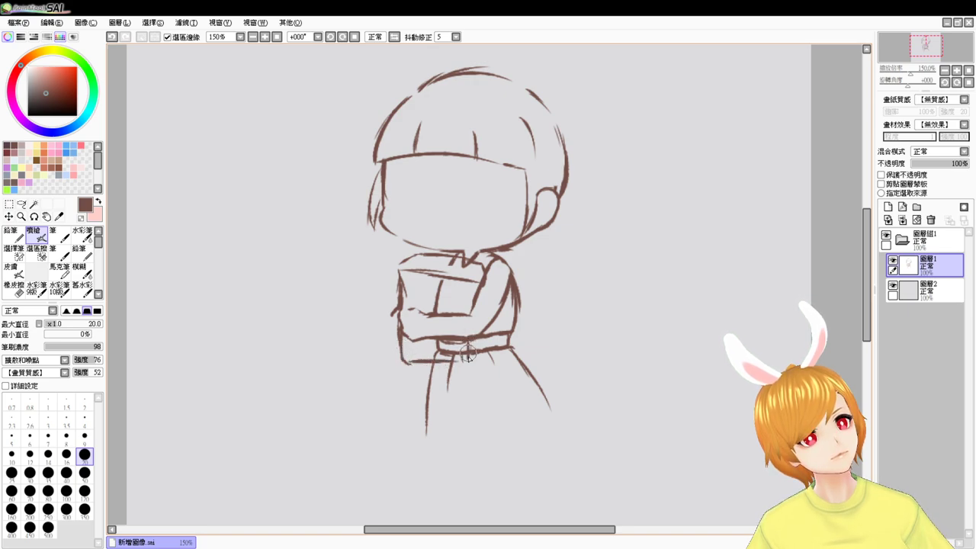
- Erase the torso, waistband, collar and hand lines that overlap the large box
{"action": "key", "text": "e"}
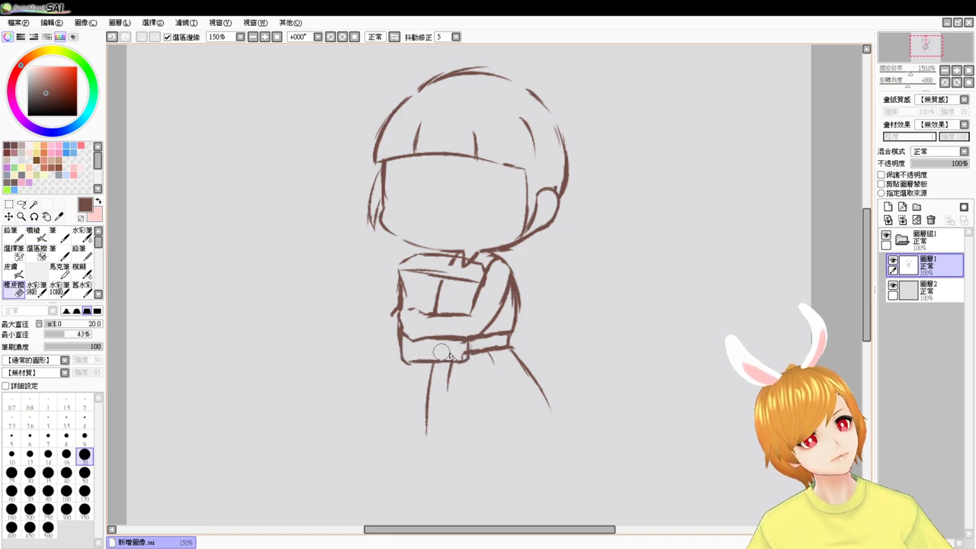
{"action": "left_click_drag", "start_coordinate": [435, 283], "coordinate": [436, 305]}
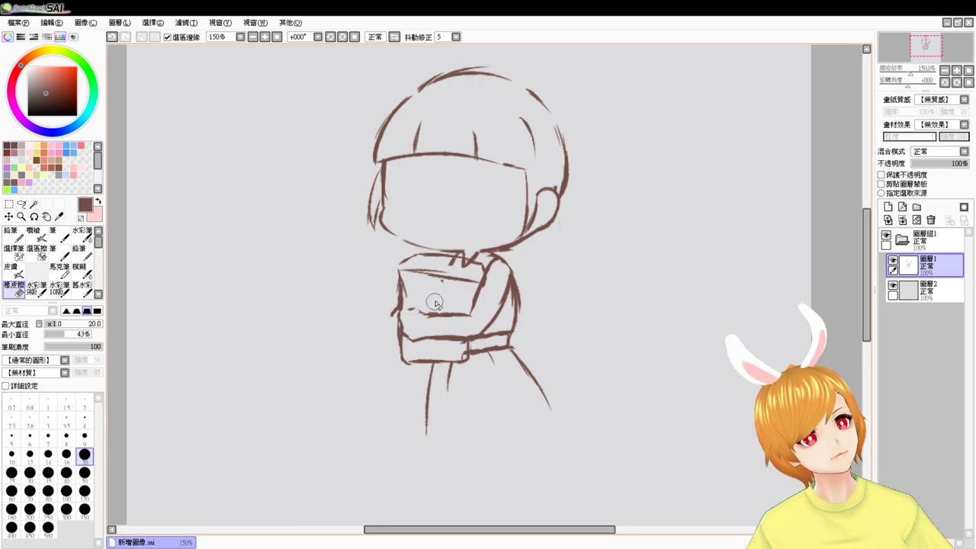
{"action": "key", "text": "e"}
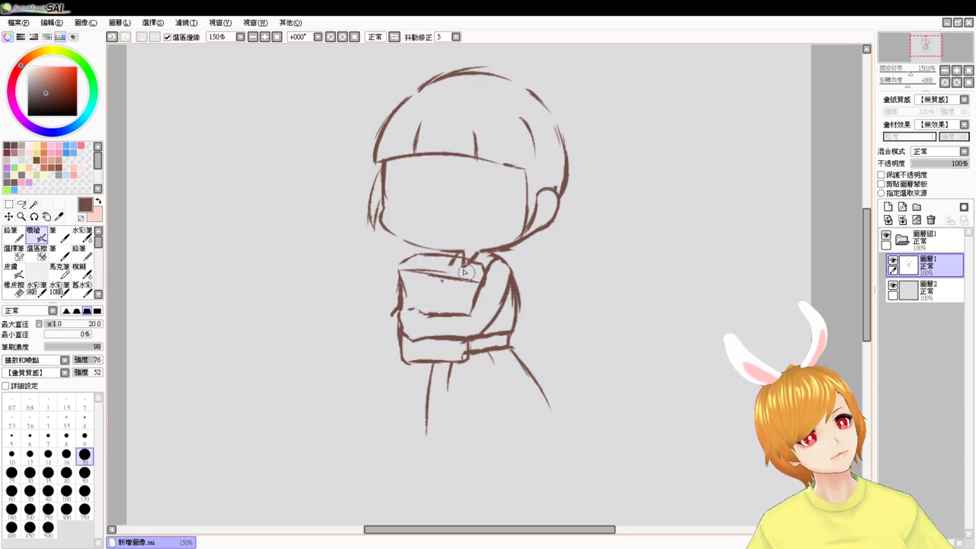
{"action": "key", "text": "e"}
{"action": "key", "text": "e"}
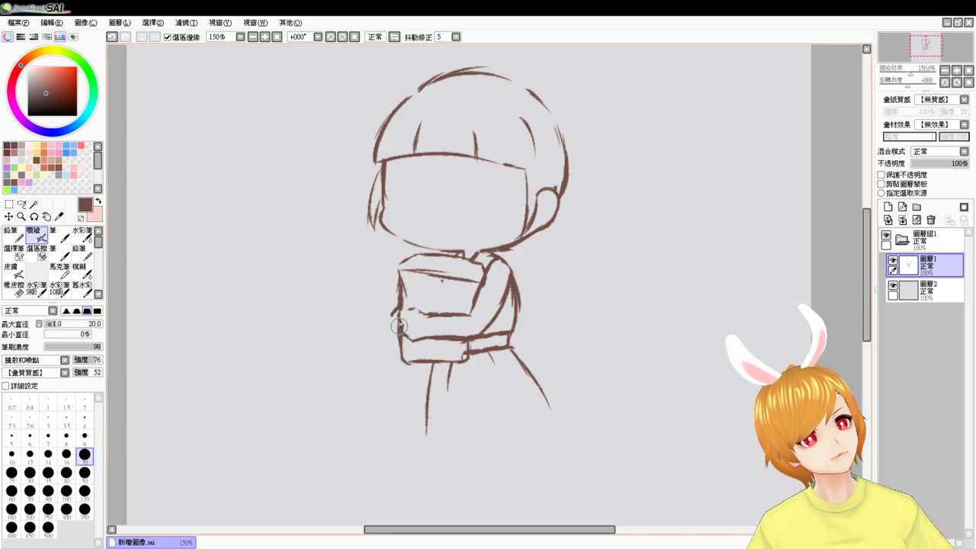
{"action": "key", "text": "e"}
{"action": "key", "text": "e"}
{"action": "key", "text": "e"}
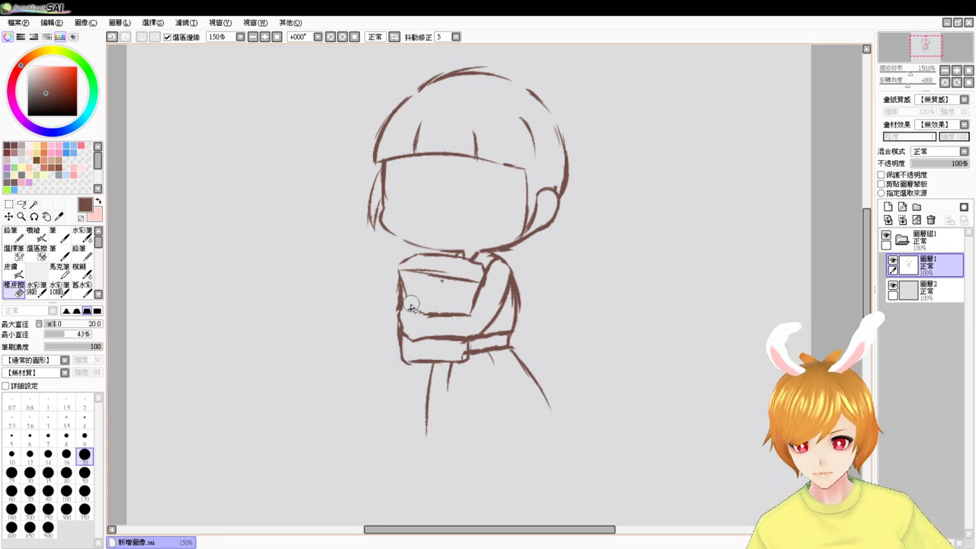
{"action": "key", "text": "e"}
- Undo the large box strokes and the erasing around them, back to the arm and hand sketch
{"action": "key", "text": "ctrl+z"}
{"action": "key", "text": "ctrl+z"}
{"action": "key", "text": "ctrl+z"}
{"action": "key", "text": "ctrl+z"}
{"action": "key", "text": "ctrl+z"}
{"action": "key", "text": "ctrl+z"}
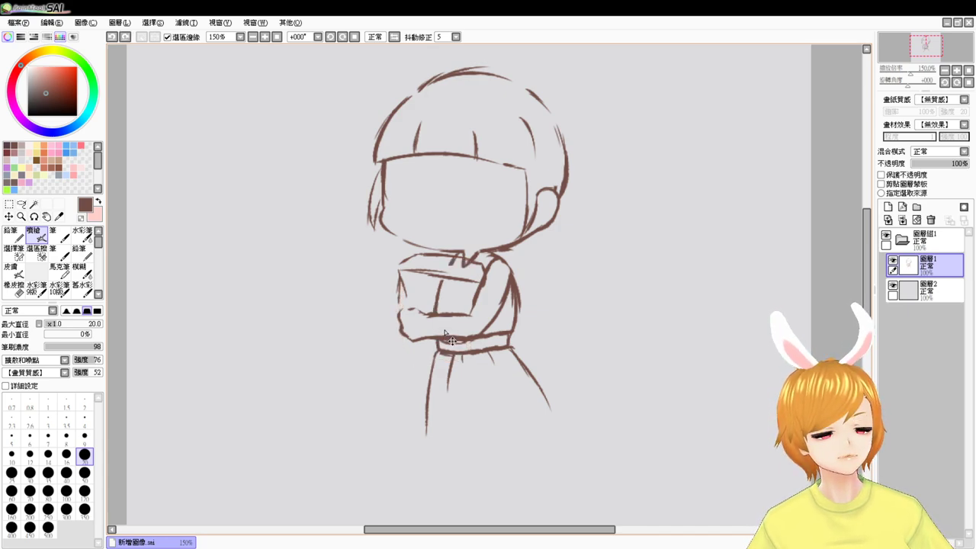
{"action": "key", "text": "ctrl+z"}
{"action": "key", "text": "ctrl+z"}
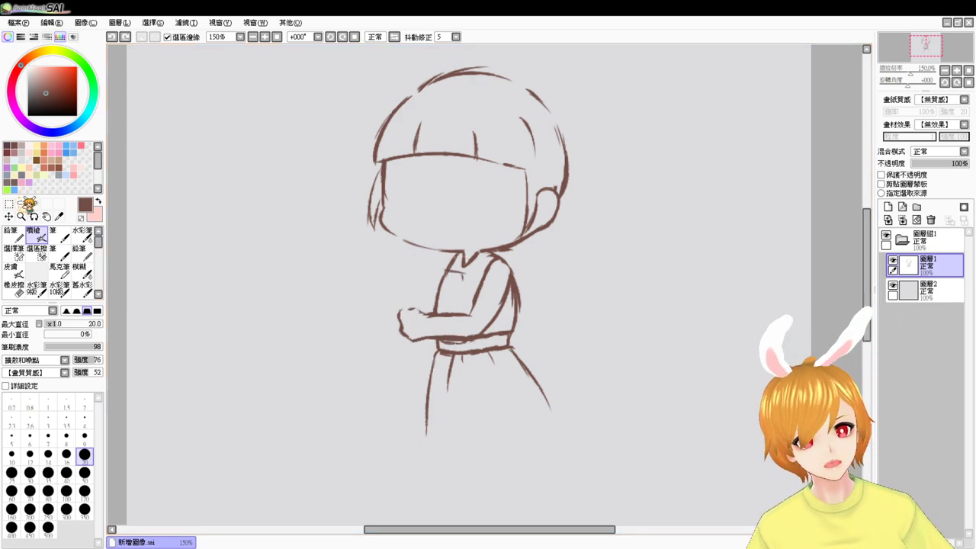
- Erase the hand outline and redraw the near forearm's upper and lower lines with a slight upward tilt
{"action": "key", "text": "e"}
{"action": "mouse_move", "coordinate": [426, 343]}
{"action": "left_mouse_down"}
{"action": "mouse_move", "coordinate": [410, 340]}
{"action": "mouse_move", "coordinate": [407, 314]}
{"action": "mouse_move", "coordinate": [417, 314]}
{"action": "left_mouse_up"}
{"action": "key", "text": "e"}
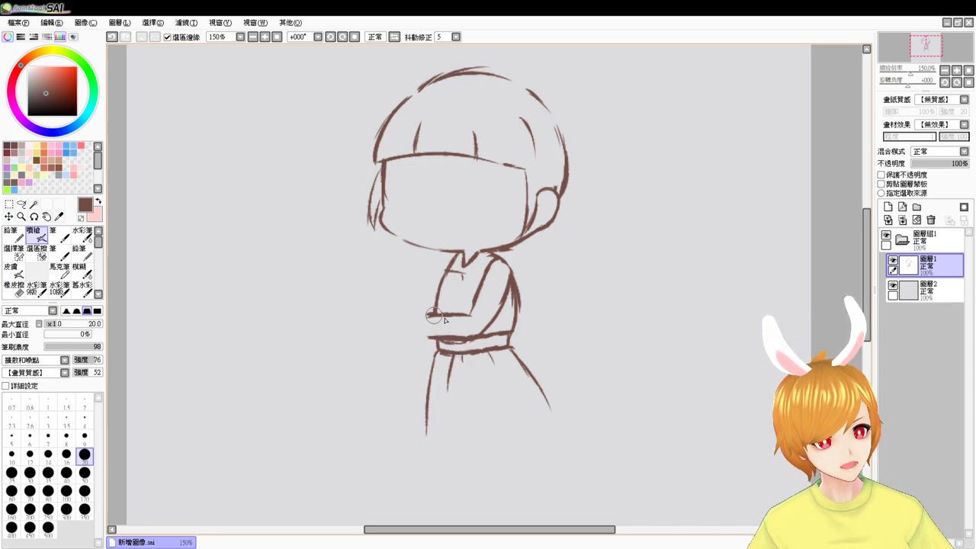
{"action": "key", "text": "e"}
{"action": "mouse_move", "coordinate": [417, 312]}
{"action": "left_mouse_down"}
{"action": "mouse_move", "coordinate": [469, 322]}
{"action": "mouse_move", "coordinate": [422, 335]}
{"action": "mouse_move", "coordinate": [463, 320]}
{"action": "mouse_move", "coordinate": [435, 311]}
{"action": "mouse_move", "coordinate": [421, 331]}
{"action": "mouse_move", "coordinate": [464, 339]}
{"action": "mouse_move", "coordinate": [416, 331]}
{"action": "mouse_move", "coordinate": [486, 333]}
{"action": "left_mouse_up"}
{"action": "key", "text": "e"}
{"action": "mouse_move", "coordinate": [426, 311]}
{"action": "left_mouse_down"}
{"action": "mouse_move", "coordinate": [456, 312]}
{"action": "mouse_move", "coordinate": [464, 323]}
{"action": "left_mouse_up"}
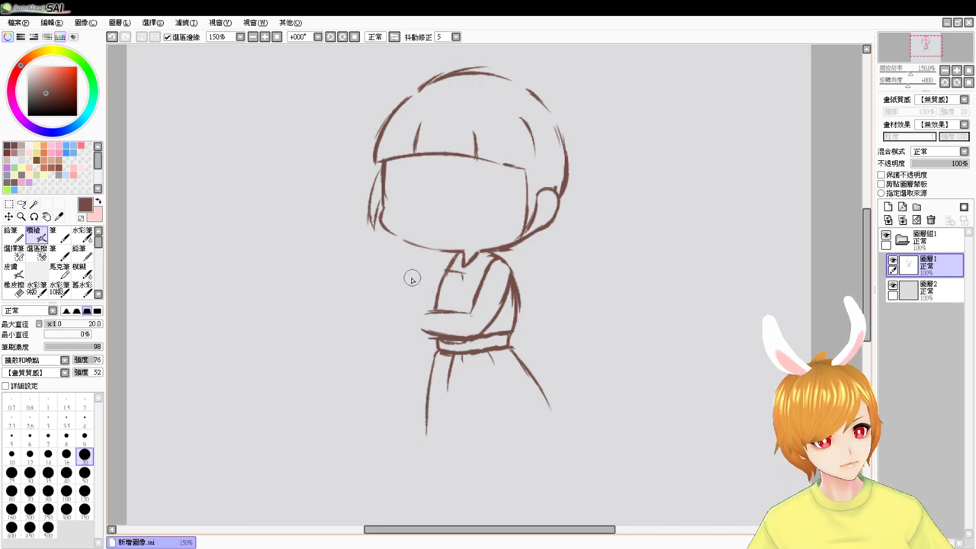
- Try a smaller box resting on the forearm, drawing its top and side edges
{"action": "left_click_drag", "start_coordinate": [412, 279], "coordinate": [479, 276]}
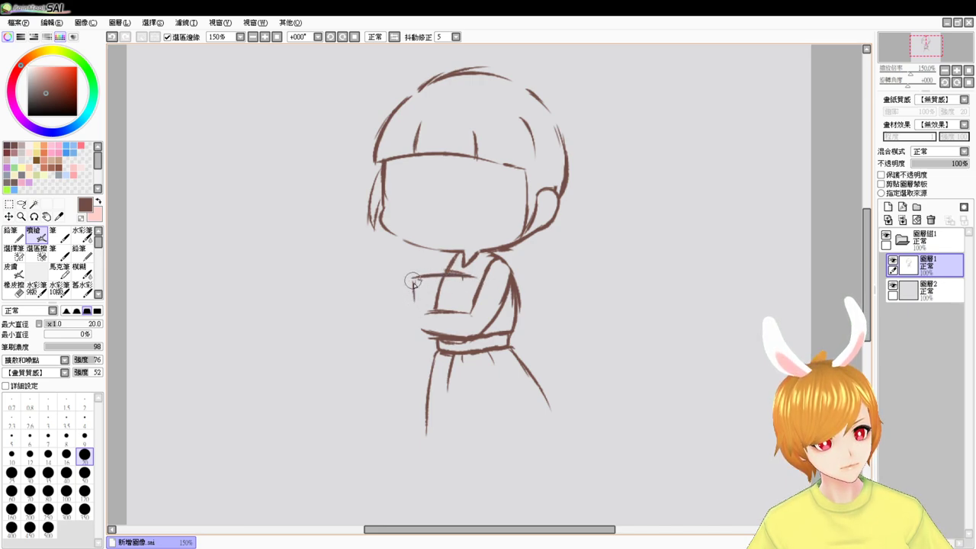
{"action": "key", "text": "ctrl+z"}
{"action": "left_click_drag", "start_coordinate": [414, 279], "coordinate": [418, 305]}
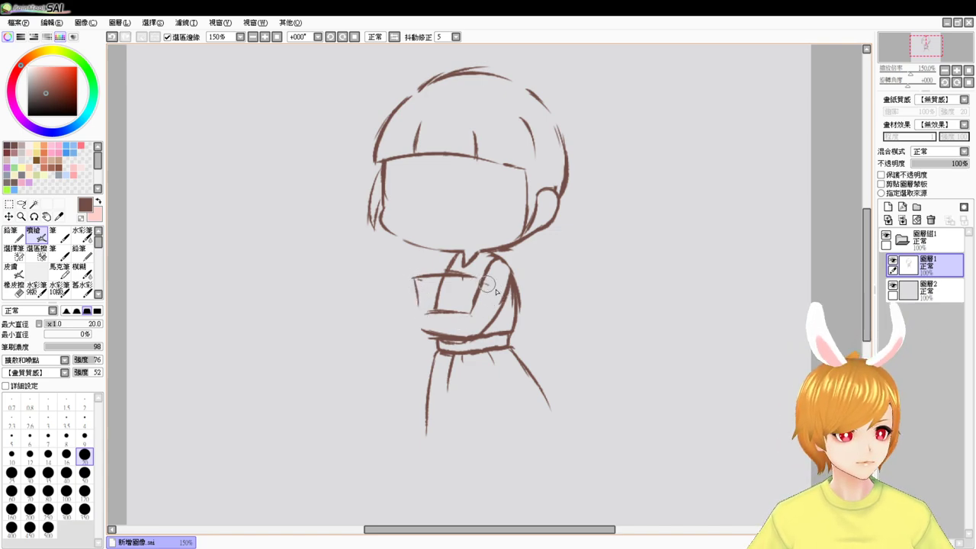
{"action": "mouse_move", "coordinate": [486, 284]}
{"action": "left_mouse_down"}
{"action": "mouse_move", "coordinate": [493, 319]}
{"action": "mouse_move", "coordinate": [503, 270]}
{"action": "mouse_move", "coordinate": [475, 325]}
{"action": "mouse_move", "coordinate": [455, 318]}
{"action": "mouse_move", "coordinate": [467, 313]}
{"action": "mouse_move", "coordinate": [465, 331]}
{"action": "mouse_move", "coordinate": [429, 311]}
{"action": "mouse_move", "coordinate": [417, 317]}
{"action": "mouse_move", "coordinate": [463, 323]}
{"action": "mouse_move", "coordinate": [417, 321]}
{"action": "mouse_move", "coordinate": [461, 325]}
{"action": "mouse_move", "coordinate": [450, 327]}
{"action": "mouse_move", "coordinate": [486, 298]}
{"action": "left_mouse_up"}
- Erase the small box edges and the torso's front outline, and draw the far arm from the neck down to the hand
{"action": "key", "text": "e"}
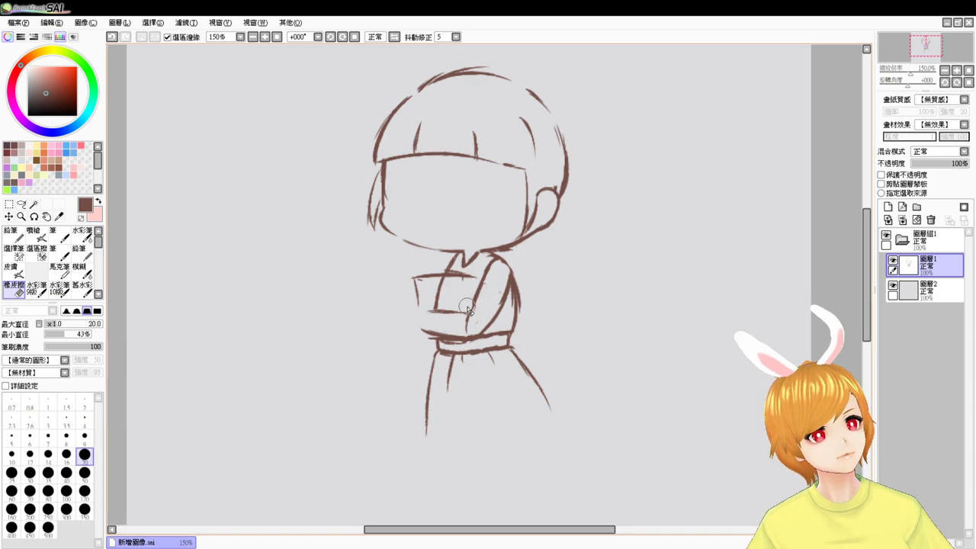
{"action": "key", "text": "b"}
{"action": "key", "text": "e"}
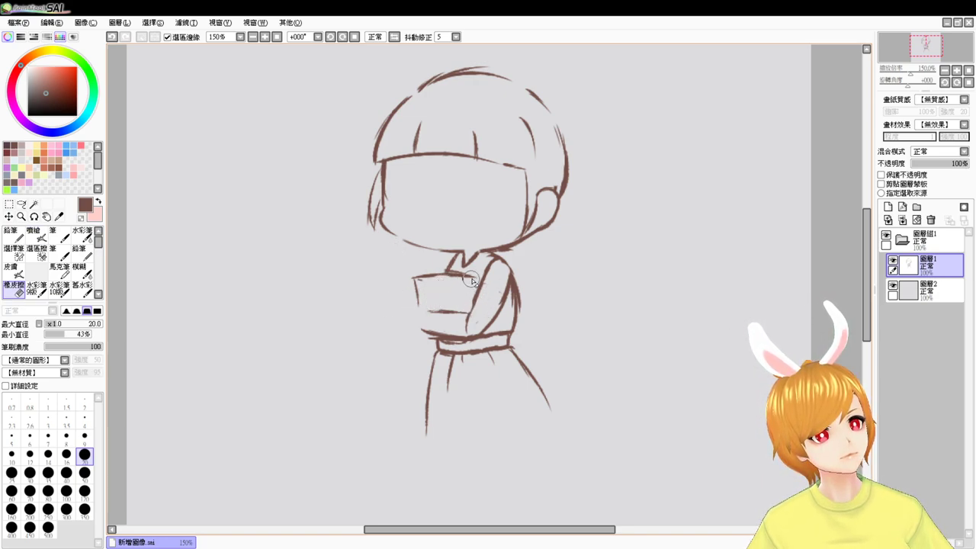
{"action": "mouse_move", "coordinate": [443, 284]}
{"action": "left_mouse_down"}
{"action": "mouse_move", "coordinate": [427, 281]}
{"action": "mouse_move", "coordinate": [435, 277]}
{"action": "mouse_move", "coordinate": [407, 301]}
{"action": "left_mouse_up"}
{"action": "key", "text": "b"}
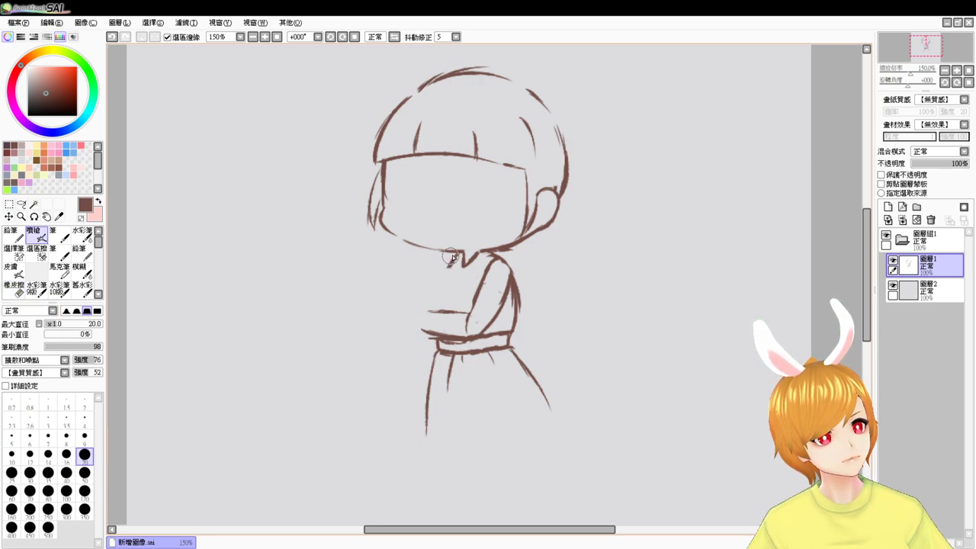
{"action": "left_click_drag", "start_coordinate": [451, 258], "coordinate": [405, 323]}
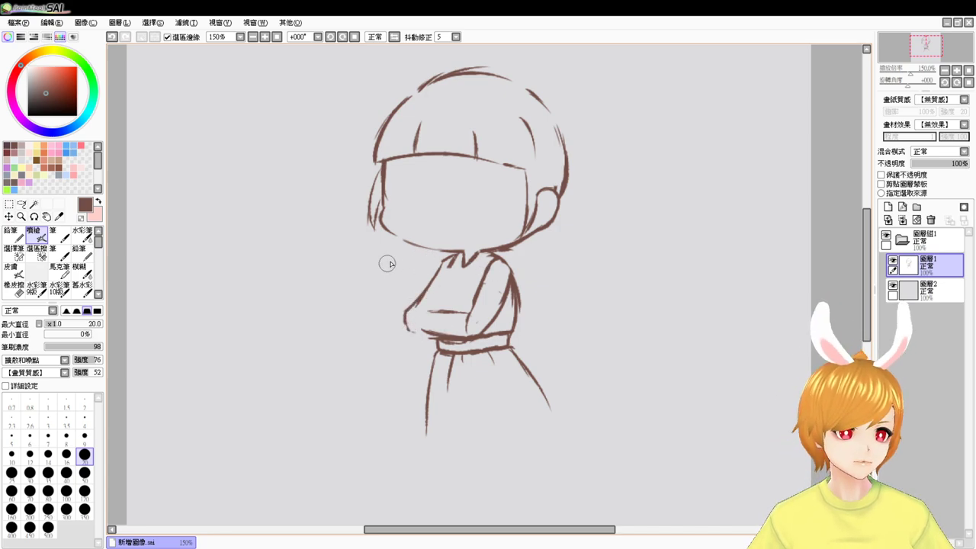
- Try a long top edge and a vertical side edge for a box below the chin
{"action": "left_click_drag", "start_coordinate": [396, 261], "coordinate": [452, 258]}
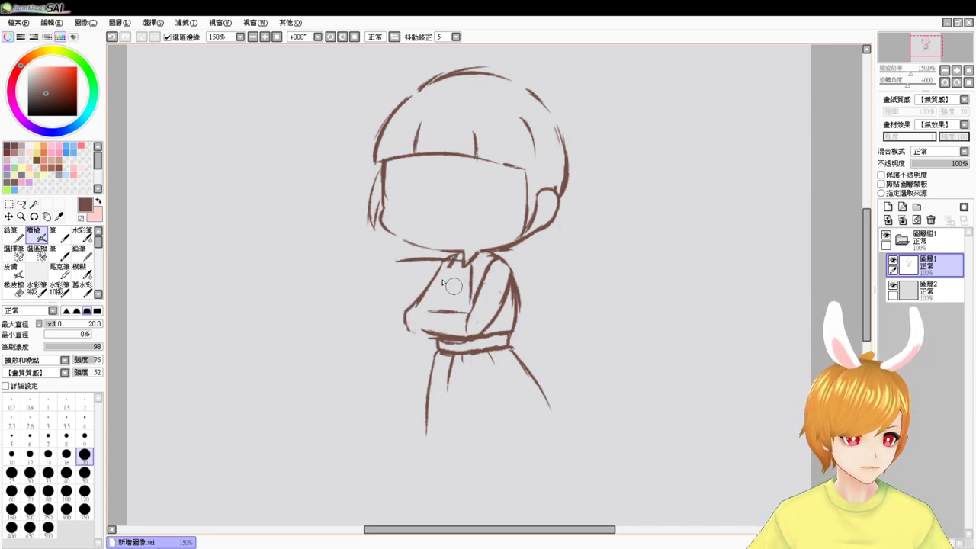
{"action": "key", "text": "ctrl+z"}
{"action": "key", "text": "ctrl+z"}
{"action": "key", "text": "ctrl+z"}
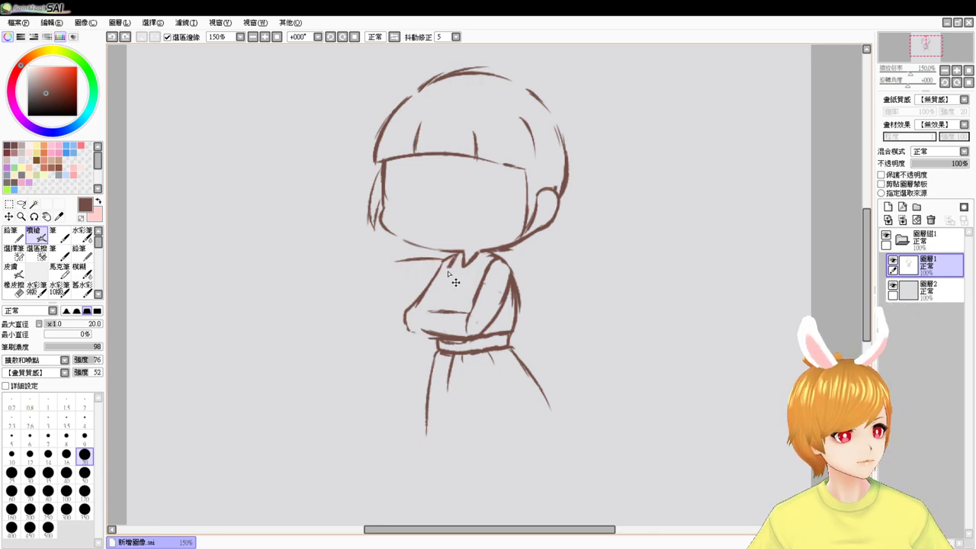
- Draw a box resting on the forearm, with a top face below the chin, a front face and a narrow side face
{"action": "mouse_move", "coordinate": [407, 266]}
{"action": "left_mouse_down"}
{"action": "mouse_move", "coordinate": [466, 269]}
{"action": "mouse_move", "coordinate": [464, 310]}
{"action": "mouse_move", "coordinate": [412, 266]}
{"action": "mouse_move", "coordinate": [409, 305]}
{"action": "left_mouse_up"}
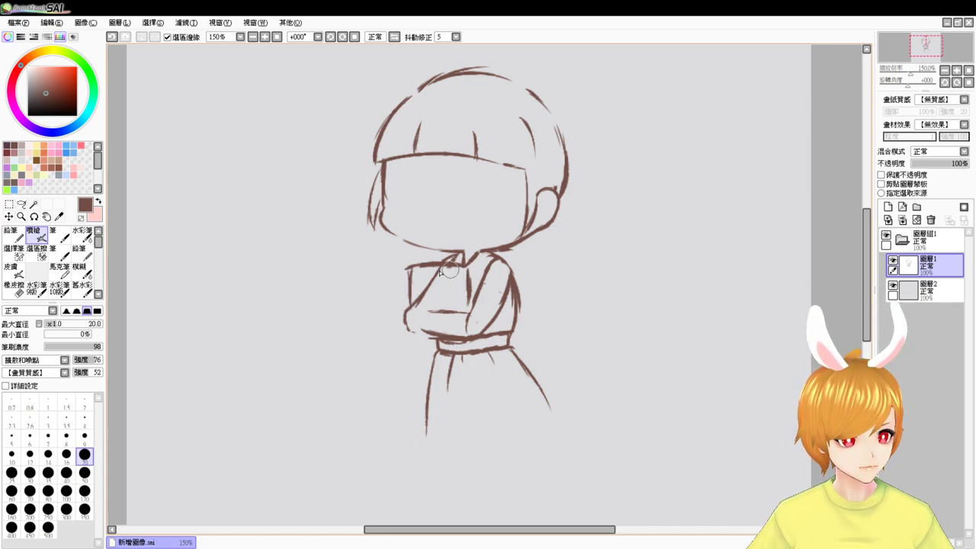
{"action": "left_click_drag", "start_coordinate": [403, 278], "coordinate": [470, 281]}
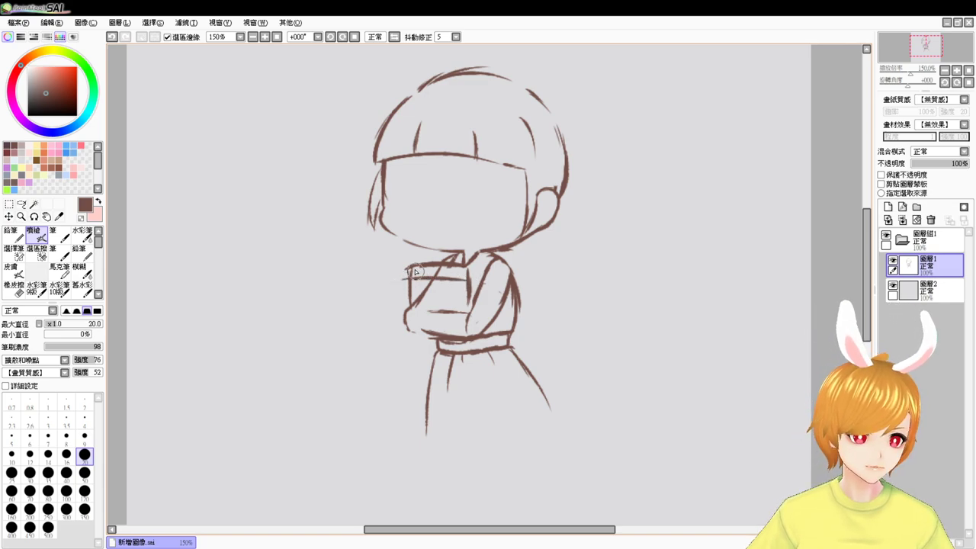
{"action": "mouse_move", "coordinate": [397, 277]}
{"action": "left_mouse_down"}
{"action": "mouse_move", "coordinate": [466, 265]}
{"action": "mouse_move", "coordinate": [449, 278]}
{"action": "mouse_move", "coordinate": [455, 309]}
{"action": "left_mouse_up"}
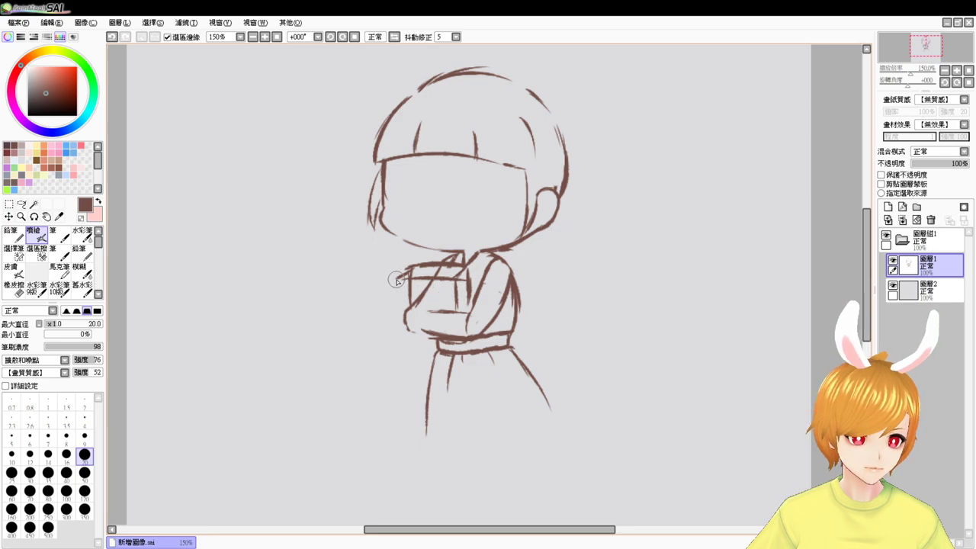
- Erase the overlapping lines inside the box, redraw its slanted front edge, and outline the hand holding its lower corner
{"action": "key", "text": "e"}
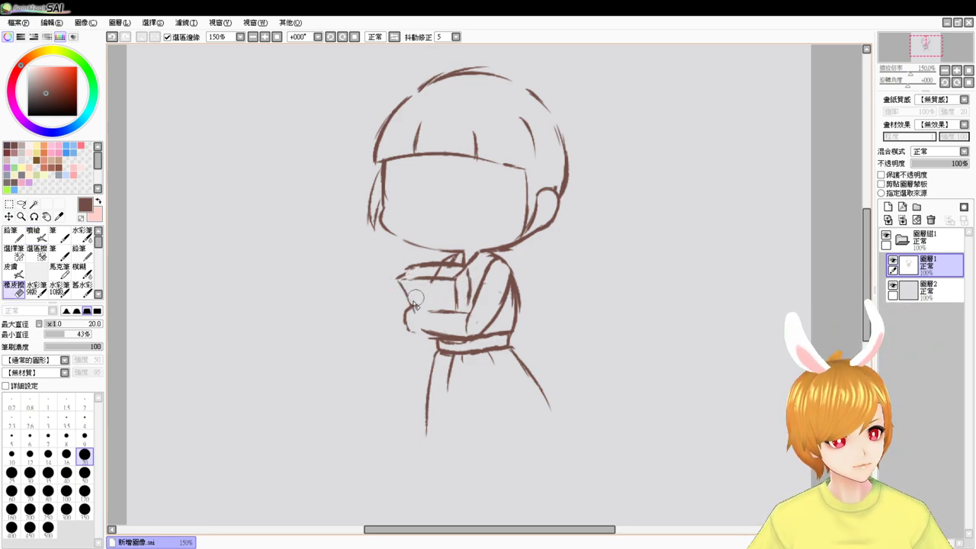
{"action": "key", "text": "b"}
{"action": "left_click_drag", "start_coordinate": [399, 282], "coordinate": [414, 310]}
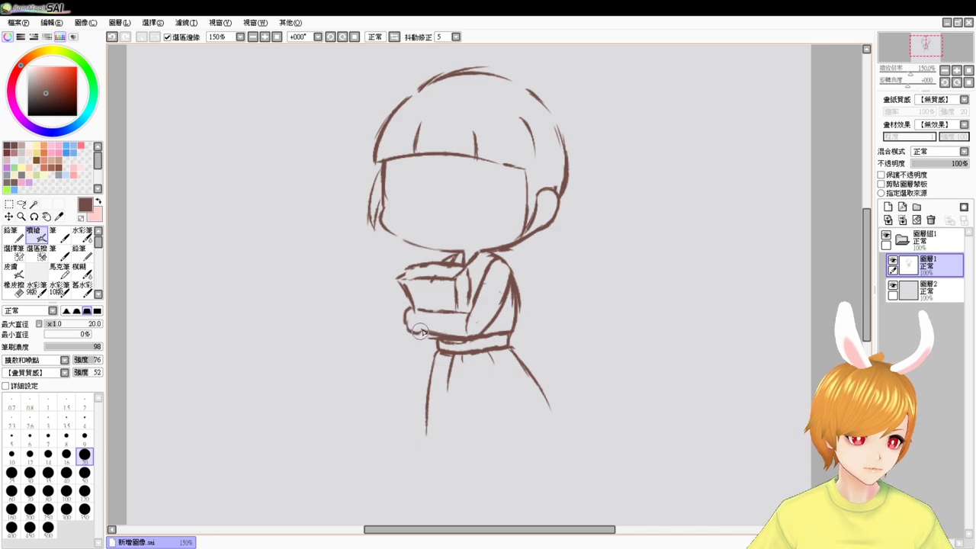
{"action": "left_click_drag", "start_coordinate": [405, 312], "coordinate": [439, 335]}
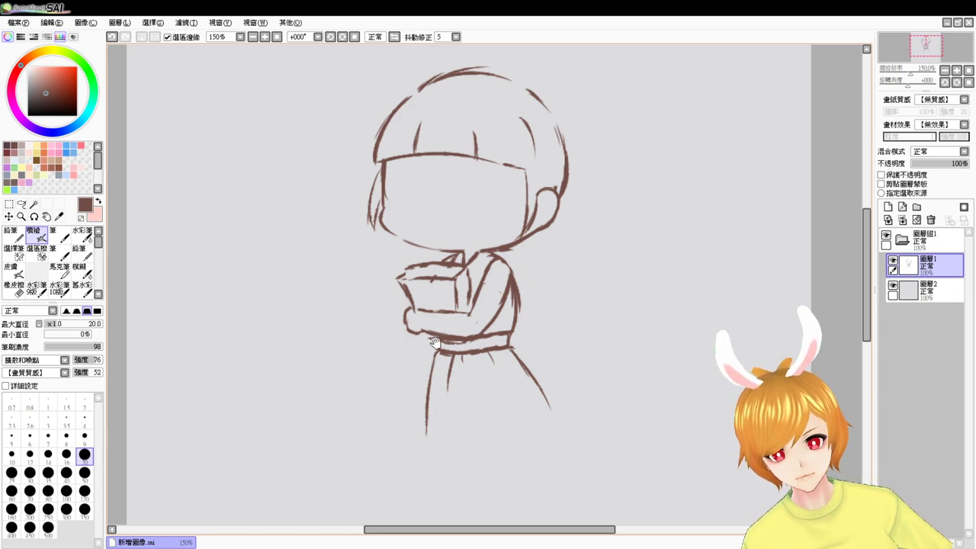
{"action": "scroll", "coordinate": [444, 229], "scroll_direction": "down", "scroll_amount": 2}
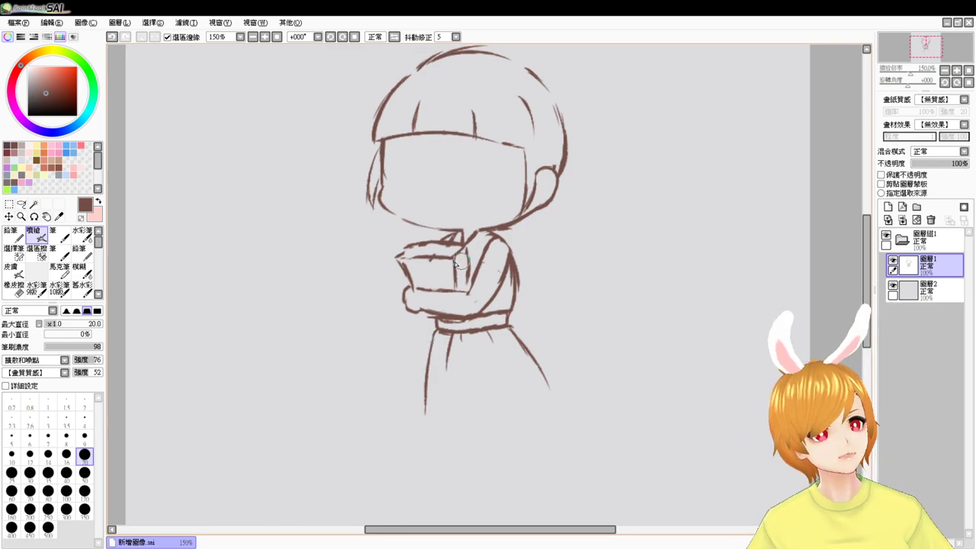
- Erase the box's upper front edge and redraw it as a cleaner line across the front face
{"action": "key", "text": "e"}
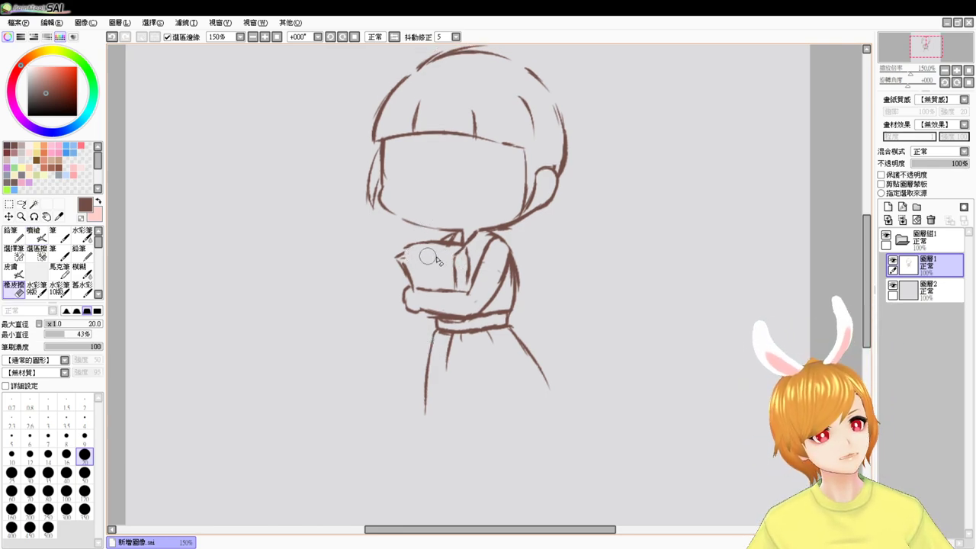
{"action": "key", "text": "b"}
{"action": "mouse_move", "coordinate": [399, 255]}
{"action": "left_mouse_down"}
{"action": "mouse_move", "coordinate": [419, 245]}
{"action": "mouse_move", "coordinate": [462, 259]}
{"action": "left_mouse_up"}
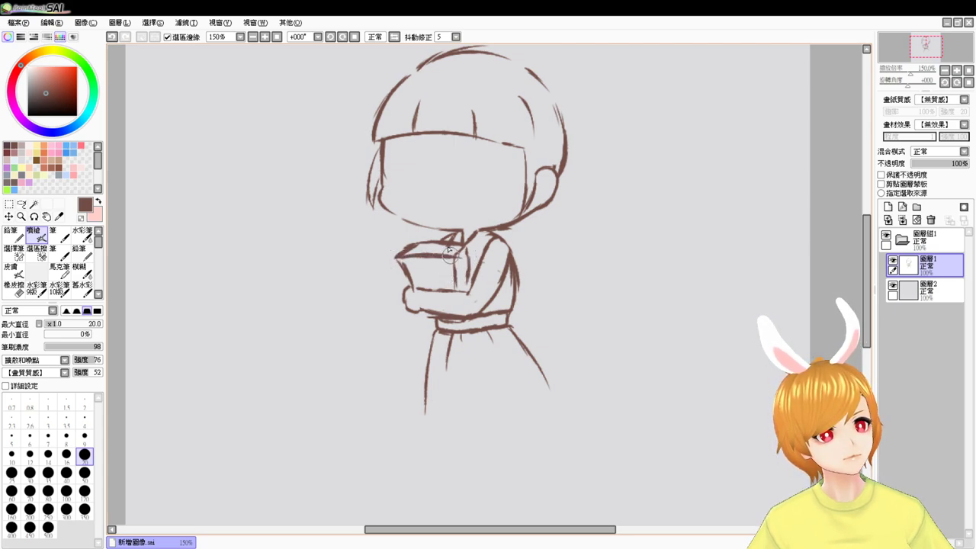
- Lasso the whole head, rotate it slightly counterclockwise and shift it a little left over the body, apply the transform and deselect
{"action": "left_click", "coordinate": [23, 204]}
{"action": "left_click_drag", "start_coordinate": [399, 150], "coordinate": [387, 194]}
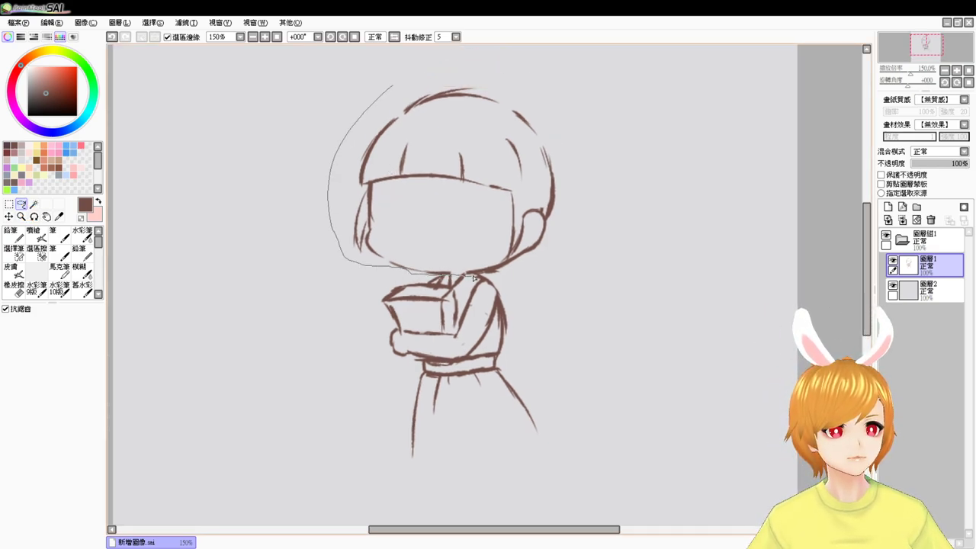
{"action": "left_click_drag", "start_coordinate": [581, 248], "coordinate": [477, 73]}
{"action": "key", "text": "ctrl+t"}
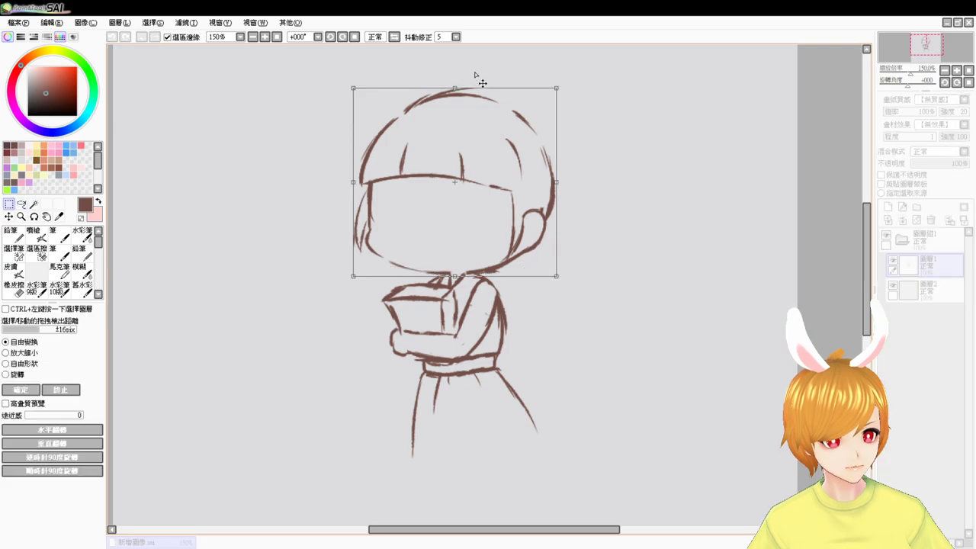
{"action": "mouse_move", "coordinate": [606, 308]}
{"action": "left_mouse_down"}
{"action": "mouse_move", "coordinate": [616, 298]}
{"action": "mouse_move", "coordinate": [582, 266]}
{"action": "mouse_move", "coordinate": [515, 248]}
{"action": "mouse_move", "coordinate": [522, 256]}
{"action": "left_mouse_up"}
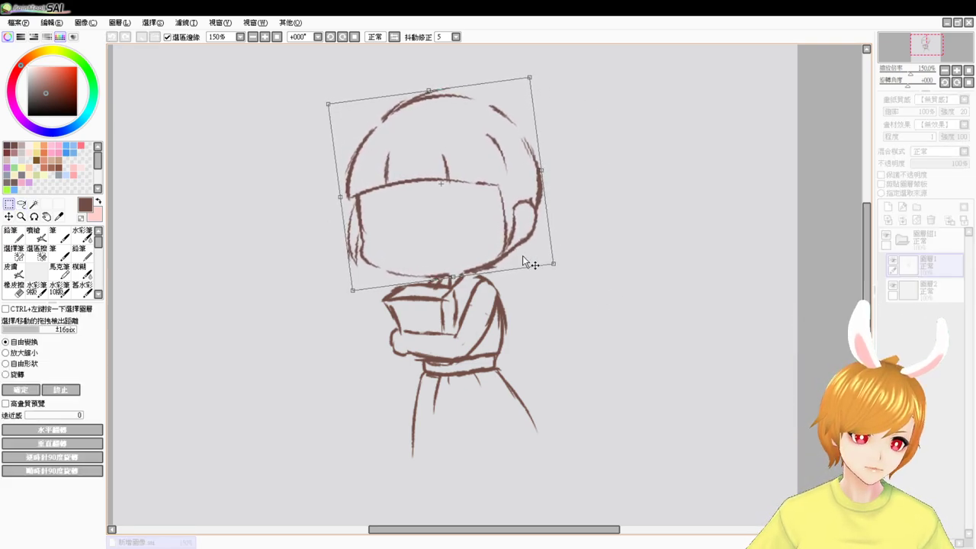
{"action": "key", "text": "Return"}
{"action": "key", "text": "ctrl+d"}
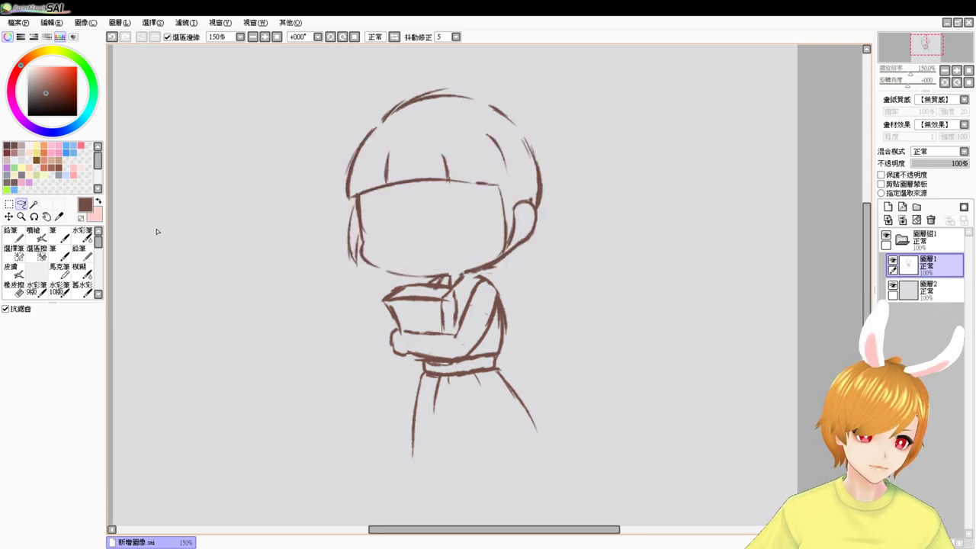
- Try a second hand and forearm showing below the near forearm, in front of the waistband
{"action": "left_click", "coordinate": [38, 237]}
{"action": "left_click_drag", "start_coordinate": [508, 346], "coordinate": [488, 287]}
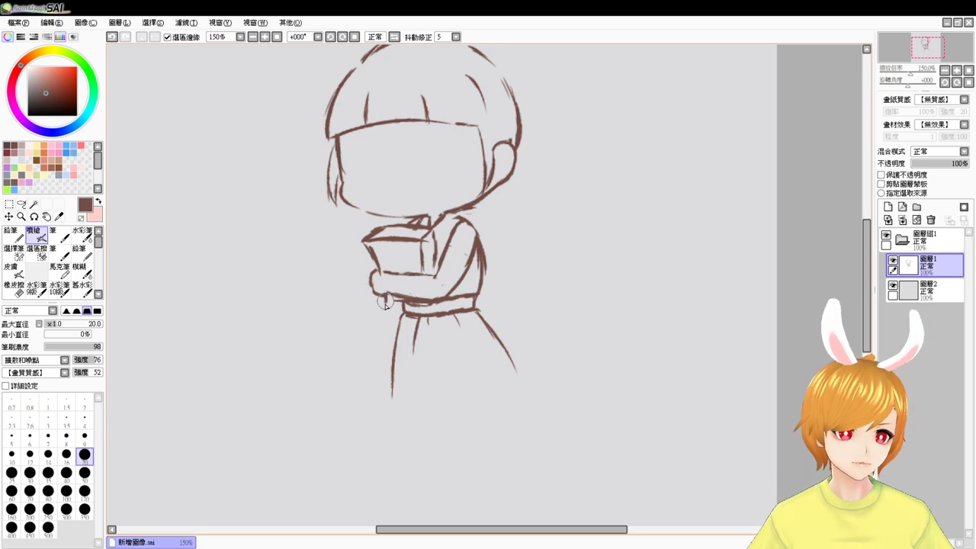
{"action": "left_click_drag", "start_coordinate": [390, 309], "coordinate": [437, 303]}
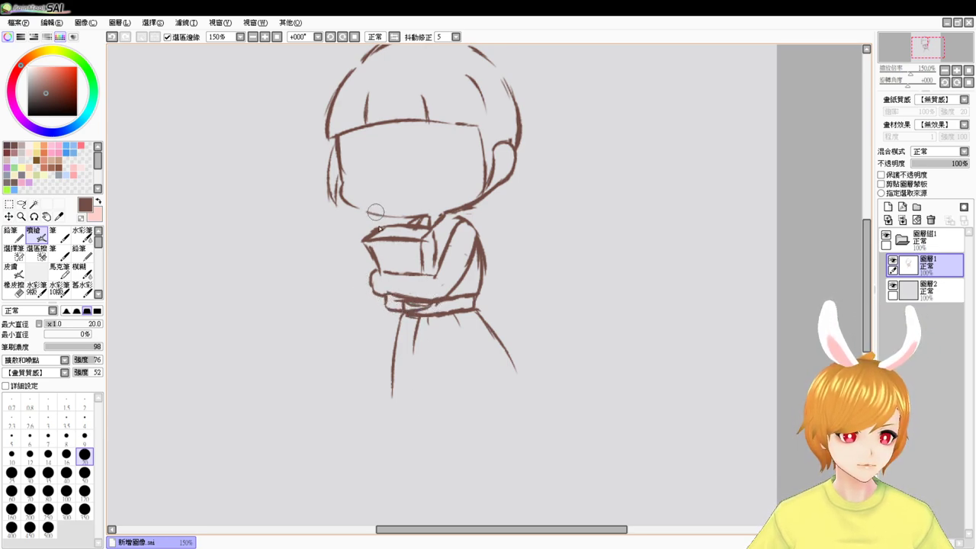
- Draw two round-topped items with small detail lines standing in the box below the chin, erasing the lines that overlap them
{"action": "mouse_move", "coordinate": [377, 211]}
{"action": "left_mouse_down"}
{"action": "mouse_move", "coordinate": [392, 214]}
{"action": "mouse_move", "coordinate": [398, 238]}
{"action": "left_mouse_up"}
{"action": "key", "text": "e"}
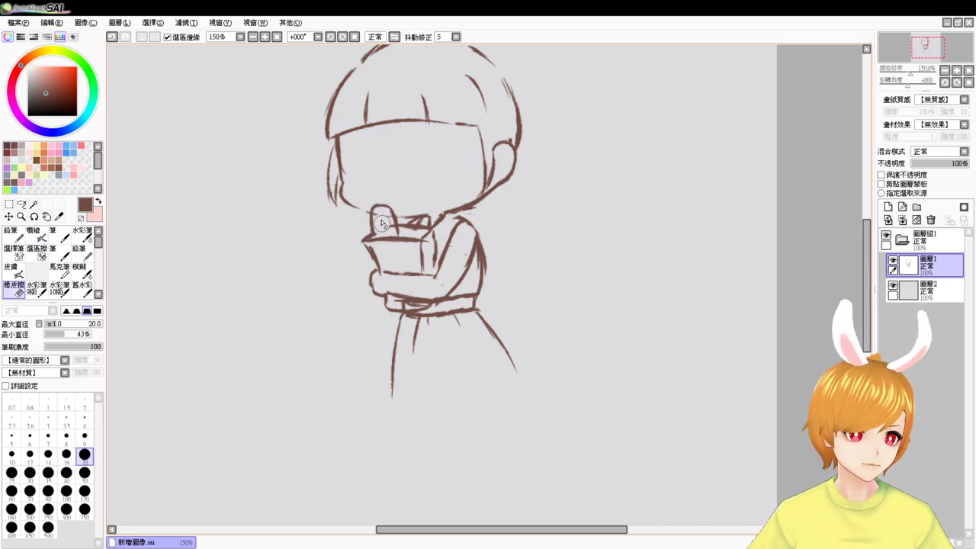
{"action": "key", "text": "b"}
{"action": "mouse_move", "coordinate": [391, 213]}
{"action": "left_mouse_down"}
{"action": "mouse_move", "coordinate": [382, 219]}
{"action": "mouse_move", "coordinate": [396, 233]}
{"action": "left_mouse_up"}
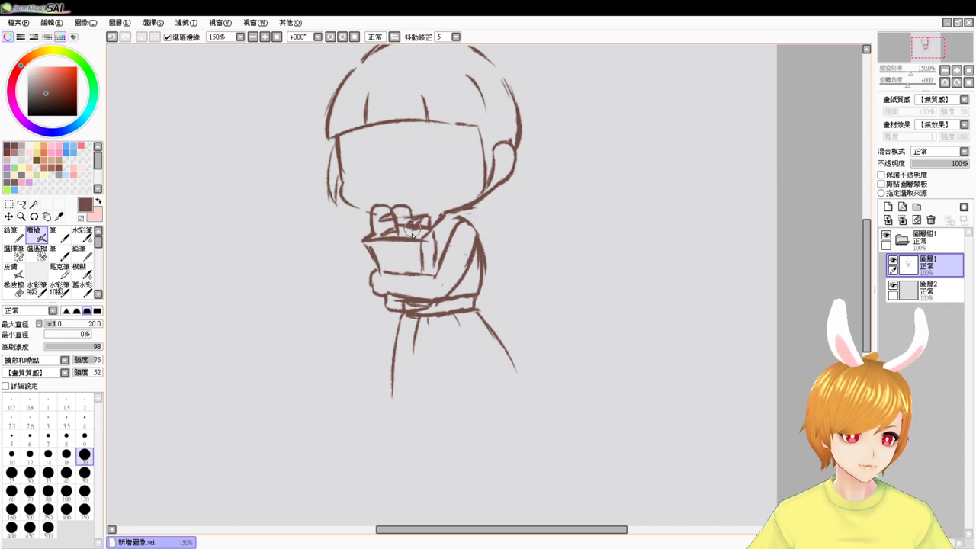
{"action": "key", "text": "e"}
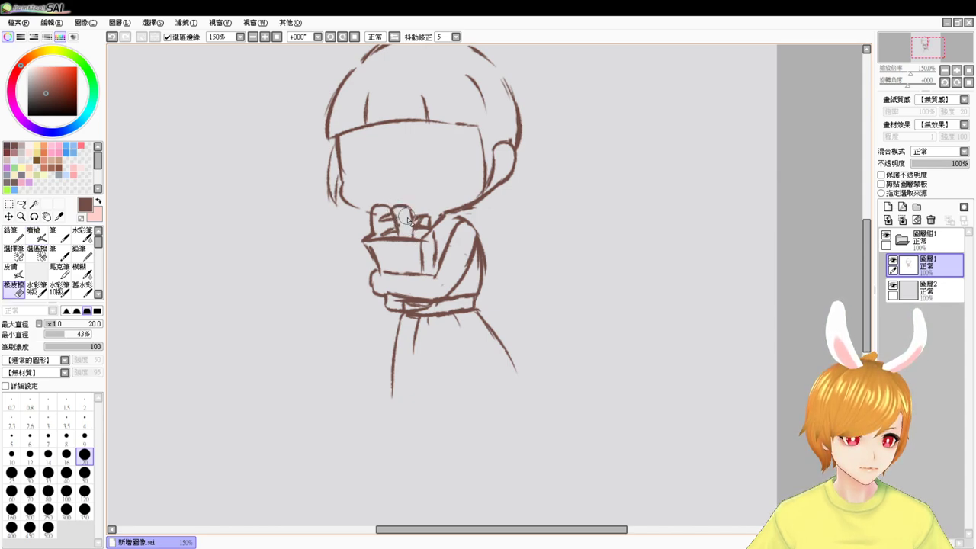
{"action": "key", "text": "e"}
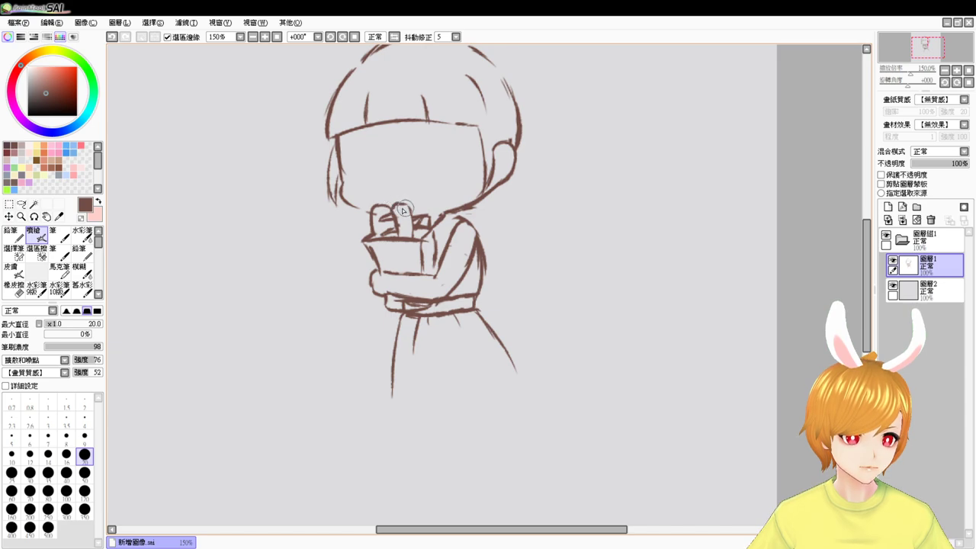
{"action": "left_click_drag", "start_coordinate": [404, 213], "coordinate": [408, 219]}
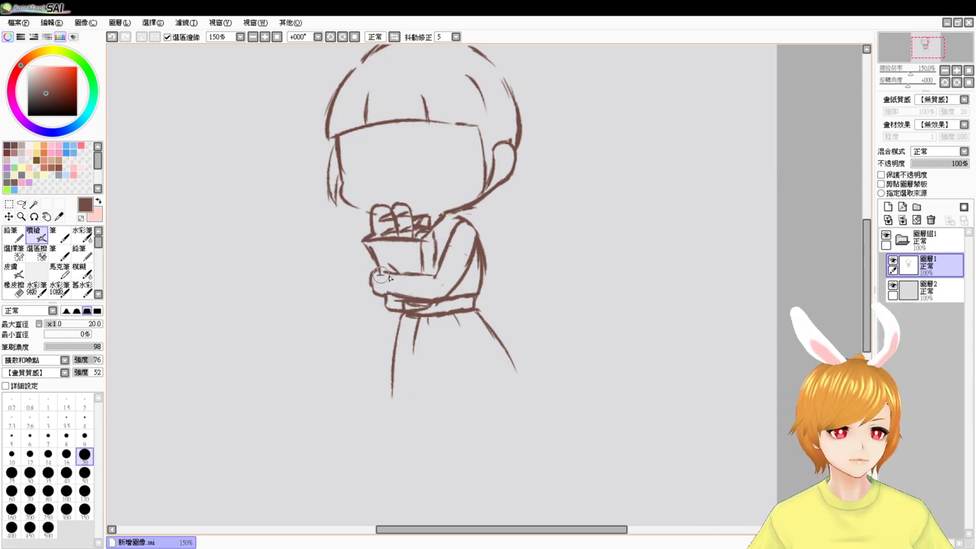
- Clean up the shoulder curve at the top of the near arm and redraw the back outline beside it
{"action": "key", "text": "e"}
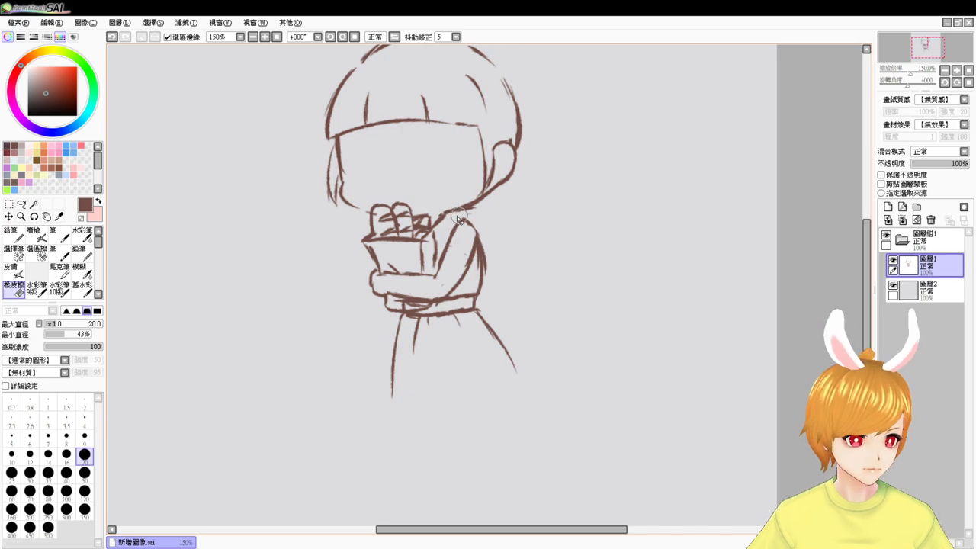
{"action": "key", "text": "v"}
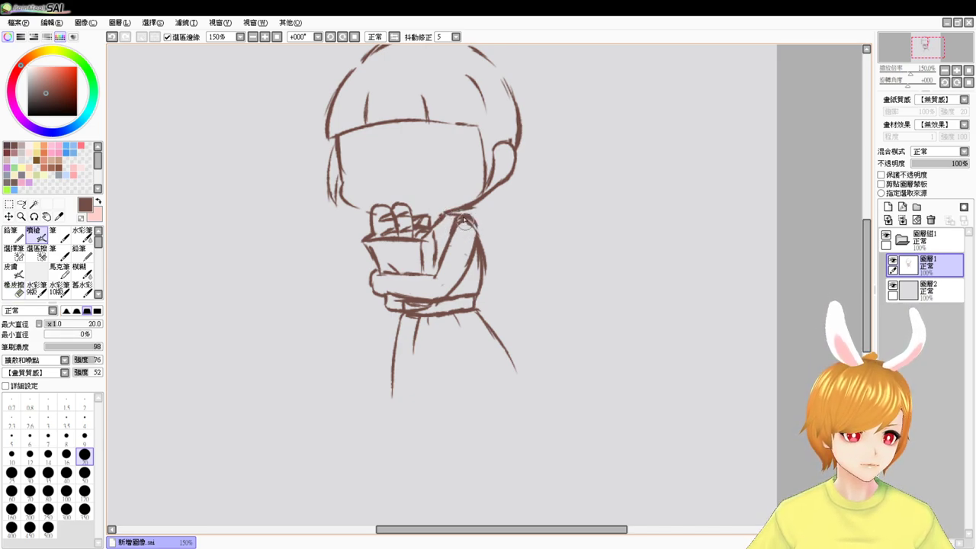
{"action": "key", "text": "e"}
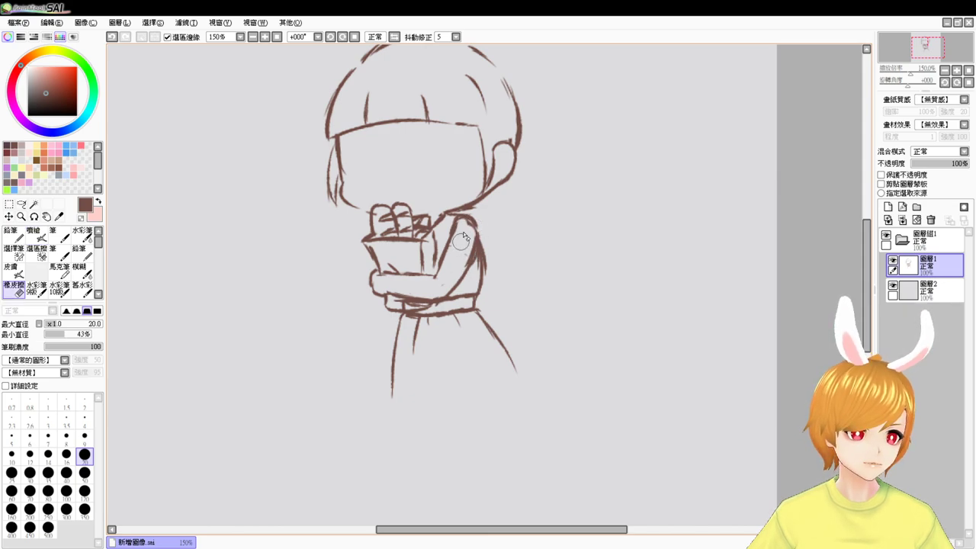
{"action": "key", "text": "v"}
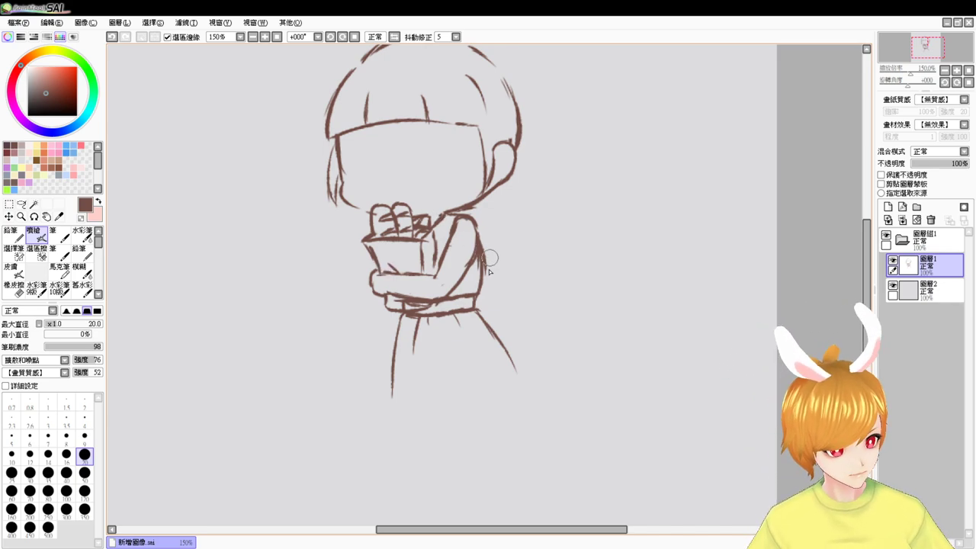
{"action": "key", "text": "e"}
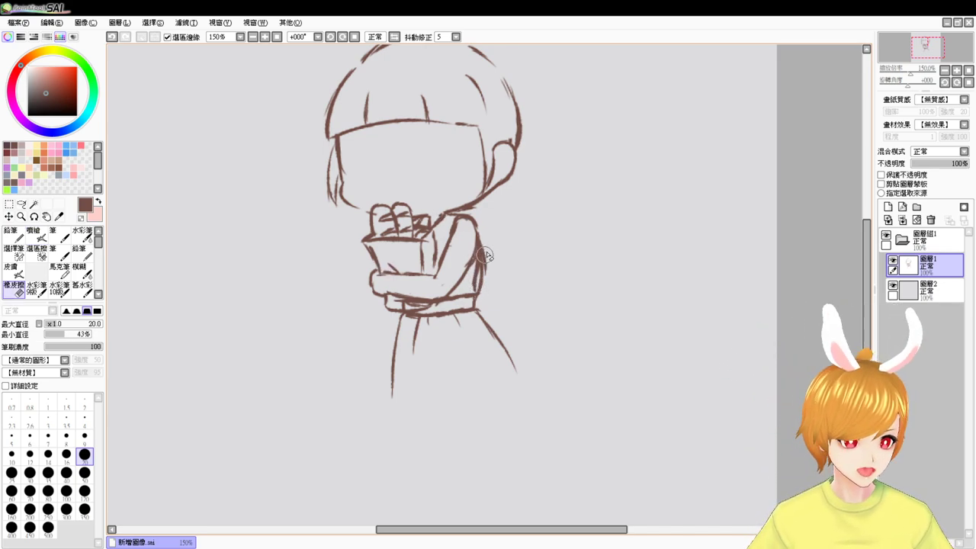
{"action": "key", "text": "v"}
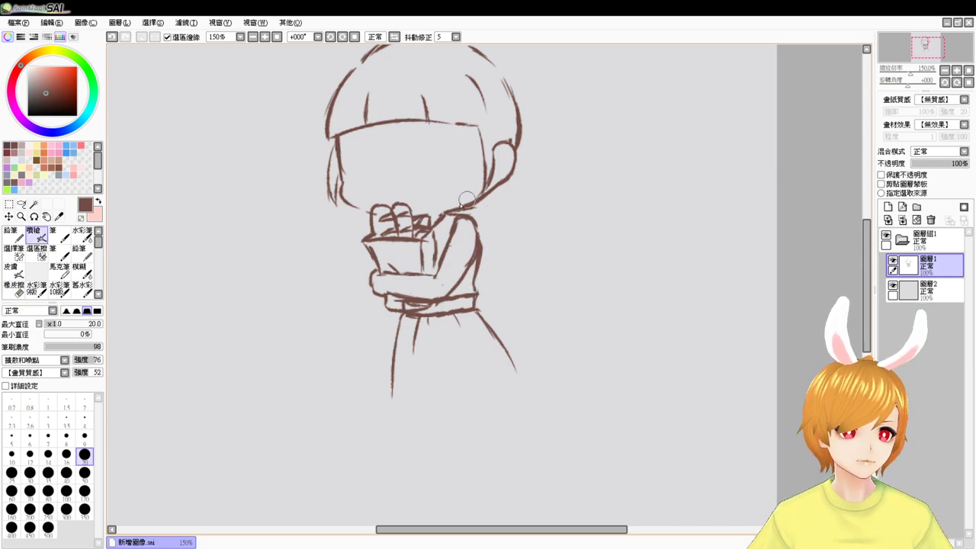
- Erase the near arm's outer line and redraw the upper arm's outer and inner lines down from the shoulder
{"action": "key", "text": "e"}
{"action": "left_click_drag", "start_coordinate": [457, 229], "coordinate": [470, 251]}
{"action": "key", "text": "v"}
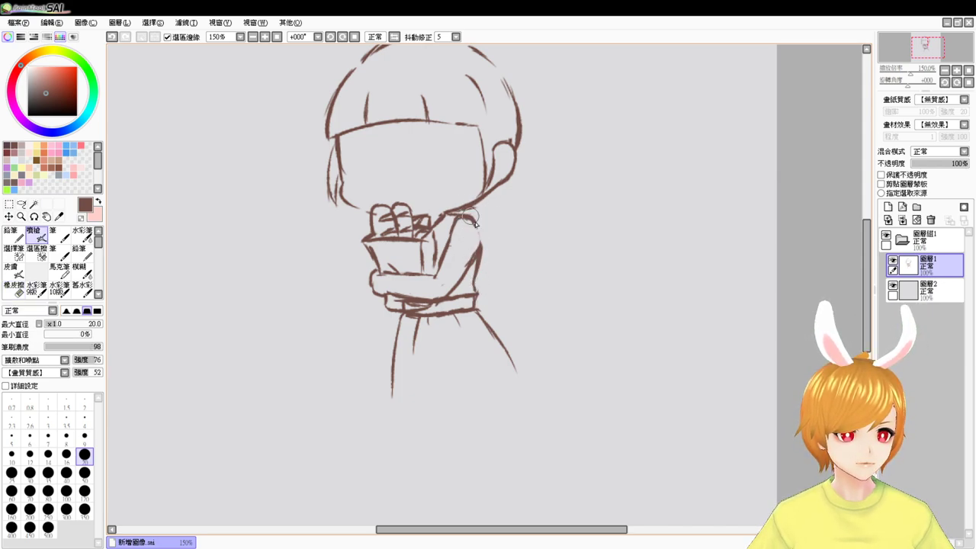
{"action": "mouse_move", "coordinate": [460, 216]}
{"action": "left_mouse_down"}
{"action": "mouse_move", "coordinate": [473, 245]}
{"action": "mouse_move", "coordinate": [479, 228]}
{"action": "mouse_move", "coordinate": [466, 273]}
{"action": "left_mouse_up"}
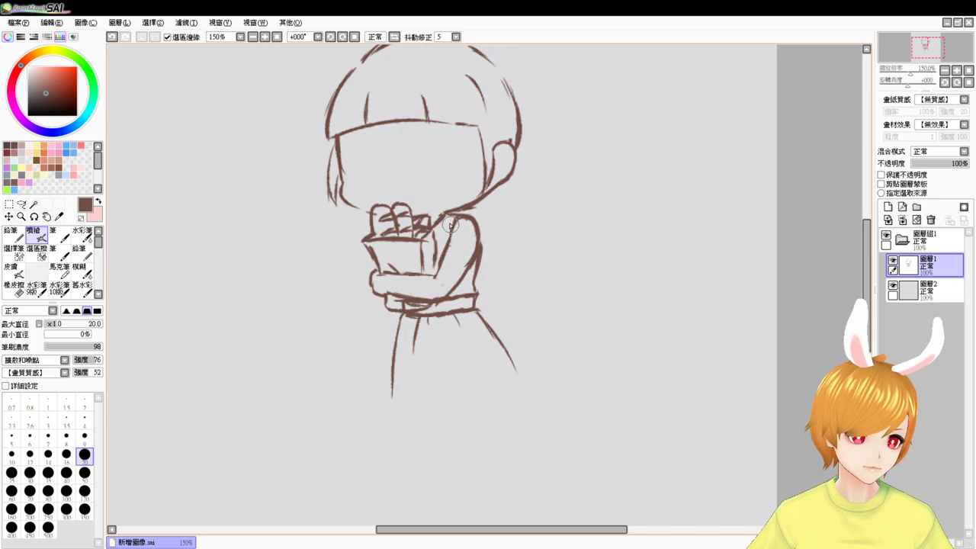
{"action": "left_click_drag", "start_coordinate": [450, 221], "coordinate": [444, 252]}
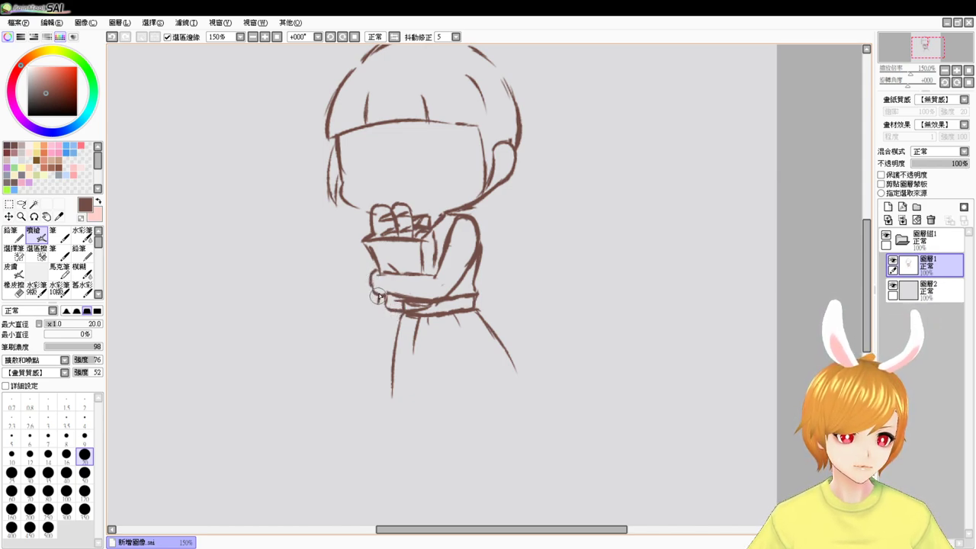
- Undo the last wrist stroke, redraw the second hand and forearm below the near forearm, and erase the waistband lines inside it
{"action": "key", "text": "ctrl+z"}
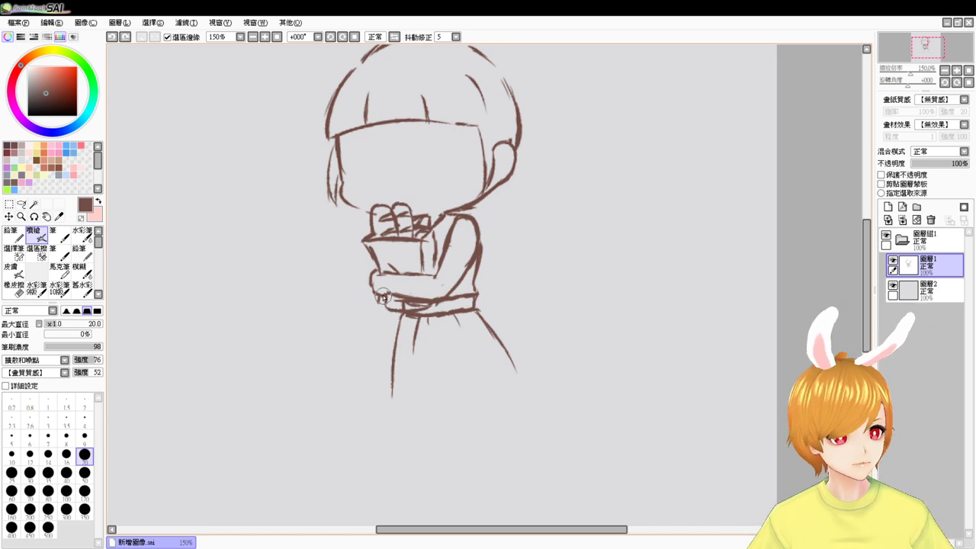
{"action": "left_click_drag", "start_coordinate": [379, 295], "coordinate": [404, 313]}
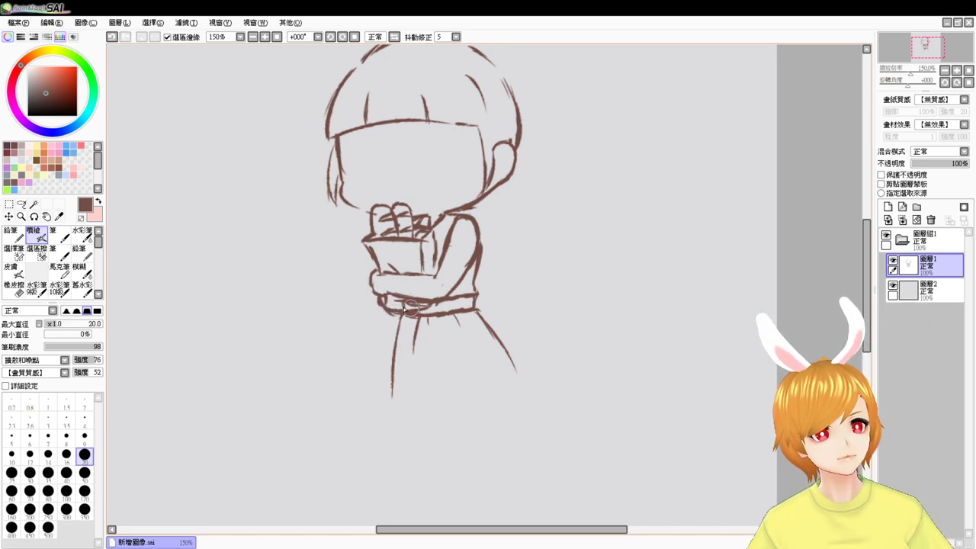
{"action": "key", "text": "e"}
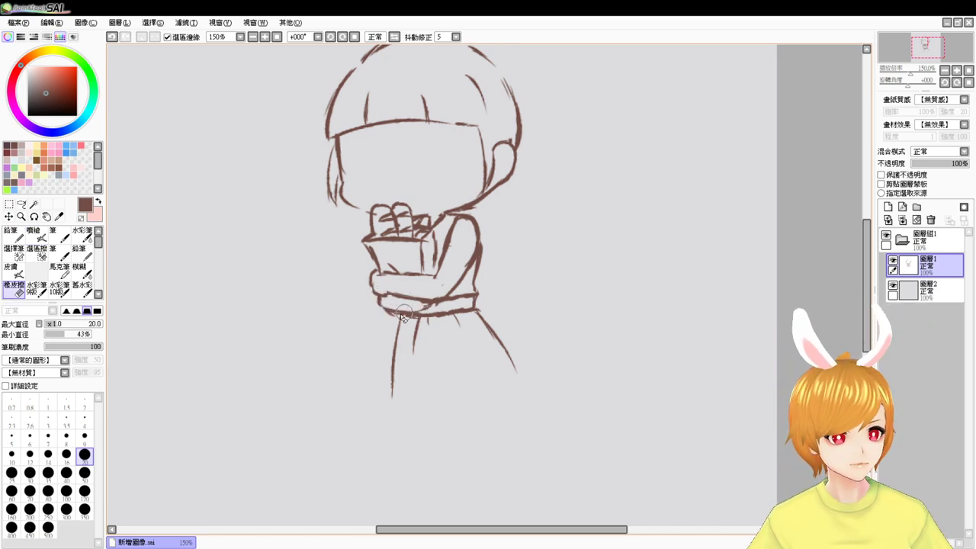
{"action": "key", "text": "v"}
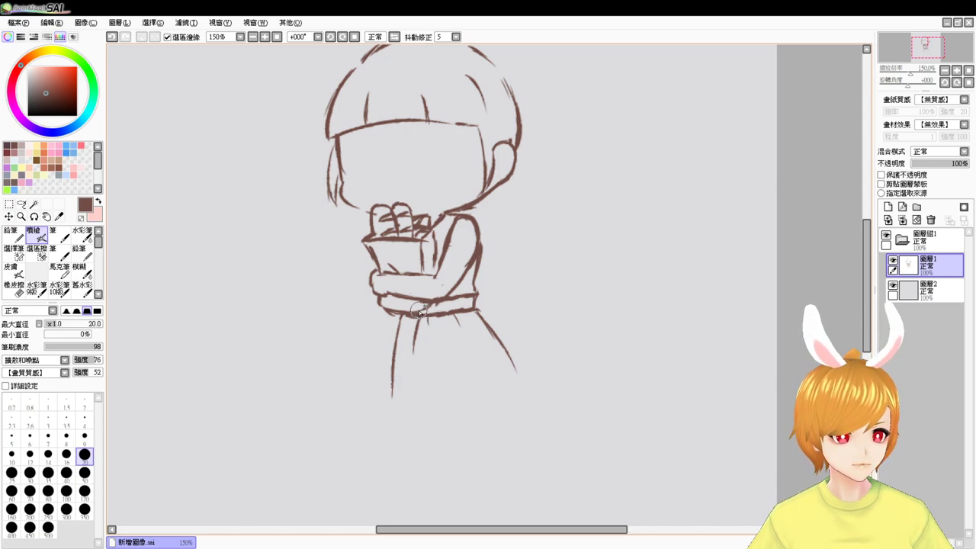
{"action": "mouse_move", "coordinate": [429, 310]}
{"action": "left_mouse_down"}
{"action": "mouse_move", "coordinate": [440, 301]}
{"action": "mouse_move", "coordinate": [429, 308]}
{"action": "left_mouse_up"}
{"action": "key", "text": "e"}
{"action": "key", "text": "v"}
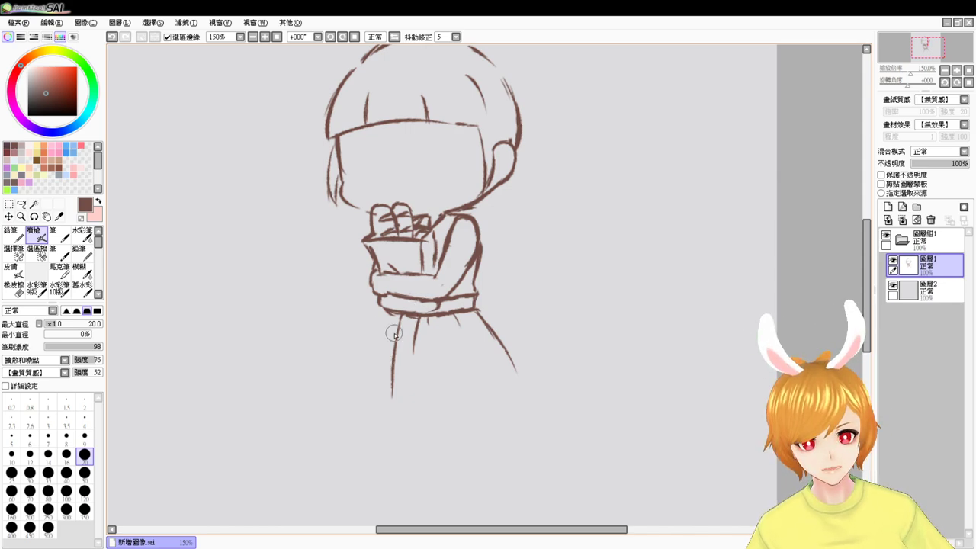
- Erase the second hand and forearm below the near forearm, and touch up the near hand's outline at the box's lower corner
{"action": "scroll", "coordinate": [401, 345], "scroll_direction": "down", "scroll_amount": 2}
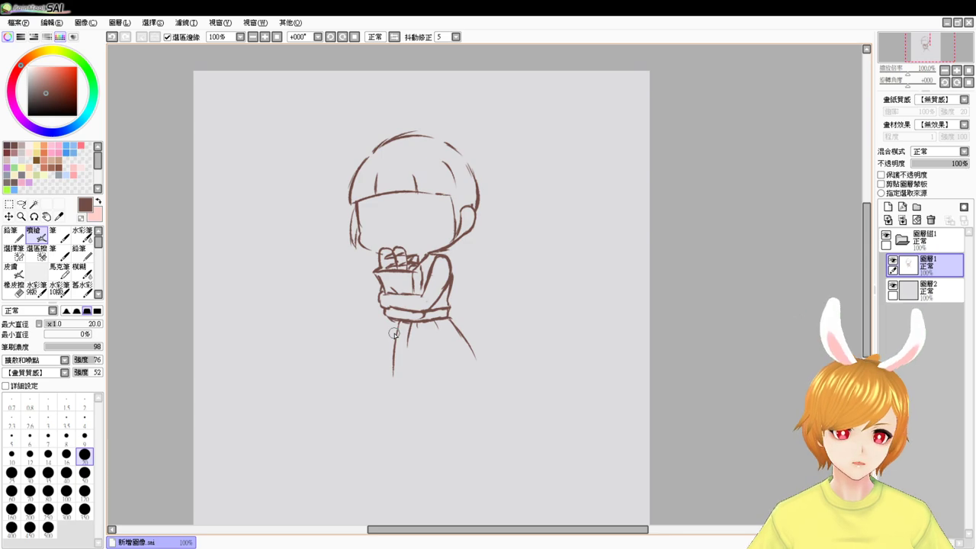
{"action": "scroll", "coordinate": [394, 333], "scroll_direction": "up", "scroll_amount": 3}
{"action": "scroll", "coordinate": [598, 328], "scroll_direction": "right", "scroll_amount": 3}
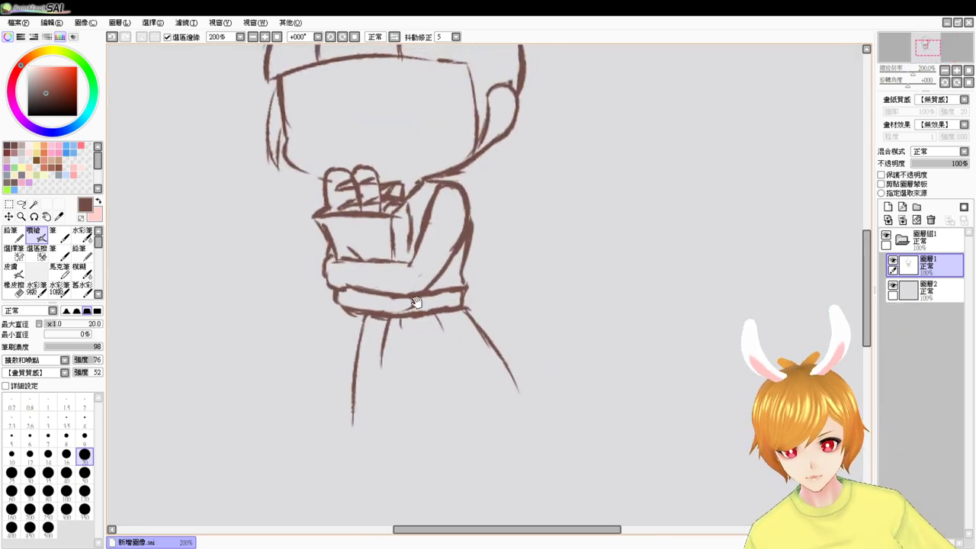
{"action": "left_click_drag", "start_coordinate": [418, 337], "coordinate": [432, 312]}
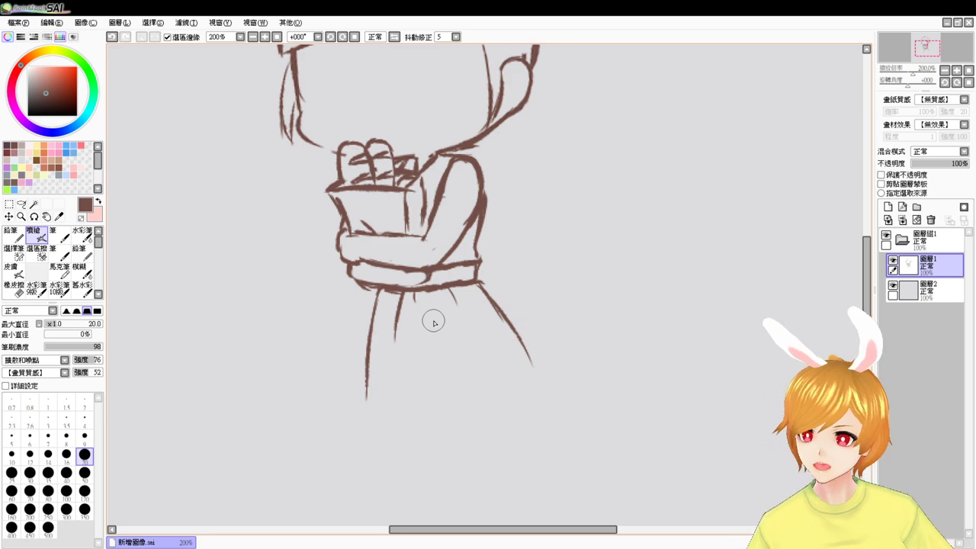
{"action": "left_click_drag", "start_coordinate": [401, 292], "coordinate": [413, 397]}
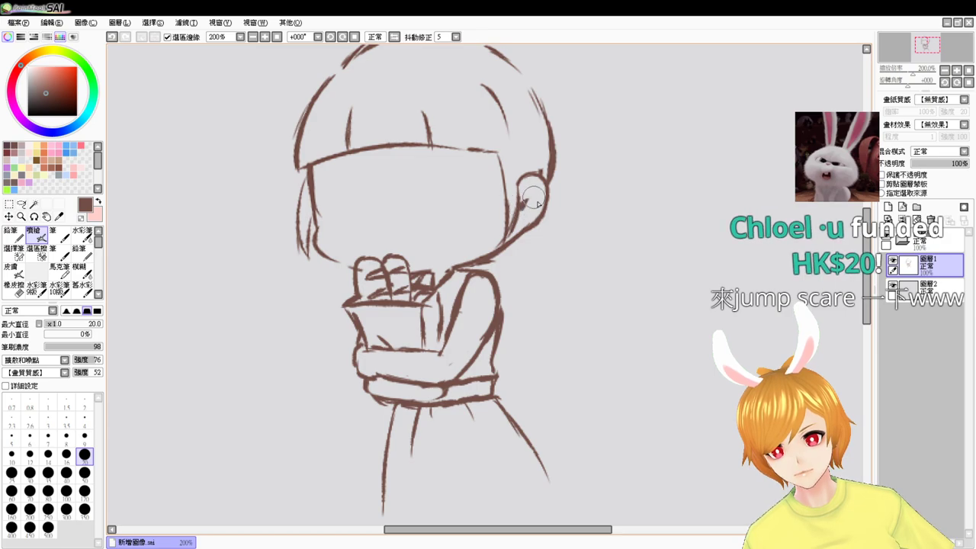
{"action": "left_click_drag", "start_coordinate": [496, 278], "coordinate": [520, 200]}
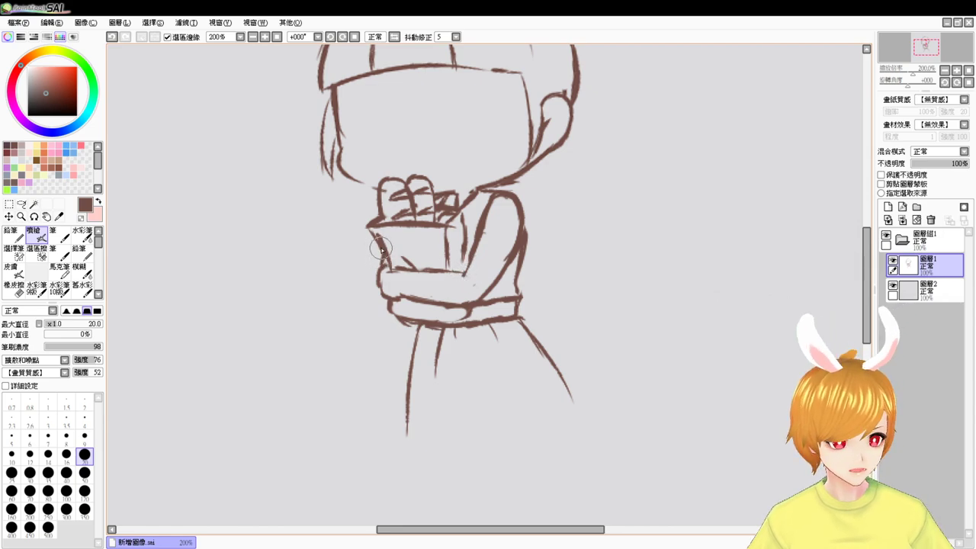
{"action": "key", "text": "e"}
{"action": "left_click_drag", "start_coordinate": [388, 312], "coordinate": [409, 314]}
{"action": "left_click_drag", "start_coordinate": [482, 322], "coordinate": [469, 314]}
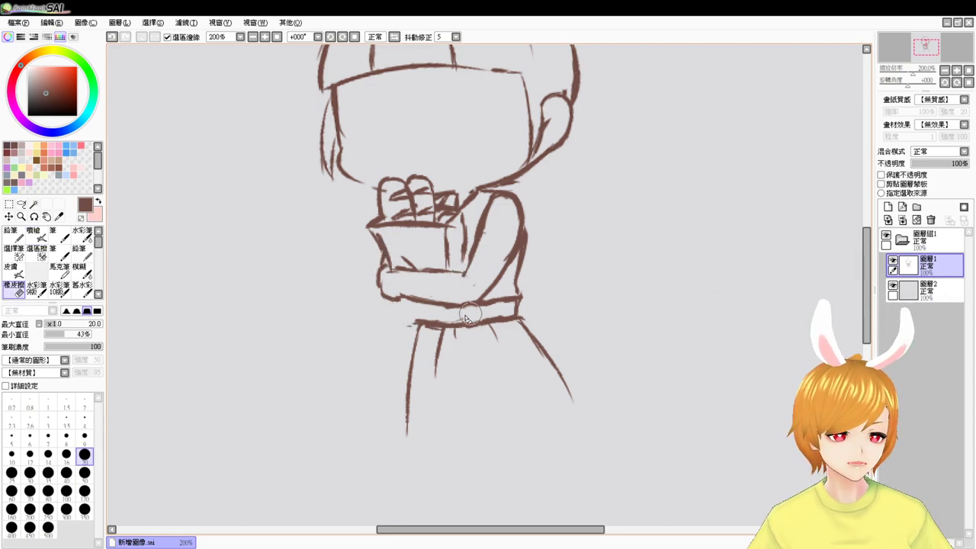
{"action": "key", "text": "b"}
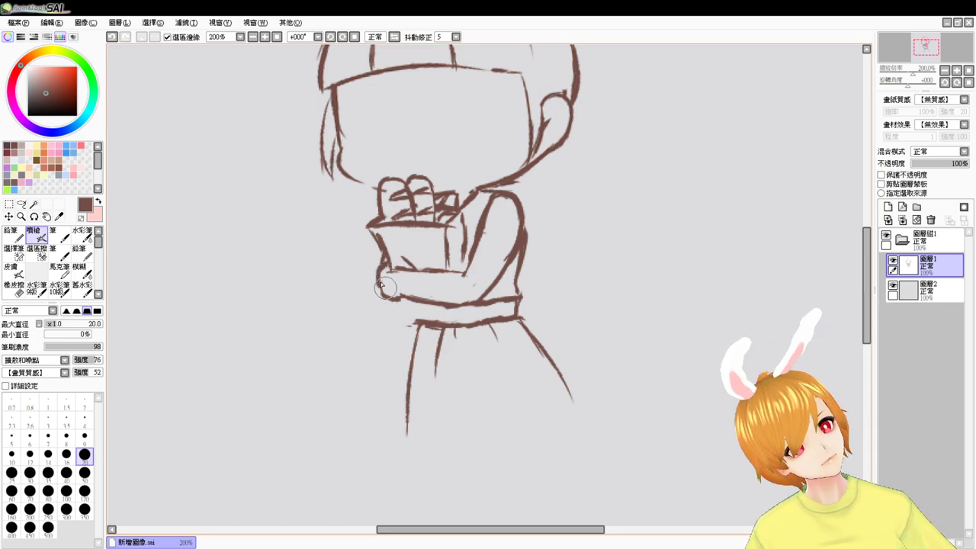
{"action": "left_click_drag", "start_coordinate": [381, 288], "coordinate": [379, 277]}
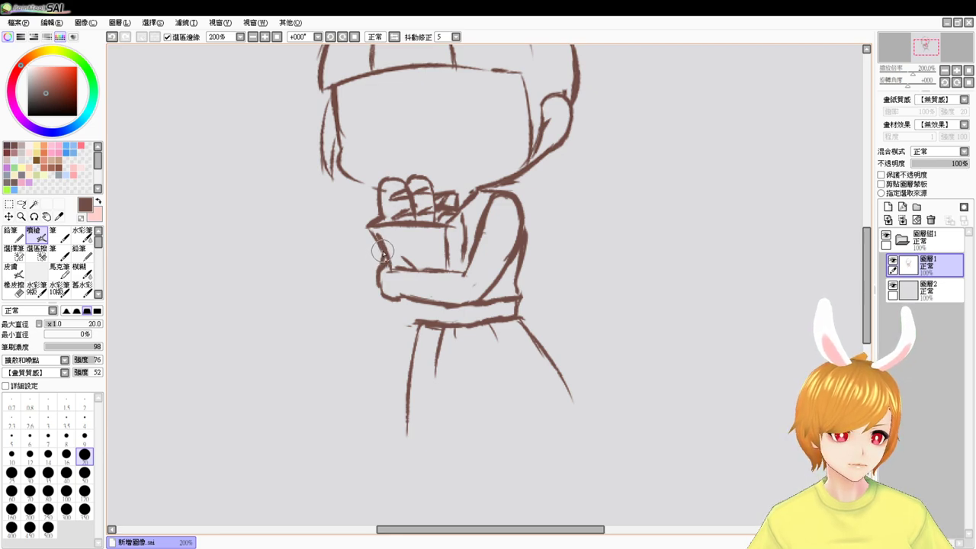
{"action": "left_click_drag", "start_coordinate": [376, 262], "coordinate": [382, 286]}
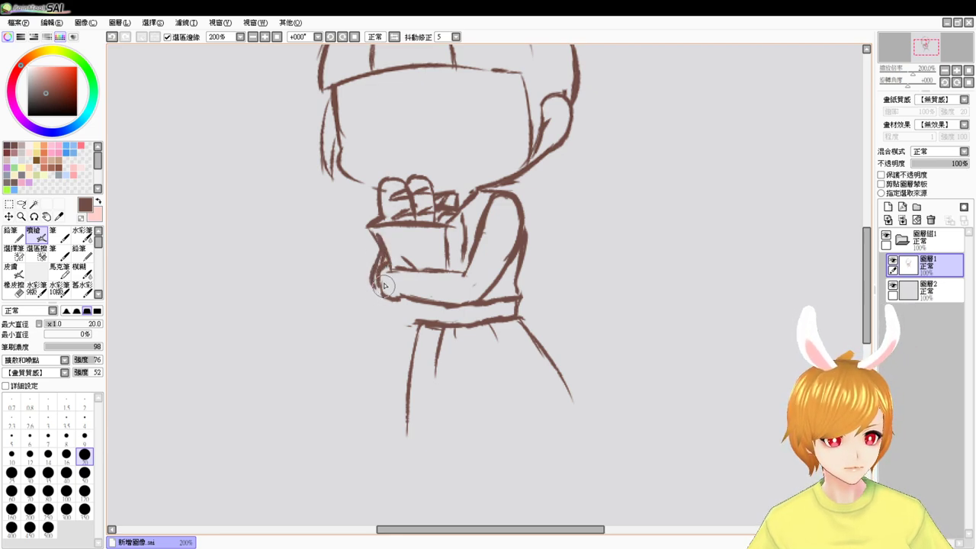
{"action": "key", "text": "ctrl+z"}
{"action": "mouse_move", "coordinate": [378, 244]}
{"action": "left_mouse_down"}
{"action": "mouse_move", "coordinate": [370, 264]}
{"action": "mouse_move", "coordinate": [379, 295]}
{"action": "left_mouse_up"}
{"action": "key", "text": "ctrl+z"}
{"action": "key", "text": "ctrl+z"}
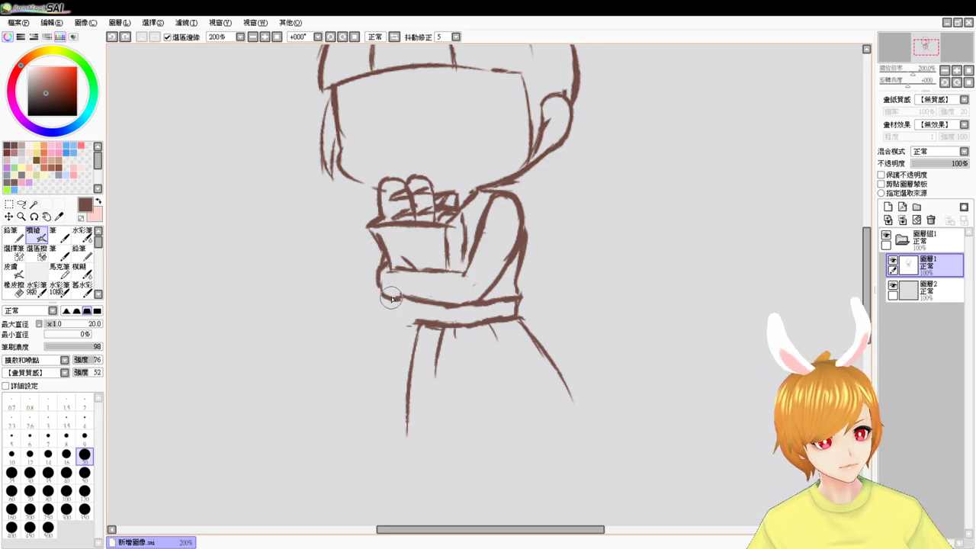
- Draw the second forearm's underside below the near forearm, and touch up the box's lower corner and its edge beside the upper arm
{"action": "mouse_move", "coordinate": [383, 293]}
{"action": "left_mouse_down"}
{"action": "mouse_move", "coordinate": [413, 311]}
{"action": "mouse_move", "coordinate": [436, 306]}
{"action": "left_mouse_up"}
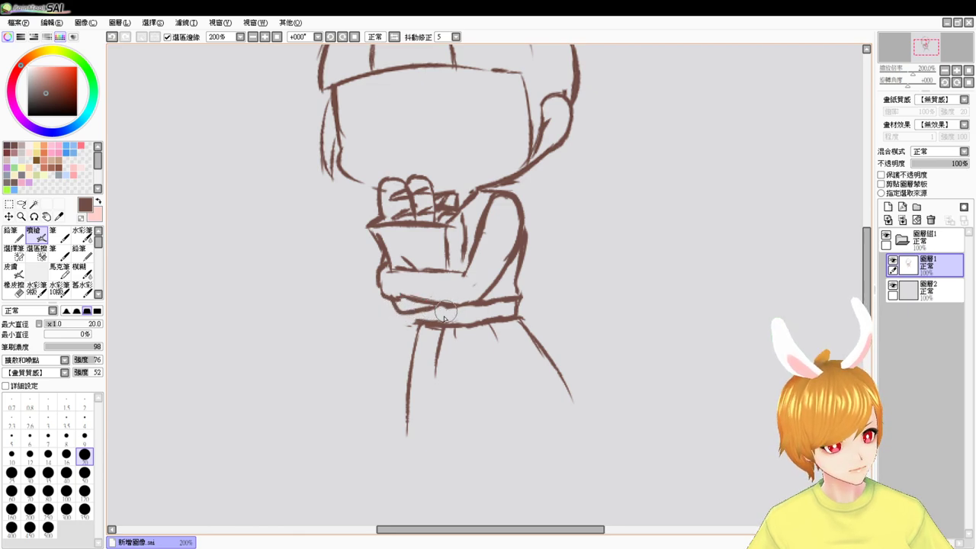
{"action": "mouse_move", "coordinate": [399, 363]}
{"action": "left_mouse_down"}
{"action": "mouse_move", "coordinate": [393, 341]}
{"action": "mouse_move", "coordinate": [373, 359]}
{"action": "left_mouse_up"}
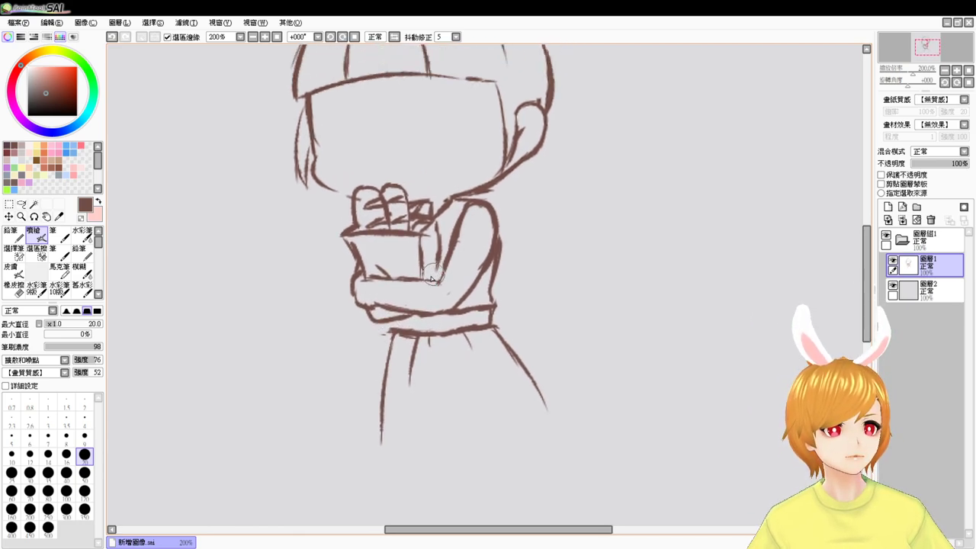
{"action": "left_click_drag", "start_coordinate": [421, 280], "coordinate": [437, 280]}
{"action": "key", "text": "ctrl+z"}
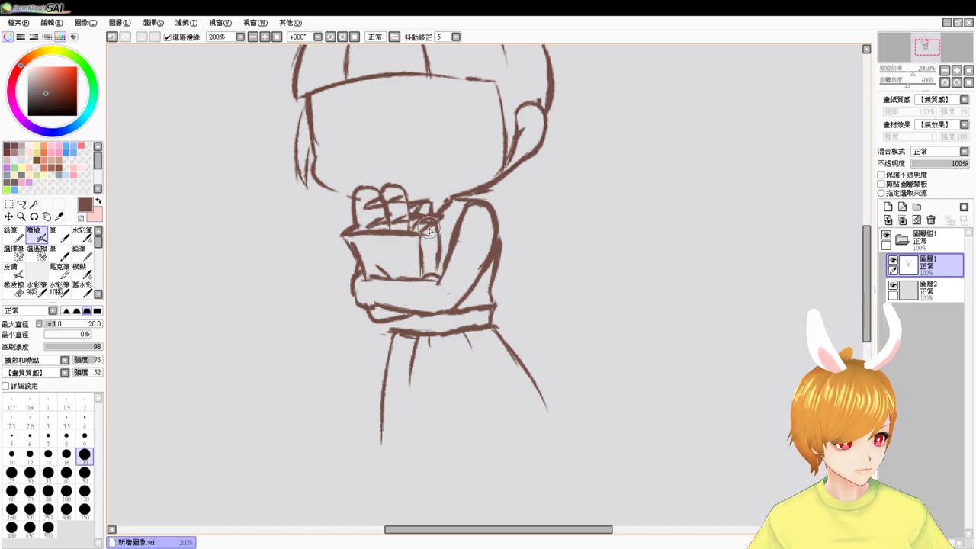
{"action": "left_click_drag", "start_coordinate": [441, 216], "coordinate": [439, 271]}
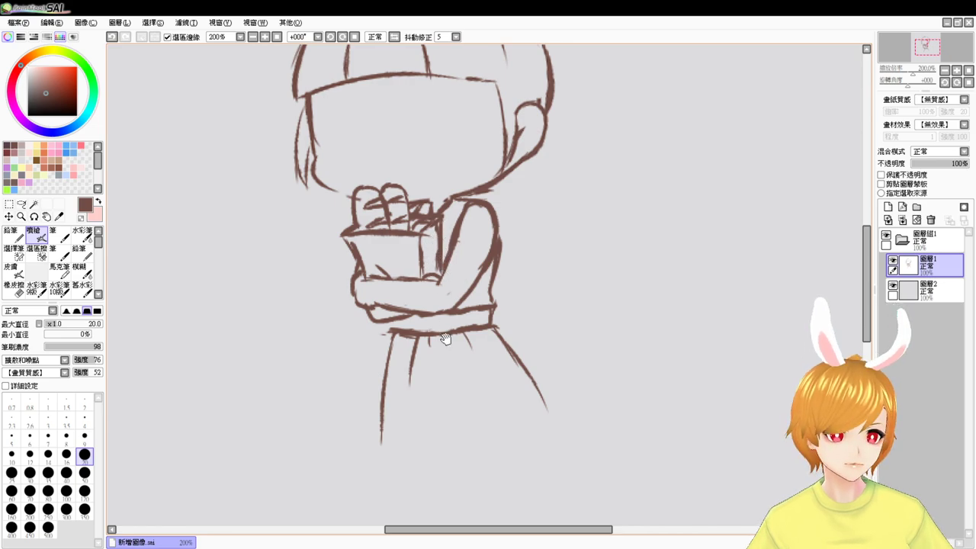
- Clean up and close both ends of the waistband, and add a short collar line above the near shoulder
{"action": "left_click_drag", "start_coordinate": [446, 338], "coordinate": [435, 300]}
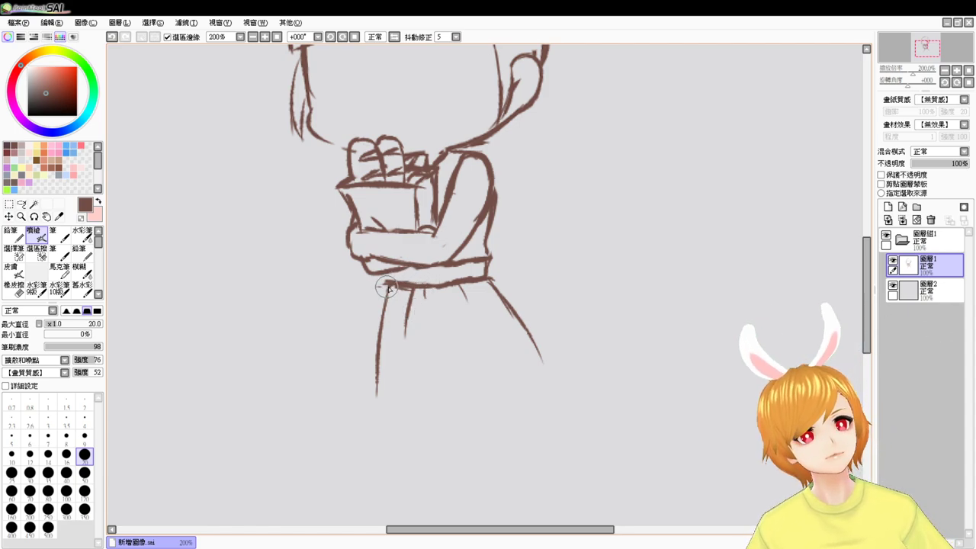
{"action": "key", "text": "e"}
{"action": "key", "text": "b"}
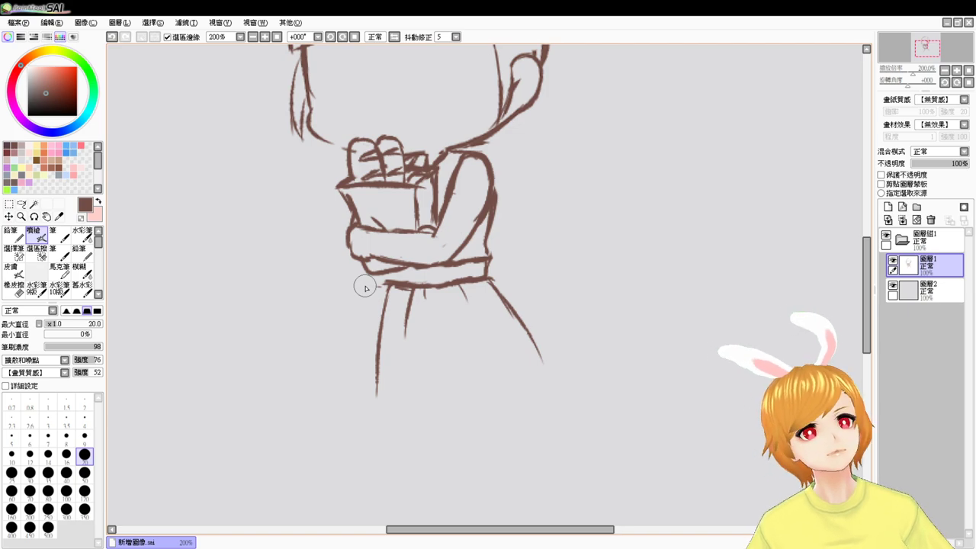
{"action": "mouse_move", "coordinate": [496, 279]}
{"action": "left_mouse_down"}
{"action": "mouse_move", "coordinate": [482, 405]}
{"action": "mouse_move", "coordinate": [521, 338]}
{"action": "mouse_move", "coordinate": [536, 242]}
{"action": "mouse_move", "coordinate": [515, 314]}
{"action": "left_mouse_up"}
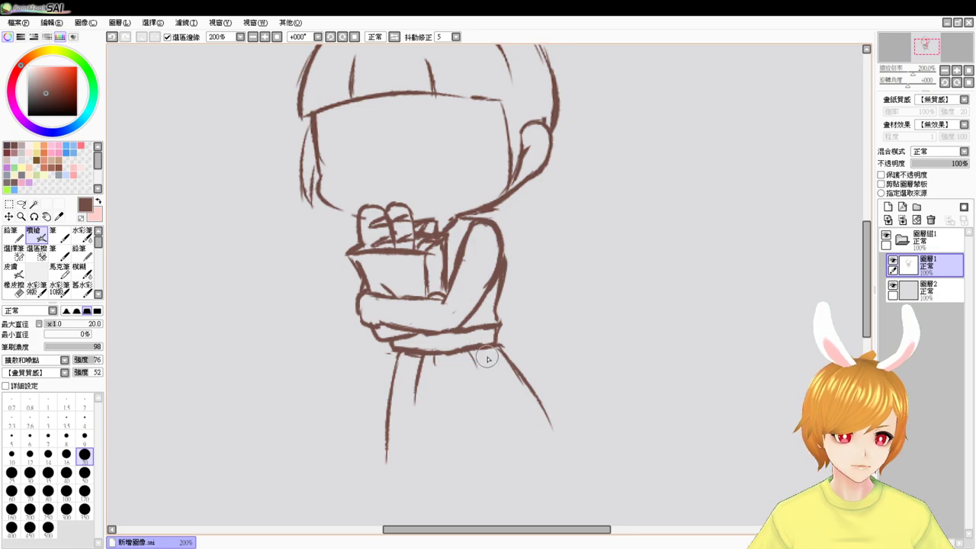
{"action": "key", "text": "e"}
{"action": "key", "text": "v"}
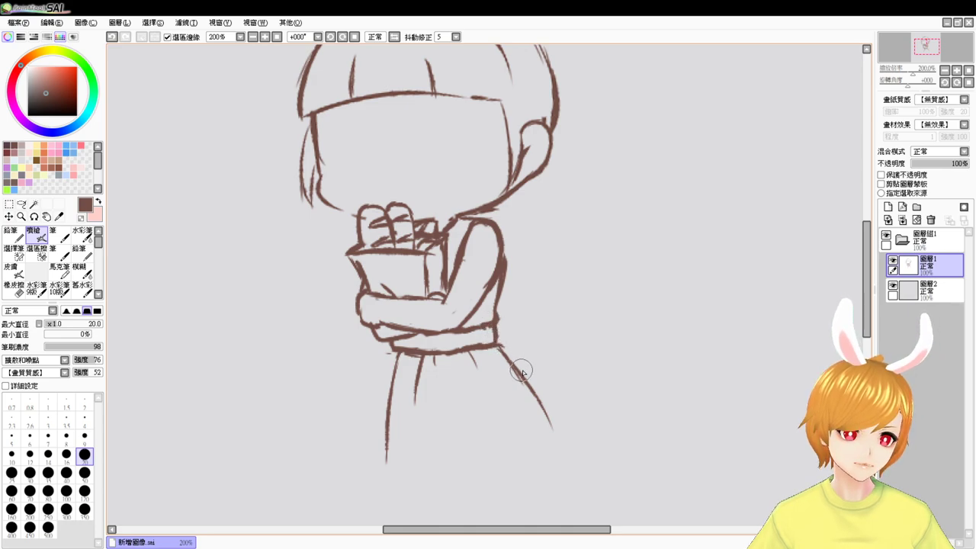
{"action": "mouse_move", "coordinate": [521, 371]}
{"action": "left_mouse_down"}
{"action": "mouse_move", "coordinate": [523, 348]}
{"action": "mouse_move", "coordinate": [507, 340]}
{"action": "mouse_move", "coordinate": [511, 360]}
{"action": "left_mouse_up"}
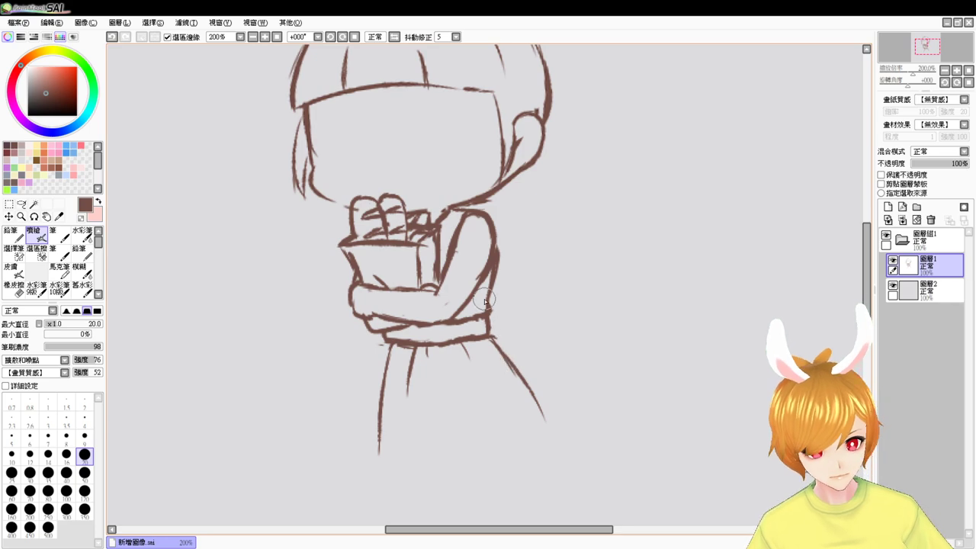
{"action": "left_click_drag", "start_coordinate": [475, 200], "coordinate": [496, 204]}
{"action": "left_click_drag", "start_coordinate": [461, 315], "coordinate": [473, 211]}
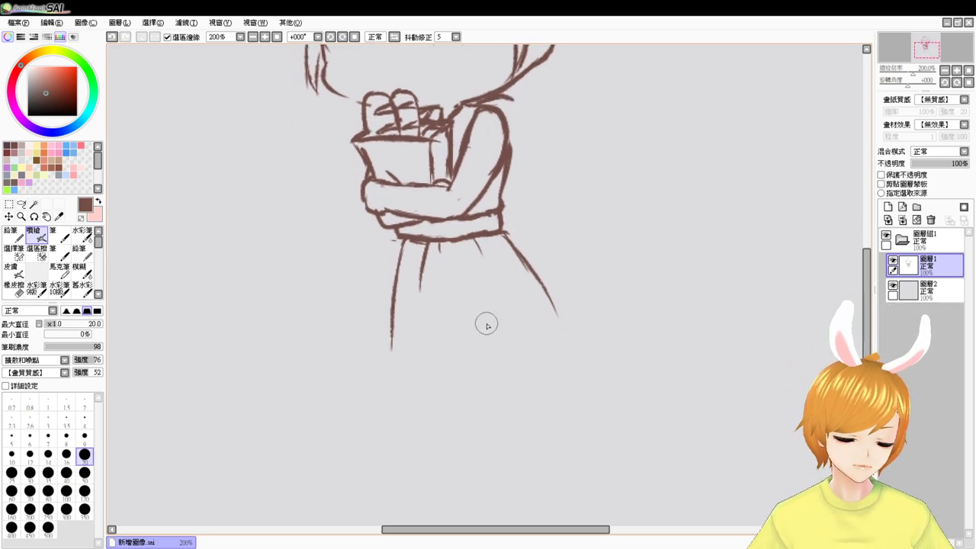
{"action": "left_click_drag", "start_coordinate": [400, 243], "coordinate": [392, 355]}
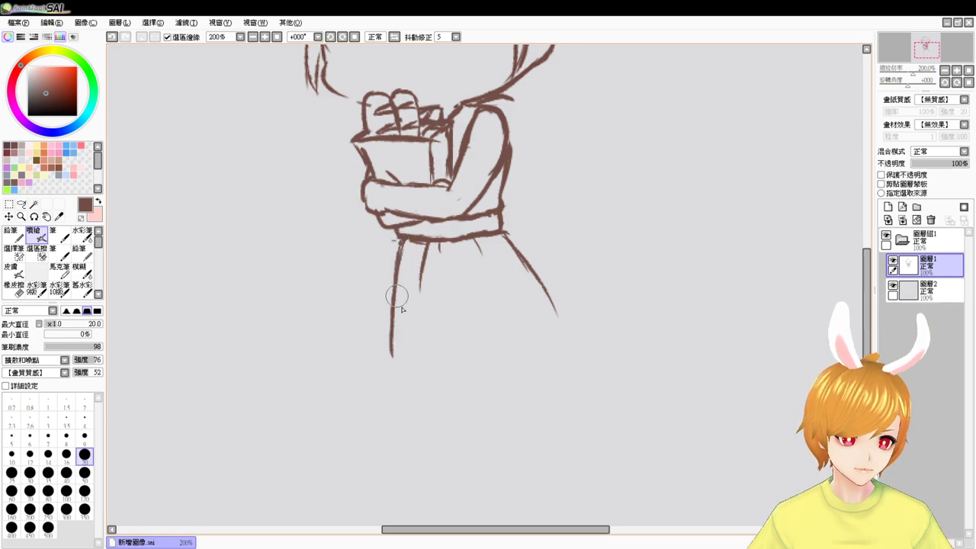
{"action": "left_click_drag", "start_coordinate": [423, 311], "coordinate": [412, 363]}
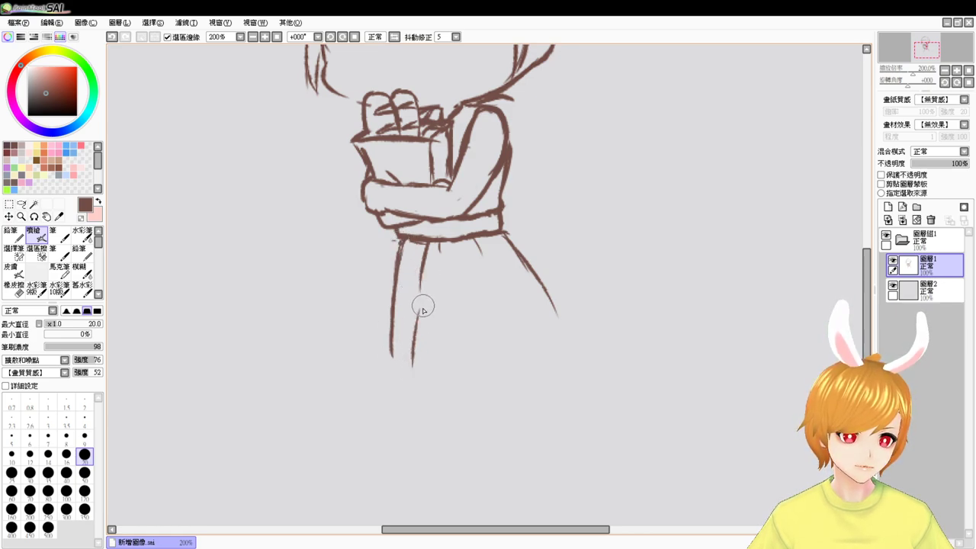
{"action": "key", "text": "ctrl+z"}
{"action": "key", "text": "ctrl+z"}
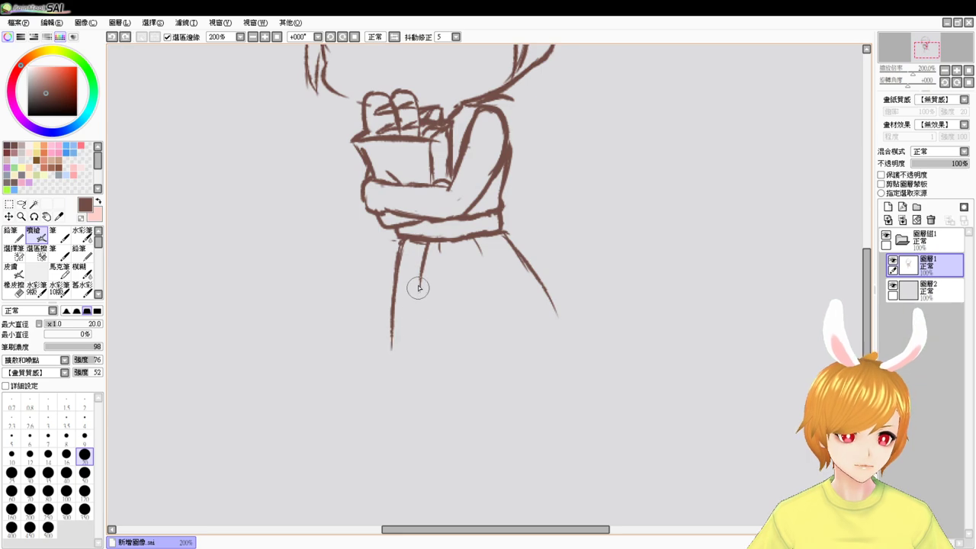
- Extend the skirt's front fold into a wavy hem, and replace the skirt's back edge with one reaching the hem
{"action": "mouse_move", "coordinate": [419, 285]}
{"action": "left_mouse_down"}
{"action": "mouse_move", "coordinate": [407, 342]}
{"action": "mouse_move", "coordinate": [392, 365]}
{"action": "left_mouse_up"}
{"action": "mouse_move", "coordinate": [411, 325]}
{"action": "left_mouse_down"}
{"action": "mouse_move", "coordinate": [382, 382]}
{"action": "mouse_move", "coordinate": [391, 316]}
{"action": "mouse_move", "coordinate": [382, 382]}
{"action": "mouse_move", "coordinate": [397, 402]}
{"action": "mouse_move", "coordinate": [382, 390]}
{"action": "mouse_move", "coordinate": [386, 372]}
{"action": "mouse_move", "coordinate": [382, 392]}
{"action": "mouse_move", "coordinate": [456, 407]}
{"action": "mouse_move", "coordinate": [447, 402]}
{"action": "mouse_move", "coordinate": [530, 387]}
{"action": "left_mouse_up"}
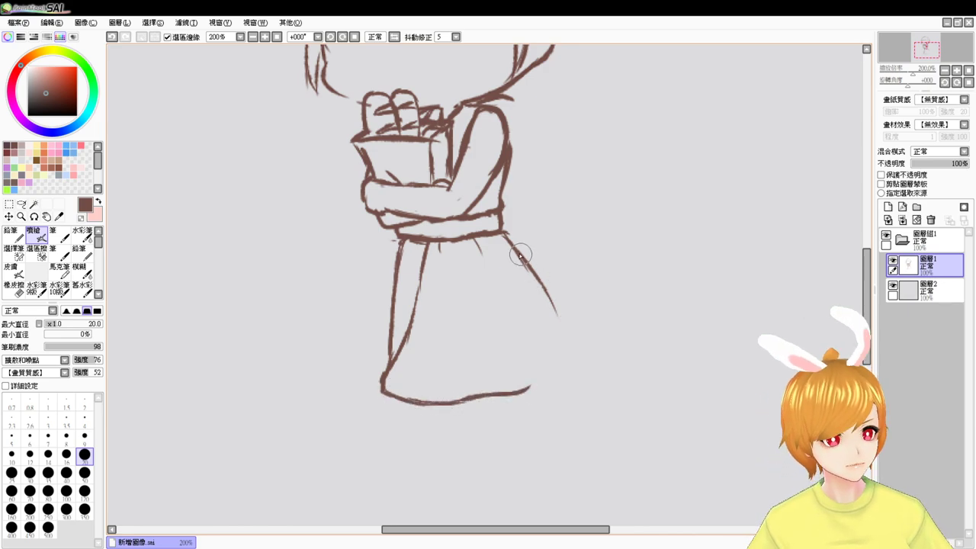
{"action": "key", "text": "e"}
{"action": "left_click_drag", "start_coordinate": [505, 238], "coordinate": [557, 319]}
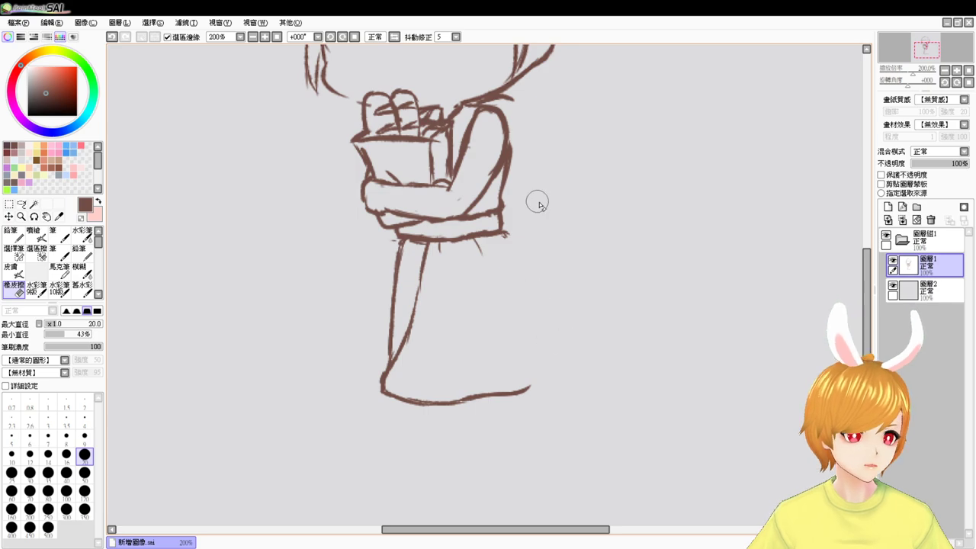
{"action": "key", "text": "b"}
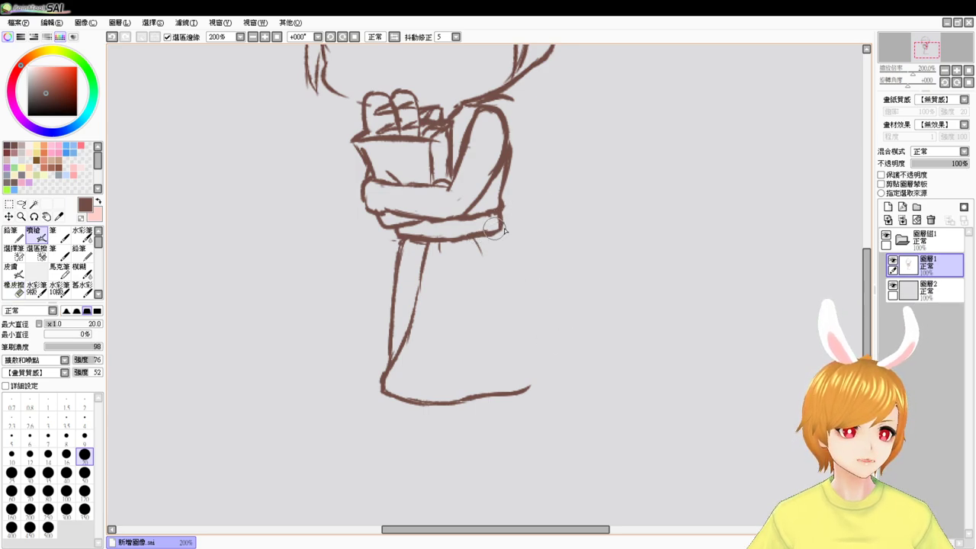
{"action": "mouse_move", "coordinate": [500, 227]}
{"action": "left_mouse_down"}
{"action": "mouse_move", "coordinate": [551, 324]}
{"action": "mouse_move", "coordinate": [559, 357]}
{"action": "mouse_move", "coordinate": [546, 375]}
{"action": "left_mouse_up"}
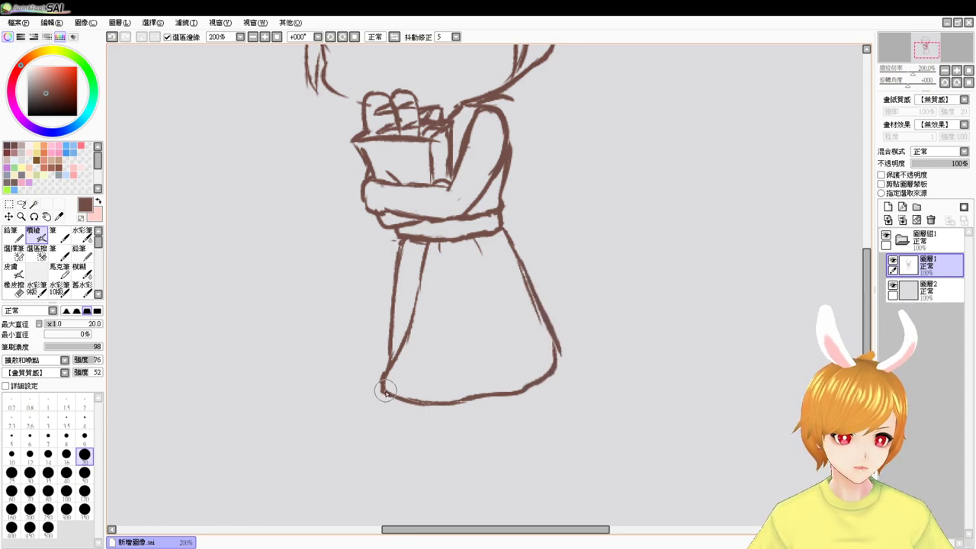
- Erase the skirt's front fold, lower front edge and front part of the hem, and redraw a shorter front edge
{"action": "mouse_move", "coordinate": [385, 387]}
{"action": "left_mouse_down"}
{"action": "mouse_move", "coordinate": [417, 389]}
{"action": "mouse_move", "coordinate": [366, 477]}
{"action": "mouse_move", "coordinate": [342, 438]}
{"action": "left_mouse_up"}
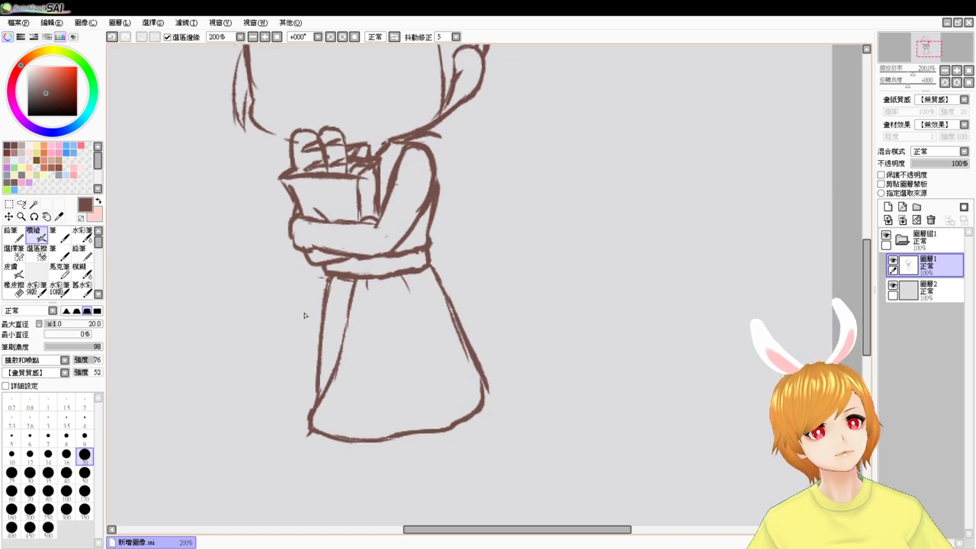
{"action": "key", "text": "e"}
{"action": "left_click_drag", "start_coordinate": [320, 350], "coordinate": [305, 385]}
{"action": "key", "text": "b"}
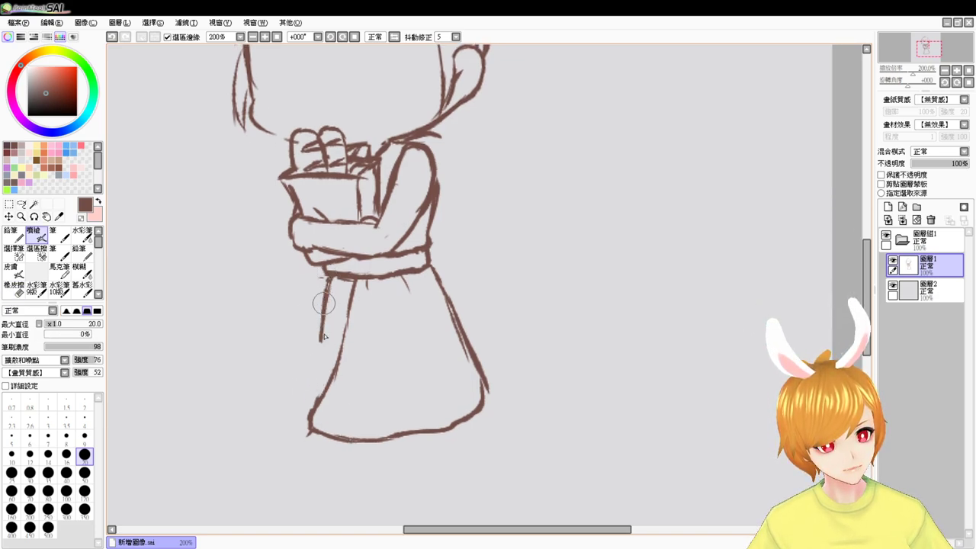
{"action": "mouse_move", "coordinate": [324, 335]}
{"action": "left_mouse_down"}
{"action": "mouse_move", "coordinate": [326, 441]}
{"action": "mouse_move", "coordinate": [345, 357]}
{"action": "mouse_move", "coordinate": [319, 425]}
{"action": "mouse_move", "coordinate": [334, 356]}
{"action": "mouse_move", "coordinate": [347, 439]}
{"action": "left_mouse_up"}
{"action": "key", "text": "e"}
{"action": "key", "text": "b"}
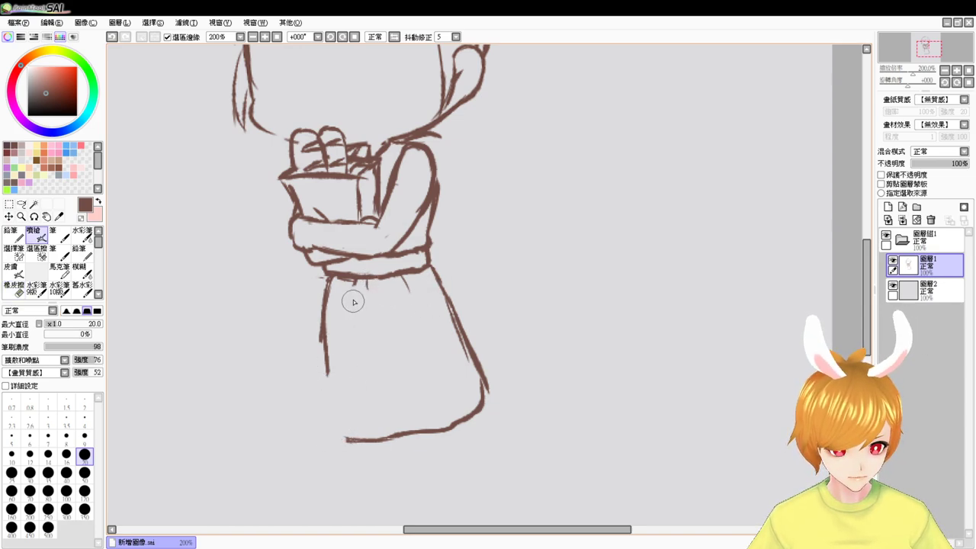
- Redraw the skirt's front fold flaring outward to a wider front corner and join it to the hem
{"action": "left_click_drag", "start_coordinate": [346, 309], "coordinate": [319, 391]}
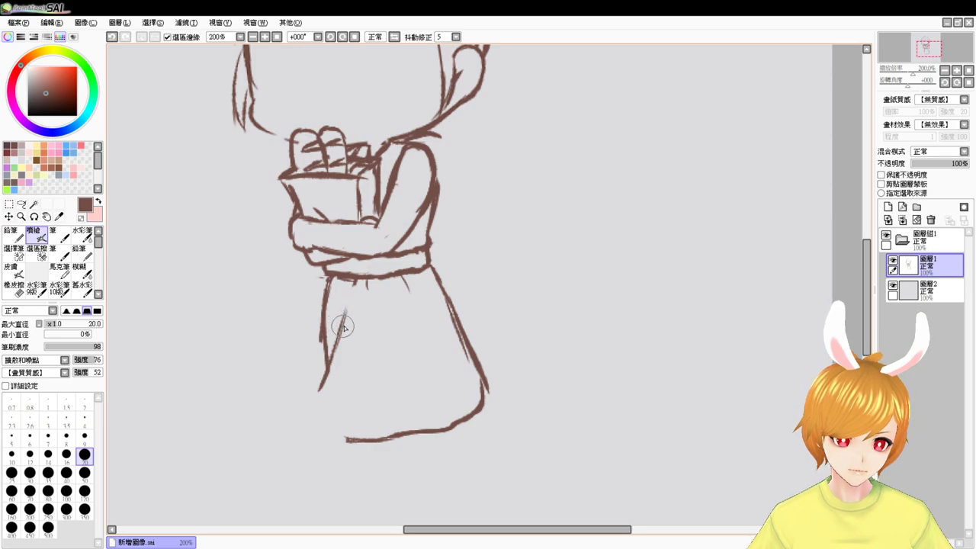
{"action": "key", "text": "ctrl+z"}
{"action": "key", "text": "ctrl+z"}
{"action": "mouse_move", "coordinate": [345, 309]}
{"action": "left_mouse_down"}
{"action": "mouse_move", "coordinate": [321, 379]}
{"action": "mouse_move", "coordinate": [343, 316]}
{"action": "mouse_move", "coordinate": [297, 410]}
{"action": "mouse_move", "coordinate": [305, 397]}
{"action": "mouse_move", "coordinate": [301, 423]}
{"action": "mouse_move", "coordinate": [298, 416]}
{"action": "mouse_move", "coordinate": [339, 438]}
{"action": "mouse_move", "coordinate": [408, 431]}
{"action": "left_mouse_up"}
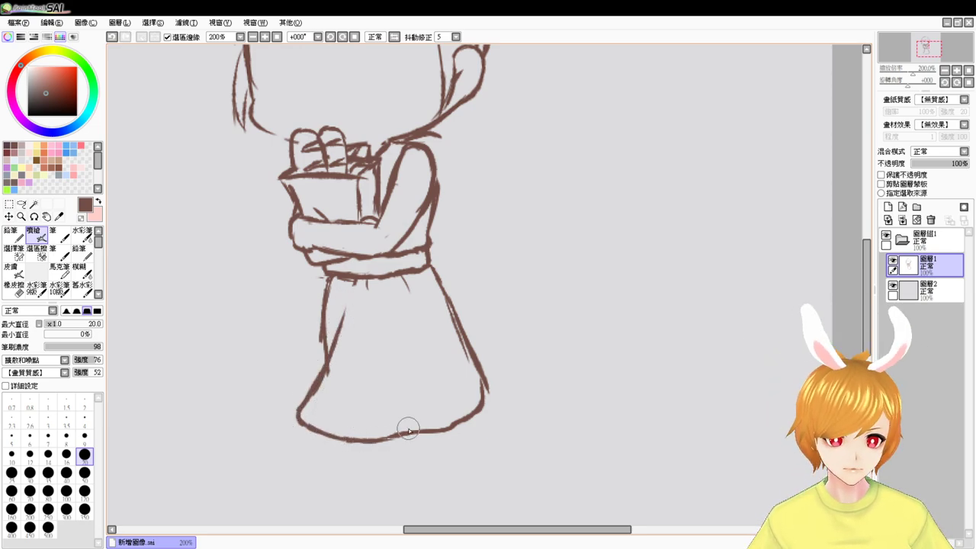
- Sketch the front leg and shoe below the skirt's front hem, with a rounded toe, sole lines and the back of the leg
{"action": "left_click_drag", "start_coordinate": [328, 445], "coordinate": [326, 415]}
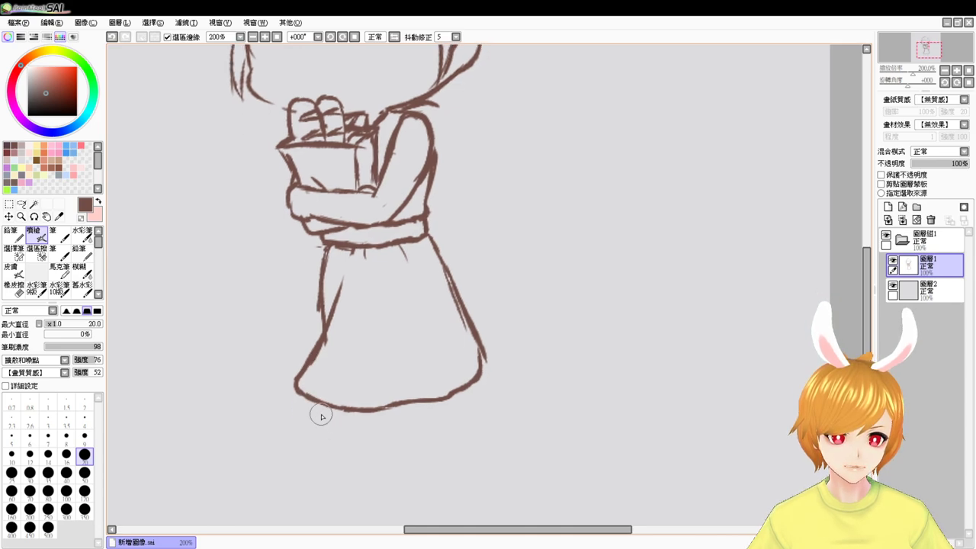
{"action": "left_click_drag", "start_coordinate": [408, 346], "coordinate": [425, 293]}
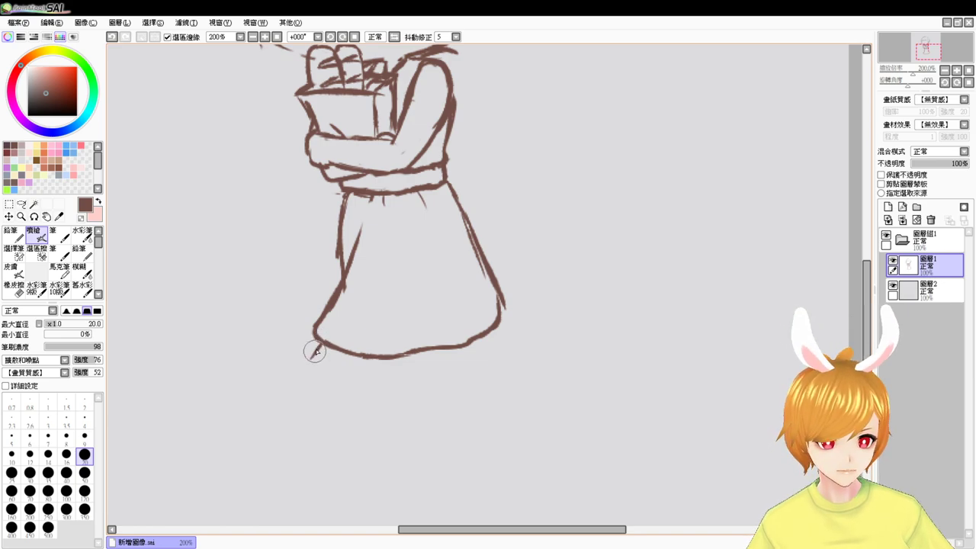
{"action": "key", "text": "ctrl+z"}
{"action": "mouse_move", "coordinate": [320, 342]}
{"action": "left_mouse_down"}
{"action": "mouse_move", "coordinate": [312, 362]}
{"action": "mouse_move", "coordinate": [349, 363]}
{"action": "mouse_move", "coordinate": [343, 373]}
{"action": "left_mouse_up"}
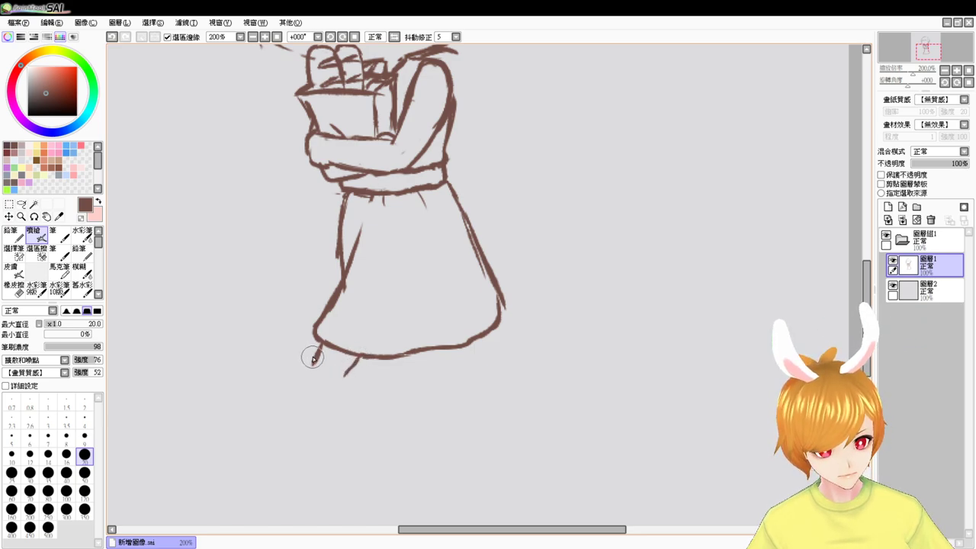
{"action": "mouse_move", "coordinate": [267, 379]}
{"action": "left_mouse_down"}
{"action": "mouse_move", "coordinate": [304, 365]}
{"action": "mouse_move", "coordinate": [258, 363]}
{"action": "mouse_move", "coordinate": [255, 379]}
{"action": "mouse_move", "coordinate": [284, 350]}
{"action": "mouse_move", "coordinate": [260, 370]}
{"action": "mouse_move", "coordinate": [298, 357]}
{"action": "mouse_move", "coordinate": [274, 358]}
{"action": "mouse_move", "coordinate": [302, 359]}
{"action": "mouse_move", "coordinate": [287, 359]}
{"action": "mouse_move", "coordinate": [310, 369]}
{"action": "mouse_move", "coordinate": [266, 359]}
{"action": "mouse_move", "coordinate": [256, 379]}
{"action": "mouse_move", "coordinate": [294, 403]}
{"action": "mouse_move", "coordinate": [259, 383]}
{"action": "mouse_move", "coordinate": [315, 398]}
{"action": "mouse_move", "coordinate": [257, 379]}
{"action": "mouse_move", "coordinate": [309, 399]}
{"action": "mouse_move", "coordinate": [288, 383]}
{"action": "mouse_move", "coordinate": [311, 402]}
{"action": "left_mouse_up"}
{"action": "key", "text": "ctrl+z"}
{"action": "key", "text": "ctrl+z"}
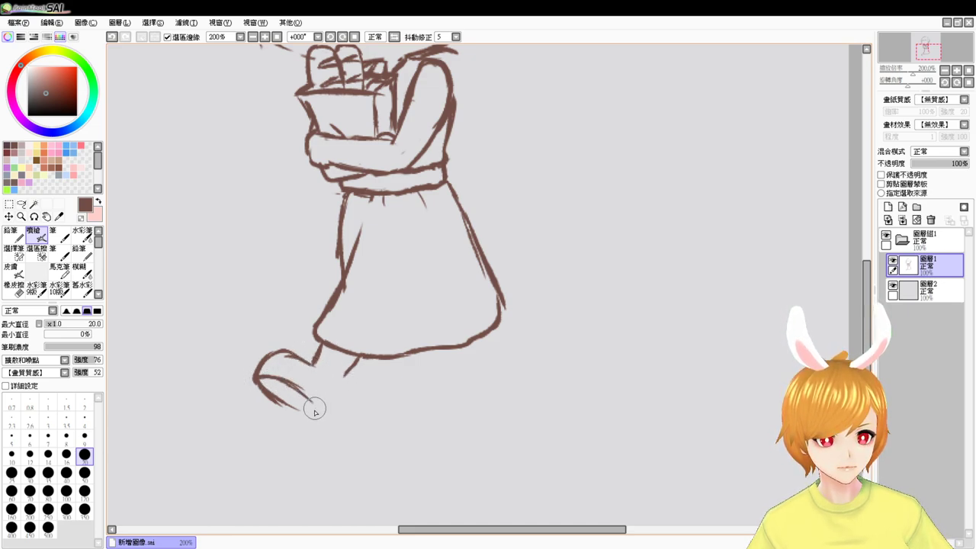
{"action": "mouse_move", "coordinate": [314, 420]}
{"action": "left_mouse_down"}
{"action": "mouse_move", "coordinate": [340, 398]}
{"action": "mouse_move", "coordinate": [358, 357]}
{"action": "left_mouse_up"}
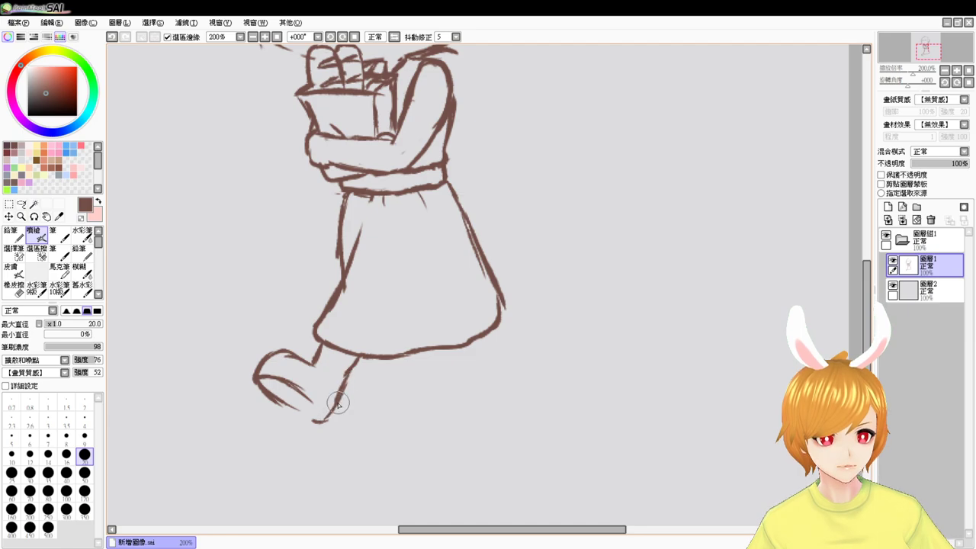
{"action": "left_click", "coordinate": [277, 36]}
{"action": "left_click", "coordinate": [264, 36]}
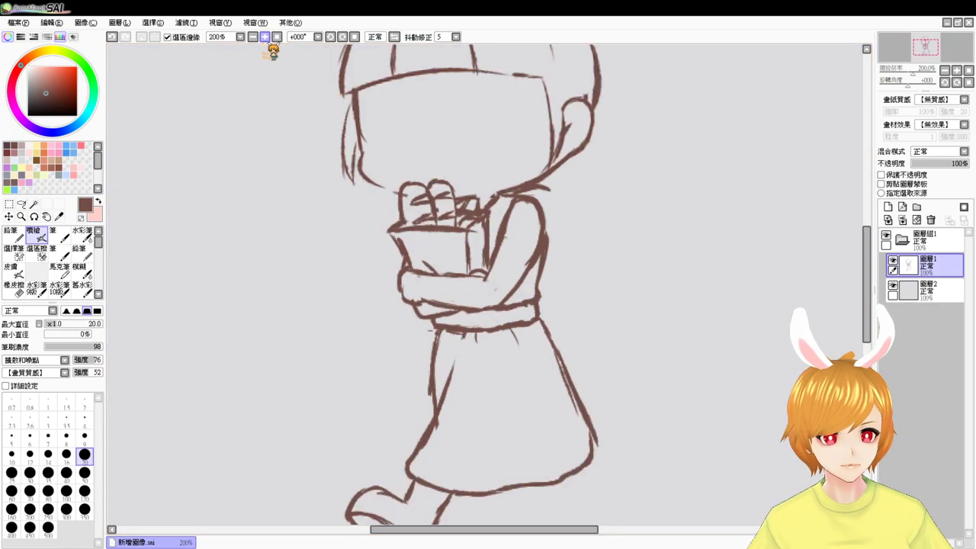
{"action": "left_click_drag", "start_coordinate": [510, 462], "coordinate": [501, 359]}
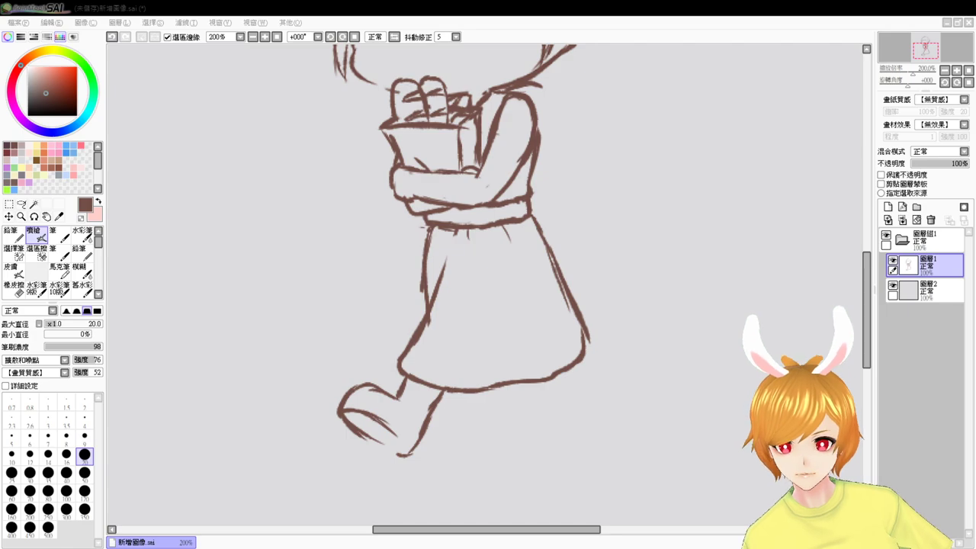
{"action": "key", "text": "alt+Tab"}
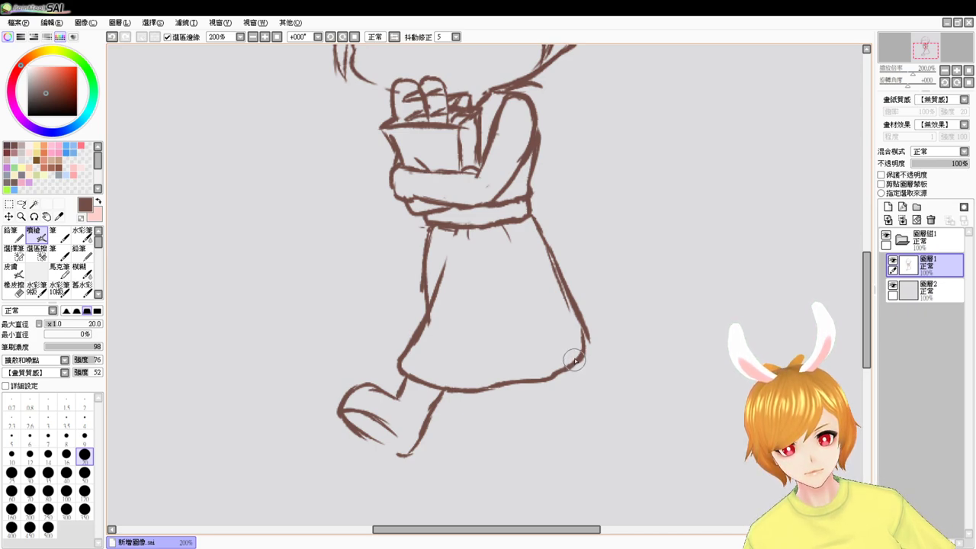
- Erase the outline at the shoe's toe tip and redraw the toe and sole lines back to the heel
{"action": "key", "text": "e"}
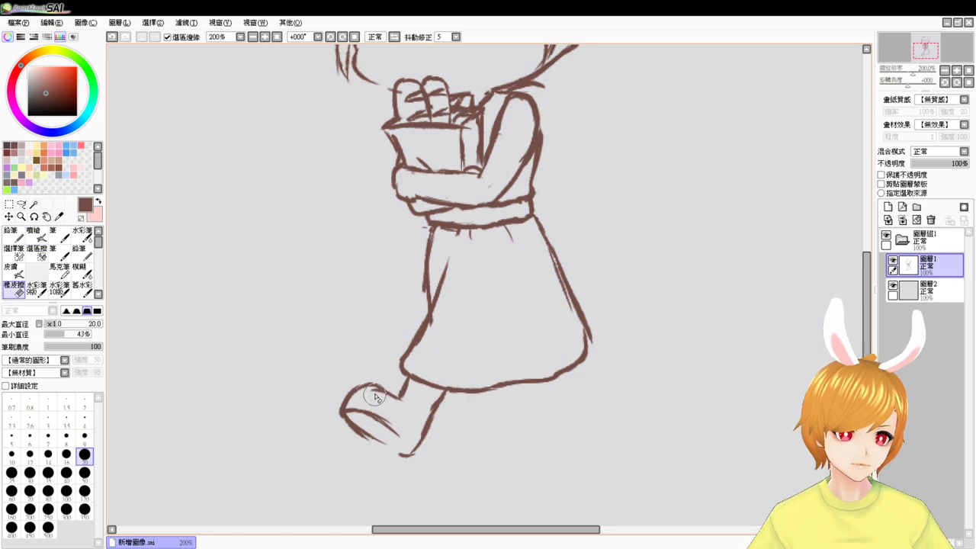
{"action": "mouse_move", "coordinate": [341, 398]}
{"action": "left_mouse_down"}
{"action": "mouse_move", "coordinate": [335, 418]}
{"action": "mouse_move", "coordinate": [342, 400]}
{"action": "mouse_move", "coordinate": [338, 407]}
{"action": "mouse_move", "coordinate": [353, 416]}
{"action": "left_mouse_up"}
{"action": "key", "text": "b"}
{"action": "key", "text": "e"}
{"action": "key", "text": "v"}
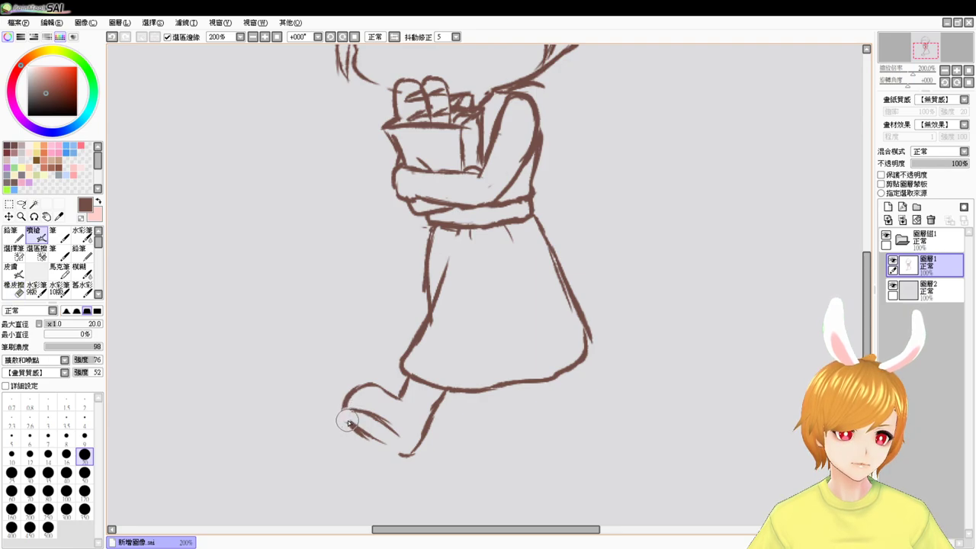
{"action": "mouse_move", "coordinate": [344, 406]}
{"action": "left_mouse_down"}
{"action": "mouse_move", "coordinate": [395, 411]}
{"action": "mouse_move", "coordinate": [419, 440]}
{"action": "mouse_move", "coordinate": [383, 422]}
{"action": "mouse_move", "coordinate": [383, 436]}
{"action": "mouse_move", "coordinate": [360, 432]}
{"action": "mouse_move", "coordinate": [411, 456]}
{"action": "left_mouse_up"}
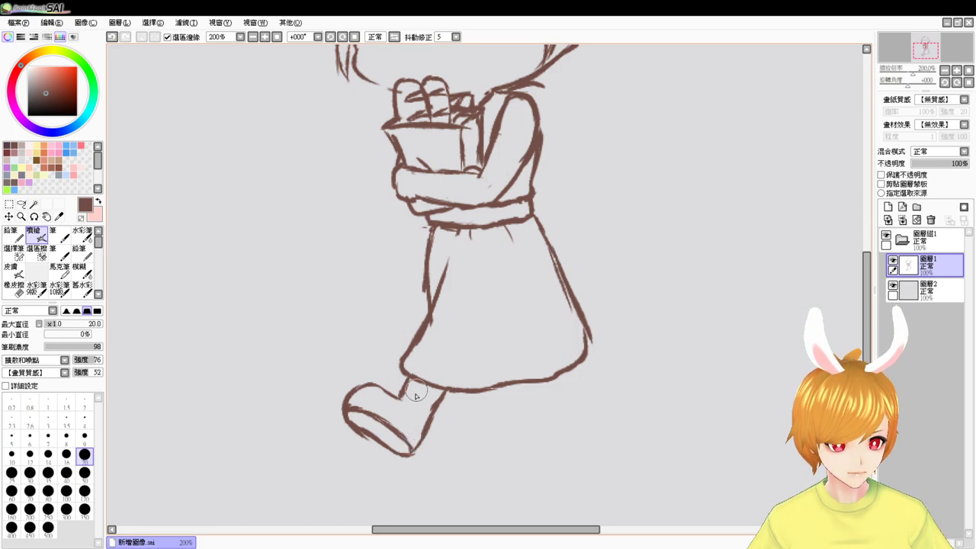
- Sketch a second line along the front shoe's sole and heel division lines, then trim the sole edge near the toe
{"action": "left_click_drag", "start_coordinate": [347, 398], "coordinate": [385, 413]}
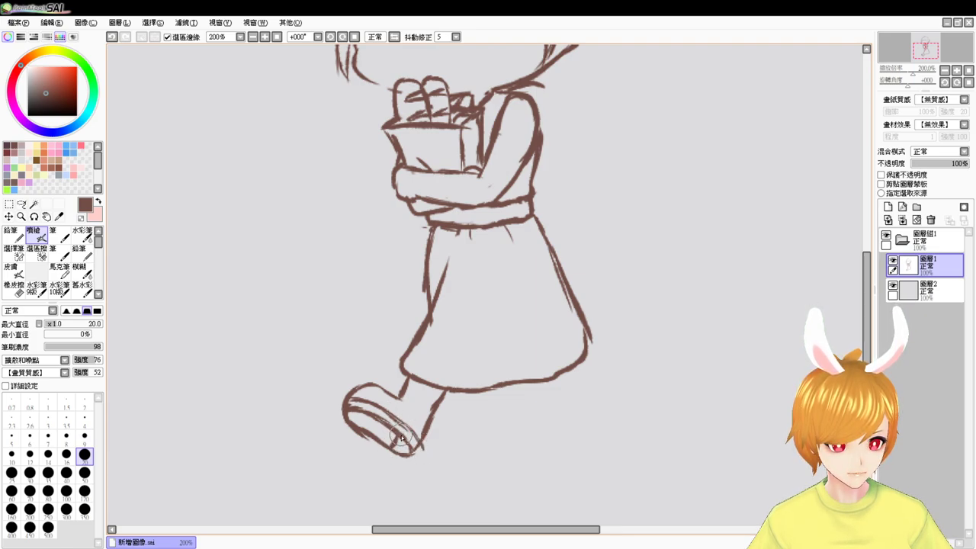
{"action": "key", "text": "e"}
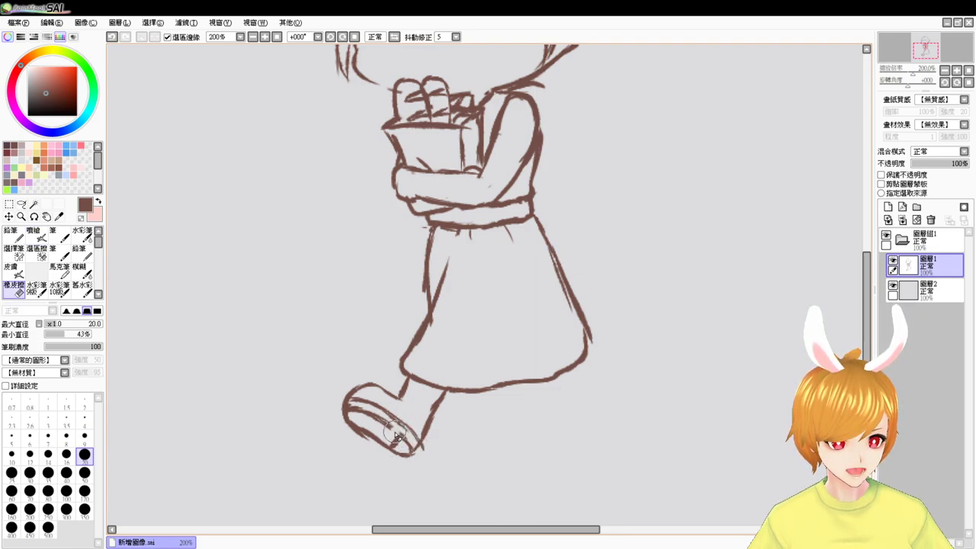
{"action": "key", "text": "e"}
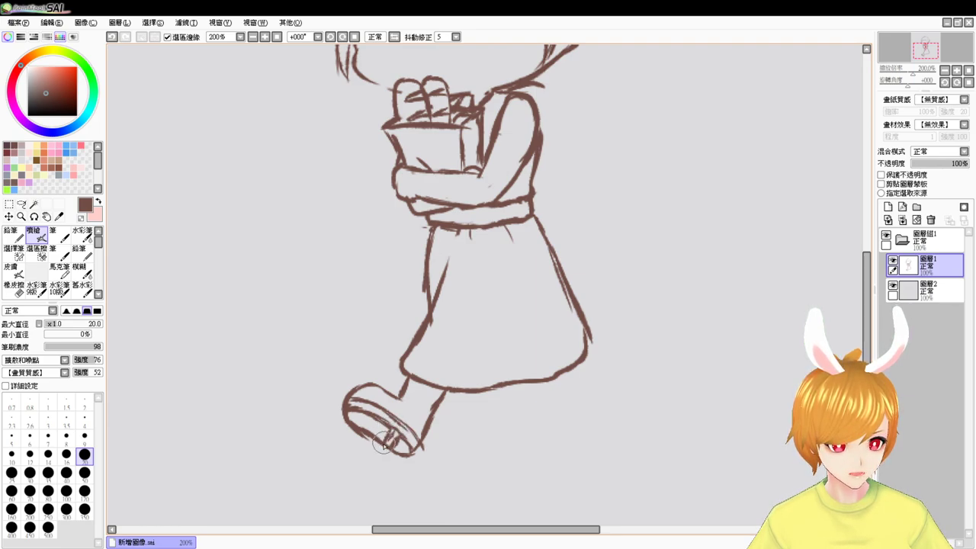
{"action": "key", "text": "e"}
{"action": "left_click_drag", "start_coordinate": [392, 445], "coordinate": [392, 437]}
{"action": "key", "text": "e"}
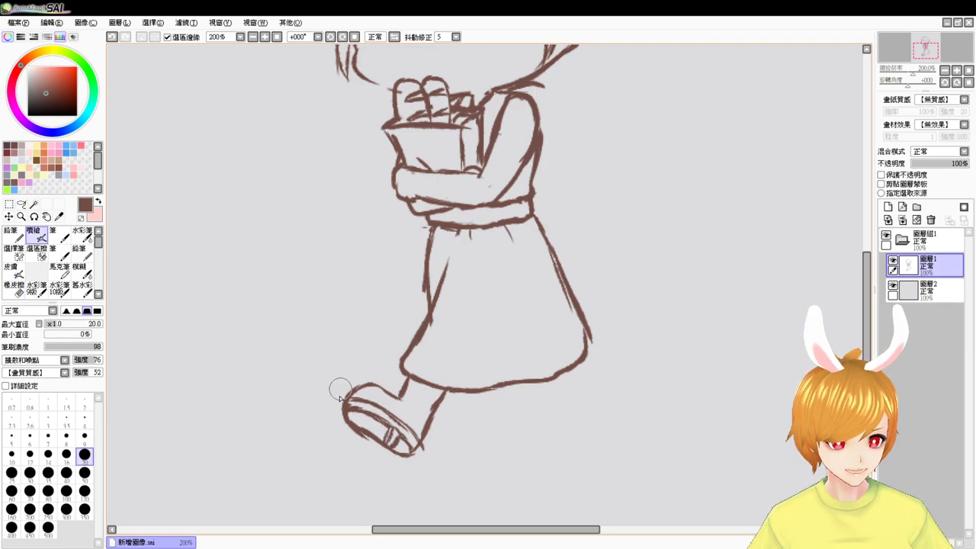
{"action": "key", "text": "e"}
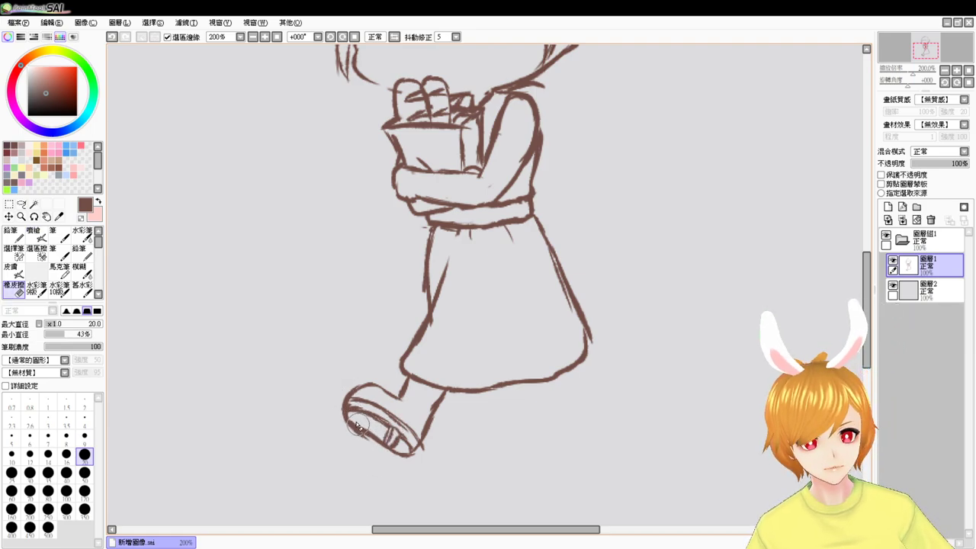
{"action": "mouse_move", "coordinate": [356, 426]}
{"action": "left_mouse_down"}
{"action": "mouse_move", "coordinate": [352, 421]}
{"action": "mouse_move", "coordinate": [347, 400]}
{"action": "mouse_move", "coordinate": [361, 426]}
{"action": "left_mouse_up"}
{"action": "key", "text": "e"}
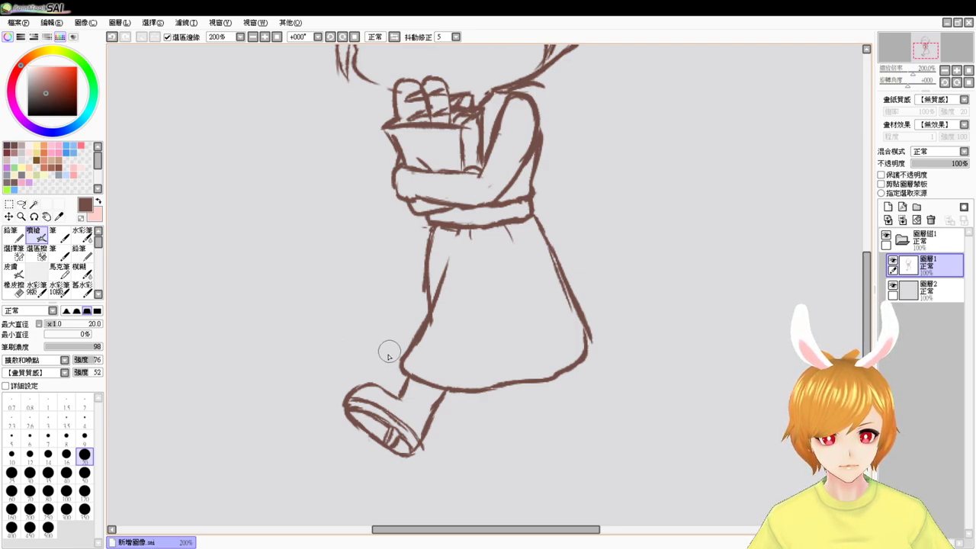
- Erase the front shoe's inner sole lines and part of its lower edge, and thin the leg's back line
{"action": "key", "text": "e"}
{"action": "mouse_move", "coordinate": [365, 404]}
{"action": "left_mouse_down"}
{"action": "mouse_move", "coordinate": [397, 430]}
{"action": "mouse_move", "coordinate": [388, 438]}
{"action": "mouse_move", "coordinate": [403, 435]}
{"action": "mouse_move", "coordinate": [402, 445]}
{"action": "mouse_move", "coordinate": [382, 438]}
{"action": "mouse_move", "coordinate": [395, 447]}
{"action": "left_mouse_up"}
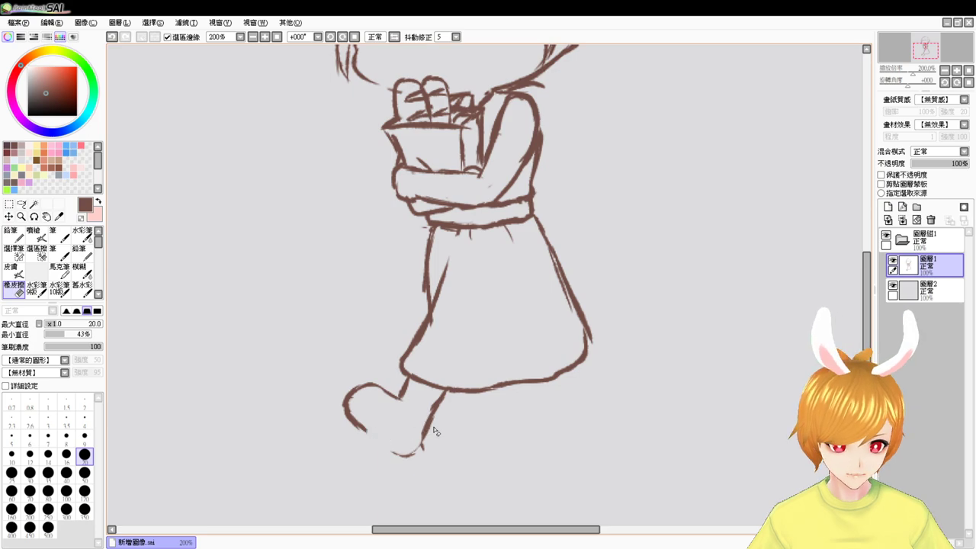
{"action": "left_click_drag", "start_coordinate": [424, 399], "coordinate": [406, 441]}
- Redraw the front leg's back line from hem to heel and close the shoe's lower edge between toe and heel
{"action": "key", "text": "b"}
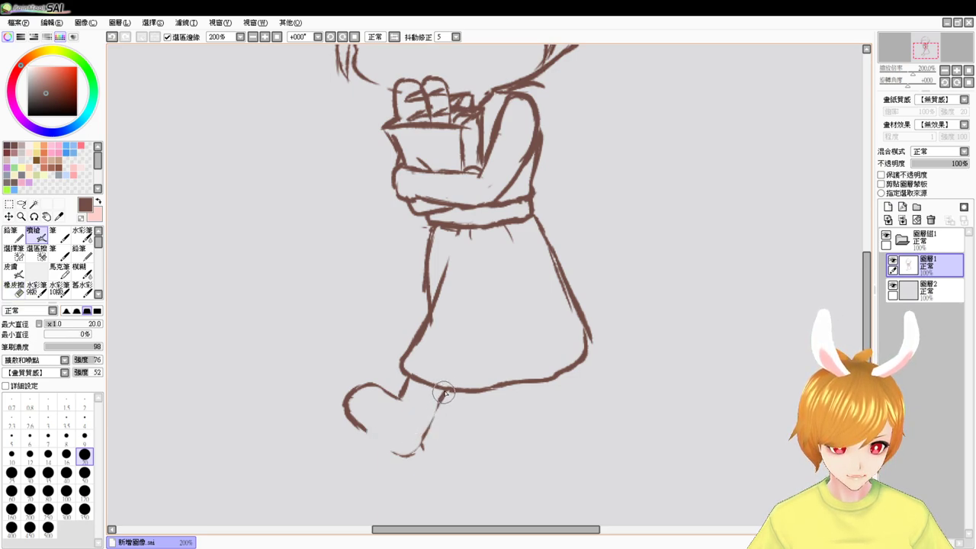
{"action": "left_click_drag", "start_coordinate": [446, 391], "coordinate": [421, 446]}
{"action": "key", "text": "ctrl+z"}
{"action": "key", "text": "ctrl+z"}
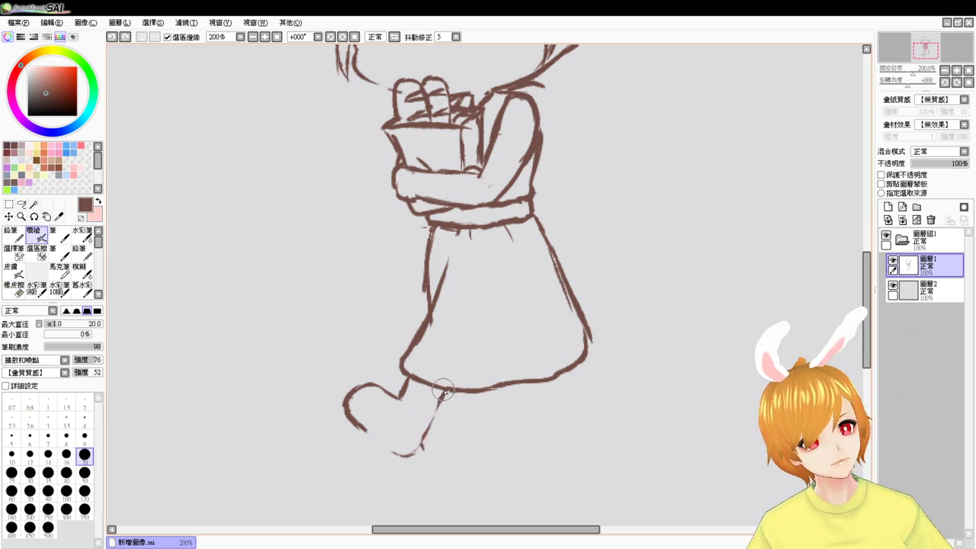
{"action": "left_click_drag", "start_coordinate": [446, 387], "coordinate": [416, 448]}
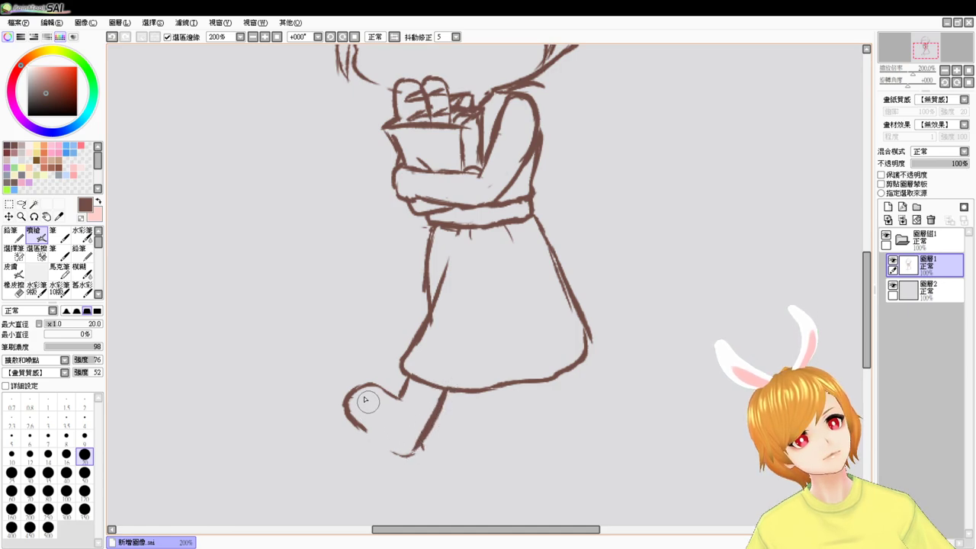
{"action": "left_click_drag", "start_coordinate": [351, 416], "coordinate": [385, 446]}
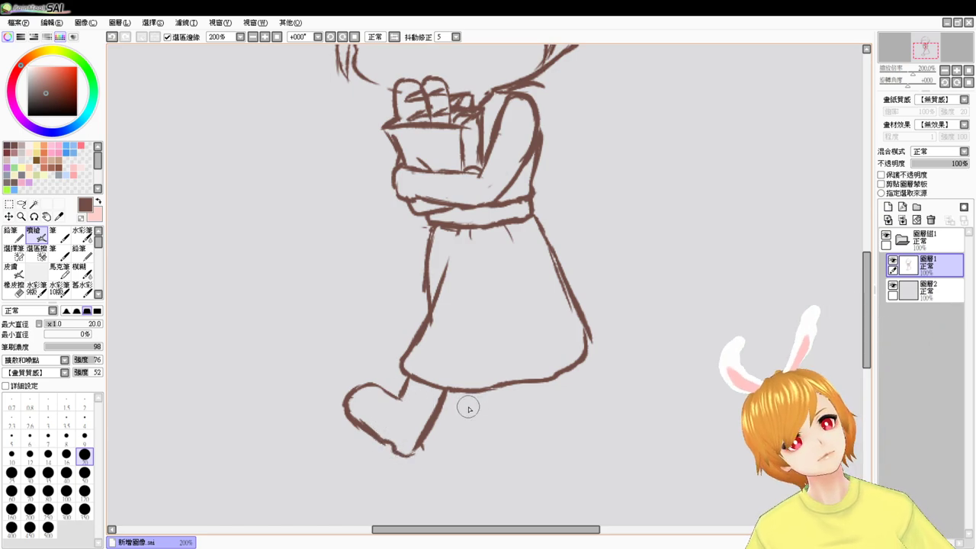
- Clean up the front ankle corner and redraw the short line joining the shoe to the skirt hem
{"action": "key", "text": "e"}
{"action": "key", "text": "e"}
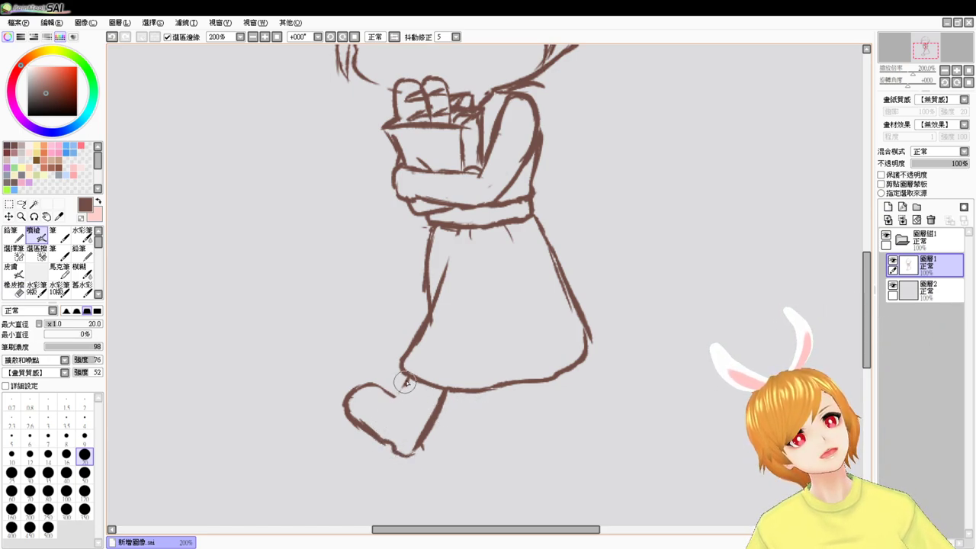
{"action": "key", "text": "e"}
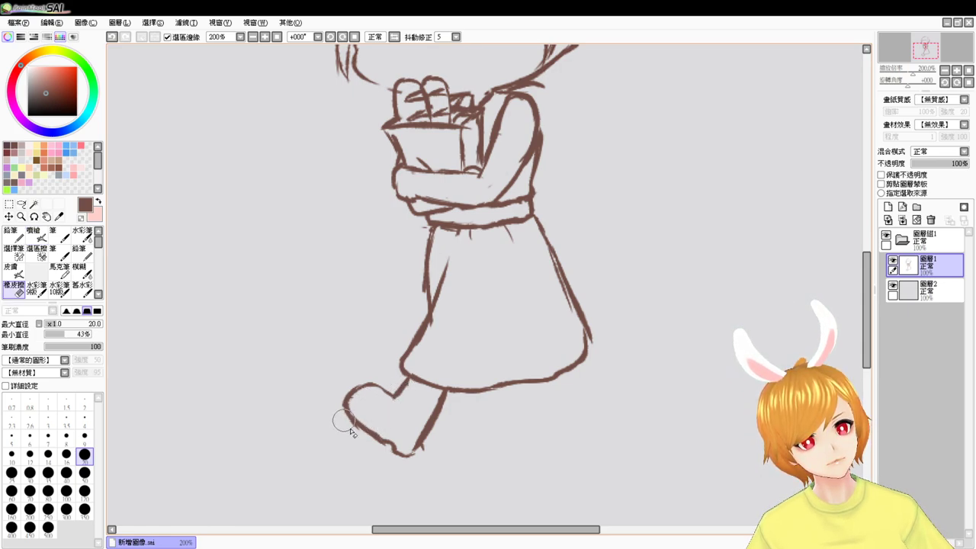
{"action": "key", "text": "e"}
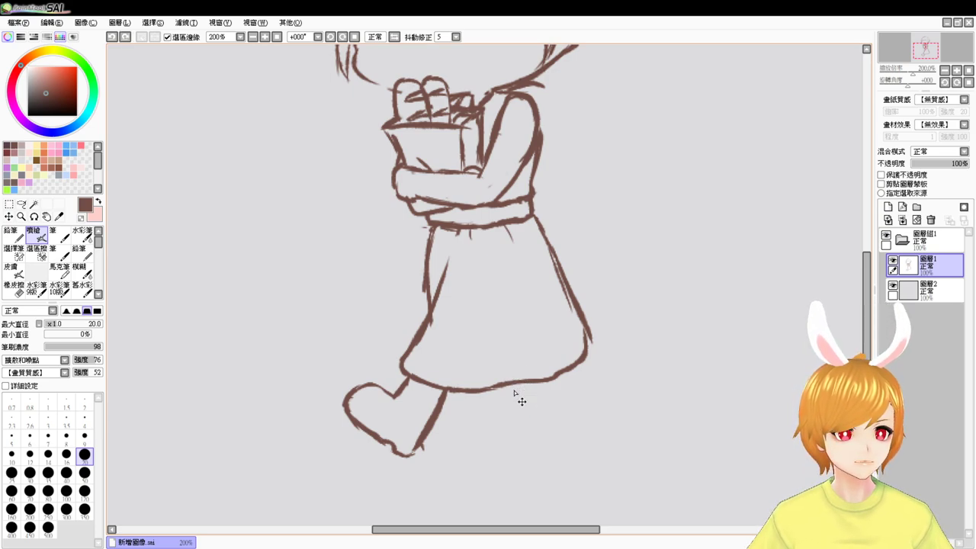
- Sketch the rear leg below the skirt's back hem, with curved front and back edges and a rounded foot
{"action": "left_click_drag", "start_coordinate": [508, 386], "coordinate": [528, 427]}
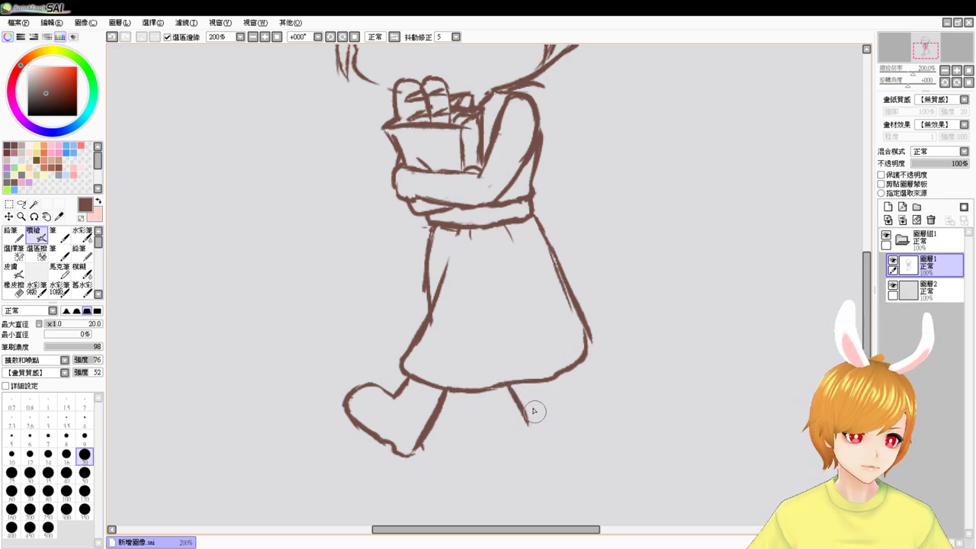
{"action": "key", "text": "ctrl+z"}
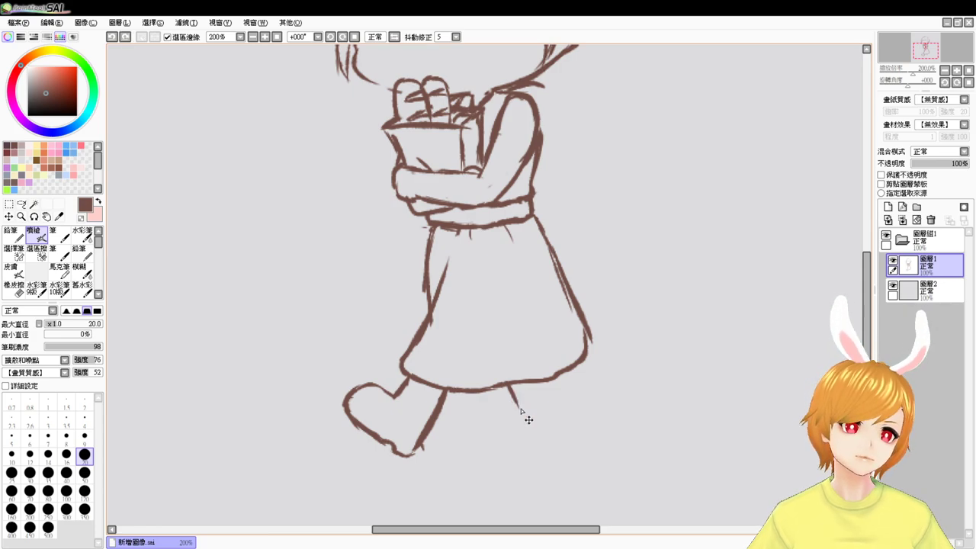
{"action": "left_click_drag", "start_coordinate": [509, 387], "coordinate": [519, 456]}
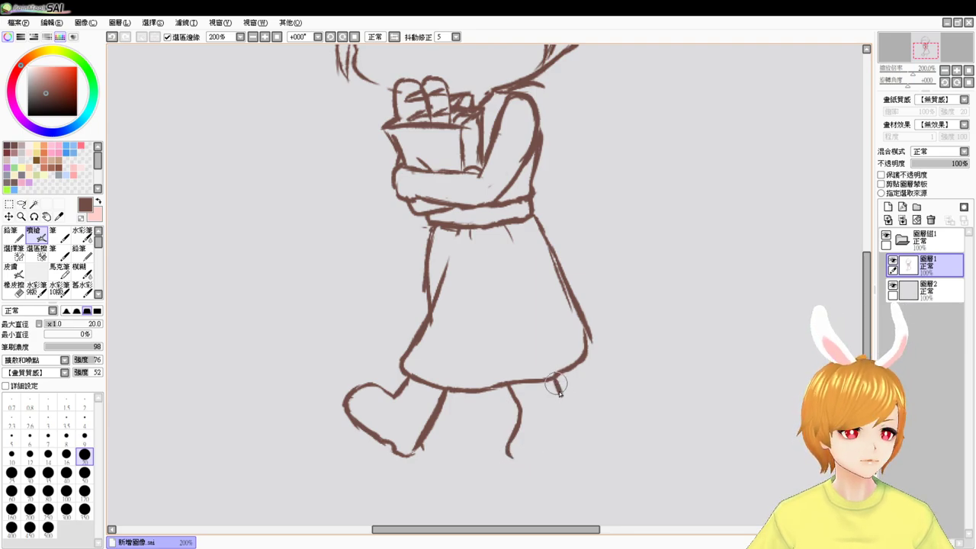
{"action": "left_click_drag", "start_coordinate": [562, 406], "coordinate": [565, 421]}
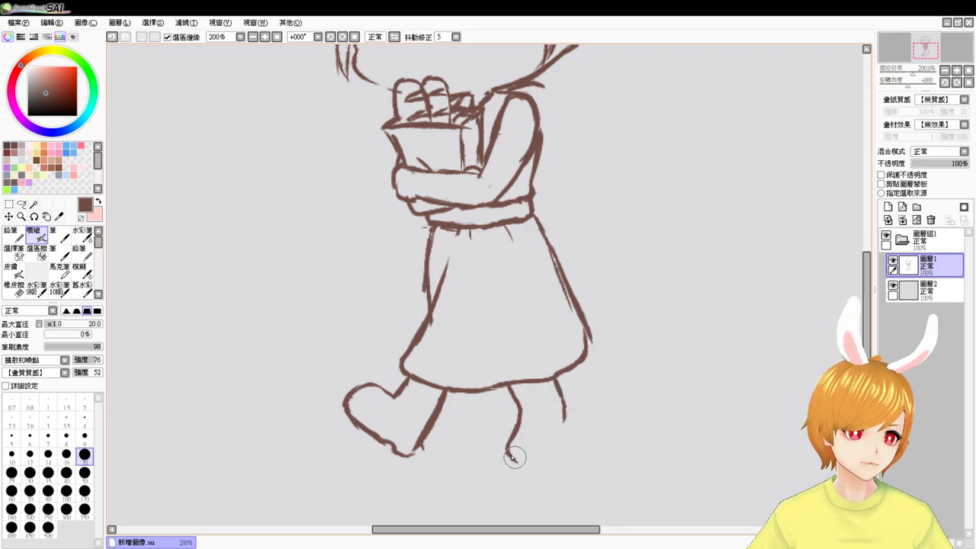
{"action": "mouse_move", "coordinate": [508, 450]}
{"action": "left_mouse_down"}
{"action": "mouse_move", "coordinate": [556, 438]}
{"action": "mouse_move", "coordinate": [562, 396]}
{"action": "mouse_move", "coordinate": [536, 458]}
{"action": "mouse_move", "coordinate": [566, 425]}
{"action": "mouse_move", "coordinate": [574, 397]}
{"action": "mouse_move", "coordinate": [555, 373]}
{"action": "mouse_move", "coordinate": [567, 426]}
{"action": "left_mouse_up"}
{"action": "key", "text": "ctrl+z"}
{"action": "key", "text": "ctrl+z"}
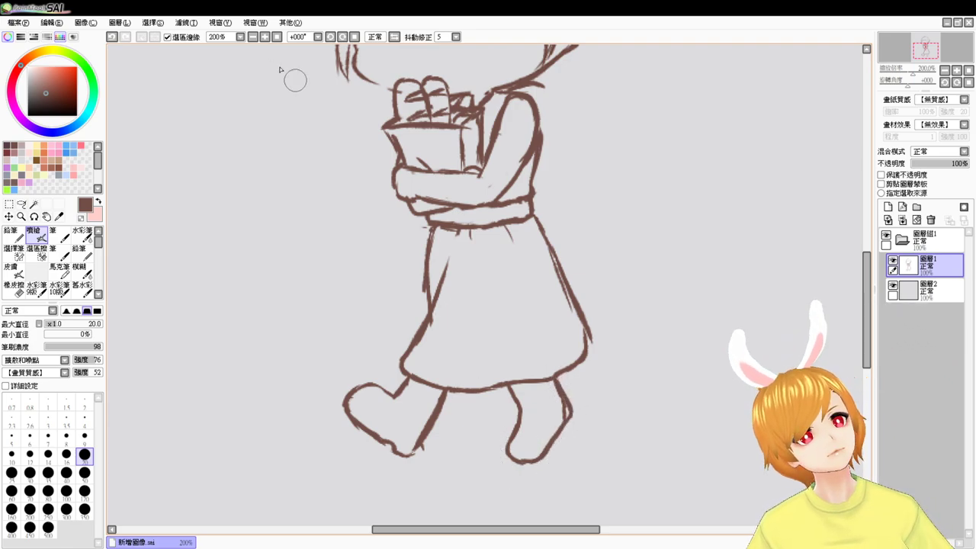
- Clean up the back edge of the front leg and add a straight sole line from toe to heel on its shoe
{"action": "left_click", "coordinate": [277, 37]}
{"action": "left_click", "coordinate": [265, 36]}
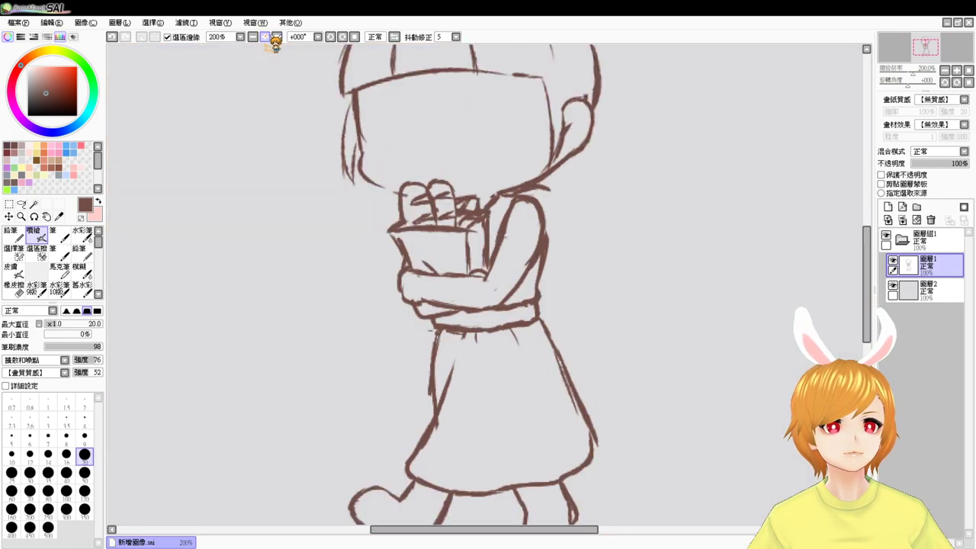
{"action": "left_click_drag", "start_coordinate": [565, 406], "coordinate": [550, 307]}
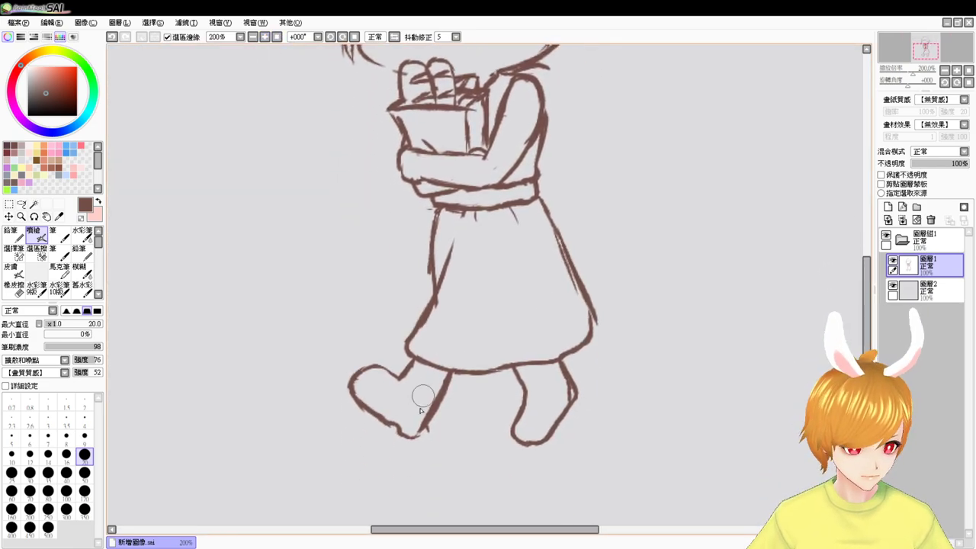
{"action": "key", "text": "e"}
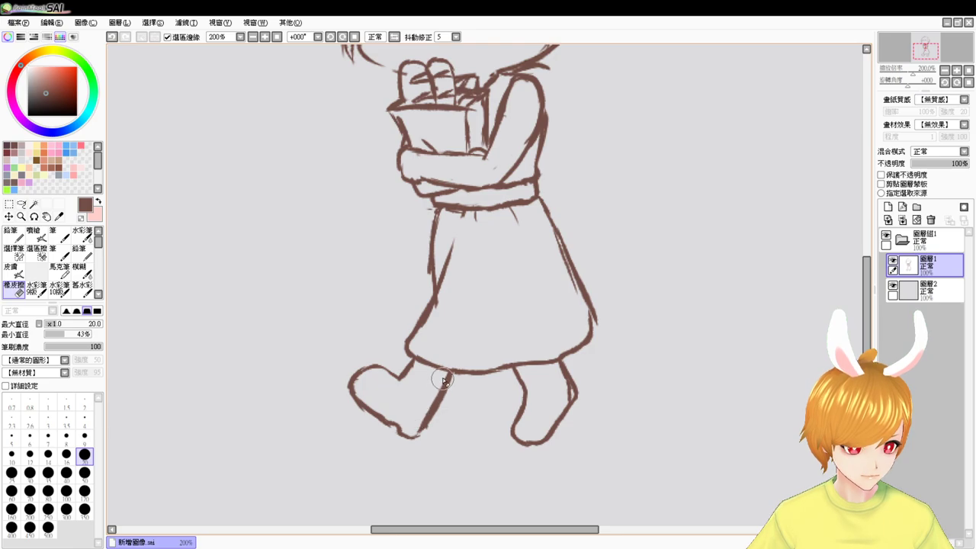
{"action": "mouse_move", "coordinate": [444, 376]}
{"action": "left_mouse_down"}
{"action": "mouse_move", "coordinate": [433, 399]}
{"action": "mouse_move", "coordinate": [455, 371]}
{"action": "mouse_move", "coordinate": [437, 402]}
{"action": "mouse_move", "coordinate": [460, 371]}
{"action": "mouse_move", "coordinate": [412, 434]}
{"action": "left_mouse_up"}
{"action": "key", "text": "b"}
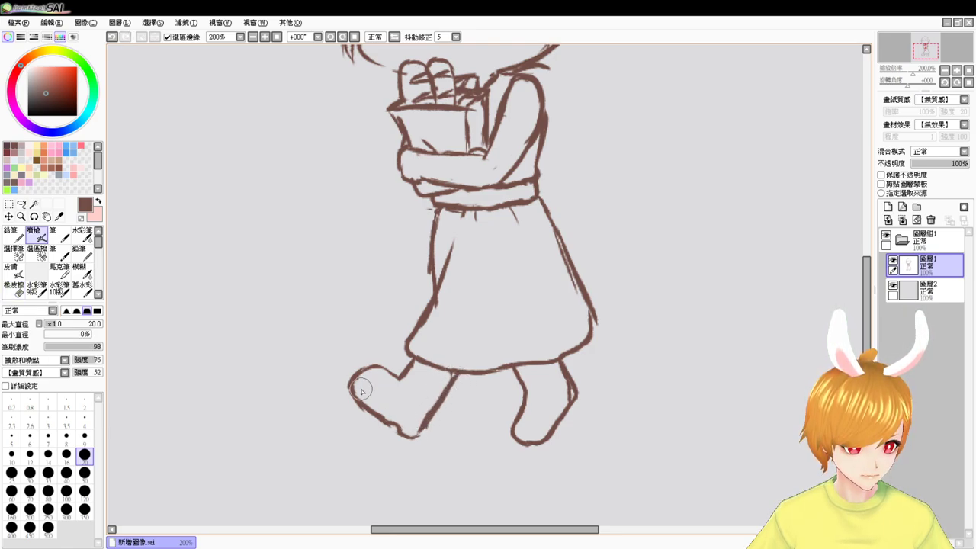
{"action": "left_click_drag", "start_coordinate": [353, 382], "coordinate": [412, 431]}
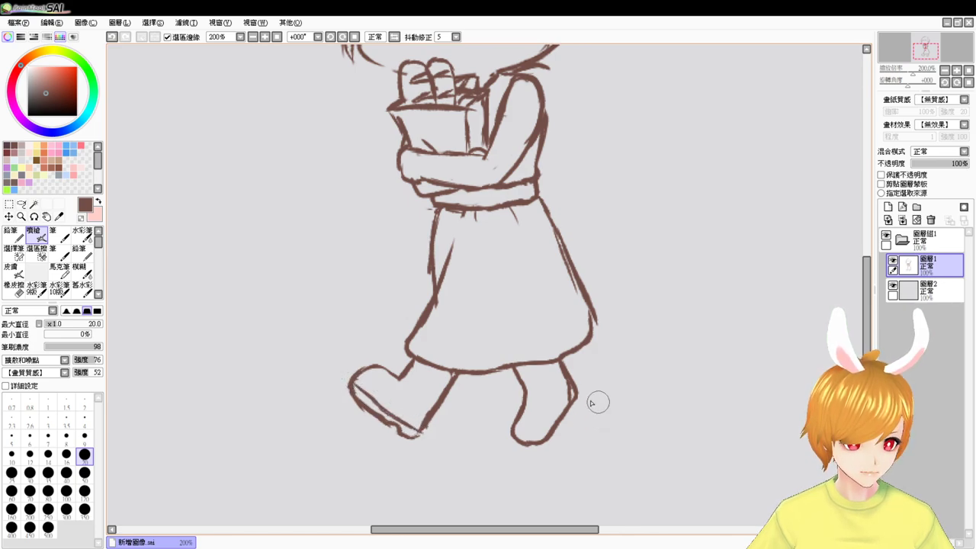
- Tidy the rear leg's back edge and add a thin sole outline around the shoe's underside
{"action": "key", "text": "e"}
{"action": "key", "text": "b"}
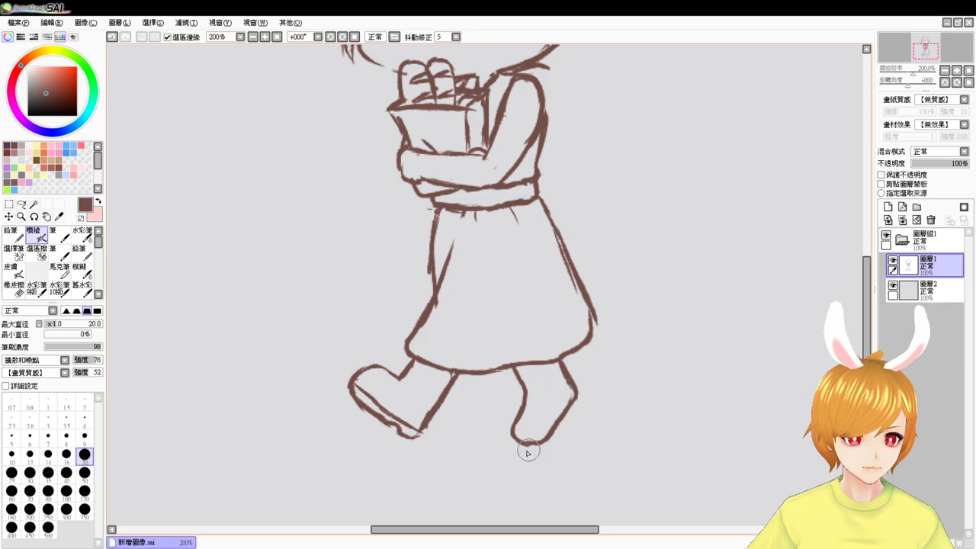
{"action": "mouse_move", "coordinate": [521, 442]}
{"action": "left_mouse_down"}
{"action": "mouse_move", "coordinate": [538, 452]}
{"action": "mouse_move", "coordinate": [555, 441]}
{"action": "mouse_move", "coordinate": [578, 404]}
{"action": "left_mouse_up"}
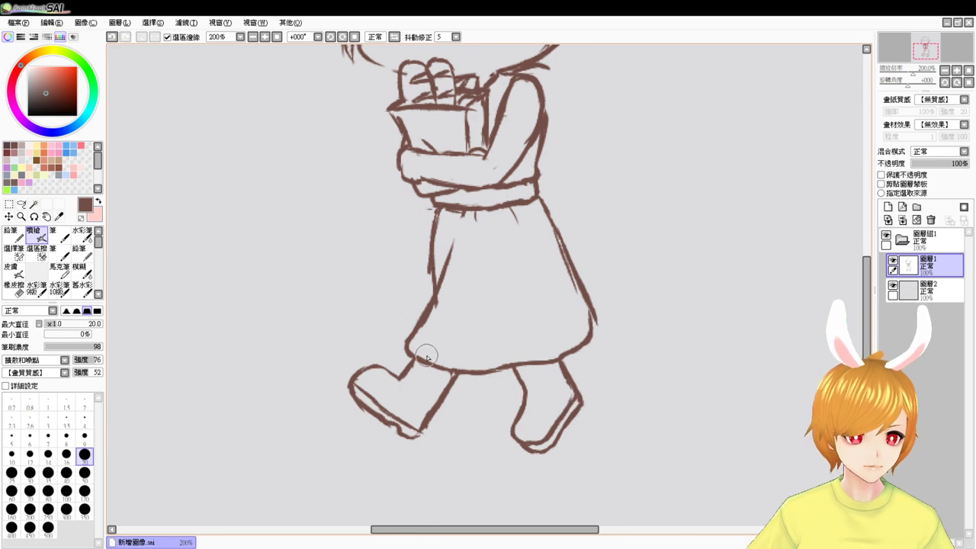
{"action": "left_click_drag", "start_coordinate": [536, 229], "coordinate": [517, 283]}
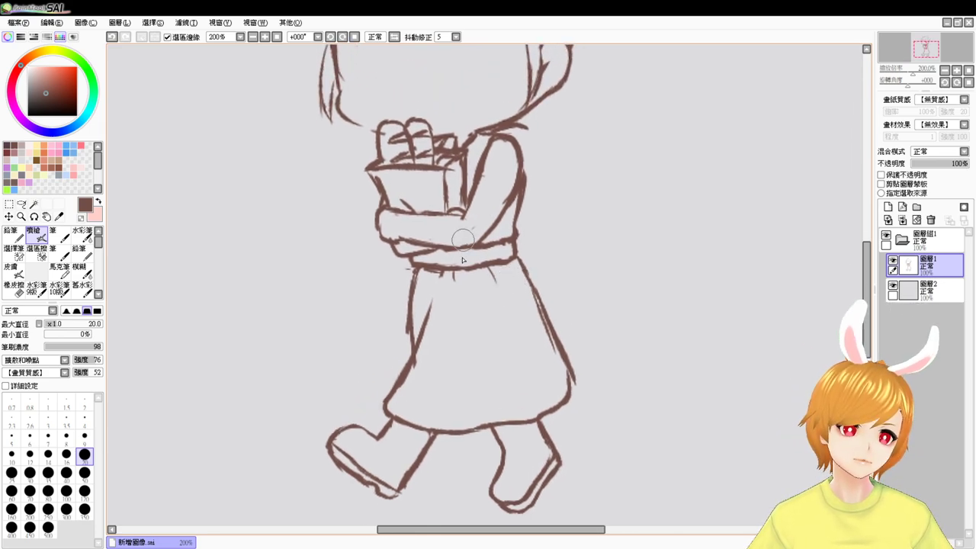
{"action": "key", "text": "e"}
{"action": "key", "text": "b"}
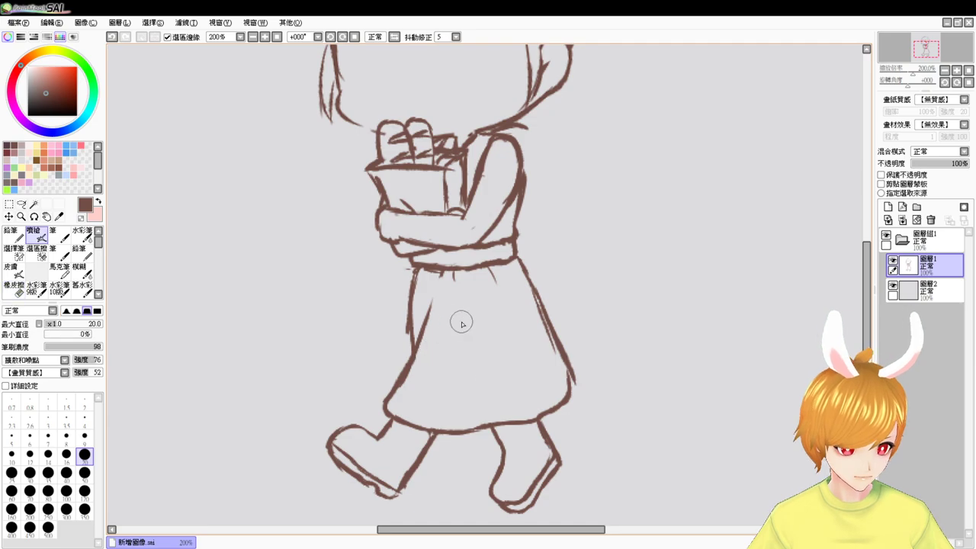
{"action": "left_click_drag", "start_coordinate": [481, 431], "coordinate": [489, 388]}
{"action": "key", "text": "ctrl+z"}
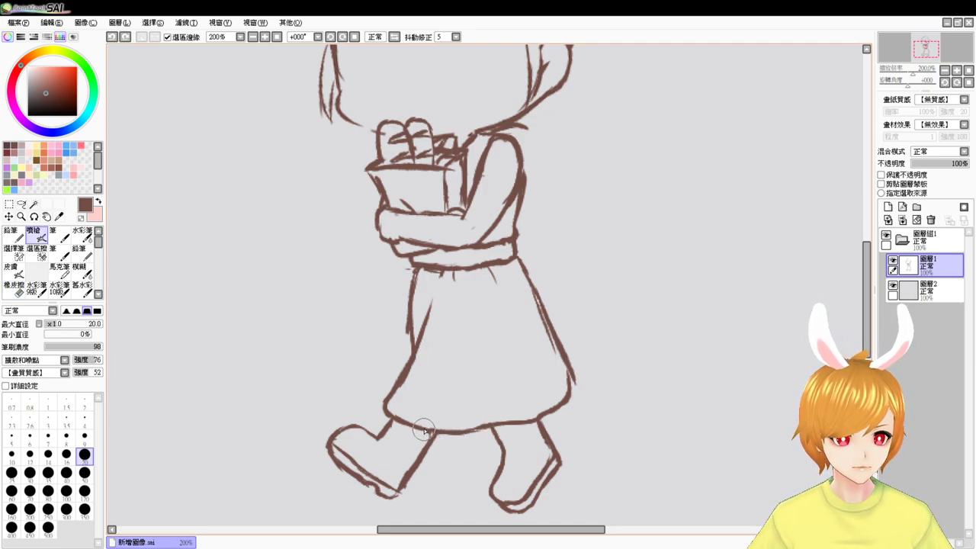
{"action": "left_click_drag", "start_coordinate": [473, 429], "coordinate": [489, 386]}
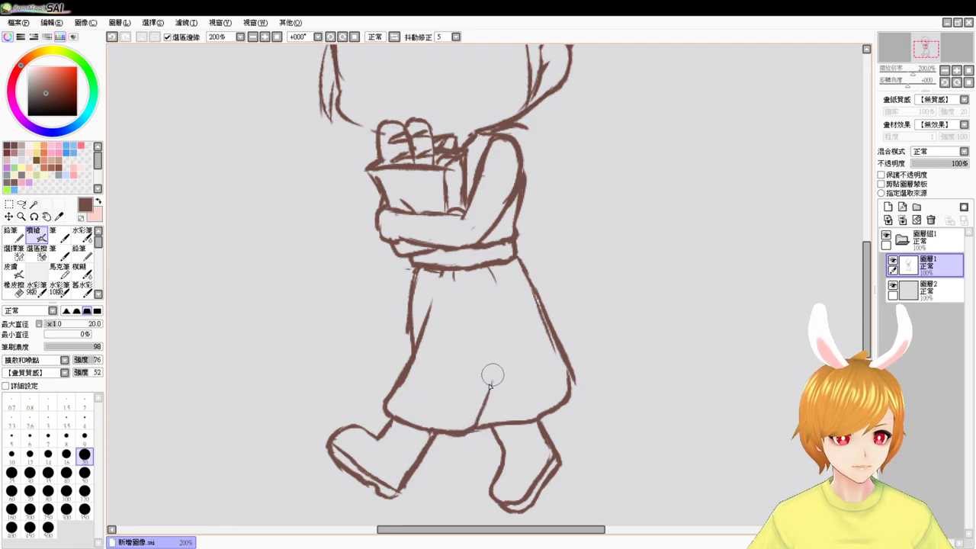
{"action": "key", "text": "ctrl+z"}
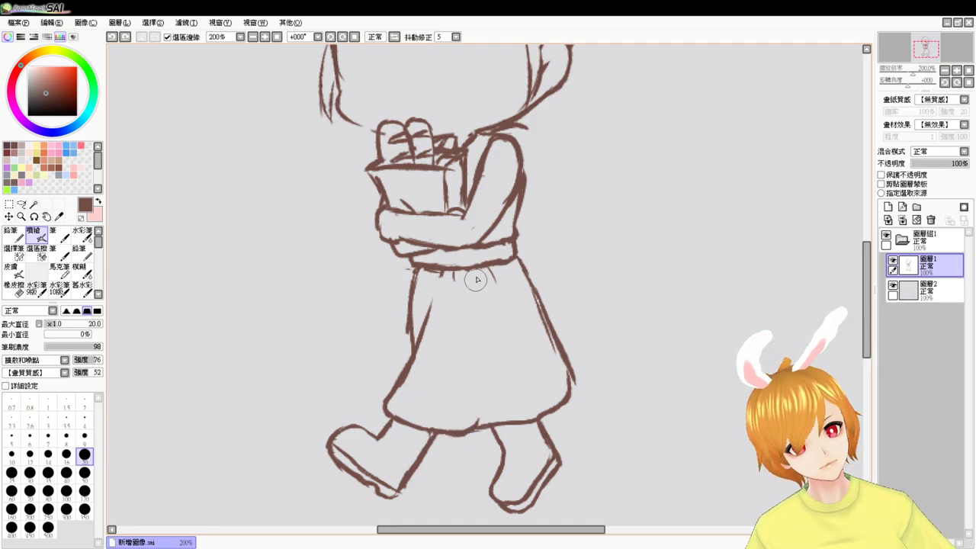
- Extend the gather lines running down from the skirt's waistband
{"action": "mouse_move", "coordinate": [453, 268]}
{"action": "left_mouse_down"}
{"action": "mouse_move", "coordinate": [454, 293]}
{"action": "mouse_move", "coordinate": [498, 308]}
{"action": "left_mouse_up"}
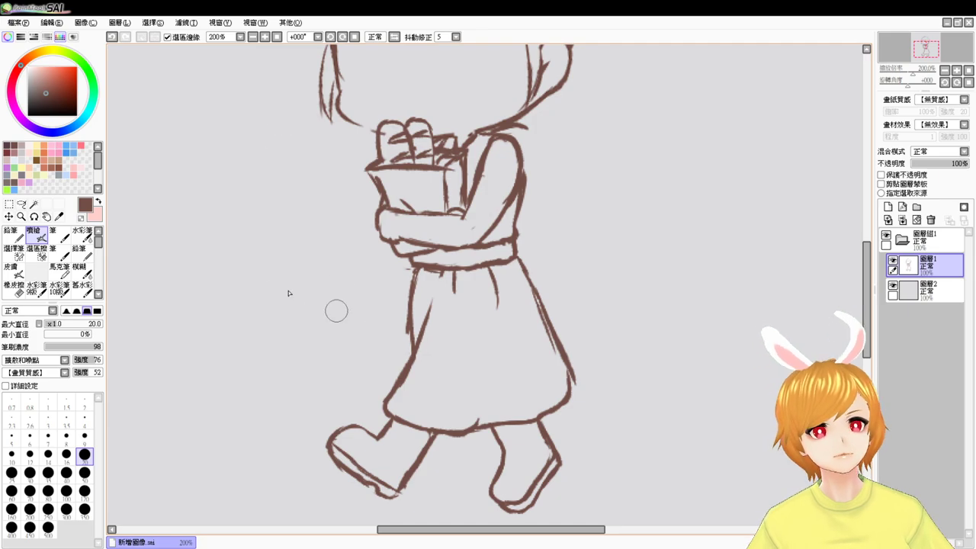
- Lasso the rear leg and shoe, scale them down slightly and shift them a little toward the front leg
{"action": "left_click", "coordinate": [21, 204]}
{"action": "scroll", "coordinate": [497, 427], "scroll_direction": "down", "scroll_amount": 3}
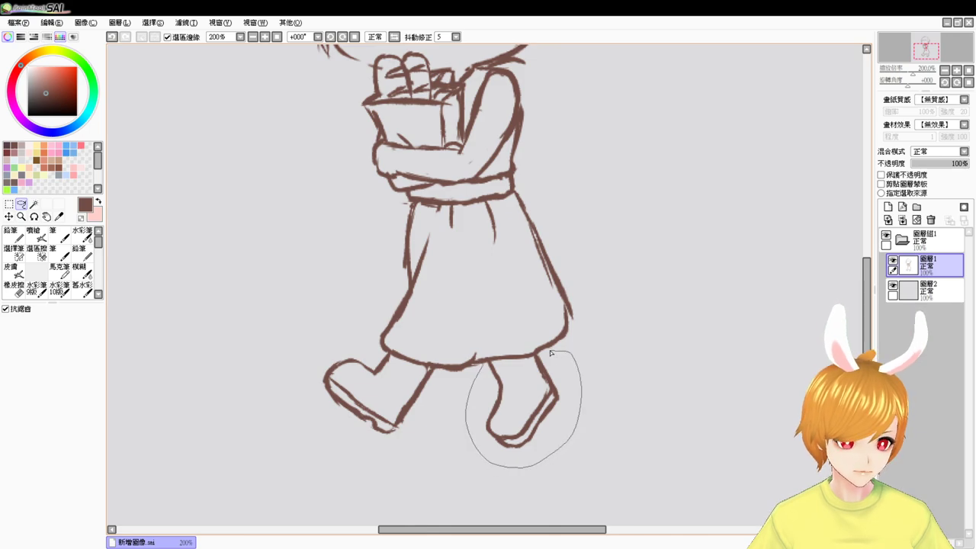
{"action": "left_click_drag", "start_coordinate": [495, 363], "coordinate": [494, 361]}
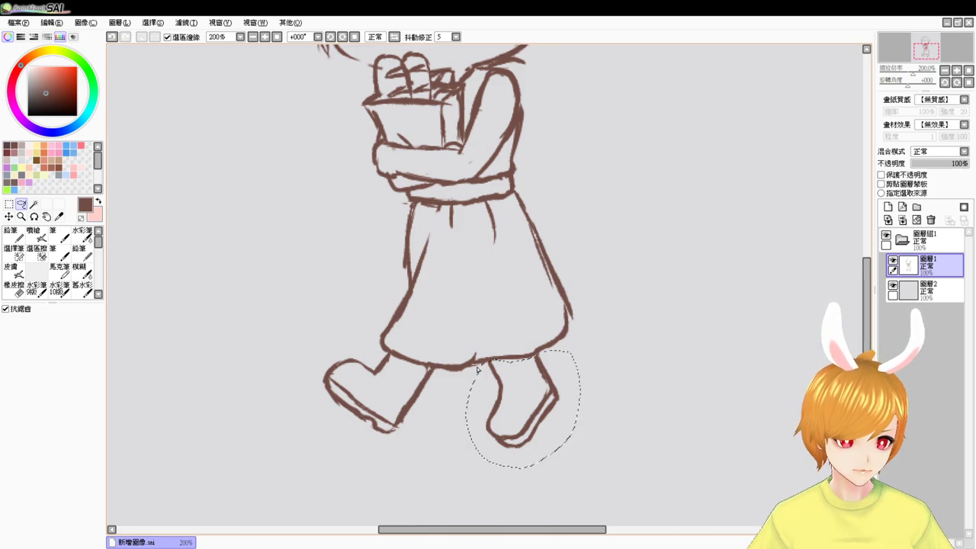
{"action": "key", "text": "ctrl+t"}
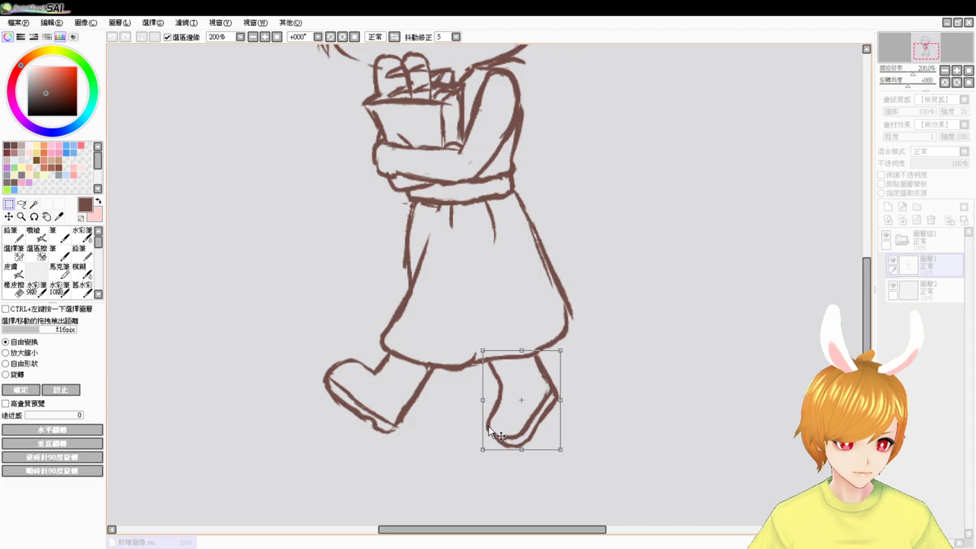
{"action": "left_click_drag", "start_coordinate": [555, 453], "coordinate": [552, 434]}
{"action": "left_click_drag", "start_coordinate": [518, 403], "coordinate": [514, 404]}
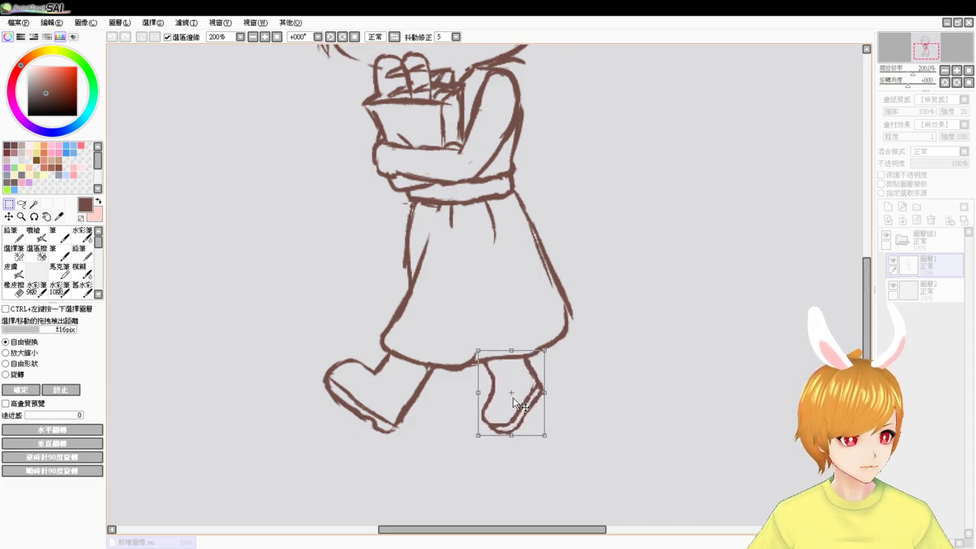
{"action": "key", "text": "Return"}
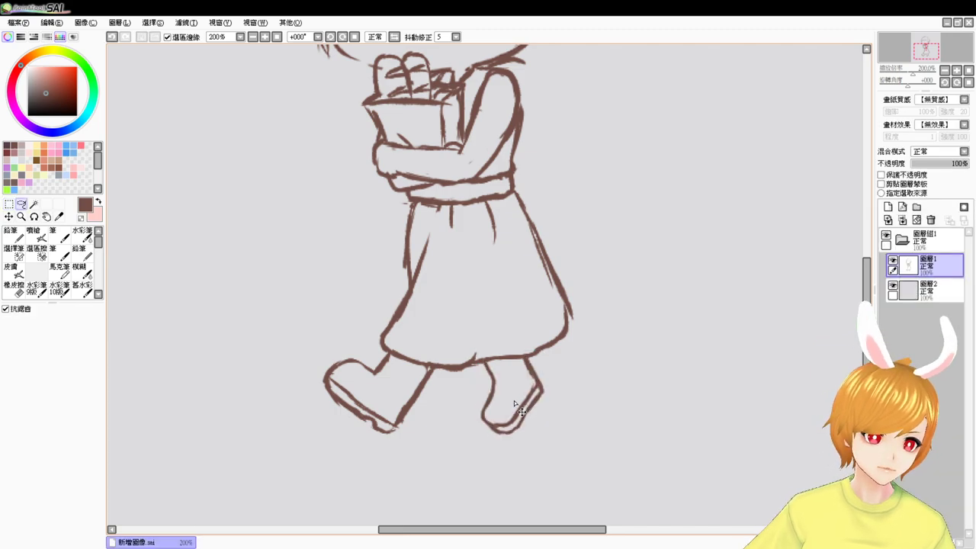
- Draw a hem band line just above the skirt's lower edge and a short fold line near its back corner
{"action": "left_click", "coordinate": [36, 234]}
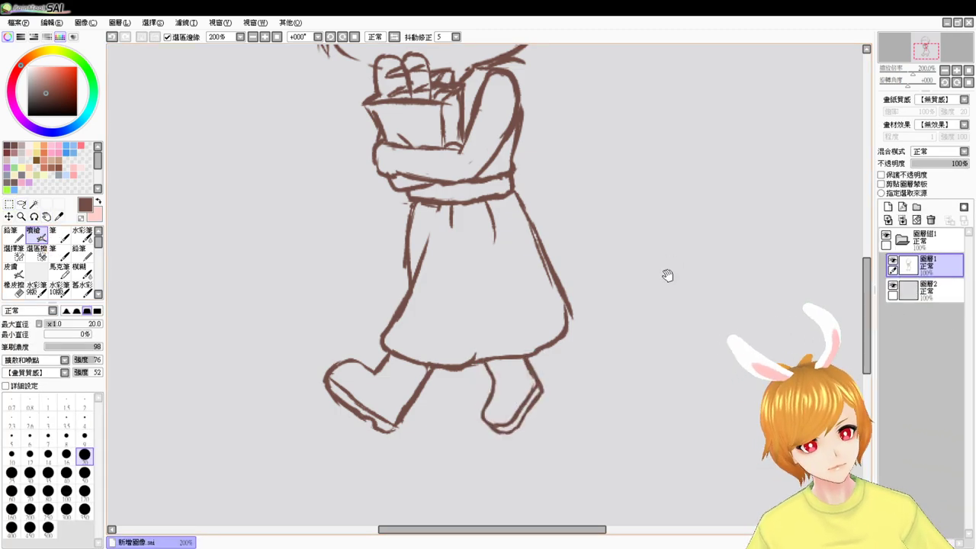
{"action": "left_click_drag", "start_coordinate": [636, 276], "coordinate": [616, 343]}
{"action": "mouse_move", "coordinate": [544, 359]}
{"action": "left_mouse_down"}
{"action": "mouse_move", "coordinate": [554, 399]}
{"action": "mouse_move", "coordinate": [520, 415]}
{"action": "left_mouse_up"}
{"action": "key", "text": "e"}
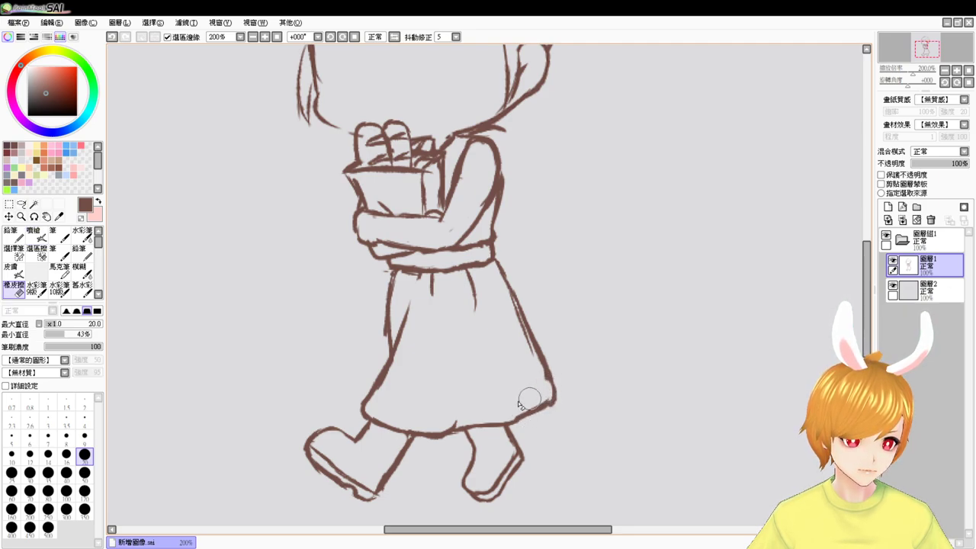
{"action": "key", "text": "v"}
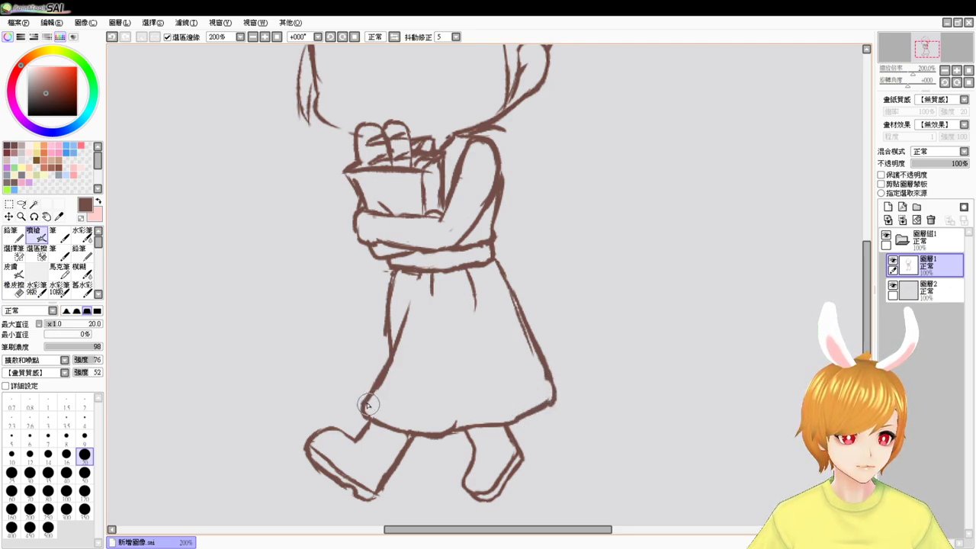
{"action": "mouse_move", "coordinate": [368, 406]}
{"action": "left_mouse_down"}
{"action": "mouse_move", "coordinate": [401, 420]}
{"action": "mouse_move", "coordinate": [450, 413]}
{"action": "mouse_move", "coordinate": [404, 423]}
{"action": "mouse_move", "coordinate": [452, 418]}
{"action": "mouse_move", "coordinate": [452, 426]}
{"action": "mouse_move", "coordinate": [462, 397]}
{"action": "mouse_move", "coordinate": [457, 421]}
{"action": "mouse_move", "coordinate": [515, 412]}
{"action": "mouse_move", "coordinate": [478, 423]}
{"action": "mouse_move", "coordinate": [469, 417]}
{"action": "mouse_move", "coordinate": [509, 414]}
{"action": "mouse_move", "coordinate": [487, 415]}
{"action": "mouse_move", "coordinate": [553, 382]}
{"action": "mouse_move", "coordinate": [520, 408]}
{"action": "left_mouse_up"}
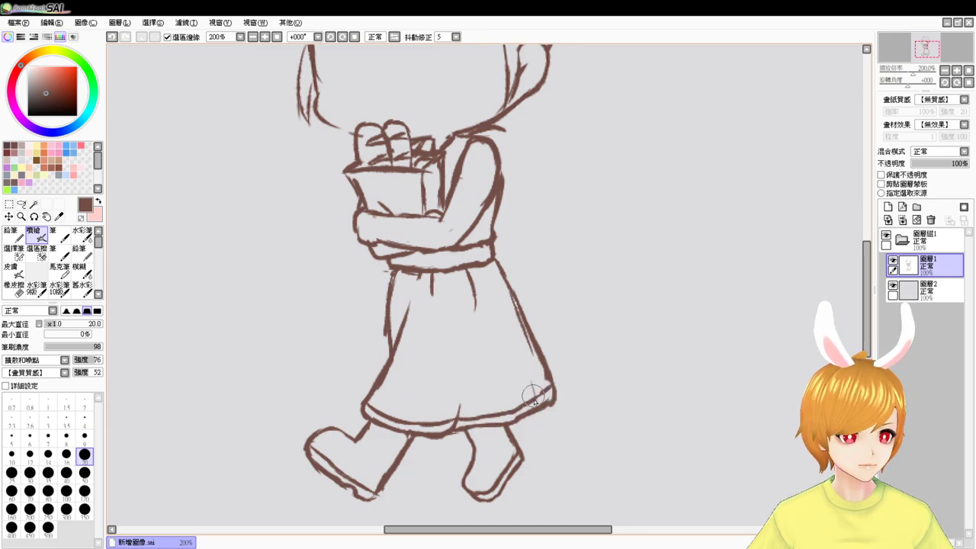
{"action": "left_click_drag", "start_coordinate": [509, 214], "coordinate": [551, 239]}
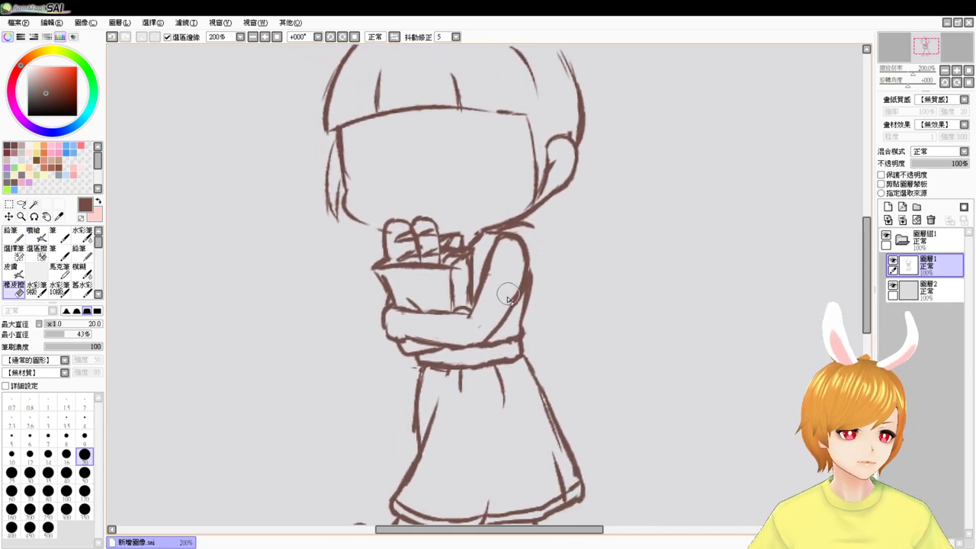
- Trim the overhanging front corner of the box's rim and redraw its front edge
{"action": "left_click_drag", "start_coordinate": [506, 261], "coordinate": [557, 216]}
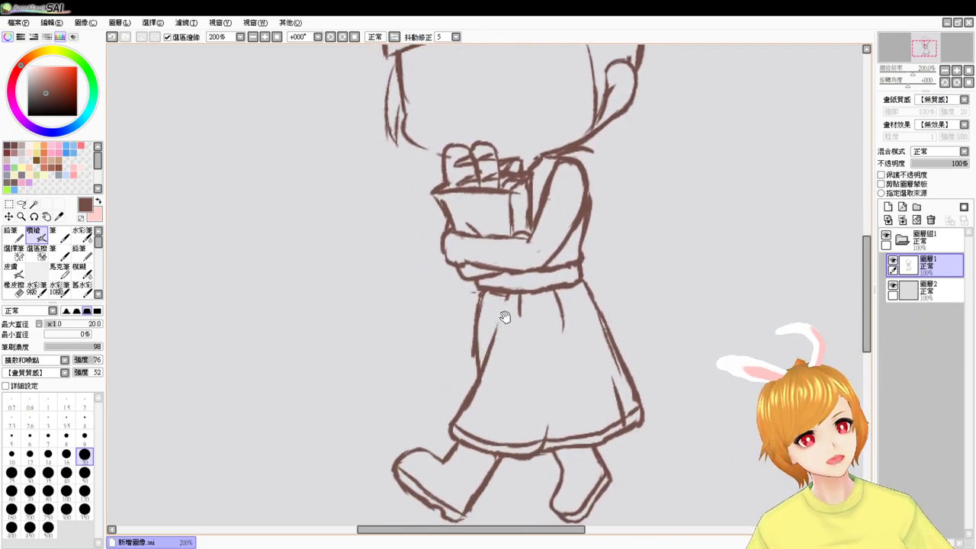
{"action": "mouse_move", "coordinate": [501, 316]}
{"action": "left_mouse_down"}
{"action": "mouse_move", "coordinate": [499, 268]}
{"action": "mouse_move", "coordinate": [488, 260]}
{"action": "left_mouse_up"}
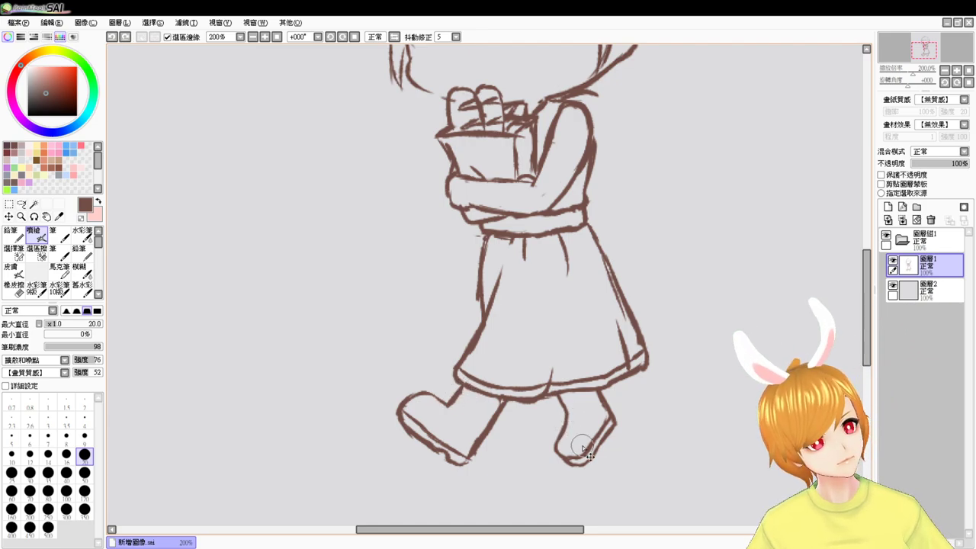
{"action": "mouse_move", "coordinate": [600, 310]}
{"action": "left_mouse_down"}
{"action": "mouse_move", "coordinate": [571, 431]}
{"action": "mouse_move", "coordinate": [586, 399]}
{"action": "mouse_move", "coordinate": [597, 419]}
{"action": "mouse_move", "coordinate": [585, 371]}
{"action": "left_mouse_up"}
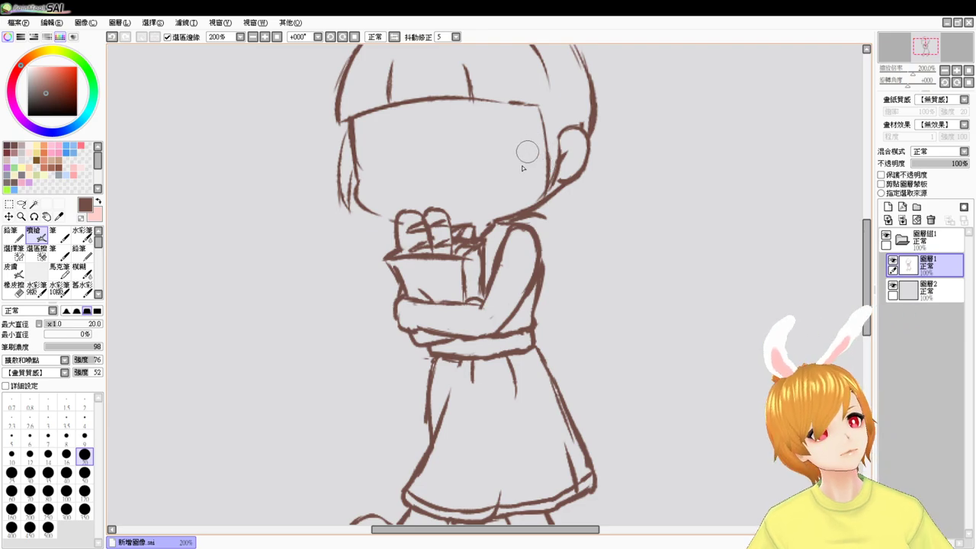
{"action": "left_click_drag", "start_coordinate": [525, 148], "coordinate": [520, 220]}
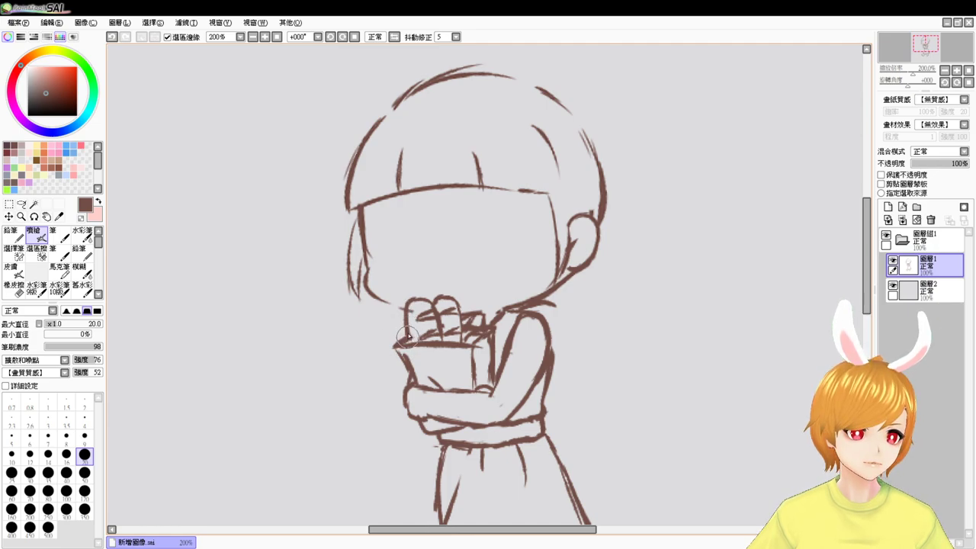
{"action": "key", "text": "e"}
{"action": "mouse_move", "coordinate": [390, 332]}
{"action": "left_mouse_down"}
{"action": "mouse_move", "coordinate": [394, 359]}
{"action": "mouse_move", "coordinate": [408, 361]}
{"action": "left_mouse_up"}
{"action": "key", "text": "b"}
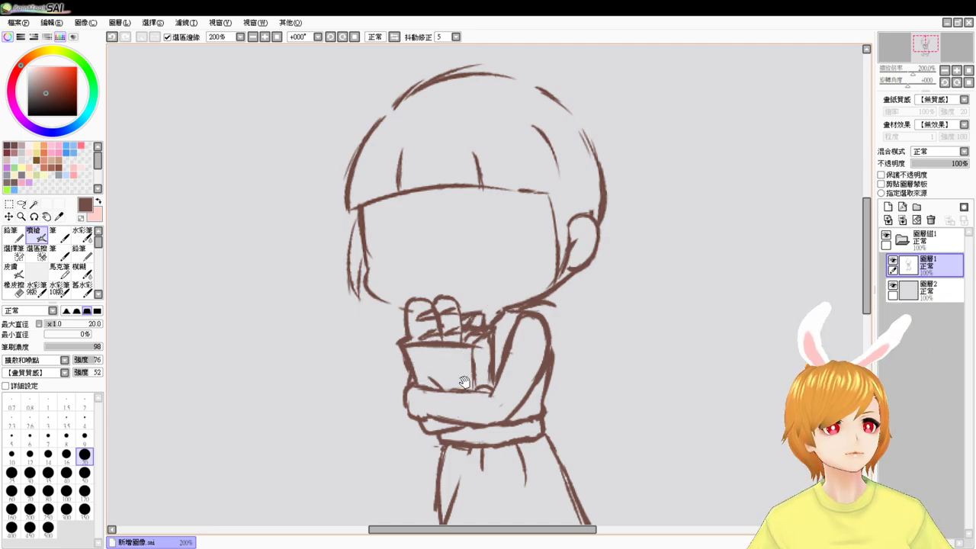
{"action": "left_click_drag", "start_coordinate": [446, 392], "coordinate": [449, 335]}
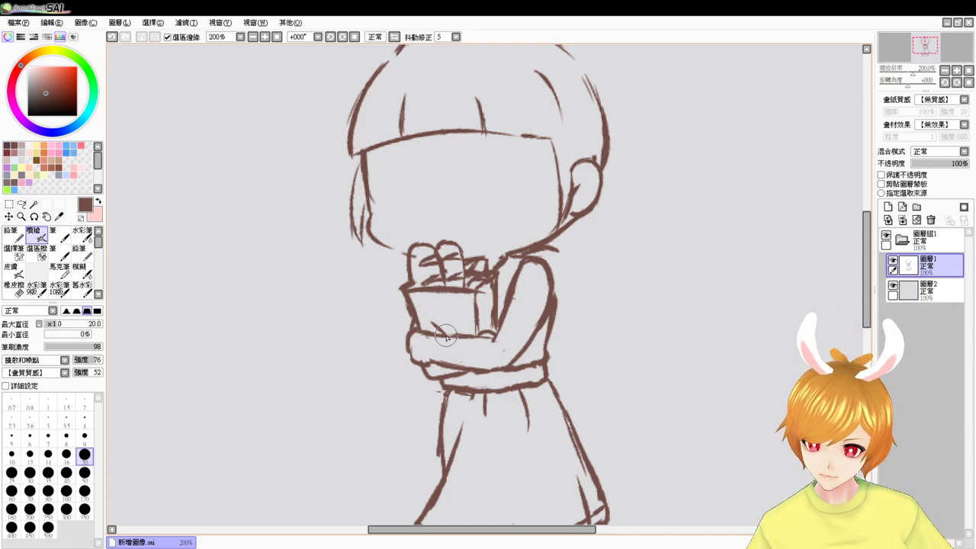
- Add a new layer and sketch a small rabbit's rounded head with two upright ears behind the skirt
{"action": "mouse_move", "coordinate": [729, 374]}
{"action": "left_mouse_down"}
{"action": "mouse_move", "coordinate": [729, 342]}
{"action": "mouse_move", "coordinate": [760, 270]}
{"action": "left_mouse_up"}
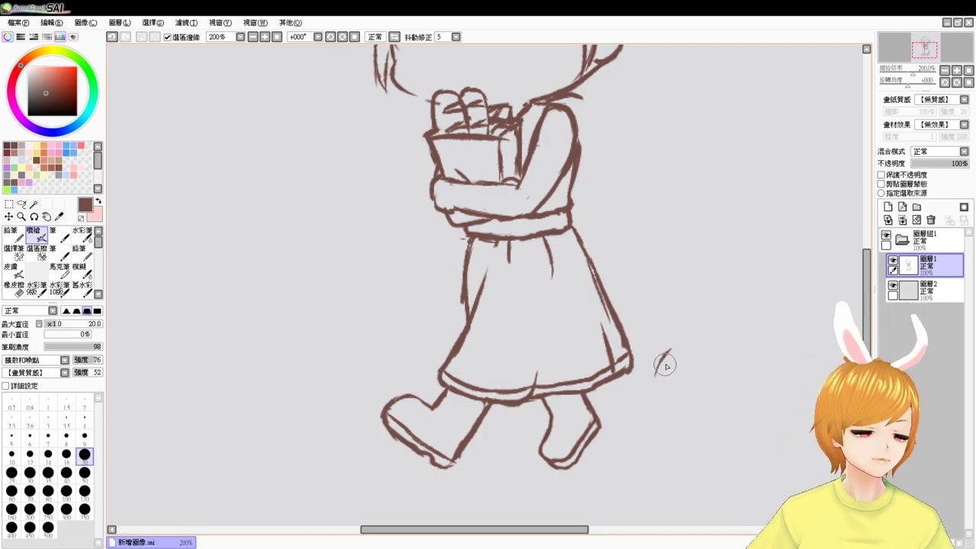
{"action": "left_click", "coordinate": [888, 206]}
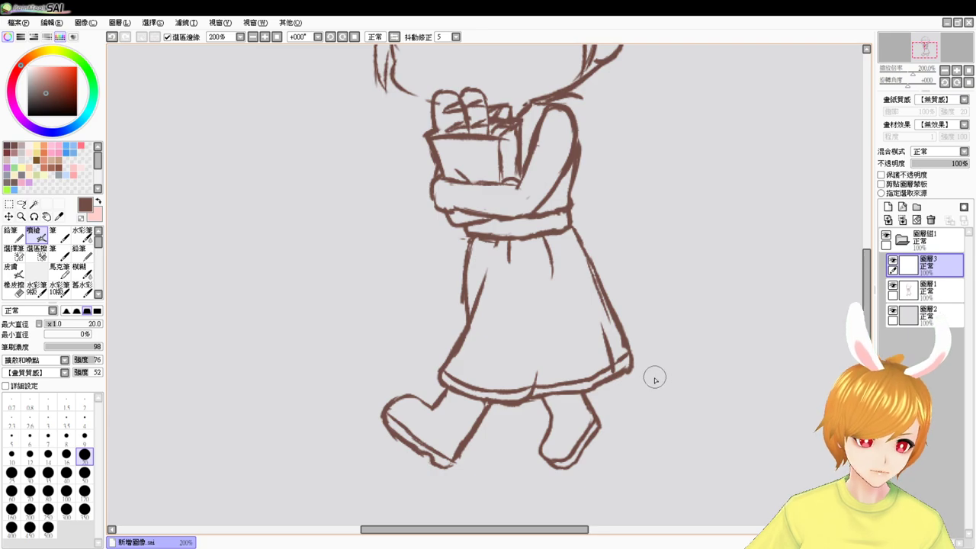
{"action": "left_click_drag", "start_coordinate": [647, 376], "coordinate": [638, 408]}
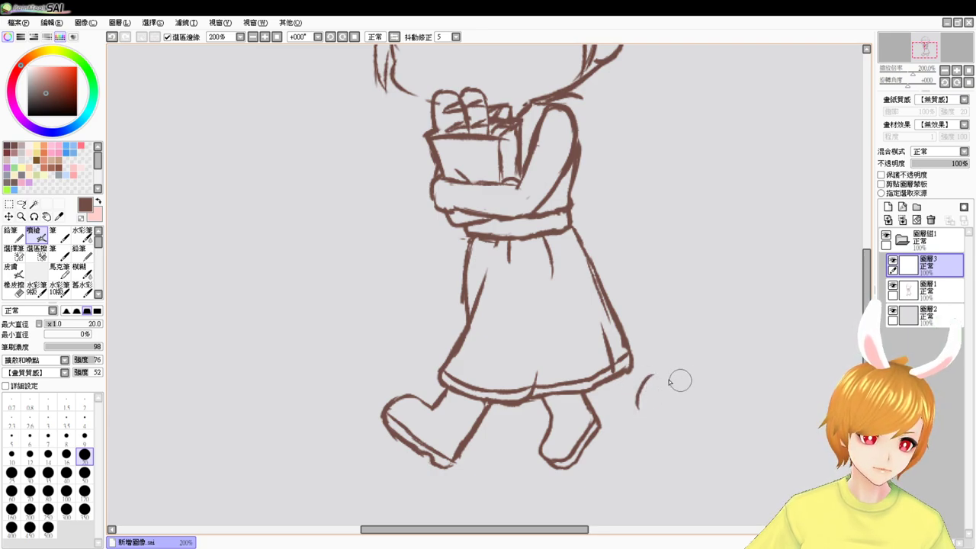
{"action": "mouse_move", "coordinate": [663, 370]}
{"action": "left_mouse_down"}
{"action": "mouse_move", "coordinate": [687, 369]}
{"action": "mouse_move", "coordinate": [710, 395]}
{"action": "mouse_move", "coordinate": [702, 383]}
{"action": "mouse_move", "coordinate": [709, 408]}
{"action": "left_mouse_up"}
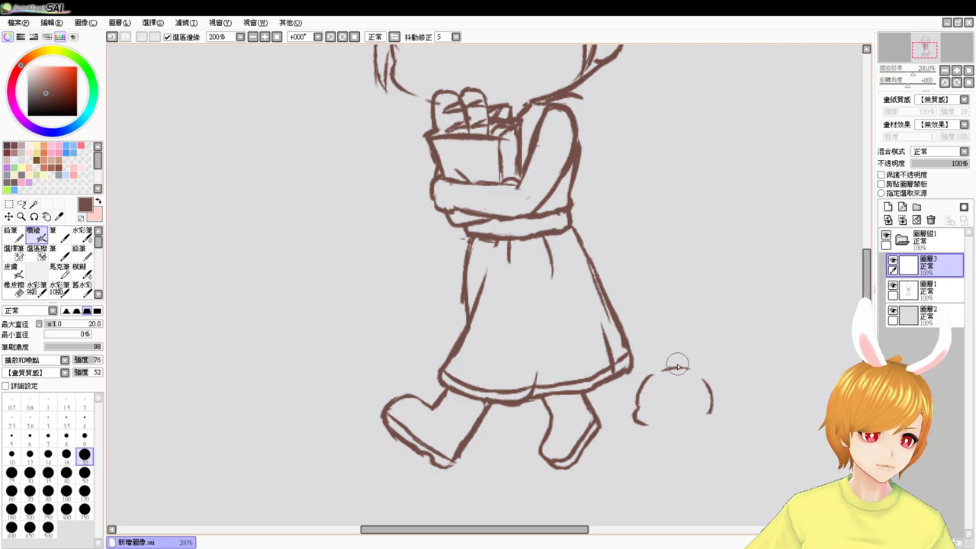
{"action": "mouse_move", "coordinate": [653, 372]}
{"action": "left_mouse_down"}
{"action": "mouse_move", "coordinate": [648, 344]}
{"action": "mouse_move", "coordinate": [699, 376]}
{"action": "left_mouse_up"}
{"action": "key", "text": "ctrl+z"}
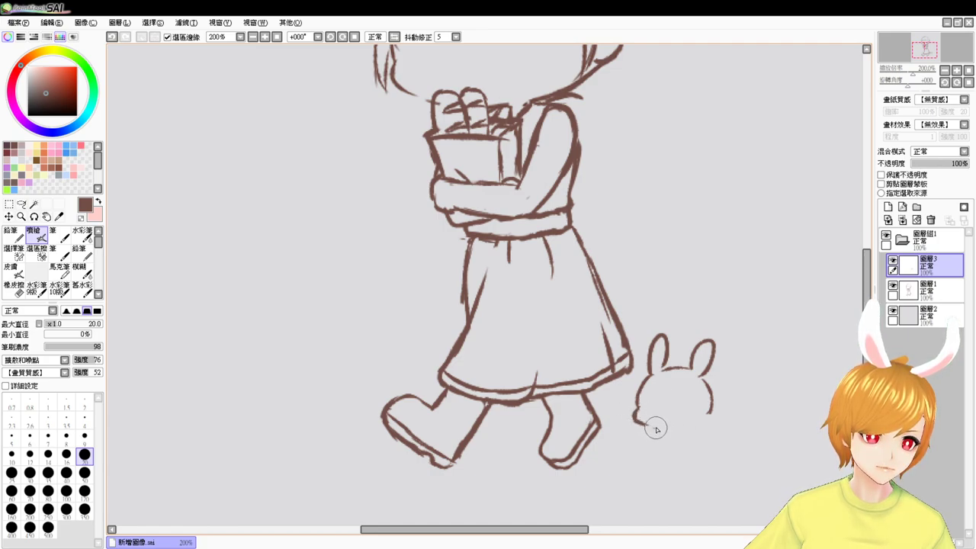
- Sketch the rabbit's cheeks and chin with short, broken, fluffy strokes along the underside of the head
{"action": "left_click_drag", "start_coordinate": [709, 414], "coordinate": [711, 420]}
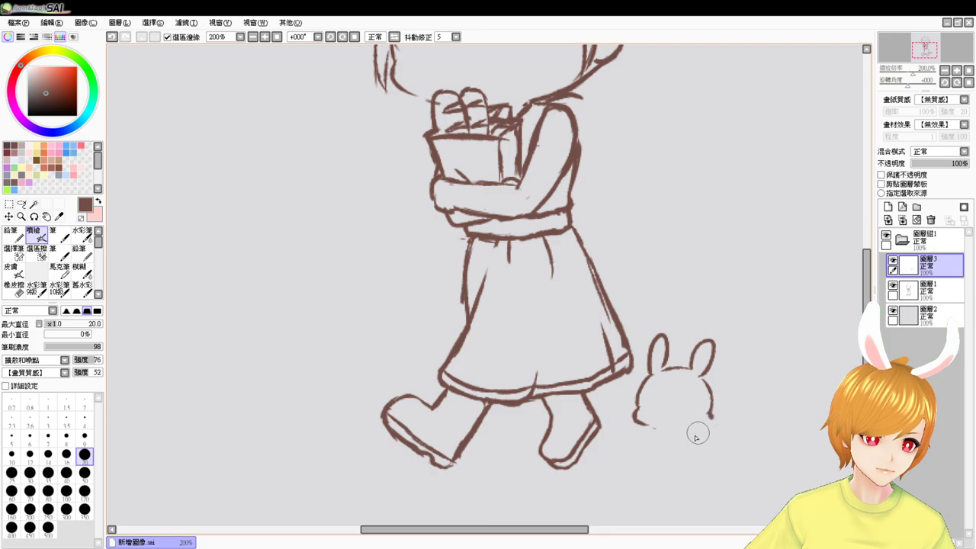
{"action": "mouse_move", "coordinate": [639, 422]}
{"action": "left_mouse_down"}
{"action": "mouse_move", "coordinate": [651, 439]}
{"action": "mouse_move", "coordinate": [638, 425]}
{"action": "mouse_move", "coordinate": [676, 440]}
{"action": "mouse_move", "coordinate": [713, 411]}
{"action": "left_mouse_up"}
{"action": "key", "text": "ctrl+z"}
{"action": "key", "text": "ctrl+z"}
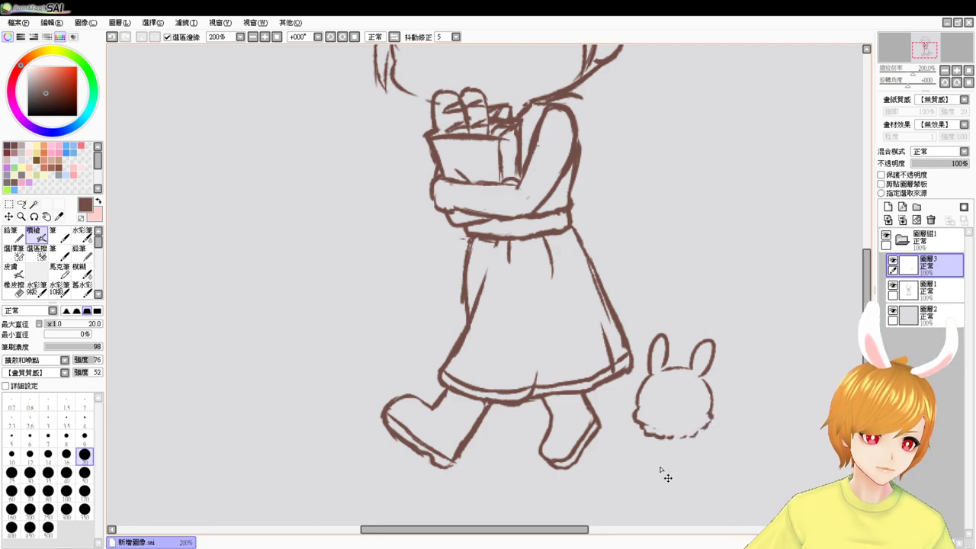
- Refine the fluffy tufts along the rabbit's cheek and chin with a size 10 brush
{"action": "scroll", "coordinate": [661, 470], "scroll_direction": "up", "scroll_amount": 1}
{"action": "left_click_drag", "start_coordinate": [761, 401], "coordinate": [706, 287]}
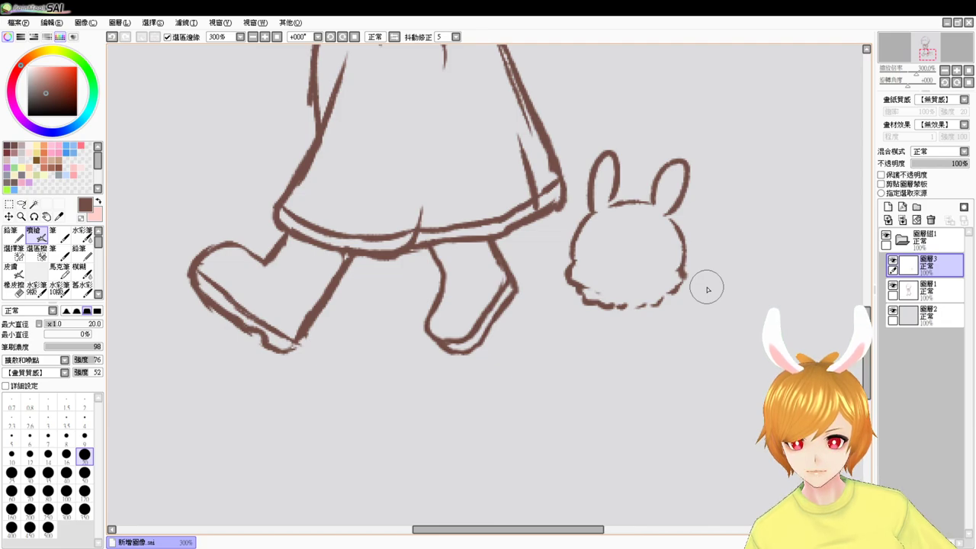
{"action": "left_click_drag", "start_coordinate": [701, 343], "coordinate": [679, 307]}
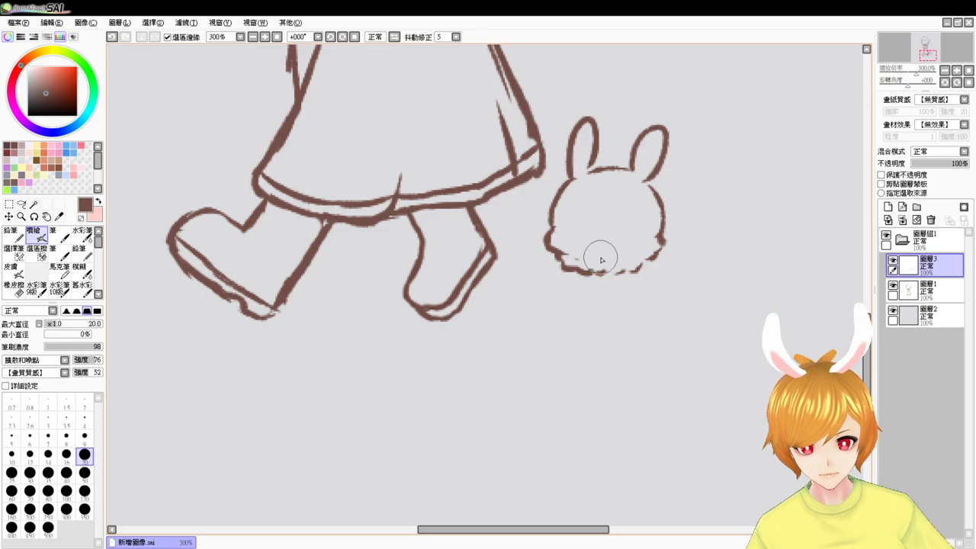
{"action": "left_click_drag", "start_coordinate": [544, 285], "coordinate": [547, 289]}
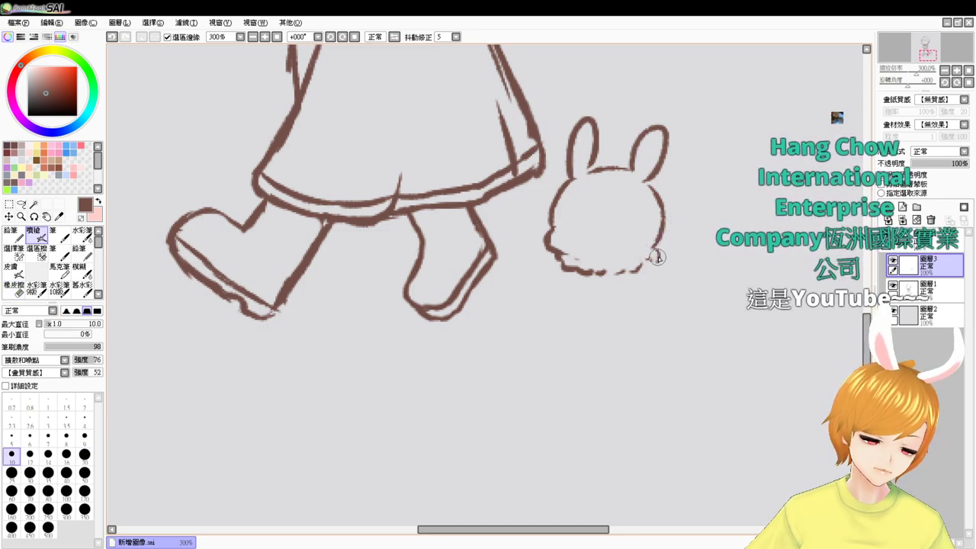
{"action": "left_click_drag", "start_coordinate": [659, 246], "coordinate": [633, 271]}
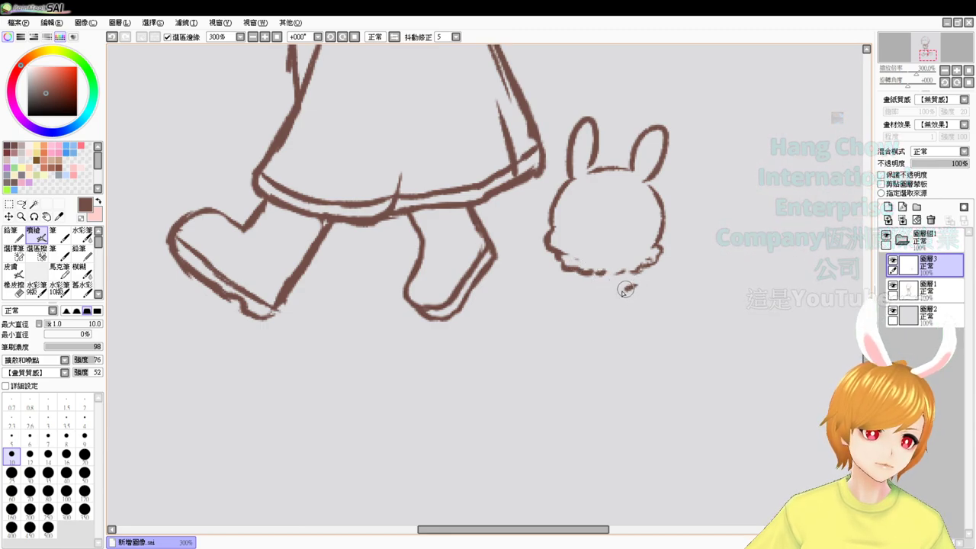
{"action": "left_click_drag", "start_coordinate": [602, 284], "coordinate": [633, 288]}
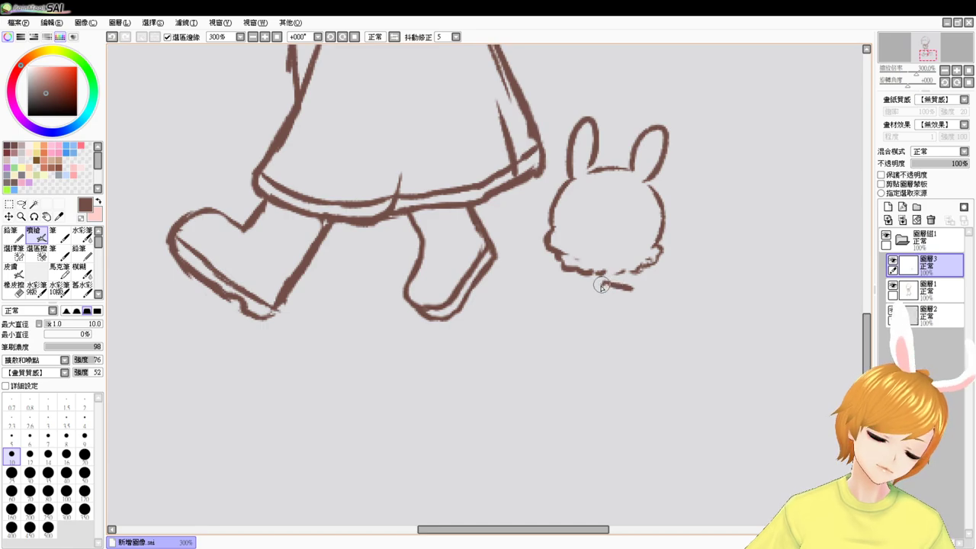
{"action": "key", "text": "ctrl+z"}
{"action": "key", "text": "ctrl+z"}
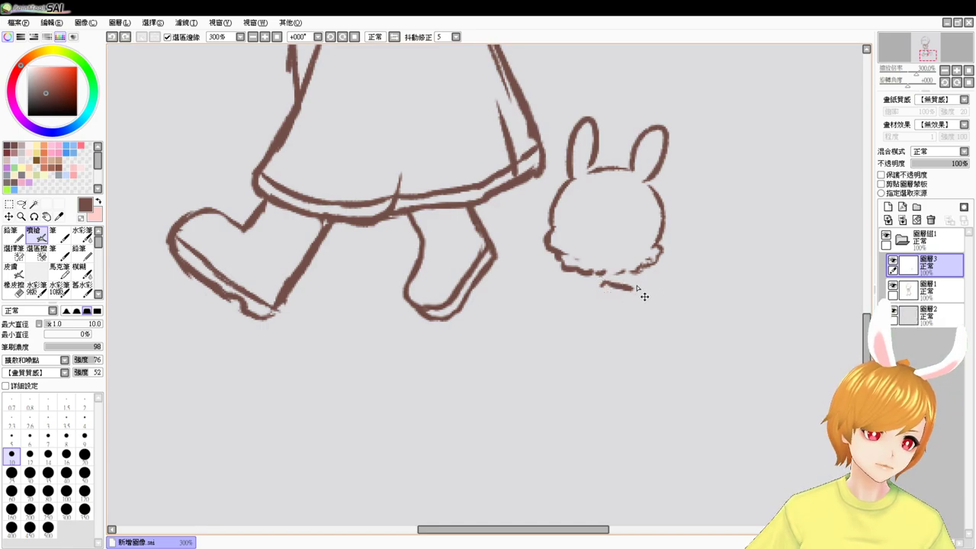
- Sketch the rabbit's body below the head with two curved sides and a nearly flat base line
{"action": "left_click_drag", "start_coordinate": [651, 264], "coordinate": [657, 298]}
{"action": "left_click_drag", "start_coordinate": [569, 277], "coordinate": [565, 322]}
{"action": "key", "text": "ctrl+z"}
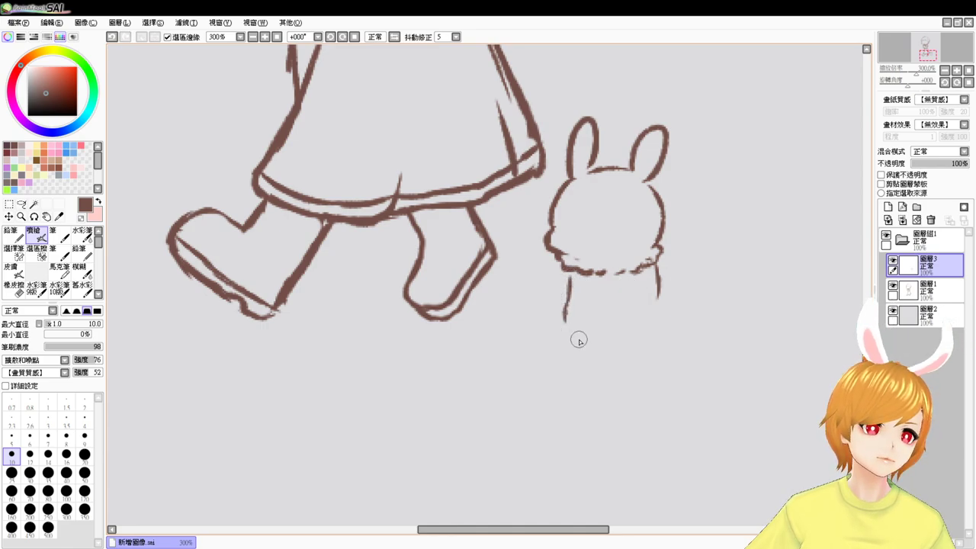
{"action": "left_click_drag", "start_coordinate": [657, 269], "coordinate": [663, 329]}
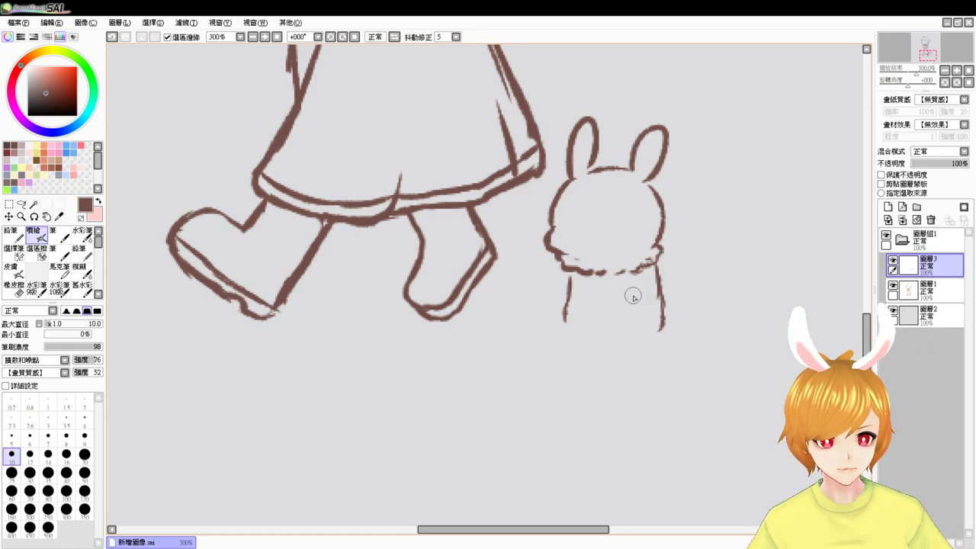
{"action": "mouse_move", "coordinate": [632, 297]}
{"action": "left_mouse_down"}
{"action": "mouse_move", "coordinate": [693, 294]}
{"action": "mouse_move", "coordinate": [596, 314]}
{"action": "left_mouse_up"}
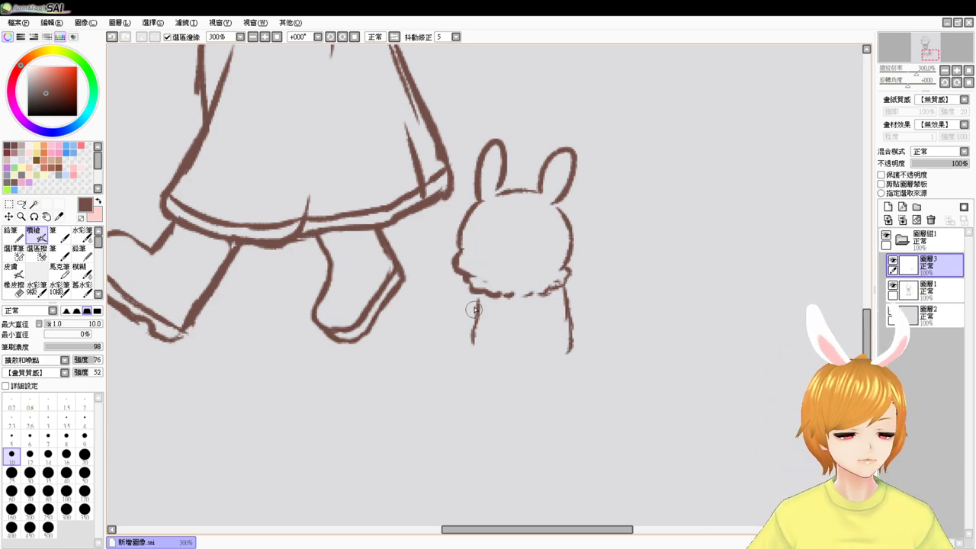
{"action": "left_click_drag", "start_coordinate": [478, 300], "coordinate": [471, 349]}
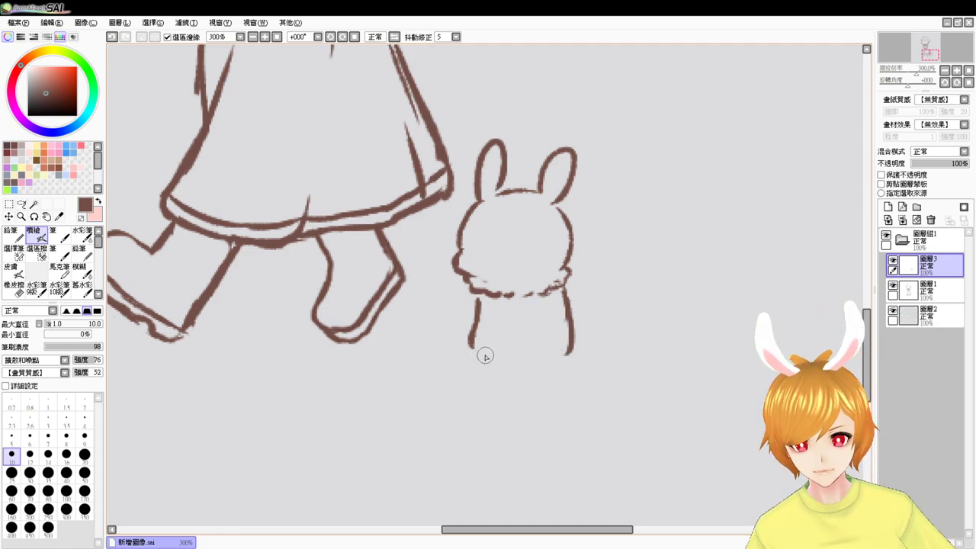
{"action": "left_click_drag", "start_coordinate": [488, 353], "coordinate": [541, 369]}
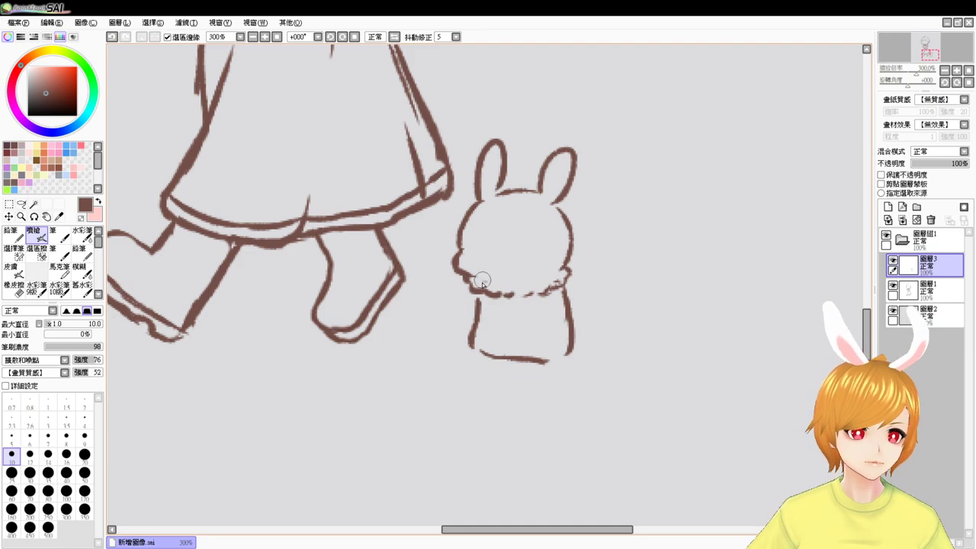
- Try a small pointed foot sticking out from the lower front corner of the rabbit's body, undoing it again
{"action": "key", "text": "e"}
{"action": "left_click", "coordinate": [85, 440]}
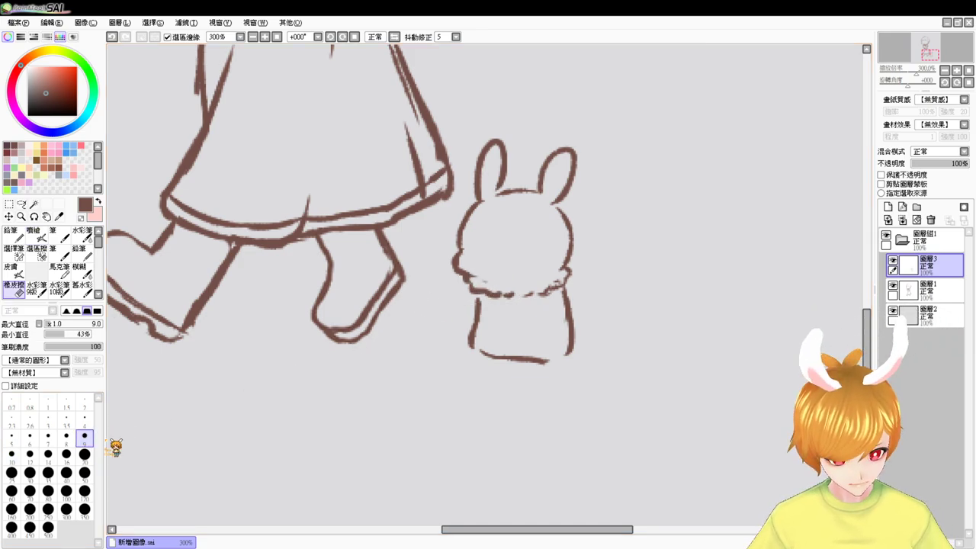
{"action": "key", "text": "b"}
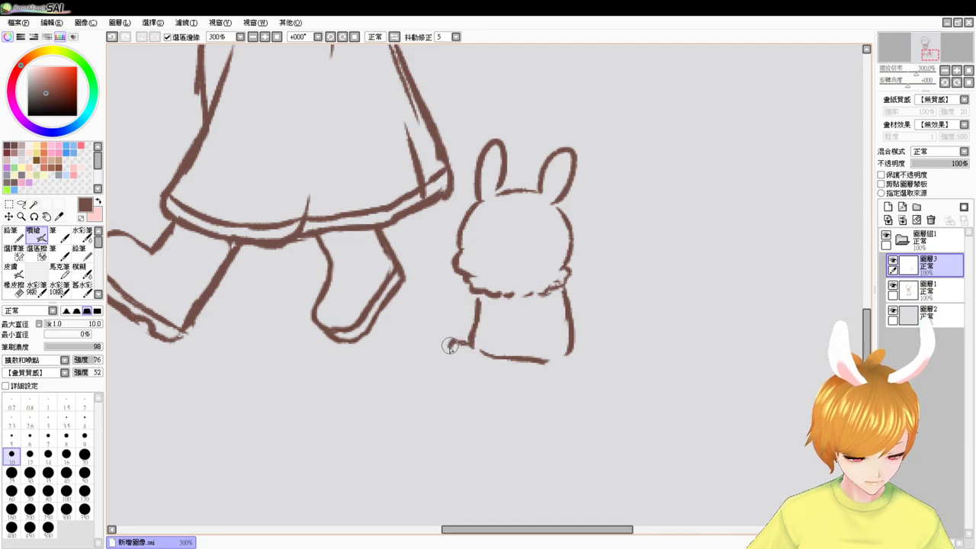
{"action": "left_click_drag", "start_coordinate": [449, 345], "coordinate": [475, 363]}
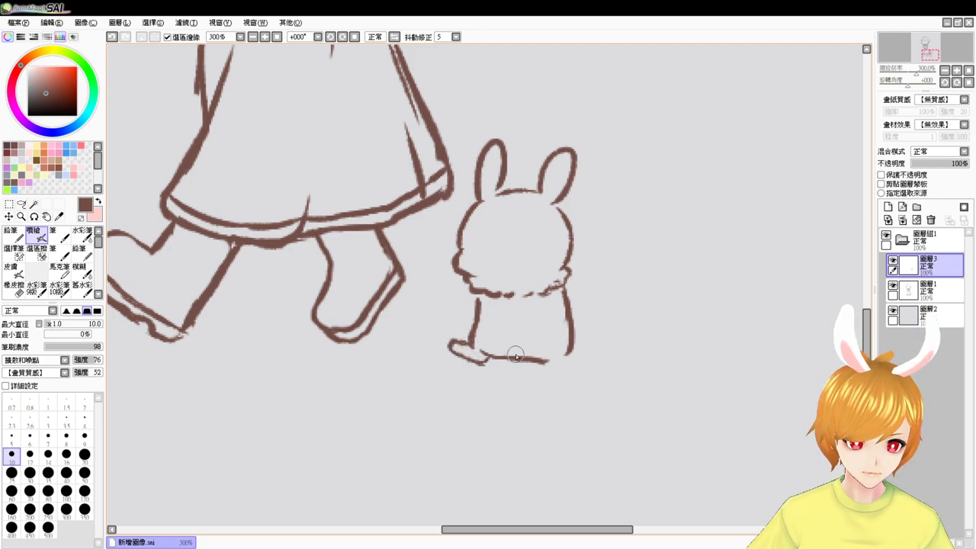
{"action": "key", "text": "ctrl+z"}
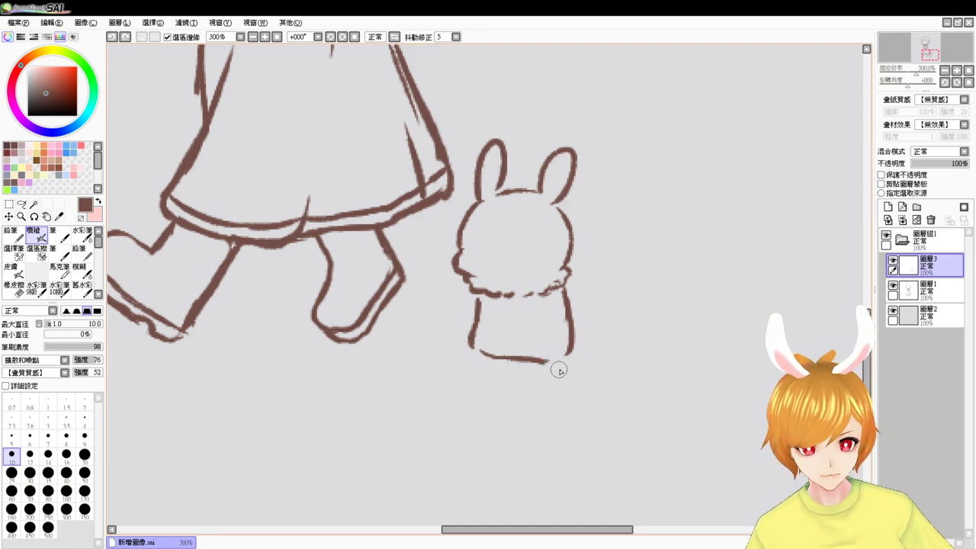
- Round off the rabbit's lower back corner and try small feet at both lower corners, clearing the feet again
{"action": "mouse_move", "coordinate": [565, 358]}
{"action": "left_mouse_down"}
{"action": "mouse_move", "coordinate": [541, 362]}
{"action": "mouse_move", "coordinate": [534, 384]}
{"action": "mouse_move", "coordinate": [563, 359]}
{"action": "left_mouse_up"}
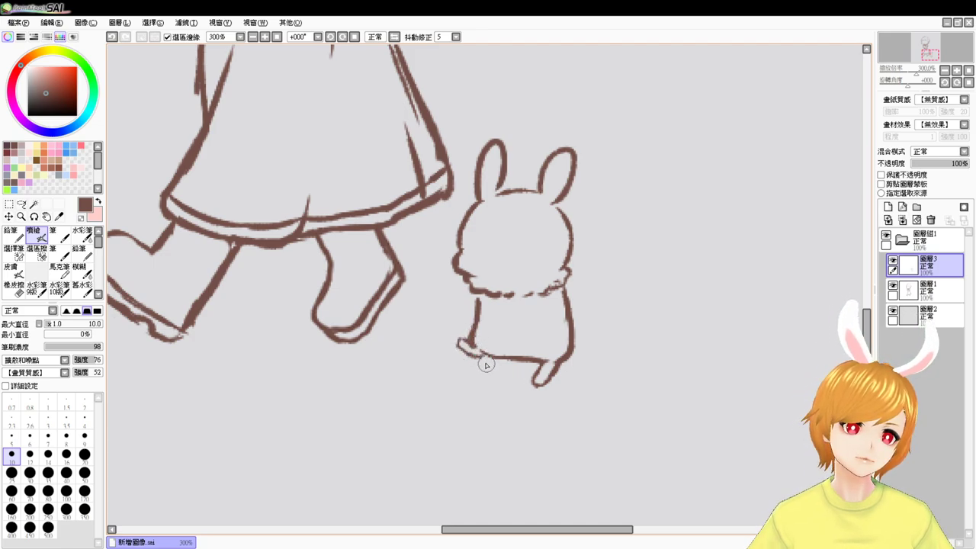
{"action": "key", "text": "ctrl+z"}
{"action": "key", "text": "ctrl+z"}
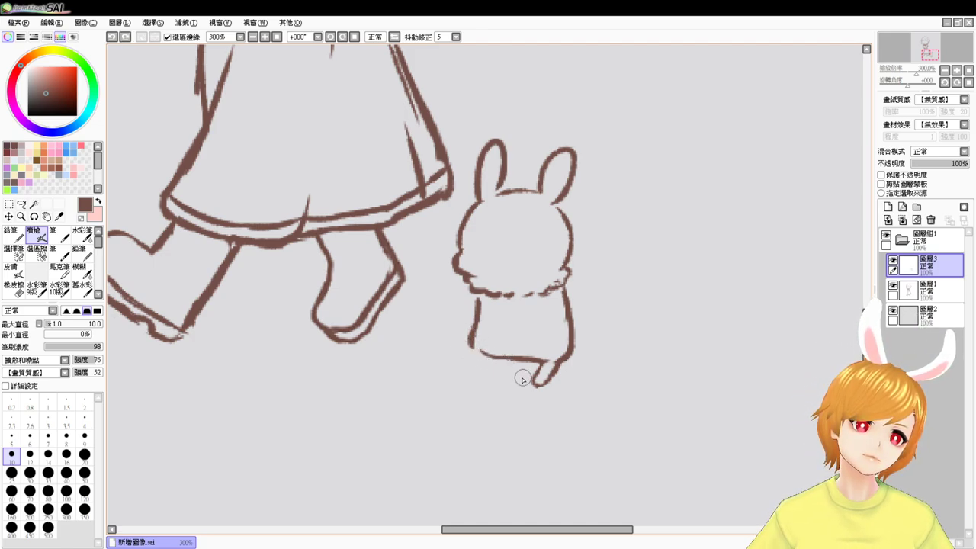
{"action": "key", "text": "e"}
{"action": "mouse_move", "coordinate": [534, 374]}
{"action": "left_mouse_down"}
{"action": "mouse_move", "coordinate": [560, 375]}
{"action": "mouse_move", "coordinate": [556, 383]}
{"action": "left_mouse_up"}
{"action": "key", "text": "b"}
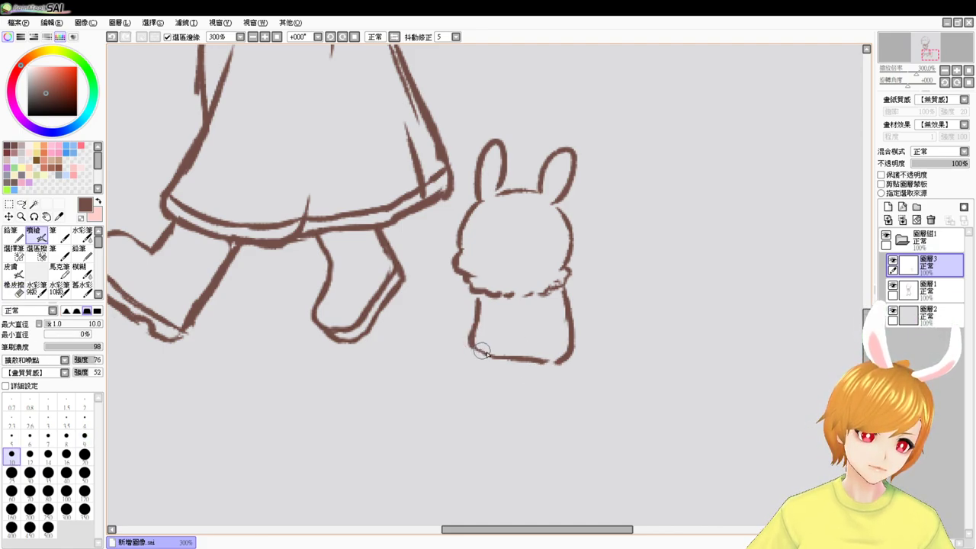
- Try a short leg stroke under the rabbit's base line and a small paw inside its body, undoing both
{"action": "left_click_drag", "start_coordinate": [488, 357], "coordinate": [488, 368]}
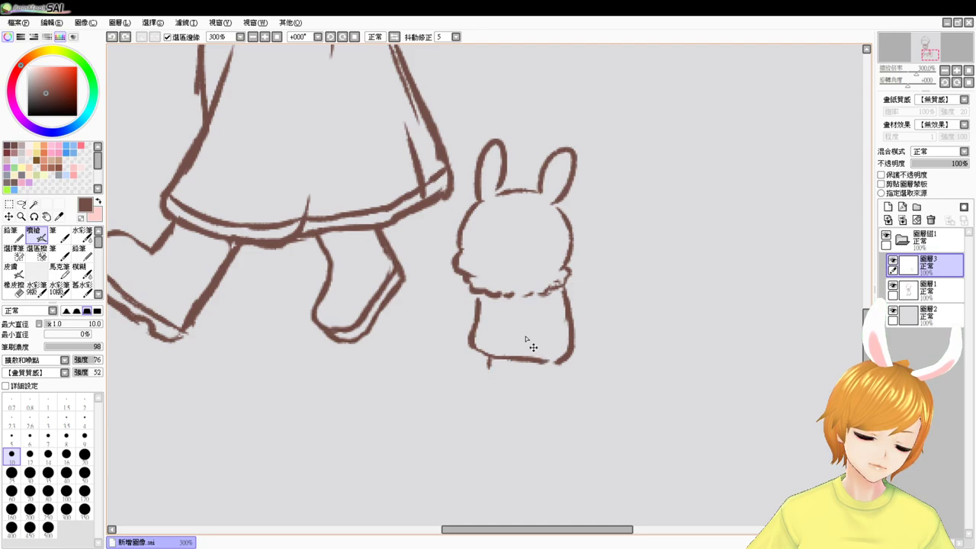
{"action": "mouse_move", "coordinate": [519, 332]}
{"action": "left_mouse_down"}
{"action": "mouse_move", "coordinate": [522, 353]}
{"action": "mouse_move", "coordinate": [531, 333]}
{"action": "mouse_move", "coordinate": [532, 349]}
{"action": "left_mouse_up"}
{"action": "key", "text": "ctrl+z"}
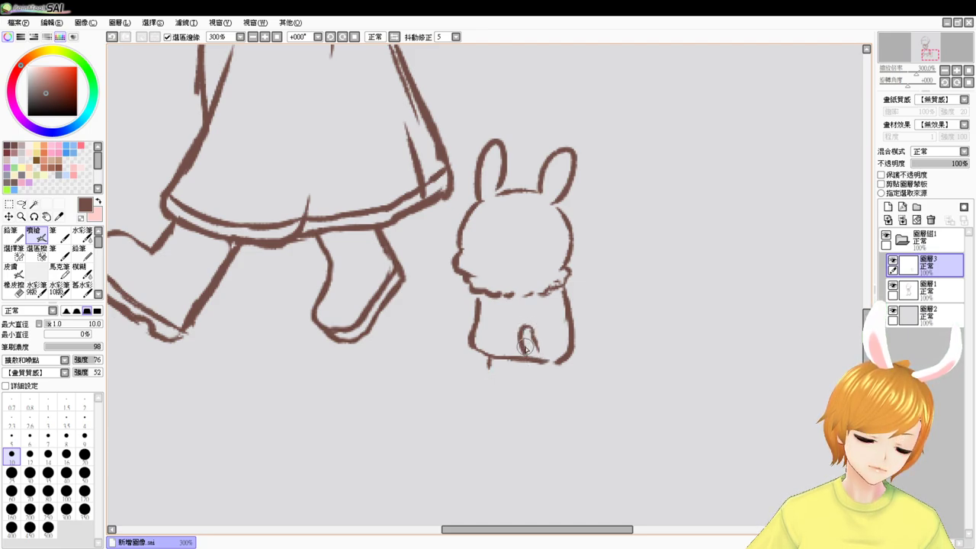
{"action": "key", "text": "ctrl+z"}
{"action": "key", "text": "ctrl+z"}
{"action": "key", "text": "ctrl+z"}
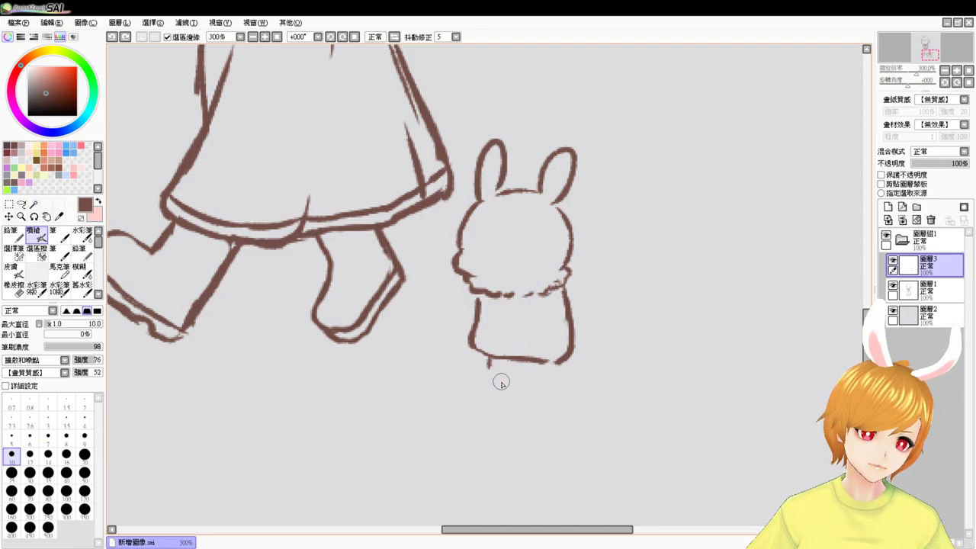
{"action": "key", "text": "ctrl+z"}
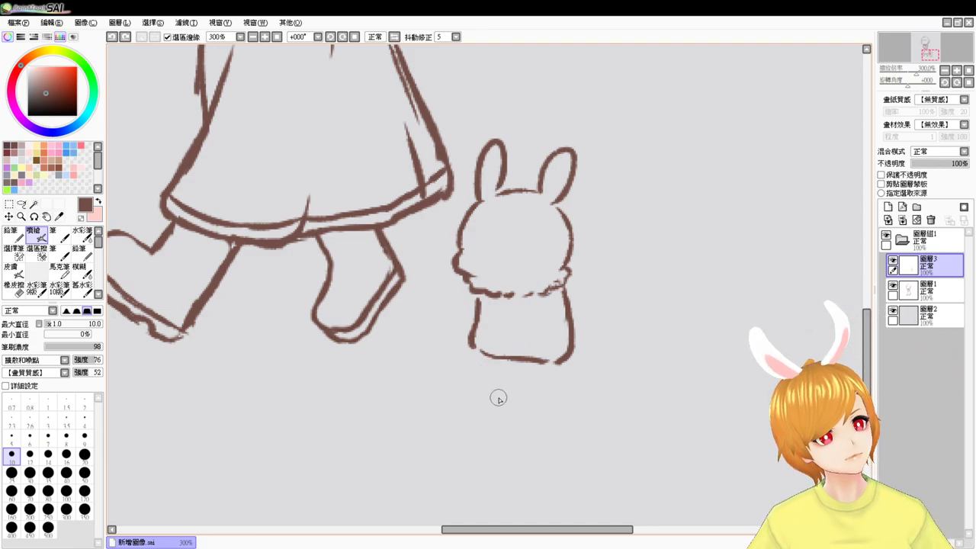
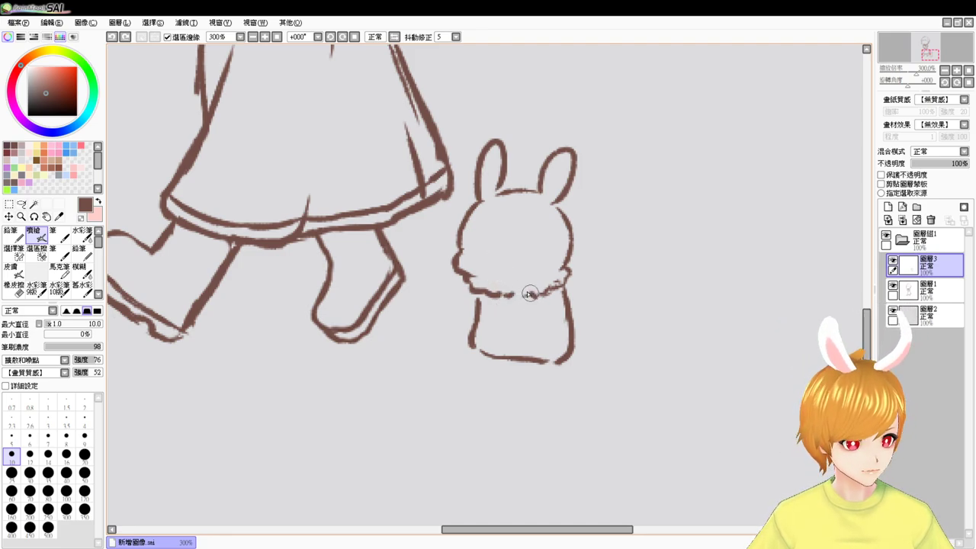
- Sketch a raised paw and arm below the rabbit's chin, and give its face two oval eyes and a Y-shaped nose
{"action": "mouse_move", "coordinate": [509, 295]}
{"action": "left_mouse_down"}
{"action": "mouse_move", "coordinate": [500, 302]}
{"action": "mouse_move", "coordinate": [534, 315]}
{"action": "left_mouse_up"}
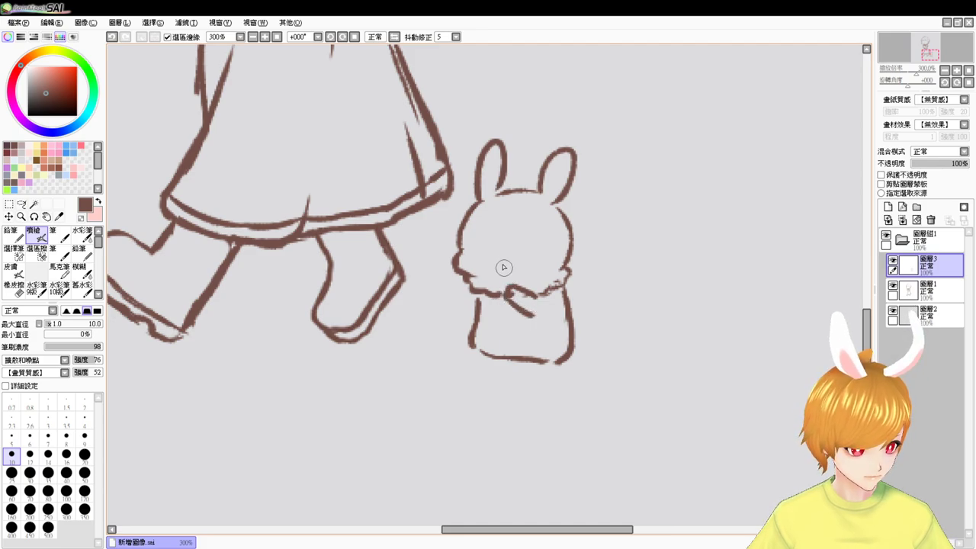
{"action": "mouse_move", "coordinate": [494, 254]}
{"action": "left_mouse_down"}
{"action": "mouse_move", "coordinate": [499, 259]}
{"action": "mouse_move", "coordinate": [477, 247]}
{"action": "mouse_move", "coordinate": [530, 251]}
{"action": "left_mouse_up"}
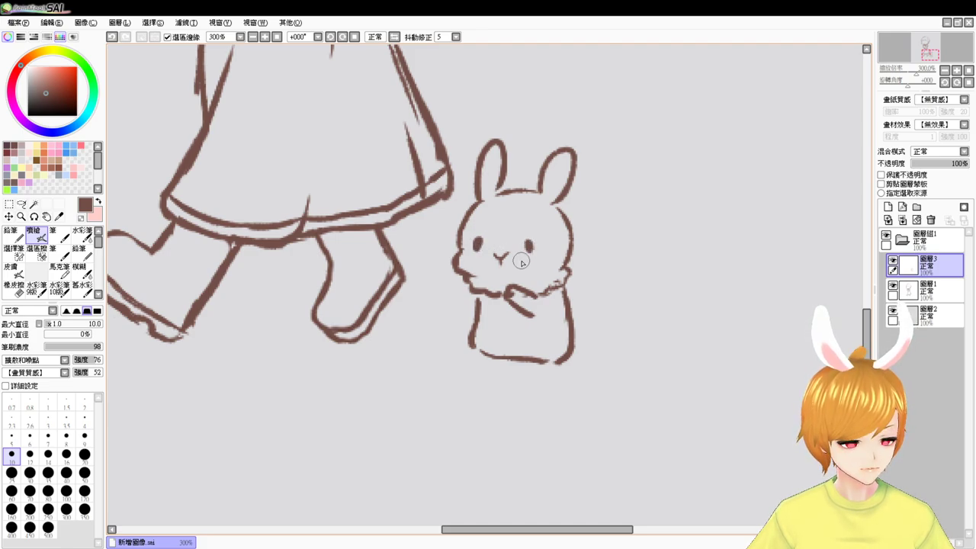
- Sketch the rabbit's feet, one leg below the back of the base line and one foot curling out at the front corner
{"action": "left_click_drag", "start_coordinate": [490, 358], "coordinate": [483, 376]}
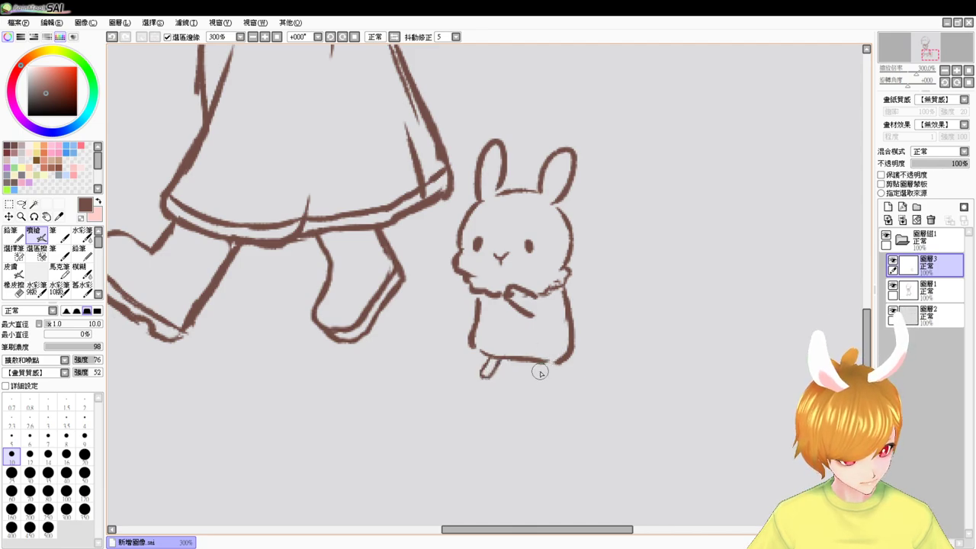
{"action": "key", "text": "ctrl+z"}
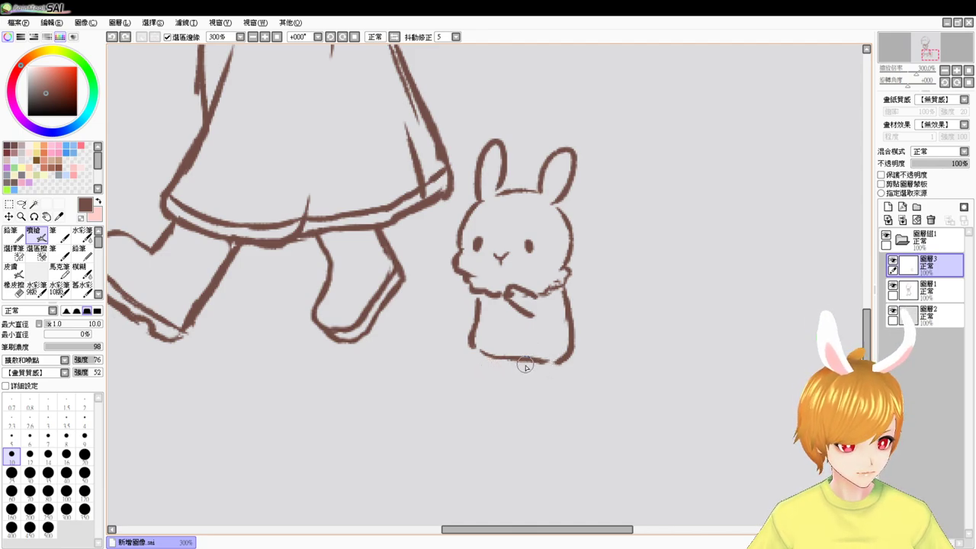
{"action": "left_click_drag", "start_coordinate": [537, 365], "coordinate": [552, 363]}
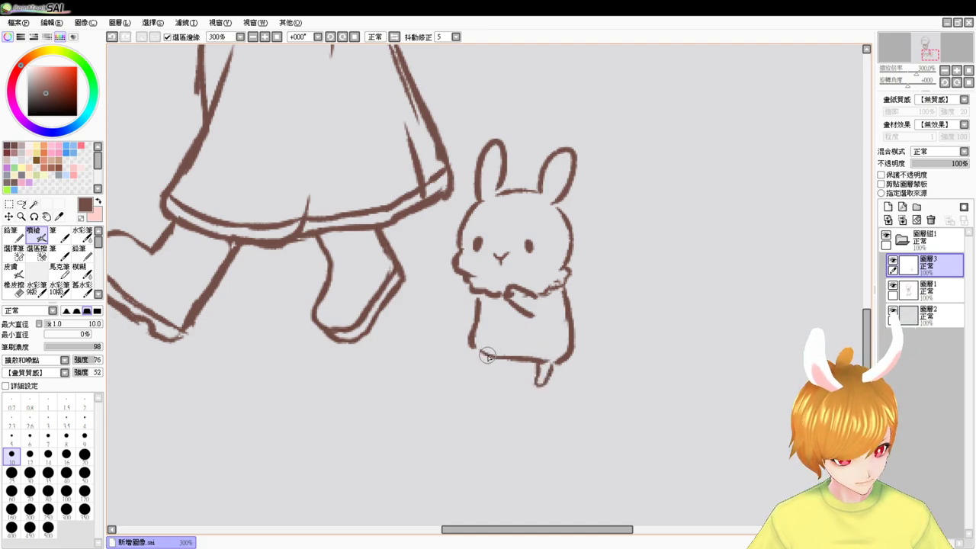
{"action": "mouse_move", "coordinate": [478, 340]}
{"action": "left_mouse_down"}
{"action": "mouse_move", "coordinate": [486, 362]}
{"action": "mouse_move", "coordinate": [462, 338]}
{"action": "mouse_move", "coordinate": [494, 358]}
{"action": "left_mouse_up"}
{"action": "key", "text": "ctrl+z"}
{"action": "key", "text": "ctrl+z"}
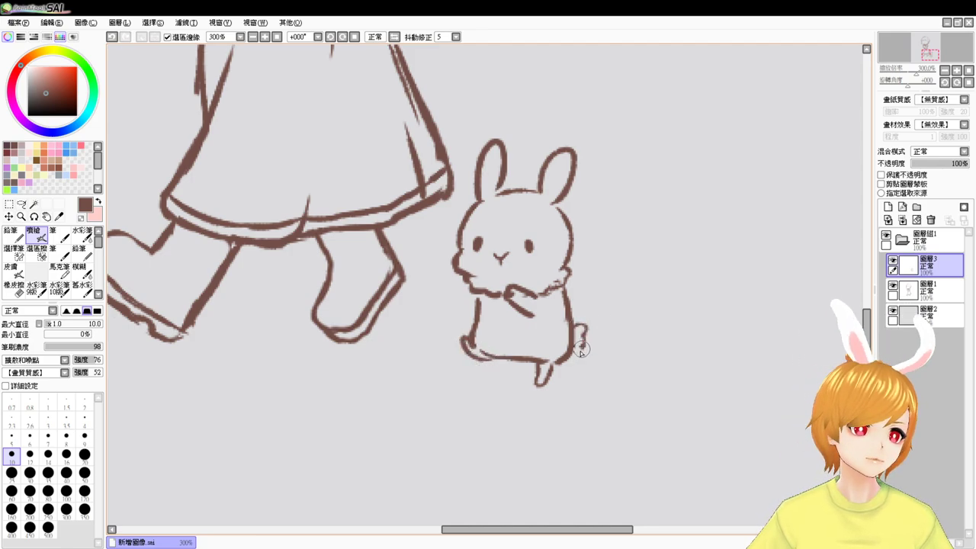
- Add a small fluffy tail at the rabbit's back and widen the lower foot, cleaning up its inner lines
{"action": "left_click_drag", "start_coordinate": [581, 349], "coordinate": [548, 379]}
{"action": "key", "text": "e"}
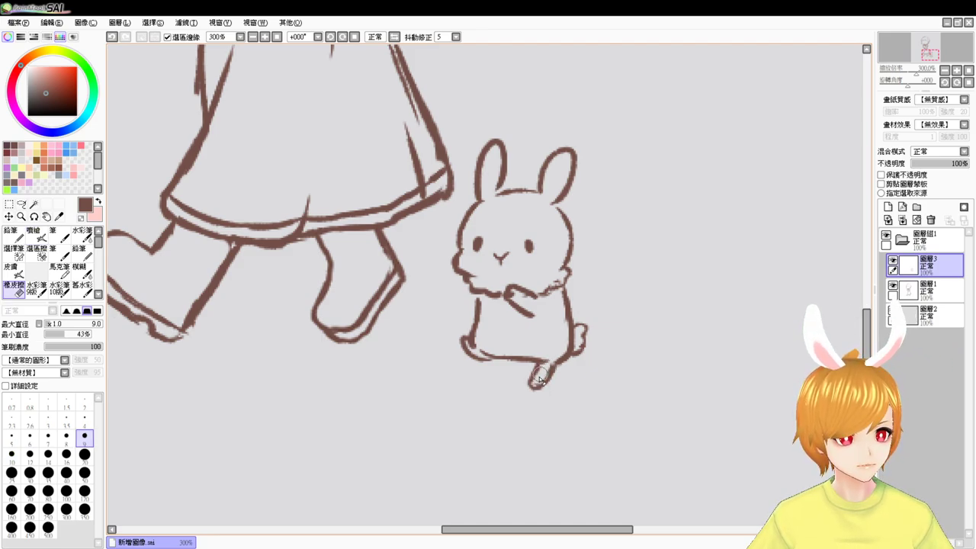
{"action": "key", "text": "e"}
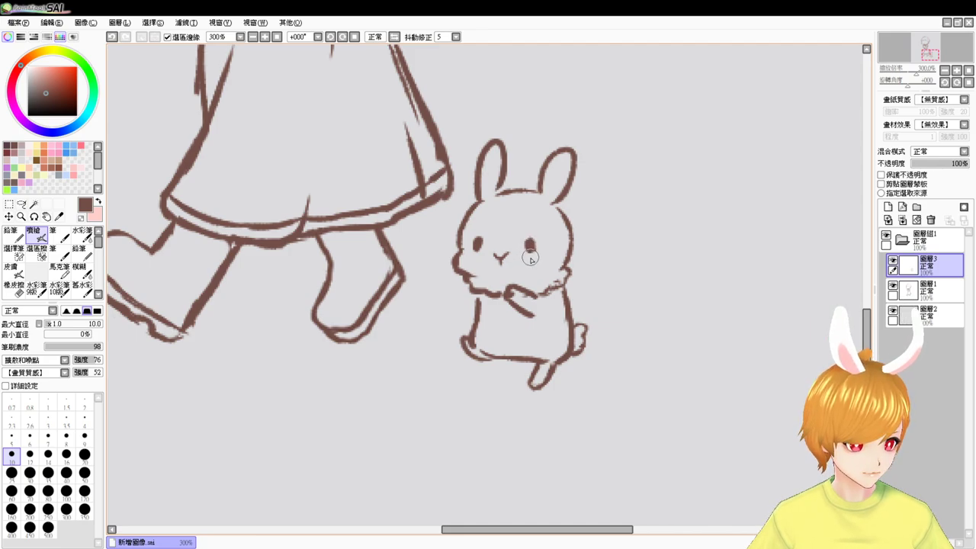
{"action": "key", "text": "ctrl+z"}
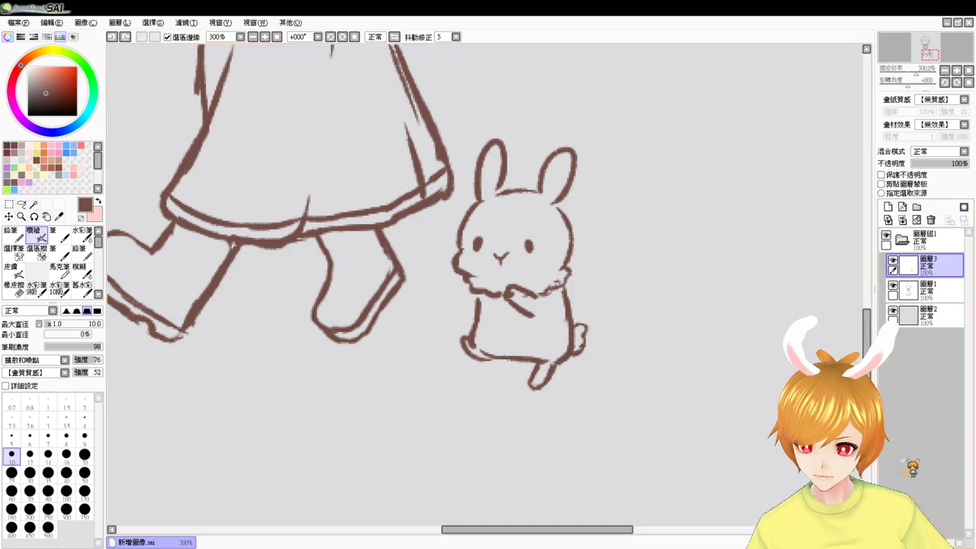
- Erase the inner lines of the rabbit's front foot and redraw it as a rounder, slightly larger shape
{"action": "left_click_drag", "start_coordinate": [866, 328], "coordinate": [866, 327]}
{"action": "key", "text": "e"}
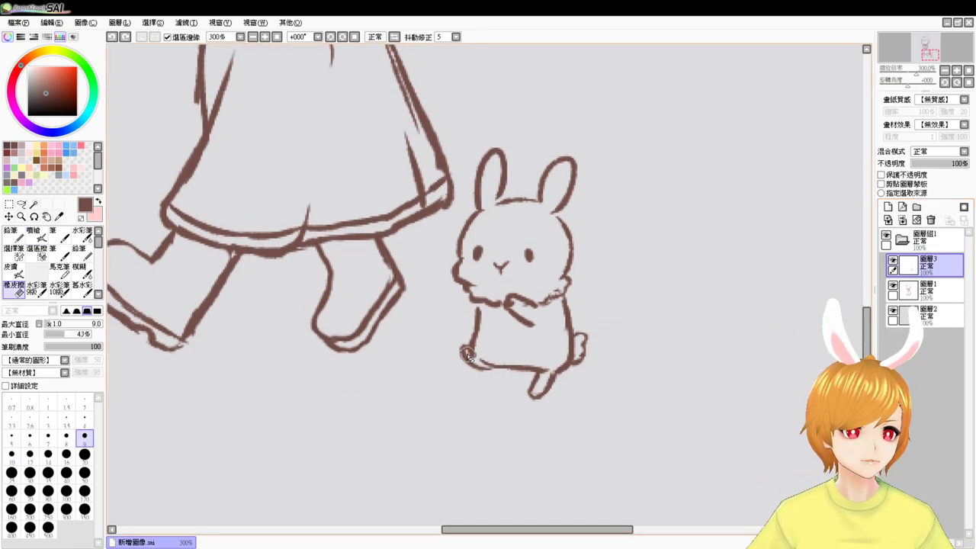
{"action": "left_click_drag", "start_coordinate": [467, 352], "coordinate": [469, 356]}
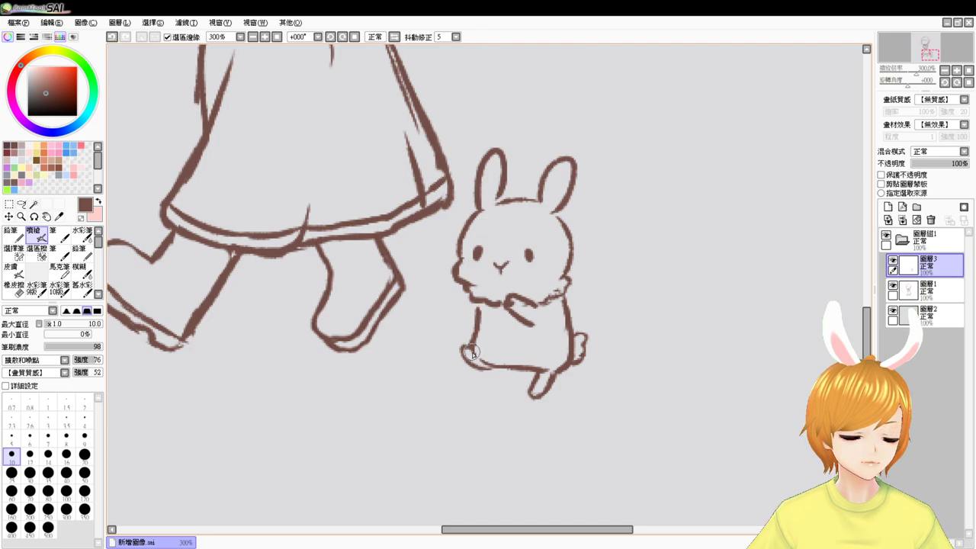
{"action": "mouse_move", "coordinate": [470, 351]}
{"action": "left_mouse_down"}
{"action": "mouse_move", "coordinate": [458, 345]}
{"action": "mouse_move", "coordinate": [462, 363]}
{"action": "mouse_move", "coordinate": [482, 367]}
{"action": "left_mouse_up"}
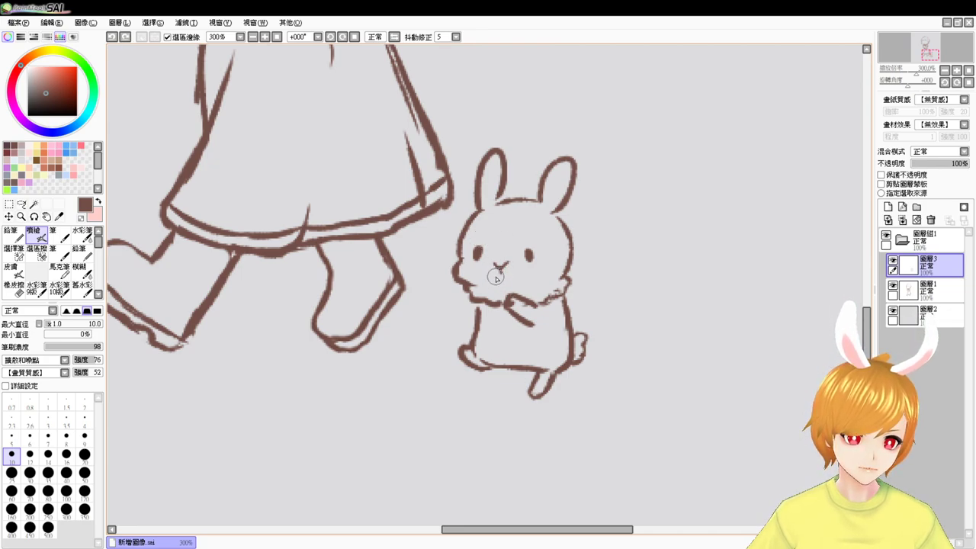
- Draw a small circle in front of the rabbit's mouth, above the raised paw
{"action": "mouse_move", "coordinate": [496, 282]}
{"action": "left_mouse_down"}
{"action": "mouse_move", "coordinate": [507, 297]}
{"action": "mouse_move", "coordinate": [495, 287]}
{"action": "mouse_move", "coordinate": [509, 296]}
{"action": "mouse_move", "coordinate": [513, 287]}
{"action": "left_mouse_up"}
{"action": "key", "text": "ctrl+z"}
{"action": "key", "text": "ctrl+z"}
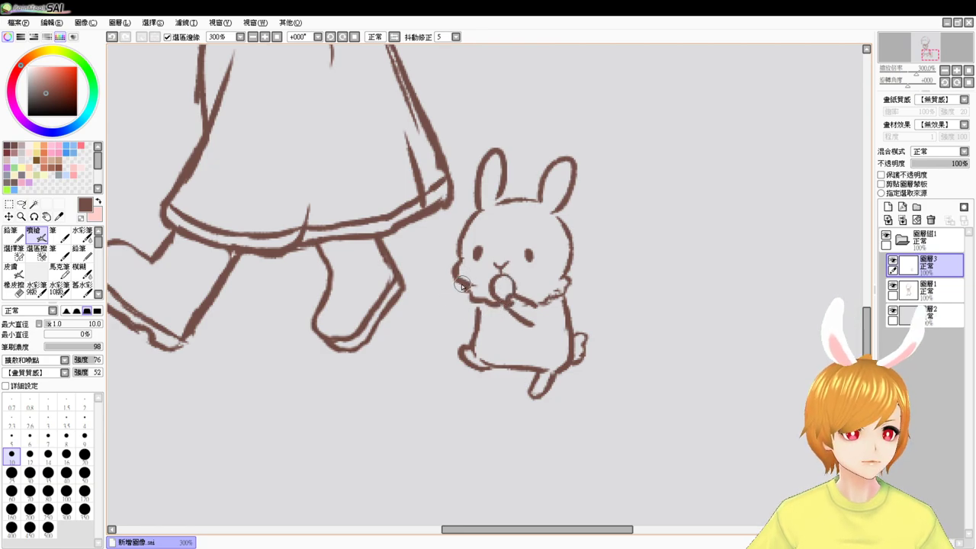
- Sketch the rabbit's other arm as a short bent limb from the front cheek down to the body, redoing unsatisfactory strokes
{"action": "mouse_move", "coordinate": [458, 273]}
{"action": "left_mouse_down"}
{"action": "mouse_move", "coordinate": [450, 280]}
{"action": "mouse_move", "coordinate": [471, 305]}
{"action": "mouse_move", "coordinate": [469, 321]}
{"action": "left_mouse_up"}
{"action": "key", "text": "ctrl+z"}
{"action": "key", "text": "ctrl+z"}
{"action": "key", "text": "ctrl+z"}
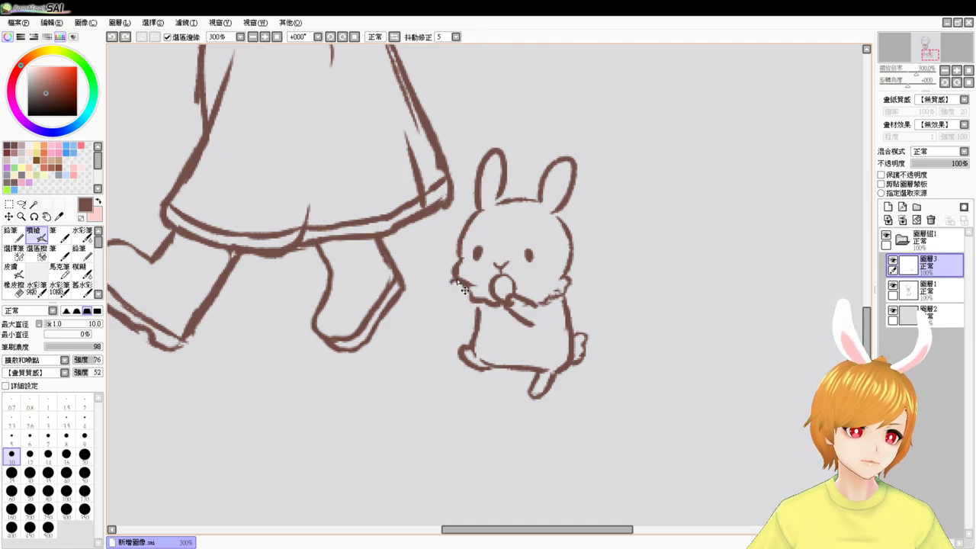
{"action": "mouse_move", "coordinate": [456, 274]}
{"action": "left_mouse_down"}
{"action": "mouse_move", "coordinate": [448, 286]}
{"action": "mouse_move", "coordinate": [474, 317]}
{"action": "left_mouse_up"}
{"action": "key", "text": "ctrl+z"}
{"action": "key", "text": "ctrl+z"}
{"action": "left_click_drag", "start_coordinate": [450, 282], "coordinate": [473, 312]}
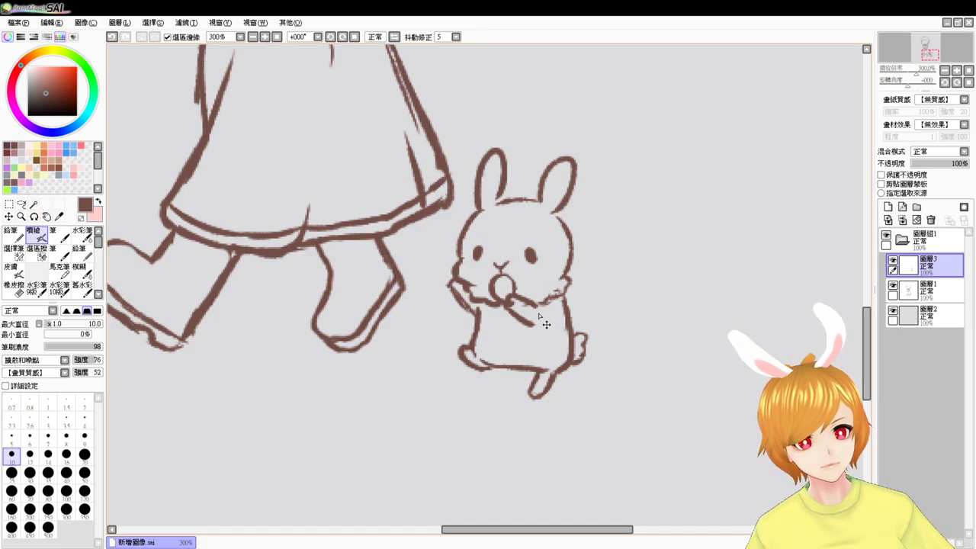
- Move the rabbit up and closer to the back hem of the skirt
{"action": "mouse_move", "coordinate": [540, 316]}
{"action": "left_mouse_down"}
{"action": "mouse_move", "coordinate": [494, 266]}
{"action": "mouse_move", "coordinate": [520, 299]}
{"action": "mouse_move", "coordinate": [529, 292]}
{"action": "left_mouse_up"}
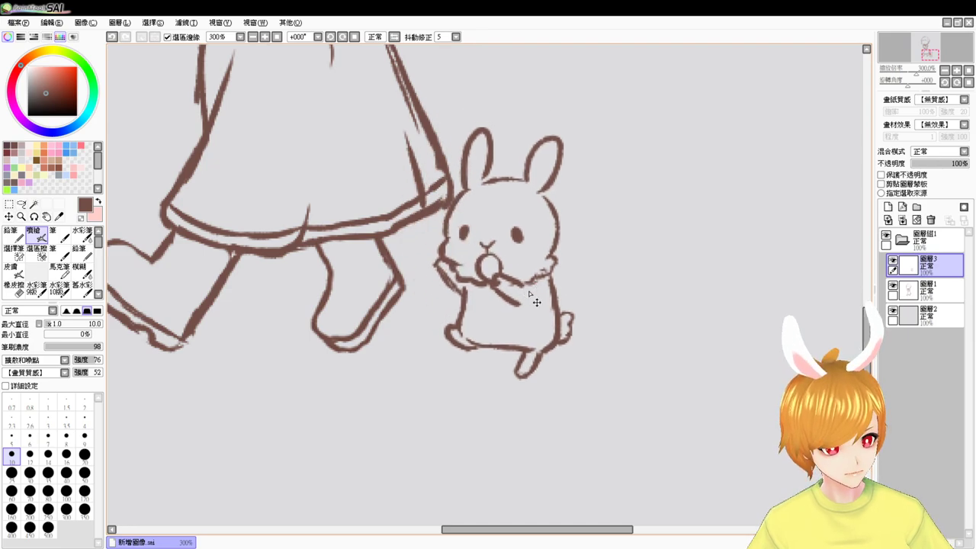
{"action": "left_click", "coordinate": [252, 37]}
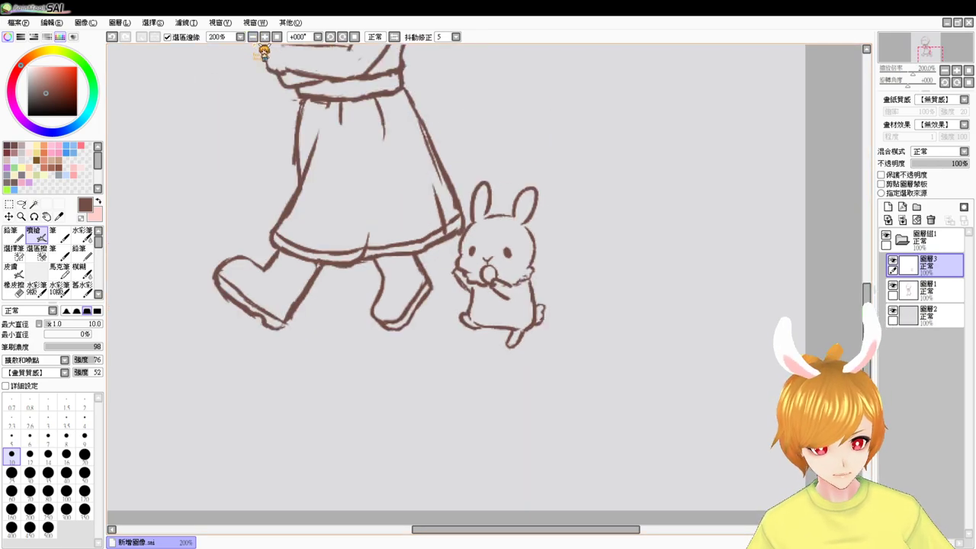
{"action": "left_click", "coordinate": [253, 37]}
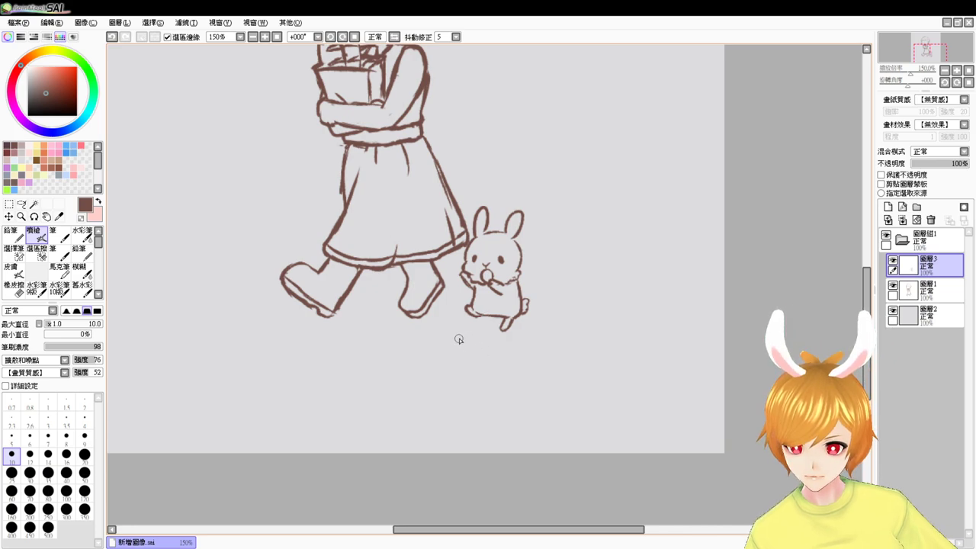
{"action": "left_click_drag", "start_coordinate": [484, 320], "coordinate": [524, 439]}
- Try enlarging the rabbit with a free transform so that it overlaps the skirt, cancelling the transform
{"action": "key", "text": "ctrl+t"}
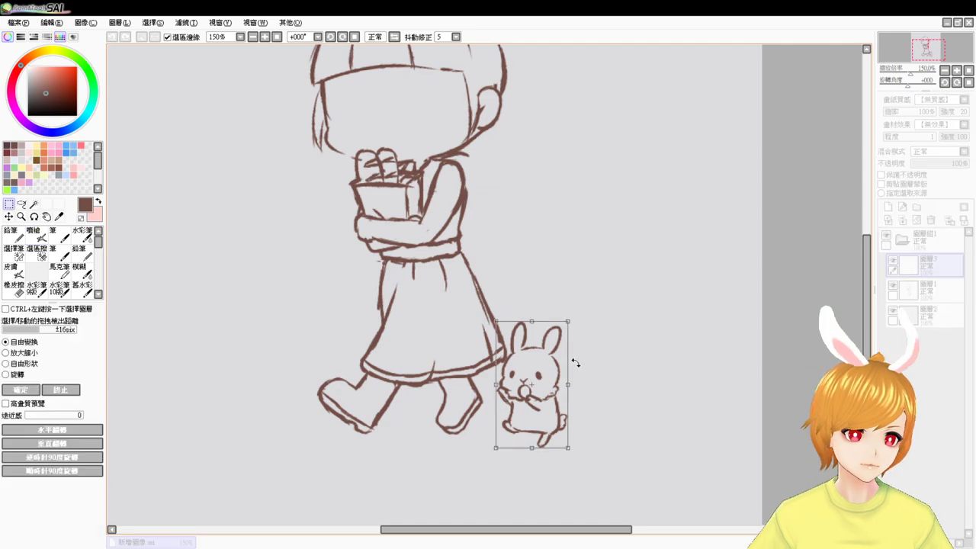
{"action": "left_click_drag", "start_coordinate": [498, 316], "coordinate": [465, 285]}
{"action": "left_click_drag", "start_coordinate": [531, 343], "coordinate": [526, 337]}
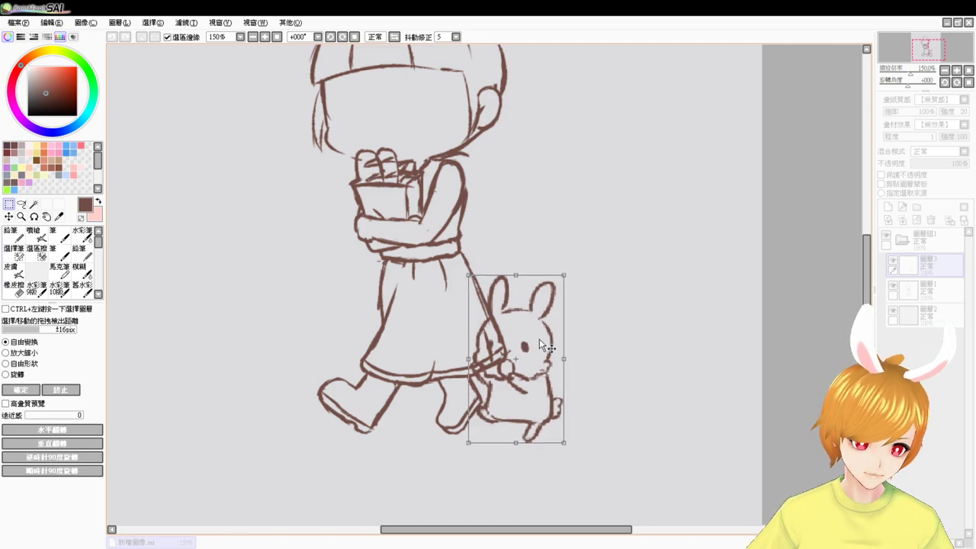
{"action": "key", "text": "Escape"}
- Shift the rabbit toward the character and enlarge it slightly with a free transform so its head overlaps the skirt hem
{"action": "key", "text": "v"}
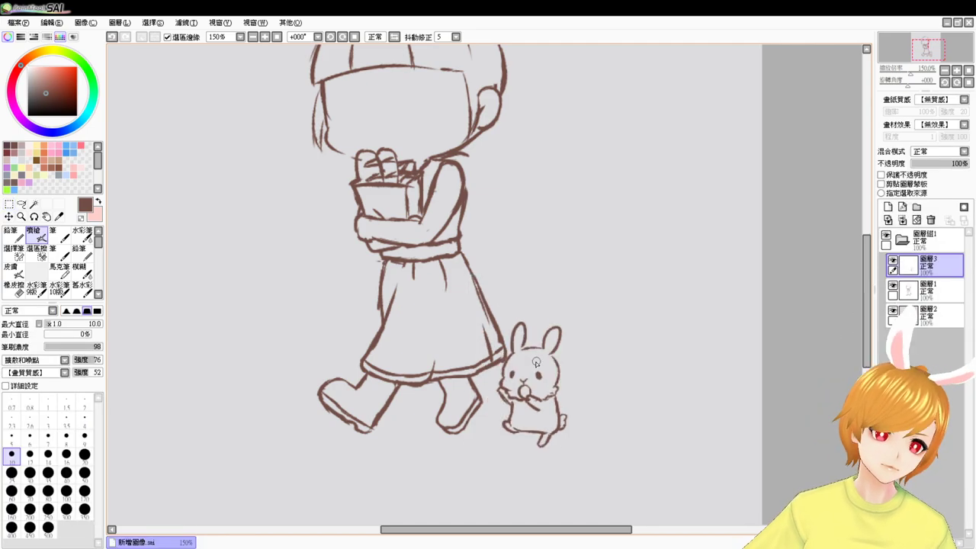
{"action": "mouse_move", "coordinate": [546, 388]}
{"action": "left_mouse_down"}
{"action": "mouse_move", "coordinate": [534, 367]}
{"action": "mouse_move", "coordinate": [543, 358]}
{"action": "mouse_move", "coordinate": [535, 385]}
{"action": "mouse_move", "coordinate": [533, 373]}
{"action": "mouse_move", "coordinate": [520, 380]}
{"action": "mouse_move", "coordinate": [551, 349]}
{"action": "mouse_move", "coordinate": [540, 376]}
{"action": "left_mouse_up"}
{"action": "key", "text": "ctrl+t"}
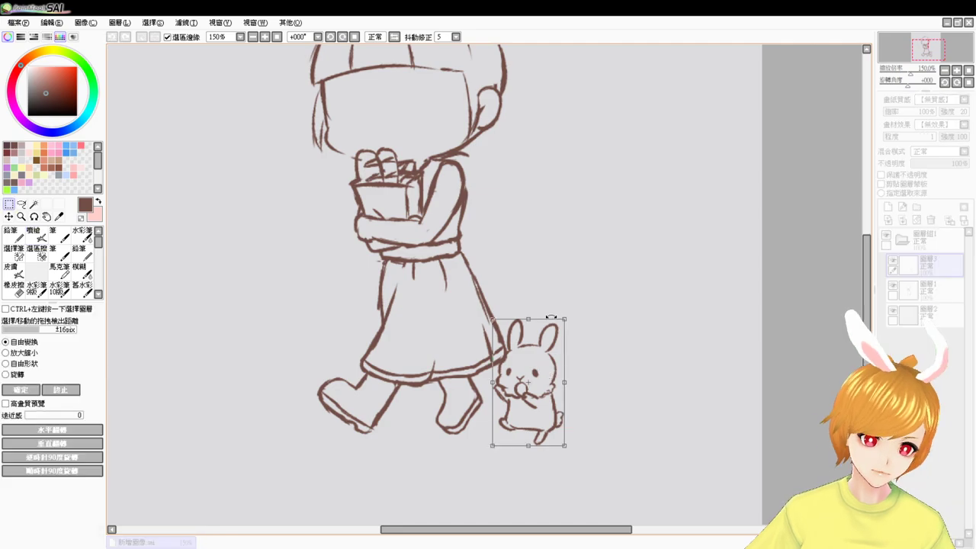
{"action": "mouse_move", "coordinate": [565, 319]}
{"action": "left_mouse_down"}
{"action": "mouse_move", "coordinate": [574, 304]}
{"action": "mouse_move", "coordinate": [533, 334]}
{"action": "left_mouse_up"}
{"action": "key", "text": "Return"}
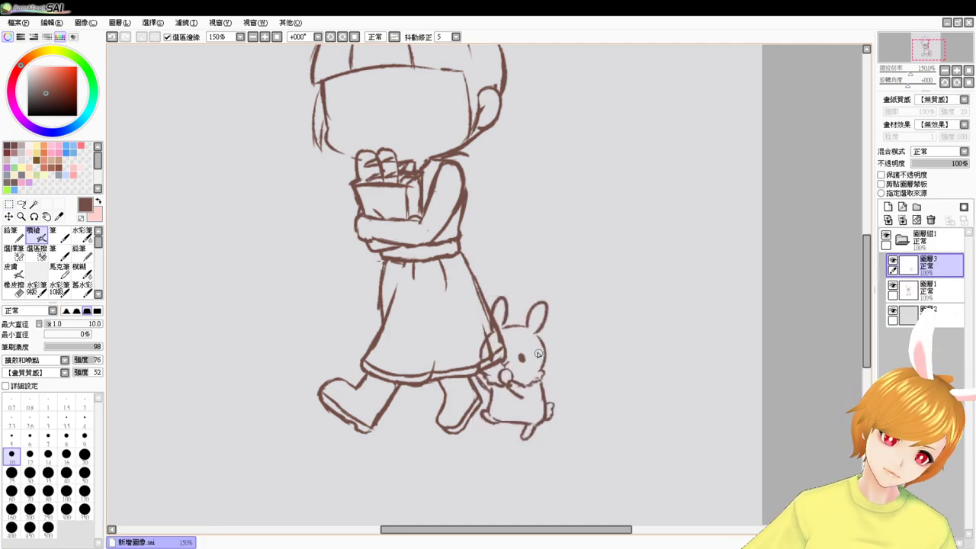
- Erase the skirt and hem lines that cross the rabbit's head and face on the character sketch layer
{"action": "left_click", "coordinate": [935, 298]}
{"action": "key", "text": "e"}
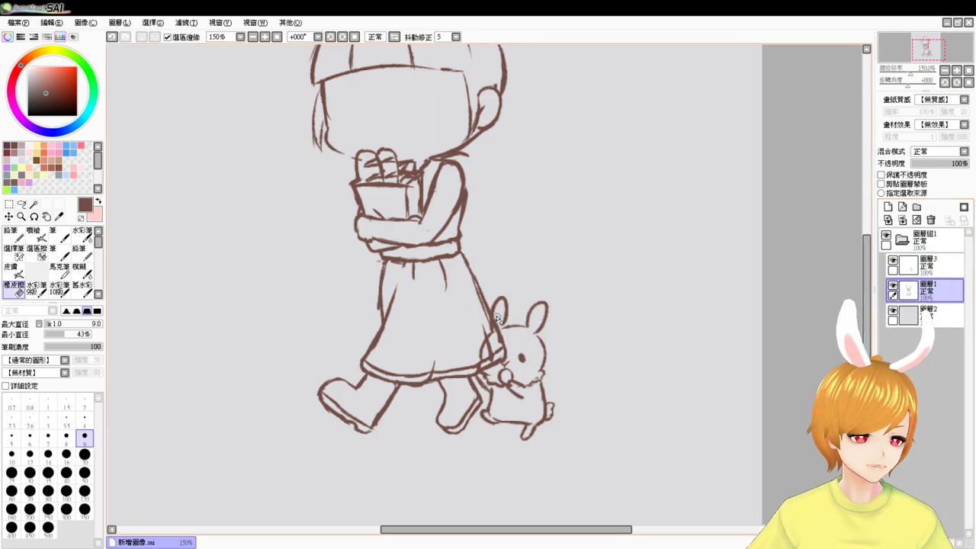
{"action": "mouse_move", "coordinate": [495, 324]}
{"action": "left_mouse_down"}
{"action": "mouse_move", "coordinate": [501, 349]}
{"action": "mouse_move", "coordinate": [485, 370]}
{"action": "left_mouse_up"}
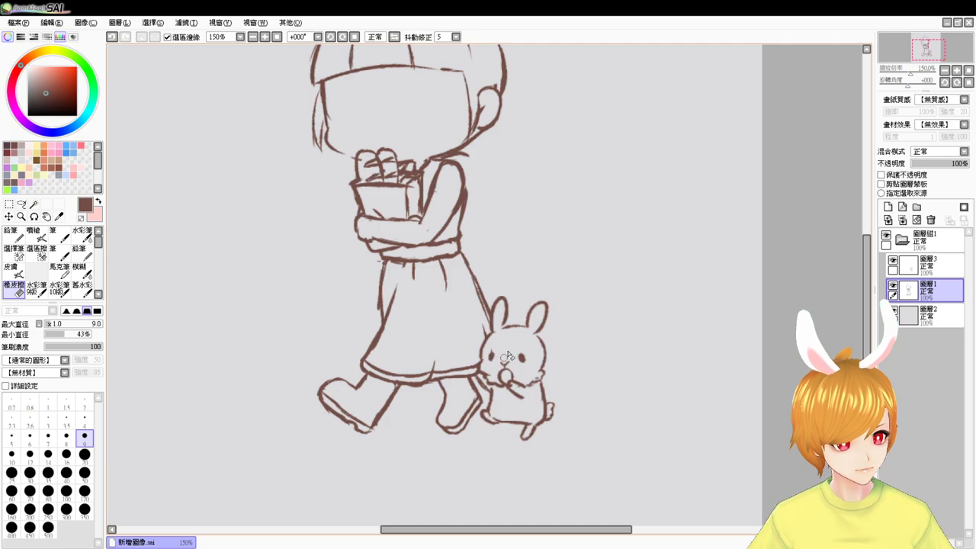
{"action": "key", "text": "v"}
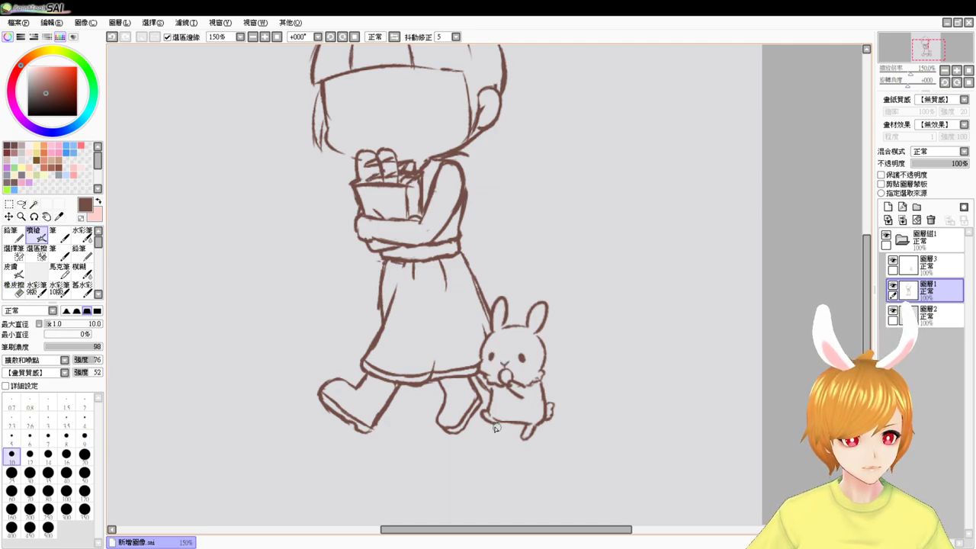
- Rework the back end of the skirt hem beside the rabbit's cheek, adding a short fold stroke and redoing unsatisfactory lines
{"action": "scroll", "coordinate": [494, 428], "scroll_direction": "up", "scroll_amount": 2}
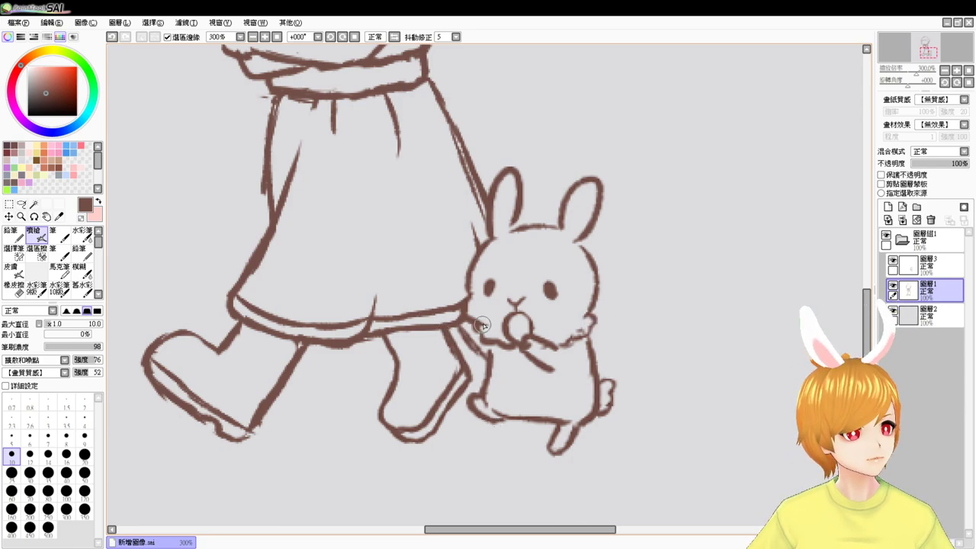
{"action": "key", "text": "e"}
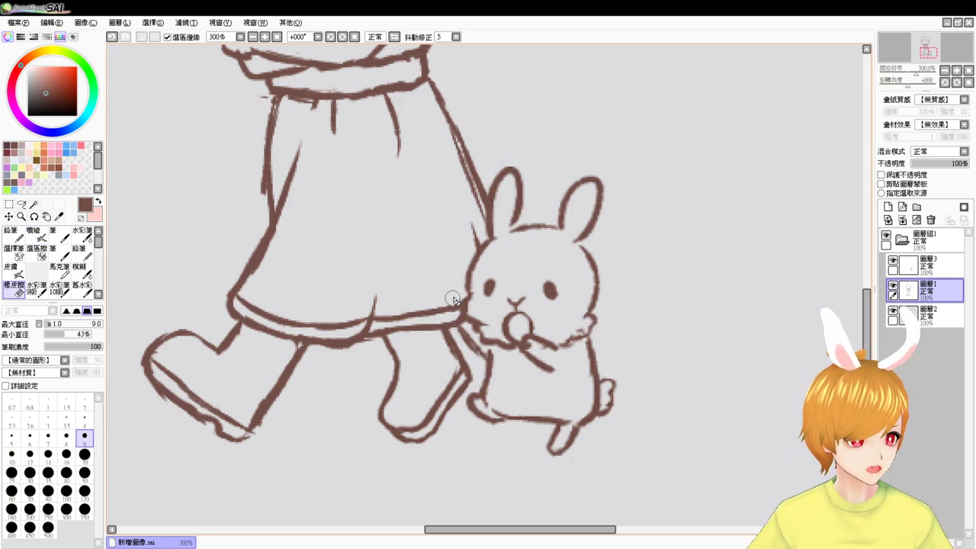
{"action": "left_click_drag", "start_coordinate": [456, 302], "coordinate": [460, 299]}
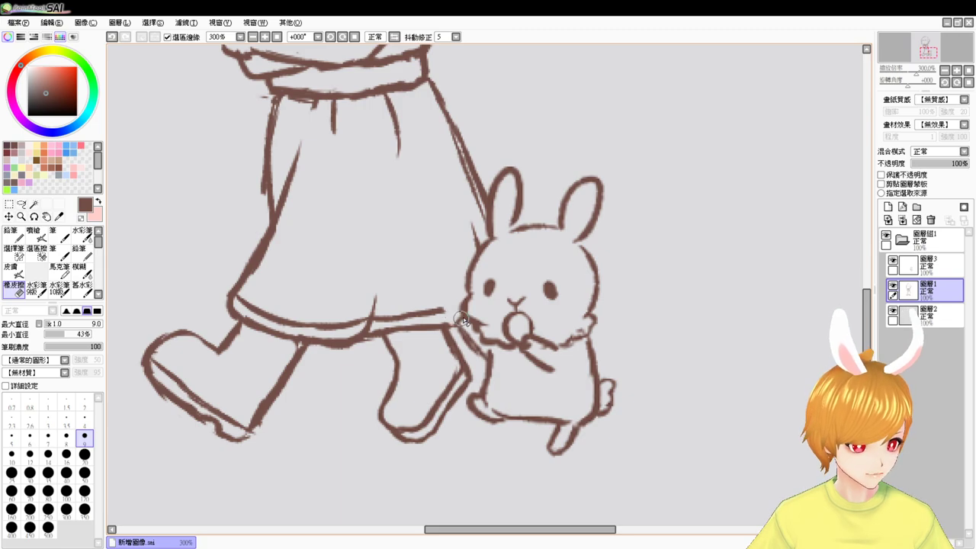
{"action": "key", "text": "v"}
{"action": "key", "text": "ctrl+z"}
{"action": "mouse_move", "coordinate": [436, 298]}
{"action": "left_mouse_down"}
{"action": "mouse_move", "coordinate": [452, 327]}
{"action": "mouse_move", "coordinate": [449, 301]}
{"action": "mouse_move", "coordinate": [458, 304]}
{"action": "mouse_move", "coordinate": [443, 314]}
{"action": "mouse_move", "coordinate": [470, 306]}
{"action": "left_mouse_up"}
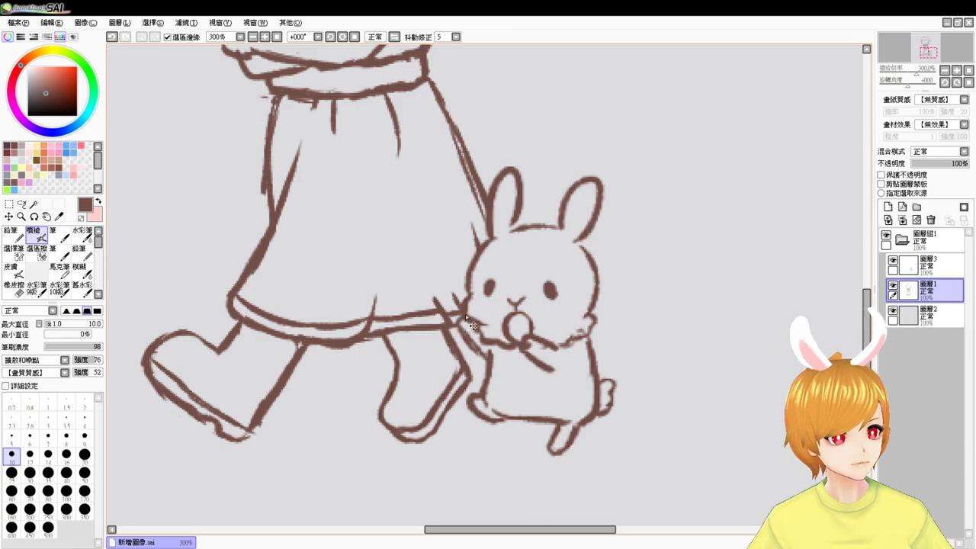
{"action": "key", "text": "ctrl+z"}
{"action": "key", "text": "ctrl+z"}
{"action": "left_click_drag", "start_coordinate": [431, 301], "coordinate": [452, 324]}
{"action": "key", "text": "ctrl+z"}
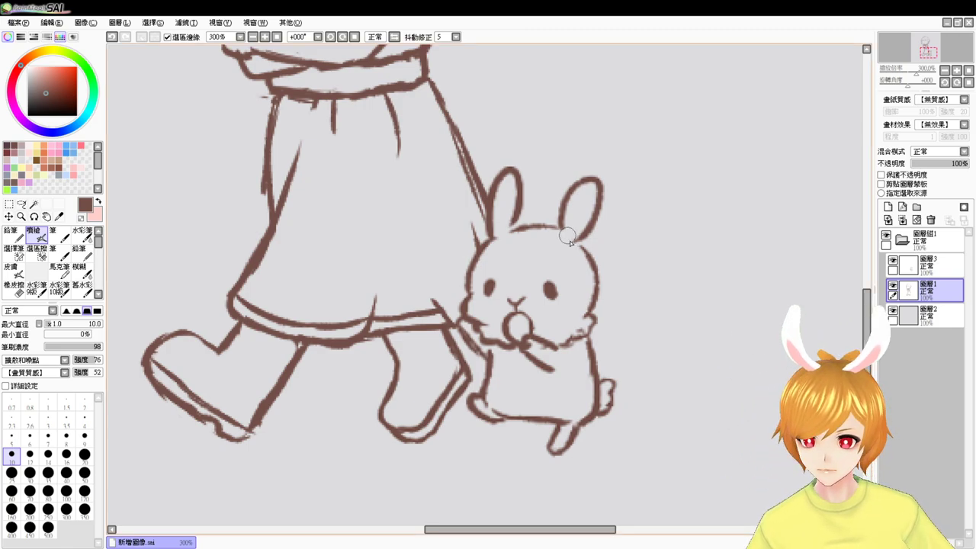
- Draw a short curved marking beneath the rabbit's front eye
{"action": "left_click_drag", "start_coordinate": [589, 296], "coordinate": [596, 311]}
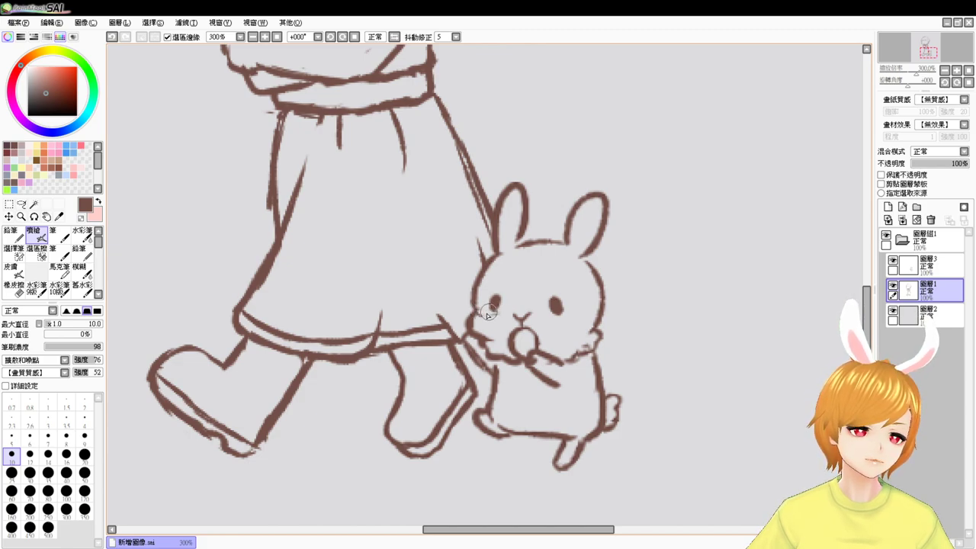
{"action": "key", "text": "ctrl+z"}
{"action": "left_click_drag", "start_coordinate": [479, 316], "coordinate": [493, 319]}
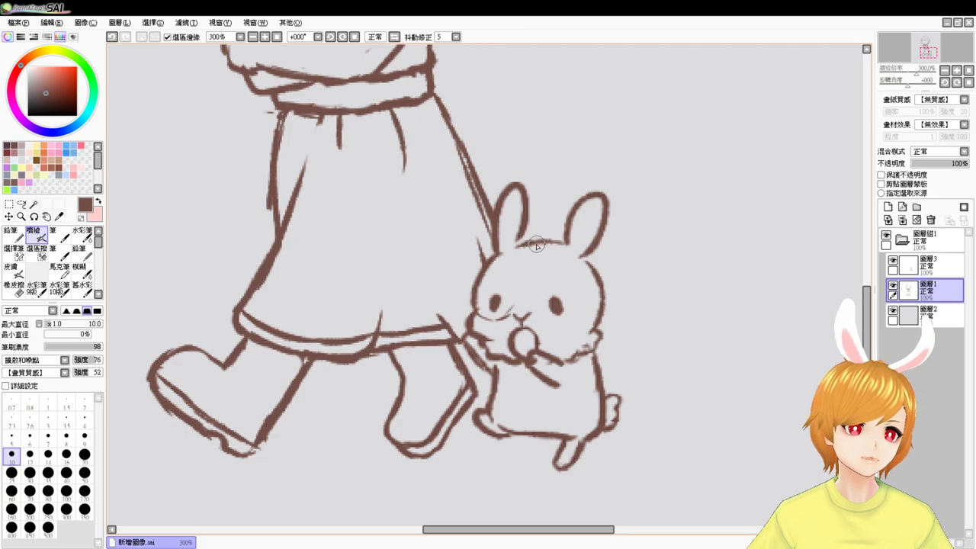
- Merge the rabbit layer down into the character sketch layer
{"action": "key", "text": "e"}
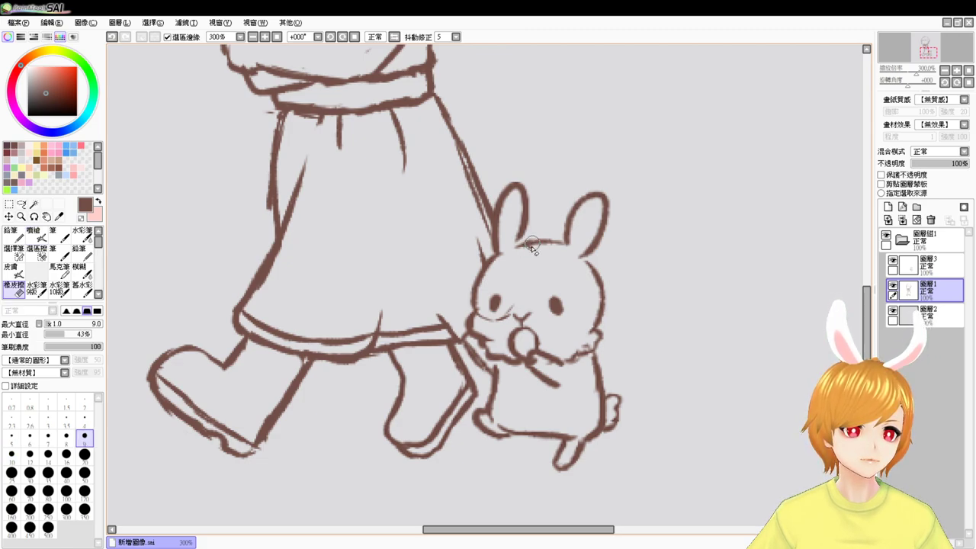
{"action": "left_click", "coordinate": [924, 263]}
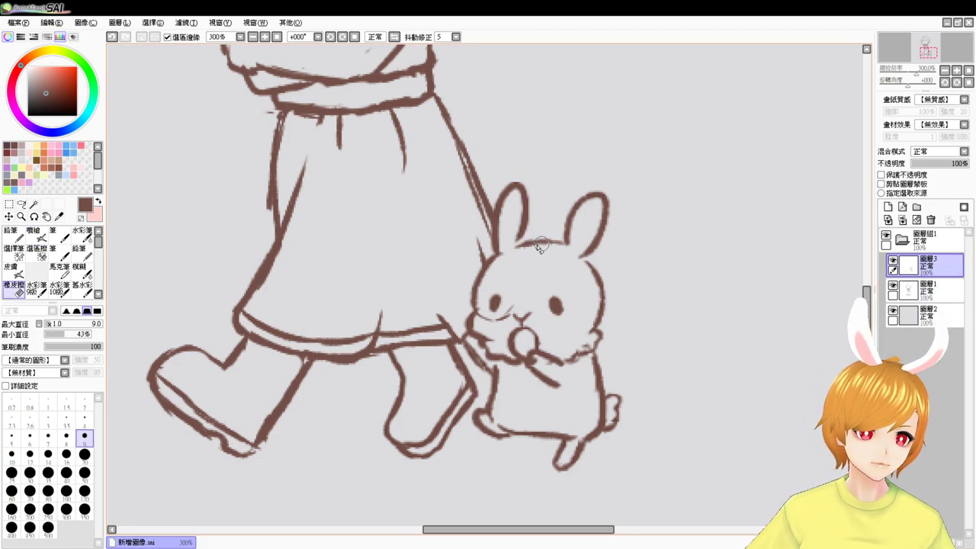
{"action": "key", "text": "b"}
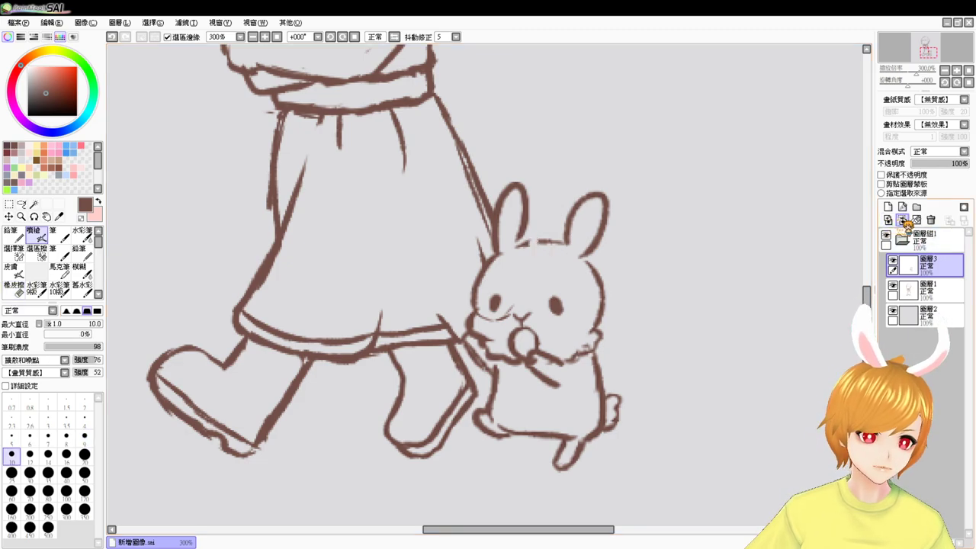
{"action": "left_click", "coordinate": [903, 220]}
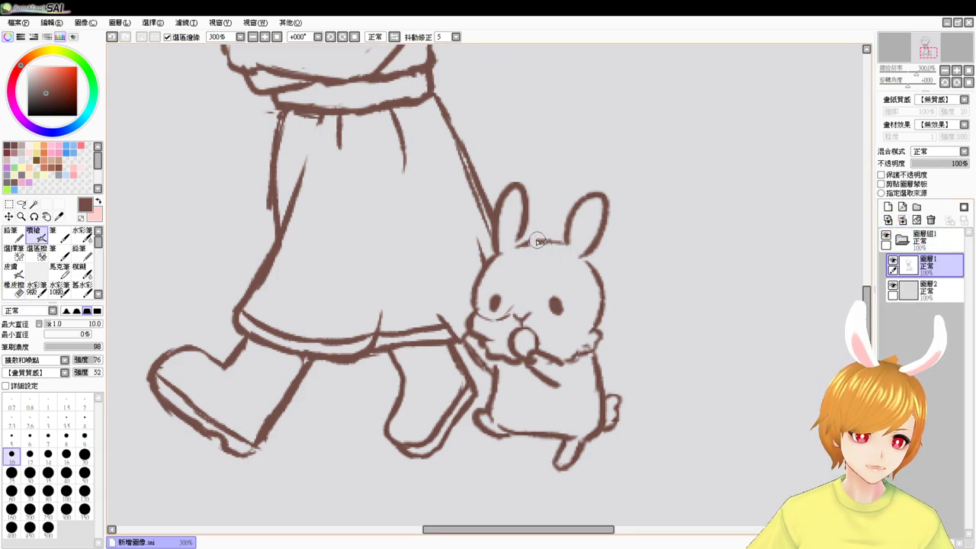
- Add a small fur tuft on top of the rabbit's head and curved face markings running down around both eyes
{"action": "key", "text": "ctrl+z"}
{"action": "left_click_drag", "start_coordinate": [540, 238], "coordinate": [533, 247]}
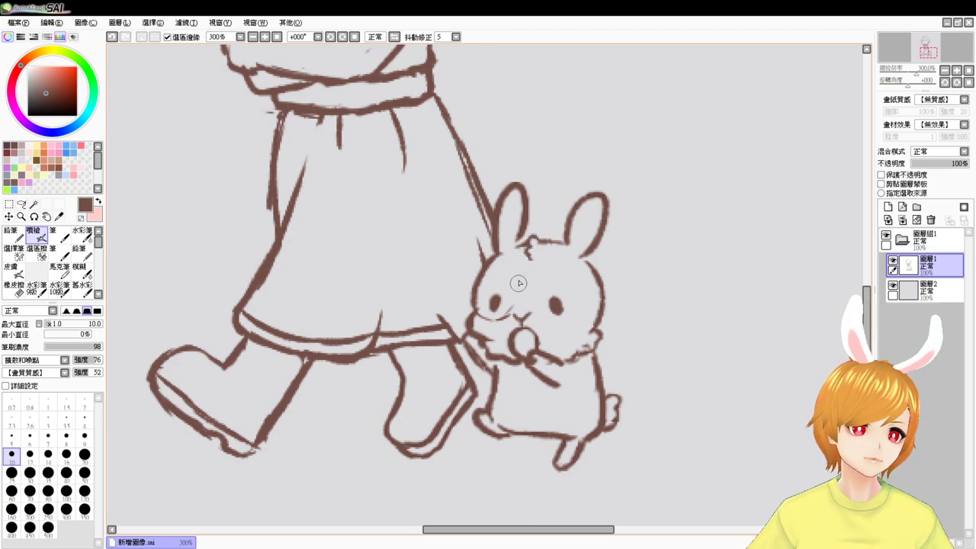
{"action": "key", "text": "ctrl+z"}
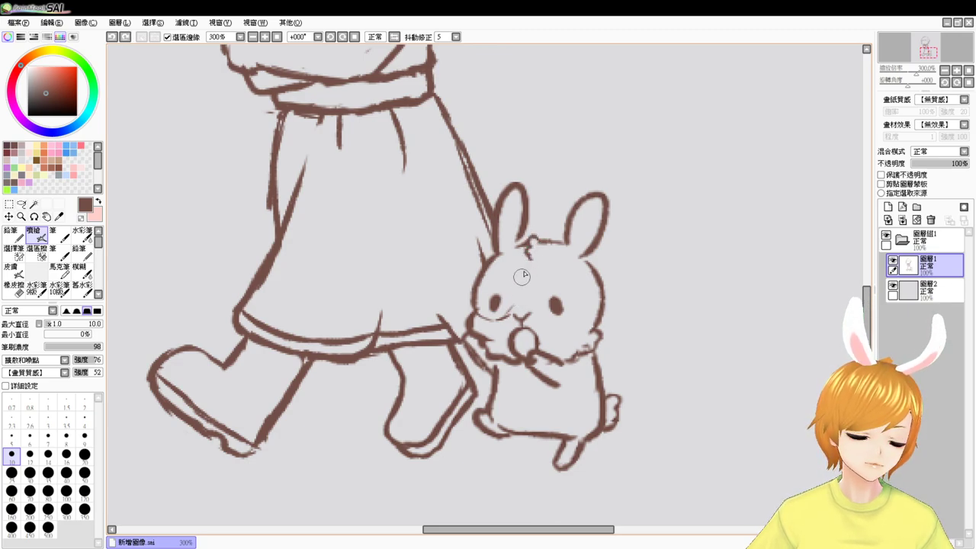
{"action": "left_click_drag", "start_coordinate": [527, 267], "coordinate": [512, 301]}
{"action": "left_click_drag", "start_coordinate": [538, 269], "coordinate": [540, 299]}
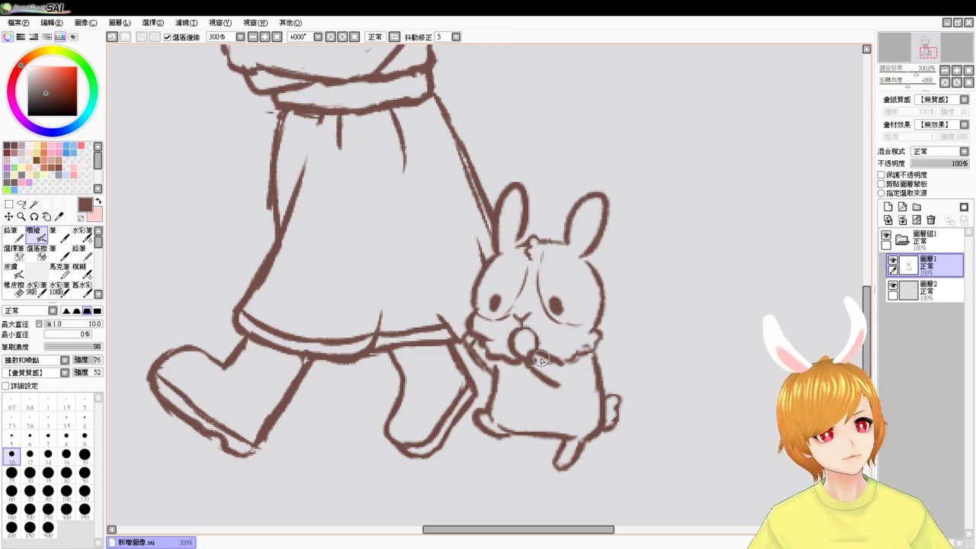
- Draw small paw markings on the end of the rabbit's raised arm and on both of its feet
{"action": "key", "text": "e"}
{"action": "key", "text": "b"}
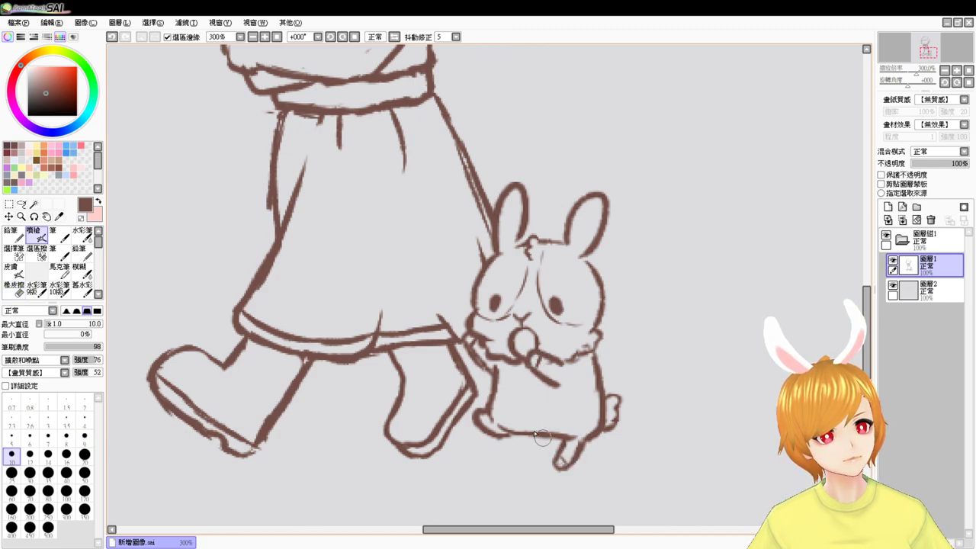
{"action": "key", "text": "e"}
{"action": "key", "text": "v"}
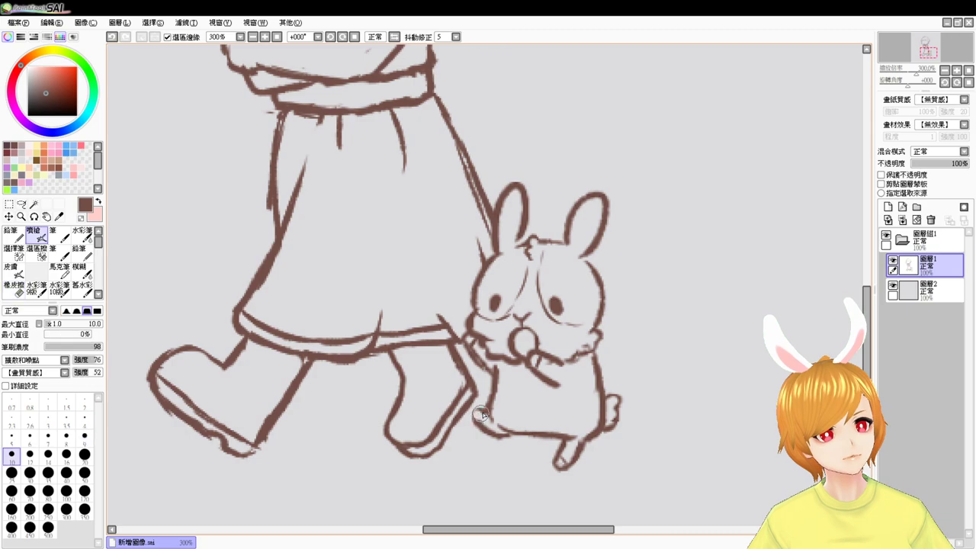
{"action": "mouse_move", "coordinate": [473, 412]}
{"action": "left_mouse_down"}
{"action": "mouse_move", "coordinate": [482, 415]}
{"action": "mouse_move", "coordinate": [477, 426]}
{"action": "left_mouse_up"}
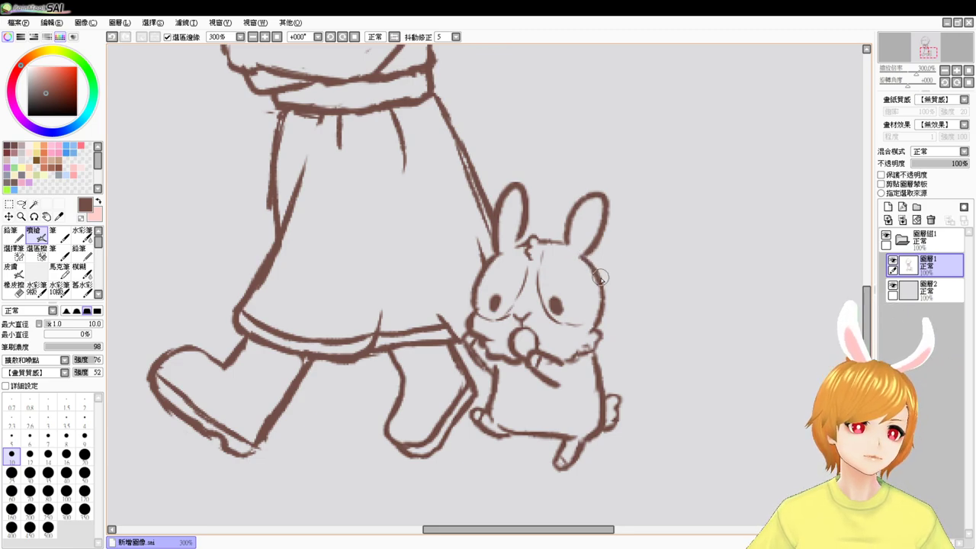
- Clean up the overlapping lines where the rabbit's front arm meets the character's back leg below the hem
{"action": "key", "text": "e"}
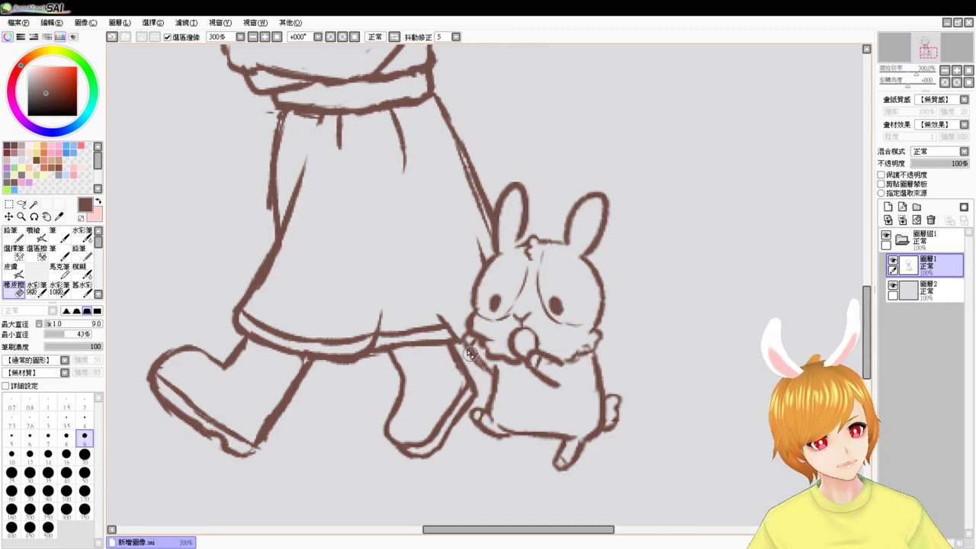
{"action": "left_click_drag", "start_coordinate": [468, 352], "coordinate": [479, 364]}
{"action": "key", "text": "b"}
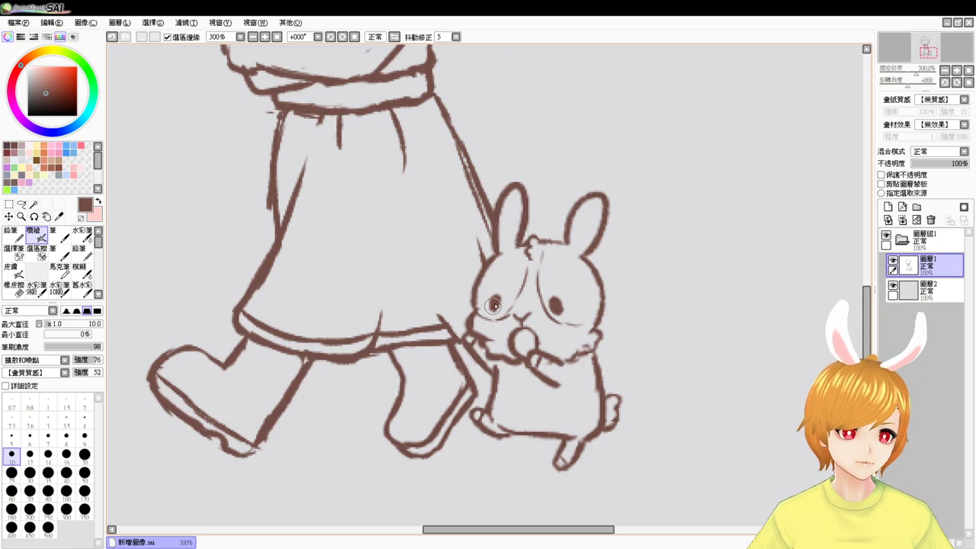
- Try erasing the back part of the waistband below the character's arm
{"action": "left_click_drag", "start_coordinate": [498, 204], "coordinate": [619, 267]}
{"action": "left_click", "coordinate": [254, 38]}
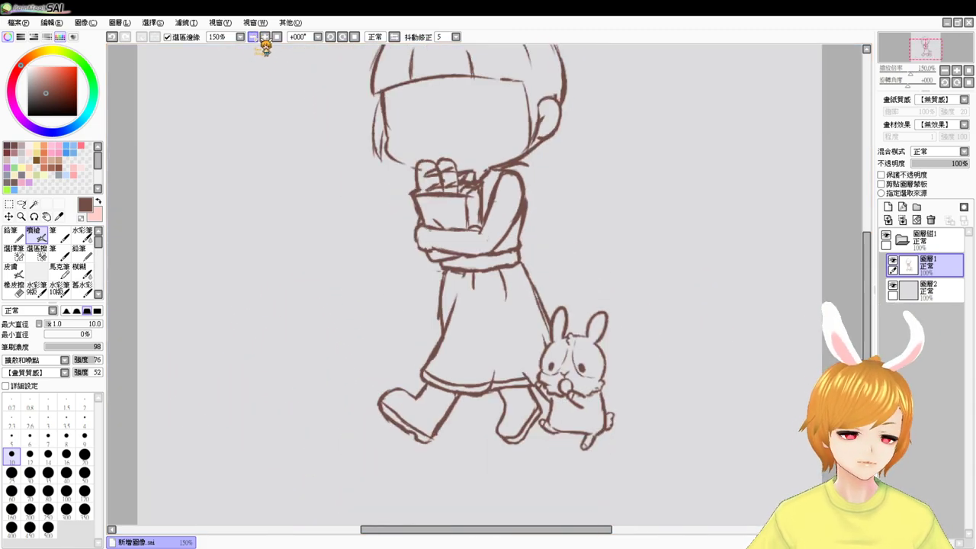
{"action": "left_click", "coordinate": [256, 37]}
{"action": "left_click_drag", "start_coordinate": [489, 271], "coordinate": [463, 310]}
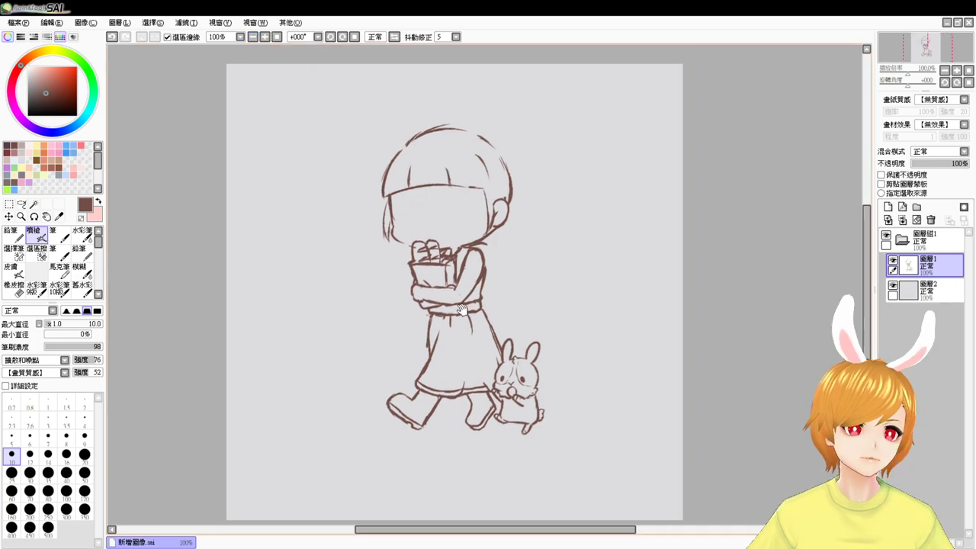
{"action": "scroll", "coordinate": [463, 311], "scroll_direction": "up", "scroll_amount": 1}
{"action": "scroll", "coordinate": [467, 315], "scroll_direction": "up", "scroll_amount": 1}
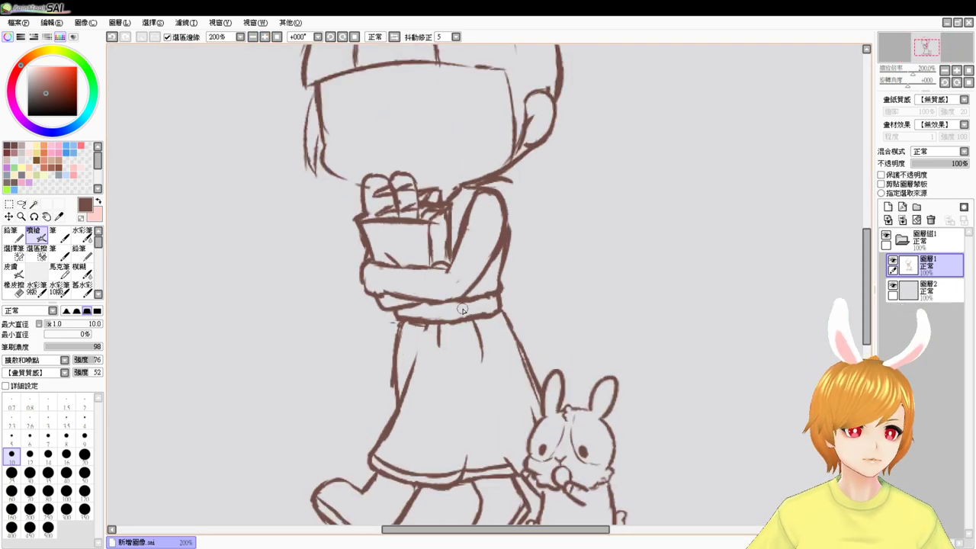
{"action": "key", "text": "e"}
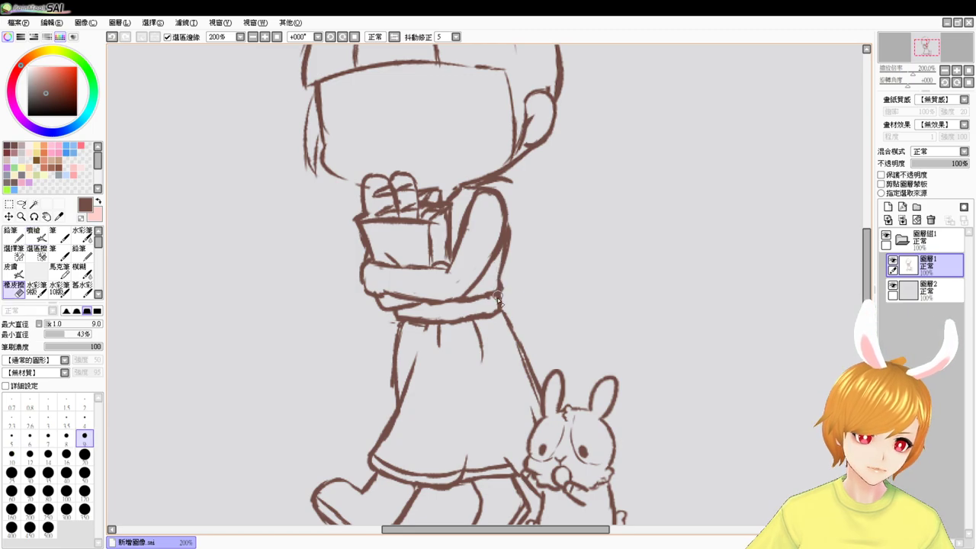
{"action": "mouse_move", "coordinate": [497, 296]}
{"action": "left_mouse_down"}
{"action": "mouse_move", "coordinate": [501, 309]}
{"action": "mouse_move", "coordinate": [465, 317]}
{"action": "left_mouse_up"}
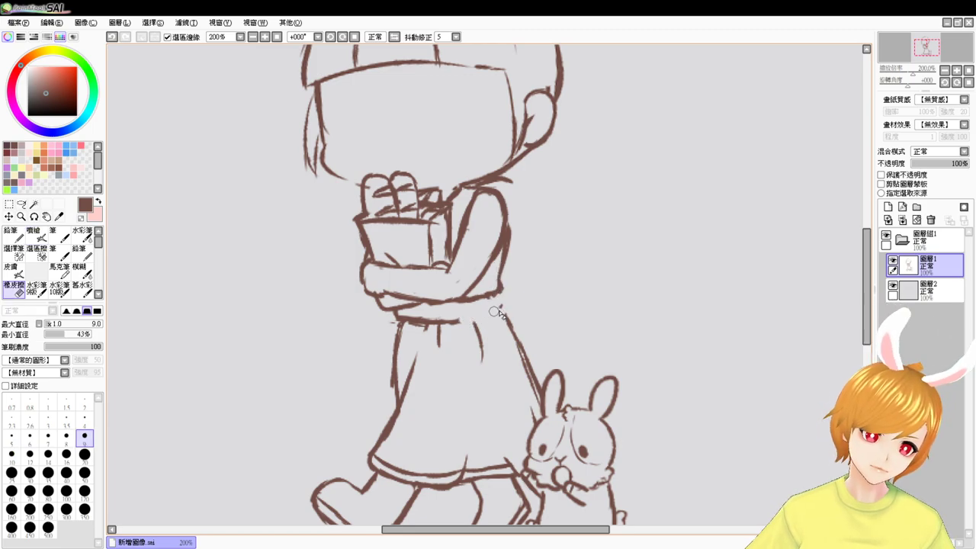
{"action": "key", "text": "e"}
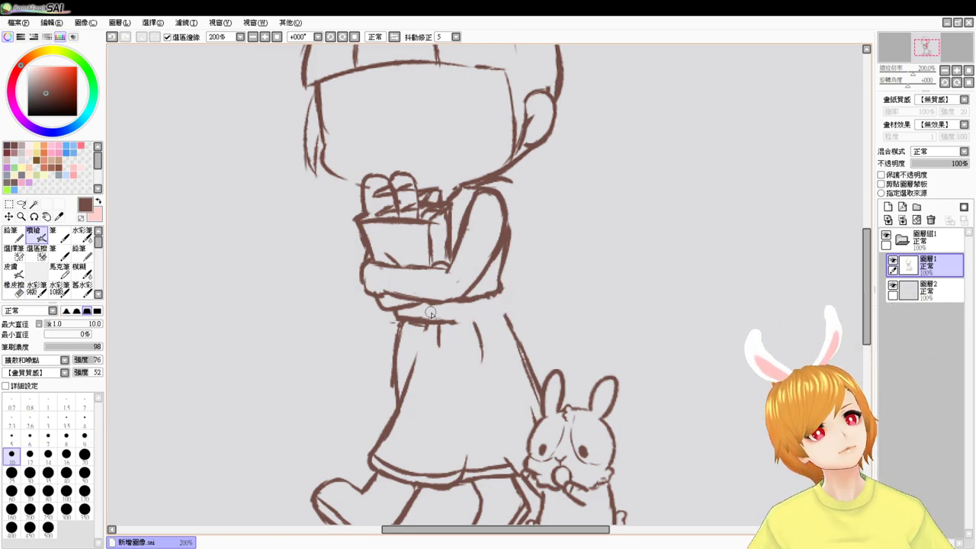
- Lasso the character's head, torso and box above the waistband and rotate them slightly clockwise with a free transform, shifting them toward the back
{"action": "left_click", "coordinate": [22, 204]}
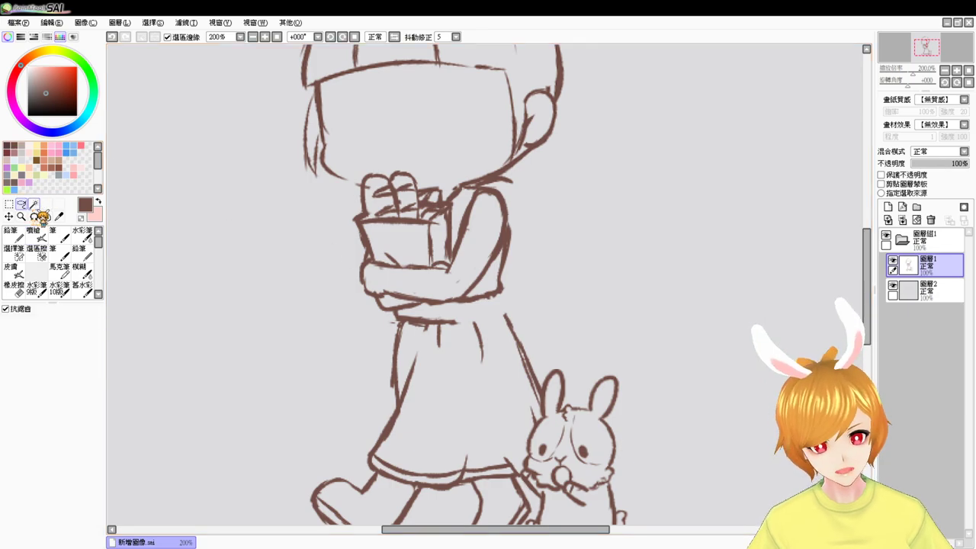
{"action": "left_click", "coordinate": [253, 37]}
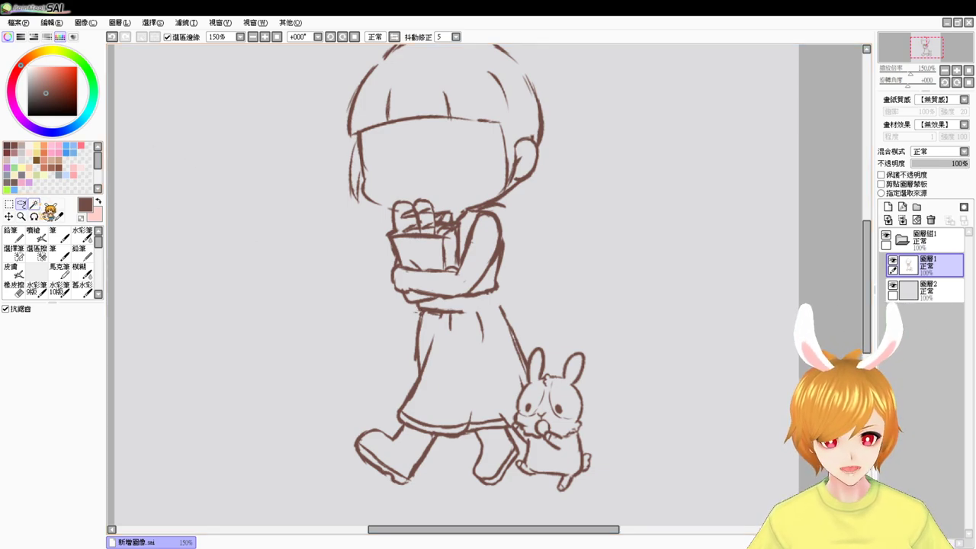
{"action": "left_click_drag", "start_coordinate": [328, 268], "coordinate": [337, 292]}
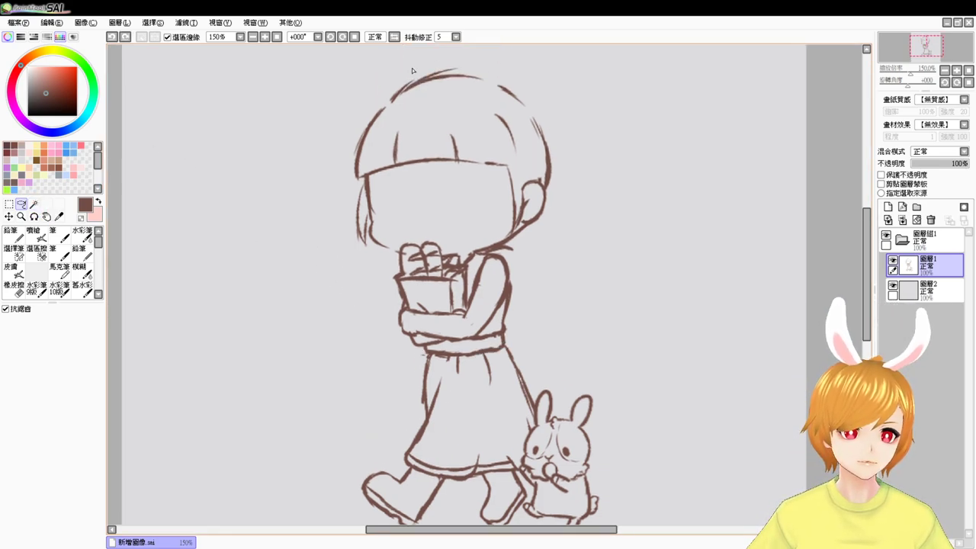
{"action": "mouse_move", "coordinate": [411, 70]}
{"action": "left_mouse_down"}
{"action": "mouse_move", "coordinate": [358, 106]}
{"action": "mouse_move", "coordinate": [337, 271]}
{"action": "mouse_move", "coordinate": [367, 339]}
{"action": "left_mouse_up"}
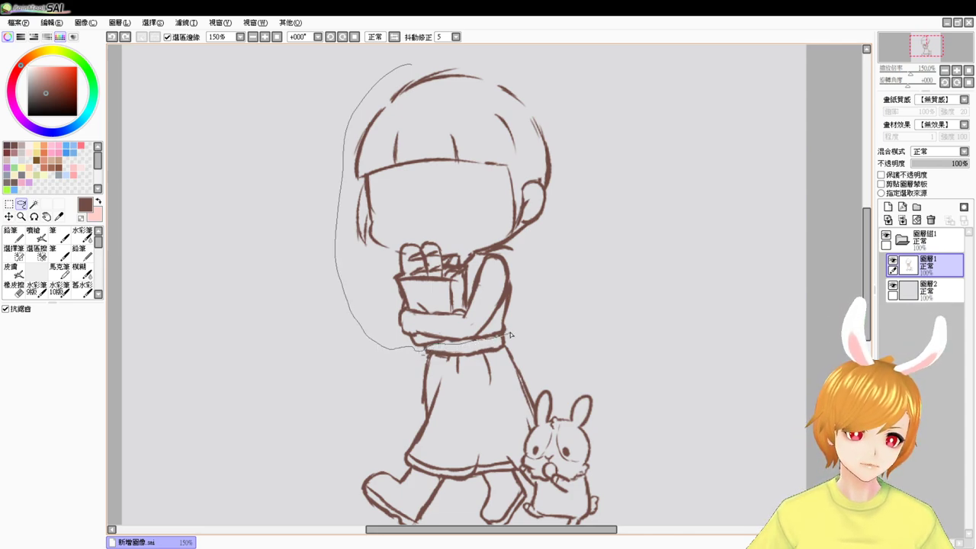
{"action": "mouse_move", "coordinate": [511, 334]}
{"action": "left_mouse_down"}
{"action": "mouse_move", "coordinate": [595, 170]}
{"action": "mouse_move", "coordinate": [501, 64]}
{"action": "mouse_move", "coordinate": [461, 58]}
{"action": "left_mouse_up"}
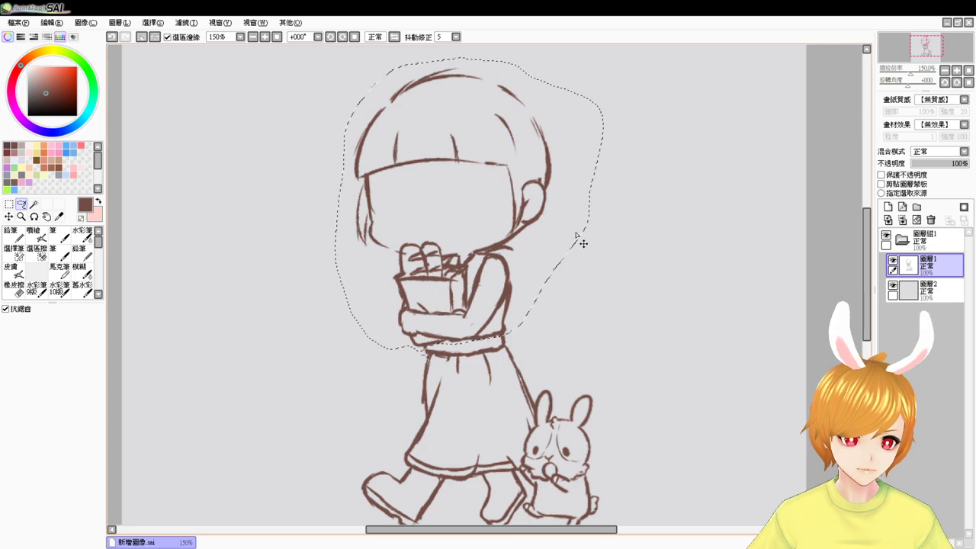
{"action": "key", "text": "ctrl+t"}
{"action": "left_click_drag", "start_coordinate": [605, 274], "coordinate": [602, 355]}
{"action": "left_click_drag", "start_coordinate": [519, 312], "coordinate": [534, 309]}
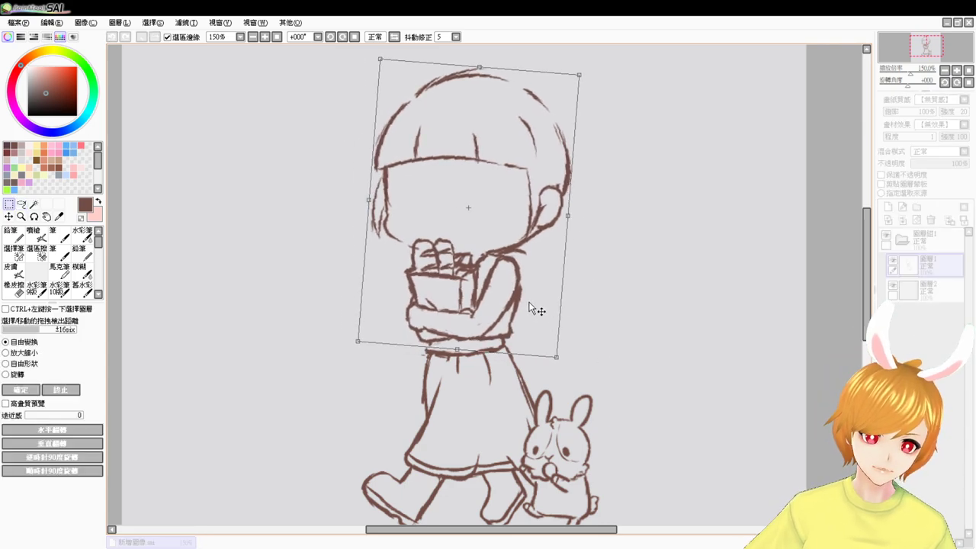
{"action": "left_click_drag", "start_coordinate": [603, 341], "coordinate": [598, 348]}
{"action": "left_click_drag", "start_coordinate": [532, 324], "coordinate": [538, 324]}
{"action": "key", "text": "Return"}
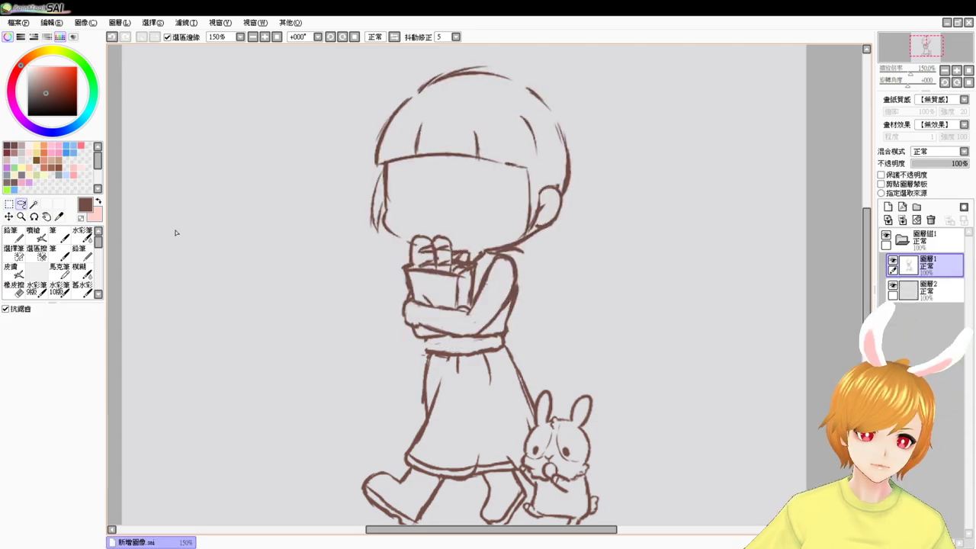
- Draw a rectangular buckle and belt loops on the character's waistband, cleaning up the lines around them
{"action": "left_click", "coordinate": [34, 234]}
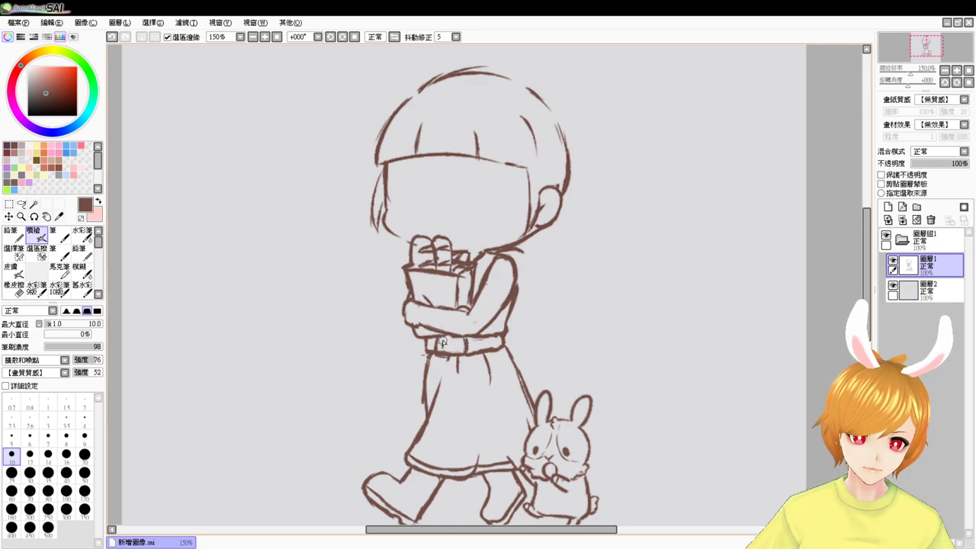
{"action": "mouse_move", "coordinate": [444, 341]}
{"action": "left_mouse_down"}
{"action": "mouse_move", "coordinate": [460, 350]}
{"action": "mouse_move", "coordinate": [443, 352]}
{"action": "left_mouse_up"}
{"action": "key", "text": "e"}
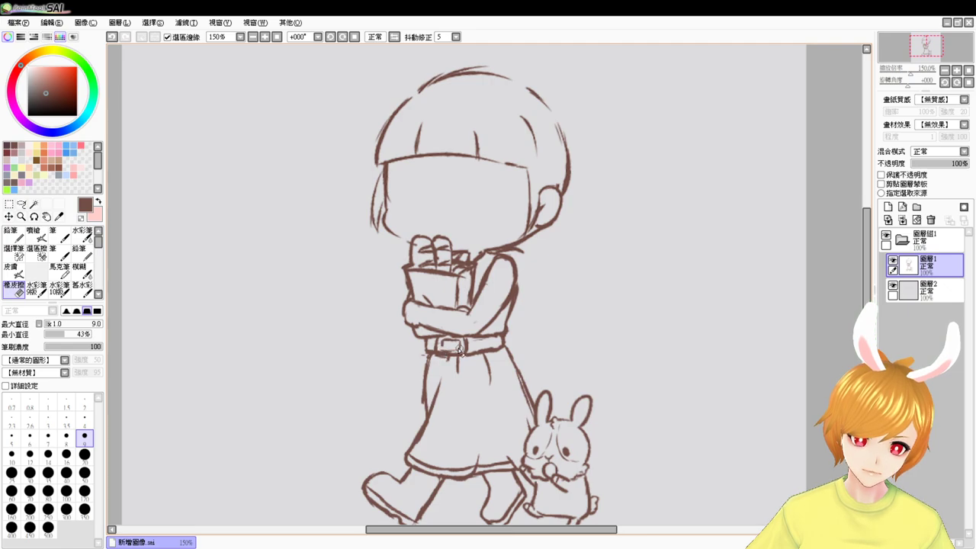
{"action": "key", "text": "b"}
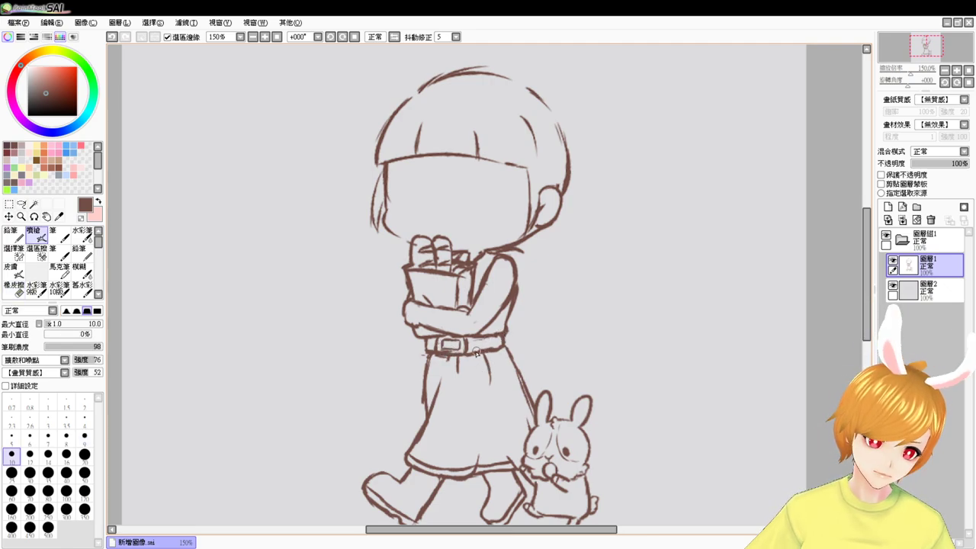
{"action": "key", "text": "e"}
{"action": "key", "text": "v"}
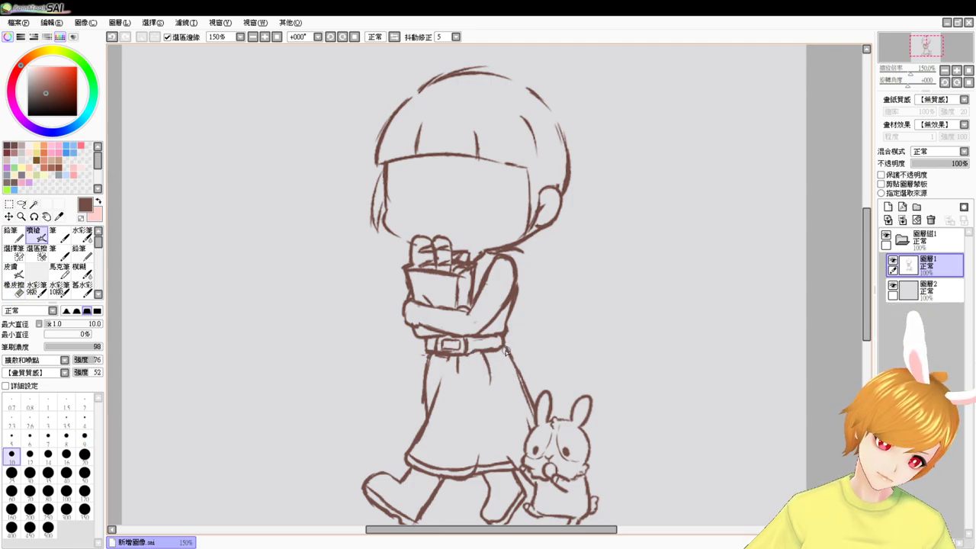
- Lasso the character's front leg and boot below the hem and move them slightly up and toward the front with a free transform
{"action": "scroll", "coordinate": [505, 372], "scroll_direction": "down", "scroll_amount": 3}
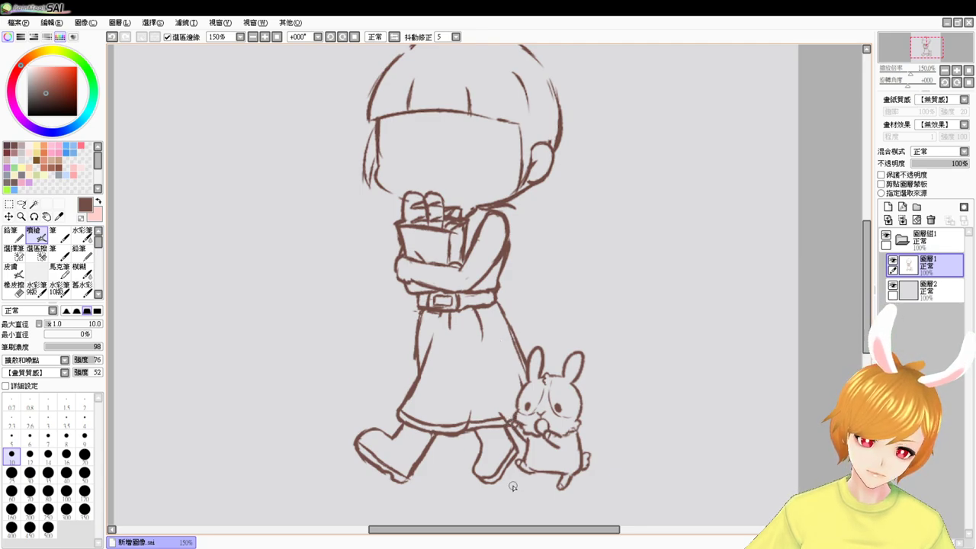
{"action": "mouse_move", "coordinate": [472, 351]}
{"action": "left_mouse_down"}
{"action": "mouse_move", "coordinate": [510, 382]}
{"action": "mouse_move", "coordinate": [499, 386]}
{"action": "mouse_move", "coordinate": [520, 386]}
{"action": "left_mouse_up"}
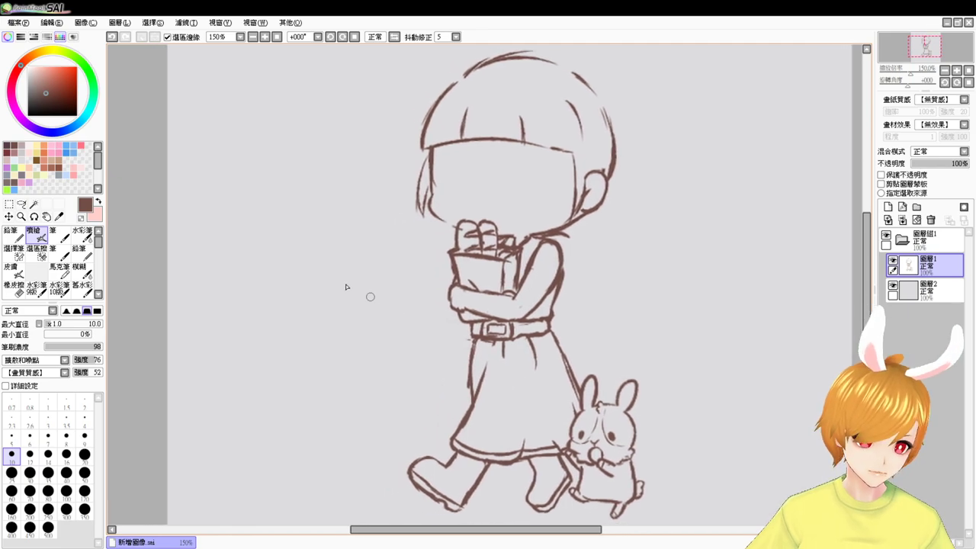
{"action": "left_click", "coordinate": [21, 204]}
{"action": "mouse_move", "coordinate": [679, 379]}
{"action": "left_mouse_down"}
{"action": "mouse_move", "coordinate": [678, 369]}
{"action": "mouse_move", "coordinate": [679, 385]}
{"action": "left_mouse_up"}
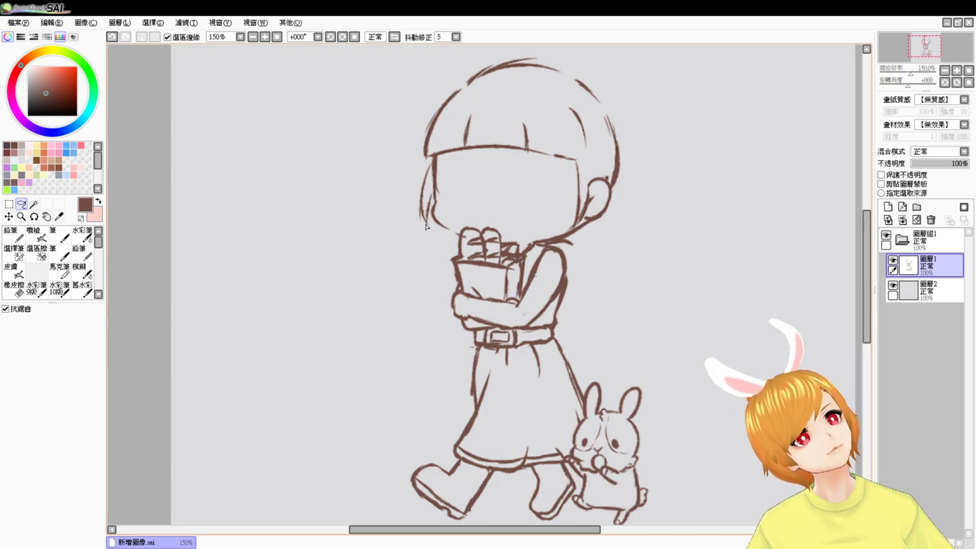
{"action": "left_click_drag", "start_coordinate": [694, 388], "coordinate": [658, 297]}
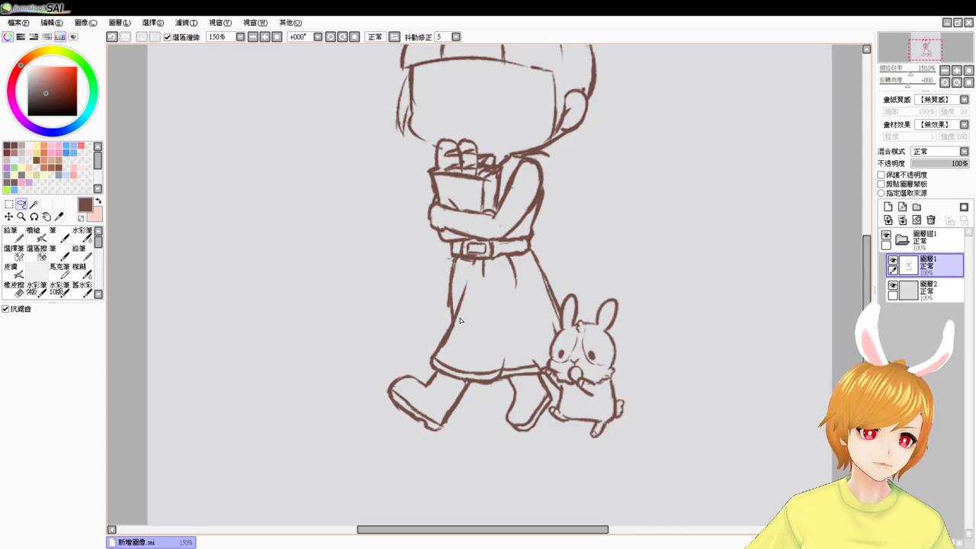
{"action": "mouse_move", "coordinate": [414, 361]}
{"action": "left_mouse_down"}
{"action": "mouse_move", "coordinate": [421, 458]}
{"action": "mouse_move", "coordinate": [474, 391]}
{"action": "left_mouse_up"}
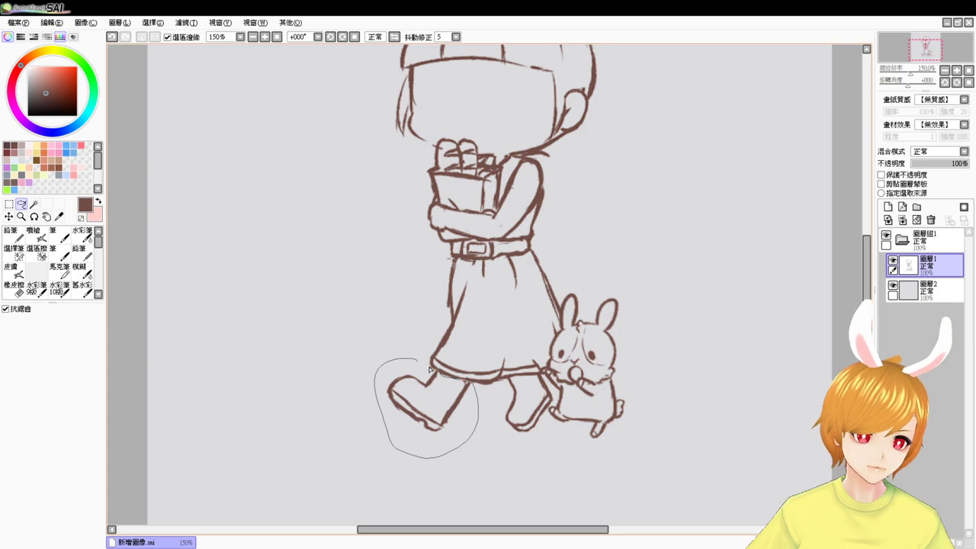
{"action": "left_click_drag", "start_coordinate": [429, 370], "coordinate": [429, 371]}
{"action": "key", "text": "ctrl+t"}
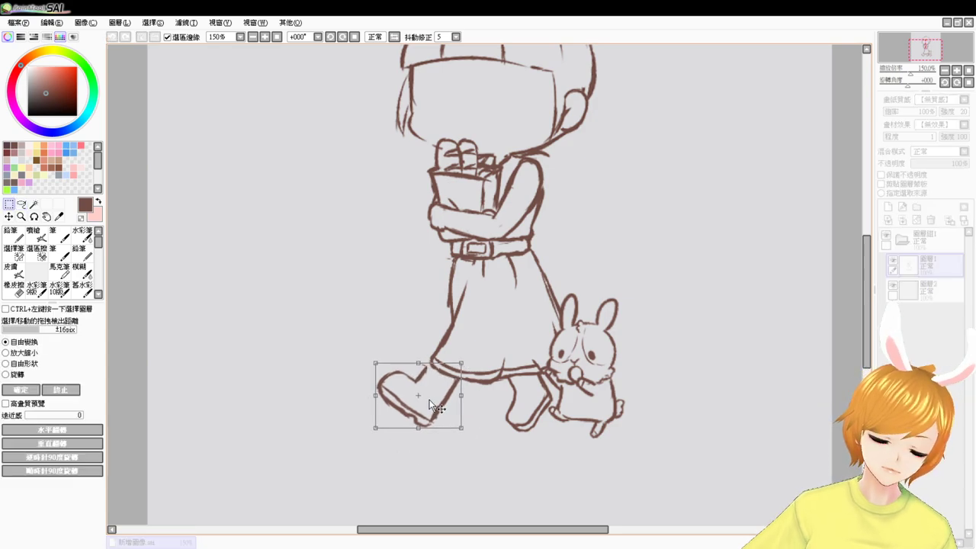
{"action": "left_click_drag", "start_coordinate": [430, 405], "coordinate": [432, 406]}
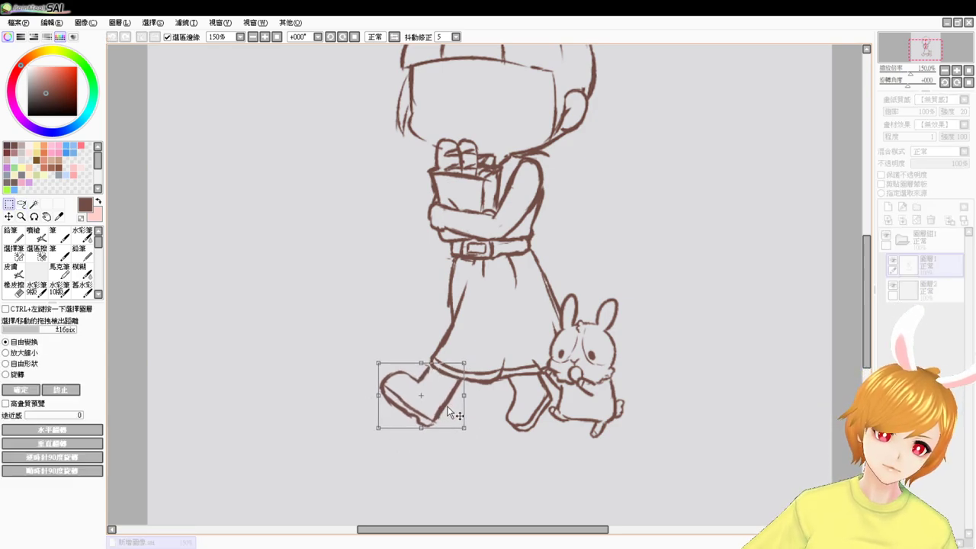
{"action": "key", "text": "Return"}
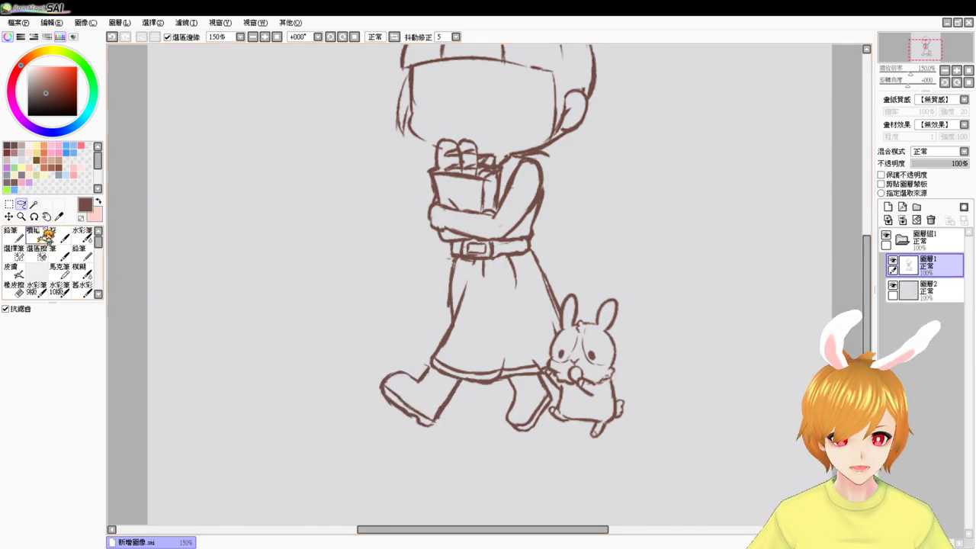
- Redraw and clean up the front corner of the skirt hem where it meets the moved front leg
{"action": "left_click", "coordinate": [38, 234]}
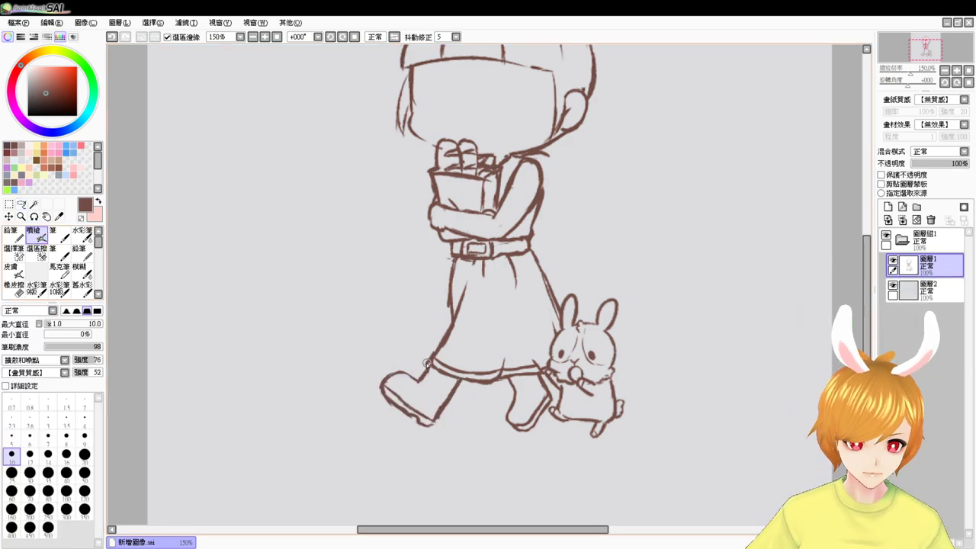
{"action": "key", "text": "e"}
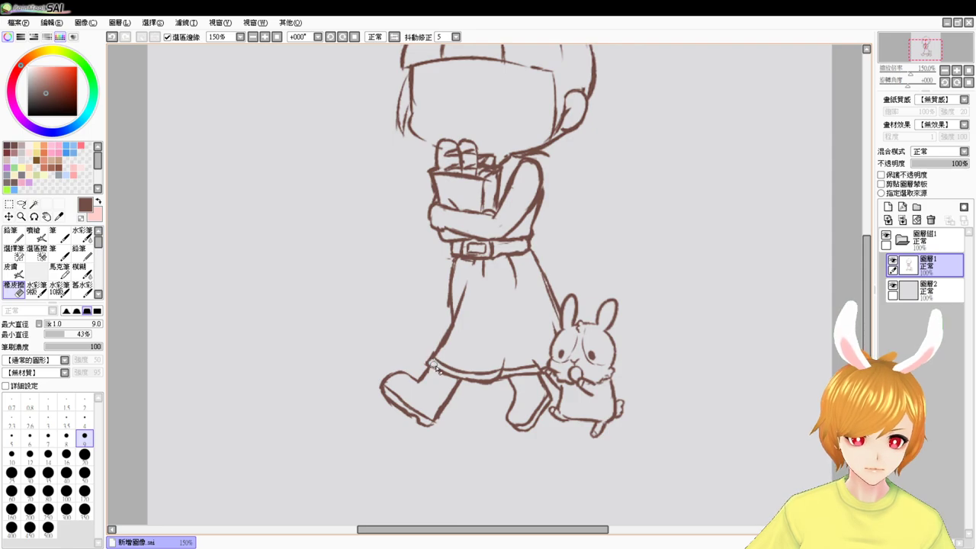
{"action": "key", "text": "b"}
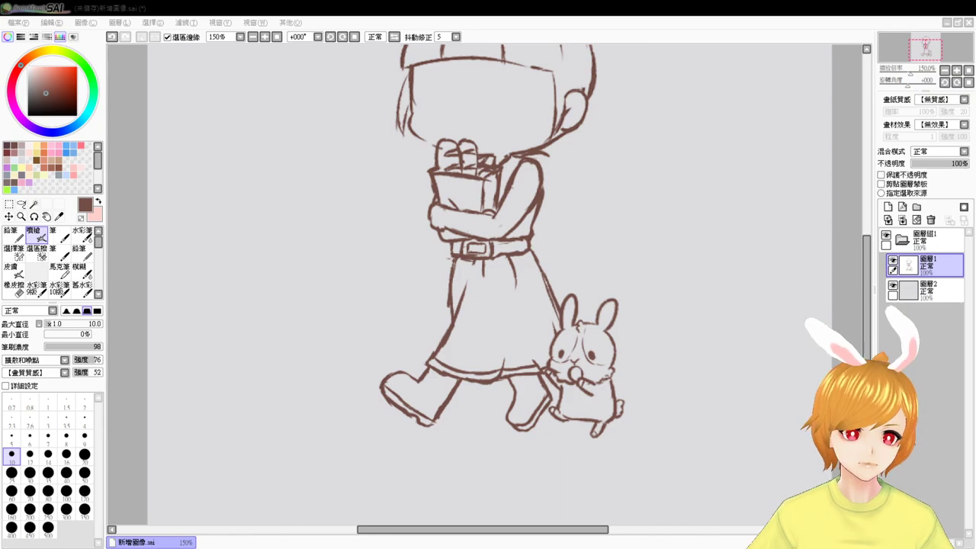
- Undo the stray stroke beside the rabbit and erase the stray marks where the skirt's front edge meets the belt
{"action": "left_click_drag", "start_coordinate": [625, 335], "coordinate": [629, 349]}
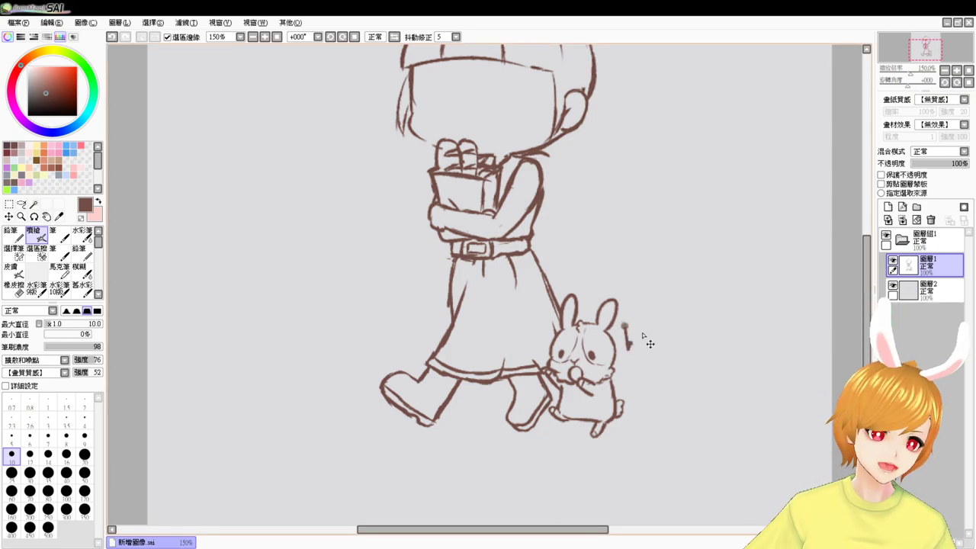
{"action": "key", "text": "ctrl+z"}
{"action": "scroll", "coordinate": [639, 336], "scroll_direction": "up", "scroll_amount": 1}
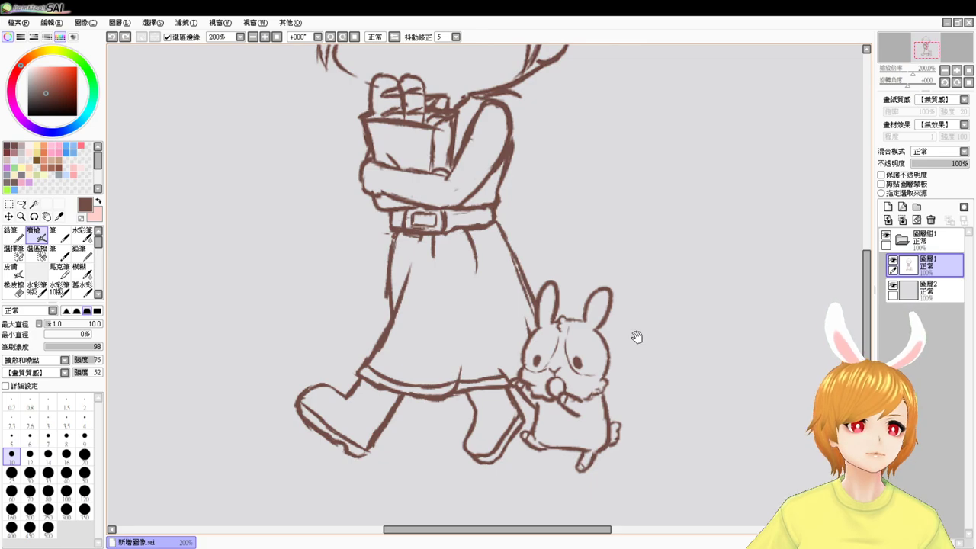
{"action": "left_click_drag", "start_coordinate": [636, 337], "coordinate": [665, 352]}
{"action": "key", "text": "e"}
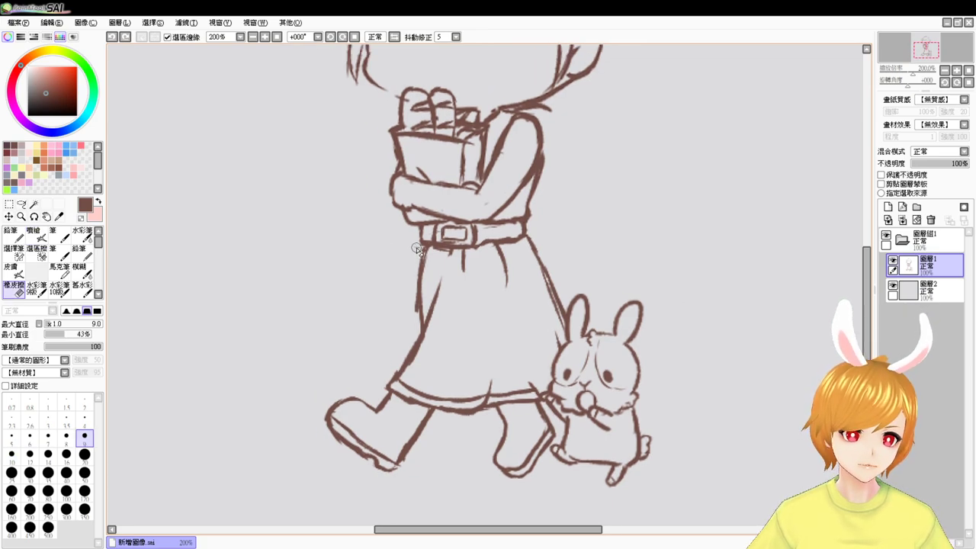
{"action": "key", "text": "v"}
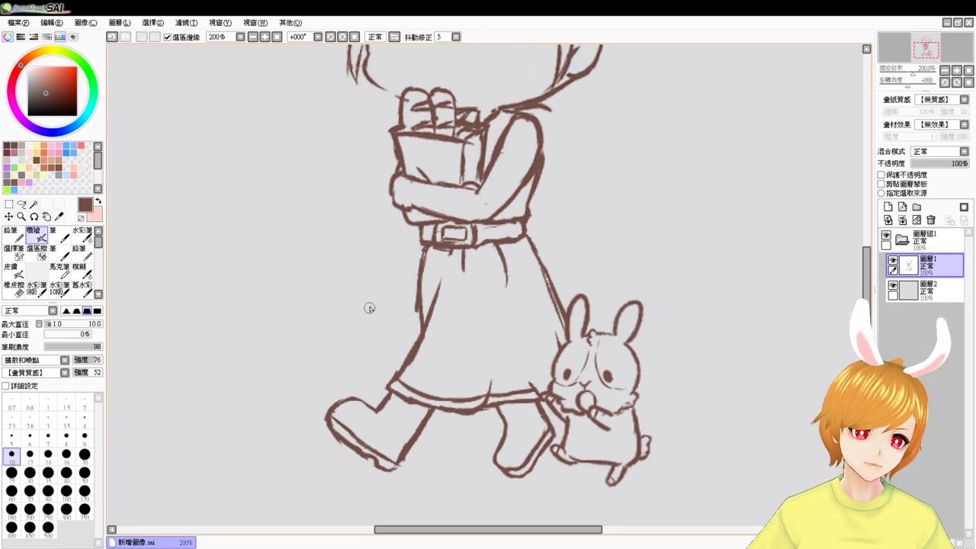
- Lasso the skirt, legs and rabbit below the belt, shift them slightly forward and up with a free transform, and deselect
{"action": "left_click", "coordinate": [21, 205]}
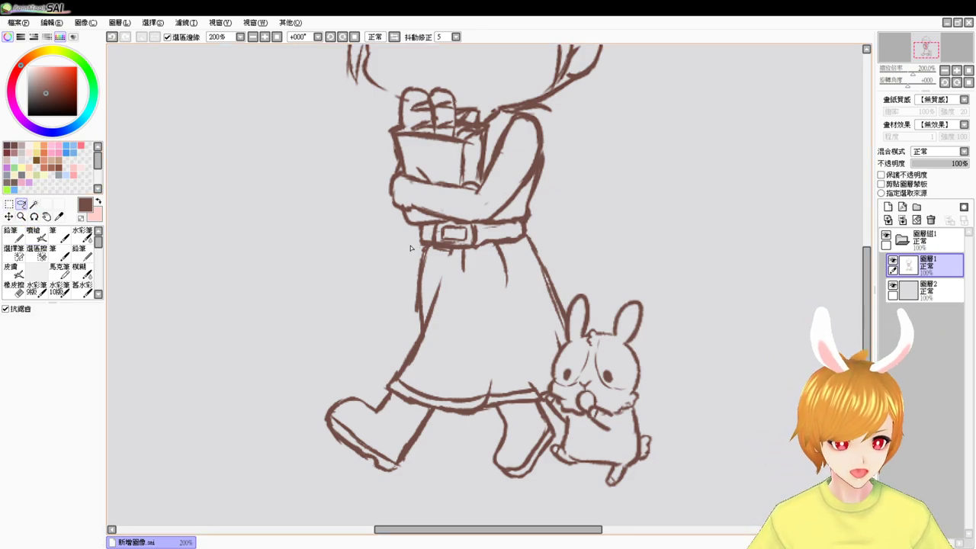
{"action": "mouse_move", "coordinate": [410, 246]}
{"action": "left_mouse_down"}
{"action": "mouse_move", "coordinate": [299, 449]}
{"action": "mouse_move", "coordinate": [355, 495]}
{"action": "mouse_move", "coordinate": [609, 510]}
{"action": "mouse_move", "coordinate": [690, 478]}
{"action": "mouse_move", "coordinate": [731, 301]}
{"action": "mouse_move", "coordinate": [568, 209]}
{"action": "left_mouse_up"}
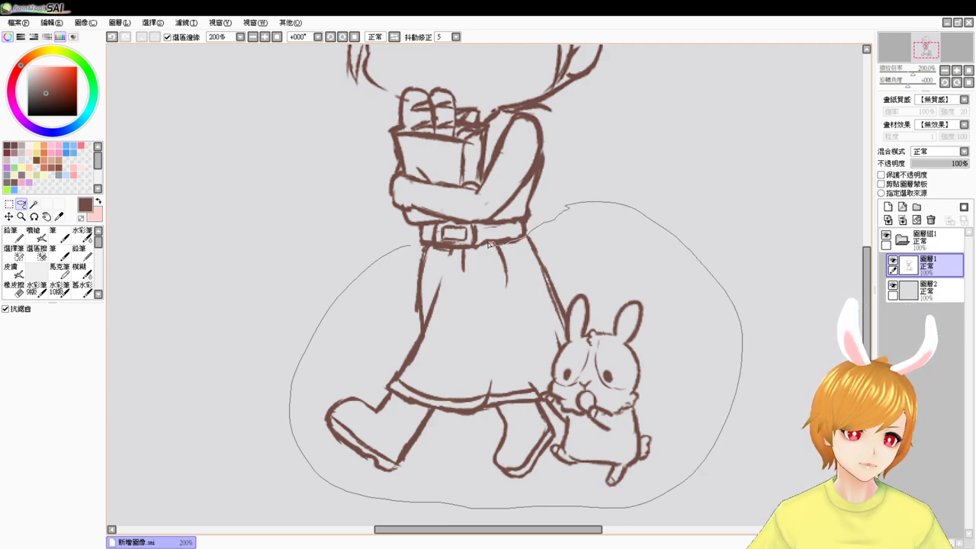
{"action": "left_click_drag", "start_coordinate": [467, 251], "coordinate": [418, 250]}
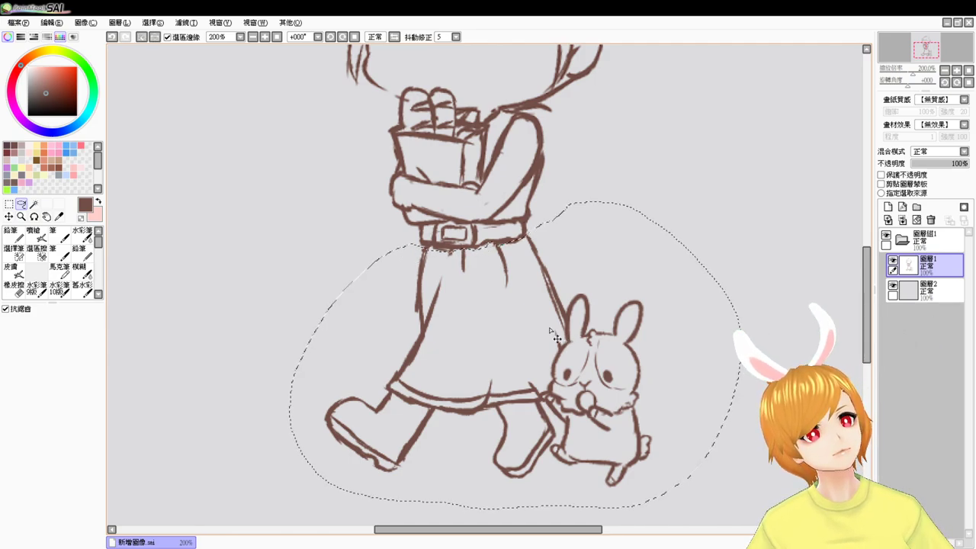
{"action": "key", "text": "ctrl+t"}
{"action": "left_click_drag", "start_coordinate": [553, 337], "coordinate": [549, 333]}
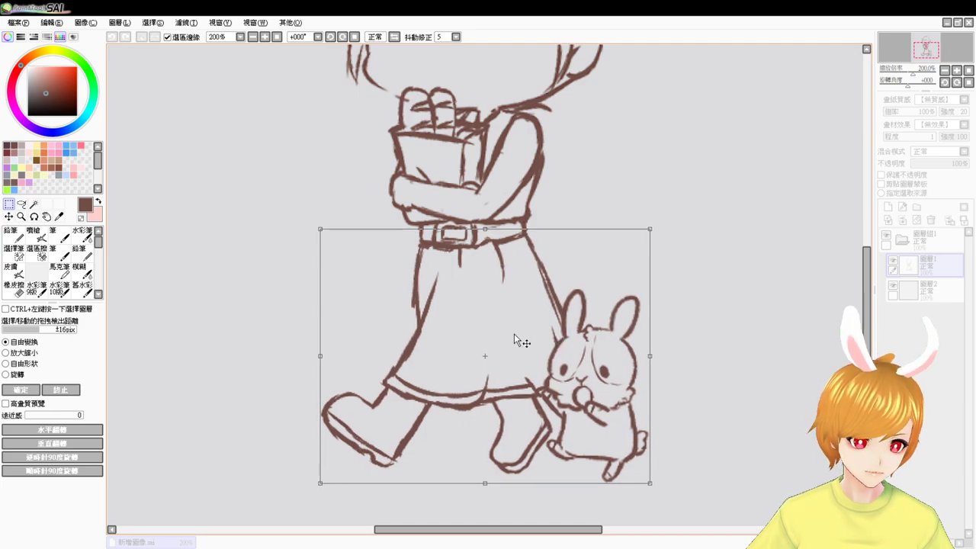
{"action": "key", "text": "Return"}
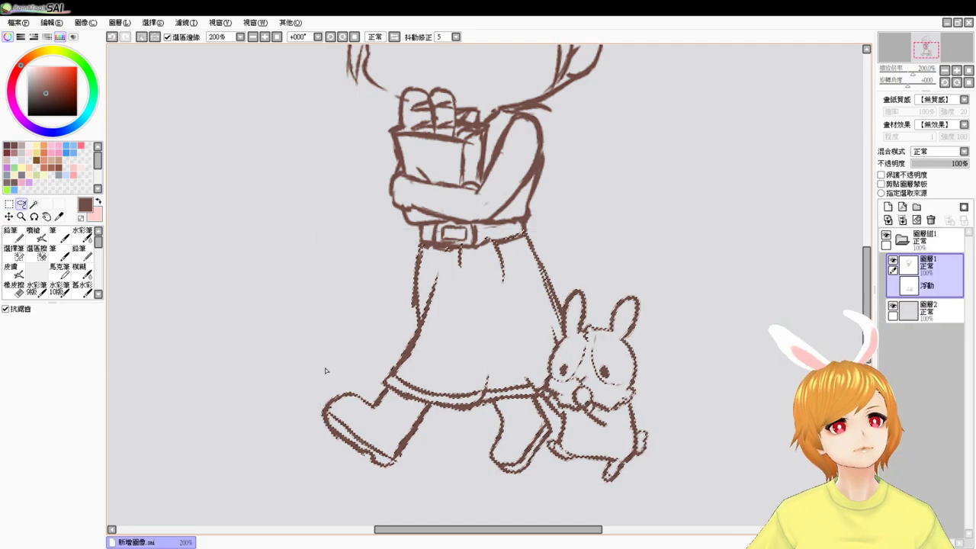
{"action": "key", "text": "ctrl+d"}
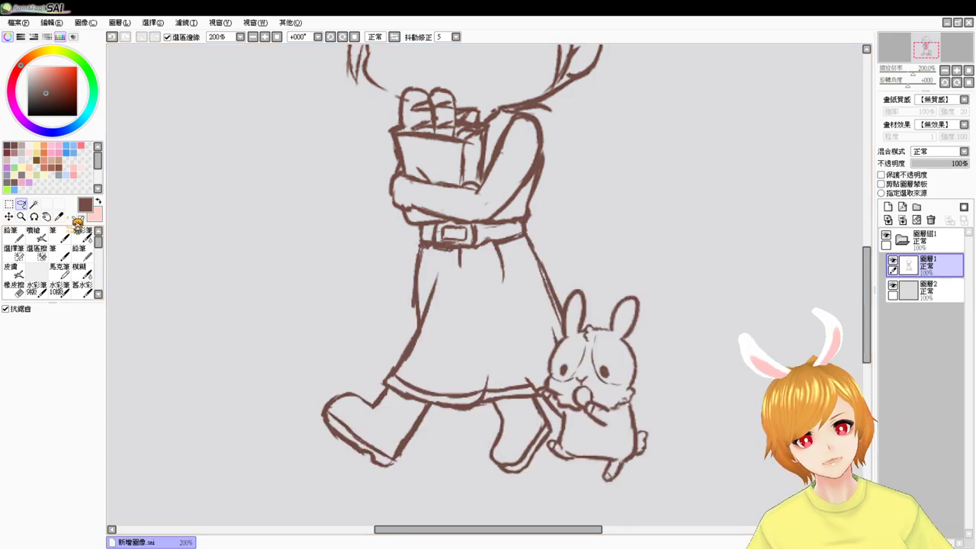
- Erase the pleat line below the belt buckle and rework the short folds at the front of the skirt
{"action": "left_click", "coordinate": [45, 238]}
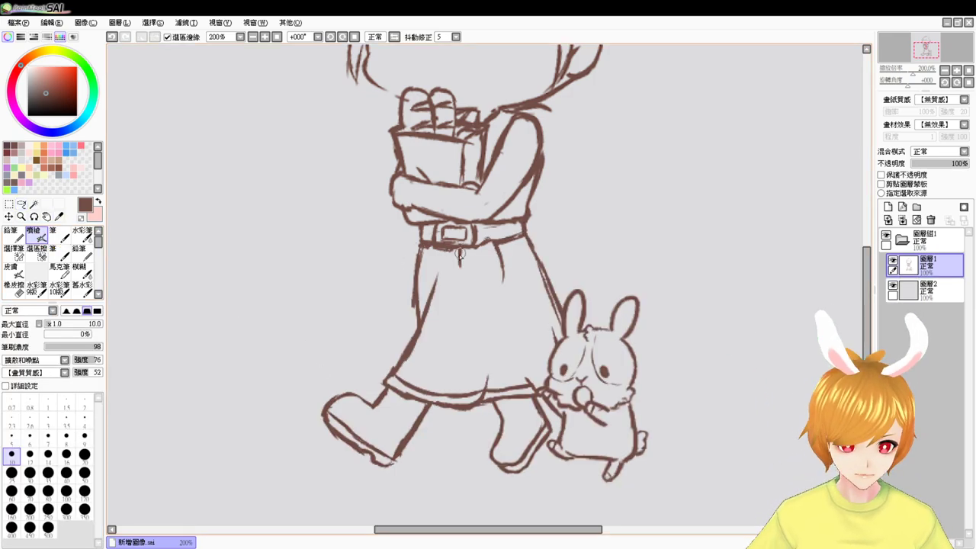
{"action": "key", "text": "e"}
{"action": "mouse_move", "coordinate": [459, 253]}
{"action": "left_mouse_down"}
{"action": "mouse_move", "coordinate": [460, 272]}
{"action": "mouse_move", "coordinate": [433, 288]}
{"action": "left_mouse_up"}
{"action": "key", "text": "b"}
{"action": "key", "text": "e"}
{"action": "key", "text": "v"}
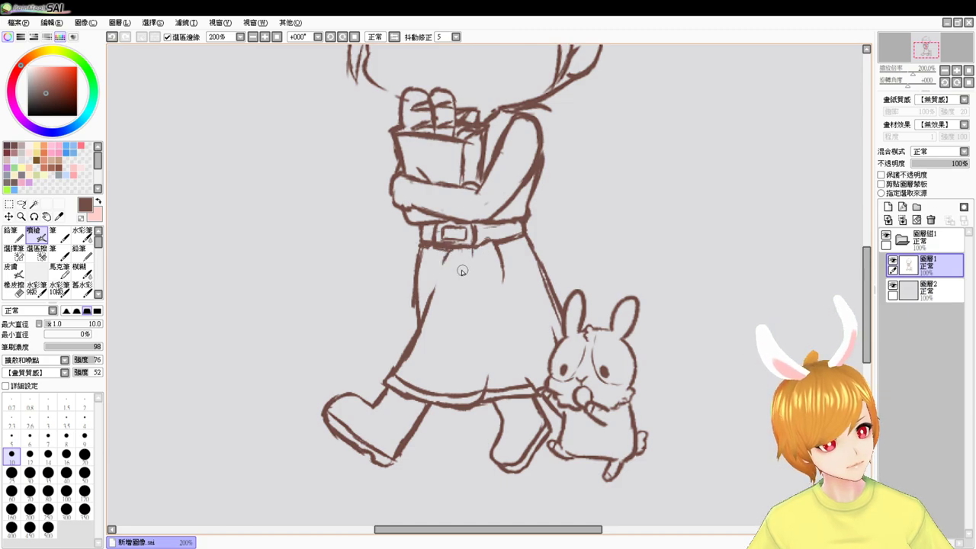
- Draw a vertical measuring bar with end caps behind the head, spanning the height from the hair top to the chin
{"action": "left_click", "coordinate": [265, 37]}
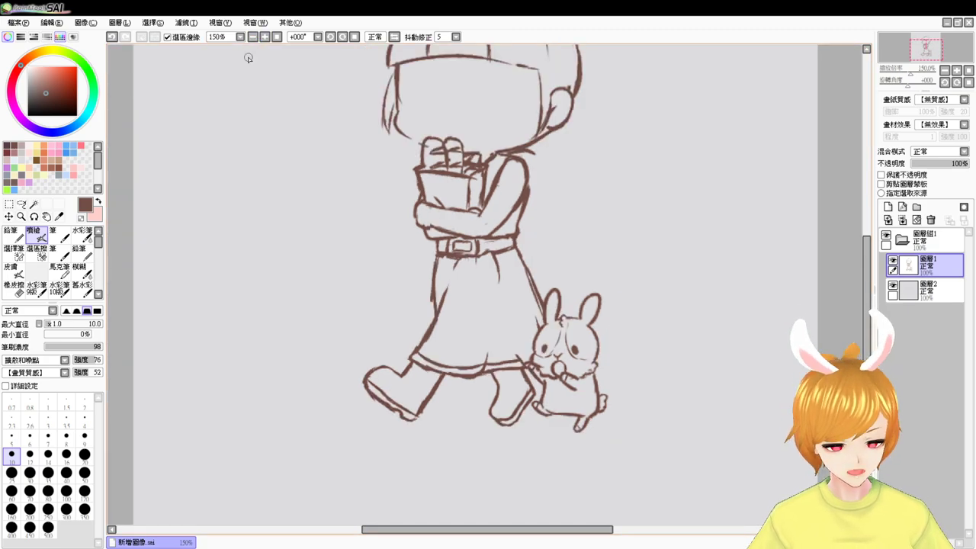
{"action": "left_click_drag", "start_coordinate": [602, 310], "coordinate": [569, 340]}
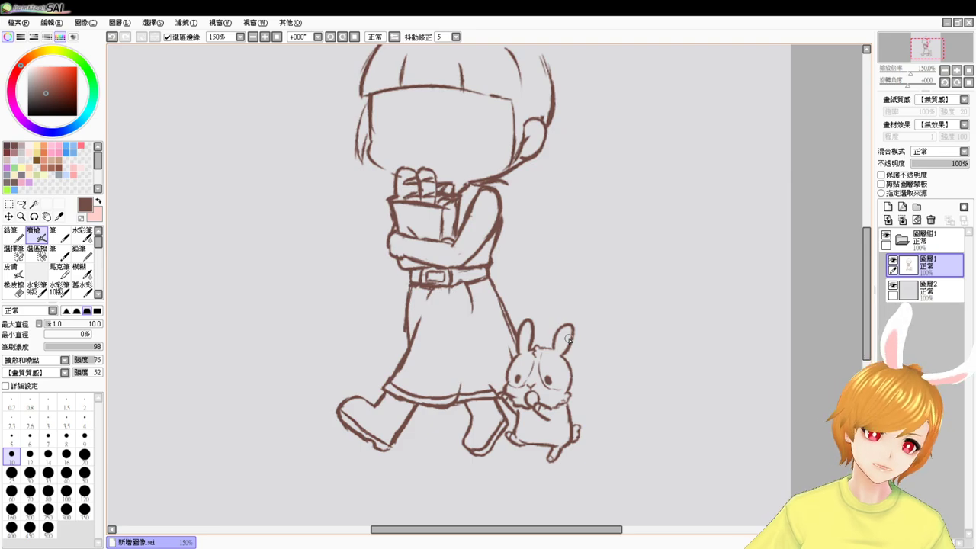
{"action": "mouse_move", "coordinate": [717, 204]}
{"action": "left_mouse_down"}
{"action": "mouse_move", "coordinate": [712, 264]}
{"action": "mouse_move", "coordinate": [708, 257]}
{"action": "left_mouse_up"}
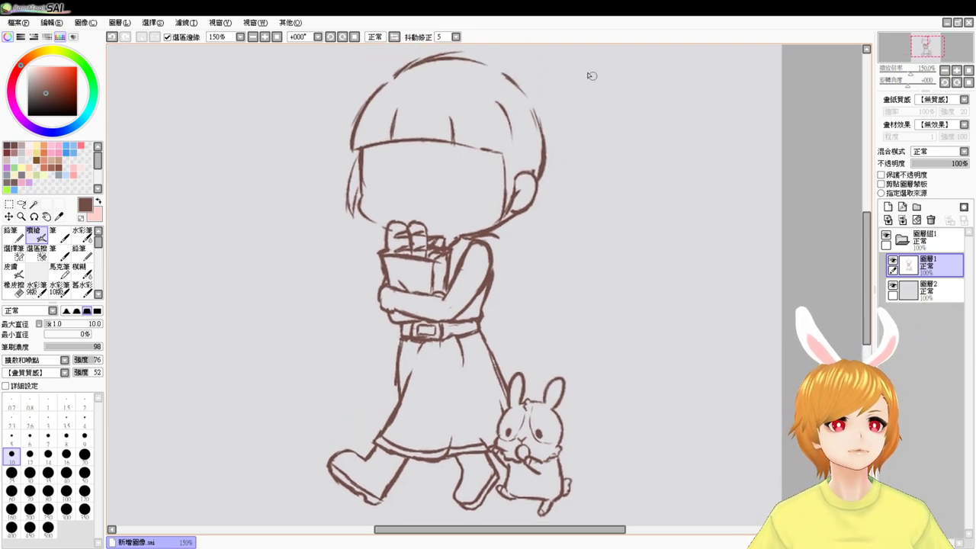
{"action": "mouse_move", "coordinate": [573, 60]}
{"action": "left_mouse_down"}
{"action": "mouse_move", "coordinate": [626, 61]}
{"action": "mouse_move", "coordinate": [603, 163]}
{"action": "mouse_move", "coordinate": [599, 226]}
{"action": "mouse_move", "coordinate": [614, 226]}
{"action": "left_mouse_up"}
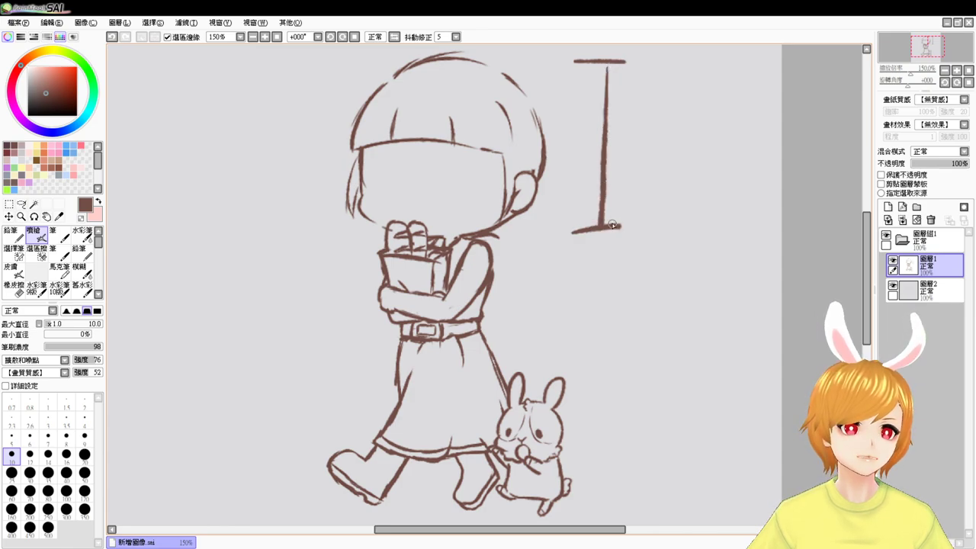
- Lasso the head-height measuring bar and paste a copy directly below it
{"action": "left_click", "coordinate": [21, 204]}
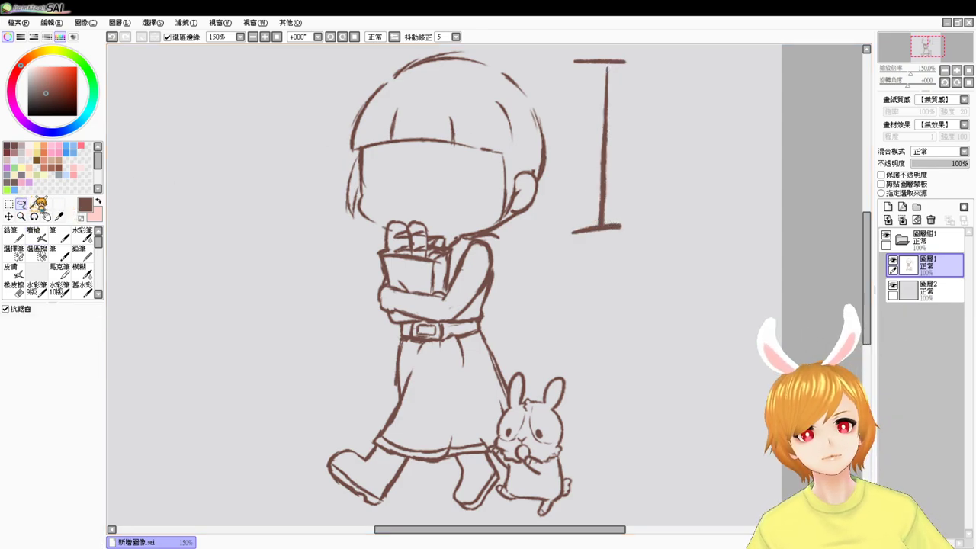
{"action": "mouse_move", "coordinate": [581, 55]}
{"action": "left_mouse_down"}
{"action": "mouse_move", "coordinate": [555, 70]}
{"action": "mouse_move", "coordinate": [558, 201]}
{"action": "mouse_move", "coordinate": [571, 254]}
{"action": "mouse_move", "coordinate": [661, 227]}
{"action": "mouse_move", "coordinate": [659, 55]}
{"action": "left_mouse_up"}
{"action": "left_click_drag", "start_coordinate": [577, 50], "coordinate": [577, 49]}
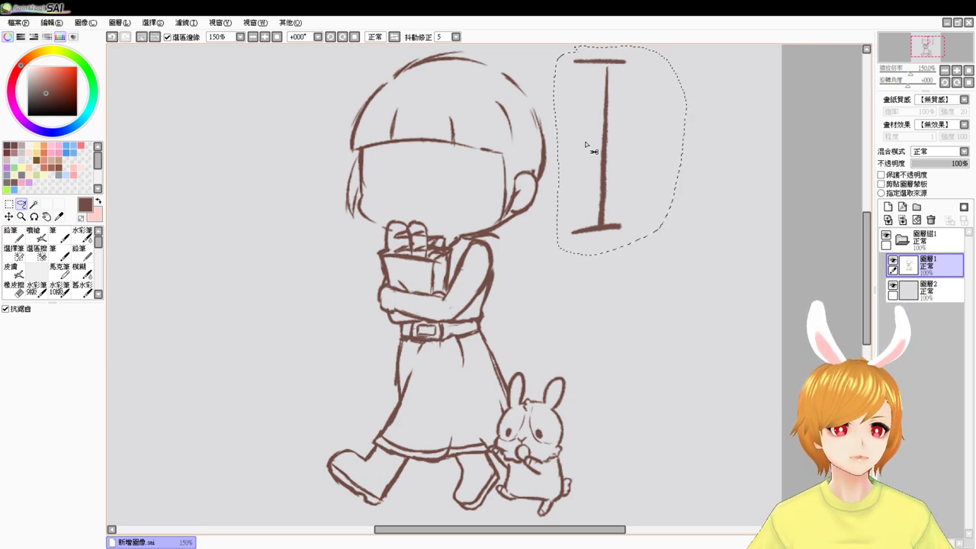
{"action": "key", "text": "ctrl+c"}
{"action": "key", "text": "ctrl+v"}
{"action": "left_click_drag", "start_coordinate": [623, 124], "coordinate": [625, 292]}
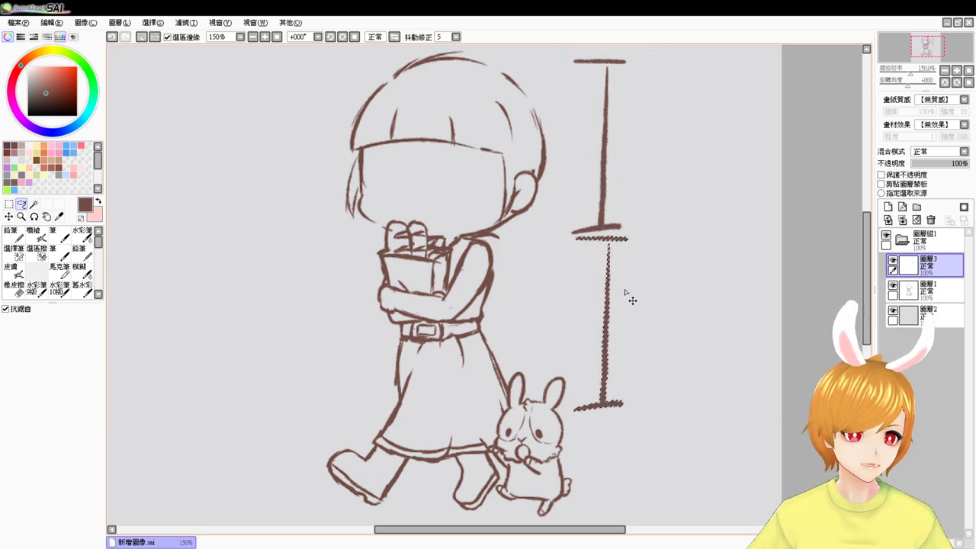
- Paste another measuring bar below the first copy to compare the character's full height in three head units, and deselect
{"action": "left_click_drag", "start_coordinate": [652, 370], "coordinate": [653, 301]}
{"action": "key", "text": "ctrl+v"}
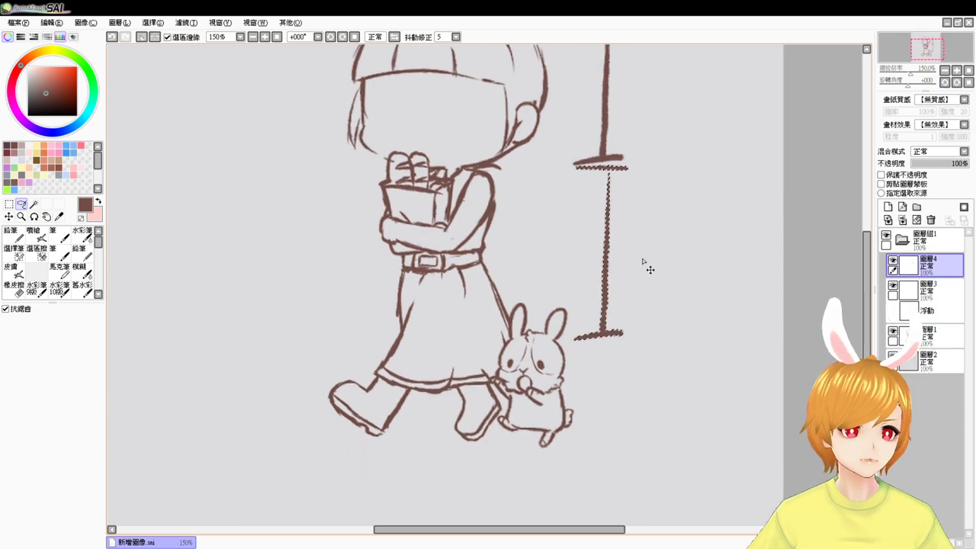
{"action": "mouse_move", "coordinate": [642, 260]}
{"action": "left_mouse_down"}
{"action": "mouse_move", "coordinate": [647, 392]}
{"action": "mouse_move", "coordinate": [641, 261]}
{"action": "left_mouse_up"}
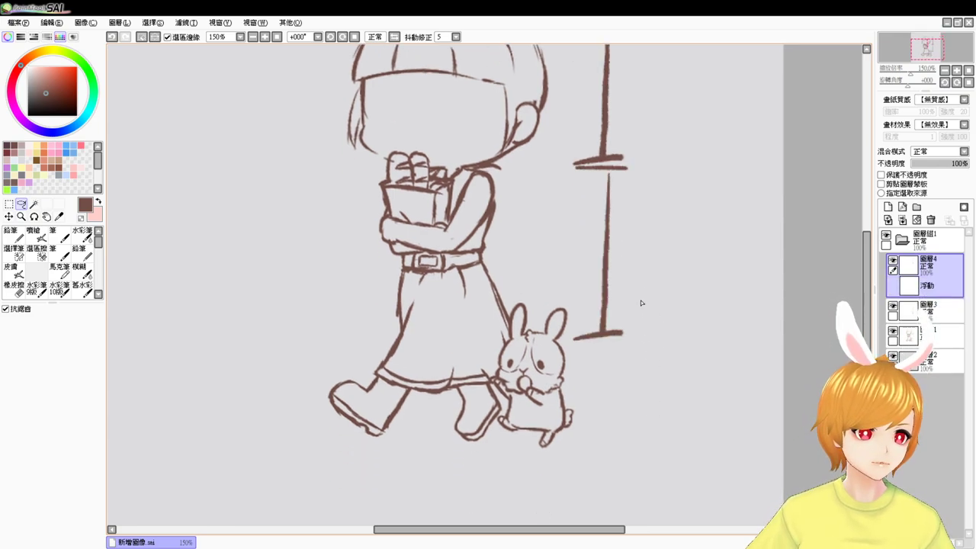
{"action": "key", "text": "ctrl+d"}
{"action": "left_click_drag", "start_coordinate": [624, 251], "coordinate": [631, 481]}
{"action": "left_click", "coordinate": [278, 38]}
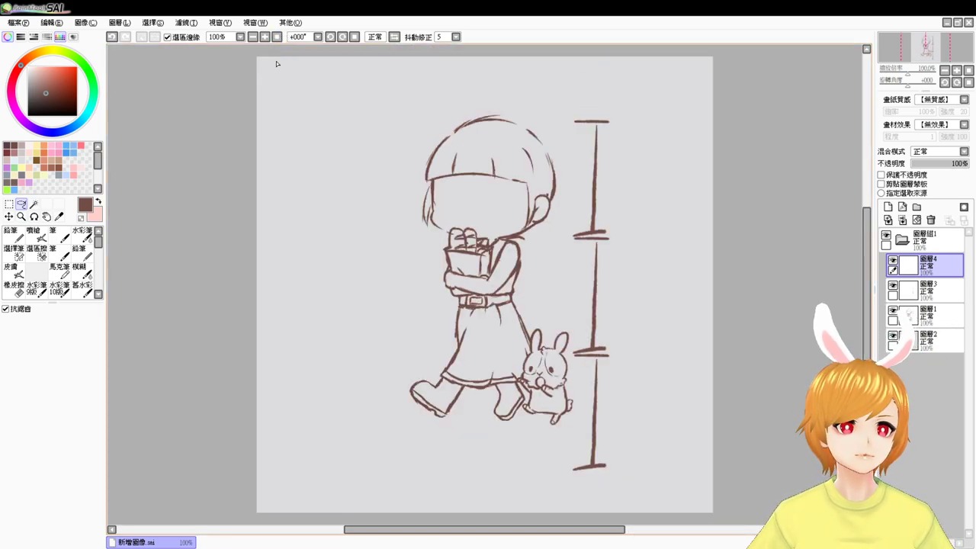
- Undo the pasted measuring bars, the lasso selection and the original bar beside the head
{"action": "key", "text": "ctrl+z"}
{"action": "key", "text": "ctrl+z"}
{"action": "key", "text": "ctrl+z"}
{"action": "key", "text": "ctrl+z"}
{"action": "key", "text": "ctrl+z"}
{"action": "key", "text": "ctrl+z"}
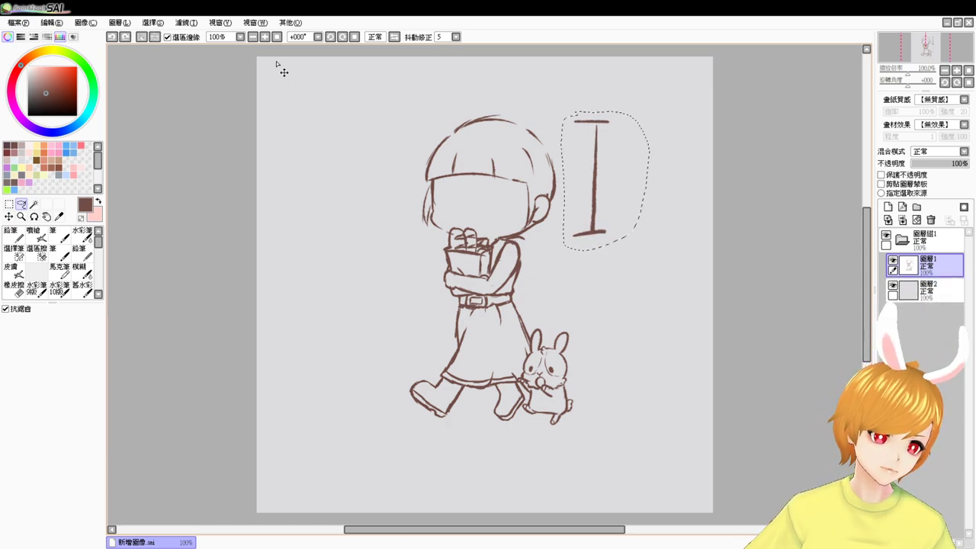
{"action": "key", "text": "ctrl+z"}
{"action": "key", "text": "ctrl+z"}
{"action": "key", "text": "ctrl+z"}
{"action": "key", "text": "ctrl+z"}
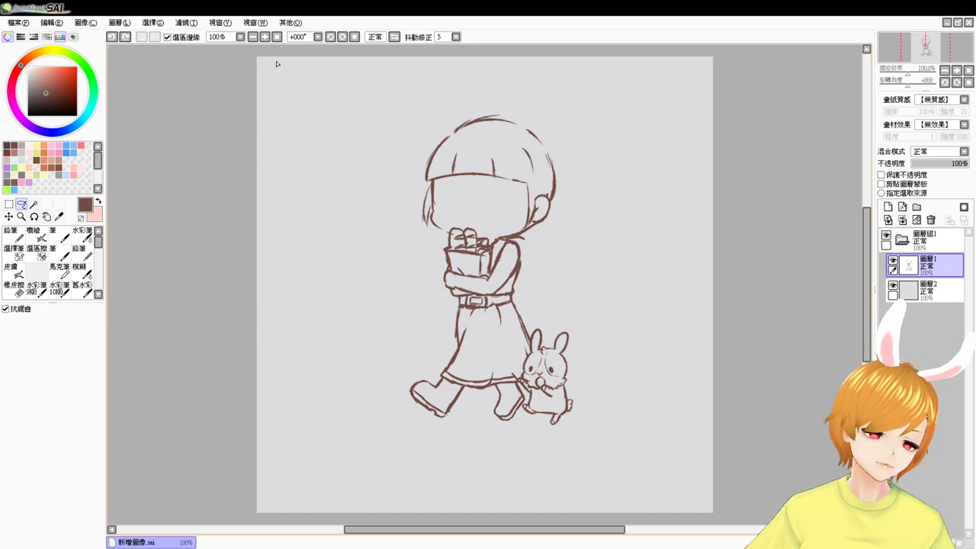
- Draw a vertical measuring bar beside the rabbit, with end caps and a middle tick dividing its height into two parts
{"action": "scroll", "coordinate": [277, 61], "scroll_direction": "up", "scroll_amount": 2}
{"action": "left_click_drag", "start_coordinate": [699, 324], "coordinate": [545, 233]}
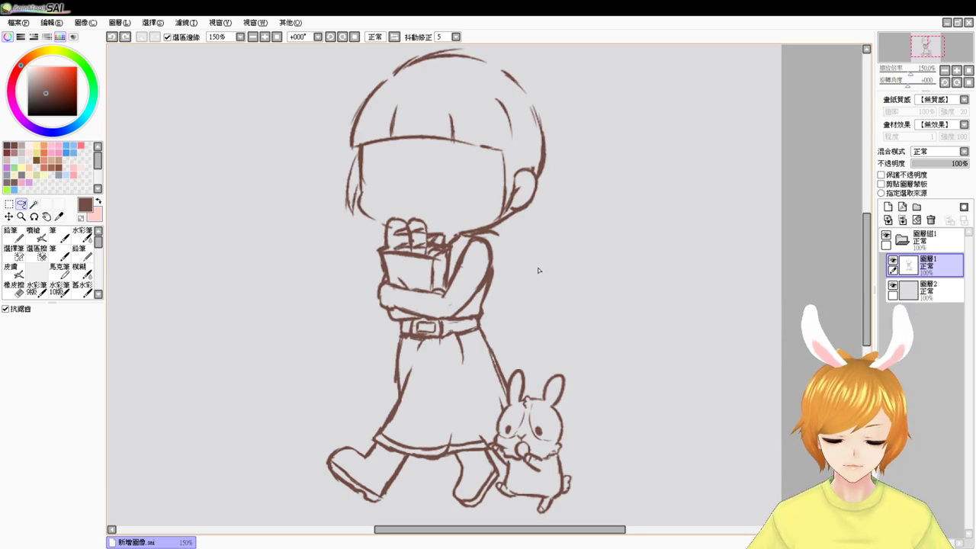
{"action": "left_click", "coordinate": [38, 235]}
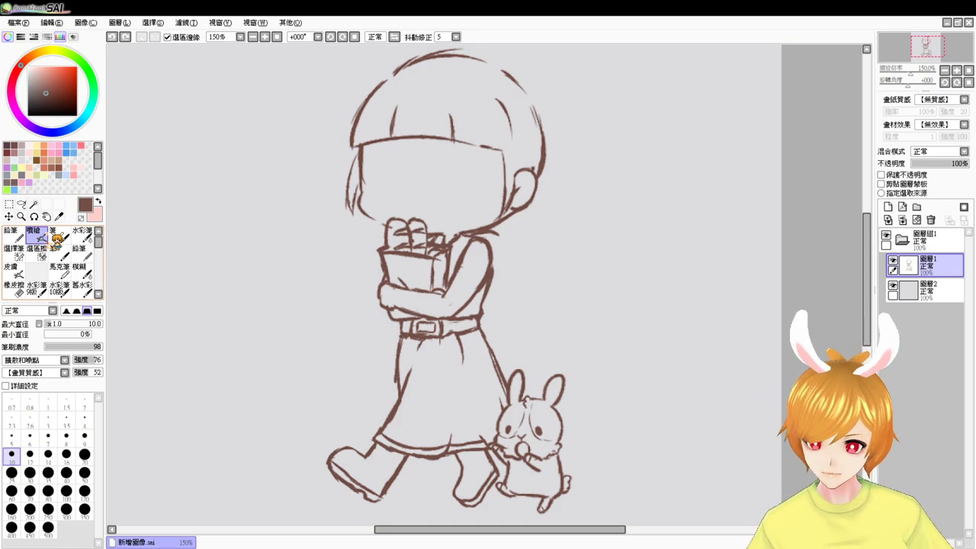
{"action": "left_click_drag", "start_coordinate": [708, 301], "coordinate": [717, 255]}
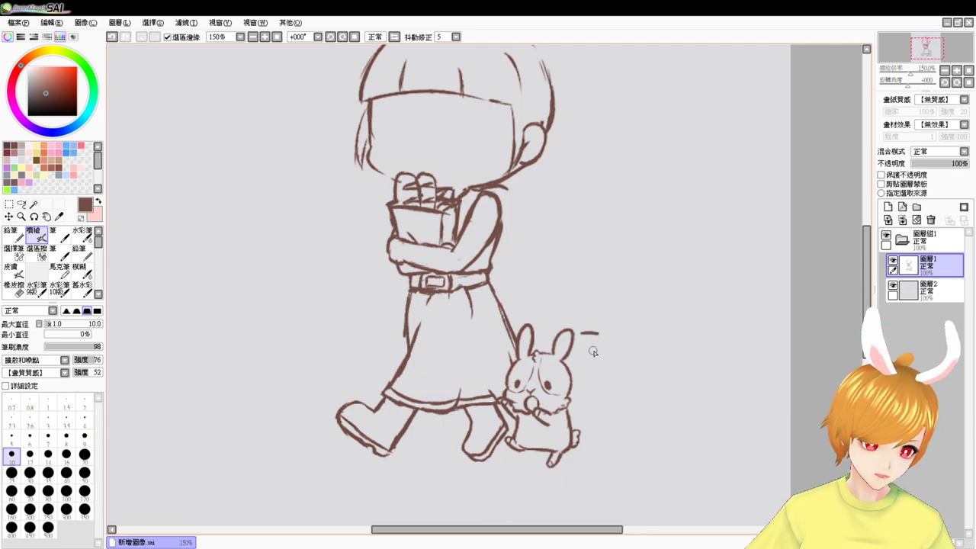
{"action": "left_click_drag", "start_coordinate": [585, 331], "coordinate": [603, 331]}
{"action": "mouse_move", "coordinate": [595, 331]}
{"action": "left_mouse_down"}
{"action": "mouse_move", "coordinate": [596, 385]}
{"action": "mouse_move", "coordinate": [610, 395]}
{"action": "mouse_move", "coordinate": [603, 391]}
{"action": "mouse_move", "coordinate": [593, 448]}
{"action": "mouse_move", "coordinate": [611, 454]}
{"action": "left_mouse_up"}
{"action": "key", "text": "ctrl+z"}
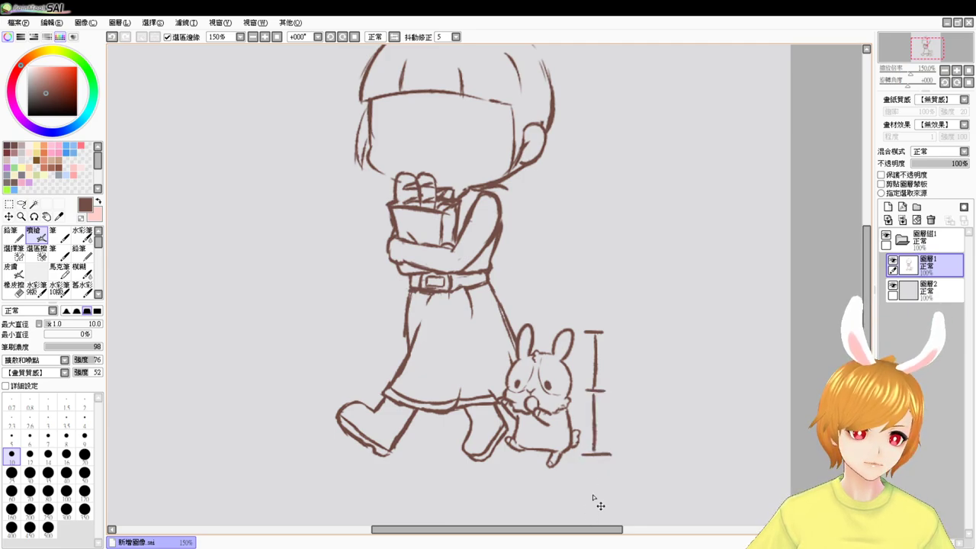
- Undo all the measuring bar strokes beside the rabbit
{"action": "key", "text": "ctrl+z"}
{"action": "key", "text": "ctrl+z"}
{"action": "key", "text": "ctrl+z"}
{"action": "key", "text": "ctrl+z"}
{"action": "key", "text": "ctrl+z"}
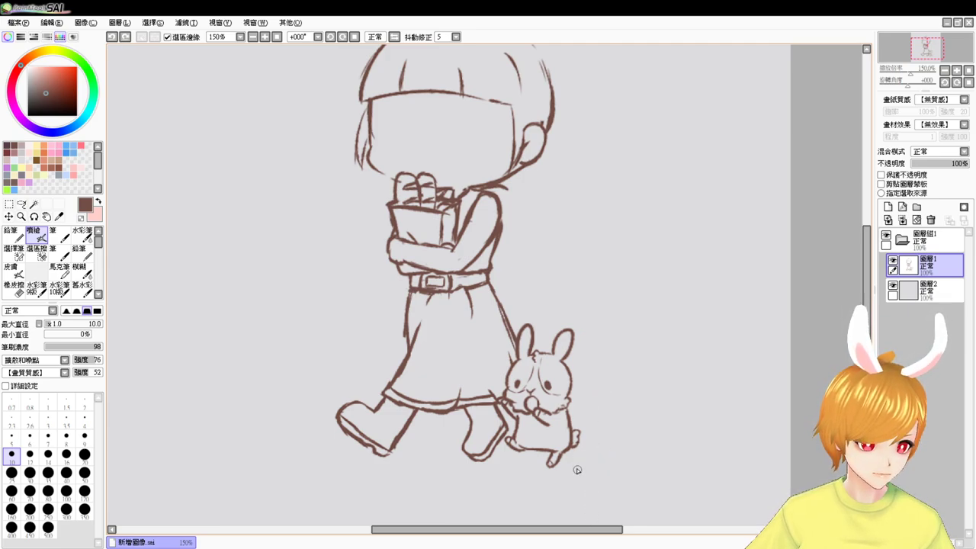
{"action": "mouse_move", "coordinate": [697, 244]}
{"action": "left_mouse_down"}
{"action": "mouse_move", "coordinate": [707, 307]}
{"action": "mouse_move", "coordinate": [705, 257]}
{"action": "left_mouse_up"}
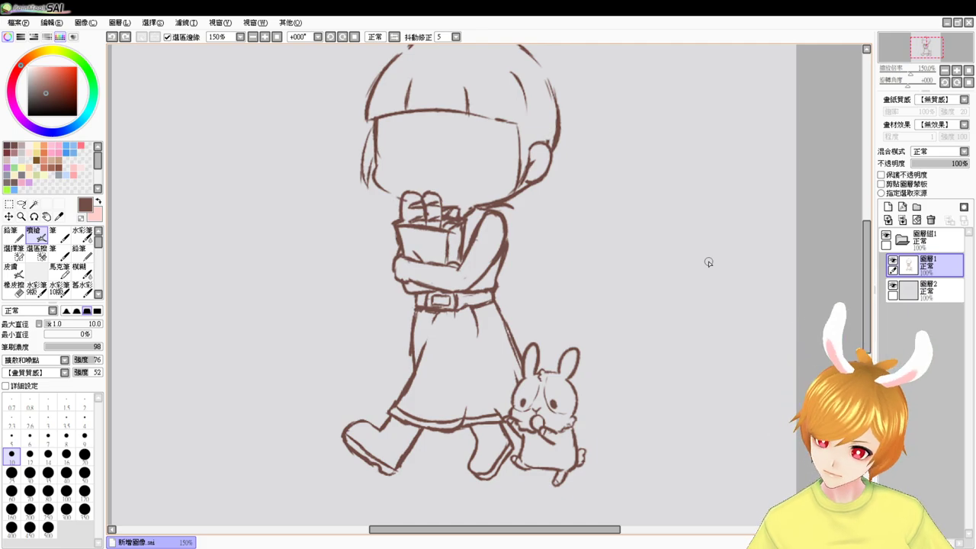
{"action": "left_click_drag", "start_coordinate": [568, 241], "coordinate": [604, 279]}
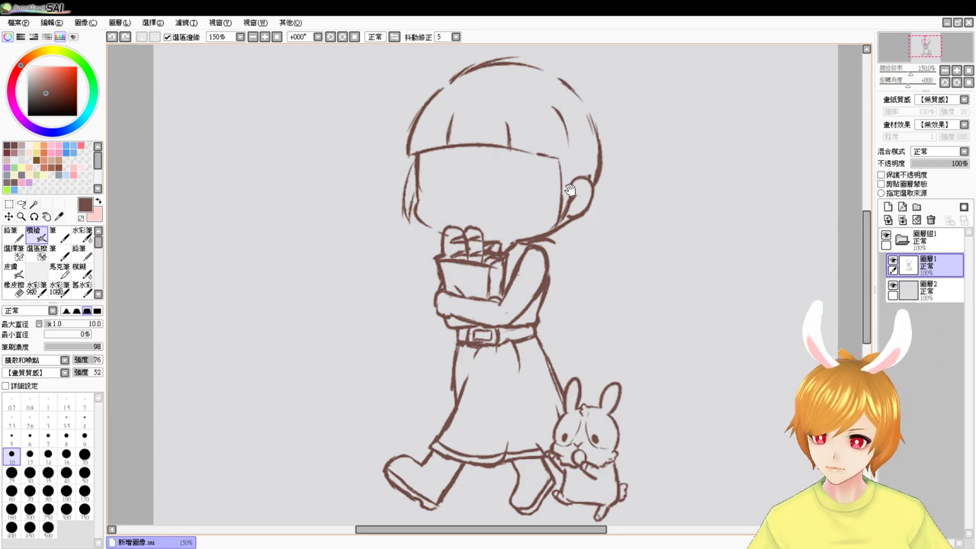
{"action": "mouse_move", "coordinate": [565, 190]}
{"action": "left_mouse_down"}
{"action": "mouse_move", "coordinate": [607, 208]}
{"action": "mouse_move", "coordinate": [531, 189]}
{"action": "left_mouse_up"}
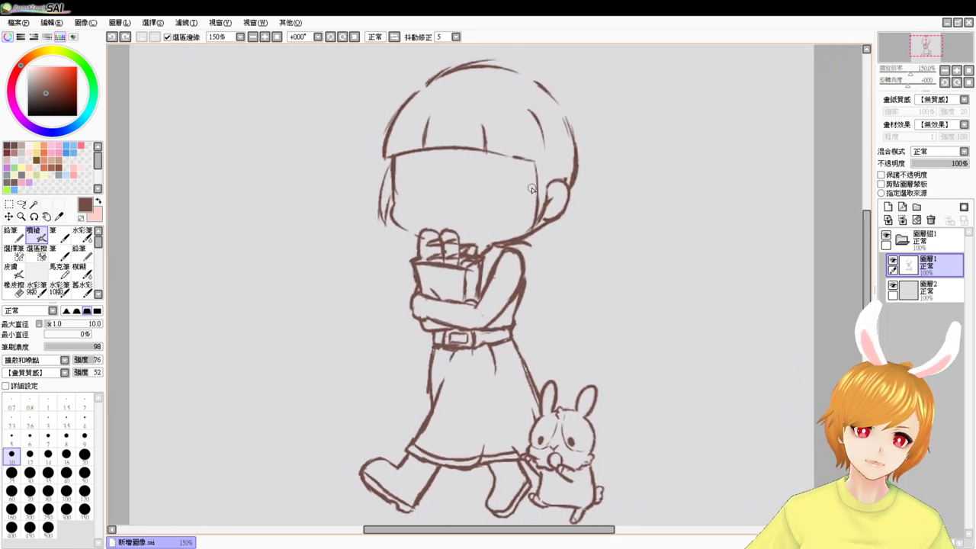
{"action": "mouse_move", "coordinate": [663, 321]}
{"action": "left_mouse_down"}
{"action": "mouse_move", "coordinate": [640, 276]}
{"action": "mouse_move", "coordinate": [628, 279]}
{"action": "left_mouse_up"}
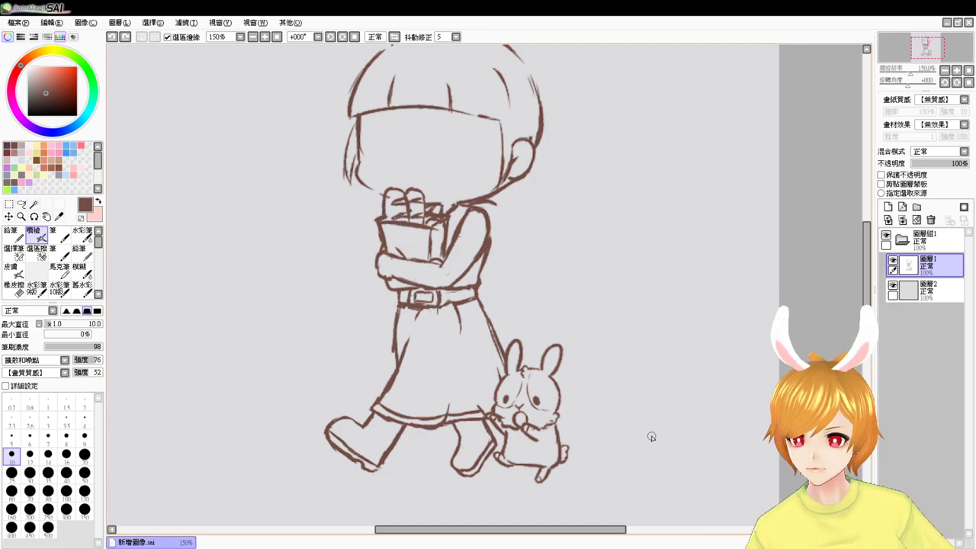
{"action": "left_click_drag", "start_coordinate": [612, 270], "coordinate": [618, 326]}
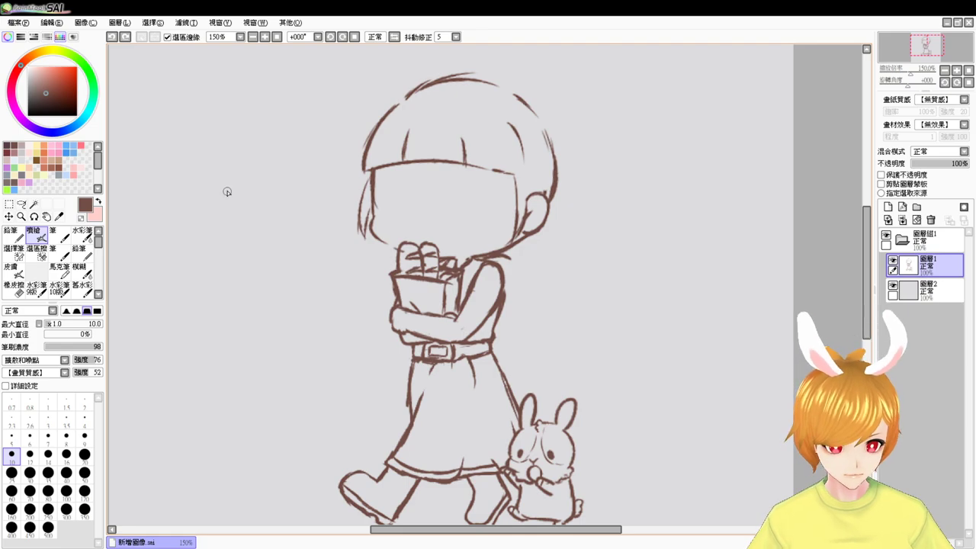
- Sketch a small example chibi in front of the character, with a round head and a simple star-like body with pointed limbs
{"action": "left_click_drag", "start_coordinate": [226, 191], "coordinate": [224, 254]}
{"action": "left_click_drag", "start_coordinate": [236, 184], "coordinate": [279, 248]}
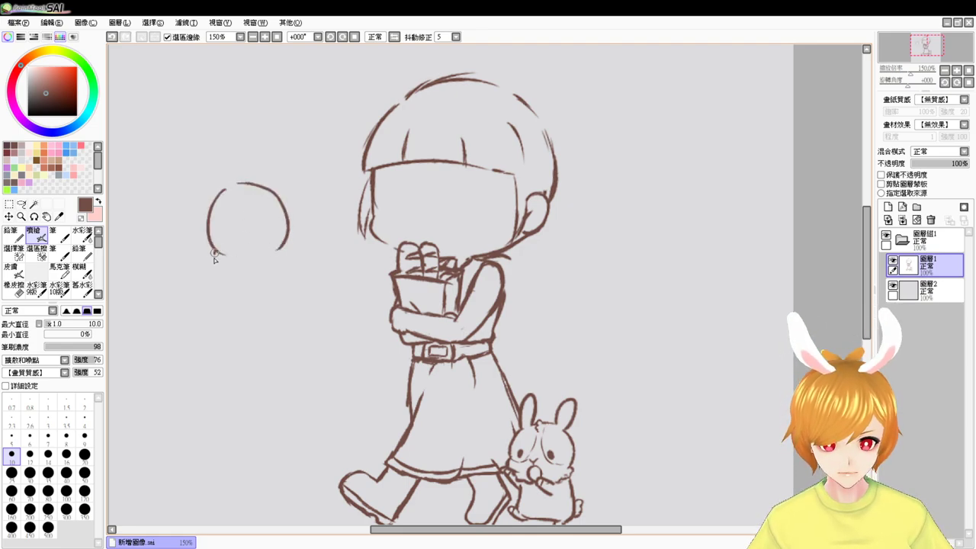
{"action": "mouse_move", "coordinate": [214, 255]}
{"action": "left_mouse_down"}
{"action": "mouse_move", "coordinate": [265, 258]}
{"action": "mouse_move", "coordinate": [245, 264]}
{"action": "mouse_move", "coordinate": [282, 245]}
{"action": "left_mouse_up"}
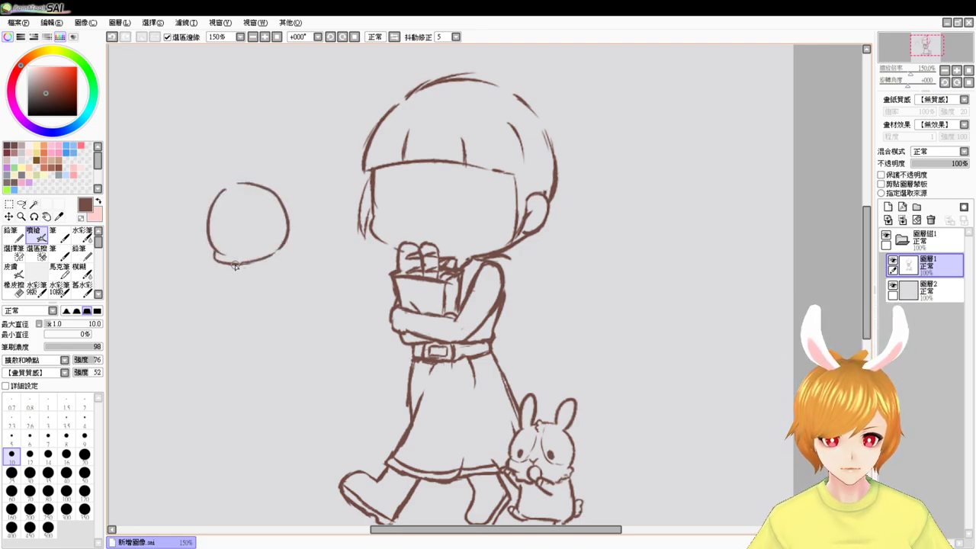
{"action": "left_click_drag", "start_coordinate": [220, 261], "coordinate": [235, 282]}
{"action": "mouse_move", "coordinate": [276, 256]}
{"action": "left_mouse_down"}
{"action": "mouse_move", "coordinate": [302, 270]}
{"action": "mouse_move", "coordinate": [240, 291]}
{"action": "mouse_move", "coordinate": [230, 285]}
{"action": "mouse_move", "coordinate": [237, 314]}
{"action": "mouse_move", "coordinate": [299, 302]}
{"action": "left_mouse_up"}
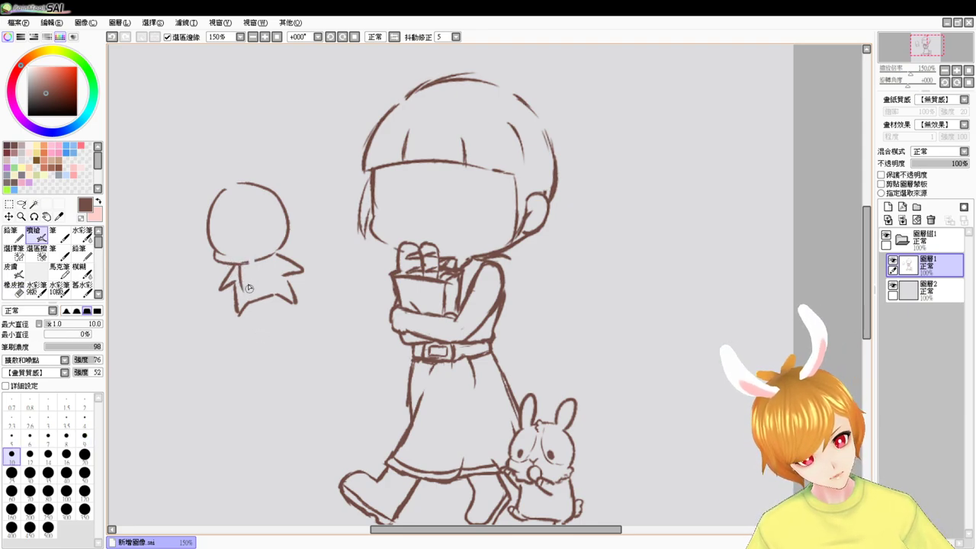
- Undo the stroke inside the small chibi's body, erase its legs and try narrower torso sides
{"action": "key", "text": "ctrl+z"}
{"action": "key", "text": "e"}
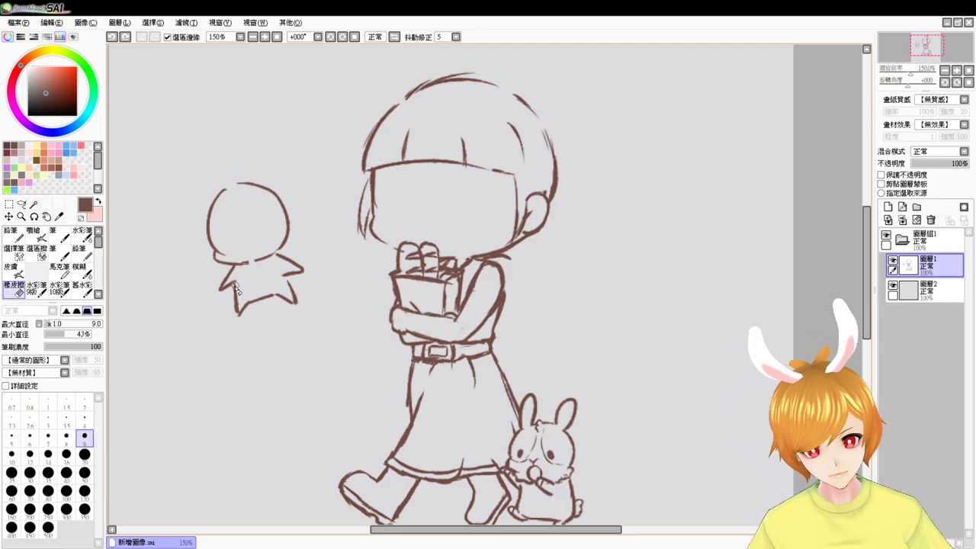
{"action": "mouse_move", "coordinate": [234, 293]}
{"action": "left_mouse_down"}
{"action": "mouse_move", "coordinate": [260, 307]}
{"action": "mouse_move", "coordinate": [272, 297]}
{"action": "mouse_move", "coordinate": [245, 303]}
{"action": "mouse_move", "coordinate": [271, 292]}
{"action": "mouse_move", "coordinate": [301, 305]}
{"action": "left_mouse_up"}
{"action": "key", "text": "e"}
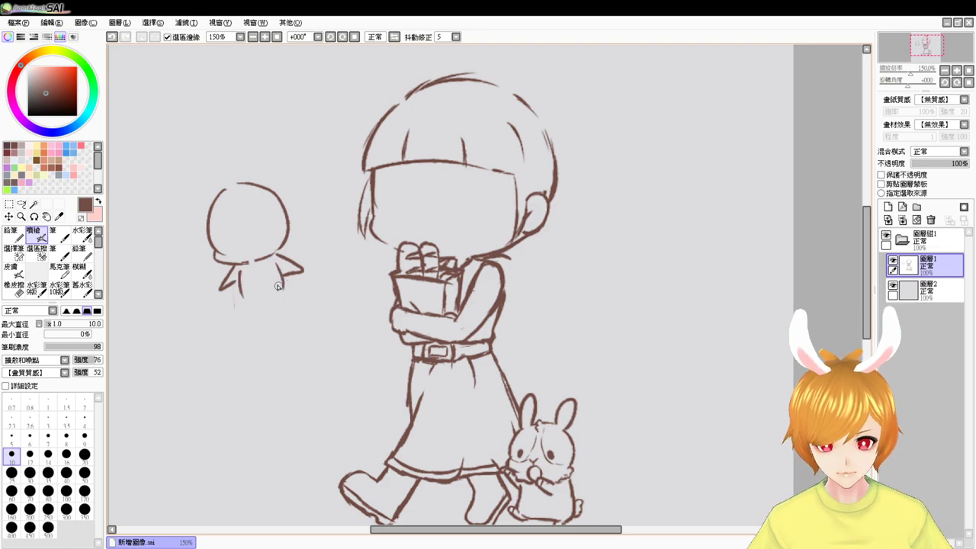
{"action": "key", "text": "ctrl+z"}
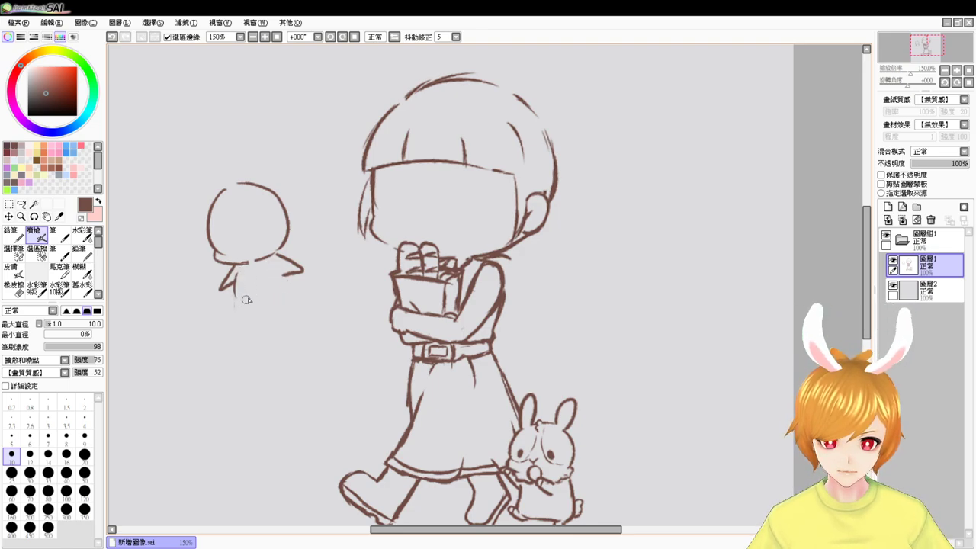
- Erase the small chibi's pointed arms and redraw its torso with curved sides and a bottom line
{"action": "key", "text": "e"}
{"action": "mouse_move", "coordinate": [232, 271]}
{"action": "left_mouse_down"}
{"action": "mouse_move", "coordinate": [219, 290]}
{"action": "mouse_move", "coordinate": [244, 297]}
{"action": "left_mouse_up"}
{"action": "key", "text": "e"}
{"action": "left_click_drag", "start_coordinate": [268, 265], "coordinate": [279, 296]}
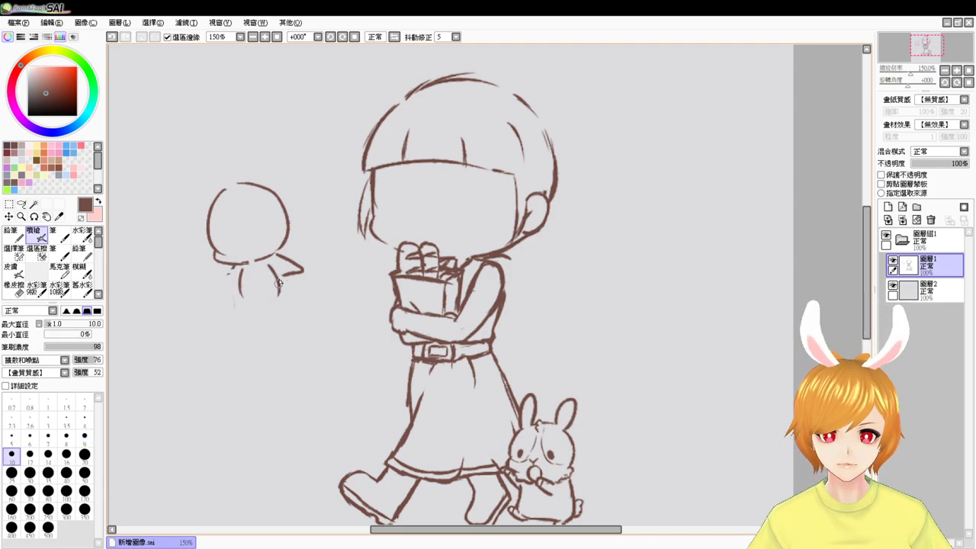
{"action": "key", "text": "e"}
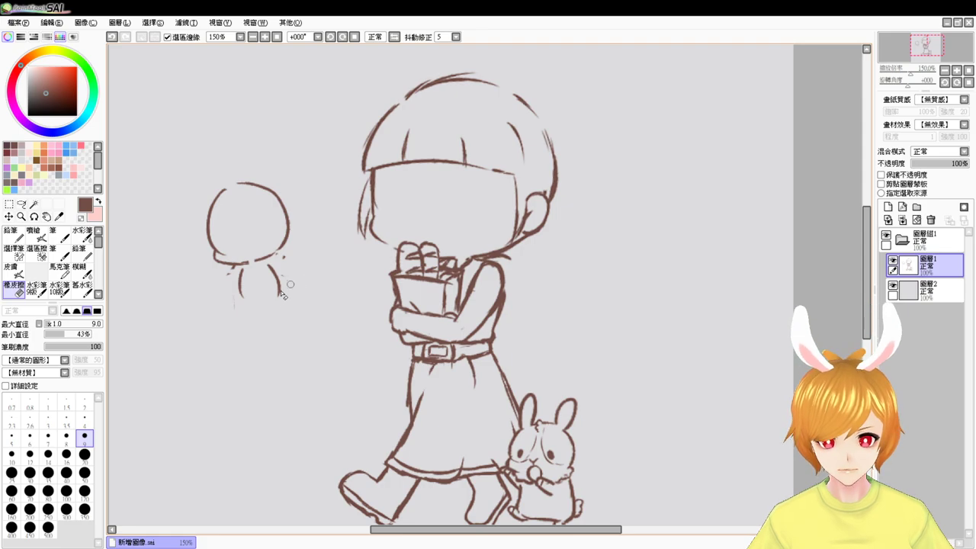
{"action": "key", "text": "e"}
{"action": "left_click_drag", "start_coordinate": [252, 303], "coordinate": [267, 302]}
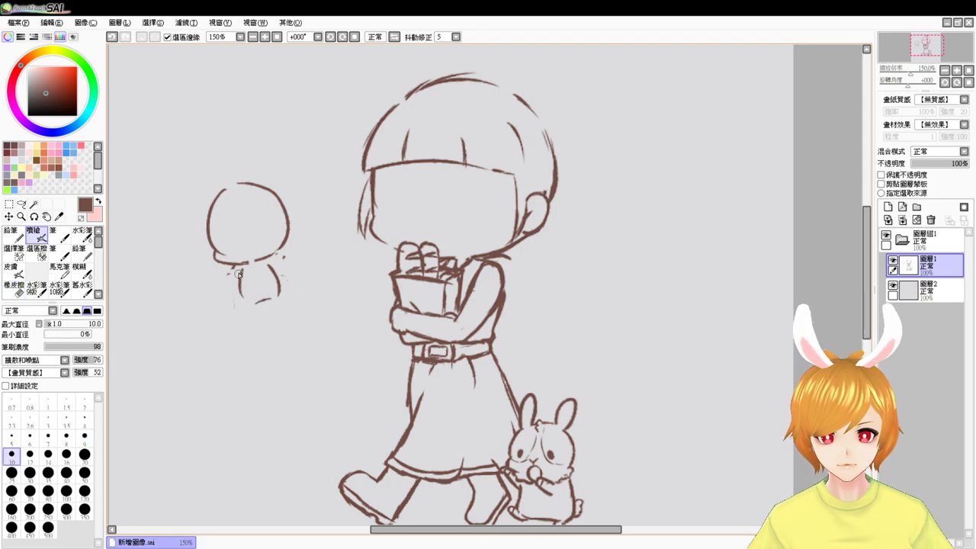
- Draw short arms and legs on the small chibi and trim the tip of its outstretched hand
{"action": "mouse_move", "coordinate": [237, 266]}
{"action": "left_mouse_down"}
{"action": "mouse_move", "coordinate": [228, 292]}
{"action": "mouse_move", "coordinate": [238, 287]}
{"action": "left_mouse_up"}
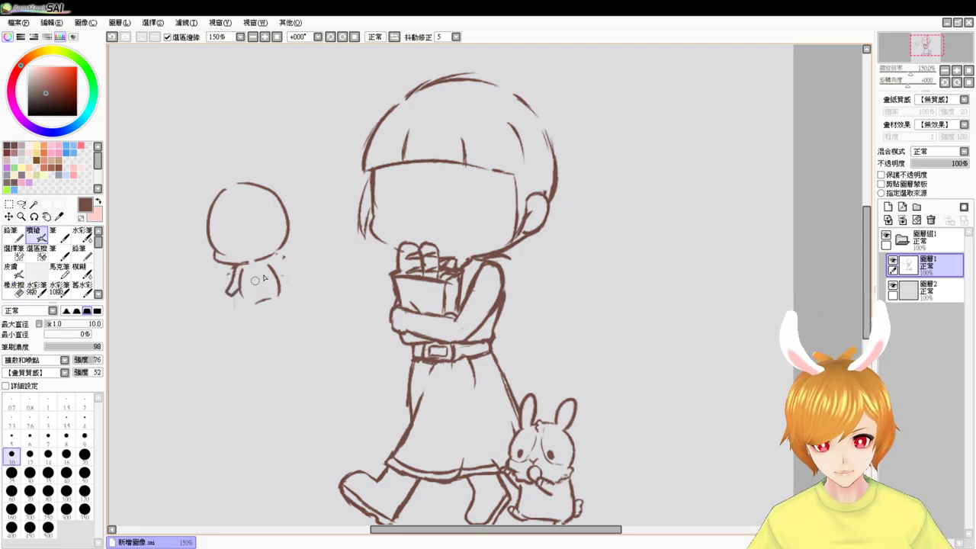
{"action": "left_click_drag", "start_coordinate": [278, 261], "coordinate": [297, 281]}
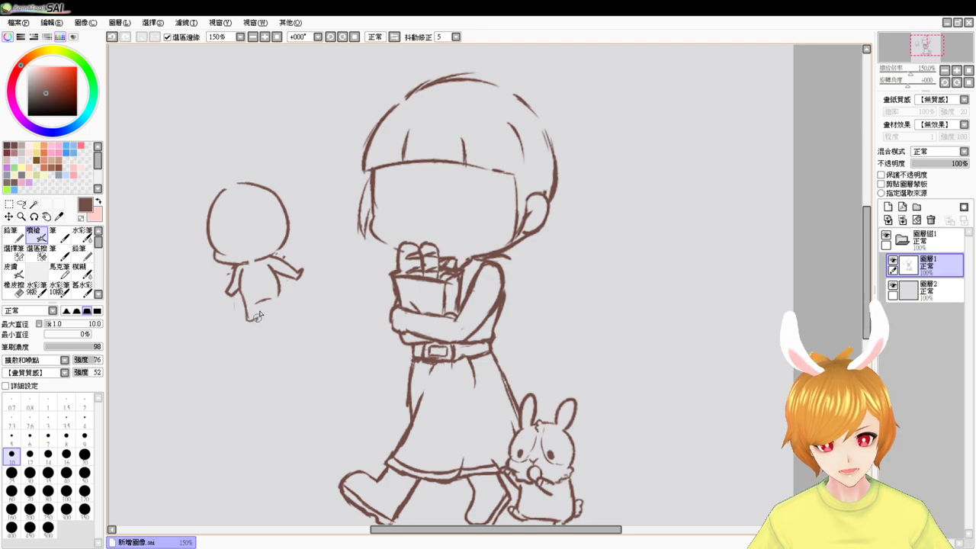
{"action": "left_click_drag", "start_coordinate": [271, 303], "coordinate": [289, 313]}
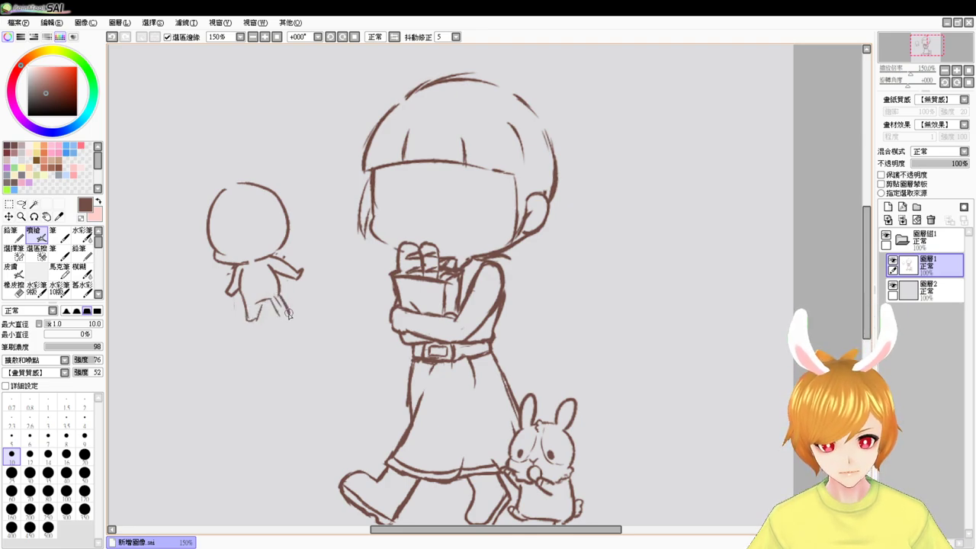
{"action": "key", "text": "e"}
{"action": "left_click_drag", "start_coordinate": [304, 269], "coordinate": [295, 278]}
{"action": "key", "text": "b"}
{"action": "key", "text": "ctrl+z"}
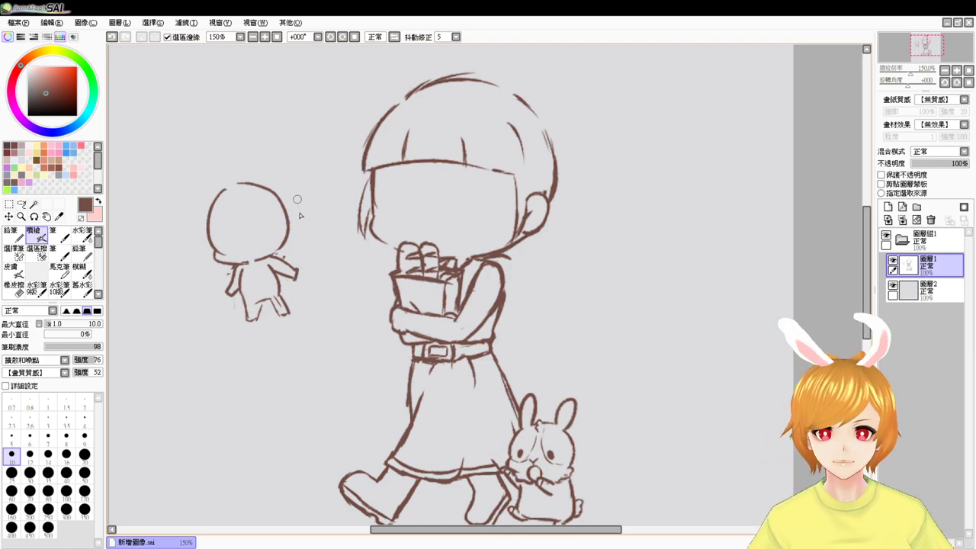
- Erase the entire small example chibi with a larger eraser
{"action": "key", "text": "e"}
{"action": "left_click", "coordinate": [84, 454]}
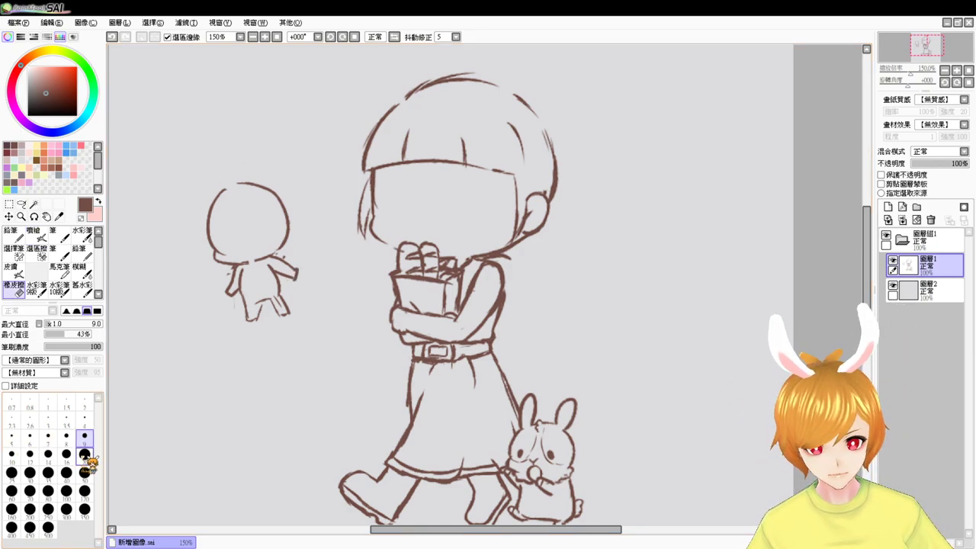
{"action": "mouse_move", "coordinate": [221, 206]}
{"action": "left_mouse_down"}
{"action": "mouse_move", "coordinate": [236, 185]}
{"action": "mouse_move", "coordinate": [226, 255]}
{"action": "mouse_move", "coordinate": [262, 331]}
{"action": "mouse_move", "coordinate": [294, 303]}
{"action": "mouse_move", "coordinate": [288, 251]}
{"action": "left_mouse_up"}
{"action": "key", "text": "v"}
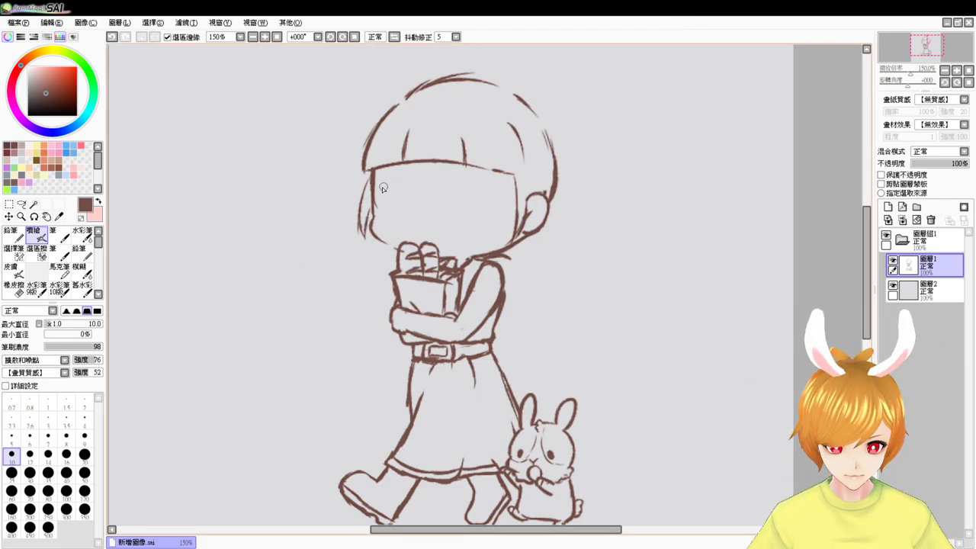
- Erase the vertical hair line at the front of the character's face and redraw it slightly further inward below the bangs
{"action": "key", "text": "e"}
{"action": "left_click_drag", "start_coordinate": [372, 176], "coordinate": [374, 207]}
{"action": "key", "text": "b"}
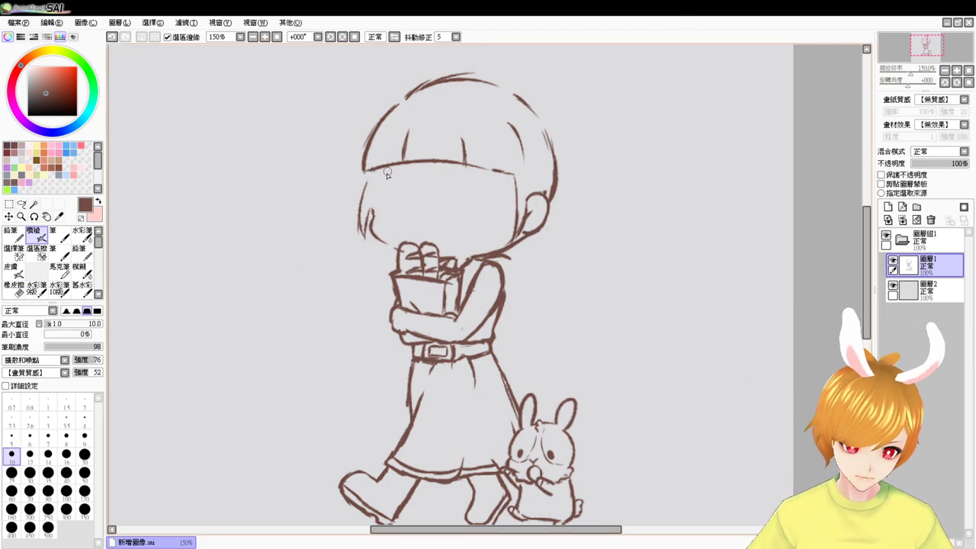
{"action": "left_click_drag", "start_coordinate": [383, 169], "coordinate": [381, 205]}
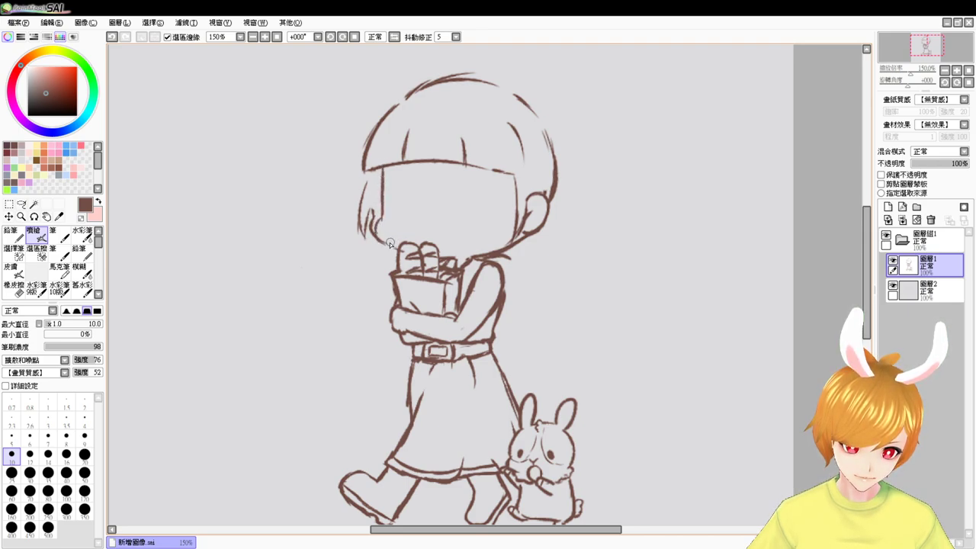
- Undo the last changes to the front edge of the face
{"action": "key", "text": "ctrl+z"}
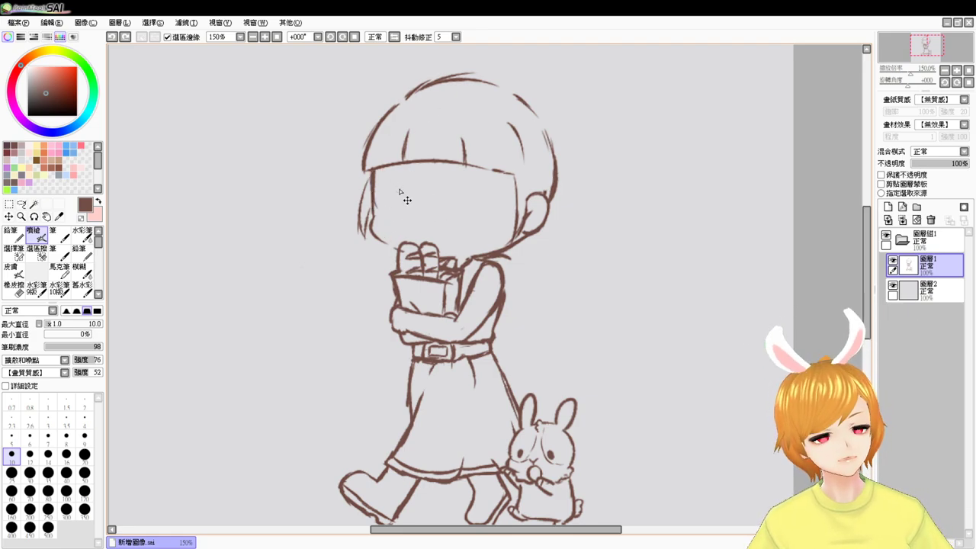
{"action": "left_click", "coordinate": [399, 191], "text": "ctrl"}
{"action": "left_click_drag", "start_coordinate": [399, 190], "coordinate": [404, 216]}
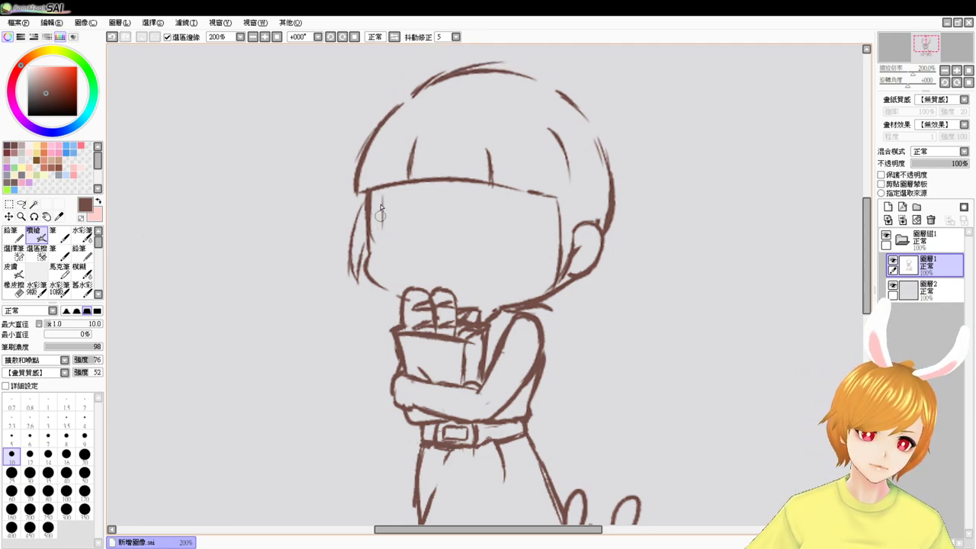
- Try redrawing the front edge of the face further inward and erasing the old edge with the side hair strands
{"action": "left_click_drag", "start_coordinate": [382, 191], "coordinate": [381, 245]}
{"action": "left_click_drag", "start_coordinate": [385, 185], "coordinate": [378, 276]}
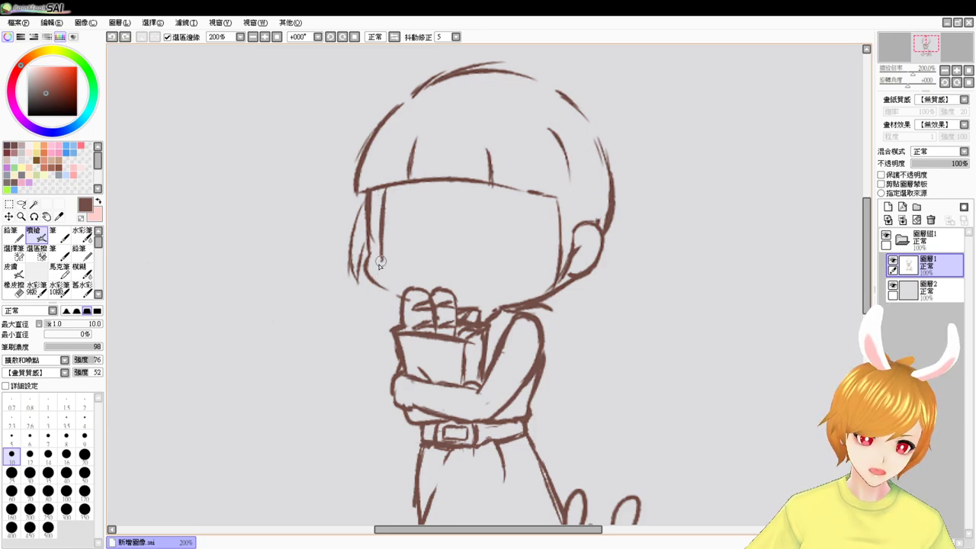
{"action": "key", "text": "e"}
{"action": "left_click_drag", "start_coordinate": [369, 214], "coordinate": [366, 284]}
{"action": "left_click_drag", "start_coordinate": [362, 207], "coordinate": [357, 298]}
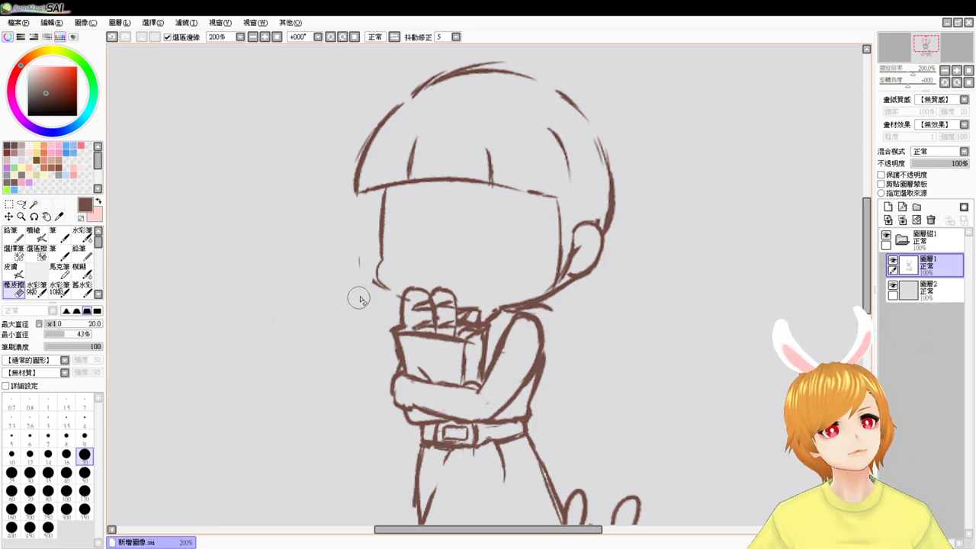
- Undo the erasing of the old face edge and the side hair strands
{"action": "key", "text": "b"}
{"action": "key", "text": "ctrl+z"}
{"action": "key", "text": "ctrl+z"}
{"action": "key", "text": "ctrl+z"}
{"action": "key", "text": "ctrl+z"}
{"action": "key", "text": "ctrl+z"}
{"action": "key", "text": "ctrl+z"}
{"action": "key", "text": "ctrl+z"}
{"action": "key", "text": "ctrl+z"}
{"action": "key", "text": "ctrl+z"}
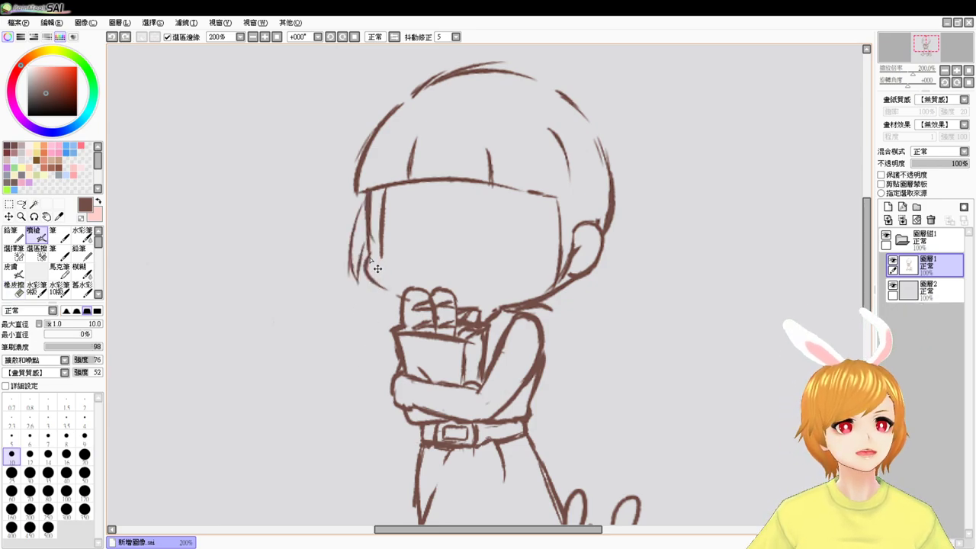
- Redraw the front edge of the face between the two vertical lines, erase both old lines and join the new edge to the jaw
{"action": "left_click_drag", "start_coordinate": [376, 187], "coordinate": [374, 251]}
{"action": "key", "text": "e"}
{"action": "left_click_drag", "start_coordinate": [369, 198], "coordinate": [377, 254]}
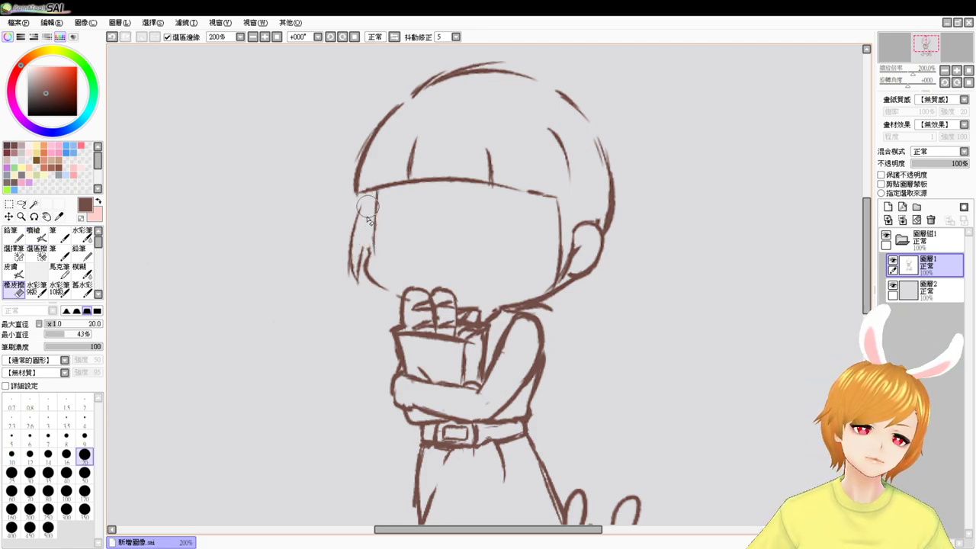
{"action": "key", "text": "v"}
{"action": "left_click_drag", "start_coordinate": [373, 219], "coordinate": [373, 245]}
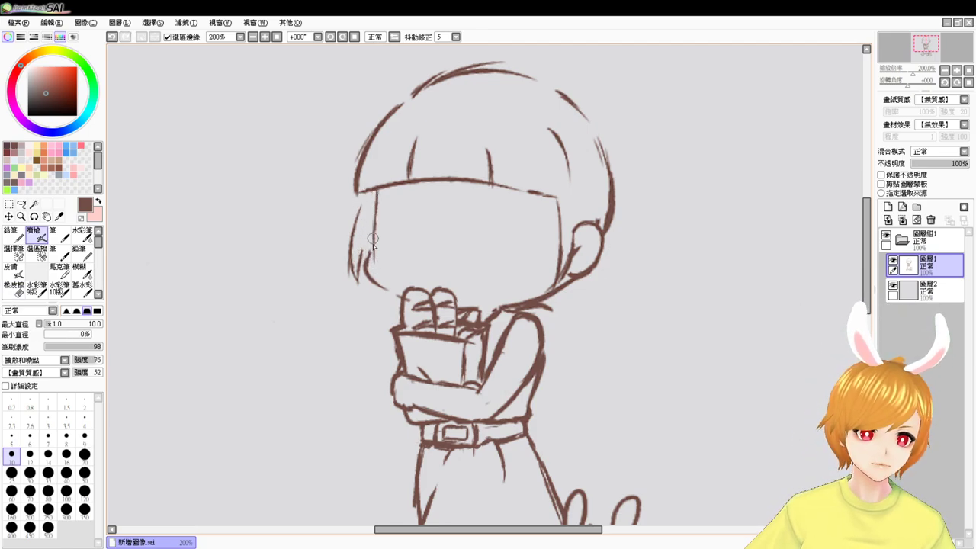
{"action": "left_click_drag", "start_coordinate": [375, 192], "coordinate": [374, 260]}
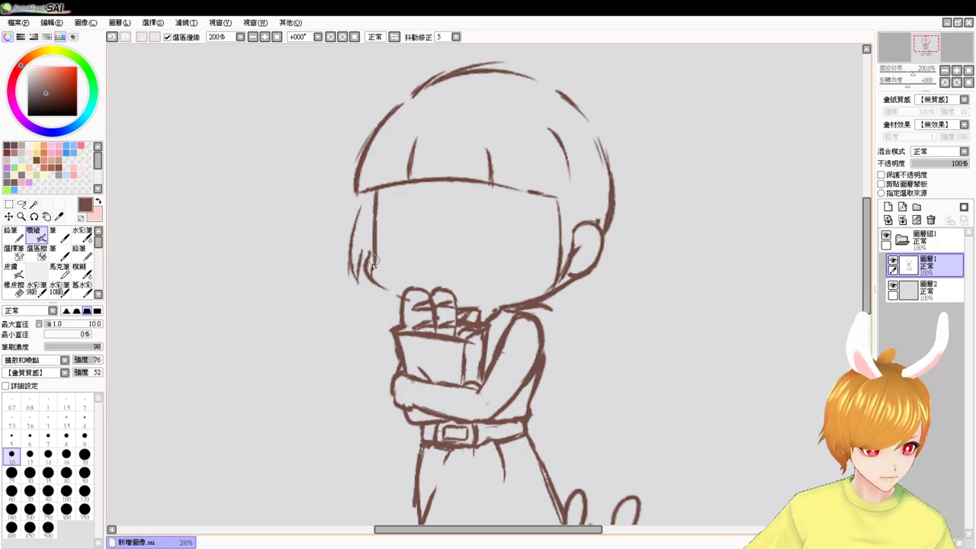
{"action": "key", "text": "e"}
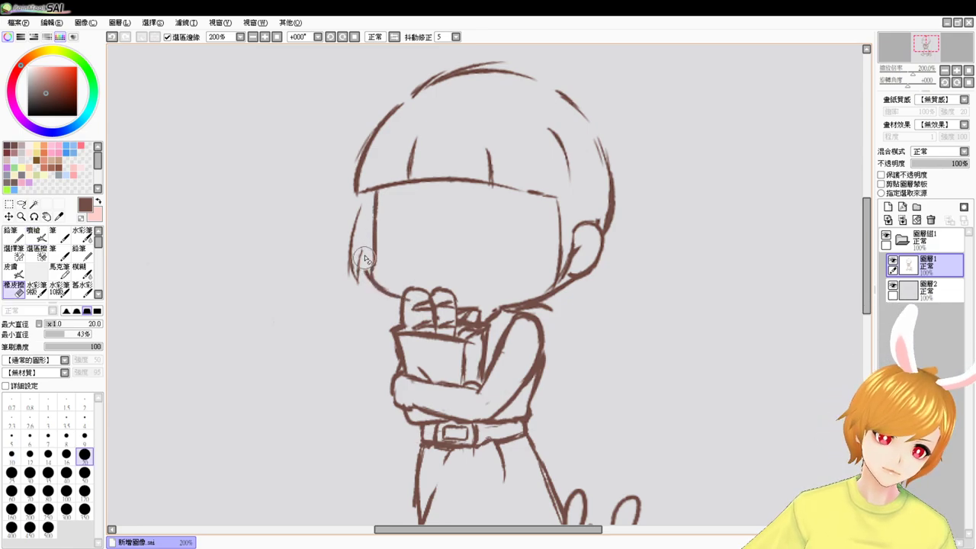
{"action": "key", "text": "v"}
- Erase the side hair strands in front of the face and redraw them closer to the face edge
{"action": "key", "text": "e"}
{"action": "left_click_drag", "start_coordinate": [362, 202], "coordinate": [353, 276]}
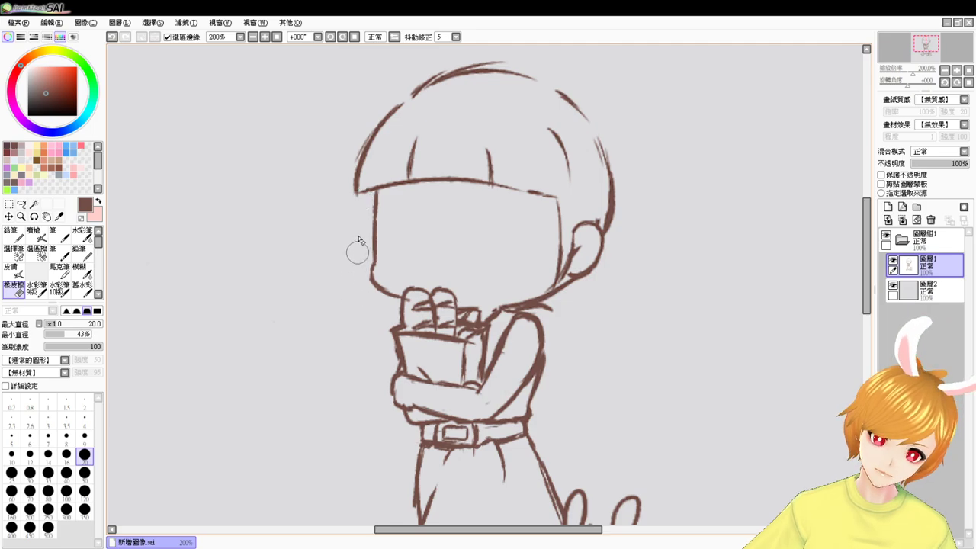
{"action": "key", "text": "v"}
{"action": "mouse_move", "coordinate": [374, 206]}
{"action": "left_mouse_down"}
{"action": "mouse_move", "coordinate": [360, 279]}
{"action": "mouse_move", "coordinate": [369, 284]}
{"action": "left_mouse_up"}
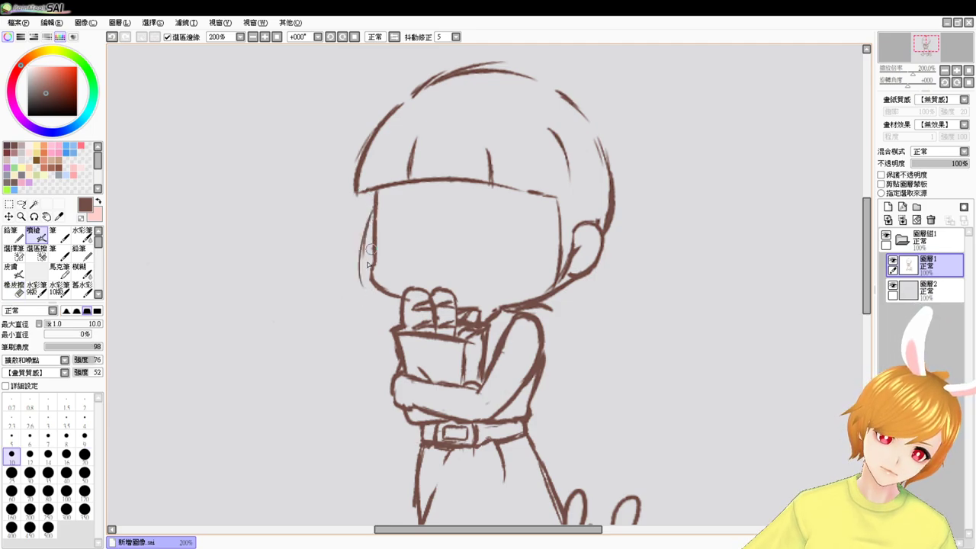
{"action": "left_click_drag", "start_coordinate": [365, 244], "coordinate": [370, 282]}
- Try erasing the ear and sketching a curved hair strand in its place behind the cheek
{"action": "key", "text": "e"}
{"action": "mouse_move", "coordinate": [579, 235]}
{"action": "left_mouse_down"}
{"action": "mouse_move", "coordinate": [592, 265]}
{"action": "mouse_move", "coordinate": [580, 277]}
{"action": "mouse_move", "coordinate": [584, 253]}
{"action": "mouse_move", "coordinate": [576, 280]}
{"action": "mouse_move", "coordinate": [560, 259]}
{"action": "mouse_move", "coordinate": [572, 236]}
{"action": "mouse_move", "coordinate": [565, 275]}
{"action": "left_mouse_up"}
{"action": "key", "text": "b"}
{"action": "key", "text": "e"}
{"action": "key", "text": "b"}
{"action": "mouse_move", "coordinate": [578, 225]}
{"action": "left_mouse_down"}
{"action": "mouse_move", "coordinate": [589, 223]}
{"action": "mouse_move", "coordinate": [599, 251]}
{"action": "mouse_move", "coordinate": [590, 281]}
{"action": "left_mouse_up"}
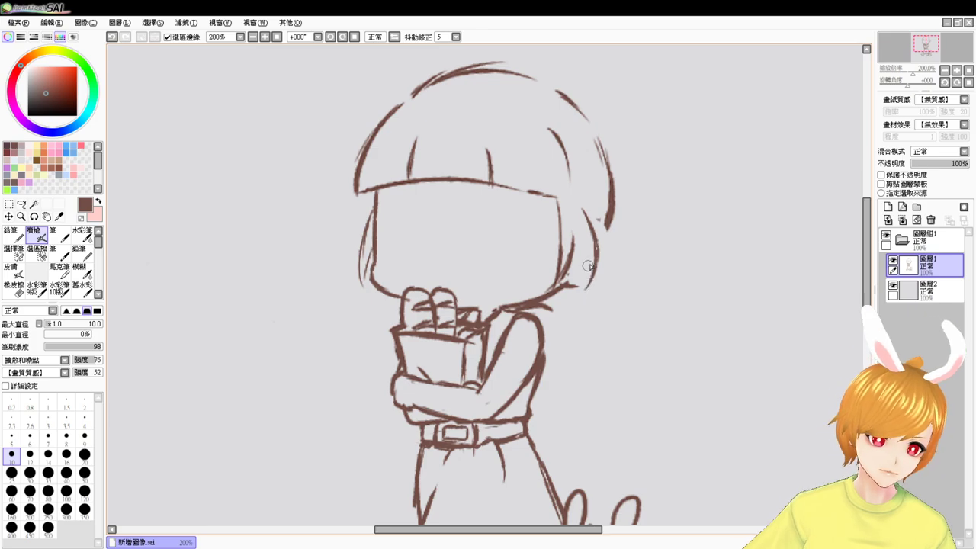
- Step back through the edit history to restore the ear and the hair line above it
{"action": "key", "text": "ctrl+z"}
{"action": "key", "text": "ctrl+z"}
{"action": "key", "text": "ctrl+z"}
{"action": "key", "text": "ctrl+z"}
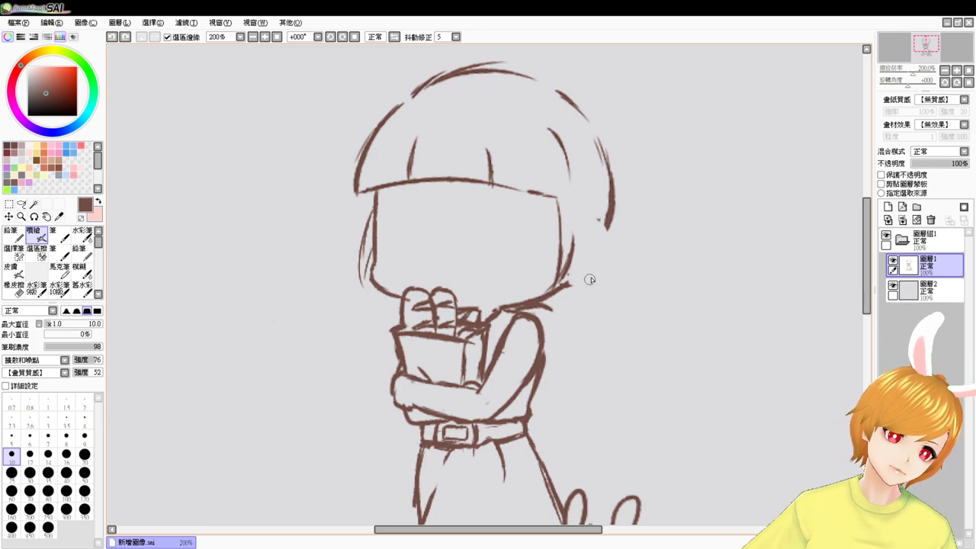
{"action": "key", "text": "ctrl+y"}
{"action": "key", "text": "ctrl+y"}
{"action": "key", "text": "ctrl+y"}
{"action": "key", "text": "ctrl+y"}
- Sketch a high ponytail curving from the back of the head down past the ear, ending in pointed tips
{"action": "left_click_drag", "start_coordinate": [597, 274], "coordinate": [583, 328]}
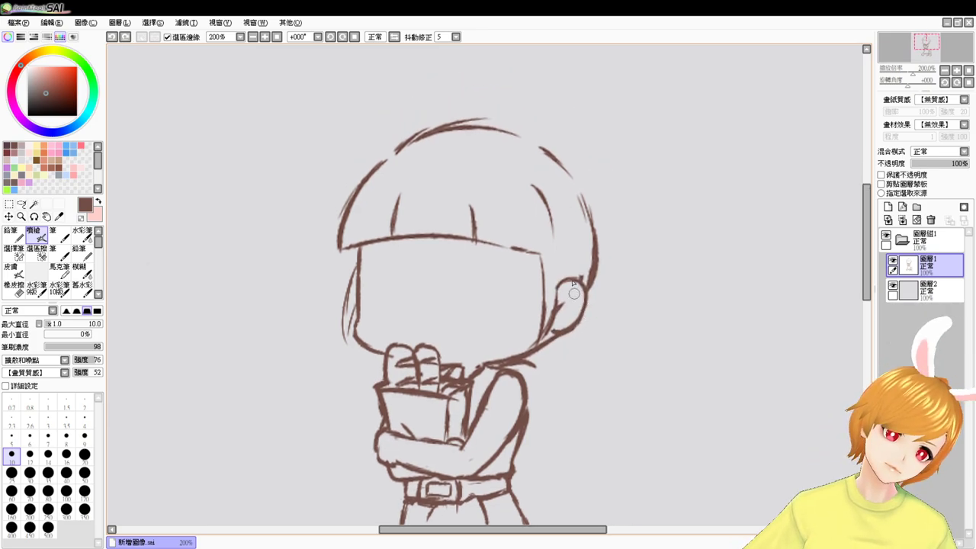
{"action": "mouse_move", "coordinate": [534, 135]}
{"action": "left_mouse_down"}
{"action": "mouse_move", "coordinate": [551, 125]}
{"action": "mouse_move", "coordinate": [585, 136]}
{"action": "mouse_move", "coordinate": [610, 159]}
{"action": "mouse_move", "coordinate": [621, 208]}
{"action": "left_mouse_up"}
{"action": "left_click_drag", "start_coordinate": [615, 167], "coordinate": [612, 247]}
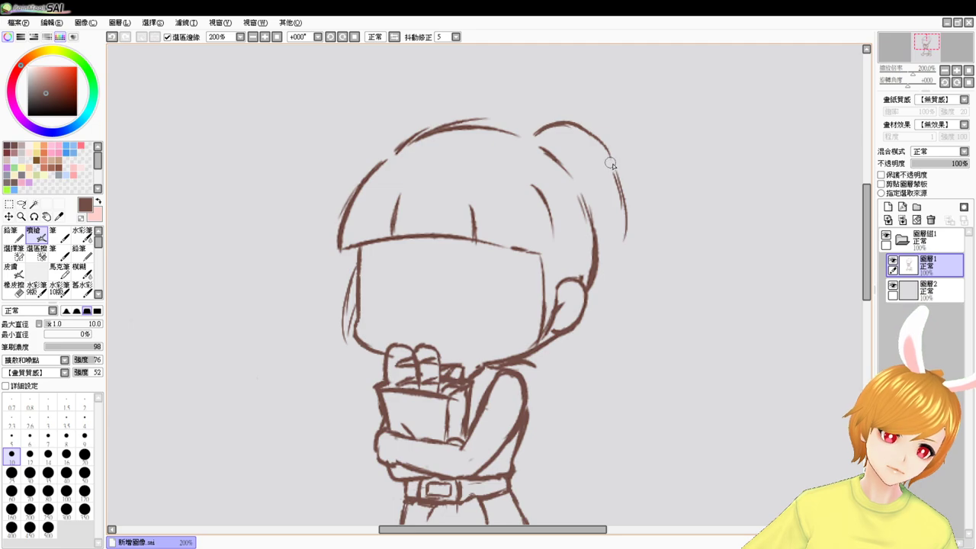
{"action": "left_click_drag", "start_coordinate": [621, 244], "coordinate": [606, 309]}
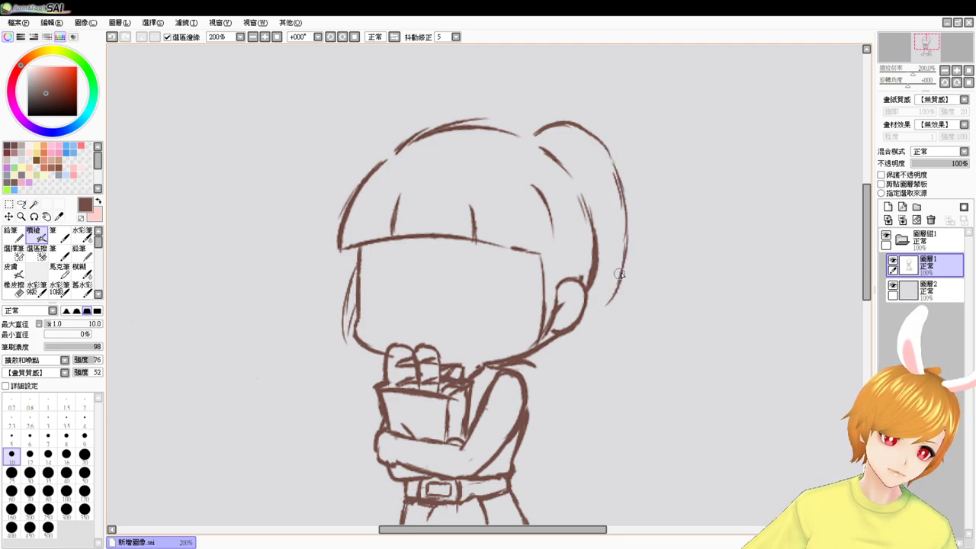
{"action": "mouse_move", "coordinate": [619, 273]}
{"action": "left_mouse_down"}
{"action": "mouse_move", "coordinate": [604, 336]}
{"action": "mouse_move", "coordinate": [565, 367]}
{"action": "mouse_move", "coordinate": [556, 354]}
{"action": "mouse_move", "coordinate": [585, 381]}
{"action": "left_mouse_up"}
{"action": "left_click_drag", "start_coordinate": [589, 339], "coordinate": [584, 378]}
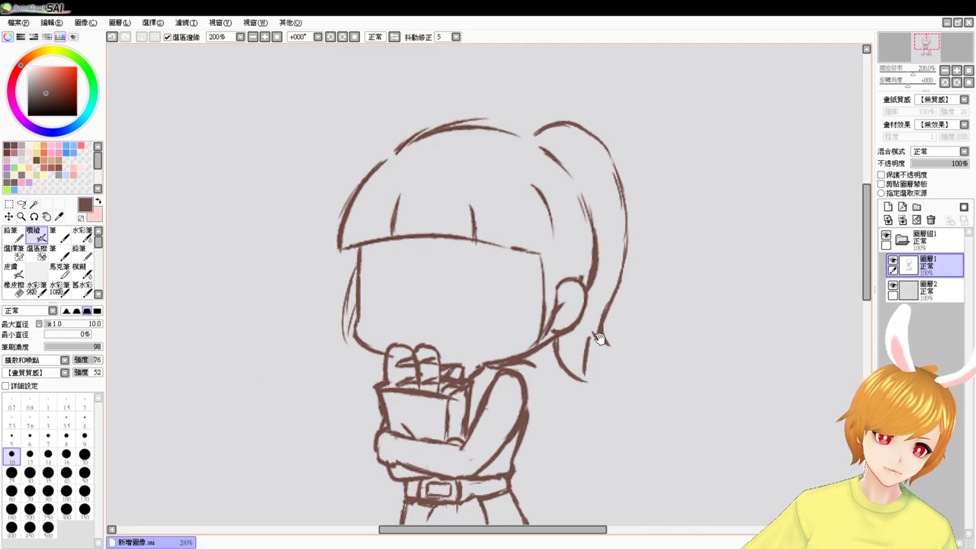
- Lasso the bangs with their strand lines and move them slightly down over the face
{"action": "left_click_drag", "start_coordinate": [598, 338], "coordinate": [628, 353]}
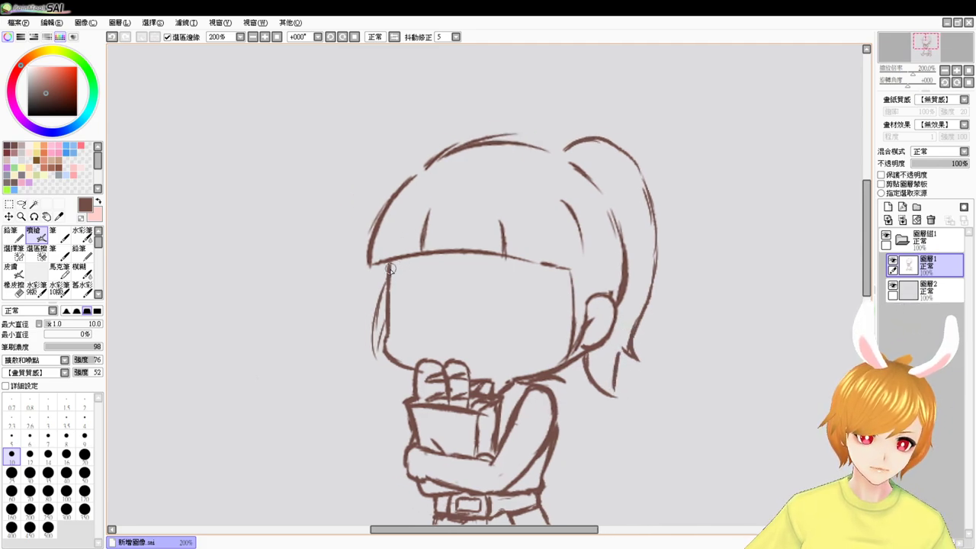
{"action": "left_click", "coordinate": [21, 205]}
{"action": "mouse_move", "coordinate": [410, 164]}
{"action": "left_mouse_down"}
{"action": "mouse_move", "coordinate": [354, 260]}
{"action": "mouse_move", "coordinate": [373, 270]}
{"action": "mouse_move", "coordinate": [576, 271]}
{"action": "mouse_move", "coordinate": [590, 246]}
{"action": "mouse_move", "coordinate": [581, 197]}
{"action": "mouse_move", "coordinate": [412, 165]}
{"action": "left_mouse_up"}
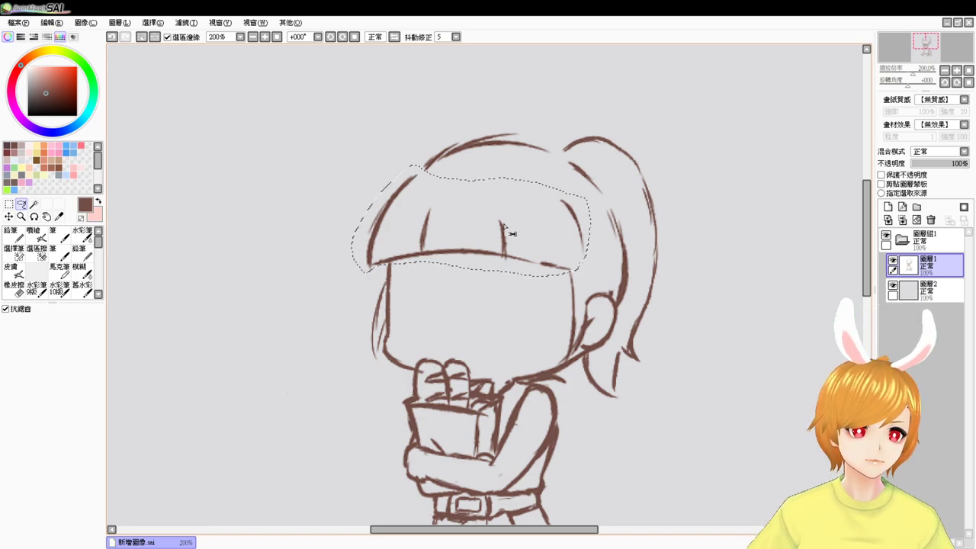
{"action": "key", "text": "ctrl+t"}
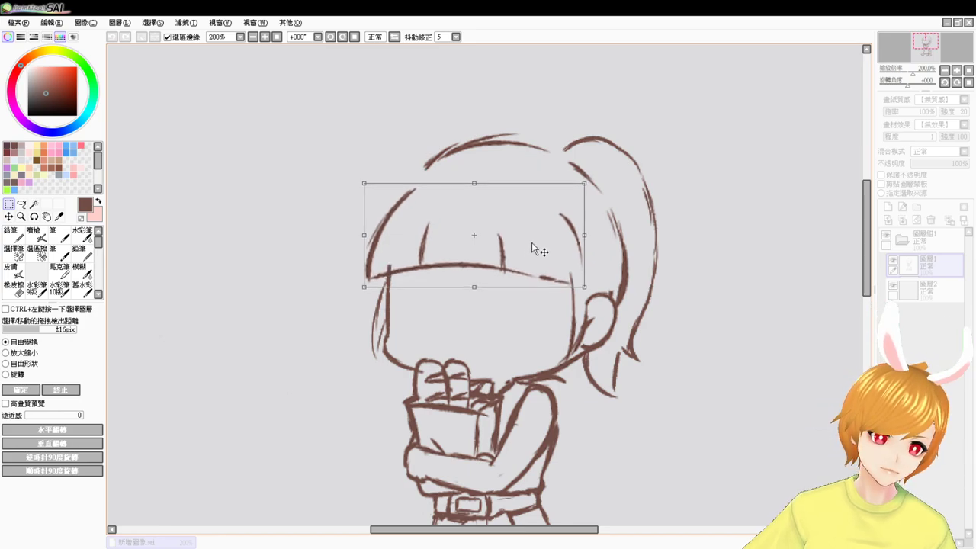
{"action": "left_click_drag", "start_coordinate": [533, 246], "coordinate": [531, 242]}
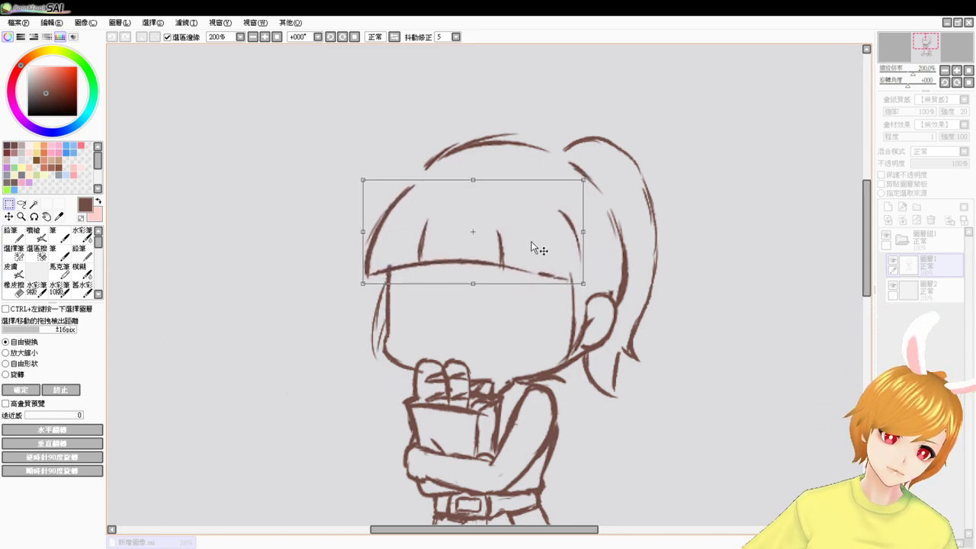
{"action": "key", "text": "Return"}
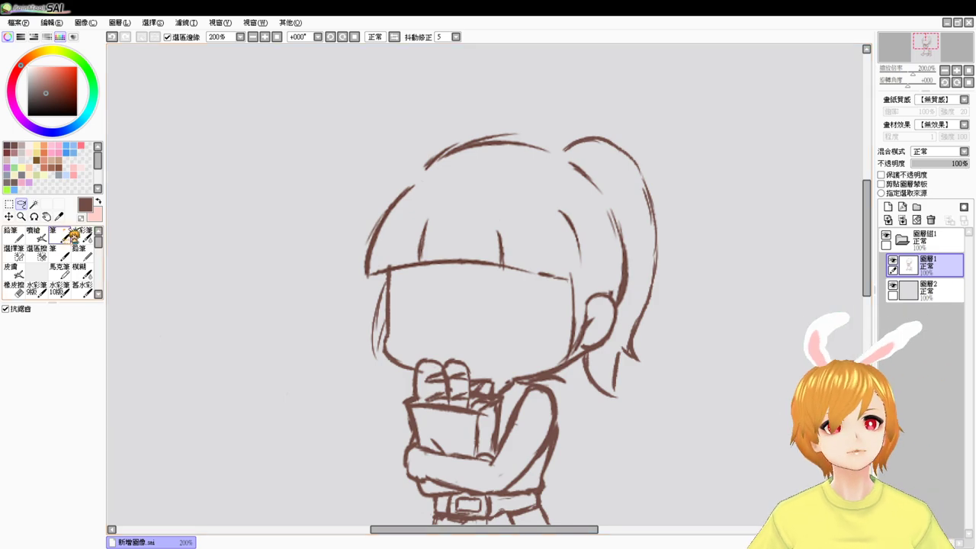
- Examine the girl's proportions and new ponytail at several zoom levels between 100% and 200%
{"action": "left_click", "coordinate": [39, 236]}
{"action": "left_click_drag", "start_coordinate": [580, 233], "coordinate": [537, 166]}
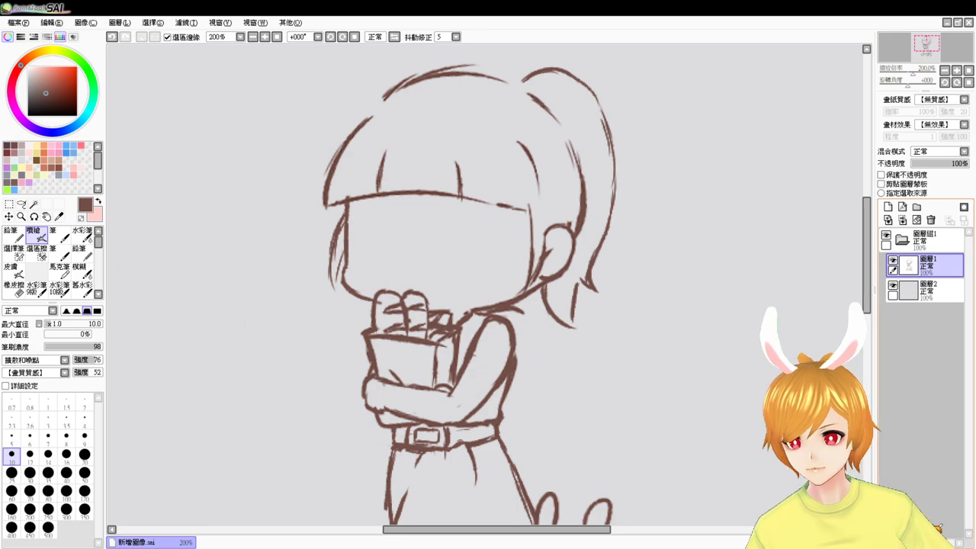
{"action": "mouse_move", "coordinate": [576, 330]}
{"action": "left_mouse_down"}
{"action": "mouse_move", "coordinate": [575, 374]}
{"action": "mouse_move", "coordinate": [562, 384]}
{"action": "left_mouse_up"}
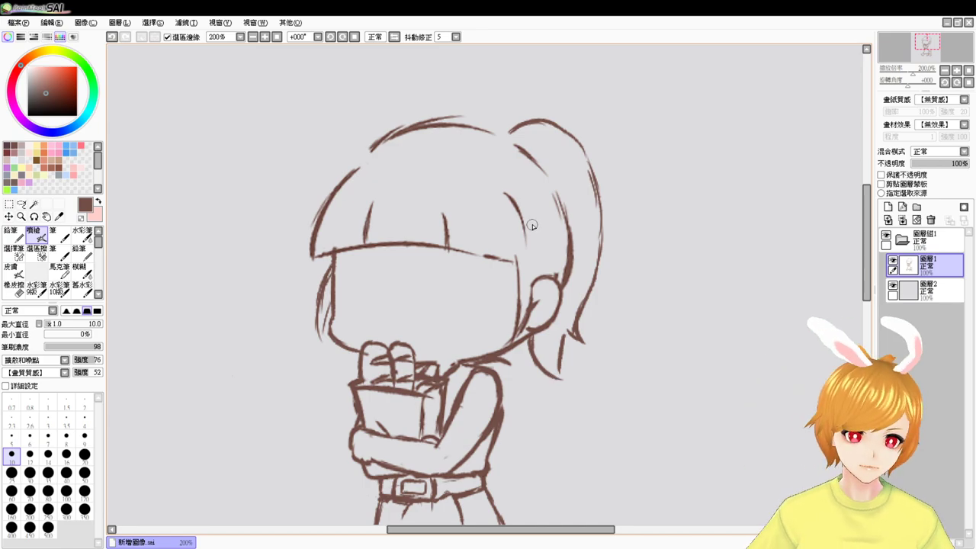
{"action": "left_click", "coordinate": [265, 37]}
{"action": "left_click", "coordinate": [266, 38]}
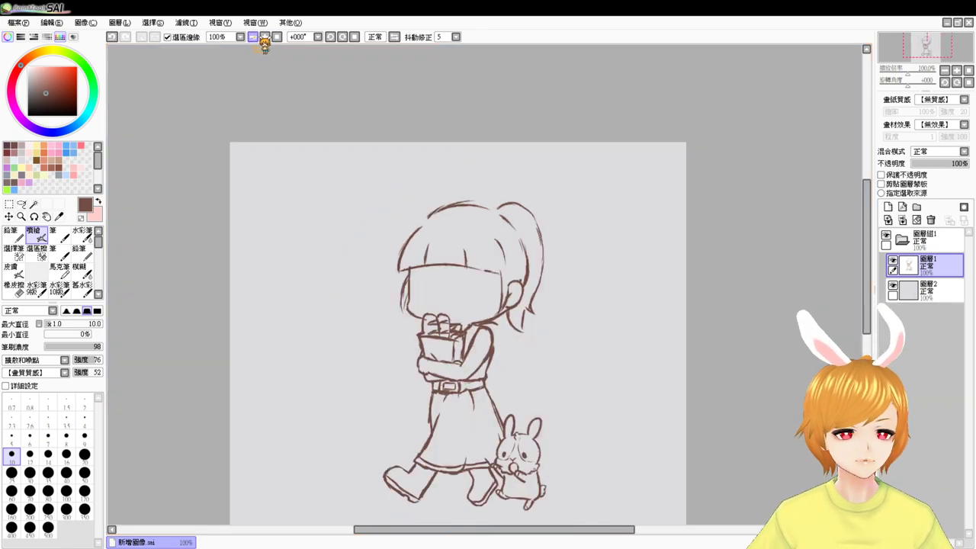
{"action": "left_click", "coordinate": [265, 38]}
{"action": "left_click", "coordinate": [266, 37]}
{"action": "left_click", "coordinate": [265, 36]}
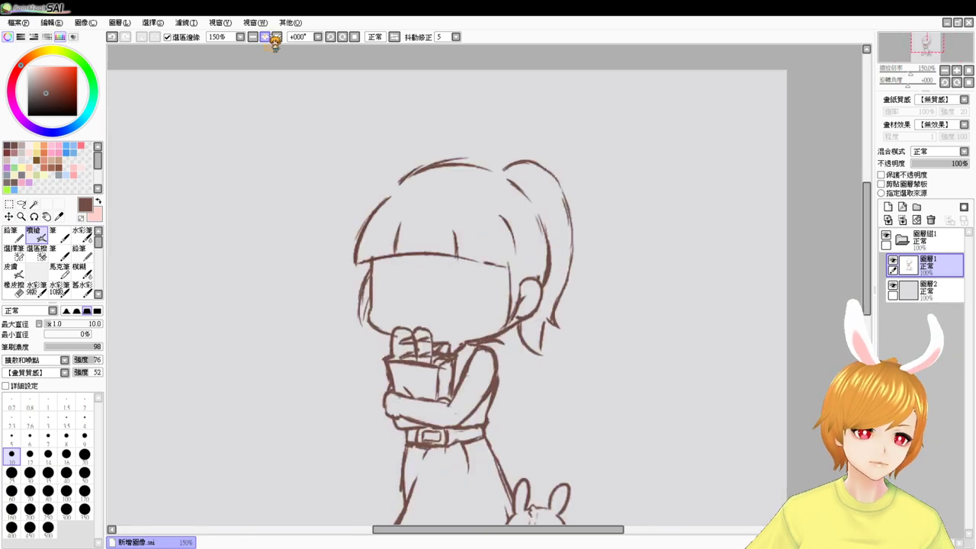
{"action": "left_click_drag", "start_coordinate": [520, 349], "coordinate": [517, 269]}
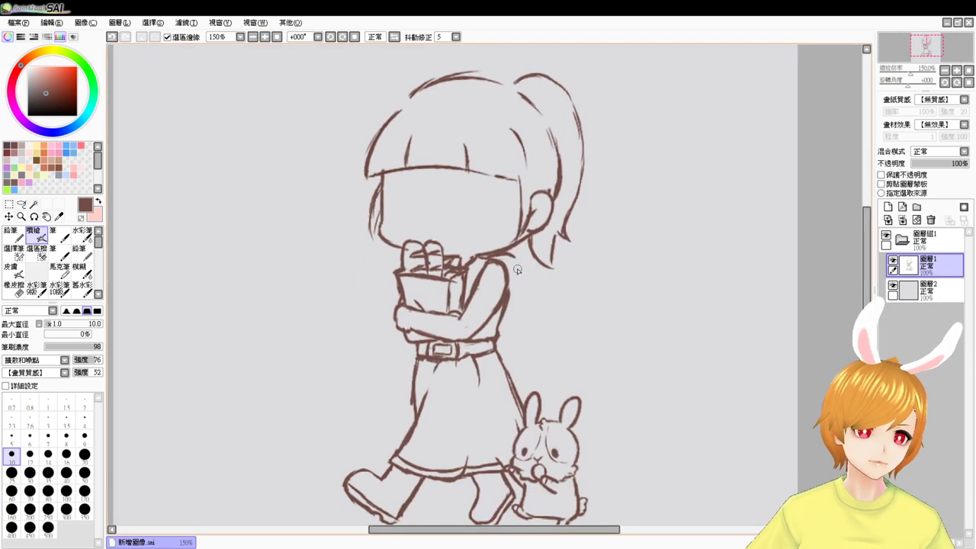
{"action": "scroll", "coordinate": [517, 269], "scroll_direction": "up", "scroll_amount": 2}
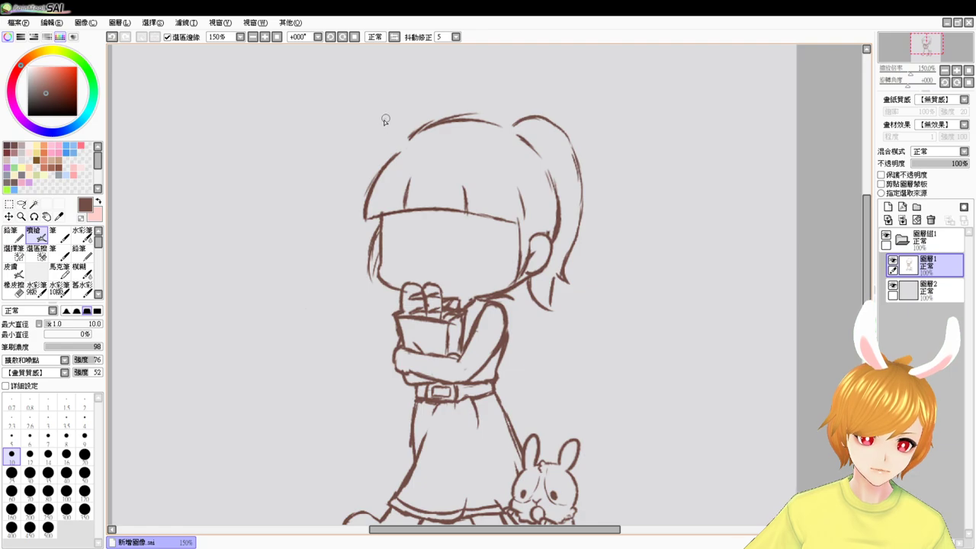
- Draw a small rounded loop on the upper front of the head, then erase its tip and redraw it shorter
{"action": "mouse_move", "coordinate": [385, 118]}
{"action": "left_mouse_down"}
{"action": "mouse_move", "coordinate": [382, 139]}
{"action": "mouse_move", "coordinate": [399, 149]}
{"action": "left_mouse_up"}
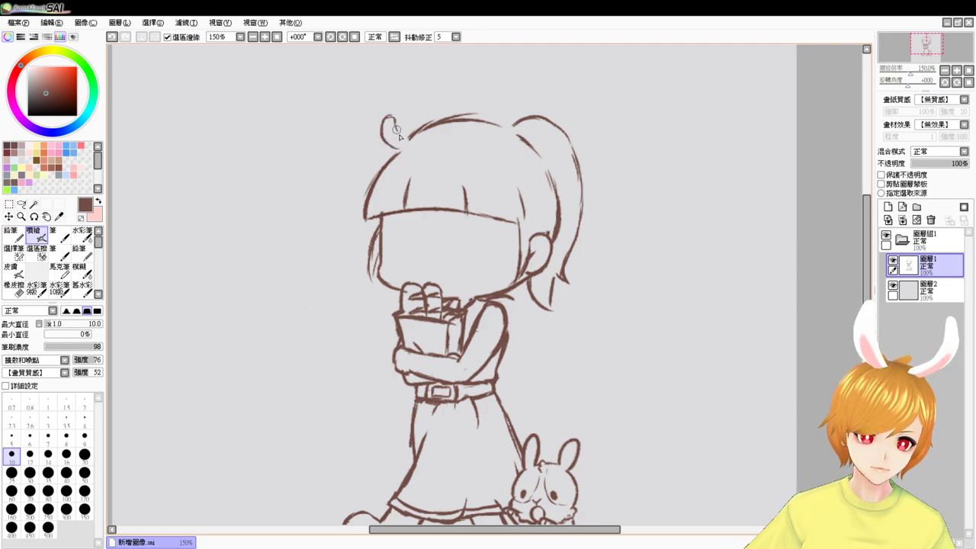
{"action": "left_click_drag", "start_coordinate": [391, 119], "coordinate": [404, 145]}
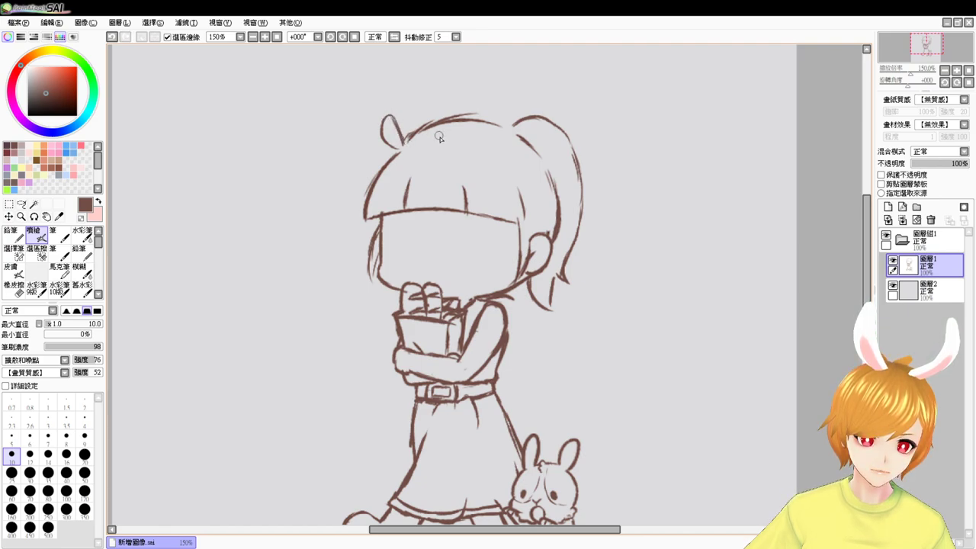
{"action": "key", "text": "e"}
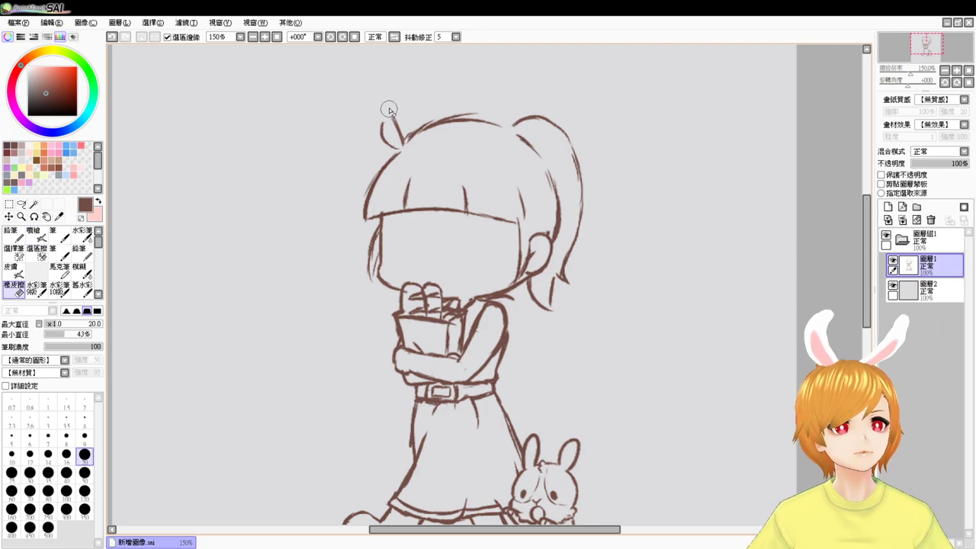
{"action": "mouse_move", "coordinate": [387, 105]}
{"action": "left_mouse_down"}
{"action": "mouse_move", "coordinate": [400, 136]}
{"action": "mouse_move", "coordinate": [381, 135]}
{"action": "mouse_move", "coordinate": [384, 125]}
{"action": "mouse_move", "coordinate": [395, 134]}
{"action": "mouse_move", "coordinate": [387, 124]}
{"action": "mouse_move", "coordinate": [402, 144]}
{"action": "mouse_move", "coordinate": [388, 125]}
{"action": "mouse_move", "coordinate": [400, 146]}
{"action": "left_mouse_up"}
{"action": "key", "text": "e"}
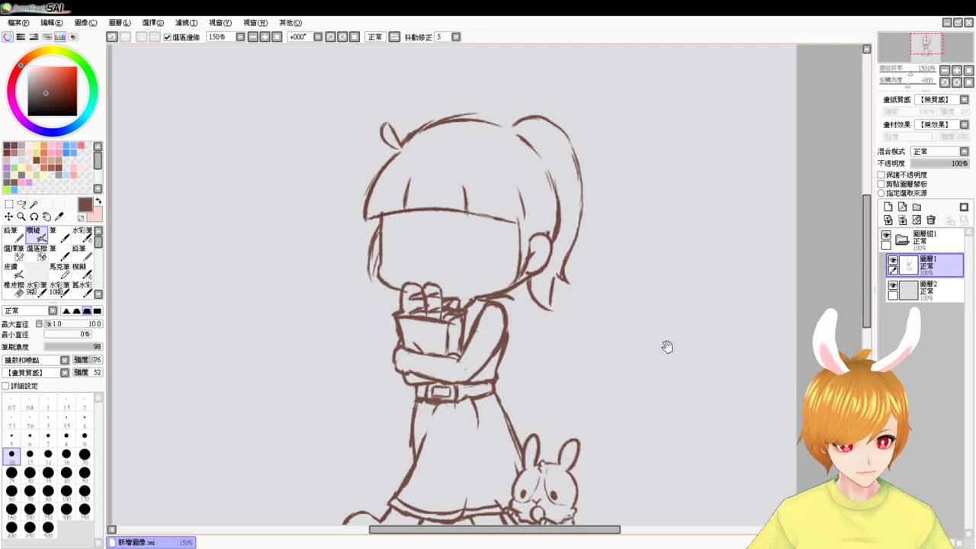
{"action": "left_click_drag", "start_coordinate": [664, 344], "coordinate": [661, 327]}
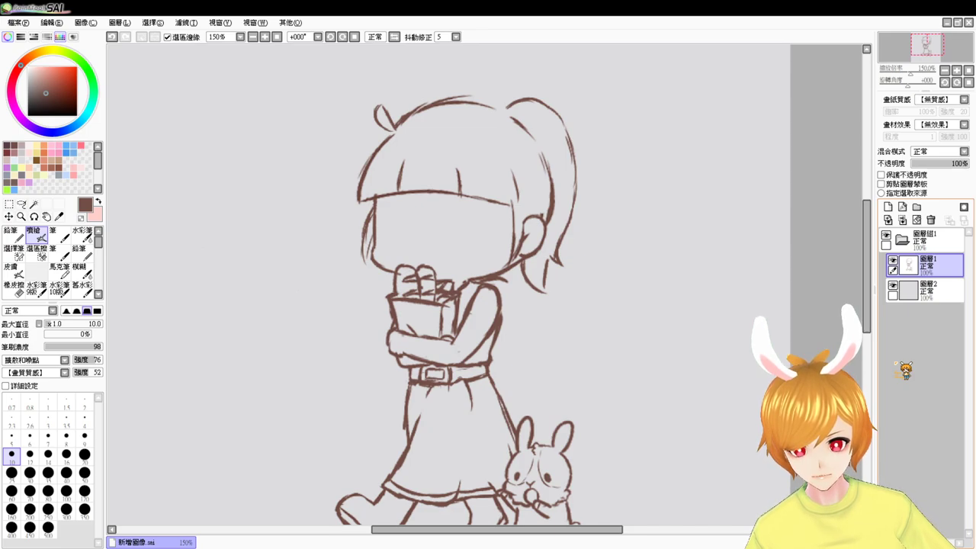
{"action": "key", "text": "Page_Up"}
{"action": "mouse_move", "coordinate": [621, 211]}
{"action": "left_mouse_down"}
{"action": "mouse_move", "coordinate": [698, 274]}
{"action": "mouse_move", "coordinate": [671, 275]}
{"action": "mouse_move", "coordinate": [627, 374]}
{"action": "mouse_move", "coordinate": [609, 367]}
{"action": "left_mouse_up"}
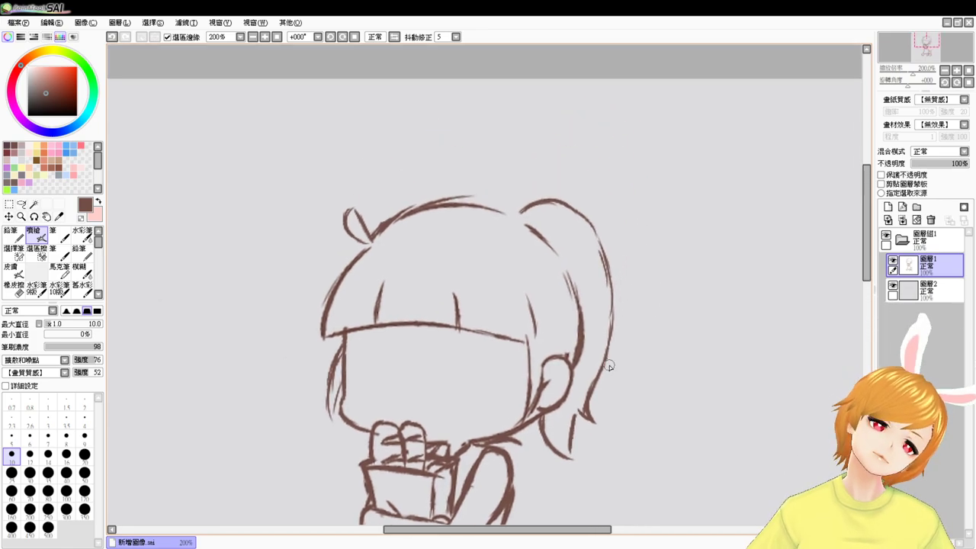
{"action": "left_click", "coordinate": [278, 37]}
{"action": "mouse_move", "coordinate": [584, 305]}
{"action": "left_mouse_down", "text": "ctrl"}
{"action": "mouse_move", "coordinate": [571, 357]}
{"action": "mouse_move", "coordinate": [591, 289]}
{"action": "left_mouse_up", "text": "ctrl"}
{"action": "scroll", "coordinate": [564, 363], "scroll_direction": "up", "scroll_amount": 1}
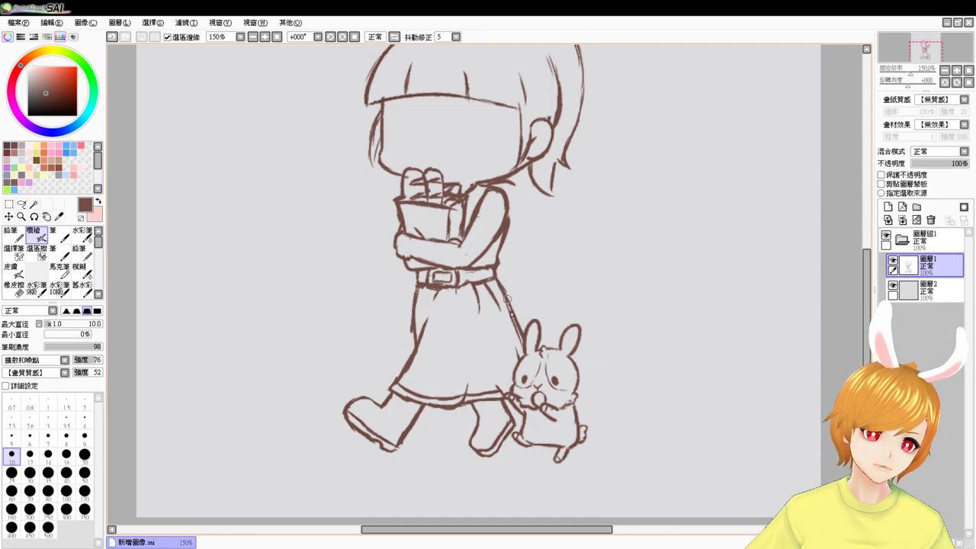
- Erase and redraw the upper back contour of the skirt between the belt and the rabbit
{"action": "key", "text": "e"}
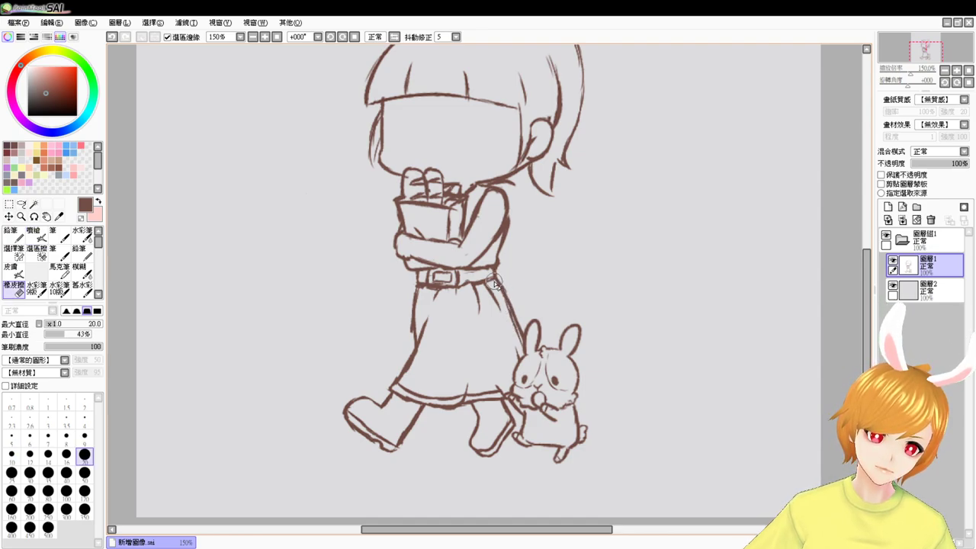
{"action": "left_click_drag", "start_coordinate": [496, 281], "coordinate": [512, 311]}
{"action": "key", "text": "b"}
{"action": "key", "text": "ctrl+z"}
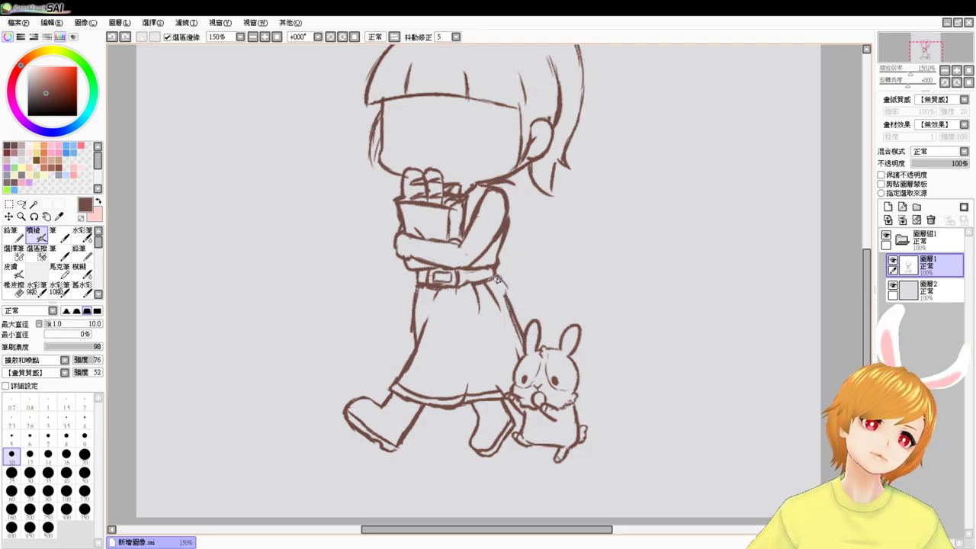
{"action": "key", "text": "e"}
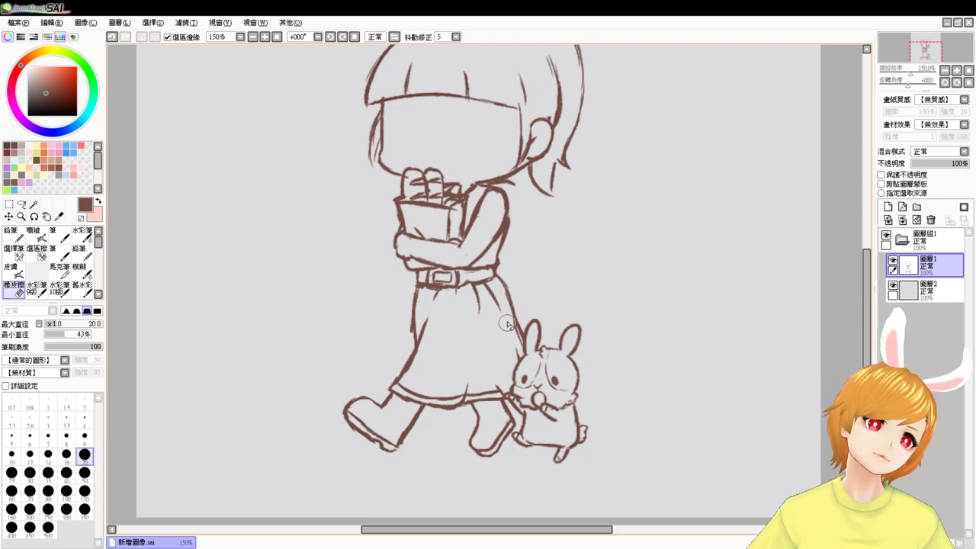
{"action": "key", "text": "a"}
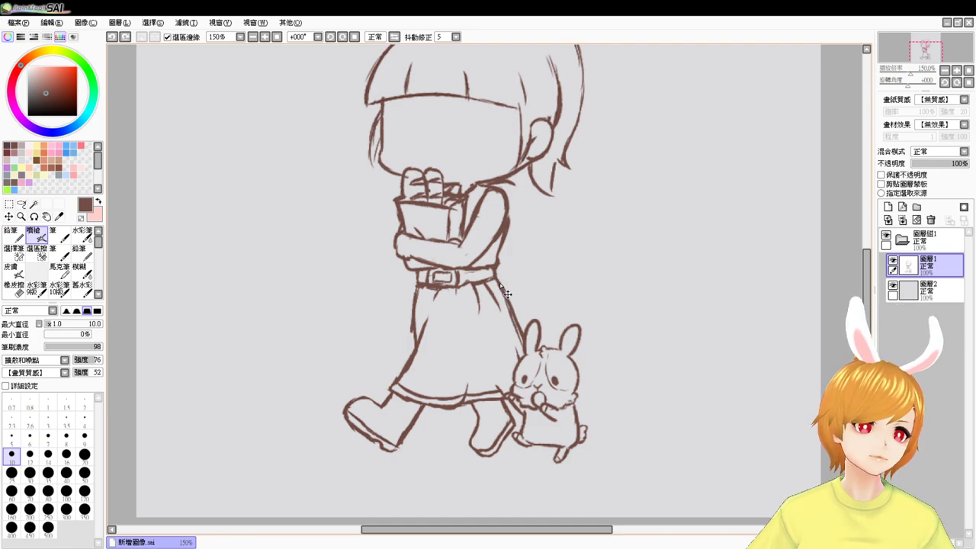
{"action": "left_click_drag", "start_coordinate": [494, 274], "coordinate": [505, 295]}
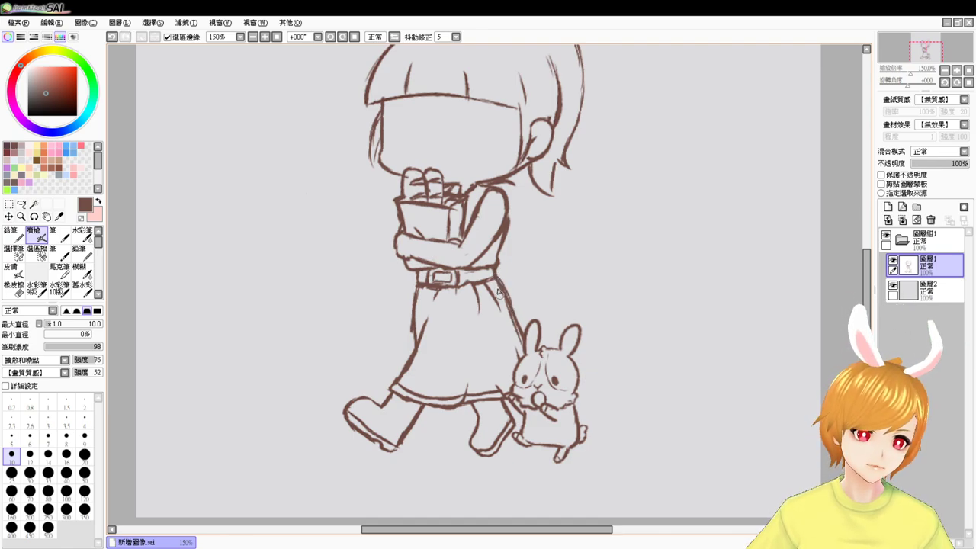
- Examine the girl's overall figure and head shape at 150% and 200% zoom
{"action": "mouse_move", "coordinate": [520, 258]}
{"action": "left_mouse_down"}
{"action": "mouse_move", "coordinate": [527, 241]}
{"action": "mouse_move", "coordinate": [525, 281]}
{"action": "mouse_move", "coordinate": [515, 249]}
{"action": "left_mouse_up"}
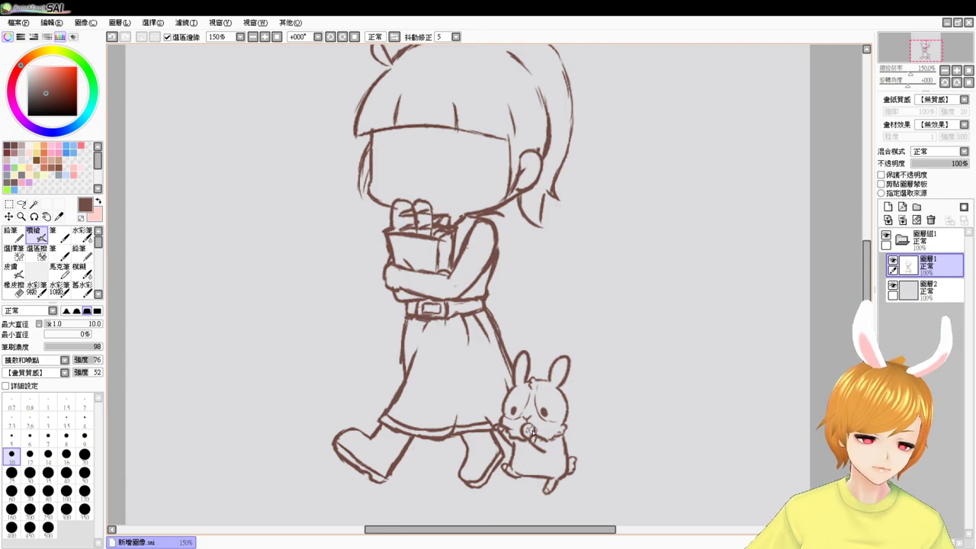
{"action": "scroll", "coordinate": [494, 410], "scroll_direction": "up", "scroll_amount": 2}
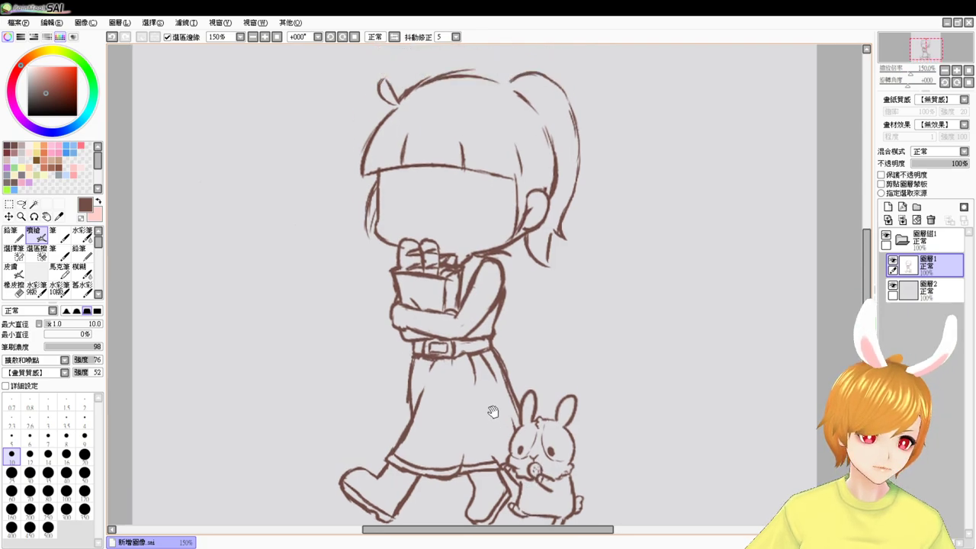
{"action": "scroll", "coordinate": [490, 406], "scroll_direction": "up", "scroll_amount": 2}
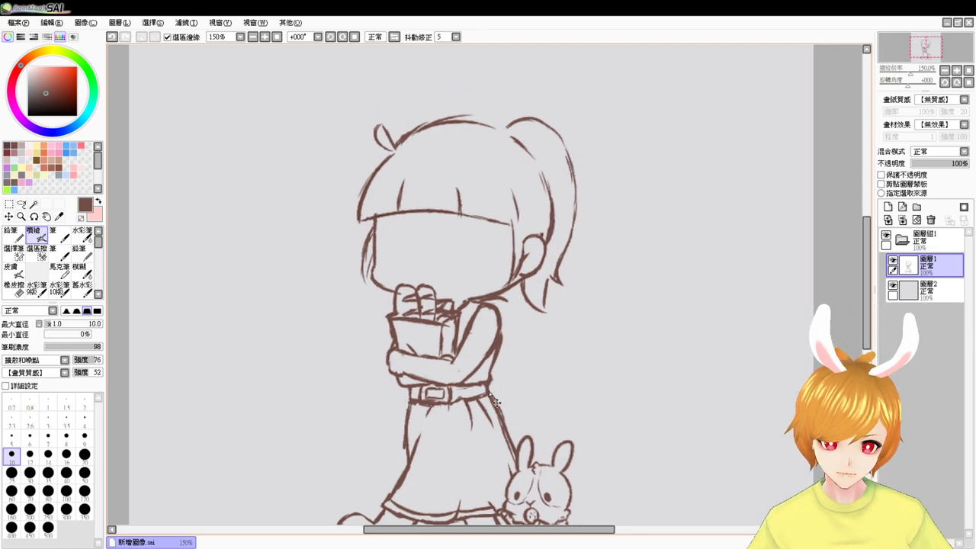
{"action": "scroll", "coordinate": [494, 401], "scroll_direction": "up", "scroll_amount": 1}
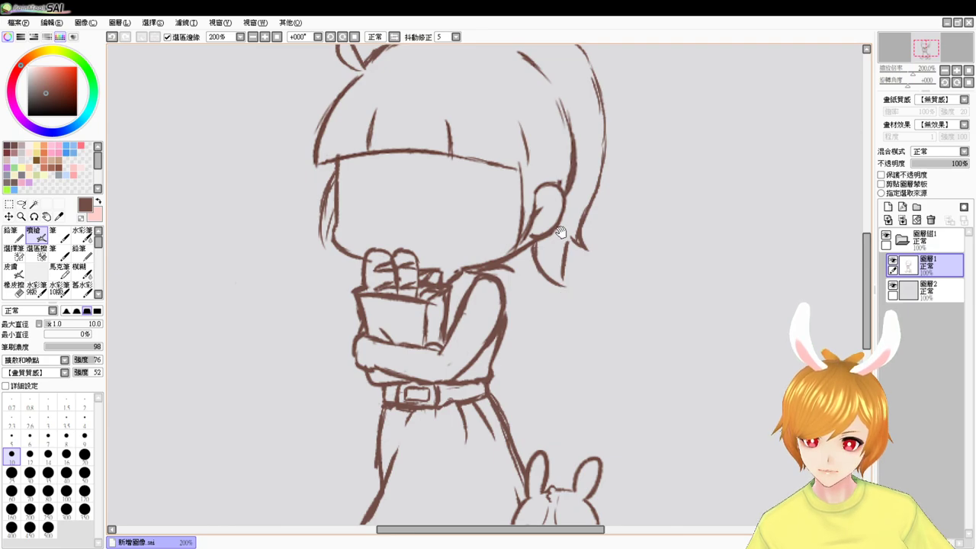
{"action": "scroll", "coordinate": [561, 229], "scroll_direction": "up", "scroll_amount": 5}
{"action": "mouse_move", "coordinate": [553, 402]}
{"action": "left_mouse_down"}
{"action": "mouse_move", "coordinate": [544, 432]}
{"action": "mouse_move", "coordinate": [546, 418]}
{"action": "left_mouse_up"}
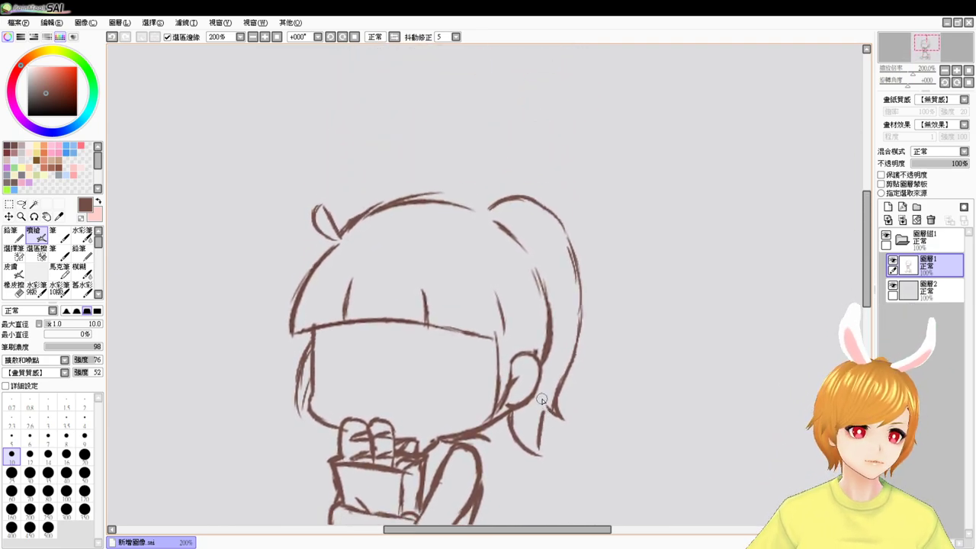
{"action": "left_click", "coordinate": [265, 37]}
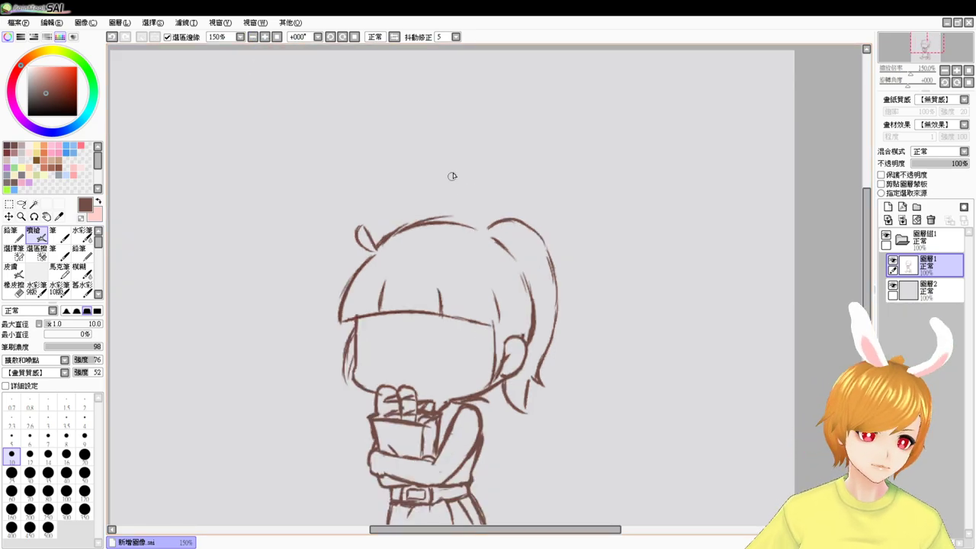
- Try to draw a tall, narrow rounded loop rising from the top of the head
{"action": "left_click_drag", "start_coordinate": [458, 154], "coordinate": [467, 248]}
{"action": "key", "text": "ctrl+z"}
{"action": "left_click_drag", "start_coordinate": [453, 153], "coordinate": [478, 259]}
{"action": "key", "text": "ctrl+z"}
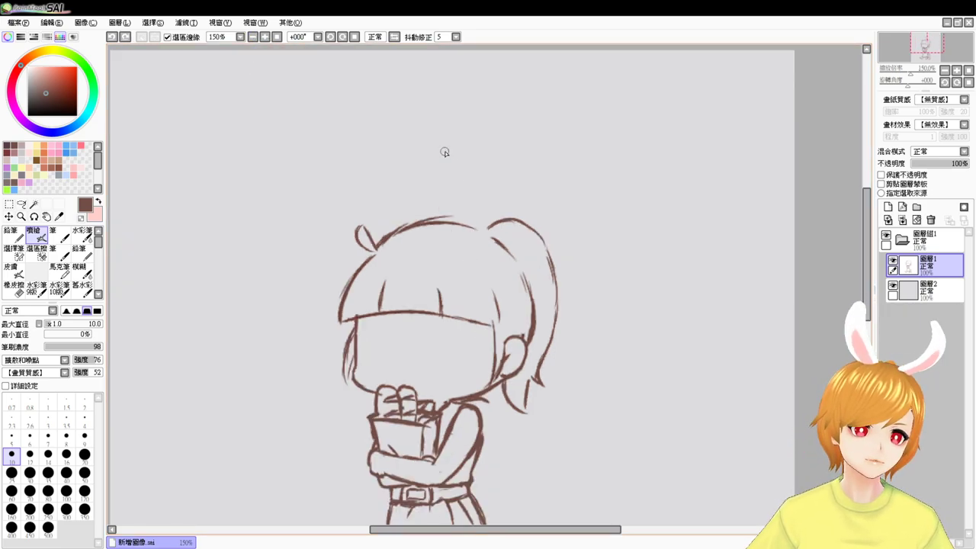
{"action": "left_click_drag", "start_coordinate": [450, 151], "coordinate": [482, 251]}
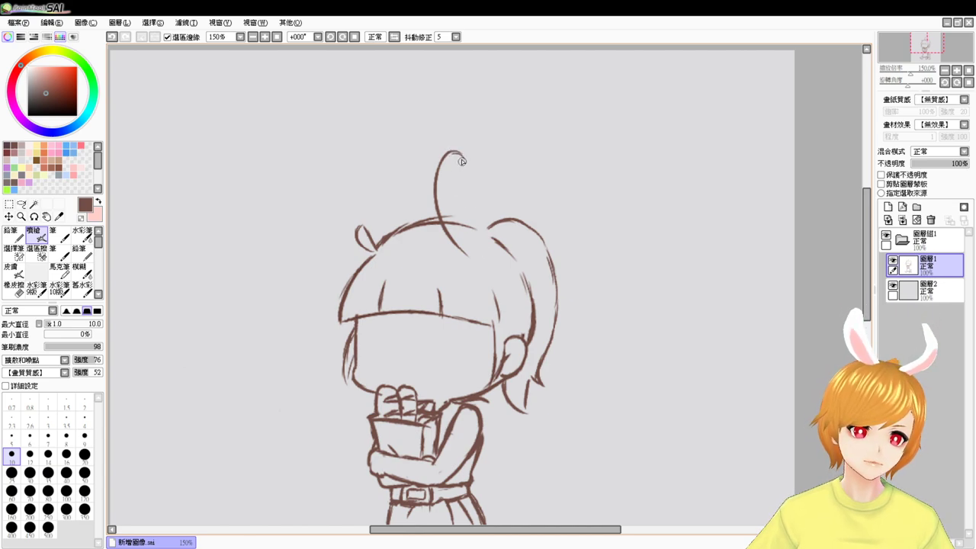
{"action": "left_click_drag", "start_coordinate": [460, 159], "coordinate": [474, 248]}
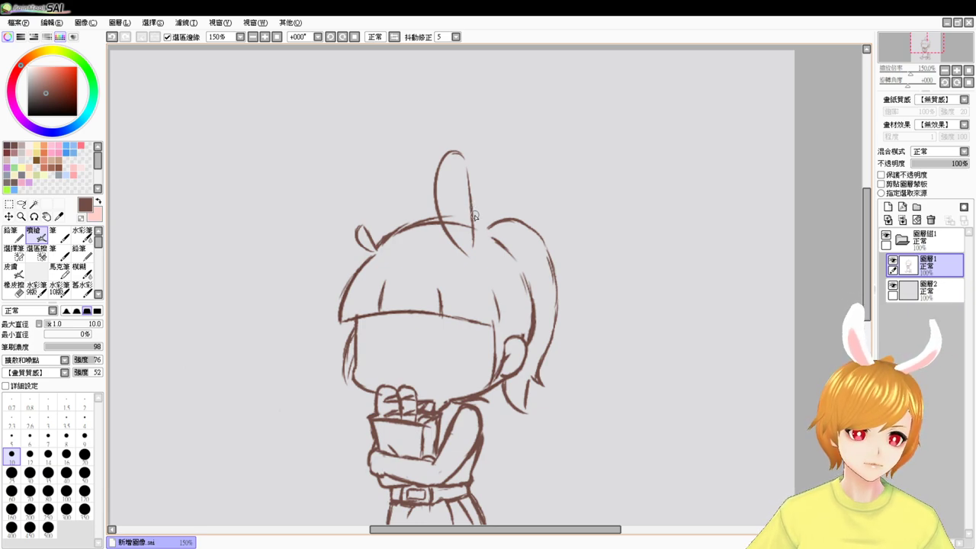
{"action": "key", "text": "ctrl+z"}
{"action": "key", "text": "ctrl+z"}
{"action": "key", "text": "ctrl+z"}
{"action": "key", "text": "ctrl+z"}
{"action": "key", "text": "ctrl+z"}
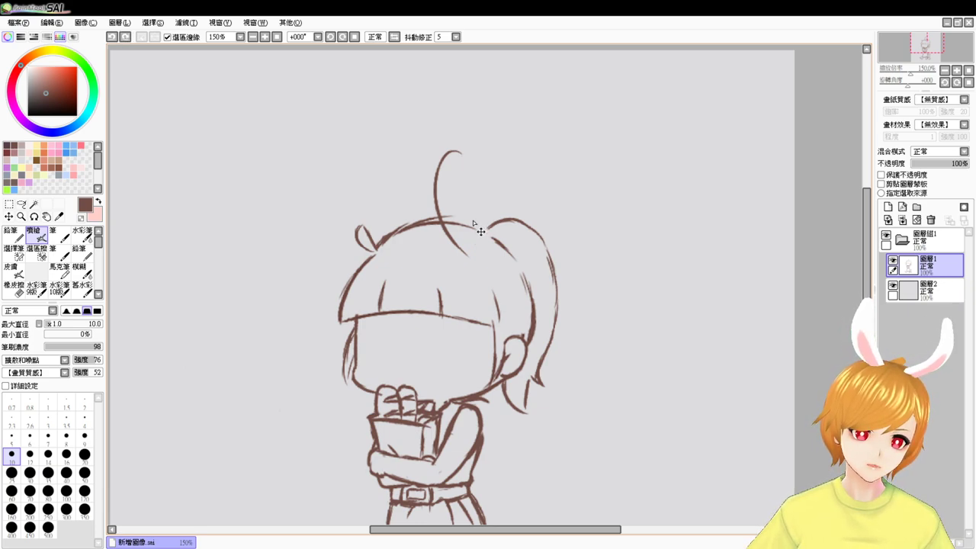
- Draw thick arched upper lash lines for both eyes below the bangs at 200% zoom
{"action": "mouse_move", "coordinate": [466, 240]}
{"action": "left_mouse_down"}
{"action": "mouse_move", "coordinate": [474, 168]}
{"action": "mouse_move", "coordinate": [476, 177]}
{"action": "left_mouse_up"}
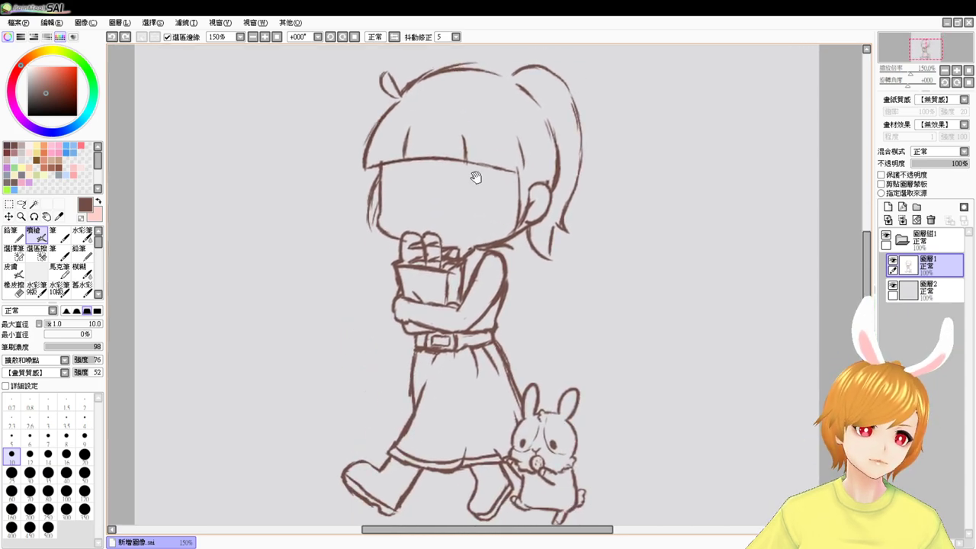
{"action": "scroll", "coordinate": [476, 179], "scroll_direction": "up", "scroll_amount": 1}
{"action": "left_click_drag", "start_coordinate": [555, 250], "coordinate": [556, 273]}
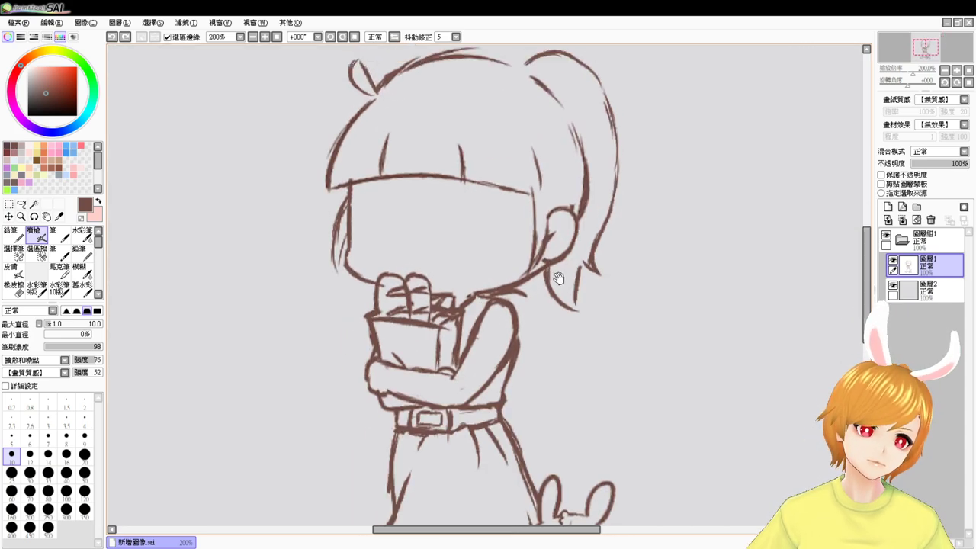
{"action": "left_click_drag", "start_coordinate": [366, 214], "coordinate": [381, 215]}
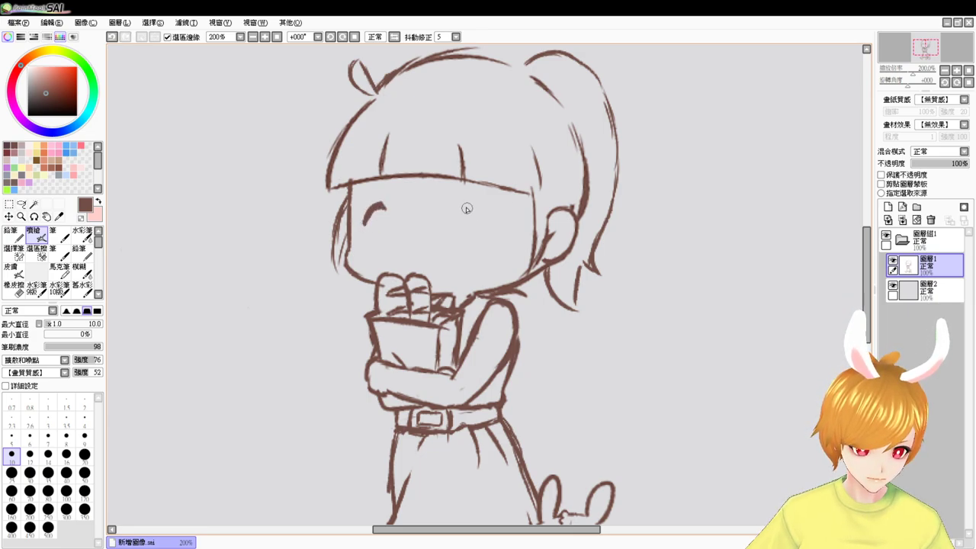
{"action": "mouse_move", "coordinate": [448, 214]}
{"action": "left_mouse_down"}
{"action": "mouse_move", "coordinate": [459, 206]}
{"action": "mouse_move", "coordinate": [471, 215]}
{"action": "left_mouse_up"}
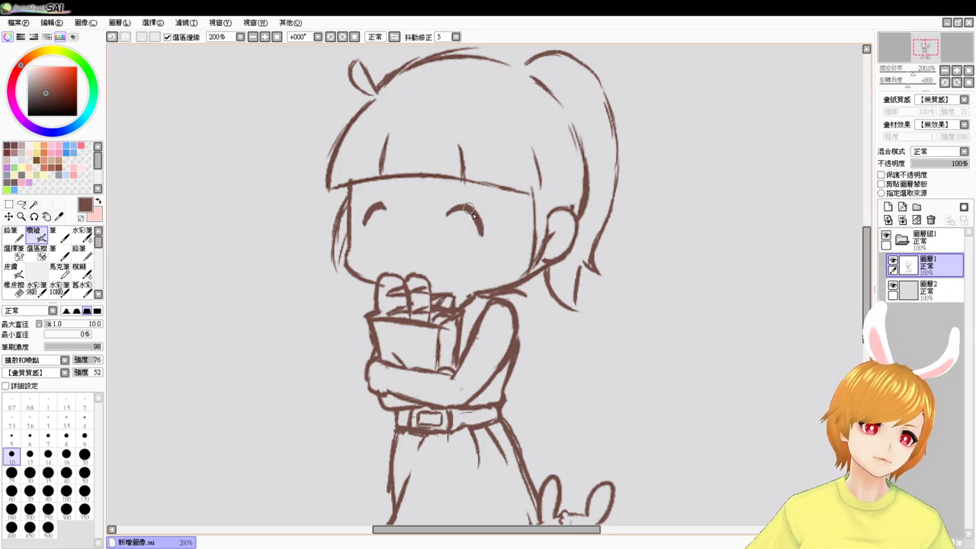
{"action": "left_click_drag", "start_coordinate": [367, 215], "coordinate": [364, 227]}
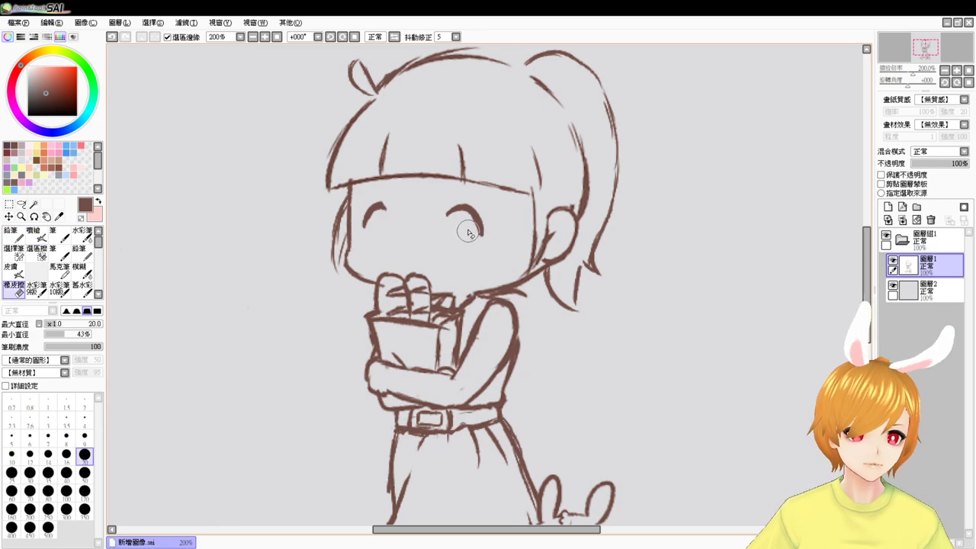
- Draw the curved sides of the iris beneath the lash line of the eye nearer the ear
{"action": "mouse_move", "coordinate": [461, 214]}
{"action": "left_mouse_down"}
{"action": "mouse_move", "coordinate": [465, 235]}
{"action": "mouse_move", "coordinate": [455, 233]}
{"action": "left_mouse_up"}
{"action": "key", "text": "ctrl+z"}
{"action": "key", "text": "ctrl+z"}
{"action": "key", "text": "ctrl+z"}
{"action": "key", "text": "ctrl+z"}
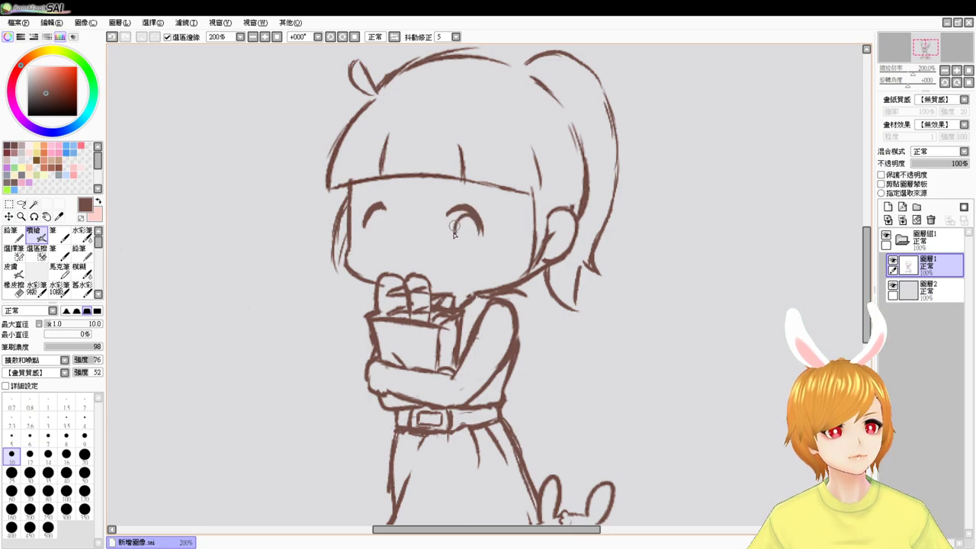
{"action": "key", "text": "ctrl+z"}
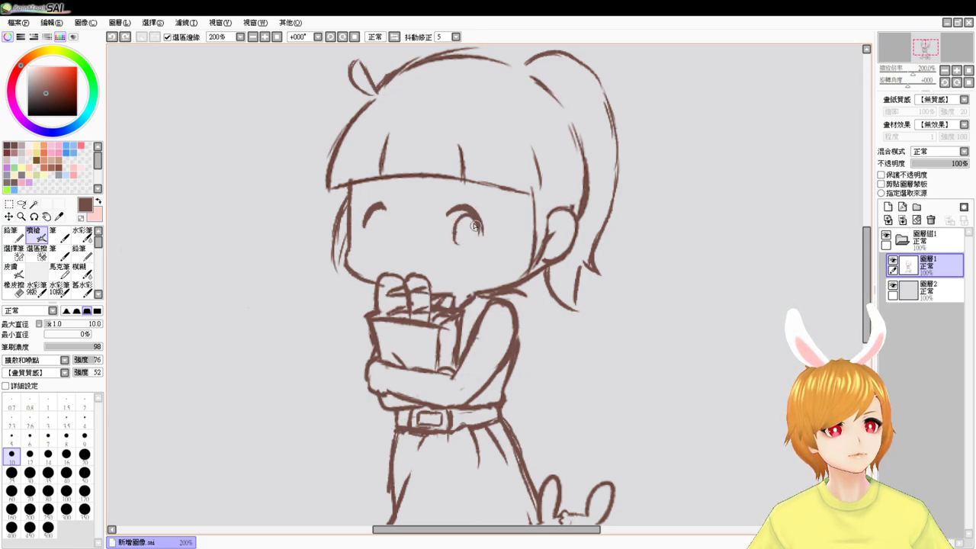
{"action": "left_click_drag", "start_coordinate": [474, 226], "coordinate": [475, 240]}
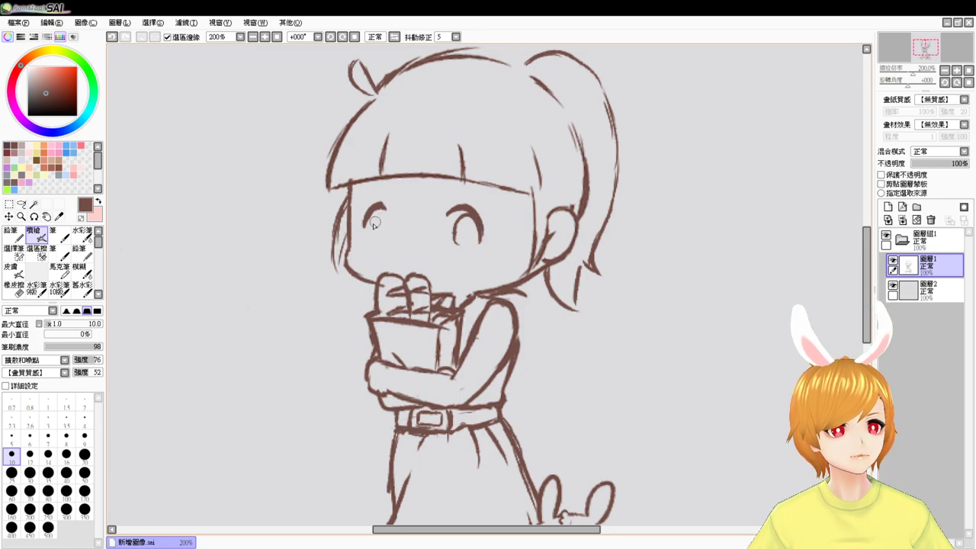
- Sketch a narrow oval iris under the front eye's lash line, redoing its strokes until the shape fits
{"action": "key", "text": "ctrl+z"}
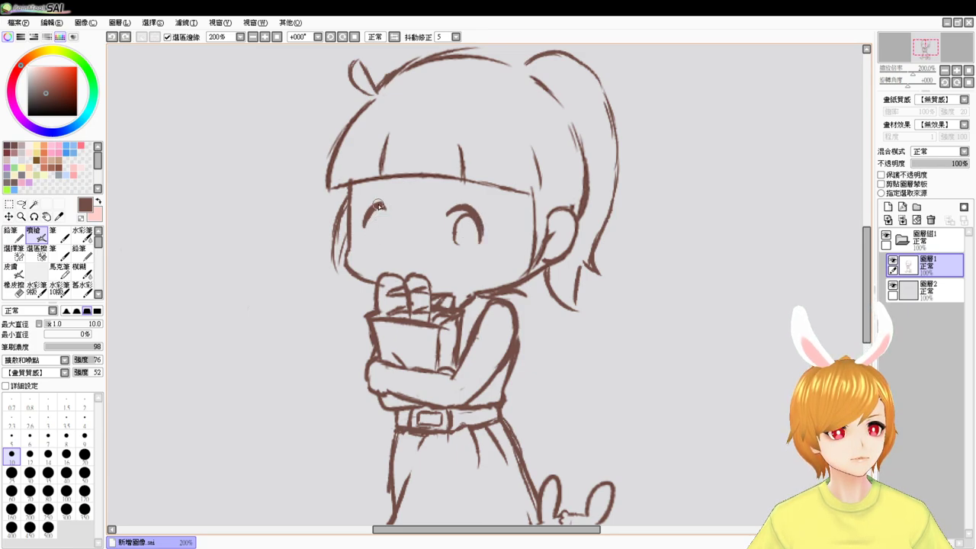
{"action": "left_click_drag", "start_coordinate": [379, 205], "coordinate": [386, 217]}
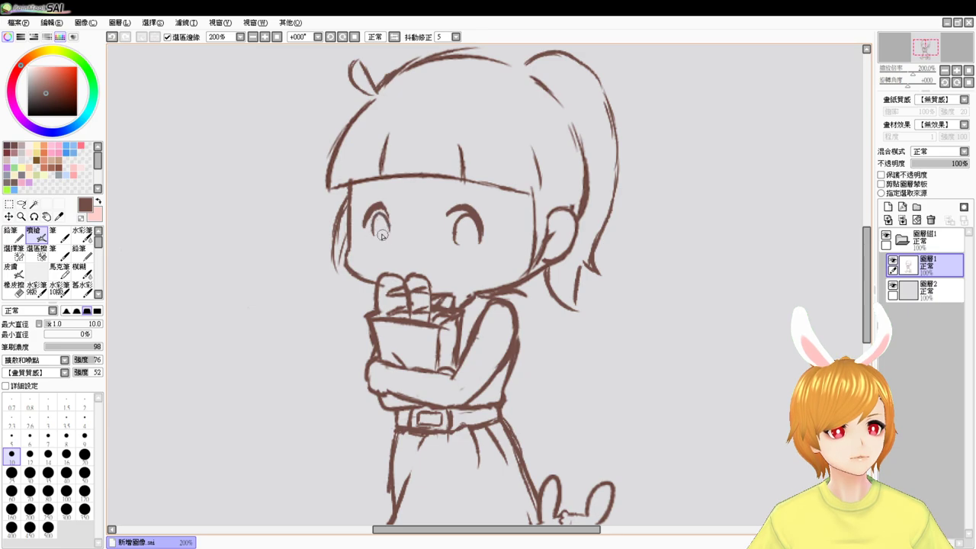
{"action": "key", "text": "ctrl+z"}
{"action": "left_click_drag", "start_coordinate": [383, 214], "coordinate": [387, 232]}
{"action": "key", "text": "ctrl+z"}
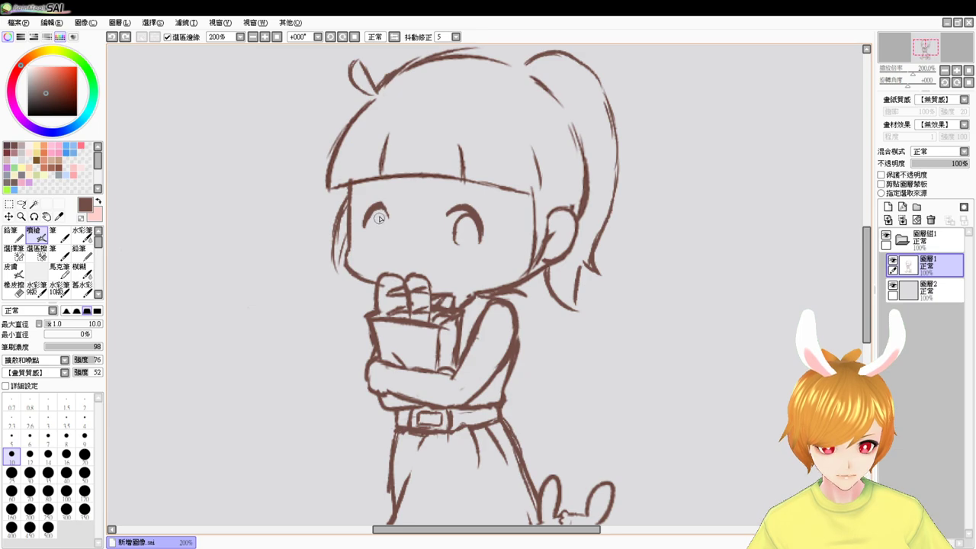
{"action": "mouse_move", "coordinate": [377, 215]}
{"action": "left_mouse_down"}
{"action": "mouse_move", "coordinate": [378, 238]}
{"action": "mouse_move", "coordinate": [384, 215]}
{"action": "left_mouse_up"}
{"action": "key", "text": "ctrl+z"}
{"action": "key", "text": "ctrl+z"}
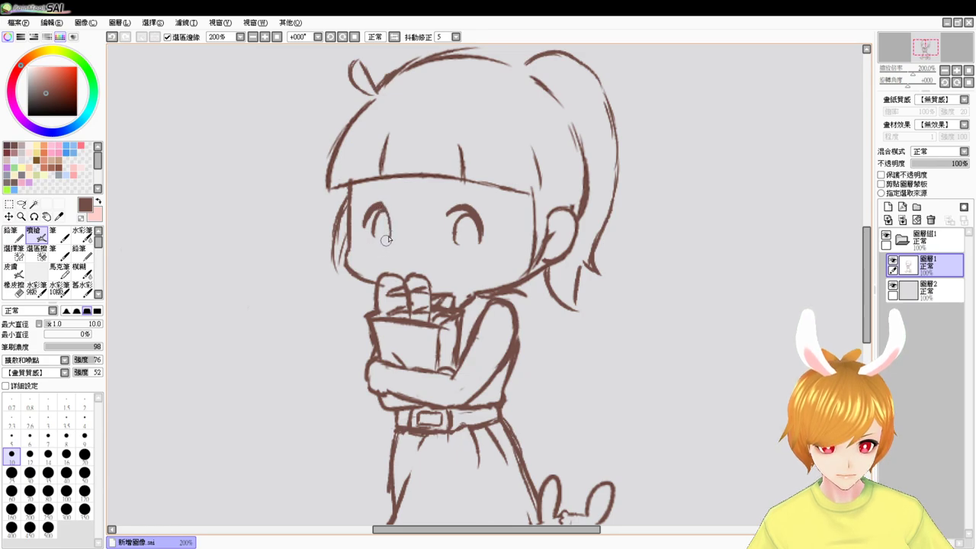
{"action": "key", "text": "ctrl+z"}
{"action": "left_click_drag", "start_coordinate": [379, 205], "coordinate": [385, 233]}
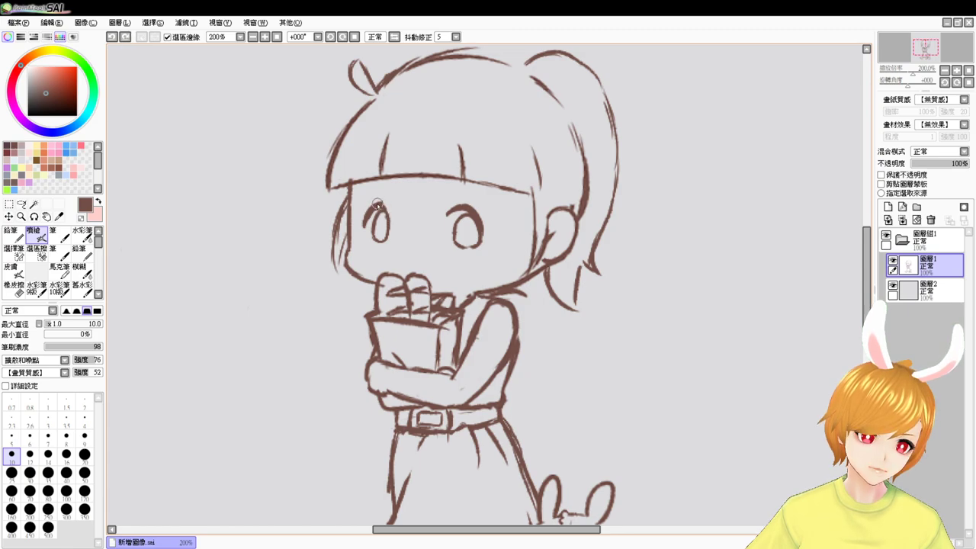
- Thicken both upper lash lines and extend them down along the ear-facing side of each eye
{"action": "left_click_drag", "start_coordinate": [378, 205], "coordinate": [394, 225]}
{"action": "key", "text": "ctrl+z"}
{"action": "key", "text": "ctrl+z"}
{"action": "key", "text": "ctrl+z"}
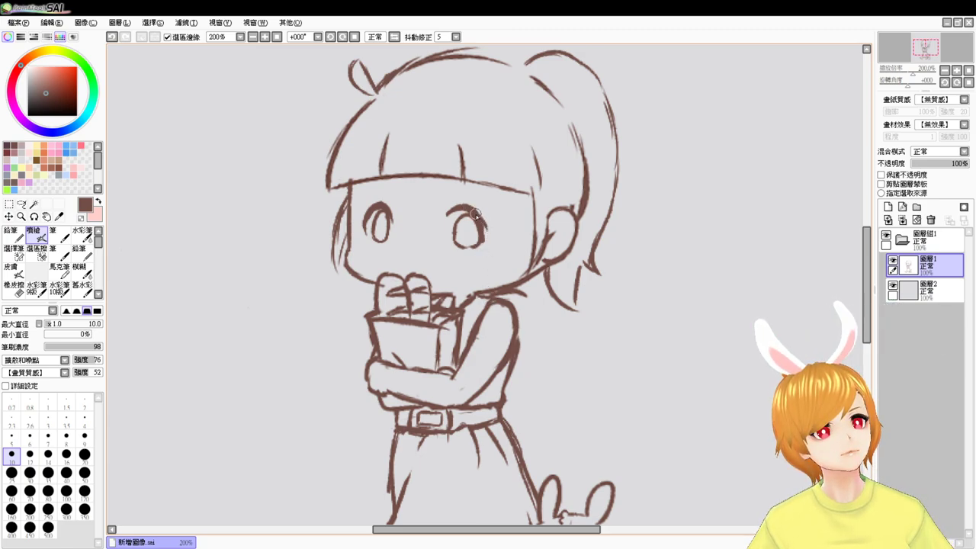
{"action": "key", "text": "ctrl+z"}
{"action": "left_click_drag", "start_coordinate": [475, 212], "coordinate": [483, 228]}
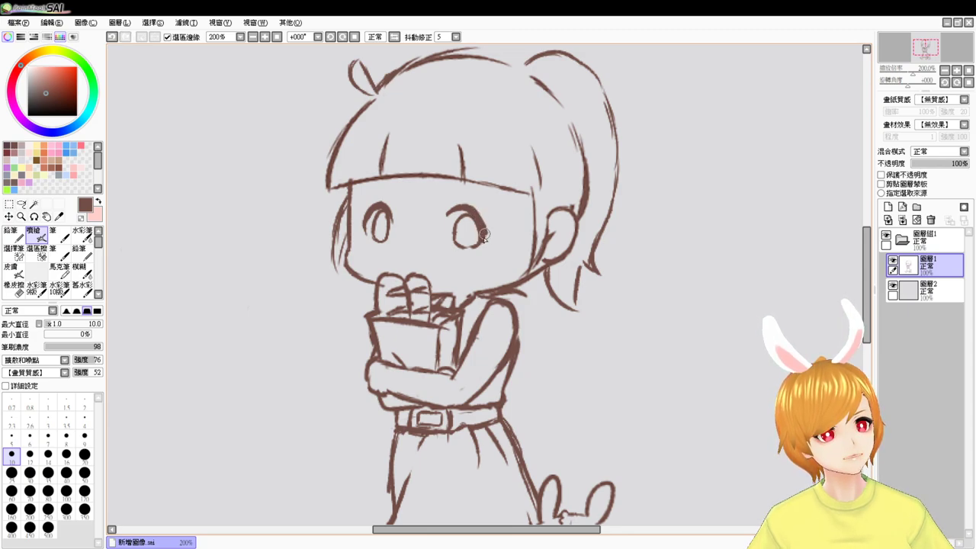
- Set the eraser size to 9 and clean up the inside of the iris outline on the eye nearer the ear
{"action": "key", "text": "e"}
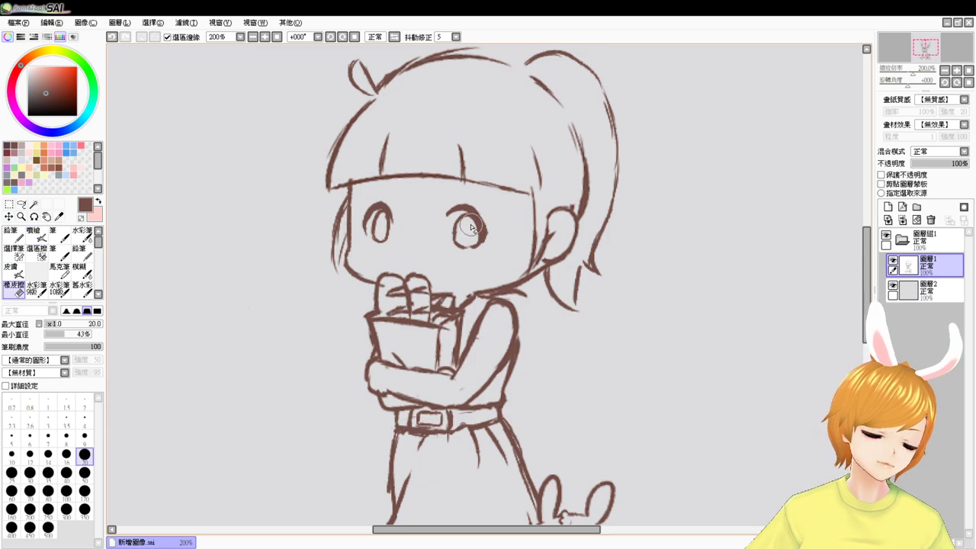
{"action": "left_click", "coordinate": [85, 437]}
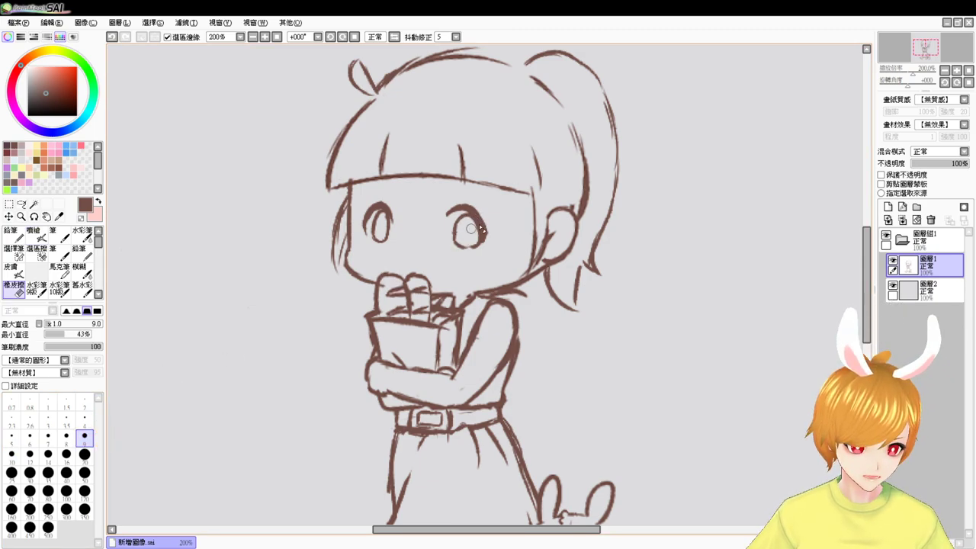
{"action": "left_click_drag", "start_coordinate": [471, 227], "coordinate": [475, 239]}
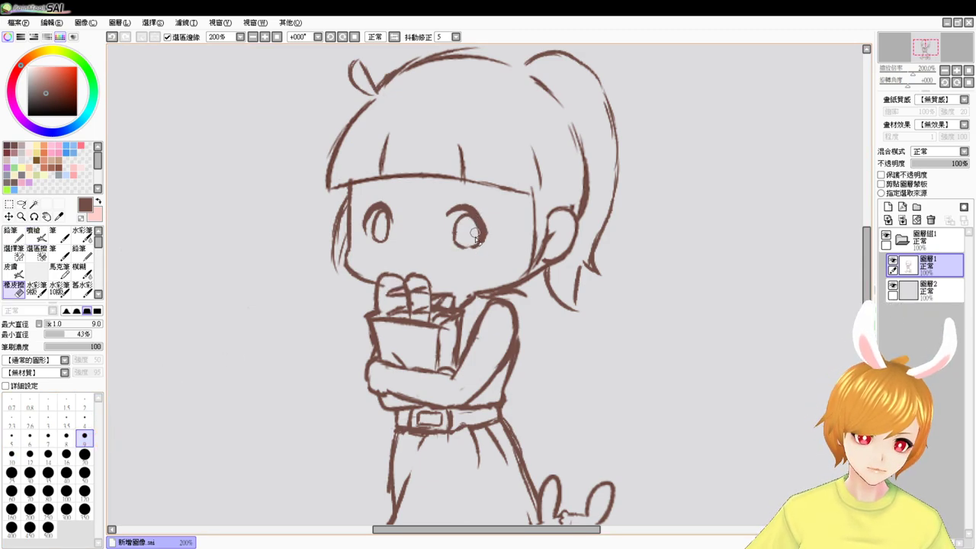
{"action": "key", "text": "b"}
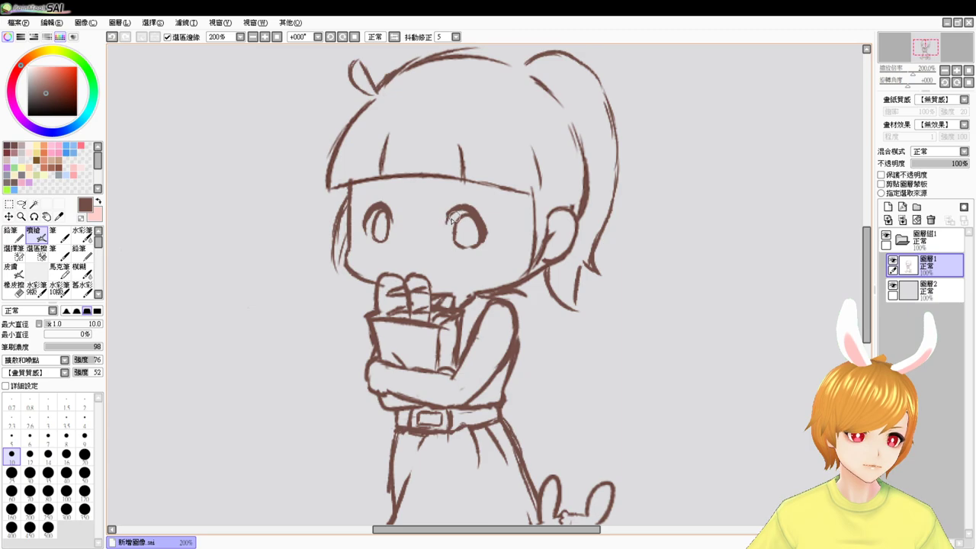
{"action": "left_click", "coordinate": [457, 293], "text": "ctrl"}
{"action": "left_click_drag", "start_coordinate": [579, 190], "coordinate": [580, 257]}
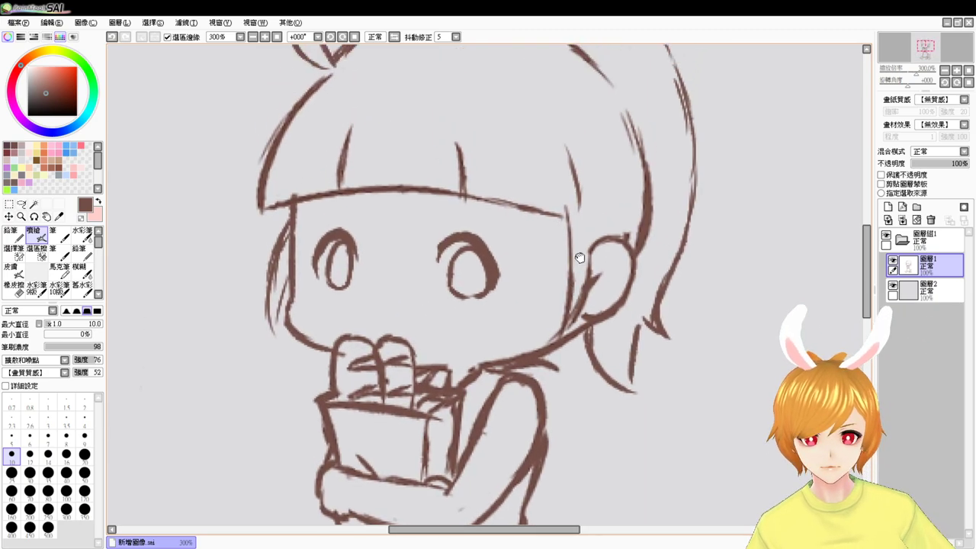
- Refine the iris outline of the eye nearer the ear and close the lower edge of both irises
{"action": "left_click_drag", "start_coordinate": [495, 180], "coordinate": [494, 241]}
{"action": "key", "text": "e"}
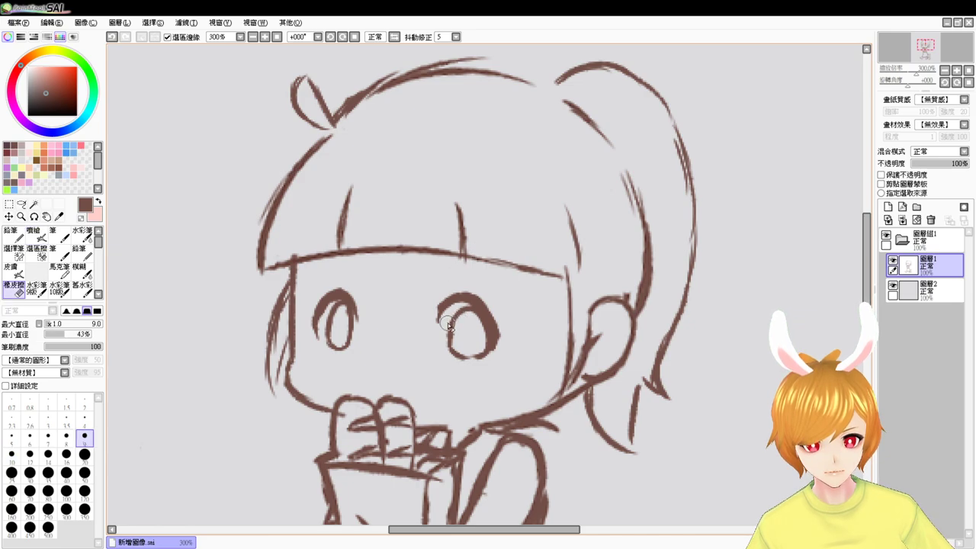
{"action": "key", "text": "e"}
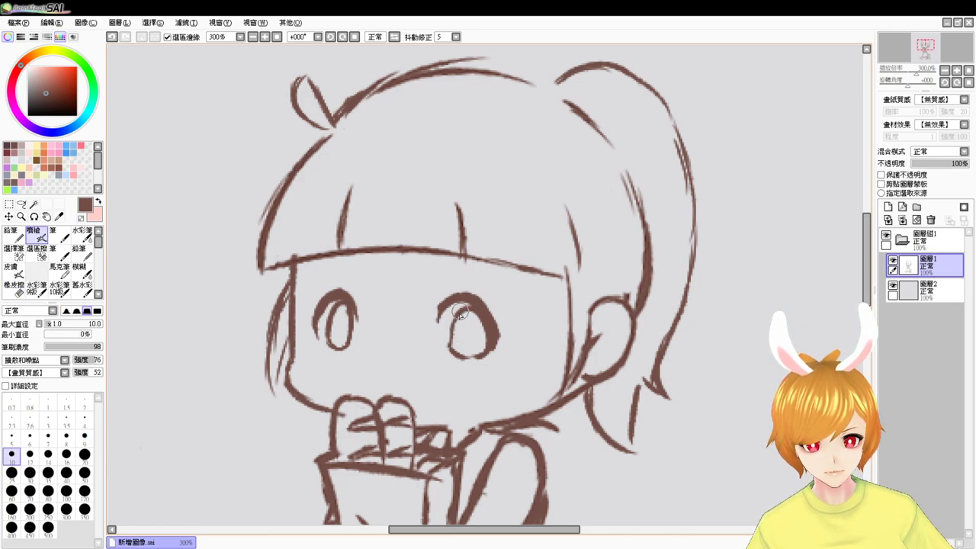
{"action": "key", "text": "ctrl+z"}
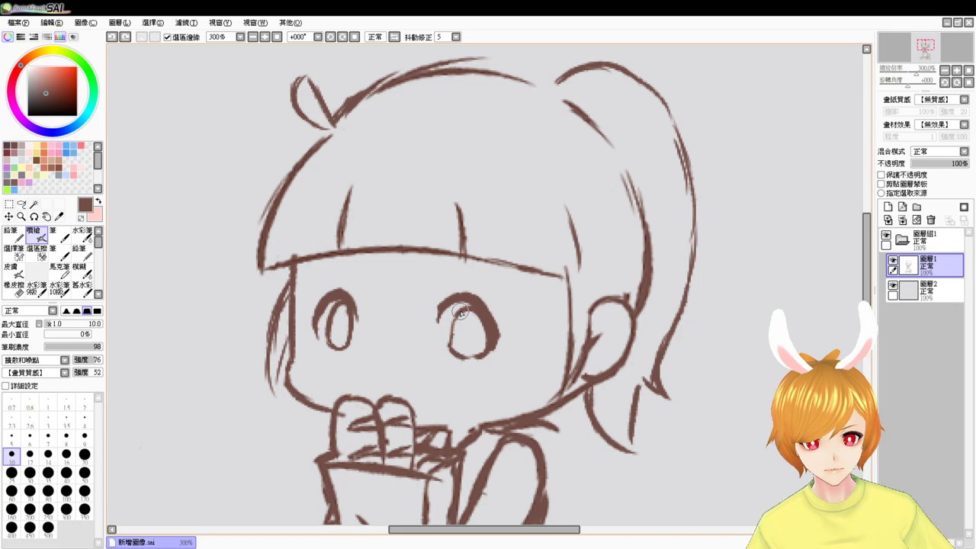
{"action": "left_click_drag", "start_coordinate": [461, 311], "coordinate": [451, 348]}
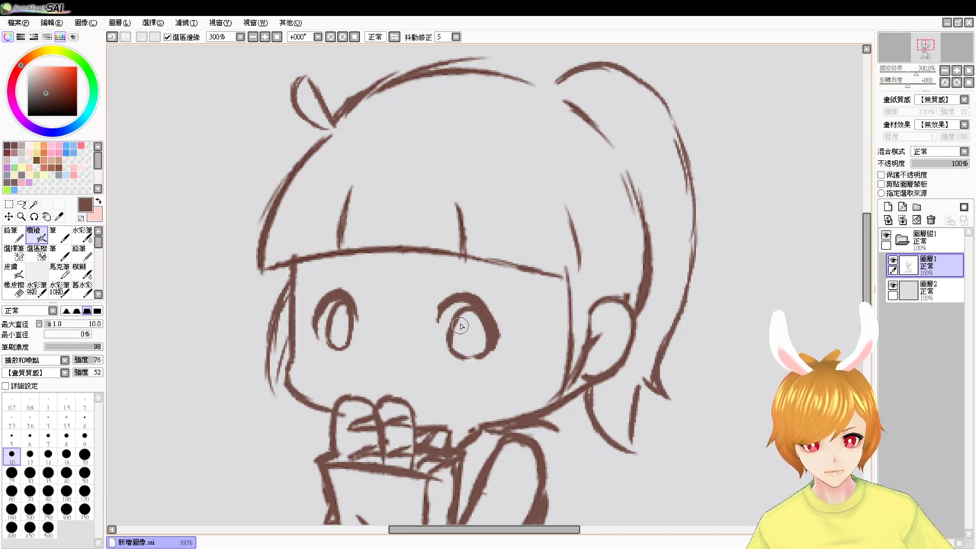
{"action": "key", "text": "e"}
{"action": "key", "text": "b"}
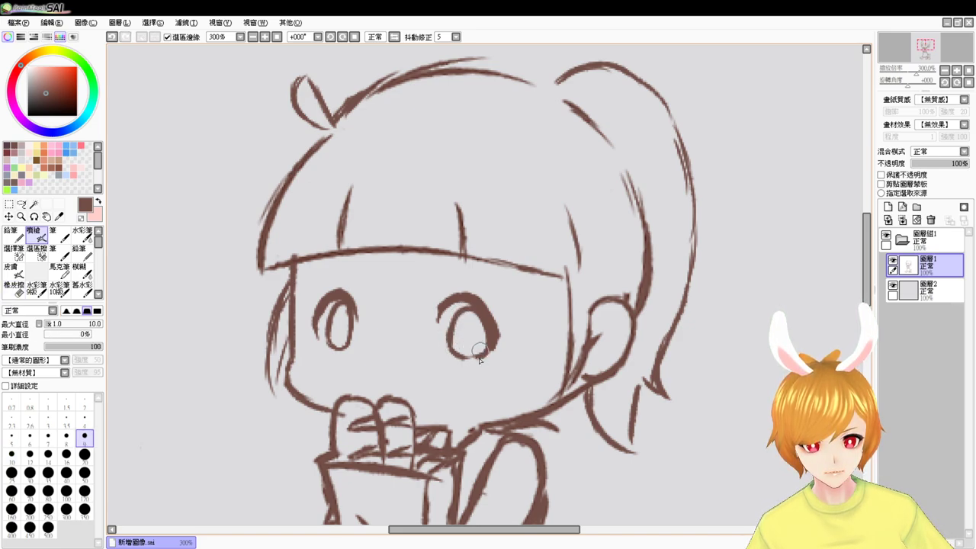
{"action": "left_click_drag", "start_coordinate": [450, 357], "coordinate": [475, 356]}
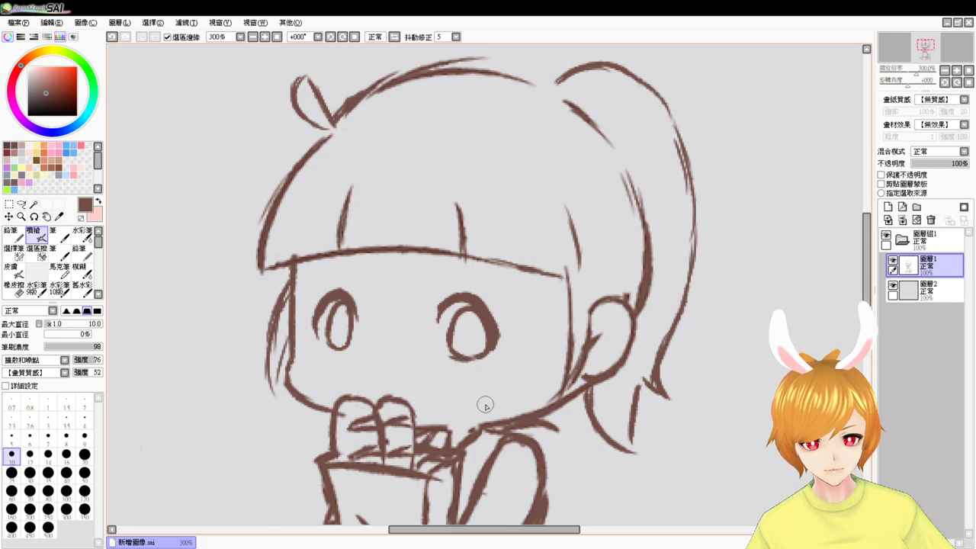
{"action": "left_click_drag", "start_coordinate": [325, 344], "coordinate": [351, 343]}
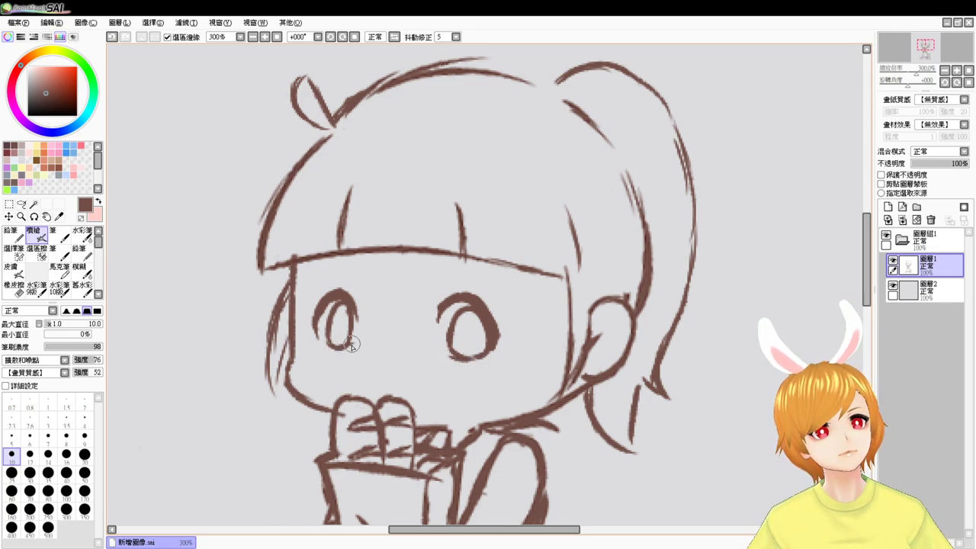
- Add a pointed lash to the front-facing side of each upper lash line and draw a short curved crease above both eyes
{"action": "left_click_drag", "start_coordinate": [326, 299], "coordinate": [312, 296]}
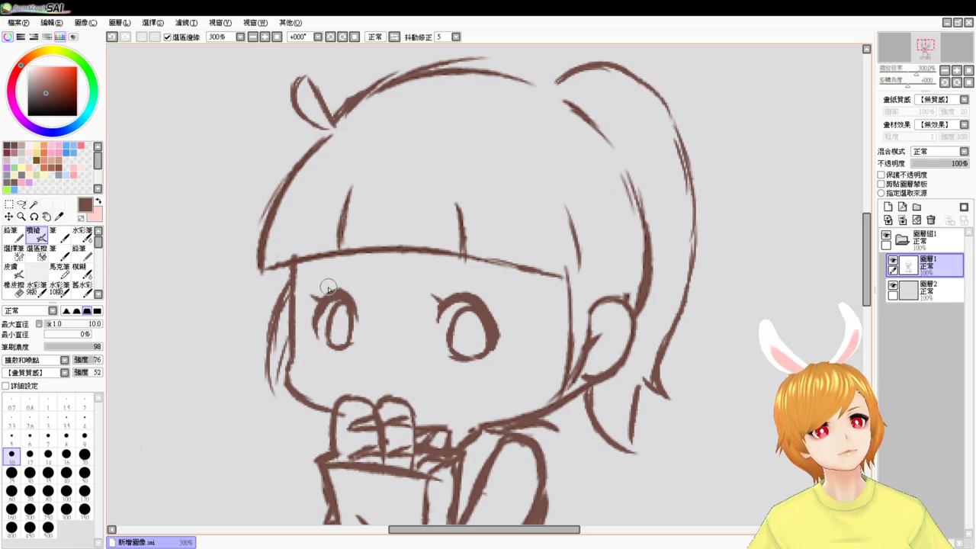
{"action": "left_click_drag", "start_coordinate": [323, 283], "coordinate": [355, 293]}
{"action": "key", "text": "ctrl+z"}
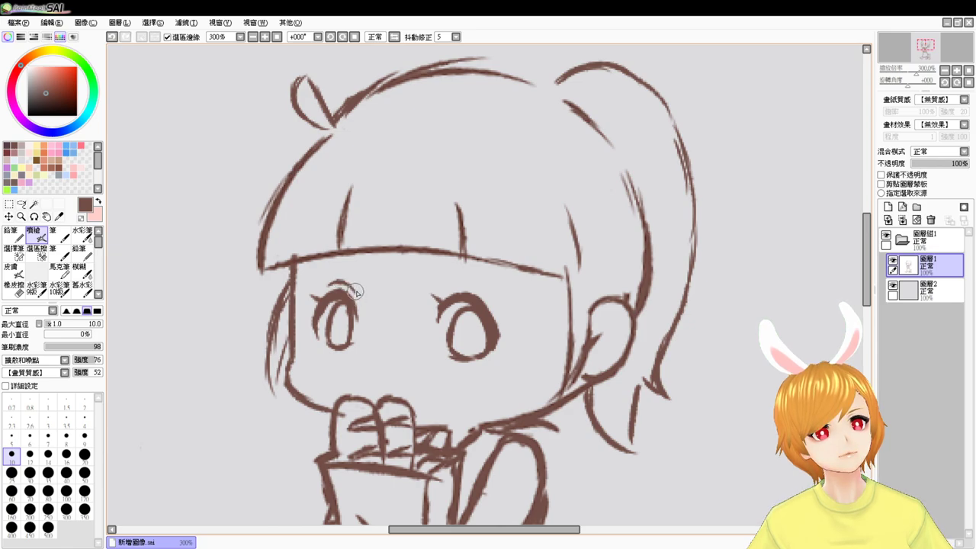
{"action": "left_click_drag", "start_coordinate": [451, 286], "coordinate": [484, 298]}
{"action": "key", "text": "ctrl+z"}
{"action": "key", "text": "ctrl+z"}
{"action": "key", "text": "ctrl+z"}
{"action": "key", "text": "ctrl+z"}
{"action": "key", "text": "ctrl+z"}
{"action": "key", "text": "ctrl+z"}
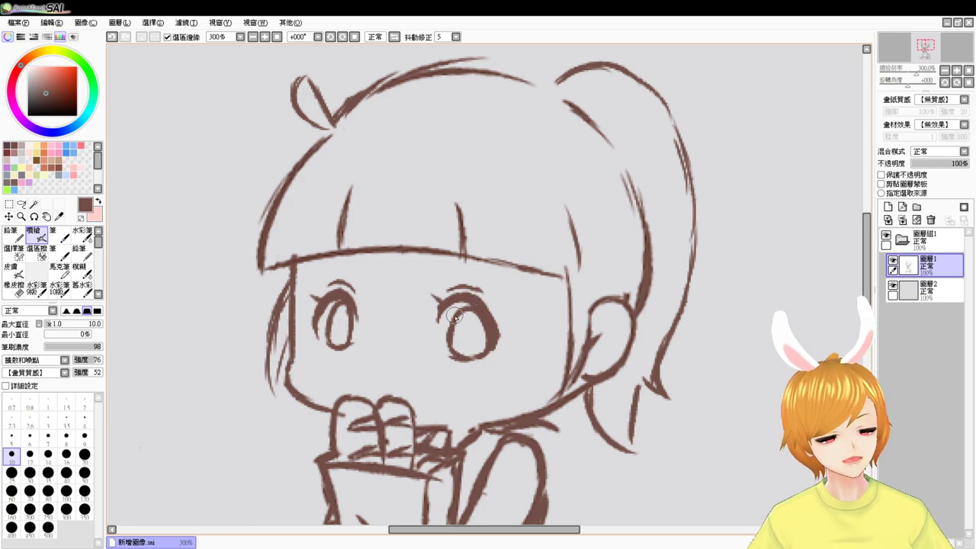
{"action": "mouse_move", "coordinate": [405, 282]}
{"action": "left_mouse_down"}
{"action": "mouse_move", "coordinate": [468, 305]}
{"action": "mouse_move", "coordinate": [493, 302]}
{"action": "left_mouse_up"}
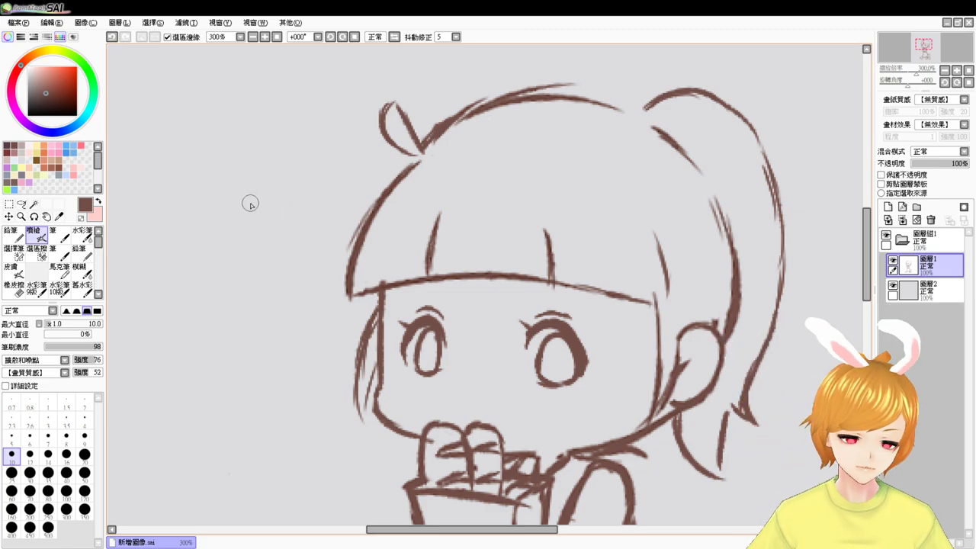
{"action": "left_click_drag", "start_coordinate": [265, 174], "coordinate": [208, 266]}
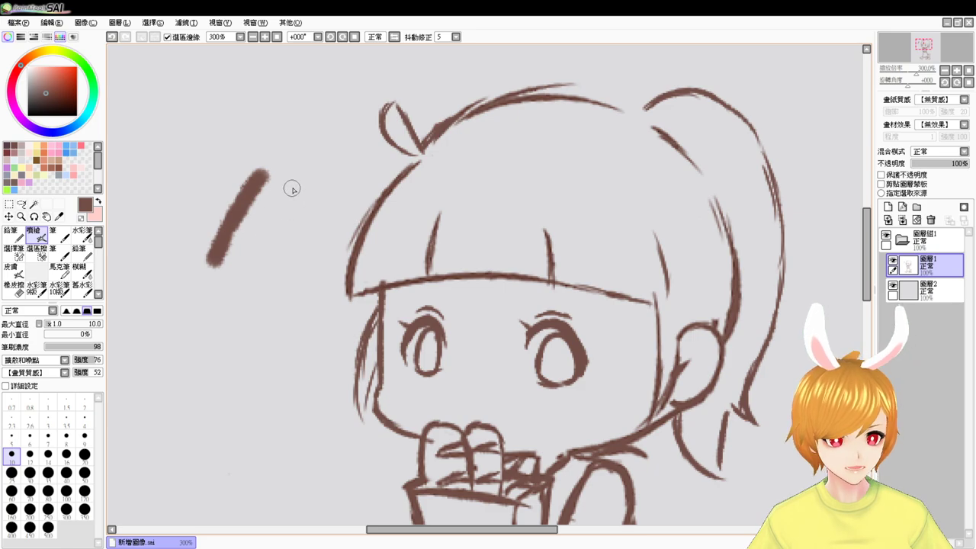
{"action": "left_click_drag", "start_coordinate": [297, 184], "coordinate": [254, 307]}
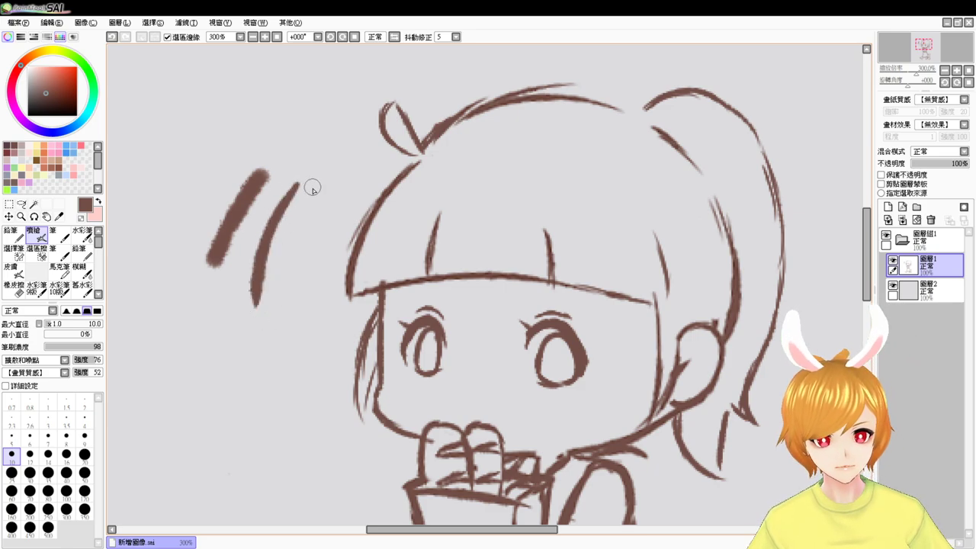
{"action": "left_click_drag", "start_coordinate": [319, 188], "coordinate": [284, 305]}
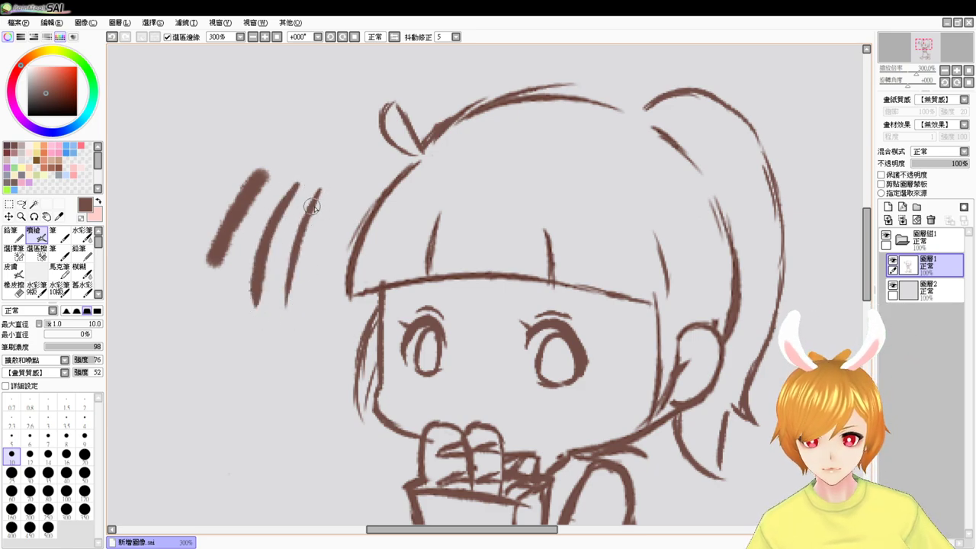
{"action": "key", "text": "ctrl+z"}
{"action": "key", "text": "ctrl+z"}
{"action": "key", "text": "ctrl+z"}
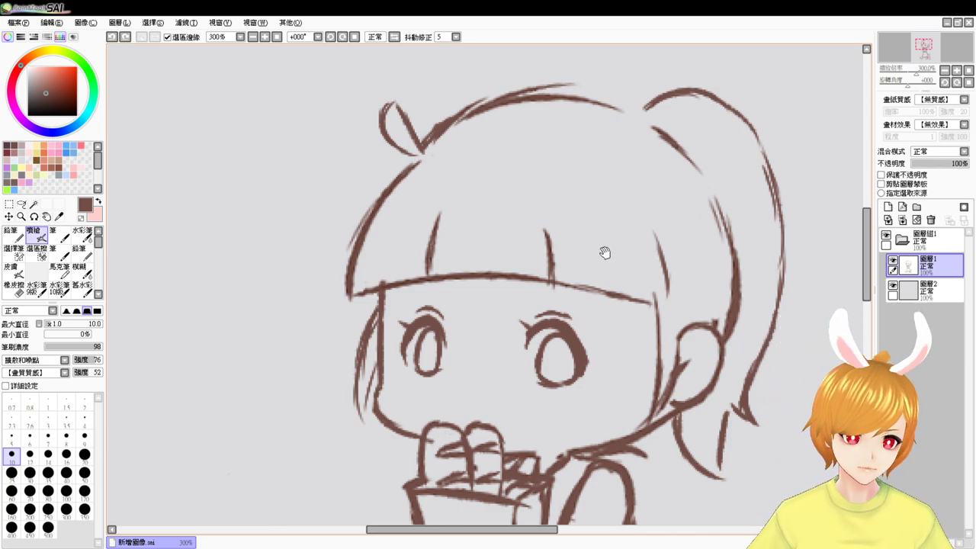
- Touch up the outline of the eye nearer the ear and draw a small nose mark below and between the eyes
{"action": "left_click_drag", "start_coordinate": [616, 355], "coordinate": [591, 327]}
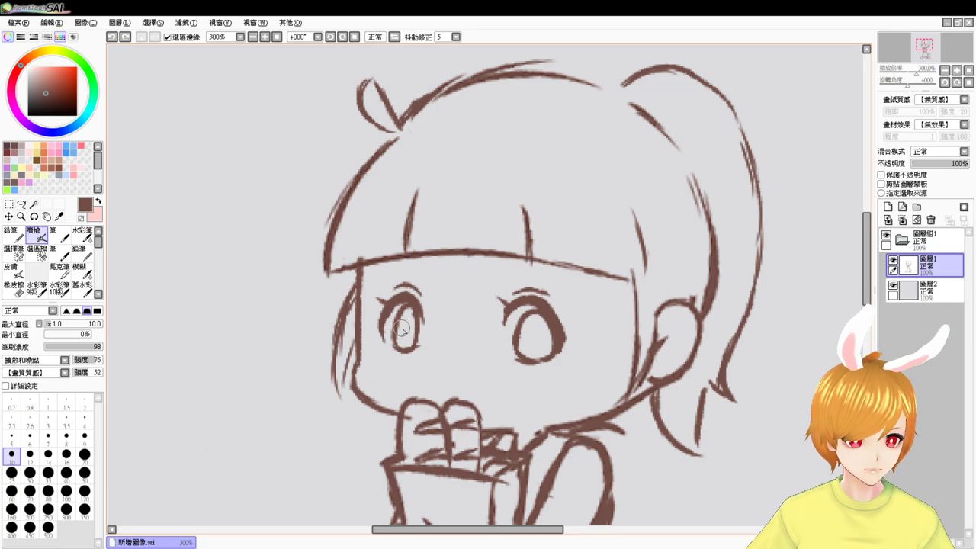
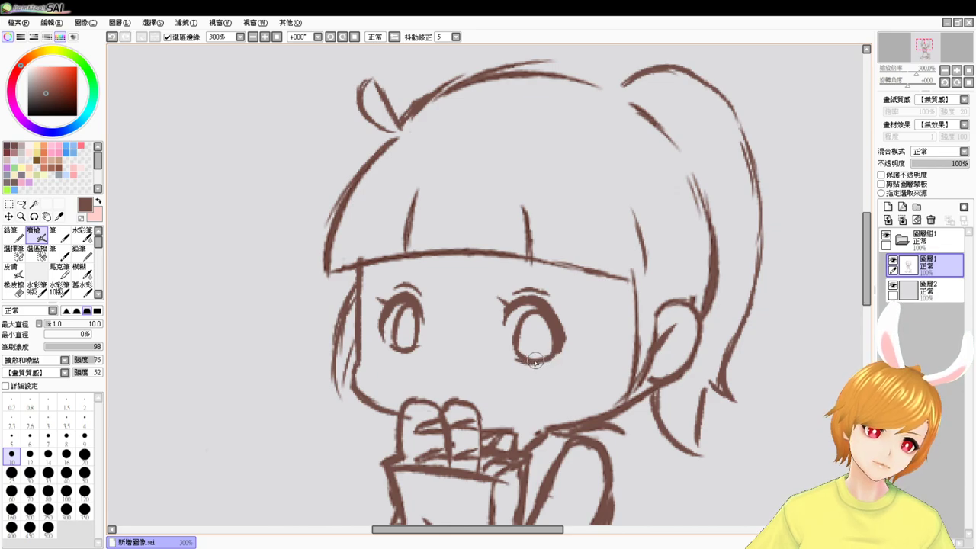
{"action": "key", "text": "e"}
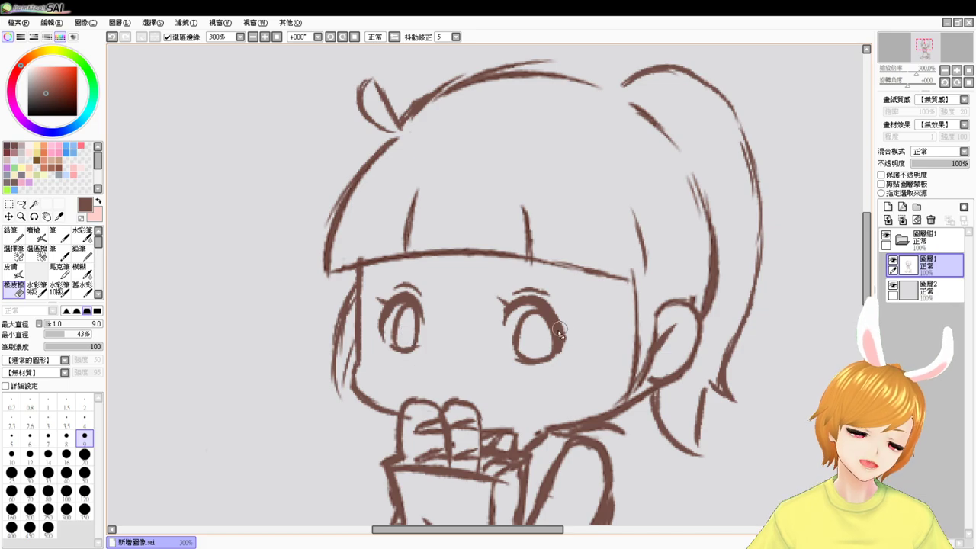
{"action": "key", "text": "v"}
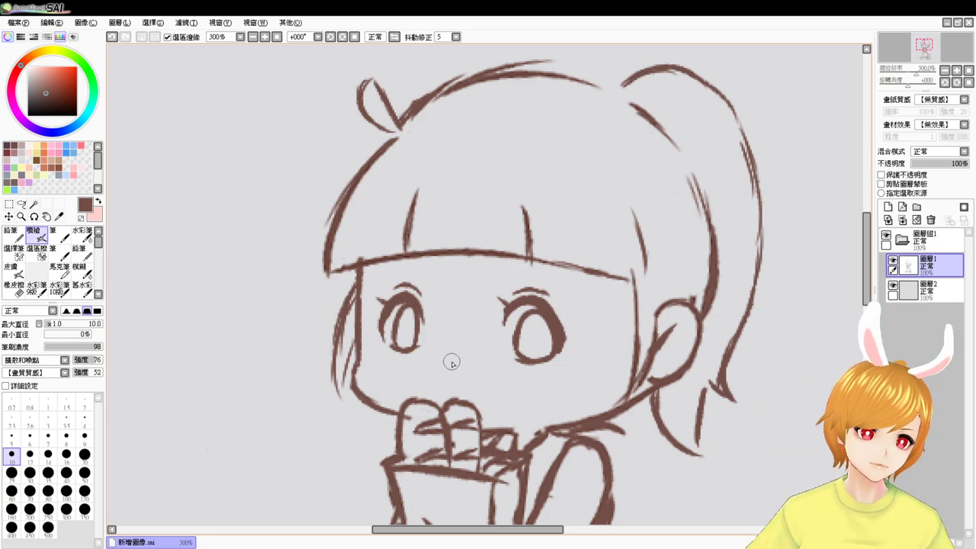
{"action": "left_click_drag", "start_coordinate": [437, 351], "coordinate": [435, 364]}
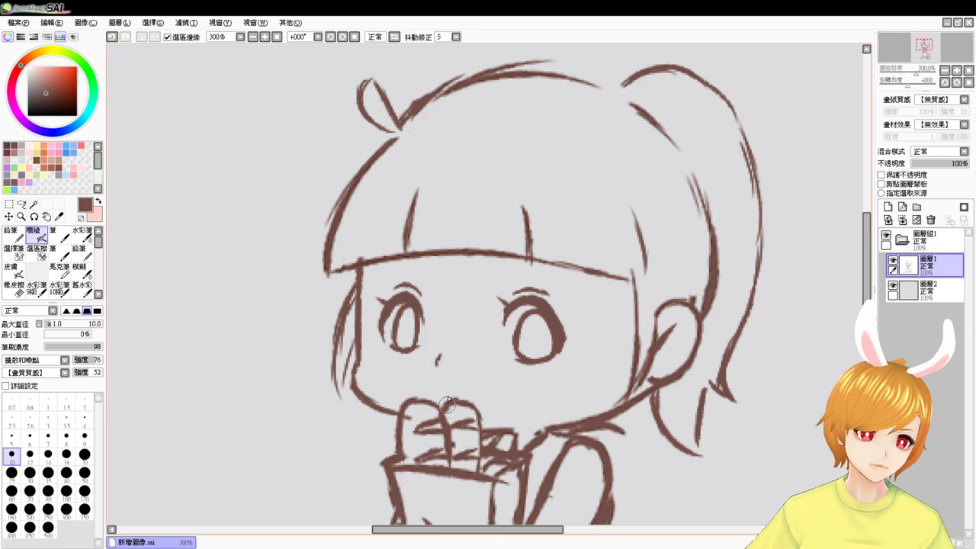
{"action": "key", "text": "ctrl+z"}
{"action": "key", "text": "ctrl+y"}
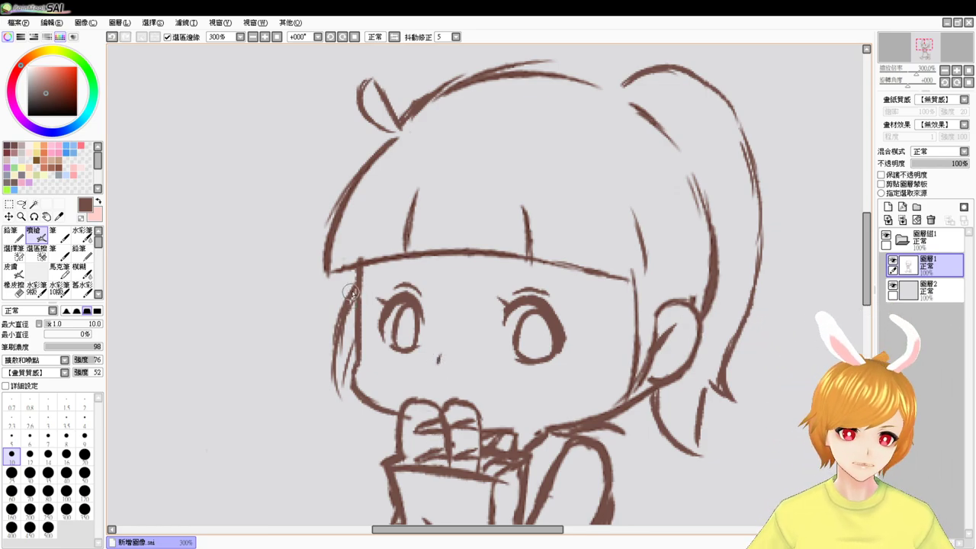
- Clean up the side lock along the front edge of the face with the eraser
{"action": "key", "text": "e"}
{"action": "mouse_move", "coordinate": [353, 289]}
{"action": "left_mouse_down"}
{"action": "mouse_move", "coordinate": [347, 315]}
{"action": "mouse_move", "coordinate": [357, 291]}
{"action": "mouse_move", "coordinate": [344, 327]}
{"action": "mouse_move", "coordinate": [359, 289]}
{"action": "mouse_move", "coordinate": [345, 370]}
{"action": "left_mouse_up"}
{"action": "key", "text": "b"}
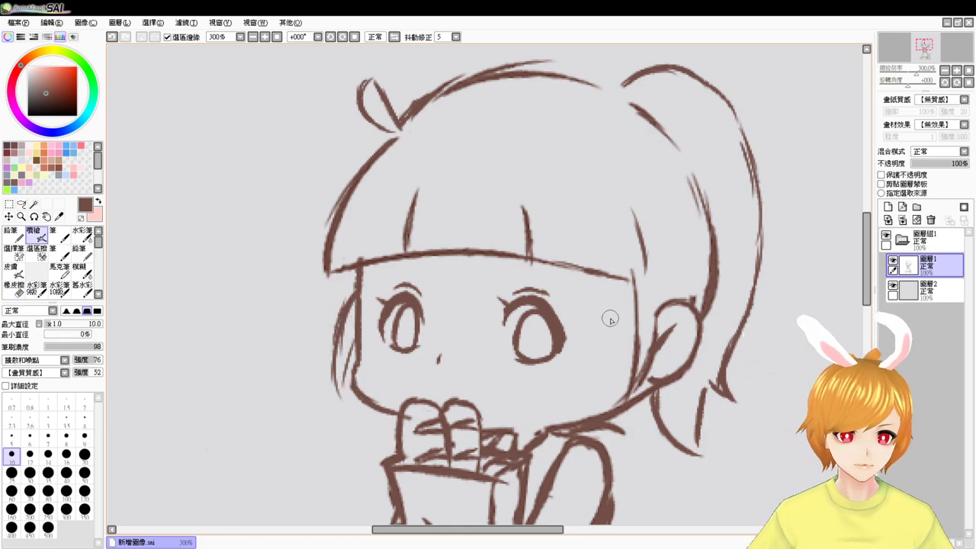
- Thicken the hair strand in front of the ear down to the jaw and draw the curved inner ear line
{"action": "left_click_drag", "start_coordinate": [635, 286], "coordinate": [625, 387]}
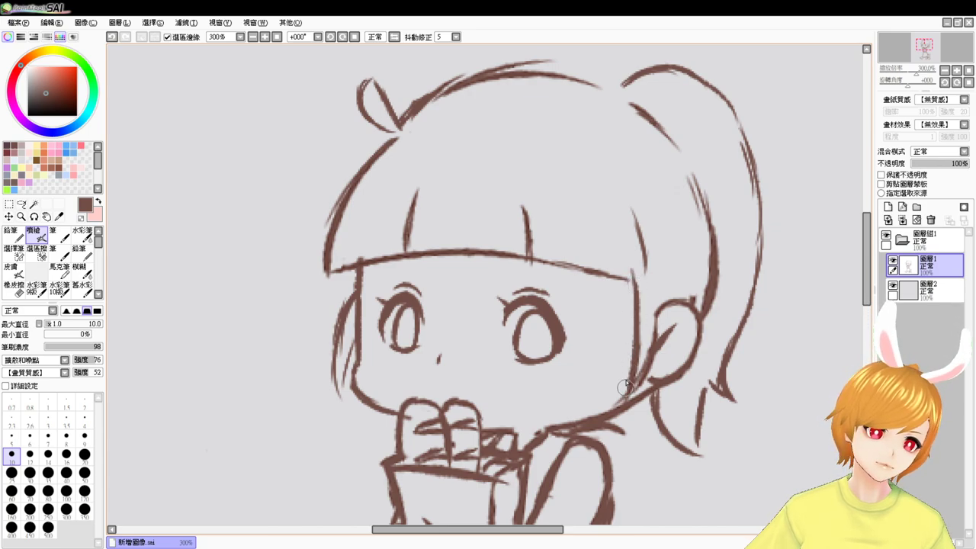
{"action": "mouse_move", "coordinate": [653, 318]}
{"action": "left_mouse_down"}
{"action": "mouse_move", "coordinate": [652, 358]}
{"action": "mouse_move", "coordinate": [654, 324]}
{"action": "mouse_move", "coordinate": [633, 394]}
{"action": "left_mouse_up"}
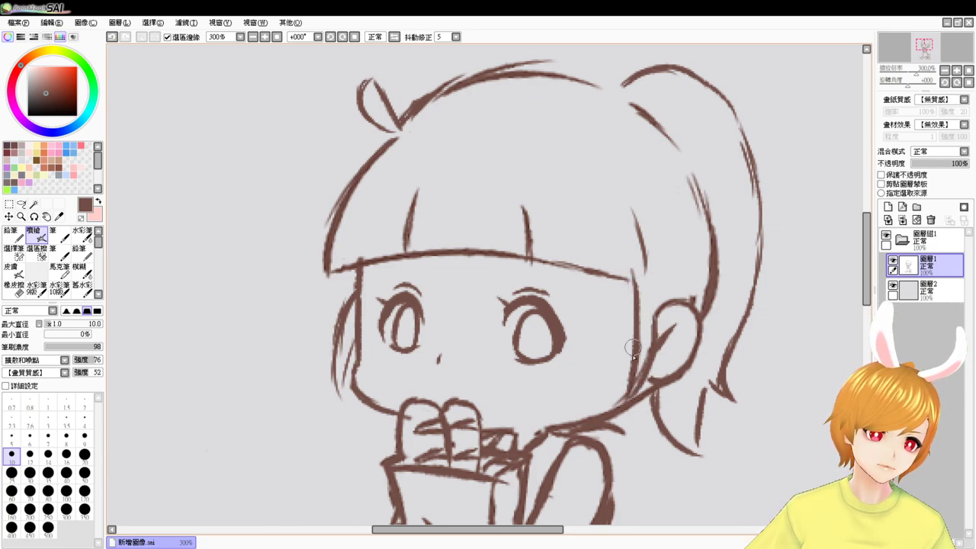
{"action": "left_click_drag", "start_coordinate": [633, 349], "coordinate": [622, 394]}
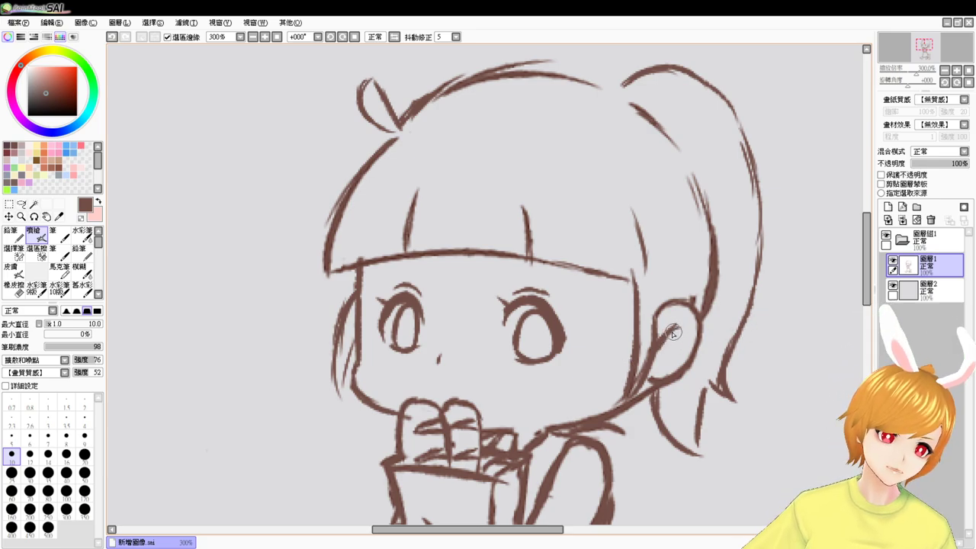
{"action": "left_click_drag", "start_coordinate": [672, 333], "coordinate": [676, 360]}
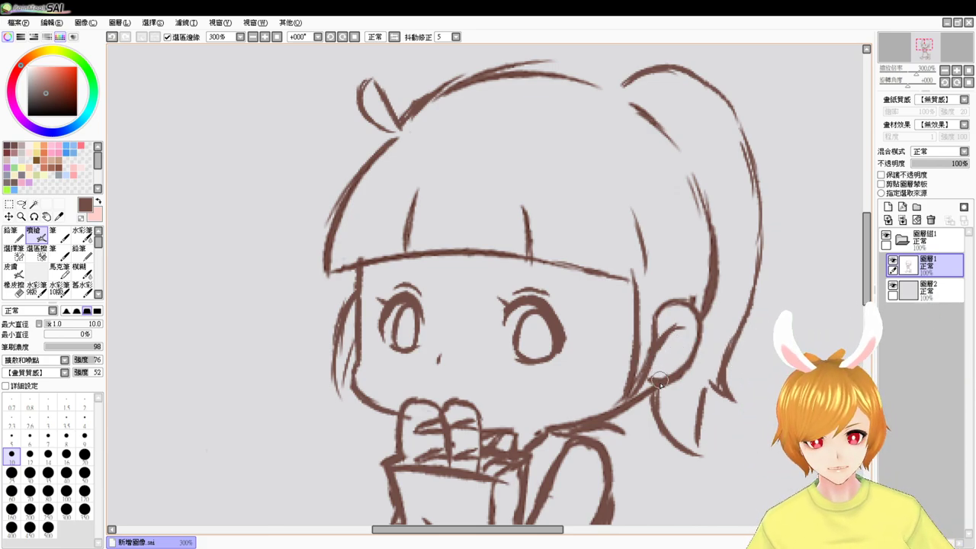
- Clean up the lines where the jaw, ear and hair meet below the ear
{"action": "left_click_drag", "start_coordinate": [515, 439], "coordinate": [511, 351]}
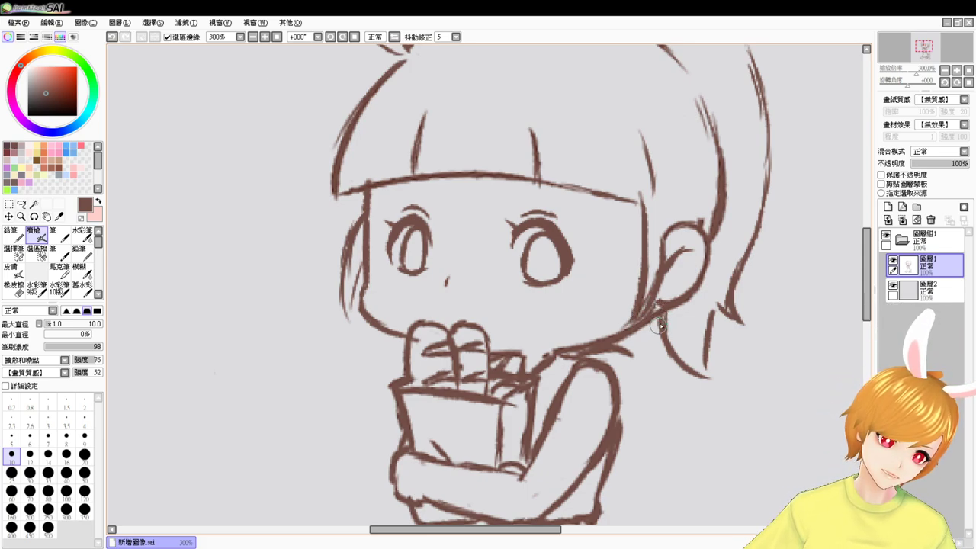
{"action": "key", "text": "e"}
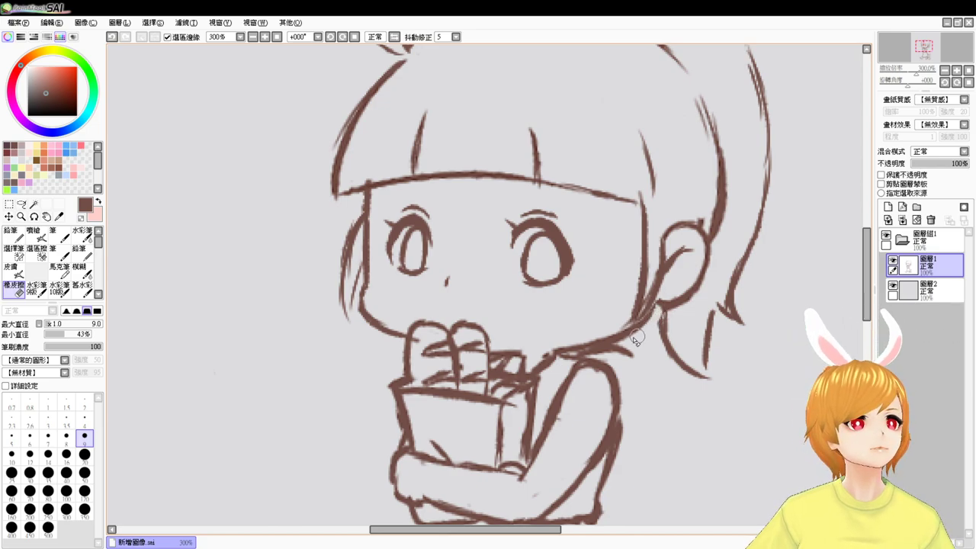
{"action": "key", "text": "v"}
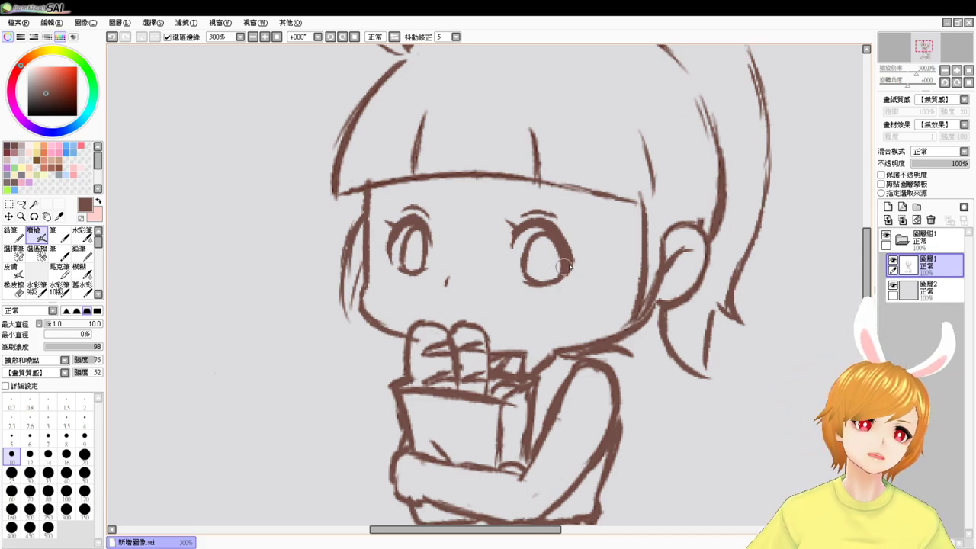
- Add a short pointed lash to the outer side of each eye and rework the front eye's upper lash tip
{"action": "key", "text": "ctrl+z"}
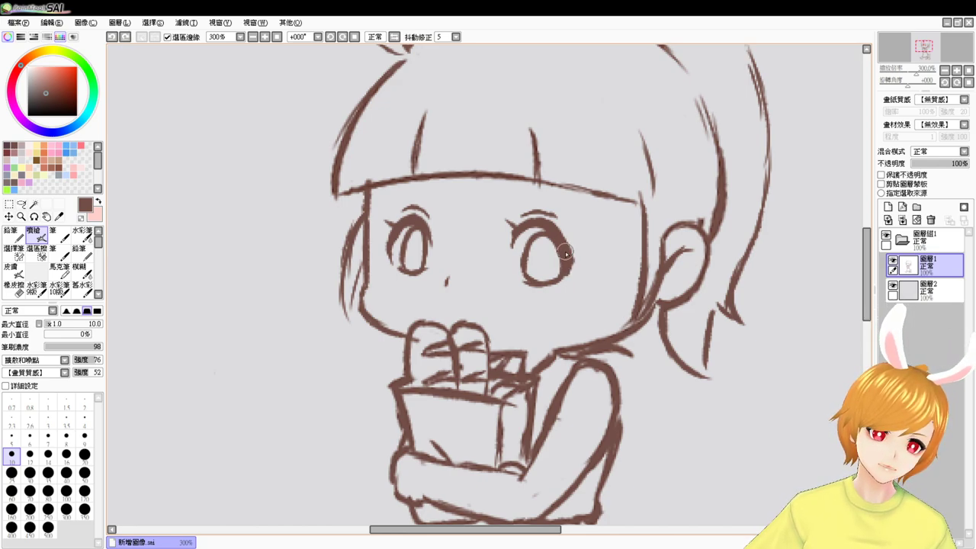
{"action": "mouse_move", "coordinate": [565, 254]}
{"action": "left_mouse_down"}
{"action": "mouse_move", "coordinate": [586, 255]}
{"action": "mouse_move", "coordinate": [579, 260]}
{"action": "left_mouse_up"}
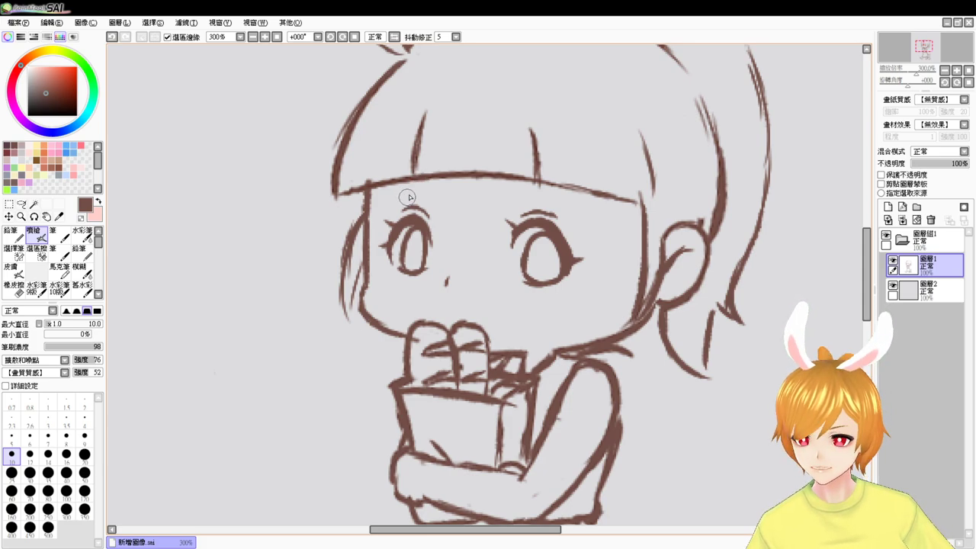
{"action": "key", "text": "e"}
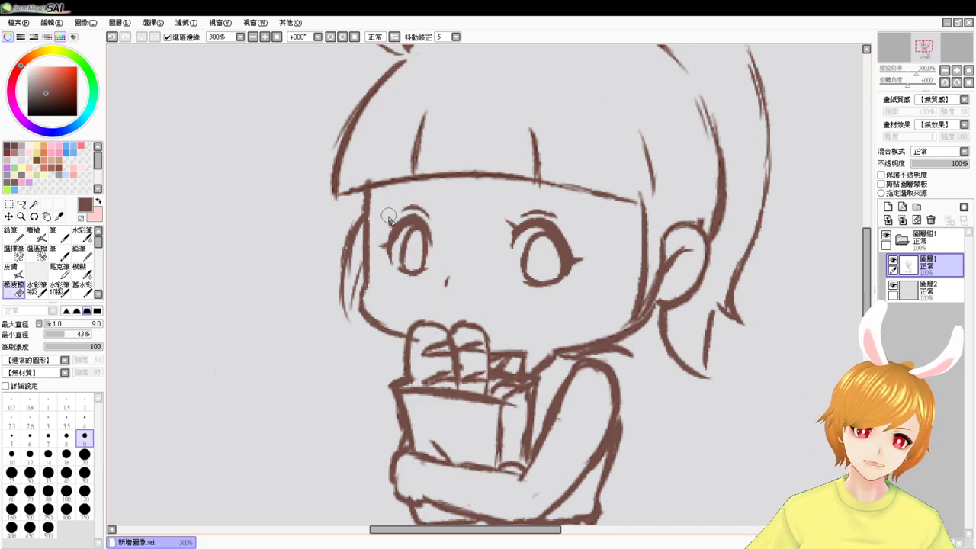
{"action": "key", "text": "e"}
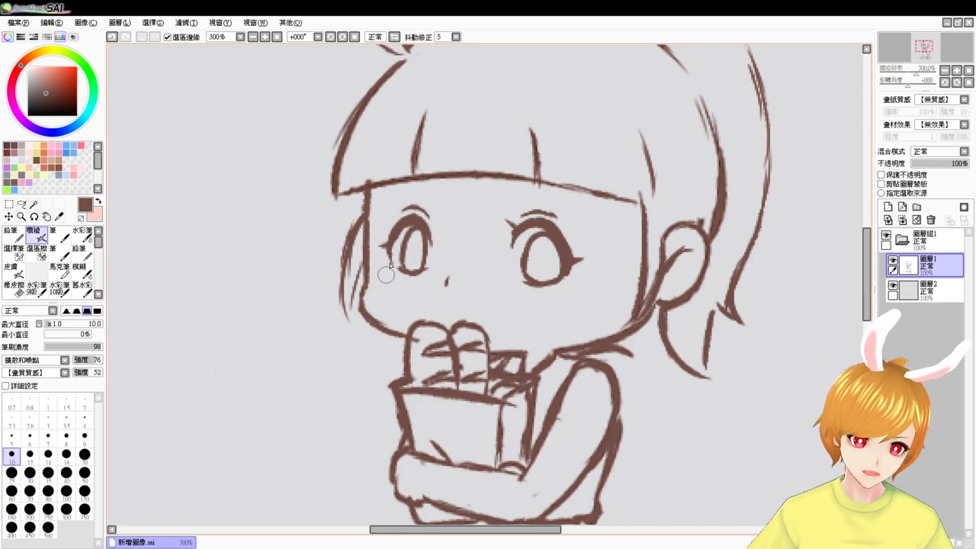
{"action": "key", "text": "ctrl+z"}
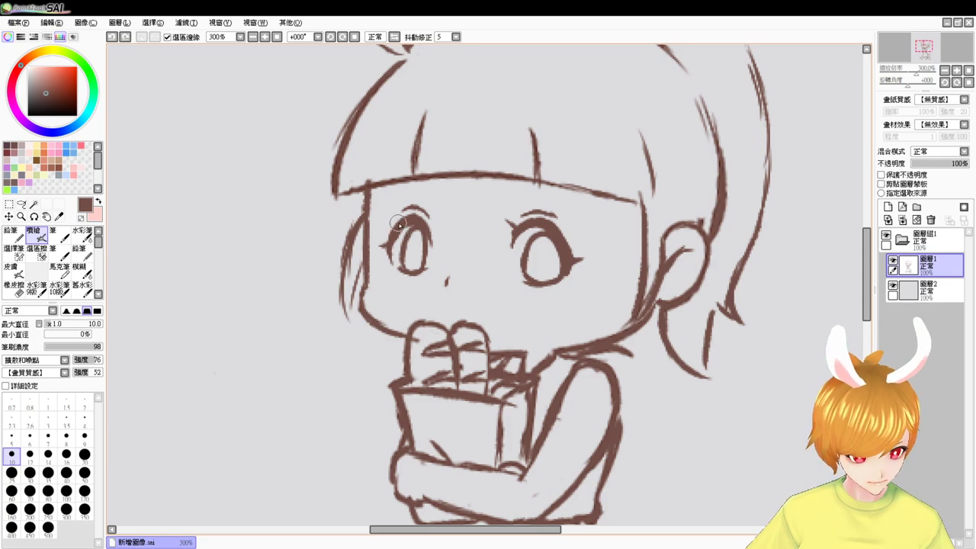
{"action": "left_click_drag", "start_coordinate": [405, 225], "coordinate": [390, 214]}
{"action": "key", "text": "ctrl+z"}
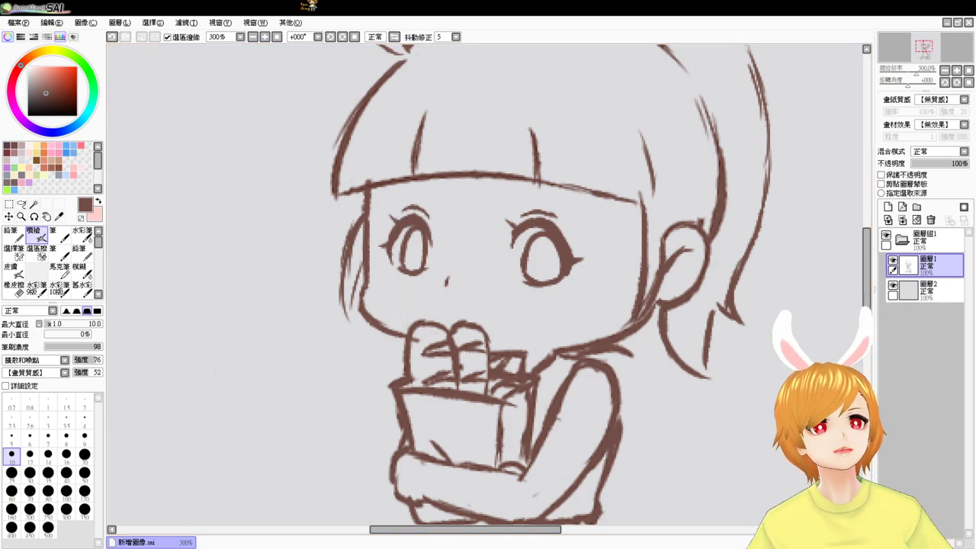
- Refine the inner outline of the girl's far, smaller eye with brush and eraser touch-ups
{"action": "left_click", "coordinate": [277, 37]}
{"action": "left_click", "coordinate": [265, 37]}
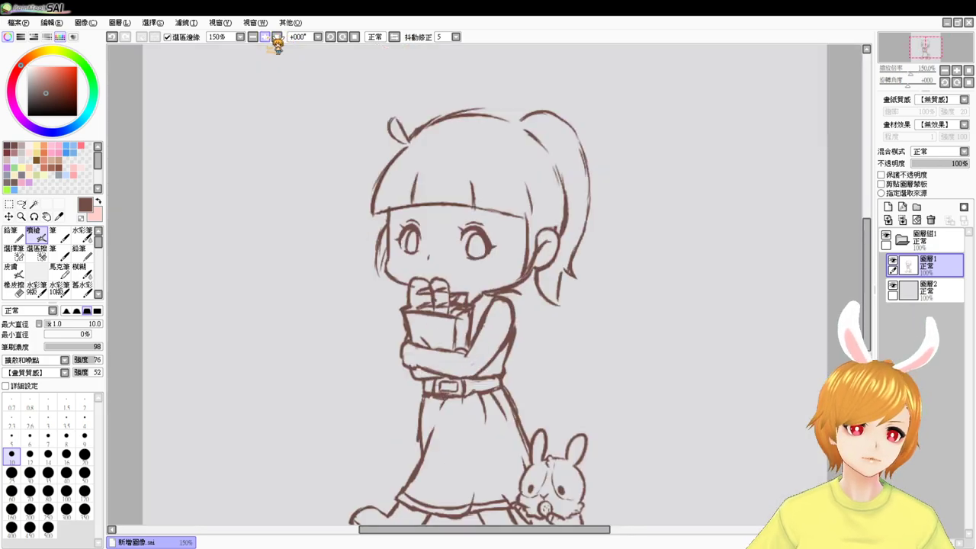
{"action": "left_click", "coordinate": [265, 37]}
{"action": "left_click", "coordinate": [266, 37]}
{"action": "left_click", "coordinate": [266, 36]}
{"action": "left_click_drag", "start_coordinate": [343, 232], "coordinate": [433, 360]}
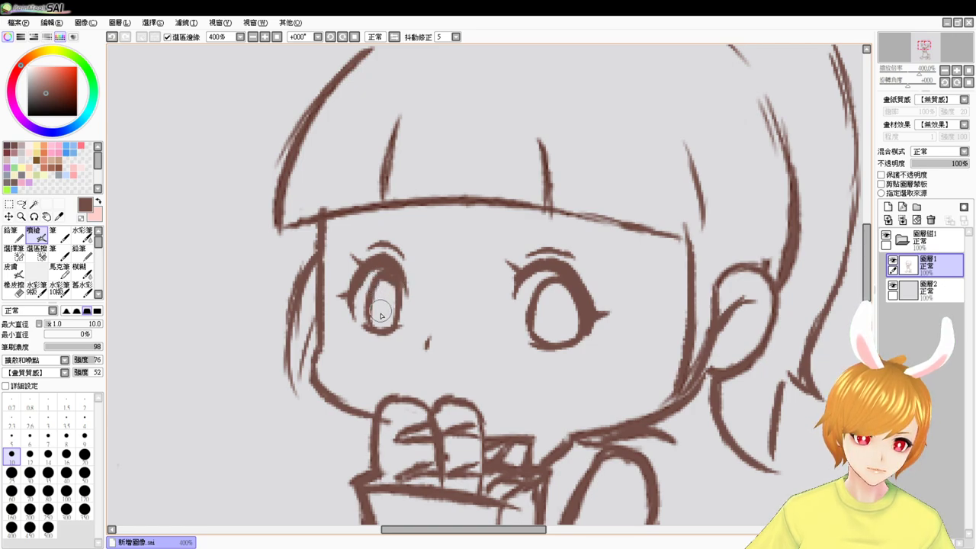
{"action": "key", "text": "ctrl+z"}
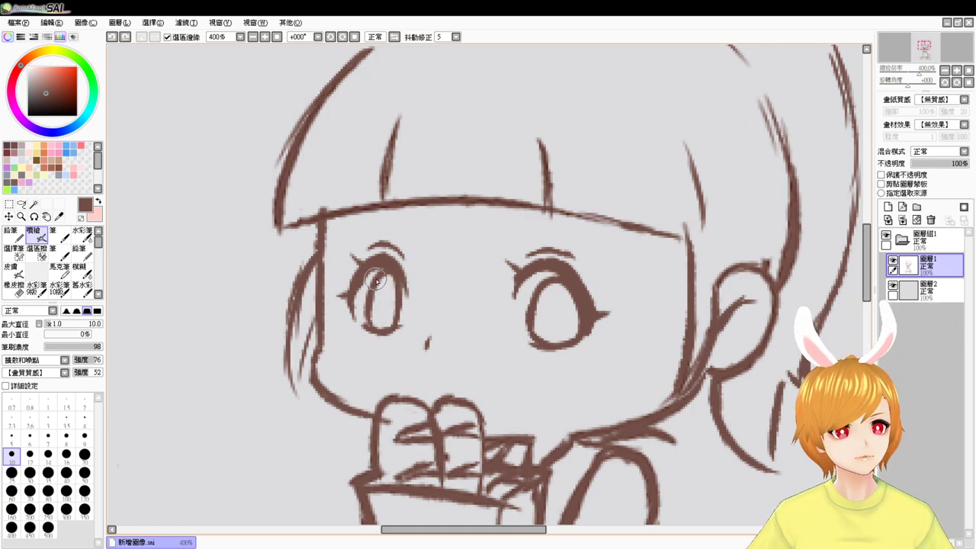
{"action": "key", "text": "e"}
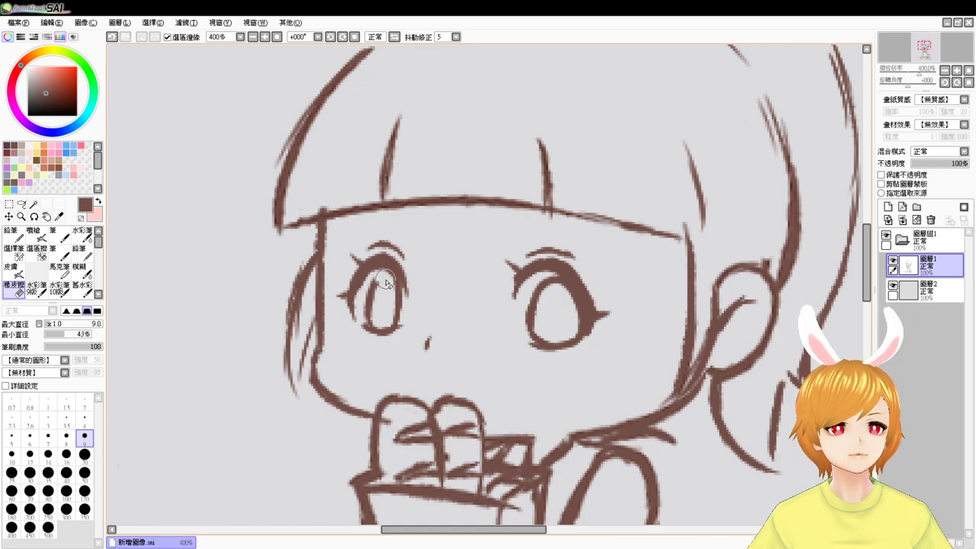
{"action": "key", "text": "b"}
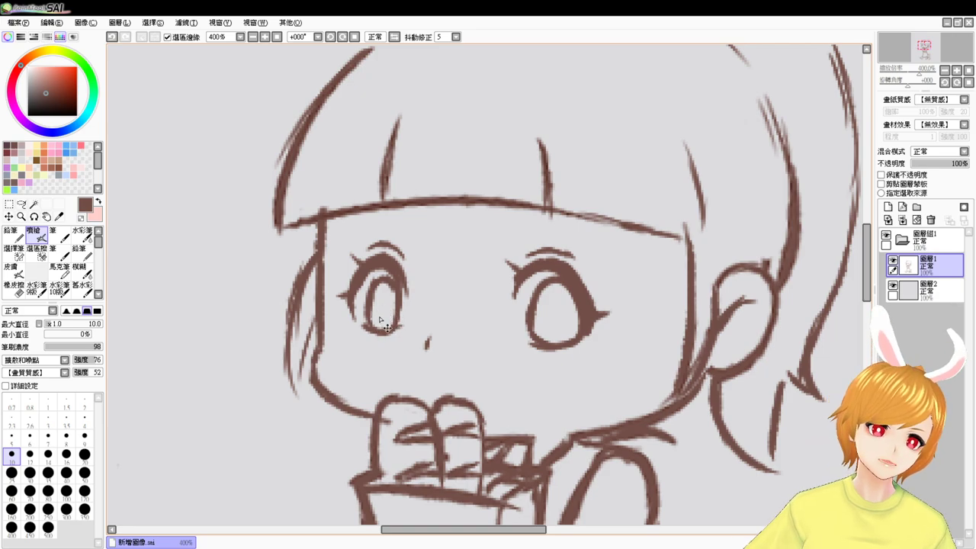
{"action": "key", "text": "ctrl+z"}
{"action": "key", "text": "ctrl+z"}
{"action": "key", "text": "ctrl+z"}
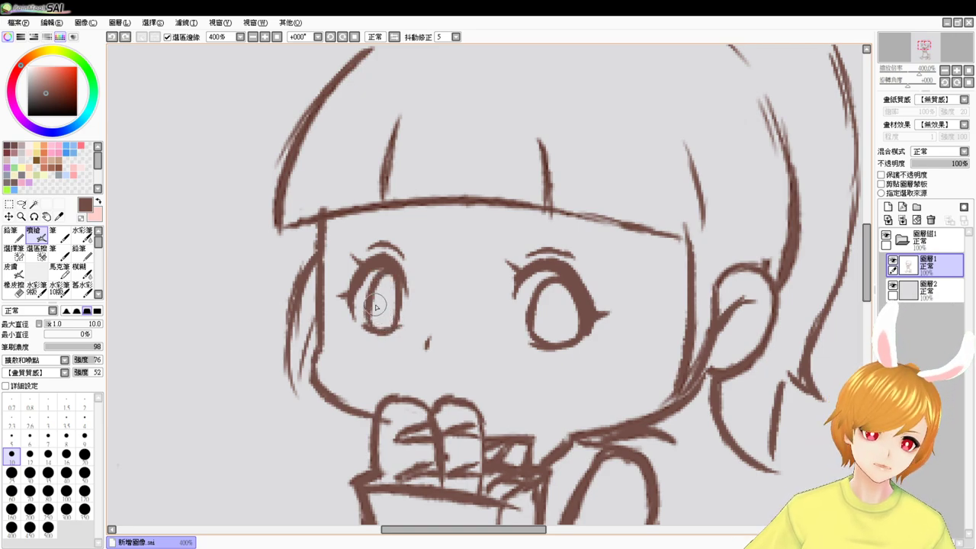
- Clean up and redraw the inner outline of the girl's near, larger eye beneath the upper lash
{"action": "key", "text": "e"}
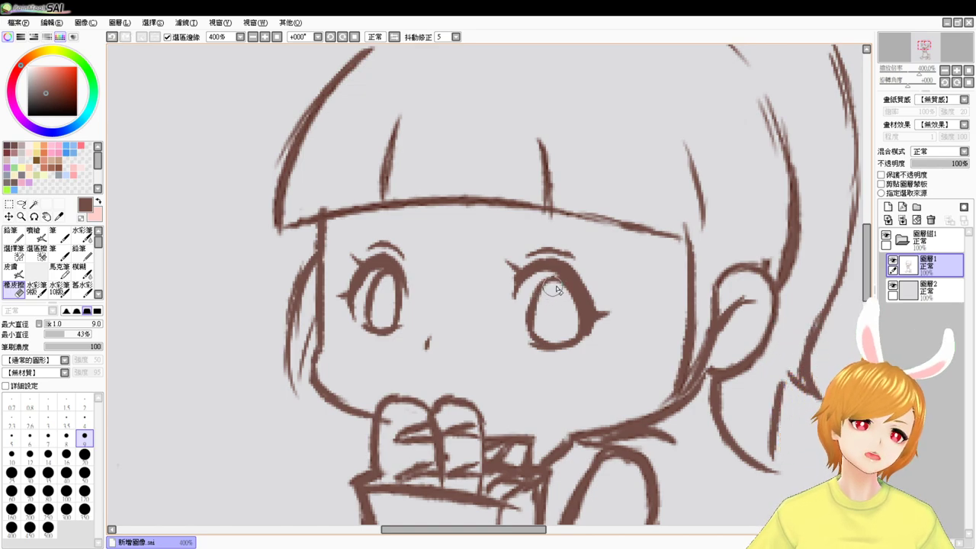
{"action": "key", "text": "b"}
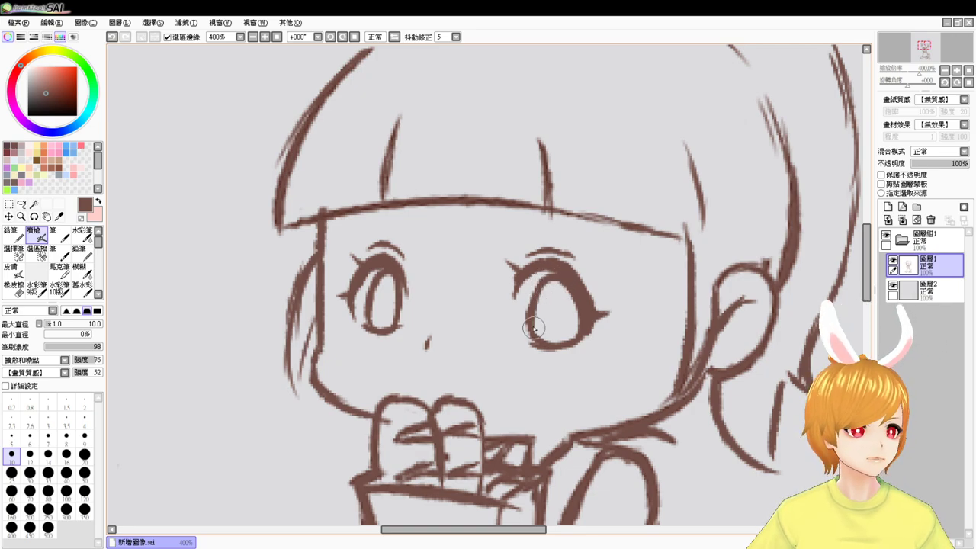
{"action": "key", "text": "e"}
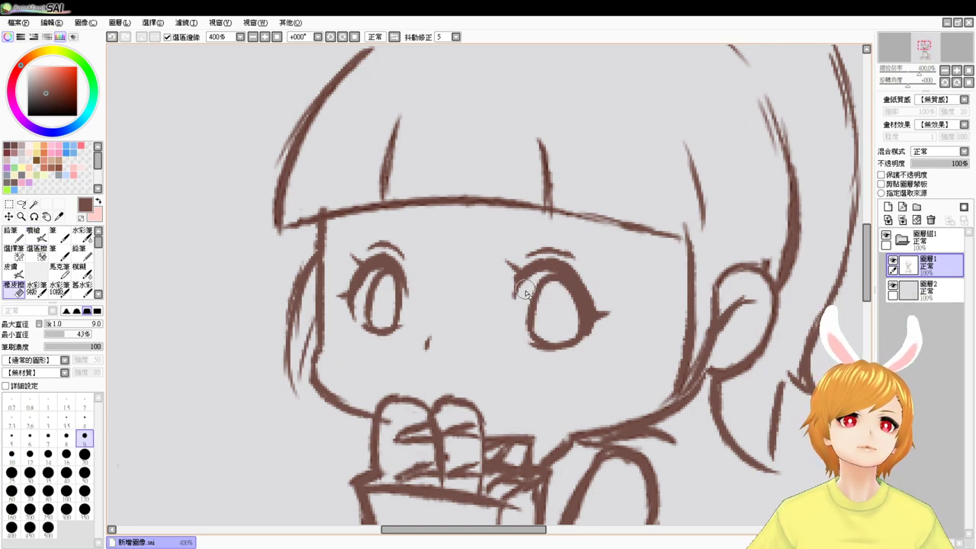
{"action": "key", "text": "b"}
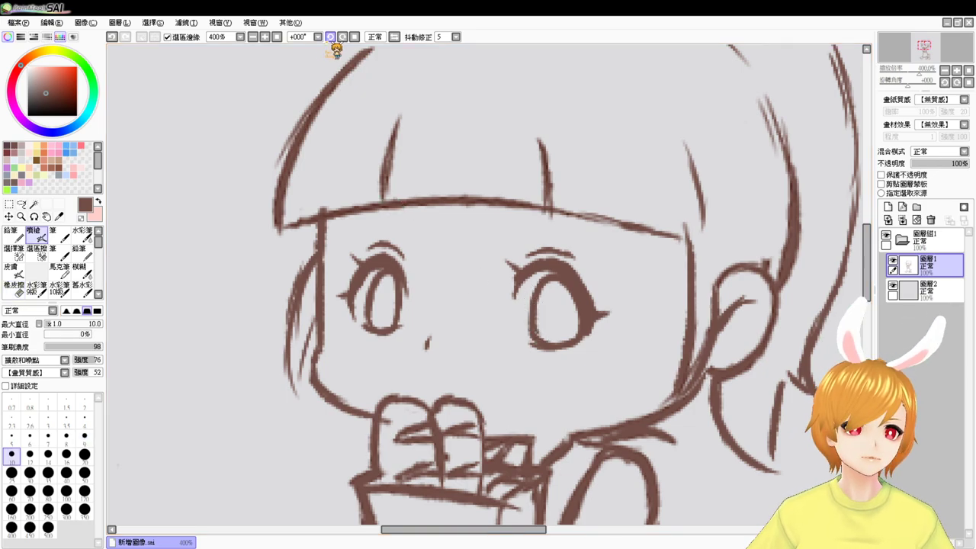
- Lasso the far eye with its lashes and enlarge it slightly with a free transform
{"action": "left_click", "coordinate": [277, 37]}
{"action": "left_click", "coordinate": [265, 38]}
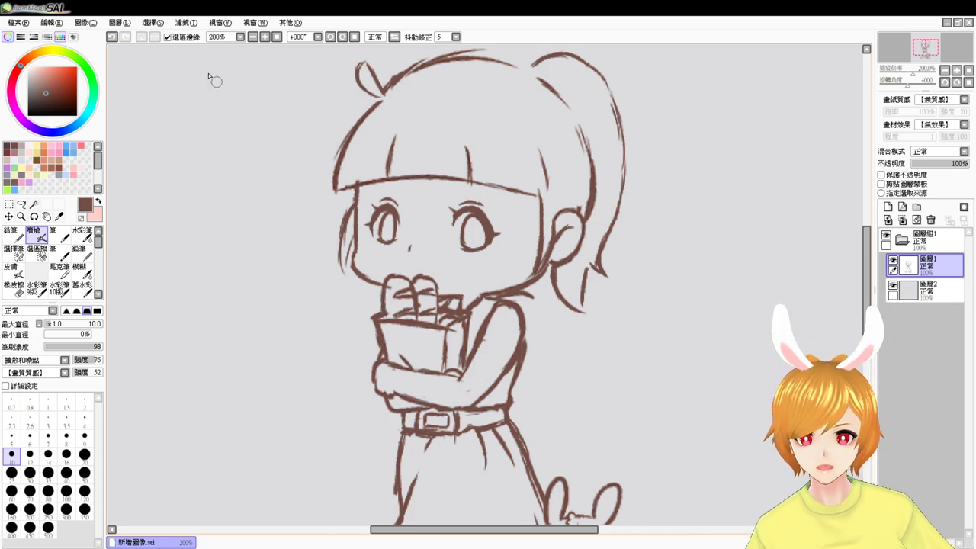
{"action": "left_click", "coordinate": [22, 204]}
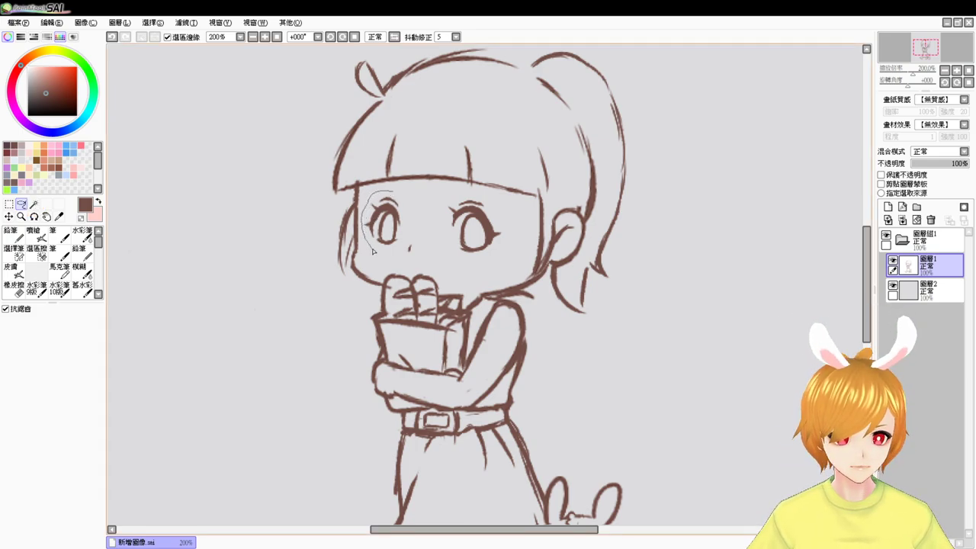
{"action": "left_click_drag", "start_coordinate": [409, 231], "coordinate": [410, 200]}
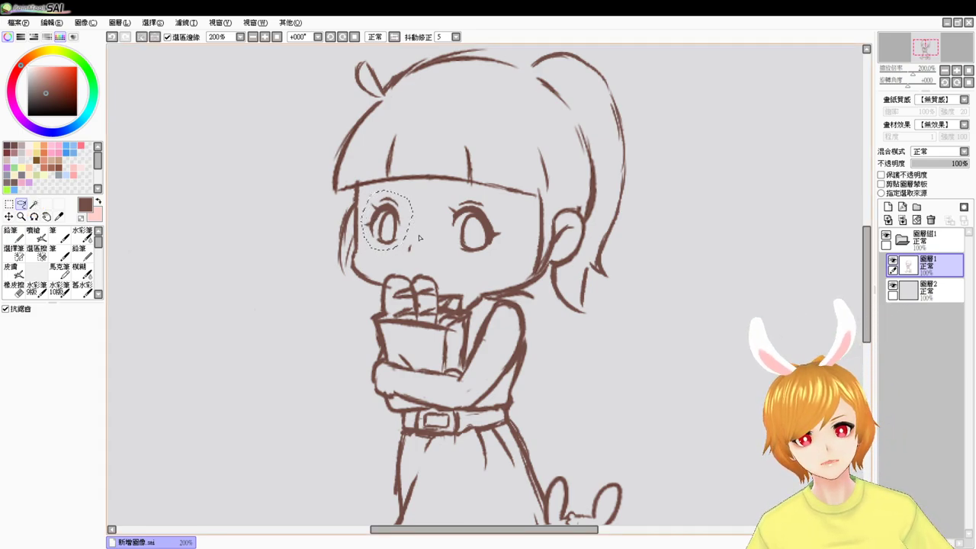
{"action": "key", "text": "ctrl+t"}
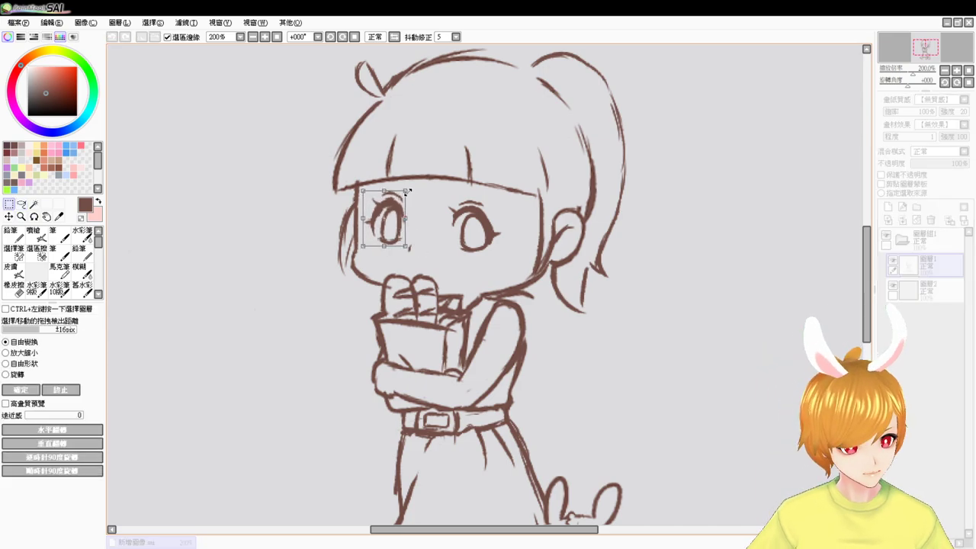
{"action": "left_click_drag", "start_coordinate": [409, 189], "coordinate": [434, 219]}
{"action": "key", "text": "Return"}
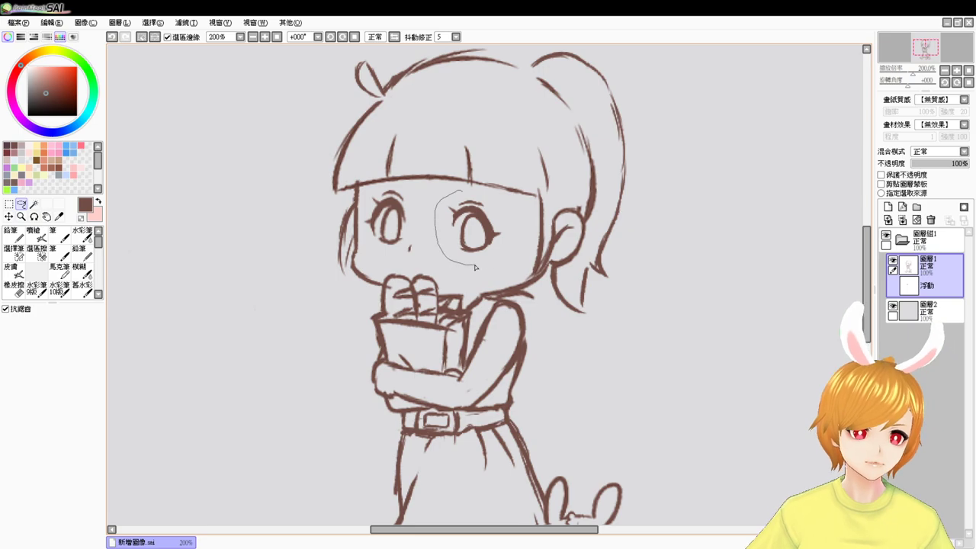
- Lasso the near eye with its eyelid line and enlarge it slightly with a free transform
{"action": "left_click_drag", "start_coordinate": [515, 211], "coordinate": [512, 205]}
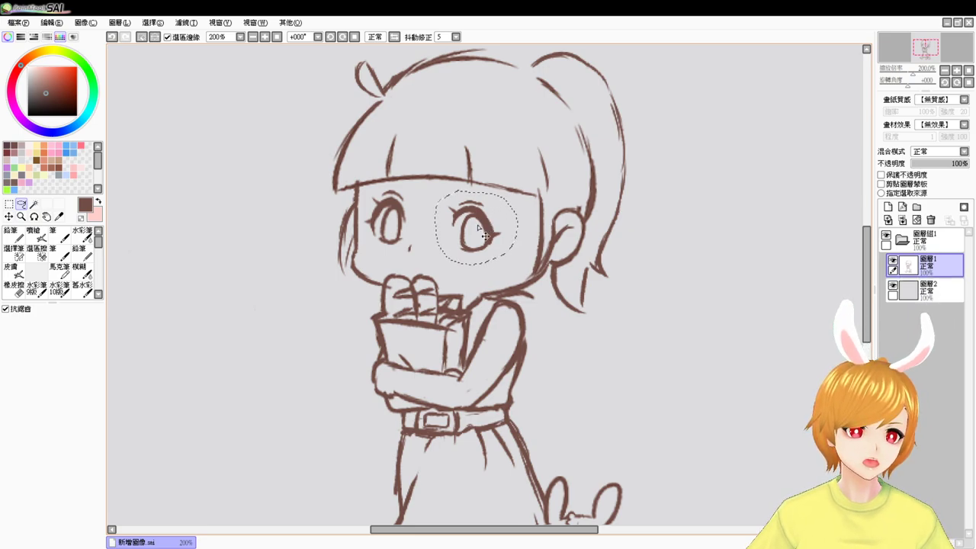
{"action": "key", "text": "ctrl+t"}
{"action": "left_click_drag", "start_coordinate": [501, 198], "coordinate": [507, 194]}
{"action": "key", "text": "Return"}
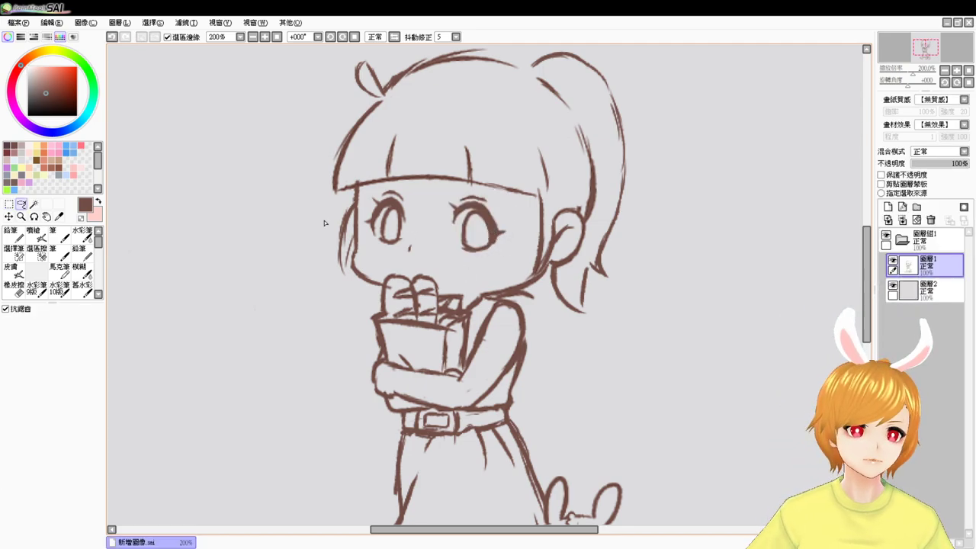
- Erase the small nose stroke and redraw it slightly closer to the near eye
{"action": "left_click", "coordinate": [38, 232]}
{"action": "key", "text": "e"}
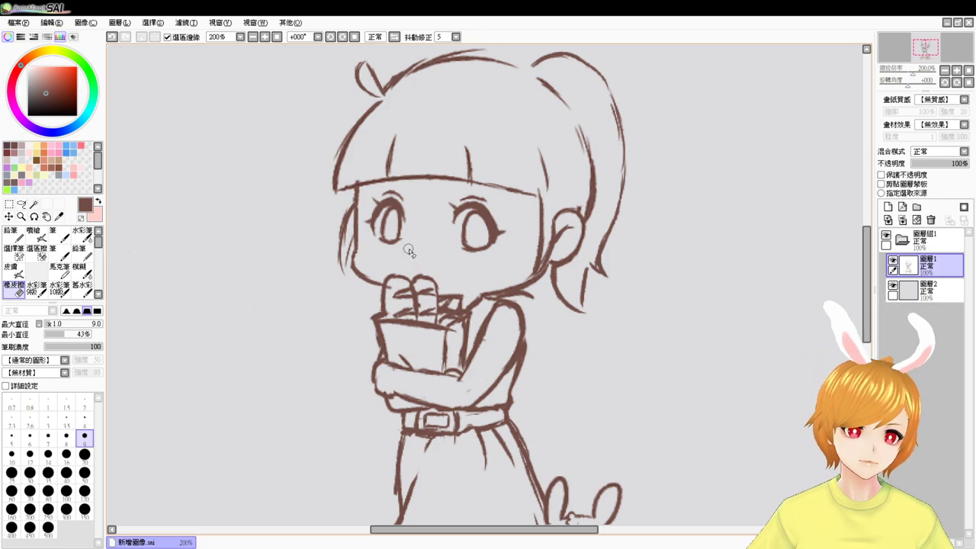
{"action": "key", "text": "v"}
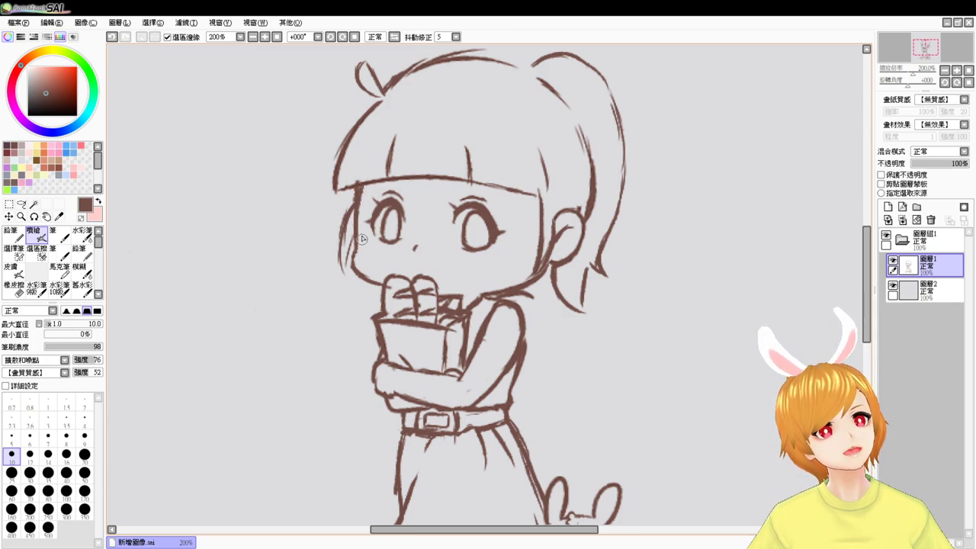
- Erase the front outer edge of the bangs and redraw it as a curve slightly closer to the face
{"action": "key", "text": "e"}
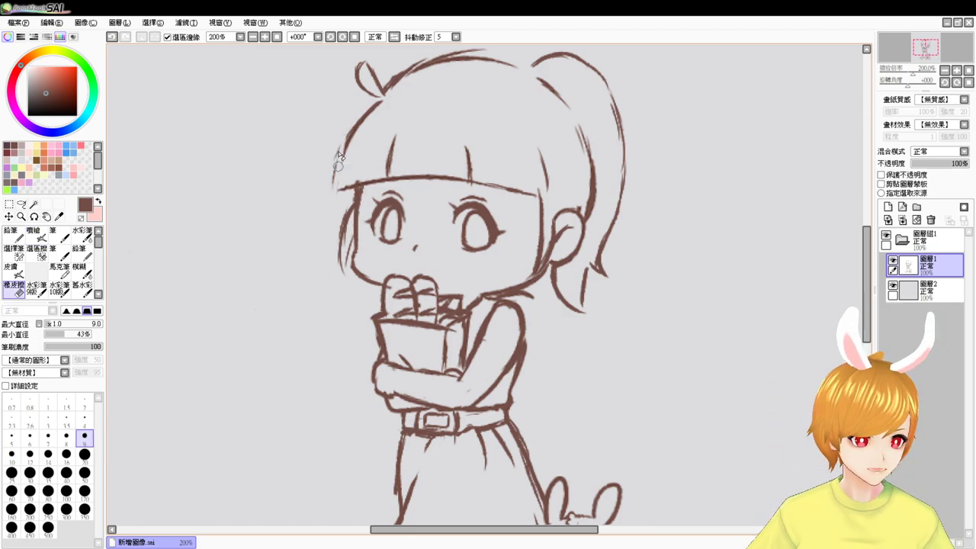
{"action": "mouse_move", "coordinate": [339, 157]}
{"action": "left_mouse_down"}
{"action": "mouse_move", "coordinate": [356, 131]}
{"action": "mouse_move", "coordinate": [339, 185]}
{"action": "left_mouse_up"}
{"action": "key", "text": "v"}
{"action": "key", "text": "ctrl+z"}
{"action": "left_click_drag", "start_coordinate": [351, 136], "coordinate": [339, 191]}
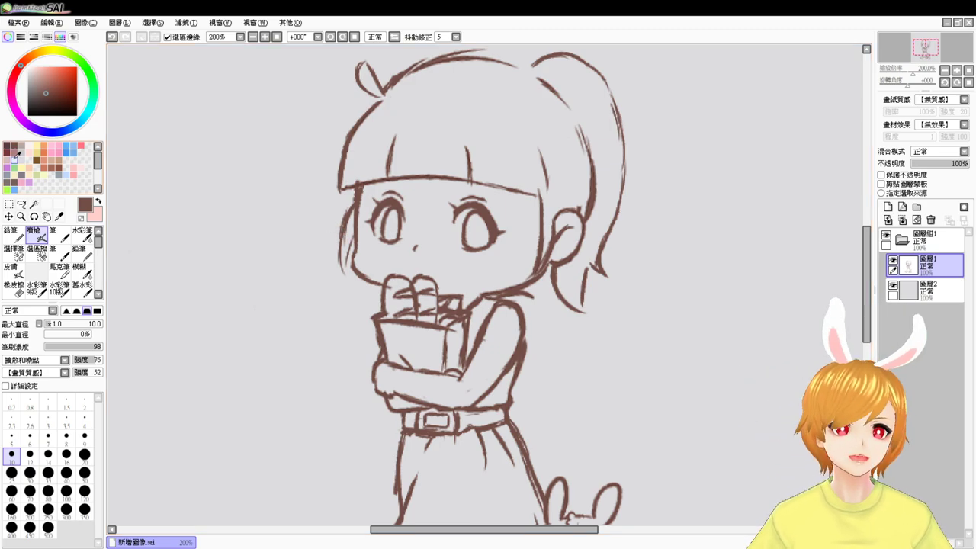
- Lasso the bangs with their lower edge, shift them slightly down, and clear the selection
{"action": "left_click", "coordinate": [23, 204]}
{"action": "left_click_drag", "start_coordinate": [364, 97], "coordinate": [317, 187]}
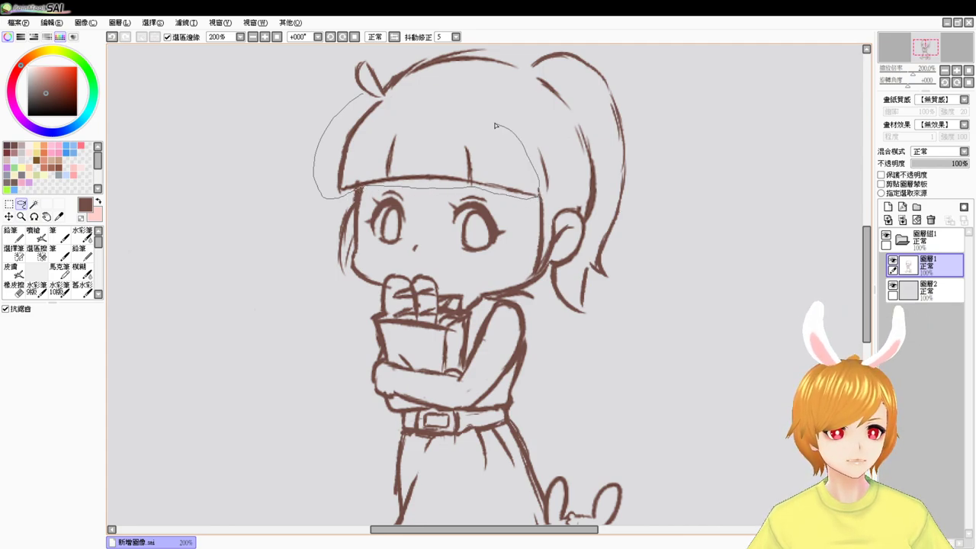
{"action": "left_click_drag", "start_coordinate": [416, 99], "coordinate": [366, 98]}
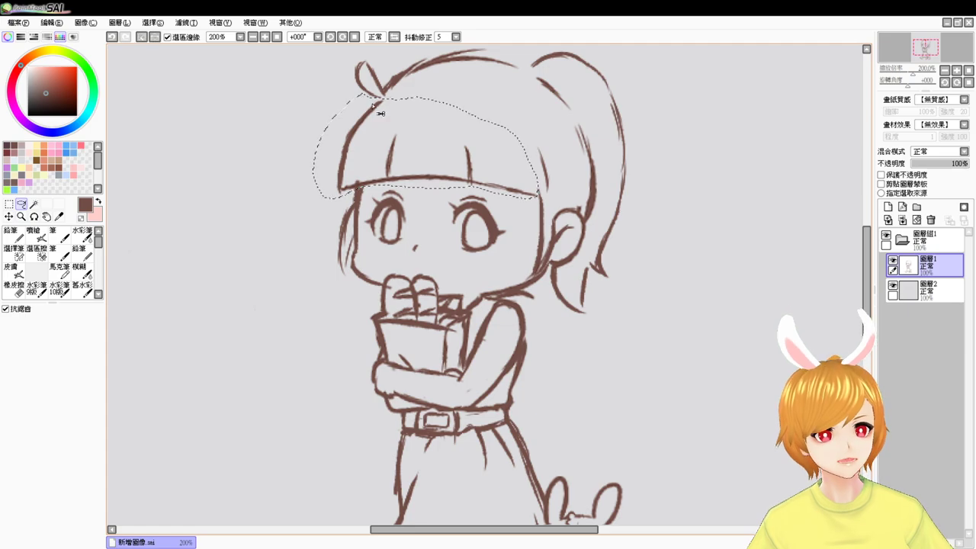
{"action": "key", "text": "ctrl+t"}
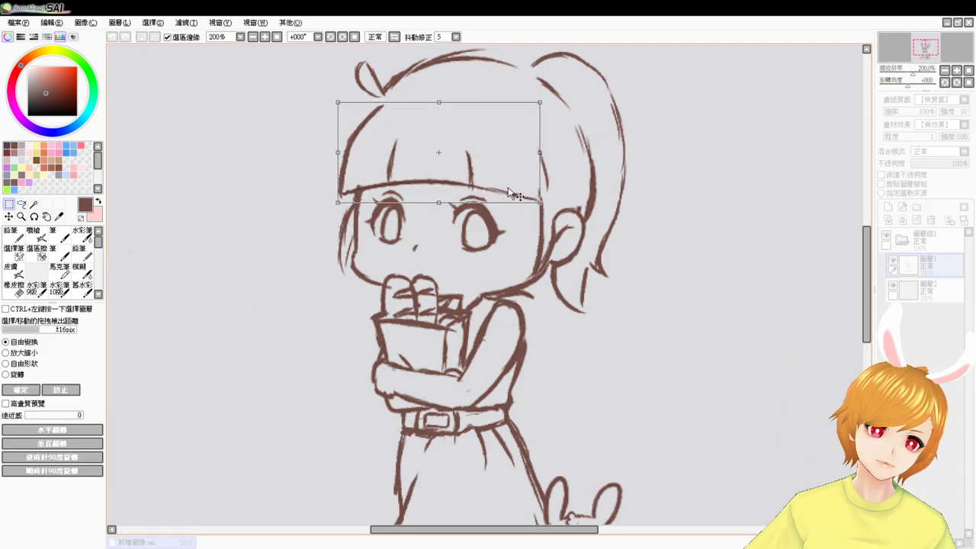
{"action": "key", "text": "Return"}
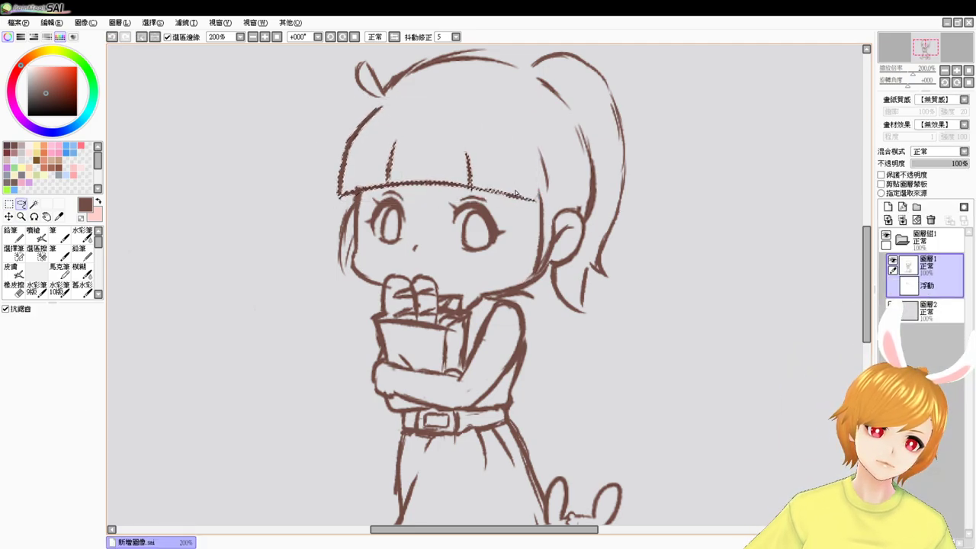
{"action": "key", "text": "ctrl+d"}
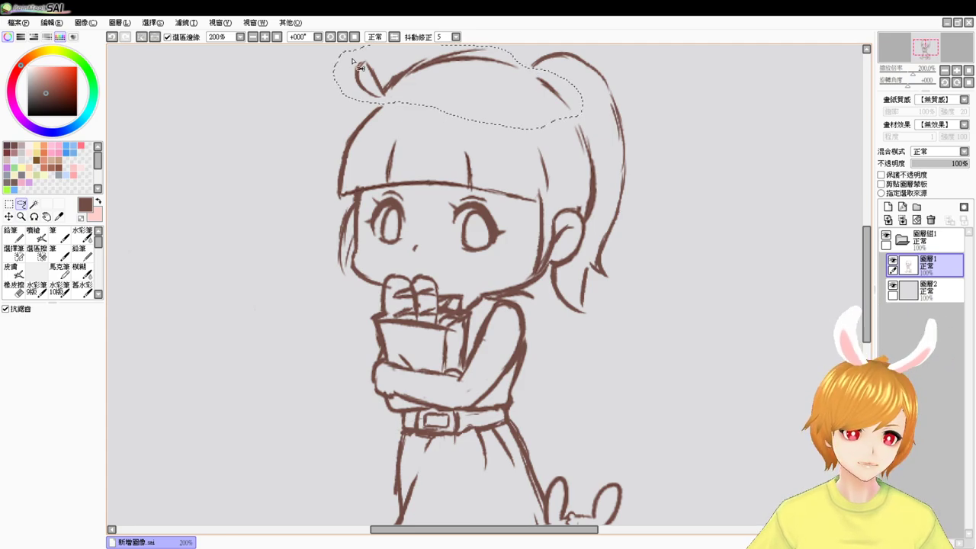
- Move the selected crown of the head with its small hair tuft slightly down to meet the bangs
{"action": "key", "text": "ctrl+t"}
{"action": "left_click_drag", "start_coordinate": [534, 105], "coordinate": [536, 117]}
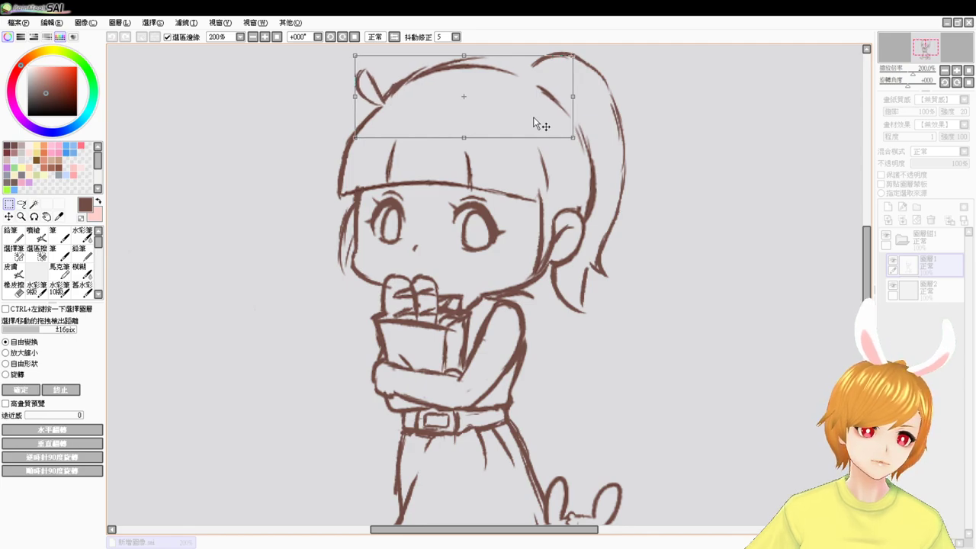
{"action": "key", "text": "Return"}
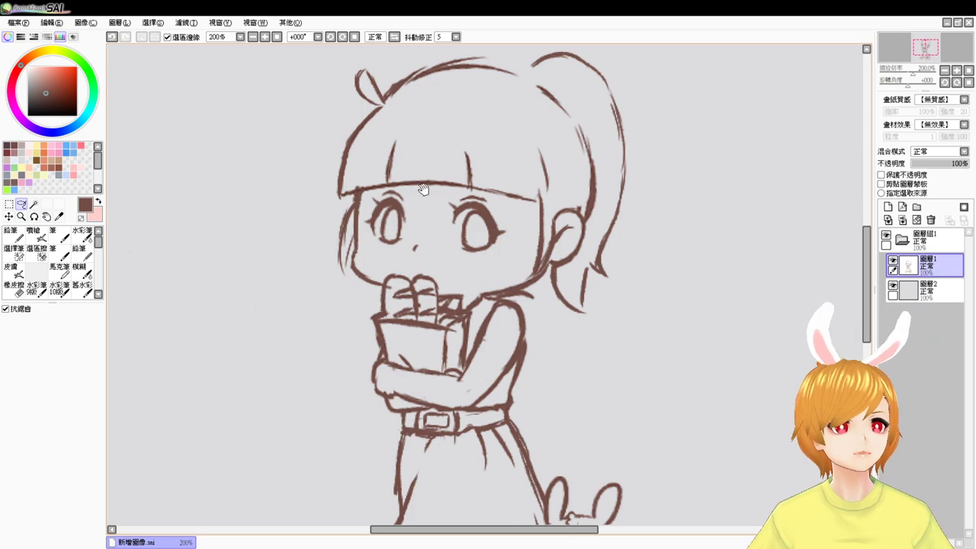
- Erase and redraw the cheek outline beside the front side lock, and touch up the lines around the far eye
{"action": "left_click_drag", "start_coordinate": [423, 189], "coordinate": [398, 208]}
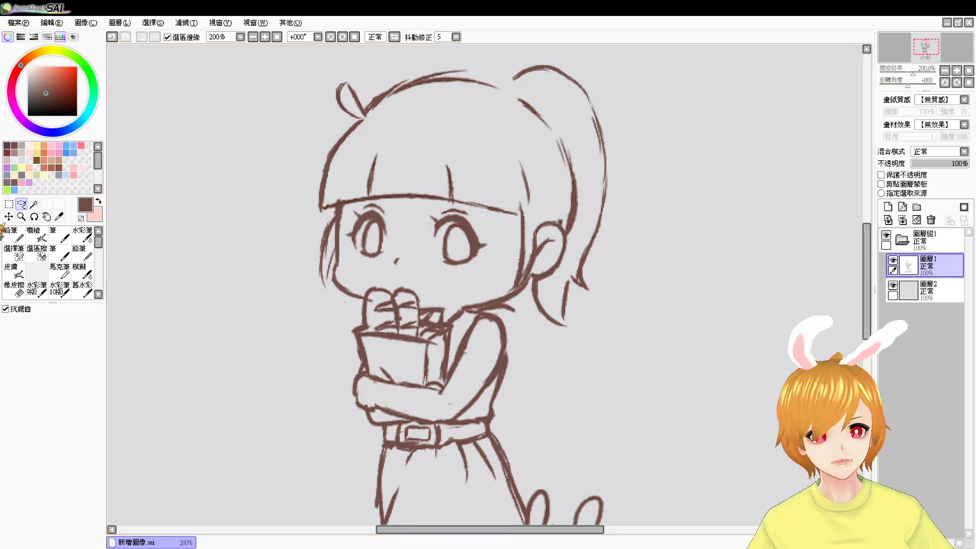
{"action": "left_click", "coordinate": [38, 234]}
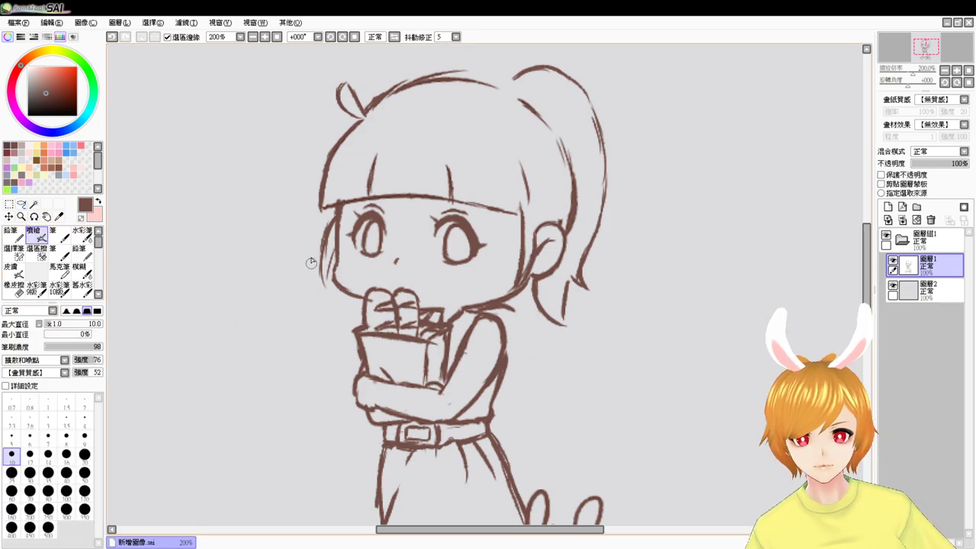
{"action": "key", "text": "e"}
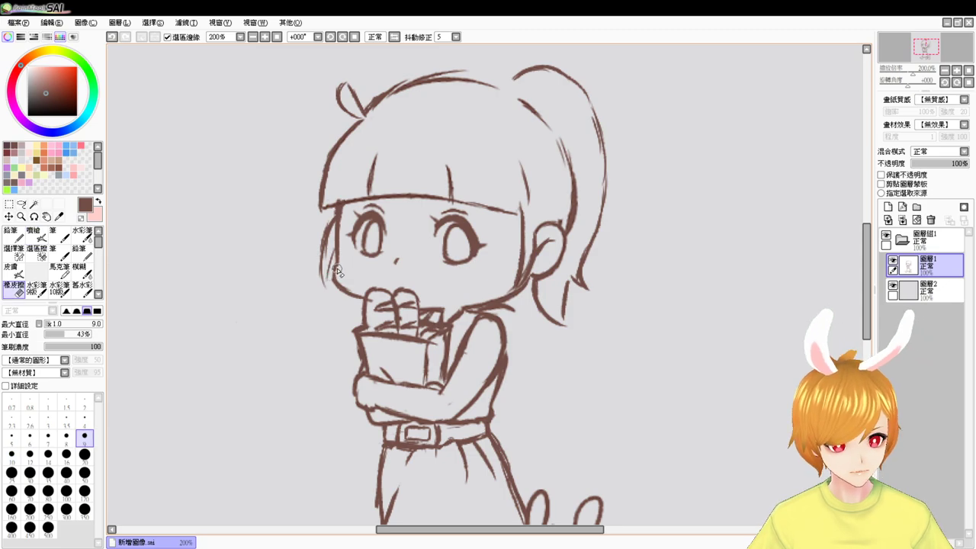
{"action": "key", "text": "e"}
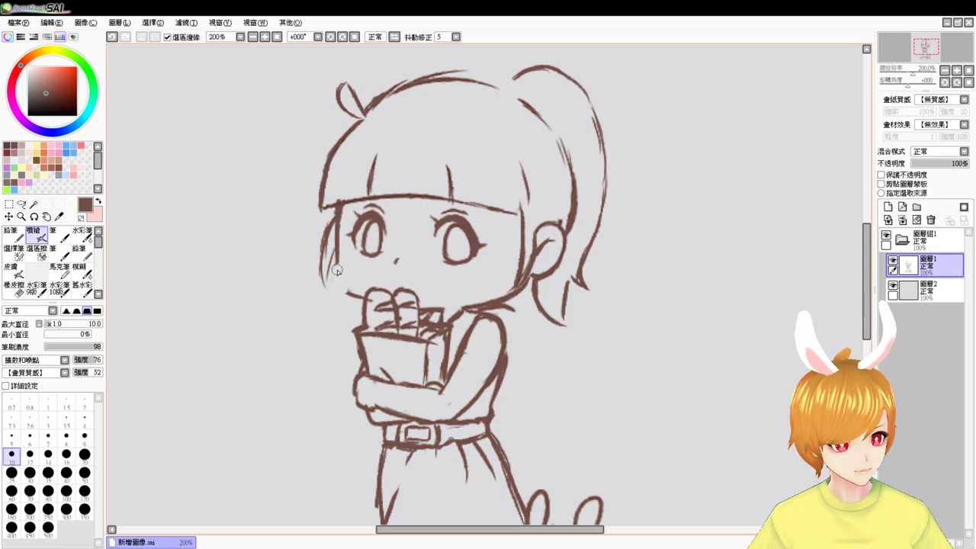
{"action": "left_click_drag", "start_coordinate": [333, 265], "coordinate": [338, 289]}
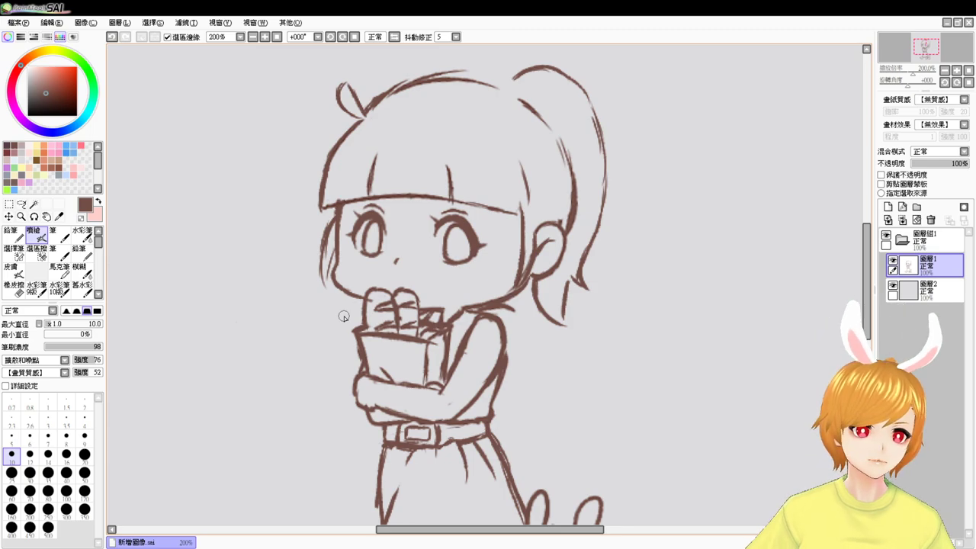
{"action": "key", "text": "e"}
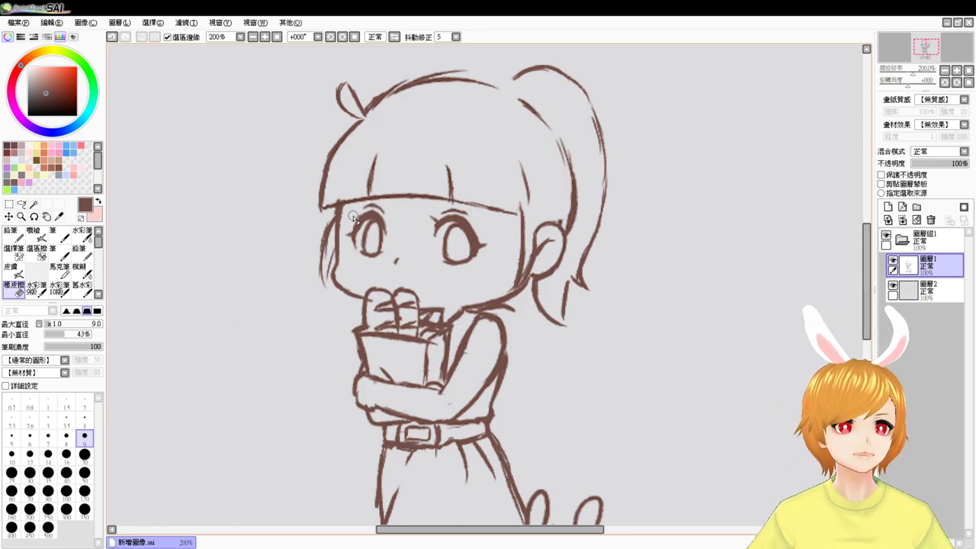
{"action": "key", "text": "v"}
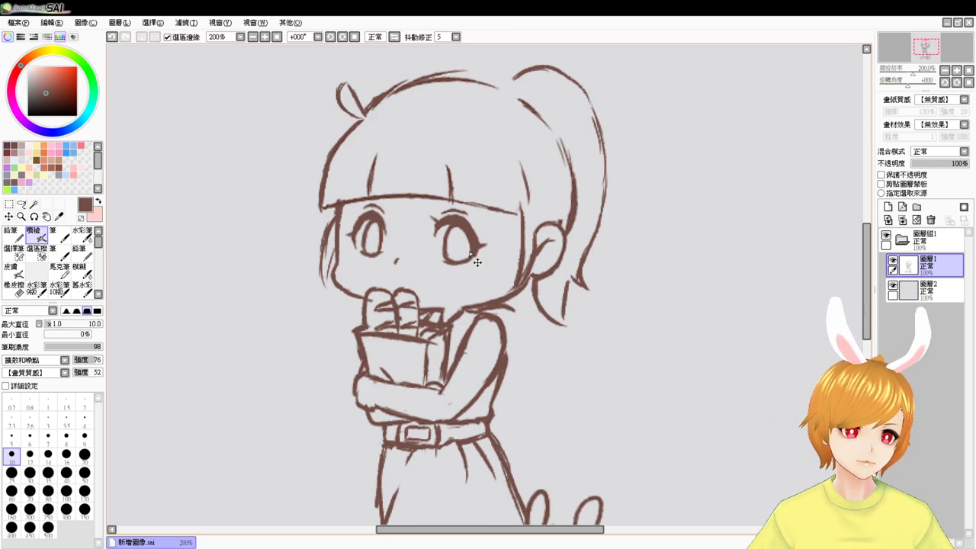
- Draw a small smiling mouth between the nose and the loaves, using two short upturned curves
{"action": "scroll", "coordinate": [476, 263], "scroll_direction": "up", "scroll_amount": 2}
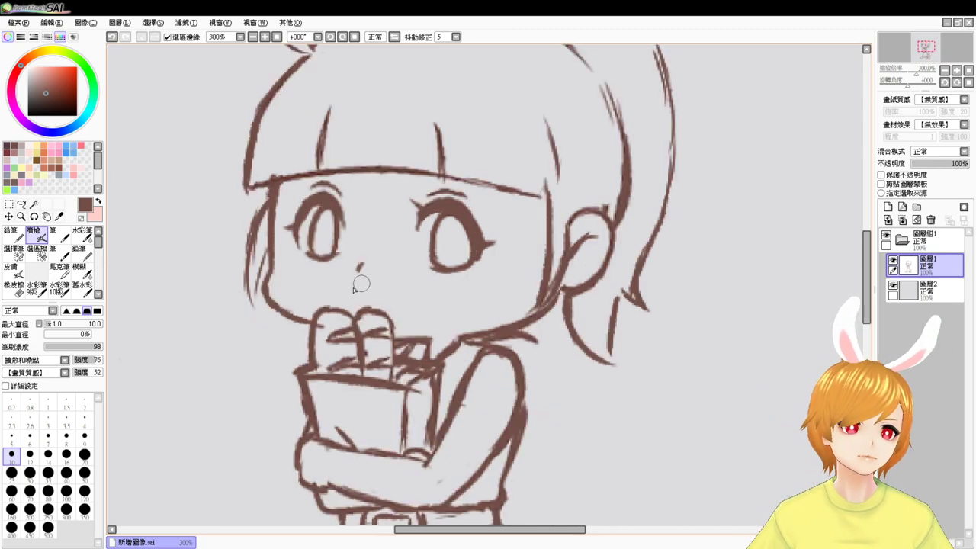
{"action": "mouse_move", "coordinate": [361, 298]}
{"action": "left_mouse_down"}
{"action": "mouse_move", "coordinate": [394, 308]}
{"action": "mouse_move", "coordinate": [362, 308]}
{"action": "mouse_move", "coordinate": [371, 315]}
{"action": "mouse_move", "coordinate": [367, 302]}
{"action": "mouse_move", "coordinate": [380, 305]}
{"action": "left_mouse_up"}
{"action": "key", "text": "ctrl+z"}
{"action": "key", "text": "ctrl+z"}
{"action": "key", "text": "ctrl+z"}
{"action": "key", "text": "ctrl+z"}
{"action": "key", "text": "ctrl+z"}
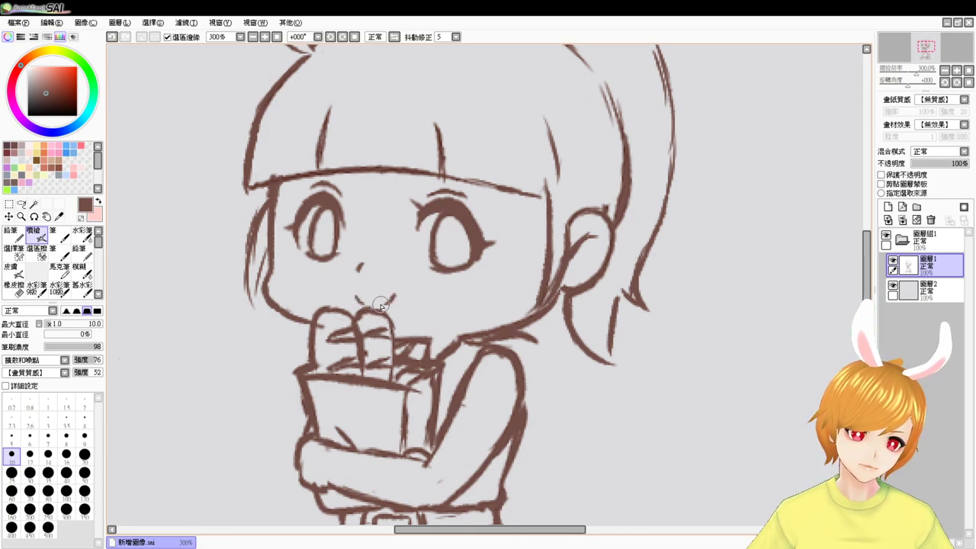
{"action": "left_click_drag", "start_coordinate": [508, 277], "coordinate": [504, 307]}
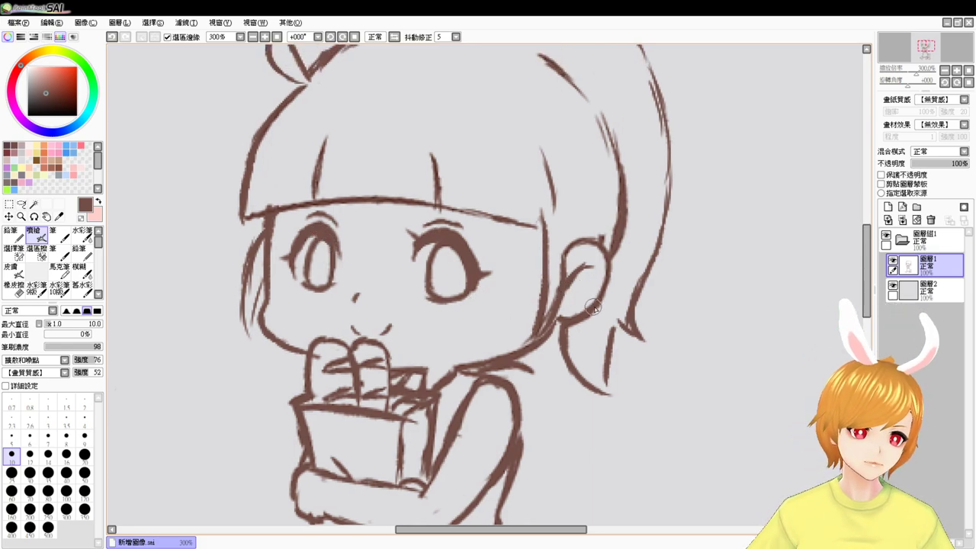
{"action": "mouse_move", "coordinate": [601, 296]}
{"action": "left_mouse_down"}
{"action": "mouse_move", "coordinate": [596, 326]}
{"action": "mouse_move", "coordinate": [582, 320]}
{"action": "left_mouse_up"}
{"action": "left_click", "coordinate": [277, 37]}
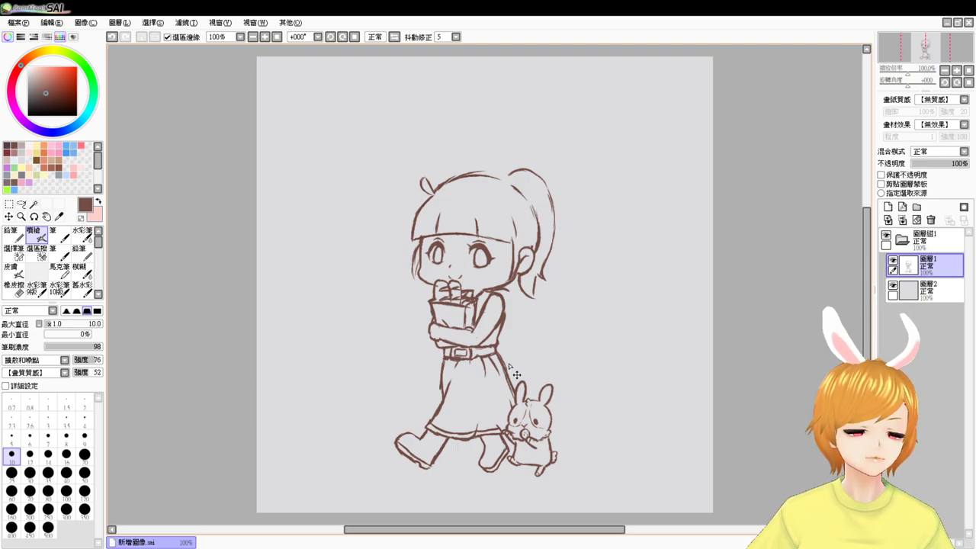
- Redraw the outer curve of the near eye as a thicker, darker line
{"action": "scroll", "coordinate": [515, 374], "scroll_direction": "up", "scroll_amount": 2}
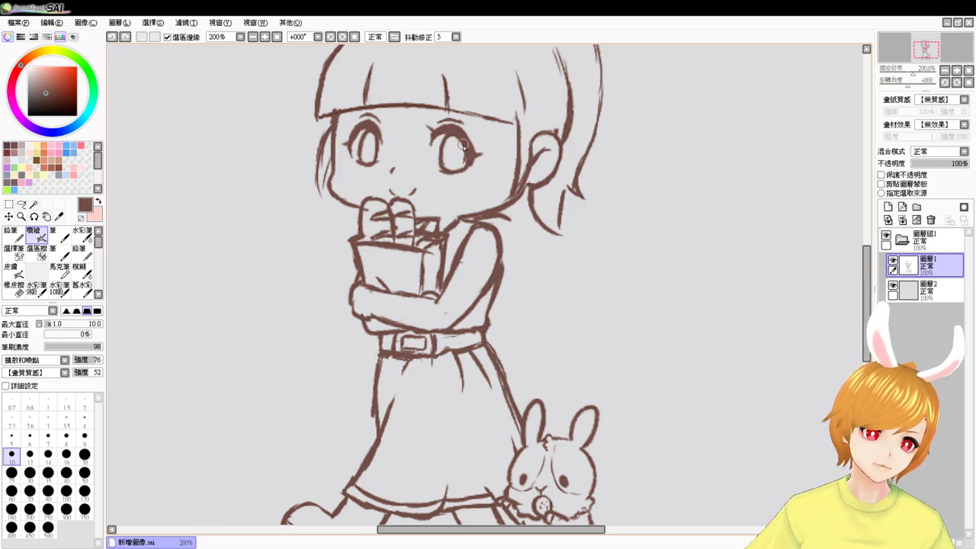
{"action": "key", "text": "ctrl+z"}
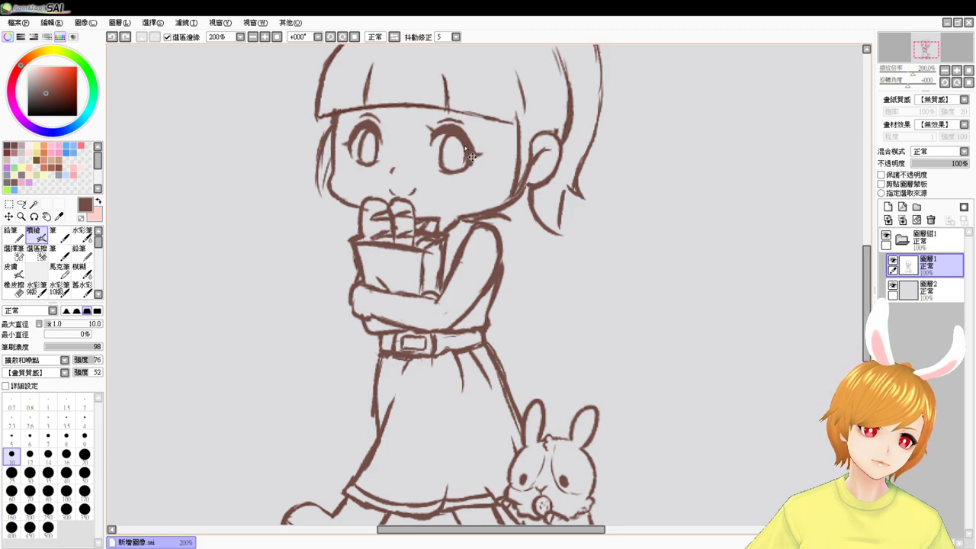
{"action": "left_click_drag", "start_coordinate": [464, 163], "coordinate": [465, 149]}
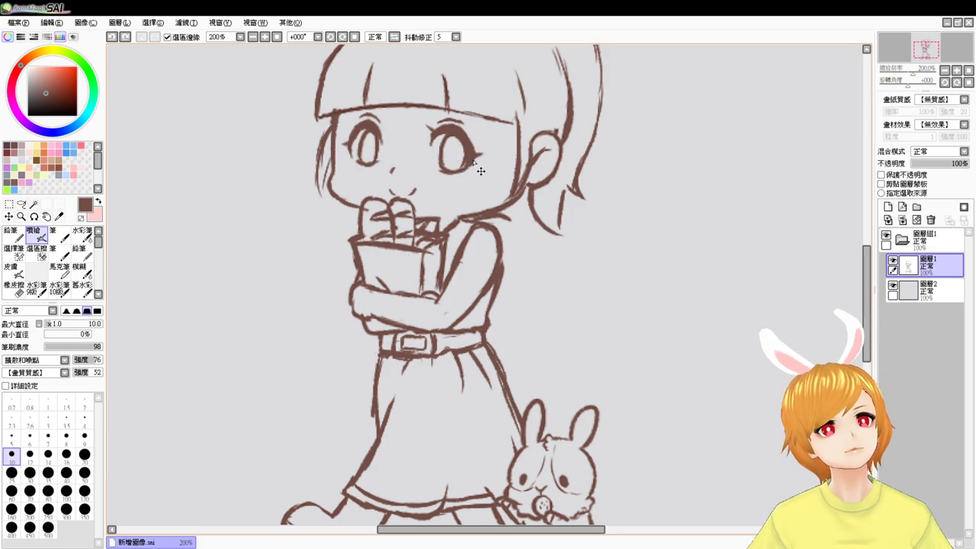
{"action": "scroll", "coordinate": [453, 194], "scroll_direction": "down", "scroll_amount": 1}
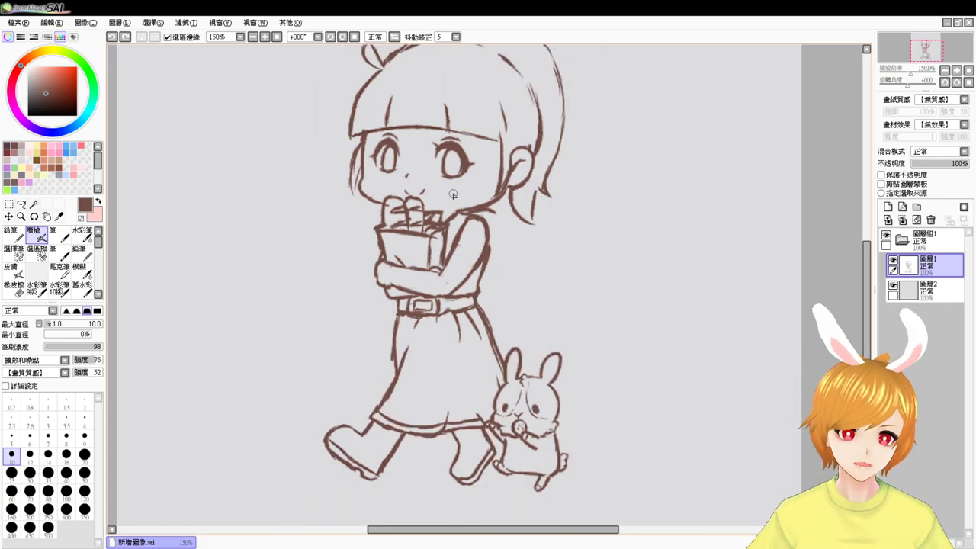
{"action": "scroll", "coordinate": [453, 197], "scroll_direction": "up", "scroll_amount": 1}
{"action": "scroll", "coordinate": [450, 192], "scroll_direction": "up", "scroll_amount": 2}
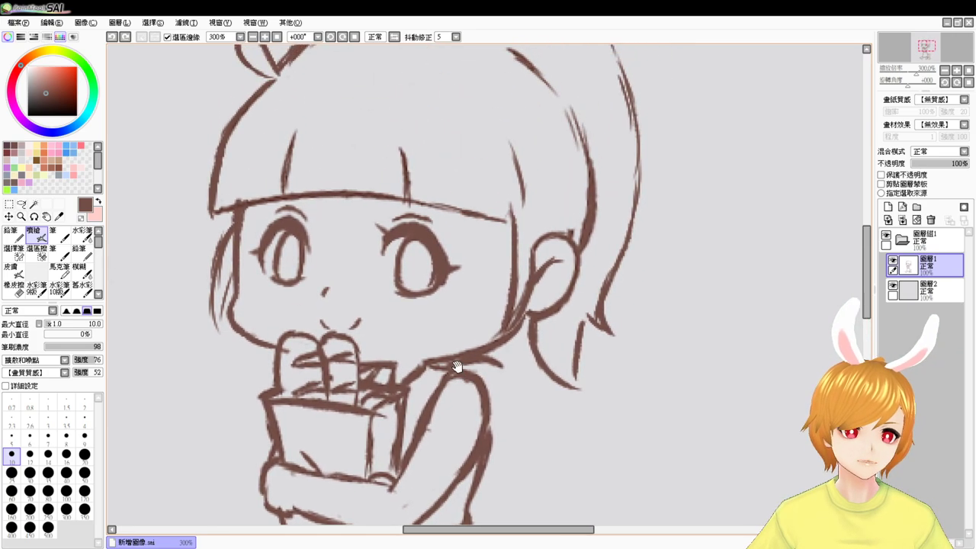
- Fill in the near eye's outer lower rim and erase stray marks to clean its edge below the lashes
{"action": "key", "text": "e"}
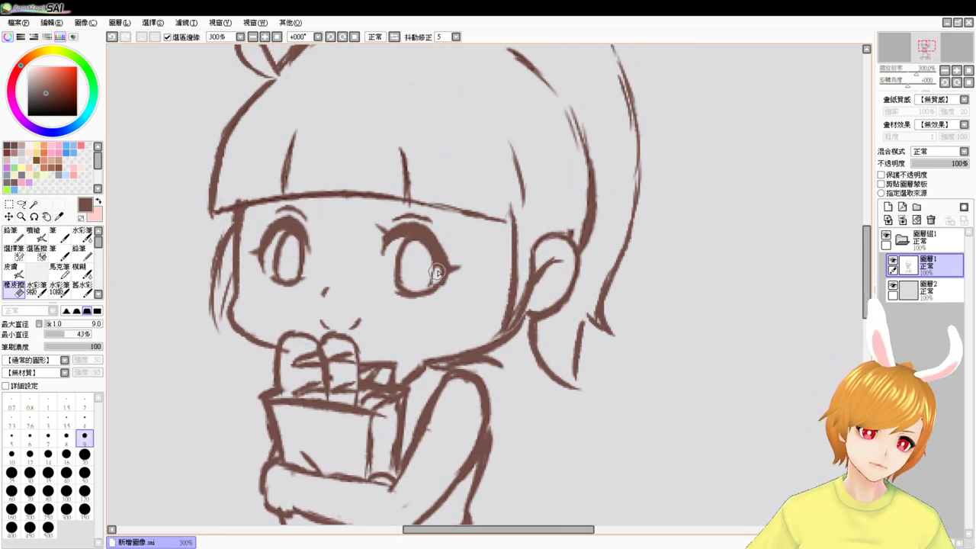
{"action": "key", "text": "e"}
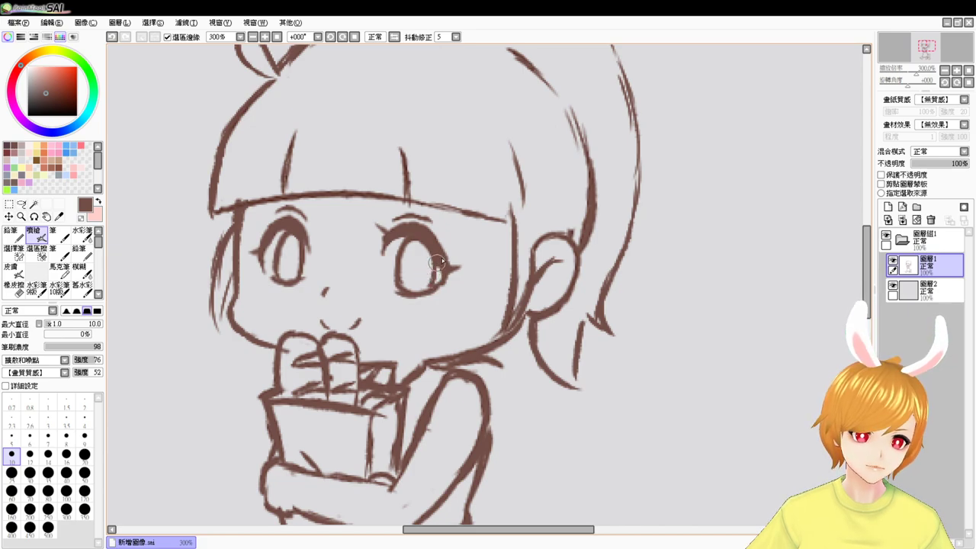
{"action": "key", "text": "e"}
{"action": "key", "text": "e"}
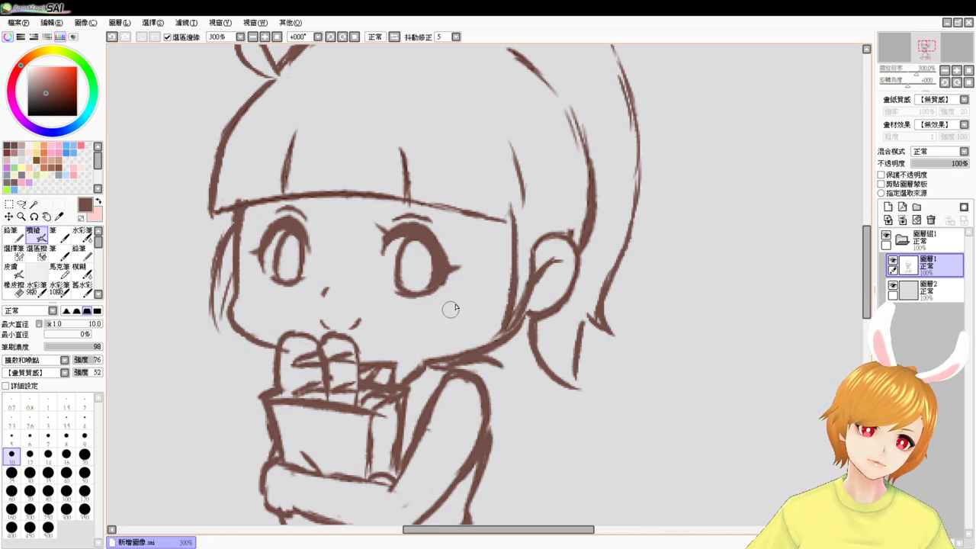
{"action": "key", "text": "e"}
{"action": "left_click_drag", "start_coordinate": [442, 289], "coordinate": [453, 278]}
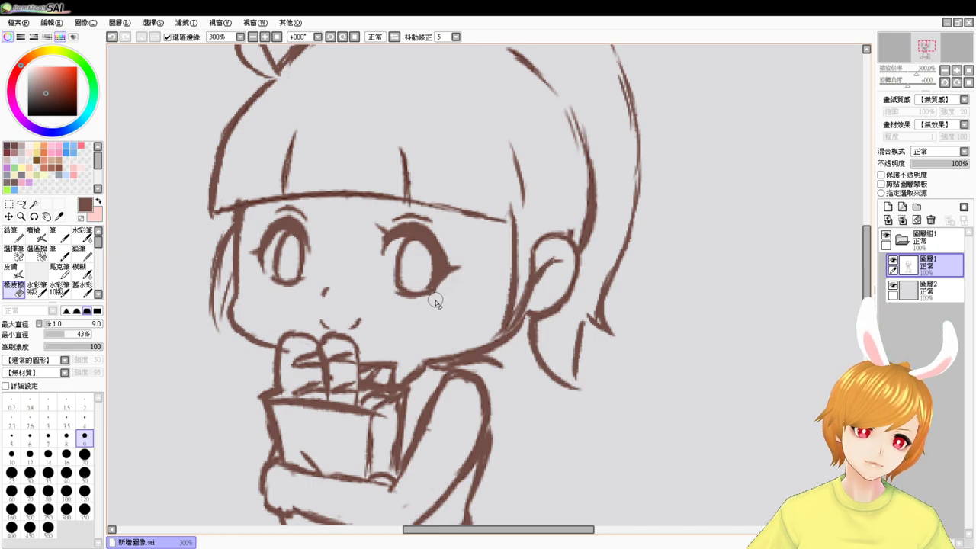
{"action": "key", "text": "b"}
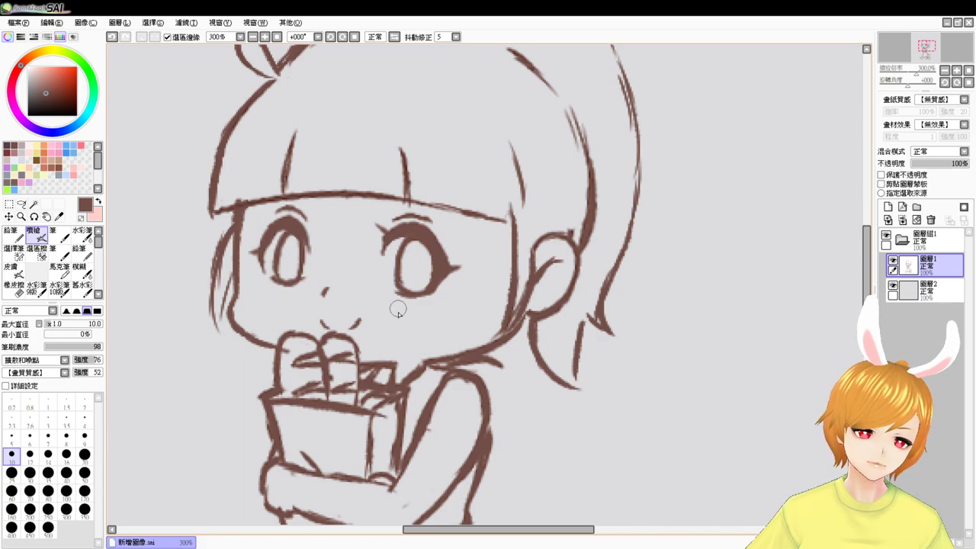
{"action": "left_click_drag", "start_coordinate": [403, 367], "coordinate": [436, 272]}
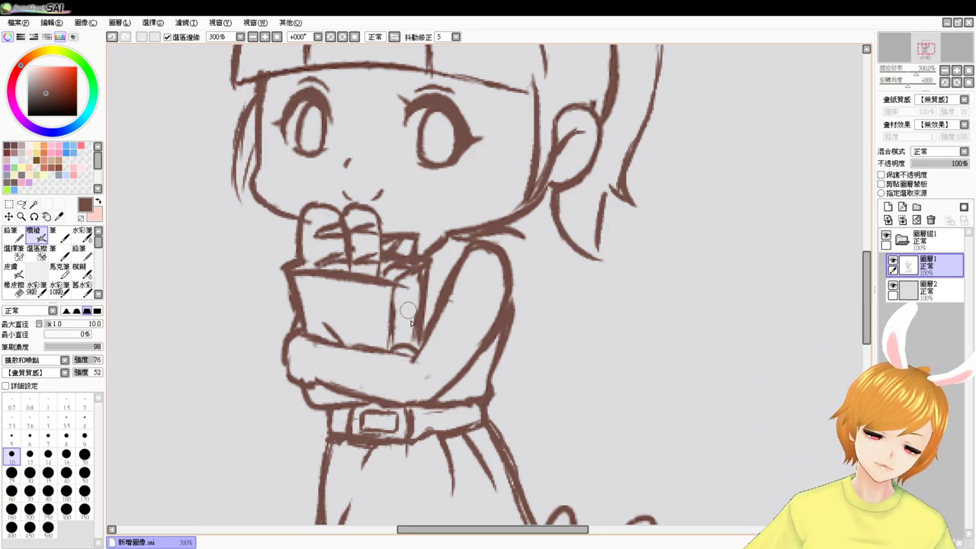
{"action": "mouse_move", "coordinate": [354, 349]}
{"action": "left_mouse_down"}
{"action": "mouse_move", "coordinate": [409, 358]}
{"action": "mouse_move", "coordinate": [391, 352]}
{"action": "mouse_move", "coordinate": [412, 400]}
{"action": "left_mouse_up"}
{"action": "key", "text": "ctrl+z"}
{"action": "key", "text": "ctrl+z"}
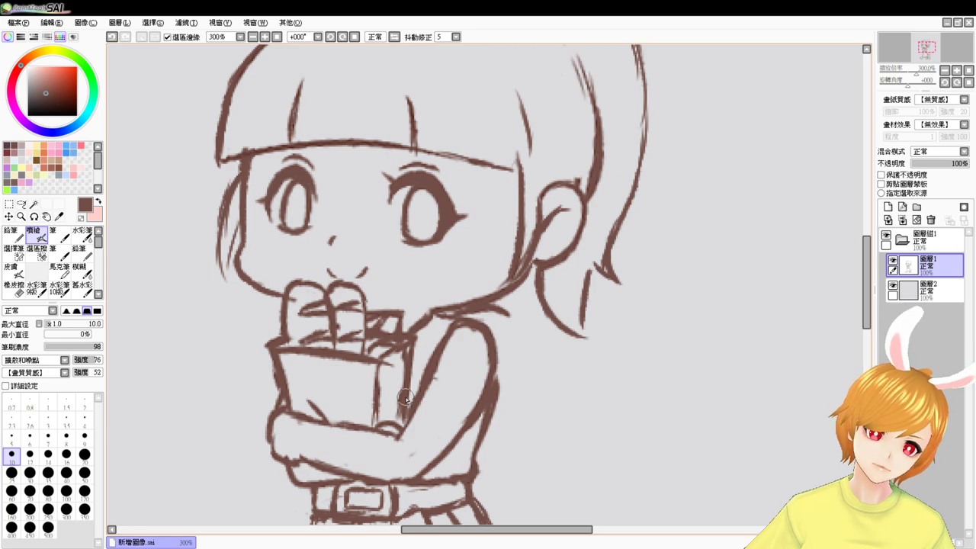
{"action": "left_click_drag", "start_coordinate": [564, 348], "coordinate": [556, 340]}
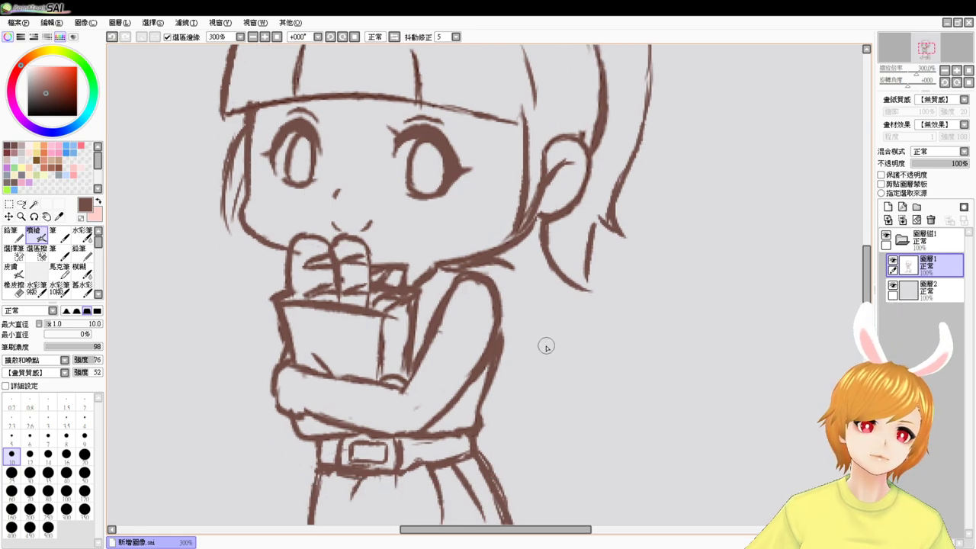
{"action": "mouse_move", "coordinate": [425, 342]}
{"action": "left_mouse_down"}
{"action": "mouse_move", "coordinate": [461, 364]}
{"action": "mouse_move", "coordinate": [468, 386]}
{"action": "left_mouse_up"}
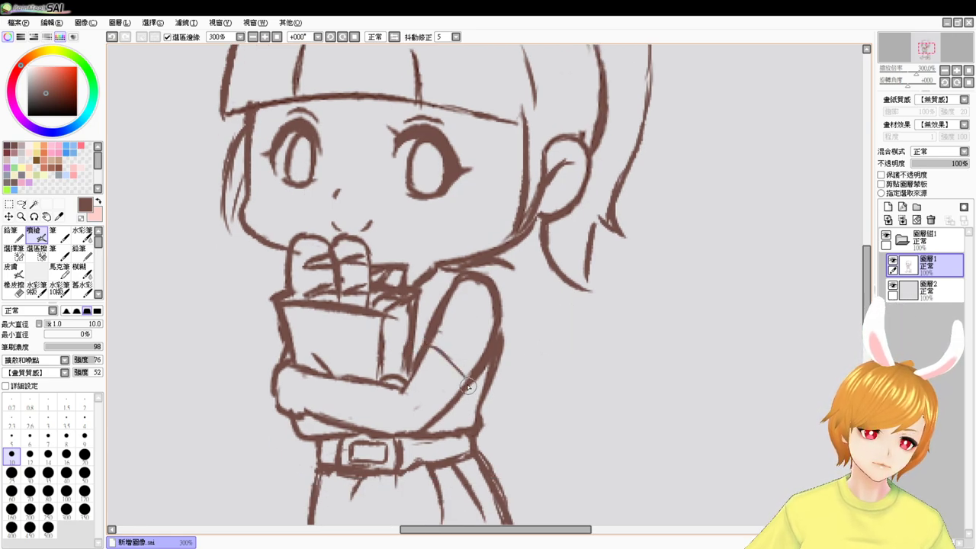
{"action": "key", "text": "ctrl+z"}
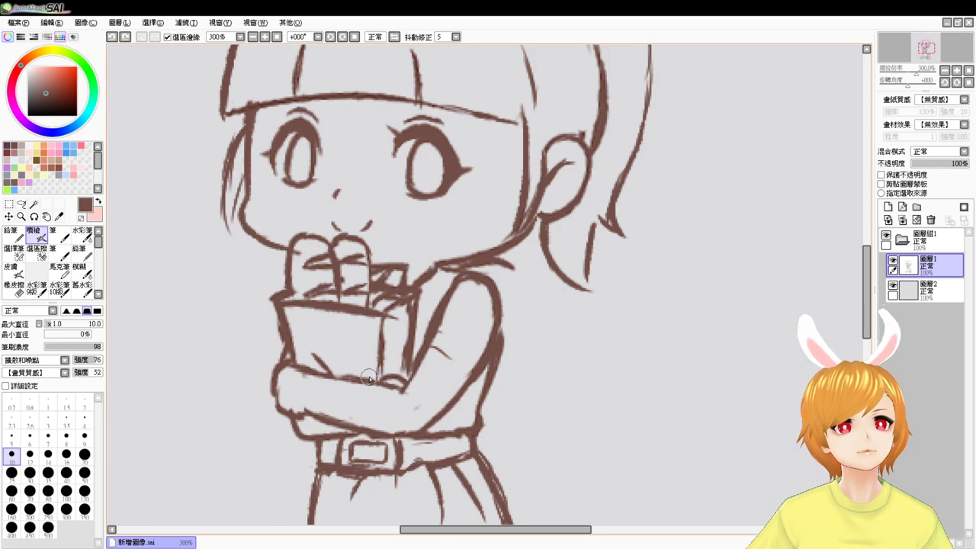
{"action": "left_click_drag", "start_coordinate": [365, 381], "coordinate": [357, 415]}
{"action": "key", "text": "ctrl+z"}
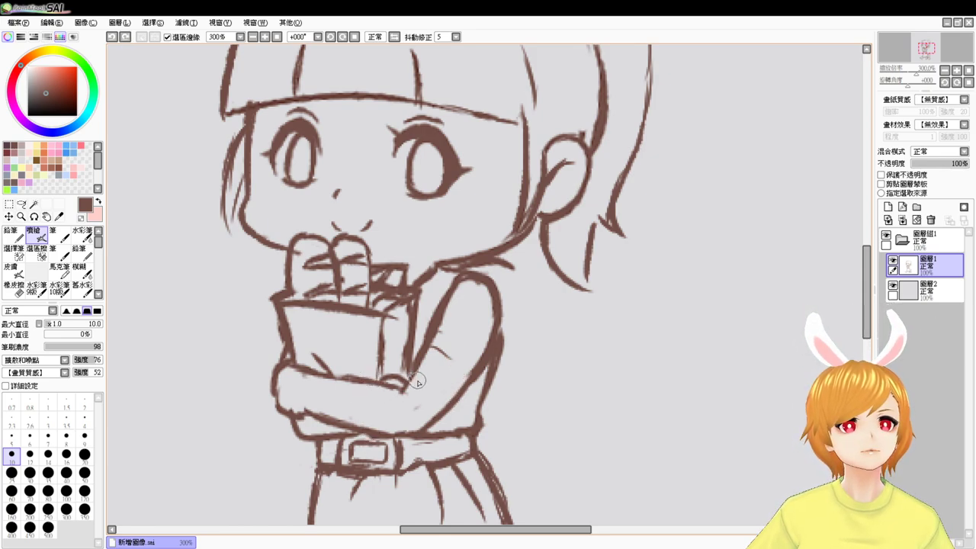
{"action": "key", "text": "e"}
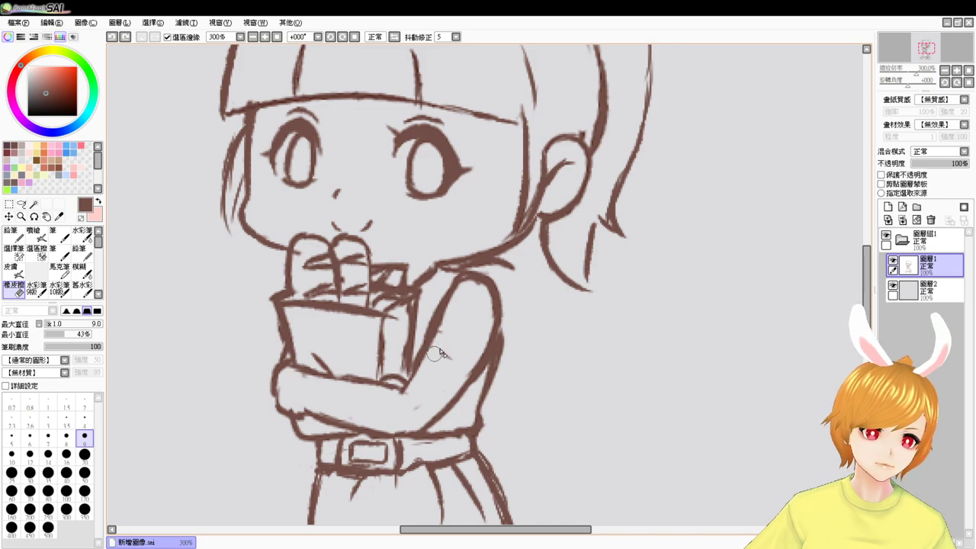
- Draw a two-line cuff across the forearm near the wrist and short seam dashes along the upper sleeve
{"action": "key", "text": "v"}
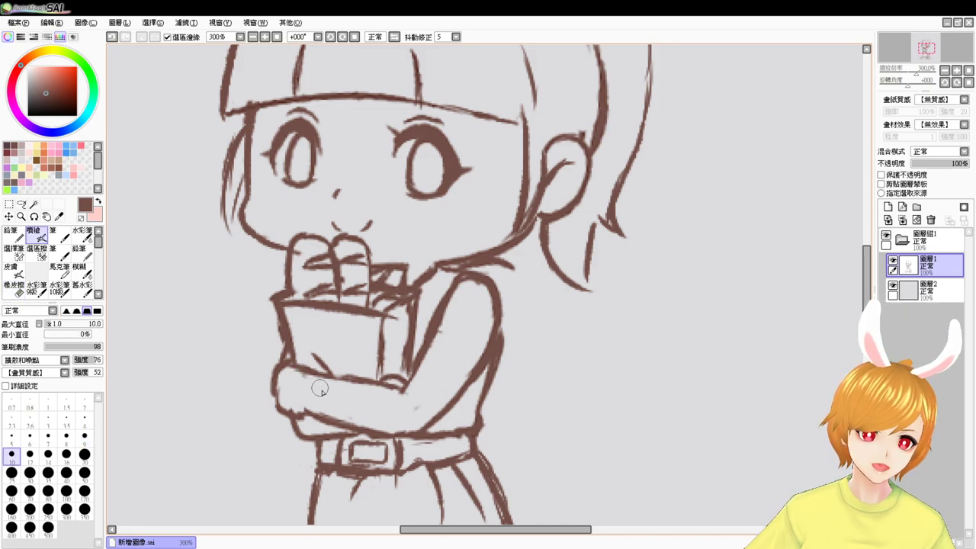
{"action": "mouse_move", "coordinate": [330, 380]}
{"action": "left_mouse_down"}
{"action": "mouse_move", "coordinate": [328, 415]}
{"action": "mouse_move", "coordinate": [346, 418]}
{"action": "left_mouse_up"}
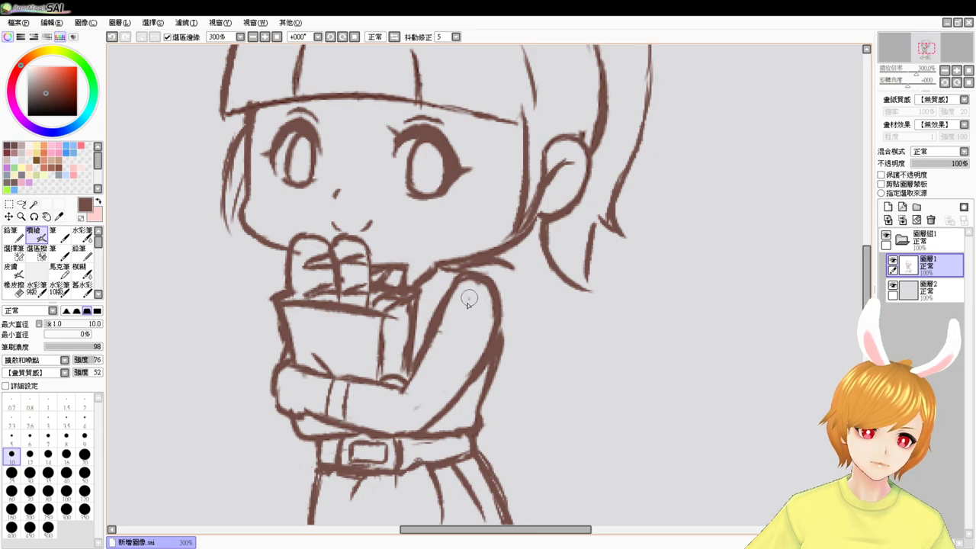
{"action": "left_click_drag", "start_coordinate": [468, 300], "coordinate": [445, 350]}
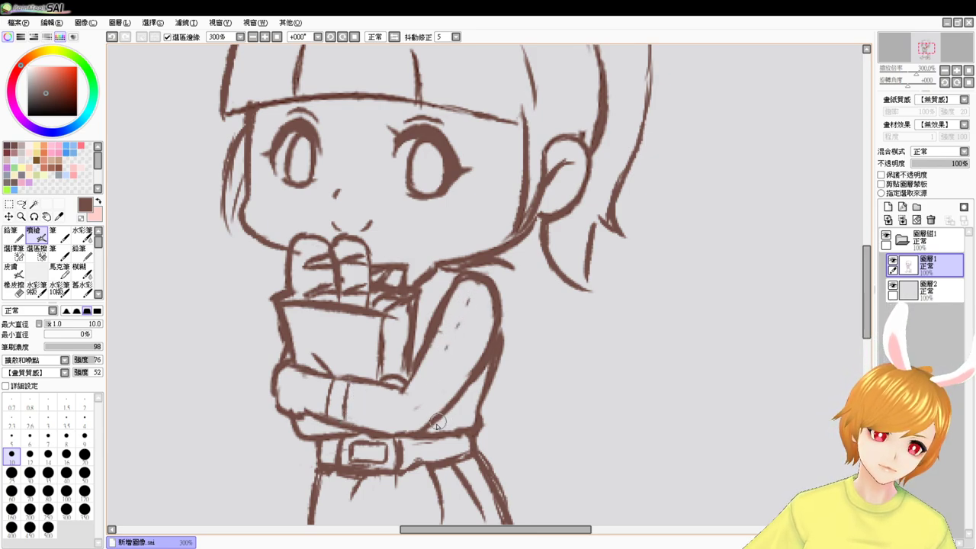
- Redraw the back edge and hem of the top as a looser jacket overlapping the belt, and erase the old lines inside it
{"action": "left_click_drag", "start_coordinate": [431, 440], "coordinate": [480, 436]}
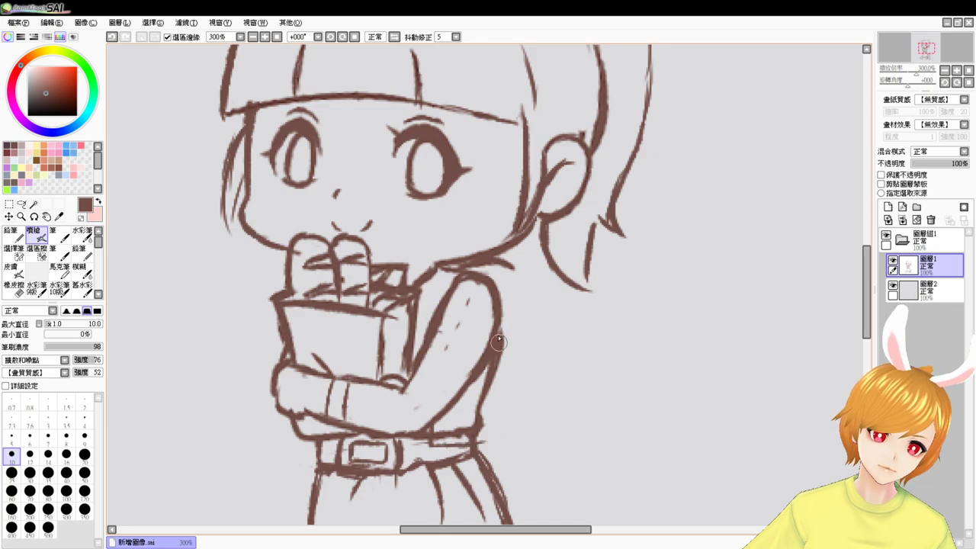
{"action": "mouse_move", "coordinate": [500, 326]}
{"action": "left_mouse_down"}
{"action": "mouse_move", "coordinate": [498, 434]}
{"action": "mouse_move", "coordinate": [477, 445]}
{"action": "mouse_move", "coordinate": [463, 441]}
{"action": "mouse_move", "coordinate": [480, 389]}
{"action": "left_mouse_up"}
{"action": "key", "text": "space"}
{"action": "key", "text": "e"}
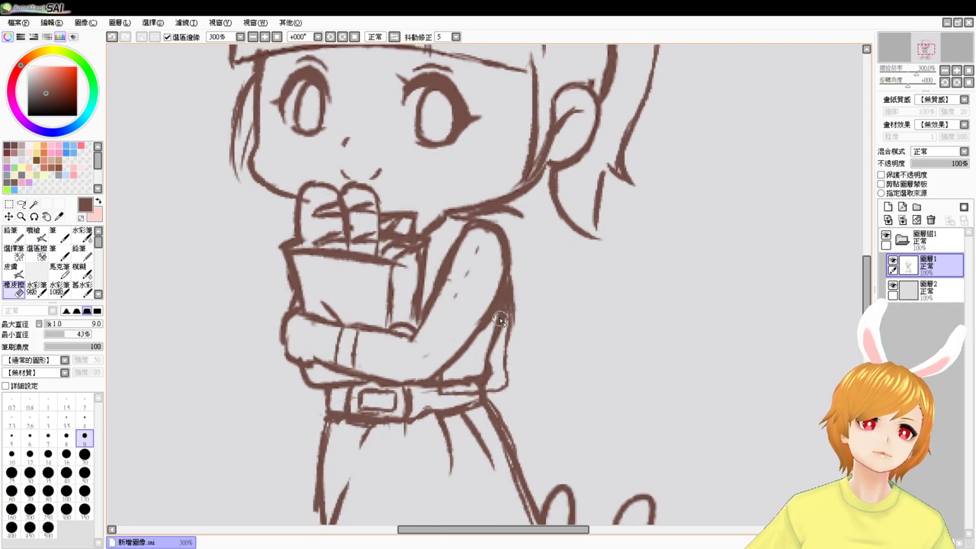
{"action": "mouse_move", "coordinate": [501, 317]}
{"action": "left_mouse_down"}
{"action": "mouse_move", "coordinate": [488, 353]}
{"action": "mouse_move", "coordinate": [499, 324]}
{"action": "left_mouse_up"}
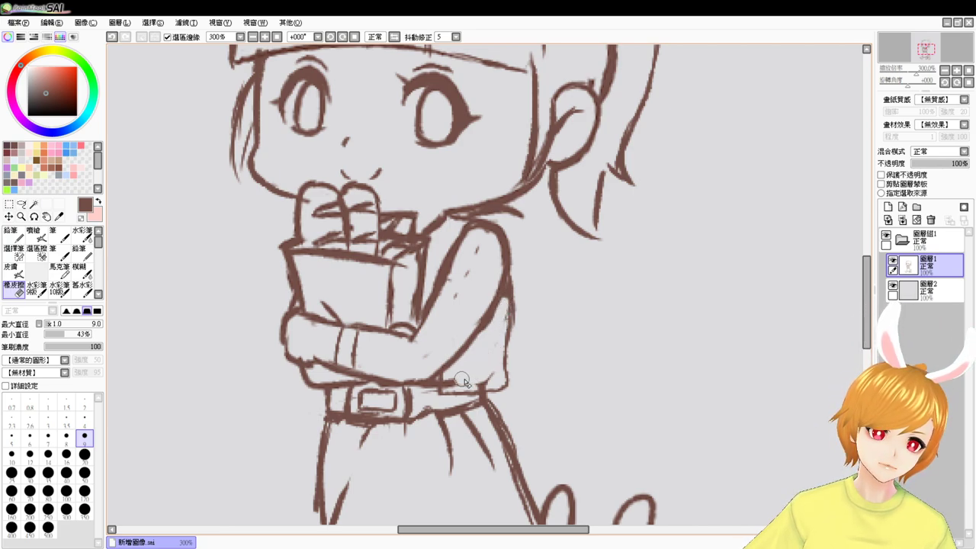
{"action": "mouse_move", "coordinate": [462, 379]}
{"action": "left_mouse_down"}
{"action": "mouse_move", "coordinate": [453, 382]}
{"action": "mouse_move", "coordinate": [486, 382]}
{"action": "left_mouse_up"}
{"action": "key", "text": "b"}
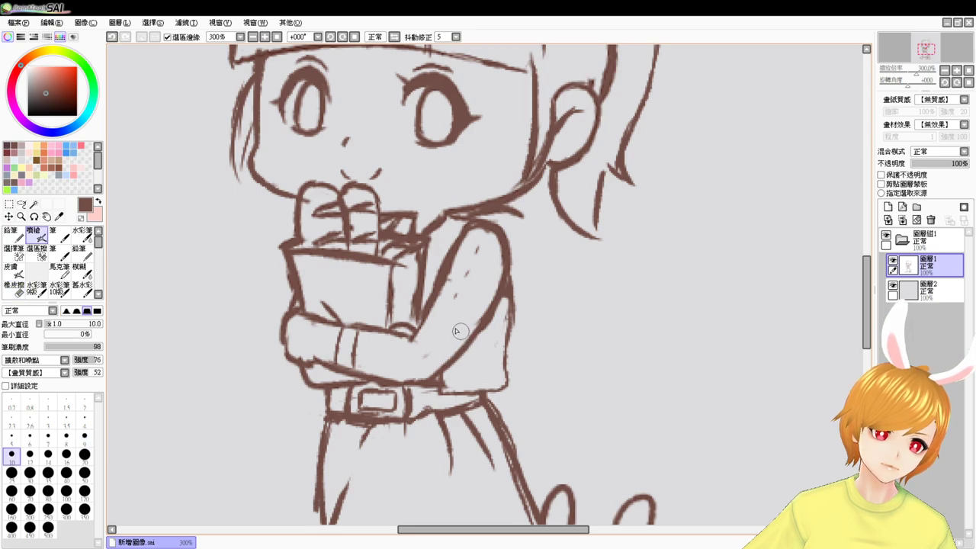
- Continue the dashed seam down the sleeve to the elbow and along the forearm to the cuff
{"action": "left_click_drag", "start_coordinate": [444, 313], "coordinate": [430, 336]}
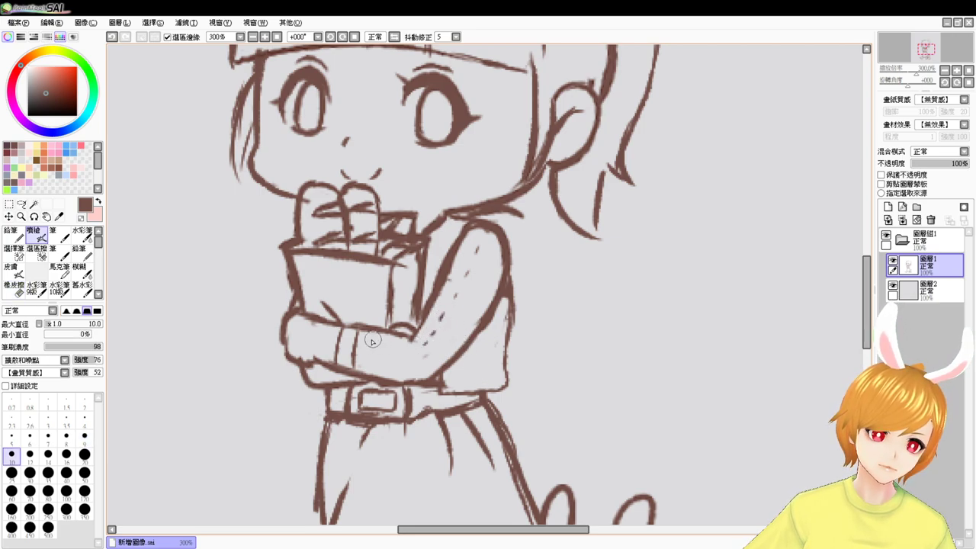
{"action": "left_click_drag", "start_coordinate": [369, 341], "coordinate": [409, 346]}
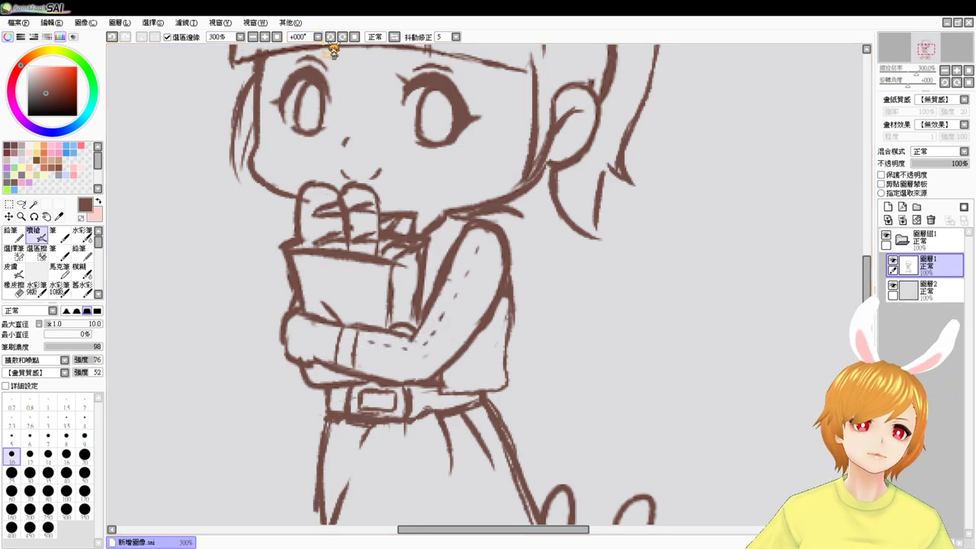
{"action": "left_click", "coordinate": [277, 36]}
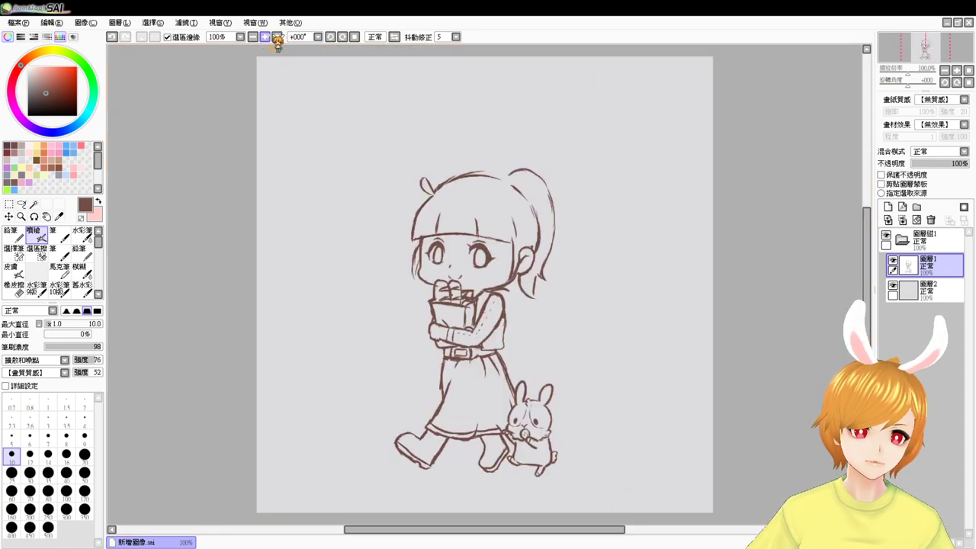
- Draw a small rectangular pocket on the back part of the jacket, and add a hem band along its back and front lower edges
{"action": "left_click", "coordinate": [266, 38]}
{"action": "left_click", "coordinate": [266, 38]}
{"action": "left_click", "coordinate": [266, 38]}
{"action": "left_click_drag", "start_coordinate": [597, 431], "coordinate": [574, 329]}
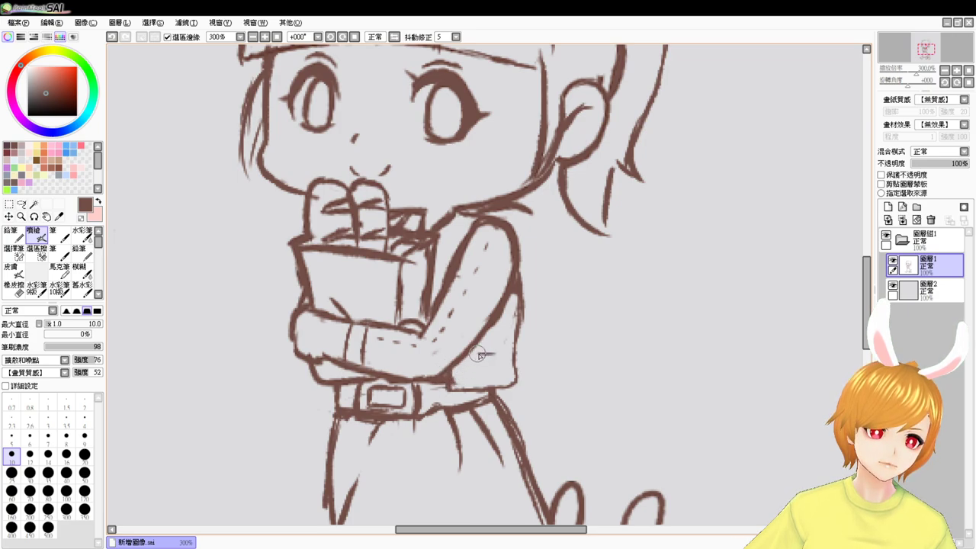
{"action": "left_click_drag", "start_coordinate": [477, 360], "coordinate": [504, 356]}
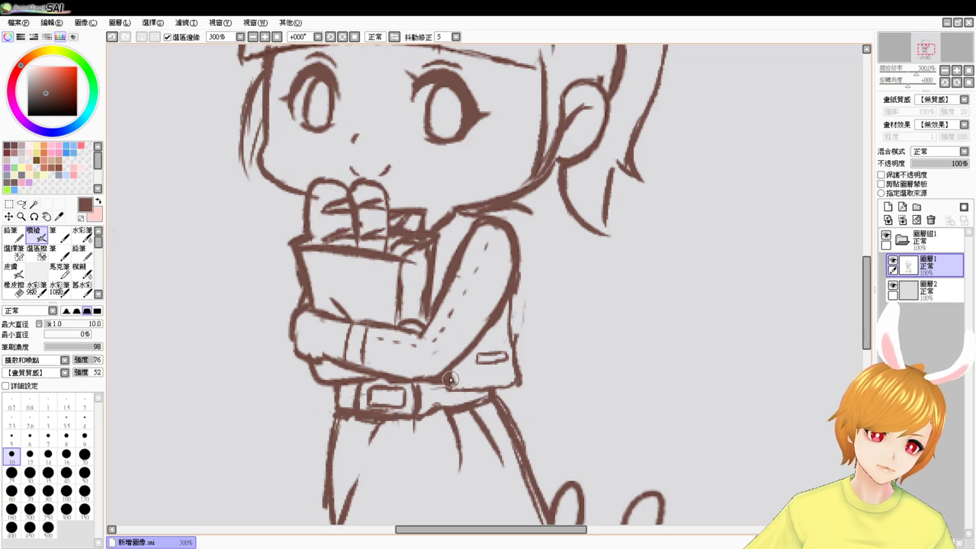
{"action": "left_click_drag", "start_coordinate": [450, 398], "coordinate": [523, 392]}
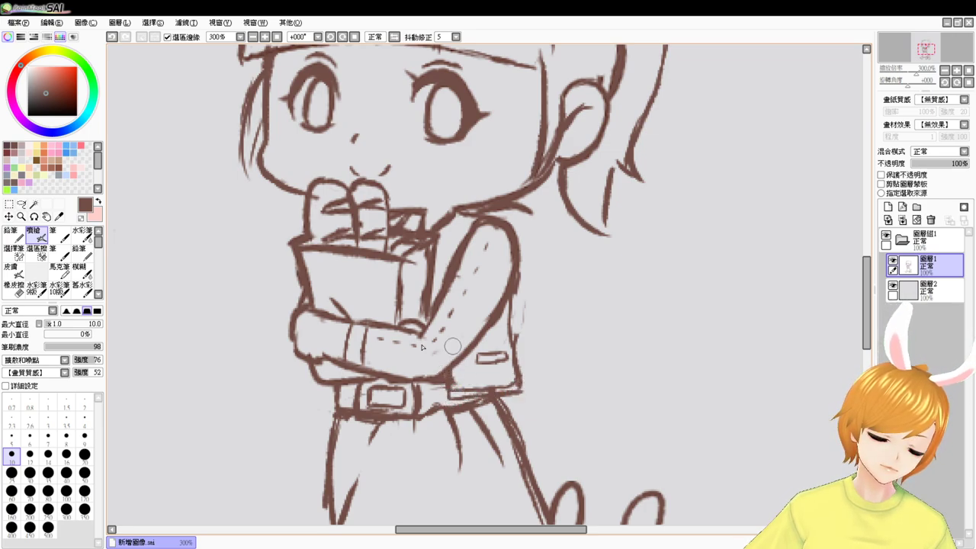
{"action": "mouse_move", "coordinate": [309, 360]}
{"action": "left_mouse_down"}
{"action": "mouse_move", "coordinate": [308, 397]}
{"action": "mouse_move", "coordinate": [346, 397]}
{"action": "mouse_move", "coordinate": [345, 384]}
{"action": "mouse_move", "coordinate": [304, 389]}
{"action": "mouse_move", "coordinate": [336, 395]}
{"action": "left_mouse_up"}
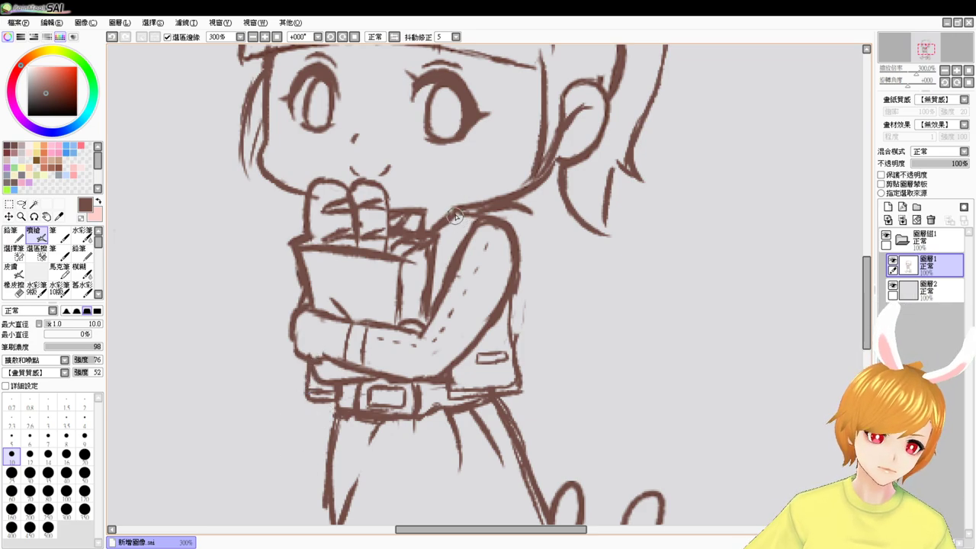
- Draw a pointed collar edge at the jacket's neckline beside the bread bag
{"action": "key", "text": "e"}
{"action": "key", "text": "e"}
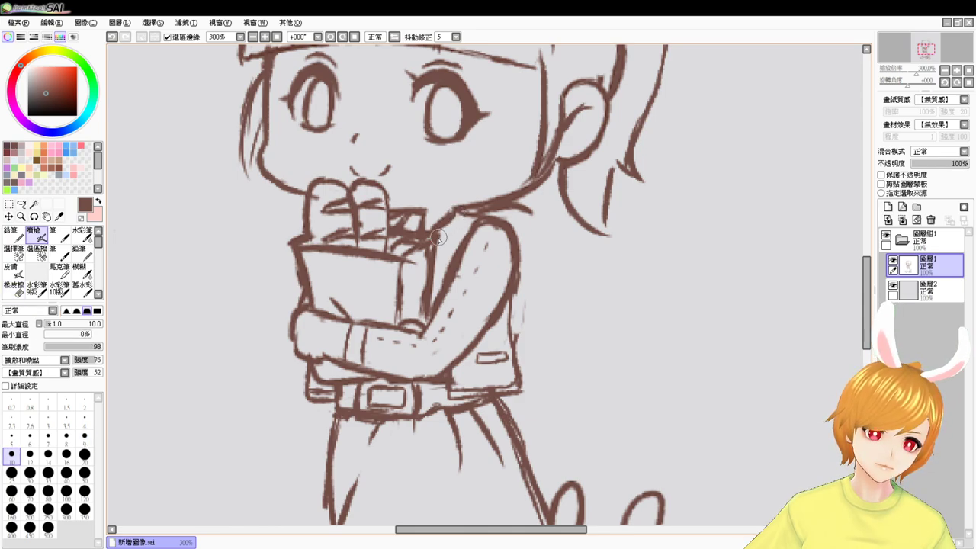
{"action": "mouse_move", "coordinate": [437, 235]}
{"action": "left_mouse_down"}
{"action": "mouse_move", "coordinate": [445, 255]}
{"action": "mouse_move", "coordinate": [470, 216]}
{"action": "mouse_move", "coordinate": [444, 257]}
{"action": "left_mouse_up"}
- Try adding curling wind swirls on both sides of the girl and small specks scattered around her
{"action": "left_click", "coordinate": [277, 36]}
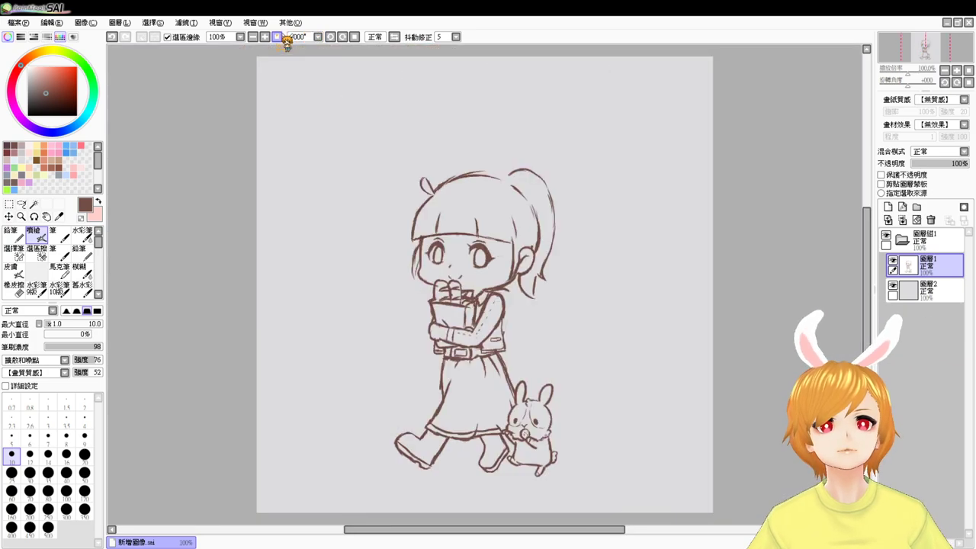
{"action": "left_click", "coordinate": [266, 37]}
{"action": "left_click", "coordinate": [265, 37]}
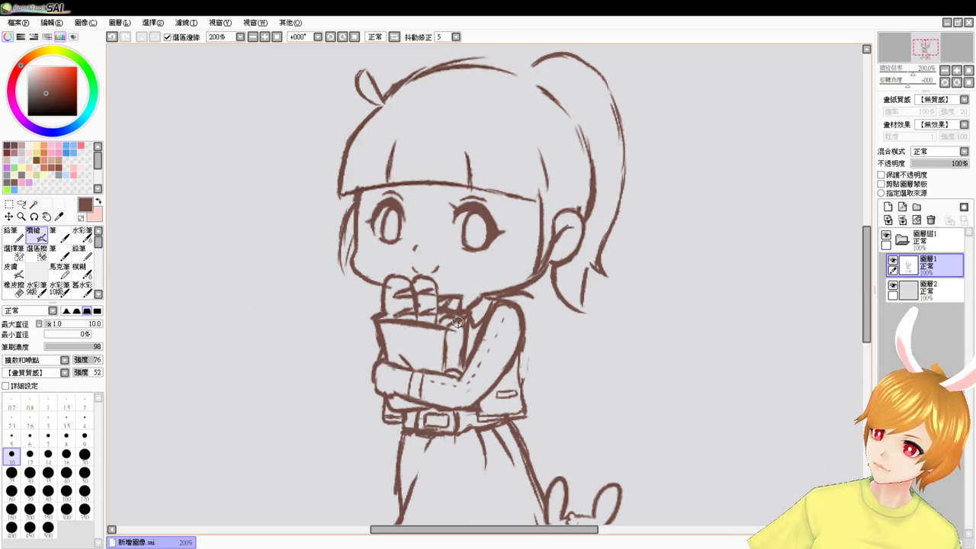
{"action": "left_click", "coordinate": [265, 37]}
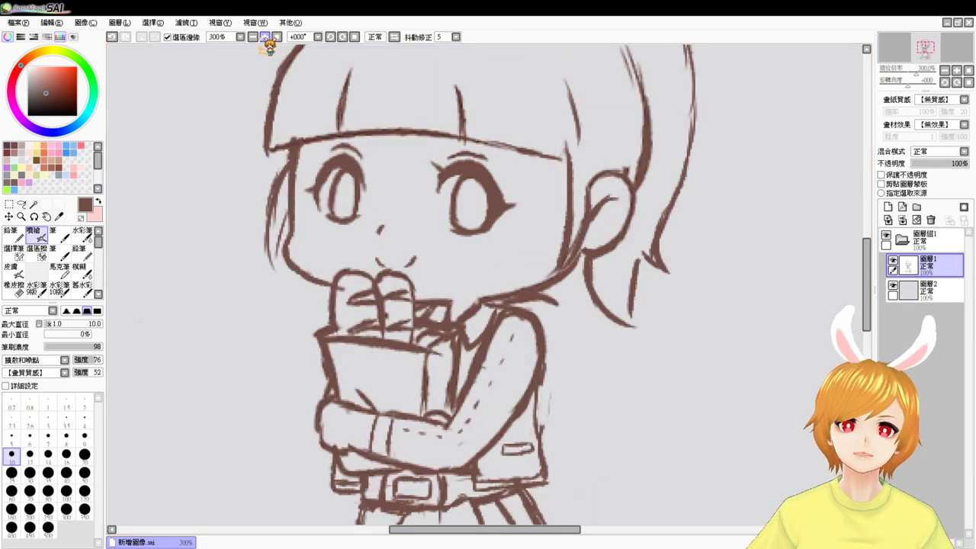
{"action": "left_click", "coordinate": [252, 36]}
{"action": "left_click", "coordinate": [252, 37]}
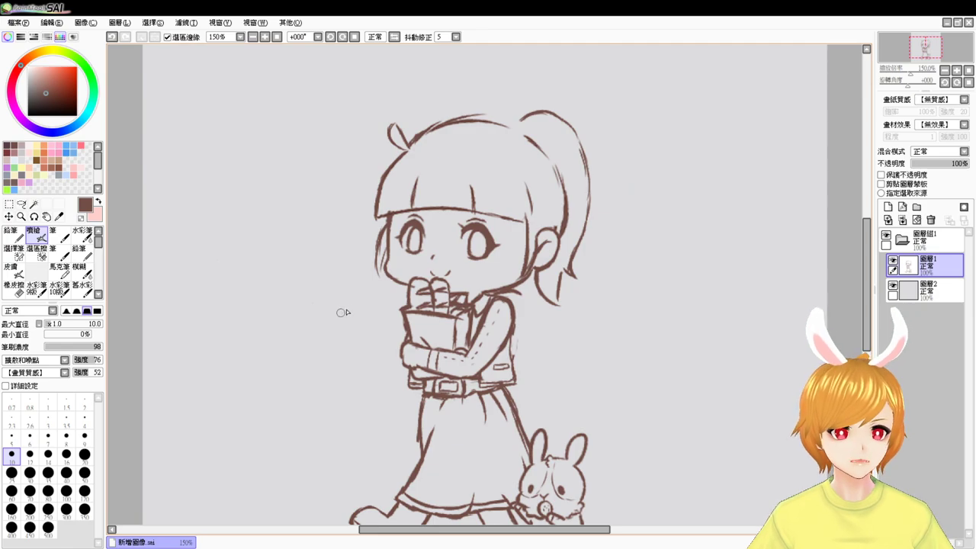
{"action": "left_click_drag", "start_coordinate": [360, 298], "coordinate": [358, 339]}
{"action": "key", "text": "ctrl+z"}
{"action": "mouse_move", "coordinate": [356, 296]}
{"action": "left_mouse_down"}
{"action": "mouse_move", "coordinate": [375, 317]}
{"action": "mouse_move", "coordinate": [345, 278]}
{"action": "mouse_move", "coordinate": [329, 306]}
{"action": "mouse_move", "coordinate": [377, 326]}
{"action": "left_mouse_up"}
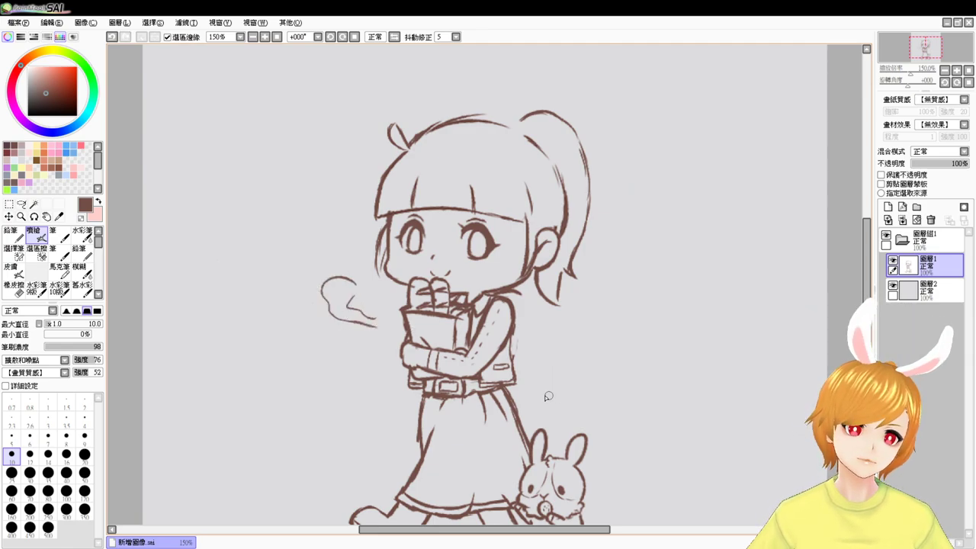
{"action": "mouse_move", "coordinate": [562, 389]}
{"action": "left_mouse_down"}
{"action": "mouse_move", "coordinate": [584, 380]}
{"action": "mouse_move", "coordinate": [542, 396]}
{"action": "mouse_move", "coordinate": [580, 374]}
{"action": "mouse_move", "coordinate": [569, 369]}
{"action": "mouse_move", "coordinate": [586, 383]}
{"action": "mouse_move", "coordinate": [533, 394]}
{"action": "mouse_move", "coordinate": [587, 402]}
{"action": "left_mouse_up"}
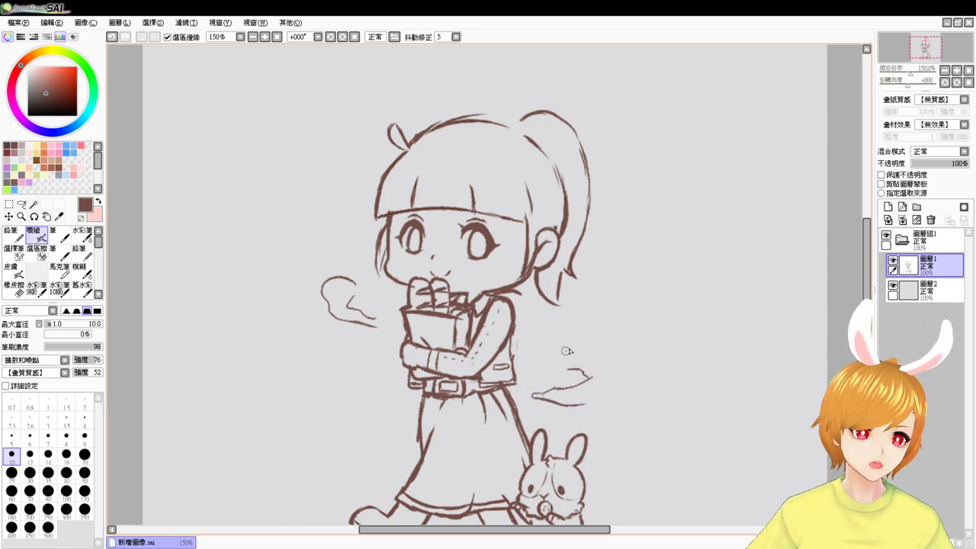
{"action": "mouse_move", "coordinate": [565, 351]}
{"action": "left_mouse_down"}
{"action": "mouse_move", "coordinate": [602, 350]}
{"action": "mouse_move", "coordinate": [621, 379]}
{"action": "mouse_move", "coordinate": [584, 407]}
{"action": "left_mouse_up"}
{"action": "left_click_drag", "start_coordinate": [514, 438], "coordinate": [532, 363]}
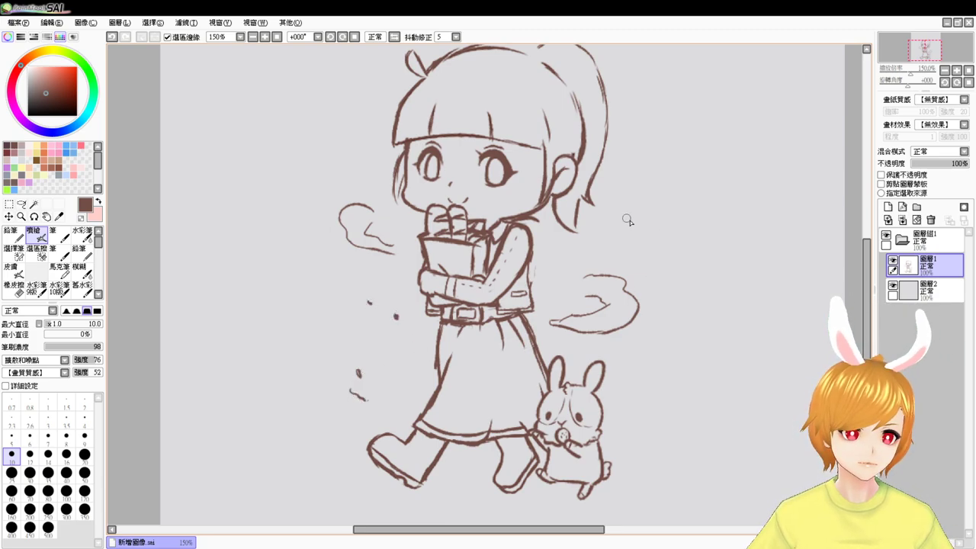
{"action": "left_click", "coordinate": [631, 364]}
{"action": "left_click", "coordinate": [278, 37]}
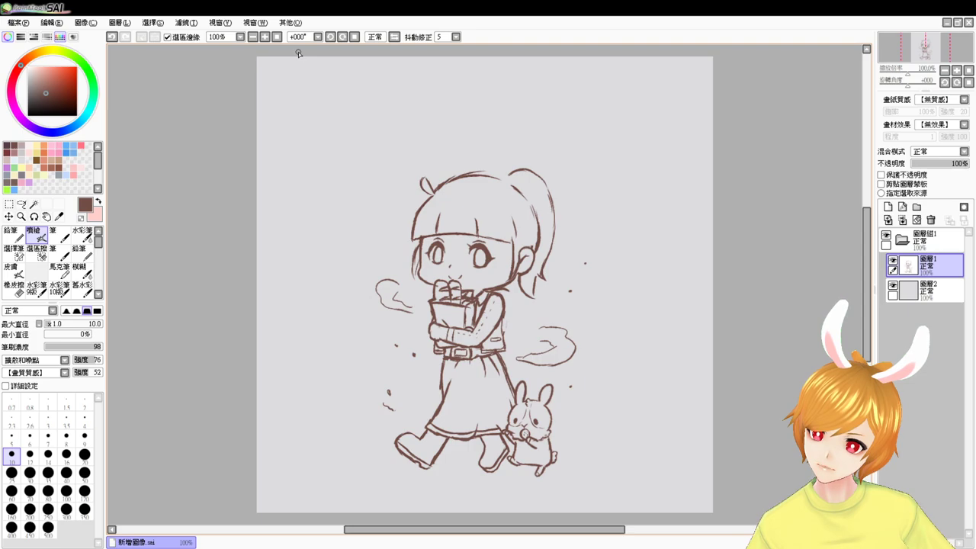
- Undo the wind swirls and the specks around the girl
{"action": "key", "text": "ctrl+z"}
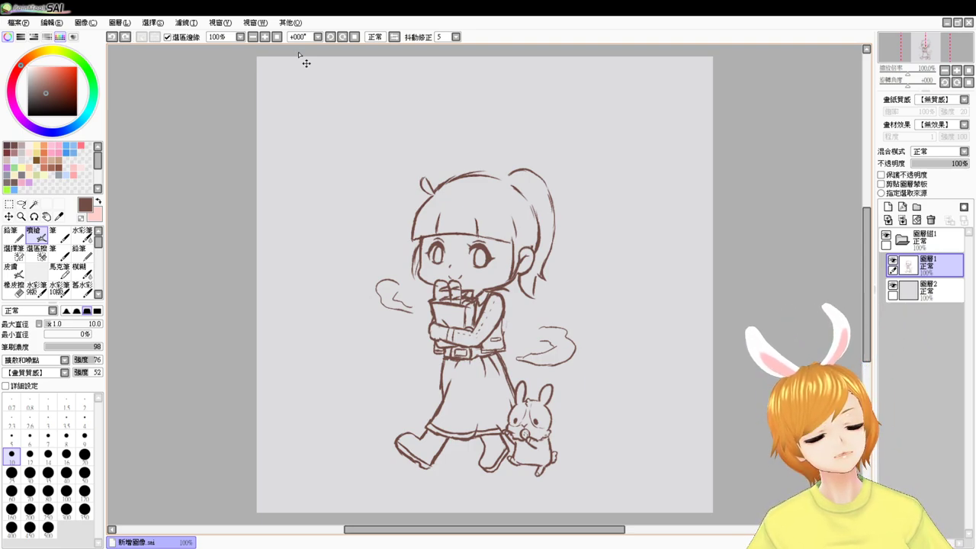
{"action": "key", "text": "ctrl+z"}
{"action": "key", "text": "ctrl+z"}
{"action": "key", "text": "ctrl+z"}
{"action": "key", "text": "ctrl+z"}
{"action": "key", "text": "ctrl+z"}
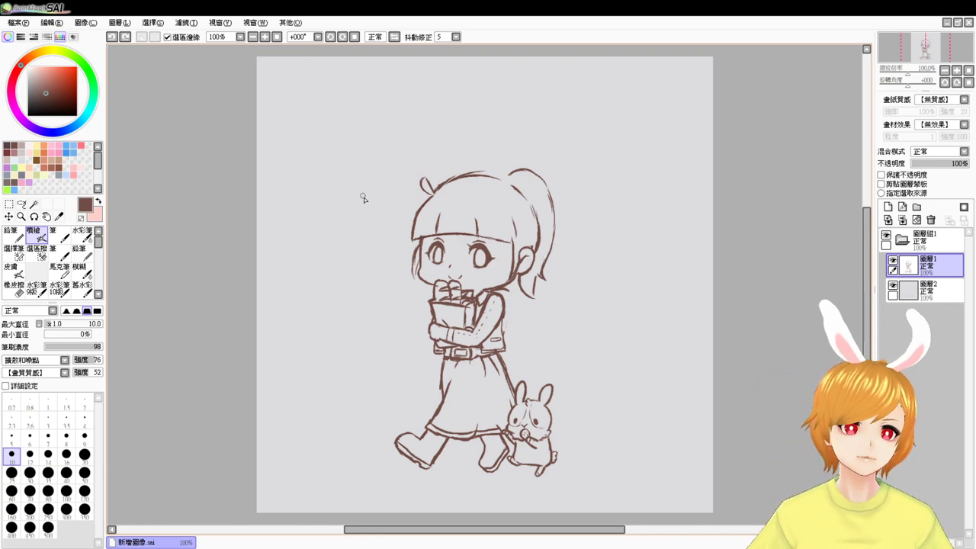
- Draw five small falling leaves scattered around the girl and the rabbit
{"action": "left_click_drag", "start_coordinate": [364, 275], "coordinate": [370, 286]}
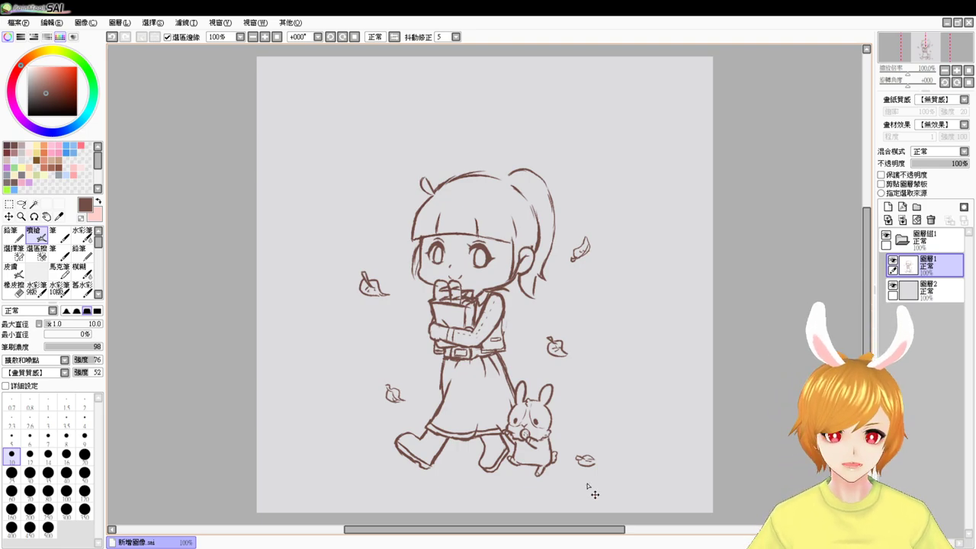
{"action": "scroll", "coordinate": [594, 494], "scroll_direction": "down", "scroll_amount": 1}
{"action": "scroll", "coordinate": [594, 494], "scroll_direction": "up", "scroll_amount": 2}
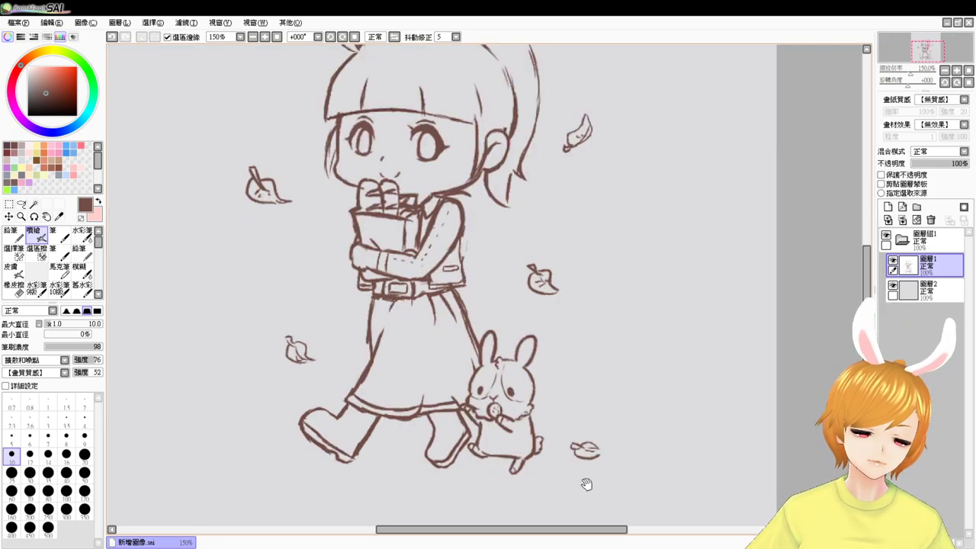
{"action": "scroll", "coordinate": [475, 418], "scroll_direction": "up", "scroll_amount": 3}
{"action": "scroll", "coordinate": [438, 230], "scroll_direction": "down", "scroll_amount": 1}
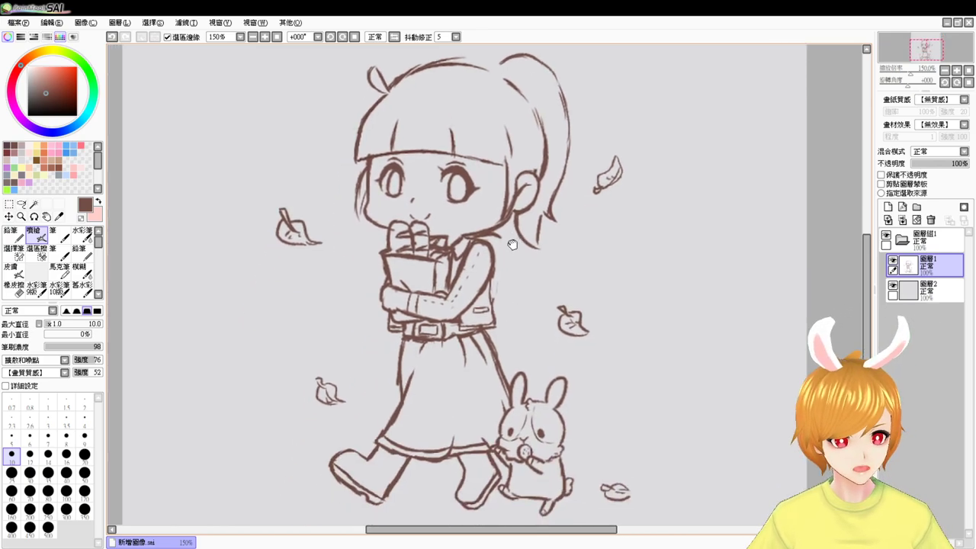
{"action": "scroll", "coordinate": [456, 349], "scroll_direction": "up", "scroll_amount": 1}
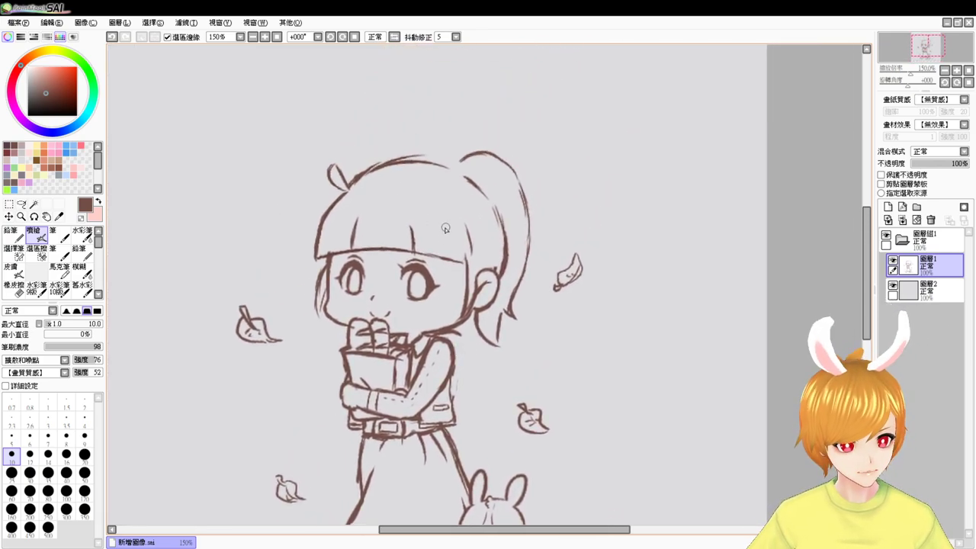
- Try extra strand lines in the bangs and round highlights on the hair and ponytail, and undo them
{"action": "left_click_drag", "start_coordinate": [446, 224], "coordinate": [446, 243]}
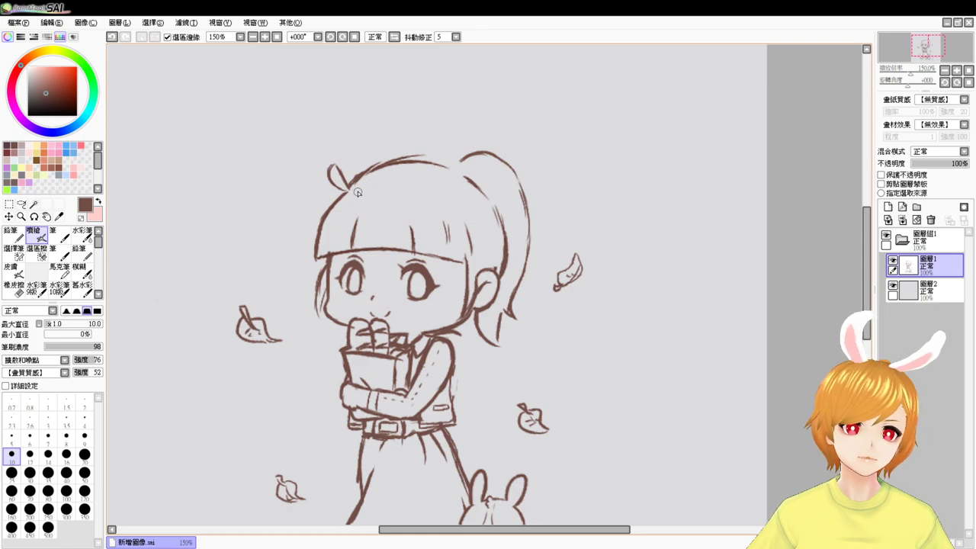
{"action": "mouse_move", "coordinate": [358, 192]}
{"action": "left_mouse_down"}
{"action": "mouse_move", "coordinate": [376, 177]}
{"action": "mouse_move", "coordinate": [357, 194]}
{"action": "mouse_move", "coordinate": [366, 184]}
{"action": "mouse_move", "coordinate": [385, 188]}
{"action": "mouse_move", "coordinate": [371, 178]}
{"action": "mouse_move", "coordinate": [393, 164]}
{"action": "mouse_move", "coordinate": [439, 197]}
{"action": "mouse_move", "coordinate": [413, 199]}
{"action": "left_mouse_up"}
{"action": "key", "text": "ctrl+z"}
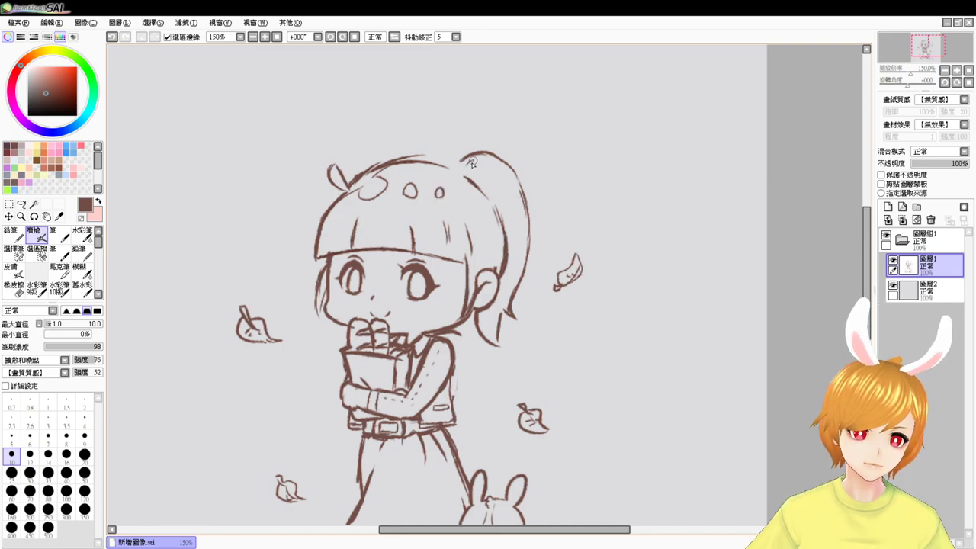
{"action": "left_click_drag", "start_coordinate": [472, 162], "coordinate": [497, 160]}
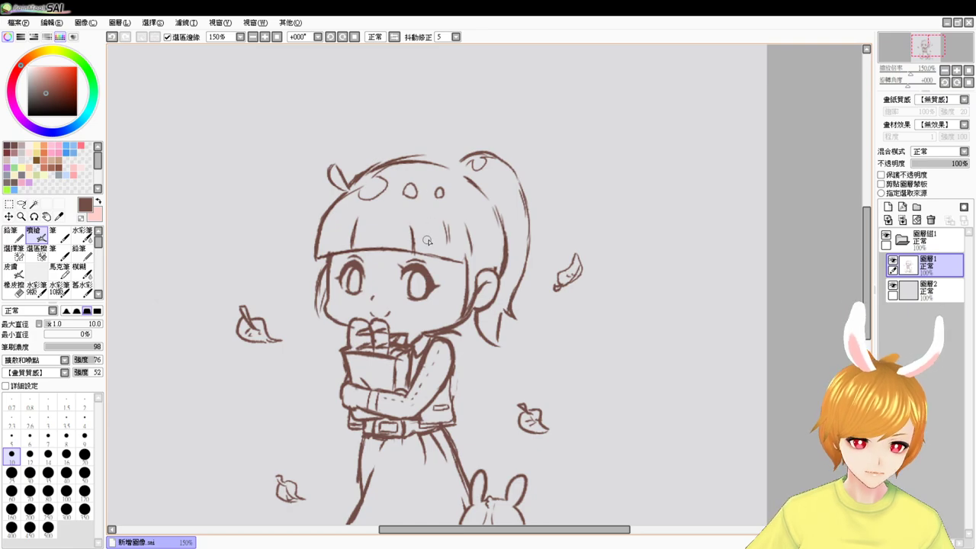
{"action": "left_click_drag", "start_coordinate": [496, 229], "coordinate": [483, 249]}
{"action": "left_click_drag", "start_coordinate": [499, 235], "coordinate": [488, 262]}
{"action": "left_click_drag", "start_coordinate": [502, 251], "coordinate": [491, 267]}
{"action": "key", "text": "ctrl+z"}
{"action": "key", "text": "ctrl+z"}
{"action": "key", "text": "ctrl+z"}
{"action": "key", "text": "ctrl+z"}
{"action": "key", "text": "ctrl+z"}
{"action": "key", "text": "ctrl+z"}
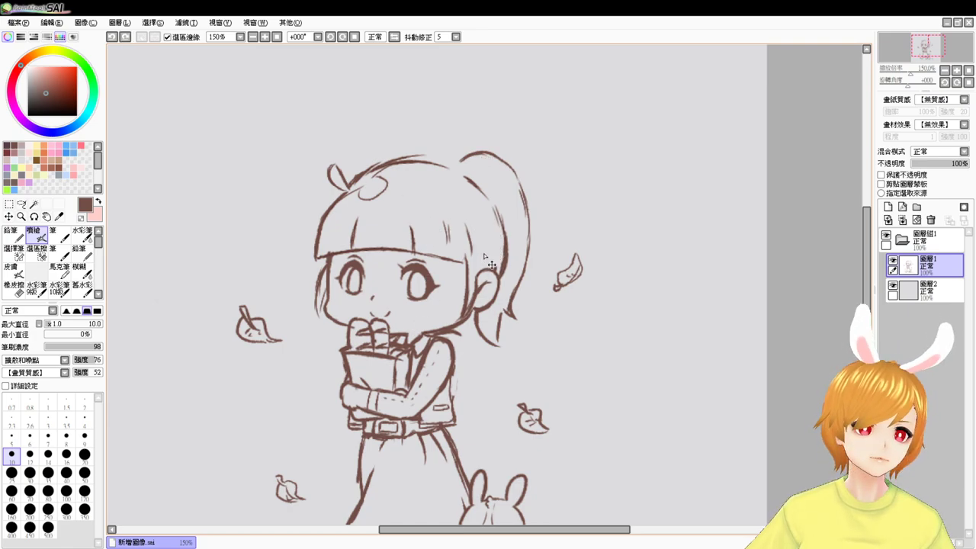
- Draw hair strands swept back above the ear, and duplicate layer 圖層1 with the original hidden
{"action": "left_click_drag", "start_coordinate": [477, 255], "coordinate": [502, 243]}
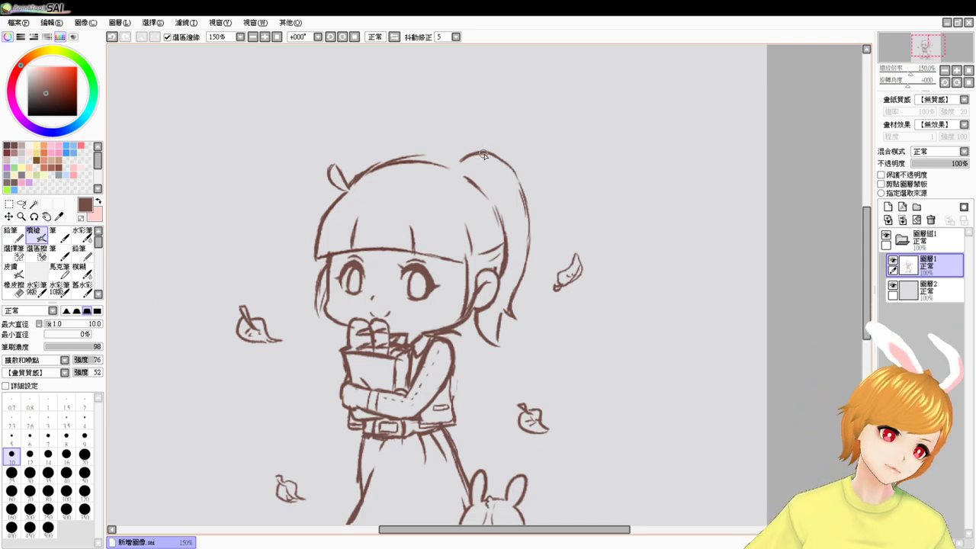
{"action": "left_click_drag", "start_coordinate": [927, 265], "coordinate": [887, 207]}
{"action": "left_click", "coordinate": [893, 286]}
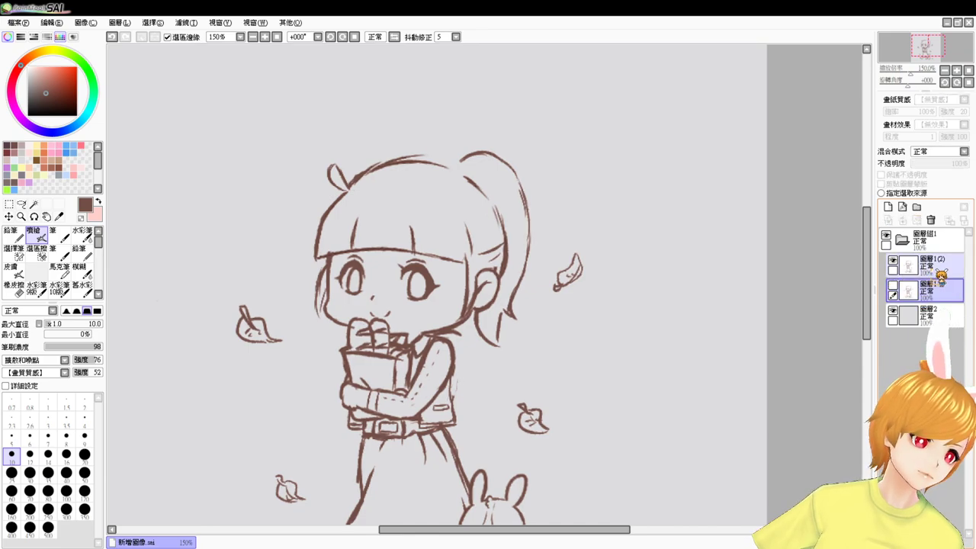
- Erase the high ponytail from the duplicated layer 圖層1(2)
{"action": "key", "text": "e"}
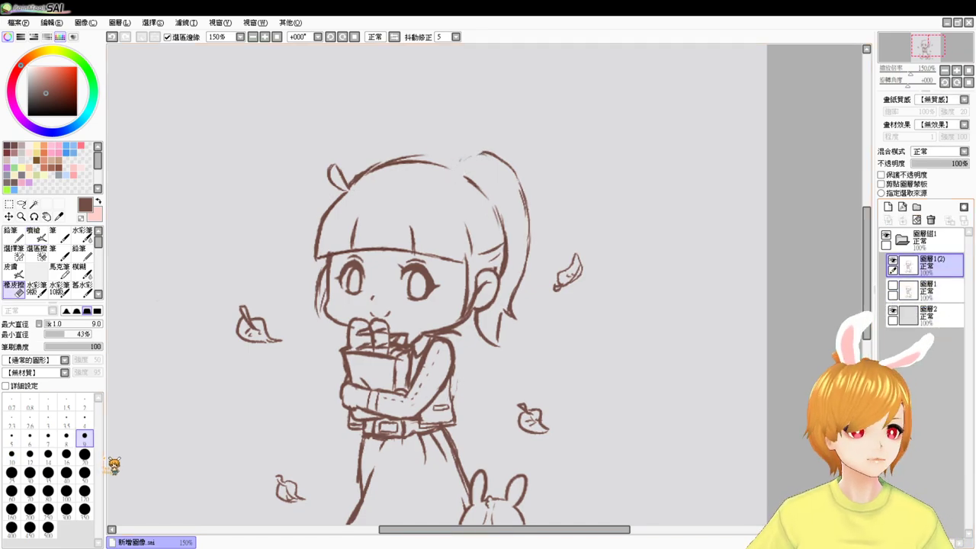
{"action": "mouse_move", "coordinate": [527, 141]}
{"action": "left_mouse_down"}
{"action": "mouse_move", "coordinate": [503, 153]}
{"action": "mouse_move", "coordinate": [517, 175]}
{"action": "mouse_move", "coordinate": [517, 301]}
{"action": "mouse_move", "coordinate": [494, 345]}
{"action": "mouse_move", "coordinate": [478, 328]}
{"action": "left_mouse_up"}
{"action": "key", "text": "v"}
- Erase the hair outline behind the ear and draw a rounded, creased hair tie there
{"action": "scroll", "coordinate": [490, 341], "scroll_direction": "up", "scroll_amount": 2}
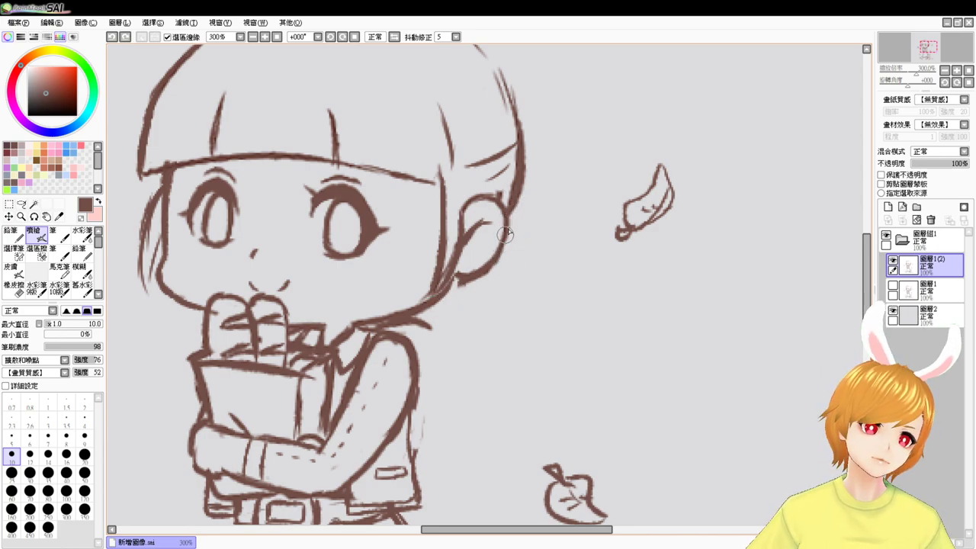
{"action": "left_click_drag", "start_coordinate": [467, 165], "coordinate": [507, 156]}
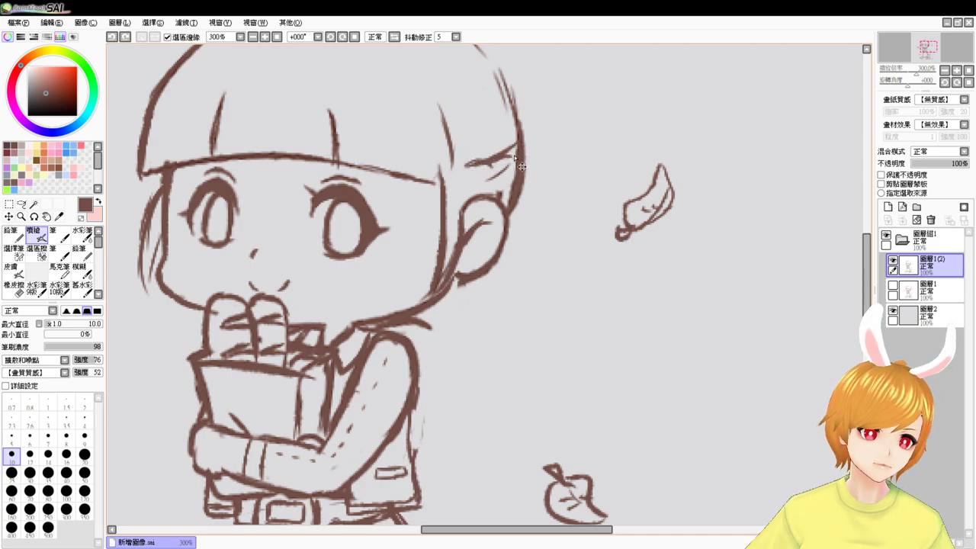
{"action": "key", "text": "e"}
{"action": "mouse_move", "coordinate": [524, 153]}
{"action": "left_mouse_down"}
{"action": "mouse_move", "coordinate": [524, 185]}
{"action": "mouse_move", "coordinate": [511, 151]}
{"action": "mouse_move", "coordinate": [538, 147]}
{"action": "mouse_move", "coordinate": [542, 183]}
{"action": "mouse_move", "coordinate": [516, 197]}
{"action": "mouse_move", "coordinate": [514, 212]}
{"action": "mouse_move", "coordinate": [509, 198]}
{"action": "mouse_move", "coordinate": [513, 218]}
{"action": "left_mouse_up"}
{"action": "key", "text": "b"}
{"action": "key", "text": "e"}
{"action": "key", "text": "b"}
{"action": "scroll", "coordinate": [530, 300], "scroll_direction": "down", "scroll_amount": 1}
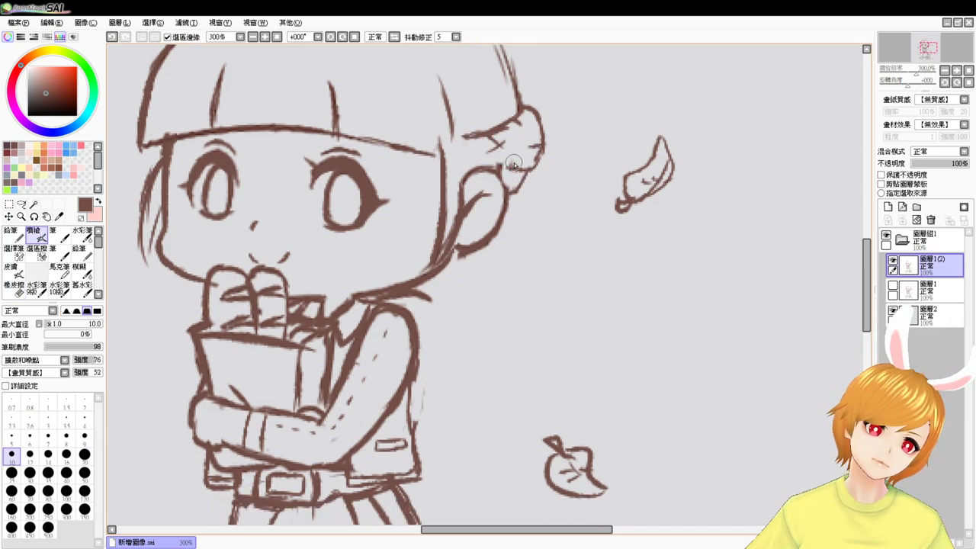
- Draw a low ponytail hanging from the hair tie behind the ear, ending in jagged tips near the shoulder
{"action": "left_click_drag", "start_coordinate": [547, 285], "coordinate": [547, 261]}
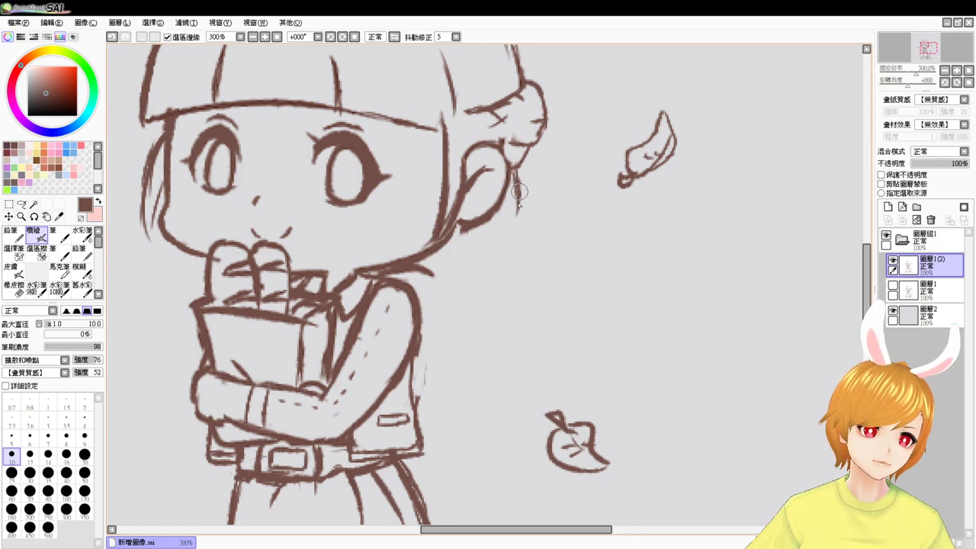
{"action": "mouse_move", "coordinate": [516, 177]}
{"action": "left_mouse_down"}
{"action": "mouse_move", "coordinate": [510, 281]}
{"action": "mouse_move", "coordinate": [481, 278]}
{"action": "mouse_move", "coordinate": [463, 319]}
{"action": "left_mouse_up"}
{"action": "key", "text": "ctrl+z"}
{"action": "key", "text": "ctrl+z"}
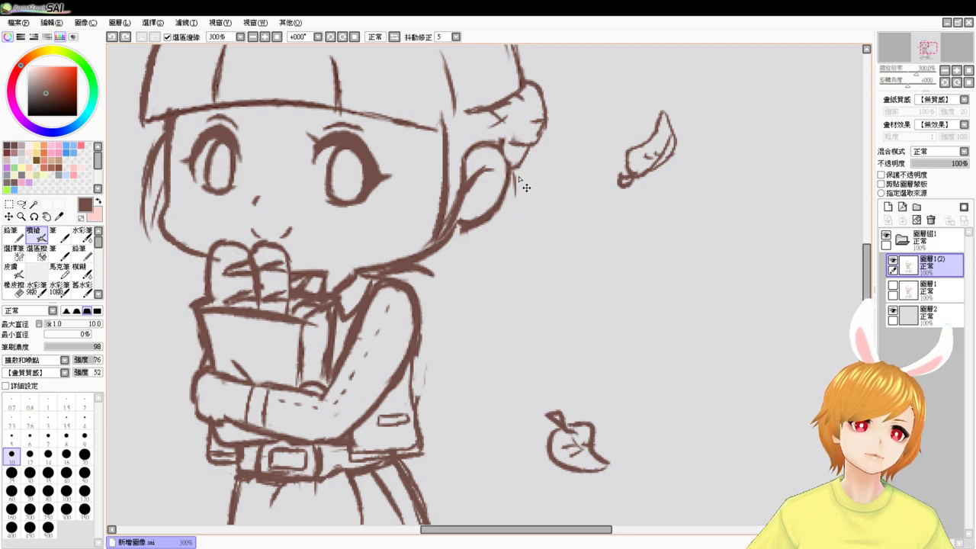
{"action": "mouse_move", "coordinate": [519, 160]}
{"action": "left_mouse_down"}
{"action": "mouse_move", "coordinate": [497, 265]}
{"action": "mouse_move", "coordinate": [485, 257]}
{"action": "mouse_move", "coordinate": [499, 270]}
{"action": "mouse_move", "coordinate": [487, 257]}
{"action": "mouse_move", "coordinate": [462, 300]}
{"action": "left_mouse_up"}
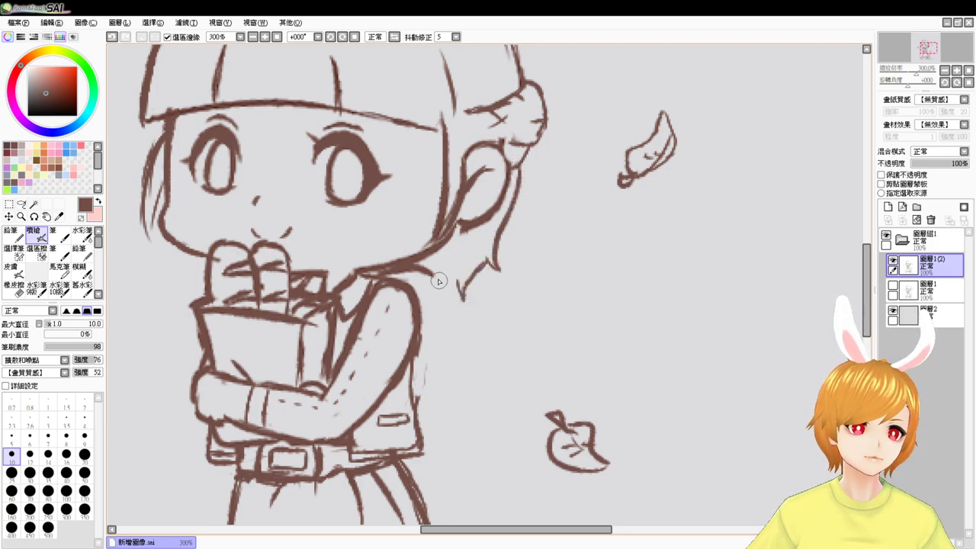
{"action": "key", "text": "ctrl+z"}
{"action": "mouse_move", "coordinate": [487, 260]}
{"action": "left_mouse_down"}
{"action": "mouse_move", "coordinate": [482, 301]}
{"action": "mouse_move", "coordinate": [448, 281]}
{"action": "mouse_move", "coordinate": [439, 323]}
{"action": "left_mouse_up"}
- Try a curve from the back of the head down past the hair tie, and undo it
{"action": "scroll", "coordinate": [472, 320], "scroll_direction": "up", "scroll_amount": 3}
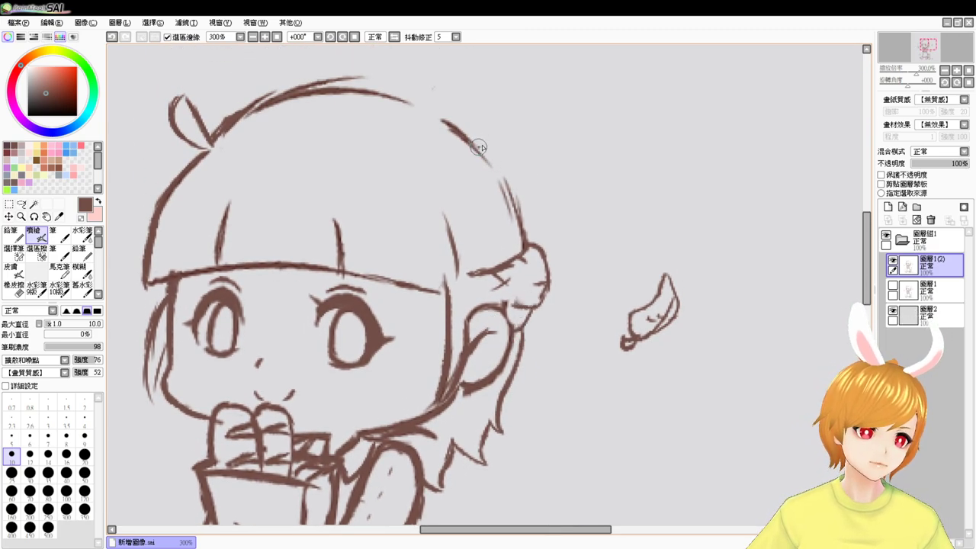
{"action": "mouse_move", "coordinate": [479, 146]}
{"action": "left_mouse_down"}
{"action": "mouse_move", "coordinate": [541, 157]}
{"action": "mouse_move", "coordinate": [565, 199]}
{"action": "mouse_move", "coordinate": [562, 176]}
{"action": "mouse_move", "coordinate": [511, 154]}
{"action": "mouse_move", "coordinate": [565, 207]}
{"action": "mouse_move", "coordinate": [555, 179]}
{"action": "mouse_move", "coordinate": [573, 253]}
{"action": "mouse_move", "coordinate": [575, 224]}
{"action": "mouse_move", "coordinate": [564, 306]}
{"action": "left_mouse_up"}
{"action": "key", "text": "ctrl+z"}
{"action": "key", "text": "ctrl+z"}
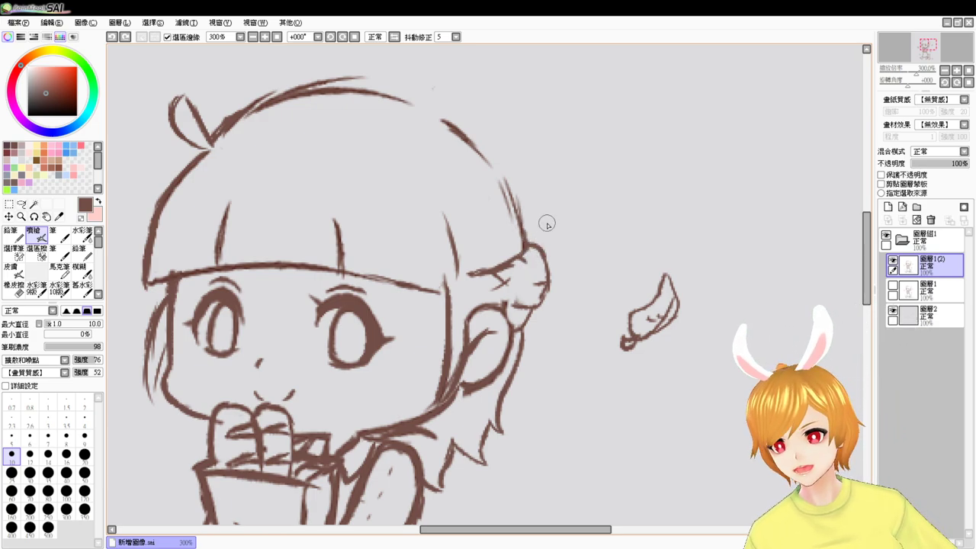
- Erase the low ponytail's outer edge, and redraw it as a smoother line with new pointed tips at the end
{"action": "key", "text": "e"}
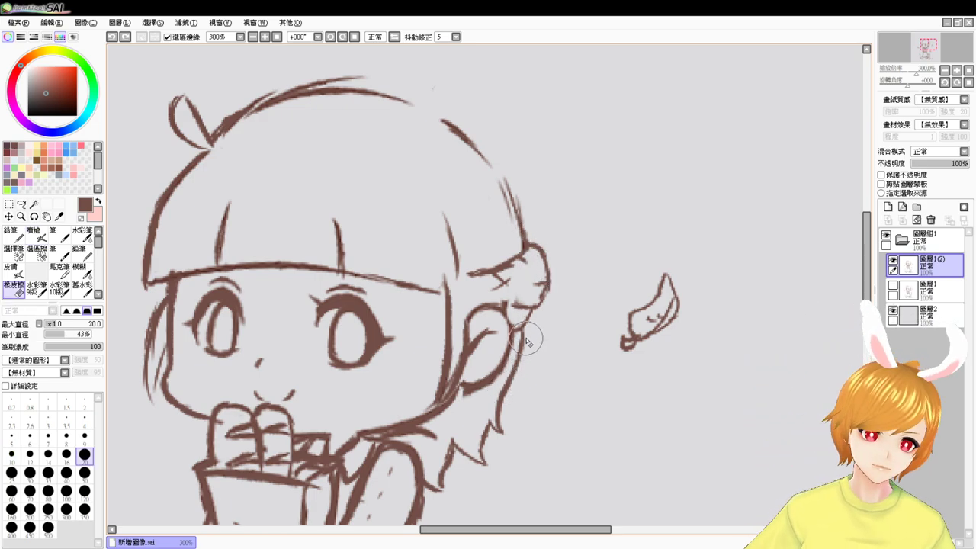
{"action": "left_click_drag", "start_coordinate": [523, 368], "coordinate": [497, 429]}
{"action": "key", "text": "b"}
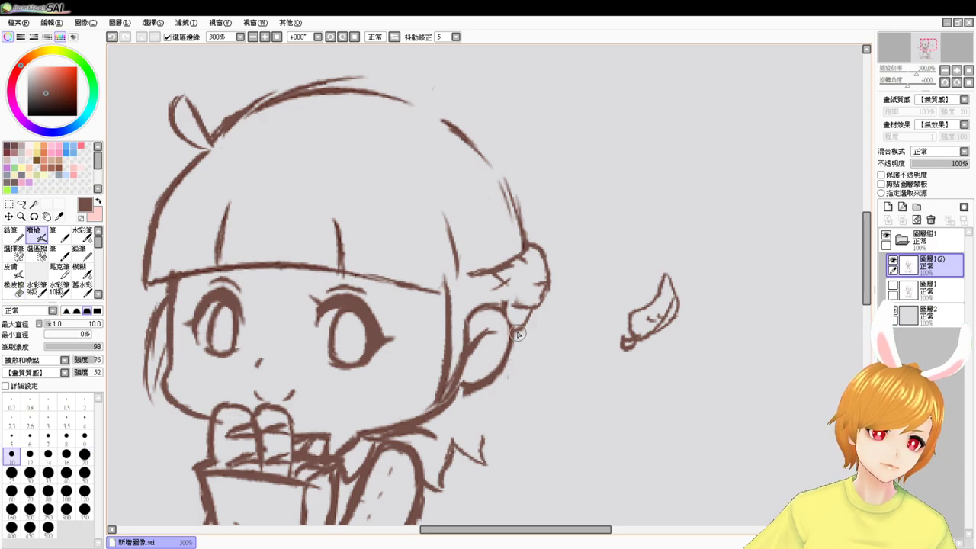
{"action": "left_click_drag", "start_coordinate": [519, 333], "coordinate": [481, 449]}
{"action": "left_click_drag", "start_coordinate": [504, 392], "coordinate": [491, 473]}
{"action": "key", "text": "e"}
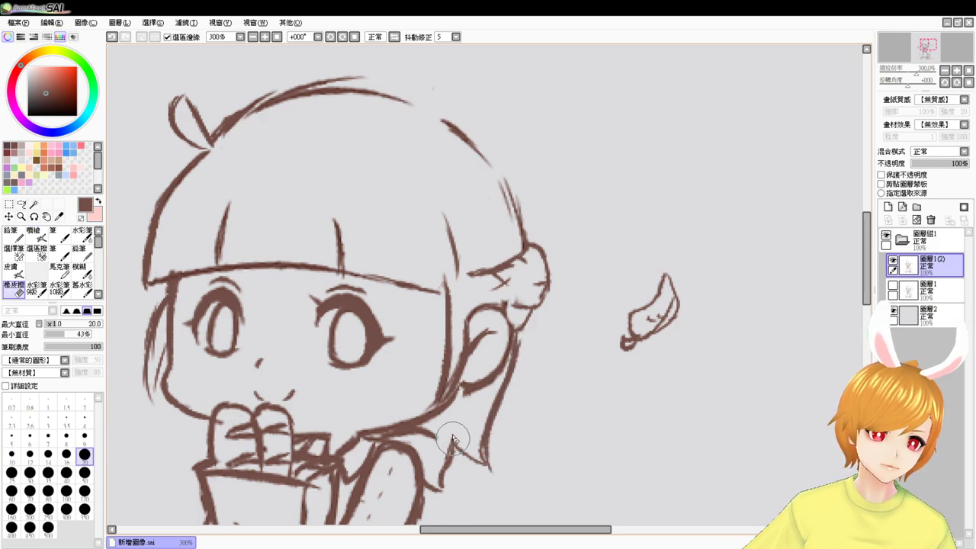
{"action": "key", "text": "b"}
{"action": "mouse_move", "coordinate": [454, 437]}
{"action": "left_mouse_down"}
{"action": "mouse_move", "coordinate": [471, 458]}
{"action": "mouse_move", "coordinate": [450, 482]}
{"action": "mouse_move", "coordinate": [459, 490]}
{"action": "left_mouse_up"}
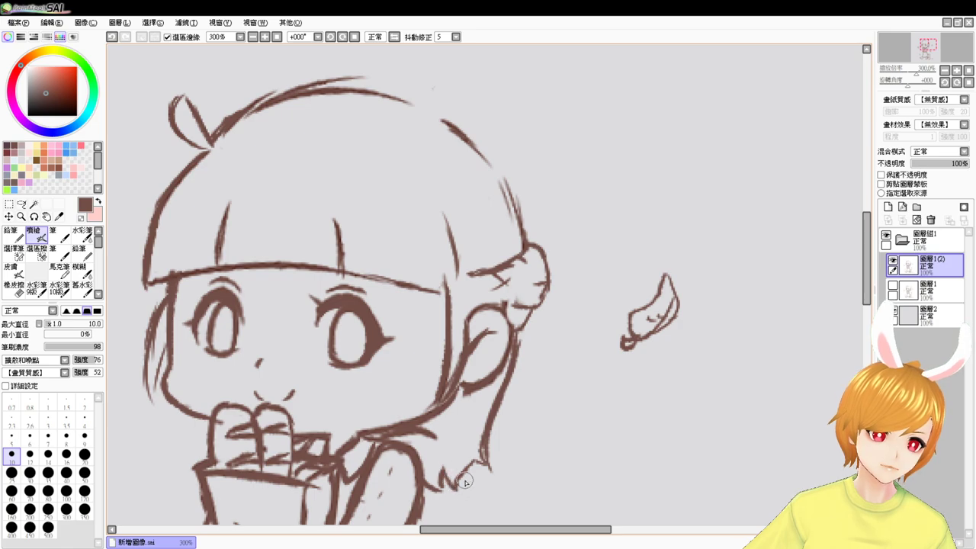
{"action": "key", "text": "space"}
{"action": "left_click_drag", "start_coordinate": [614, 350], "coordinate": [606, 386]}
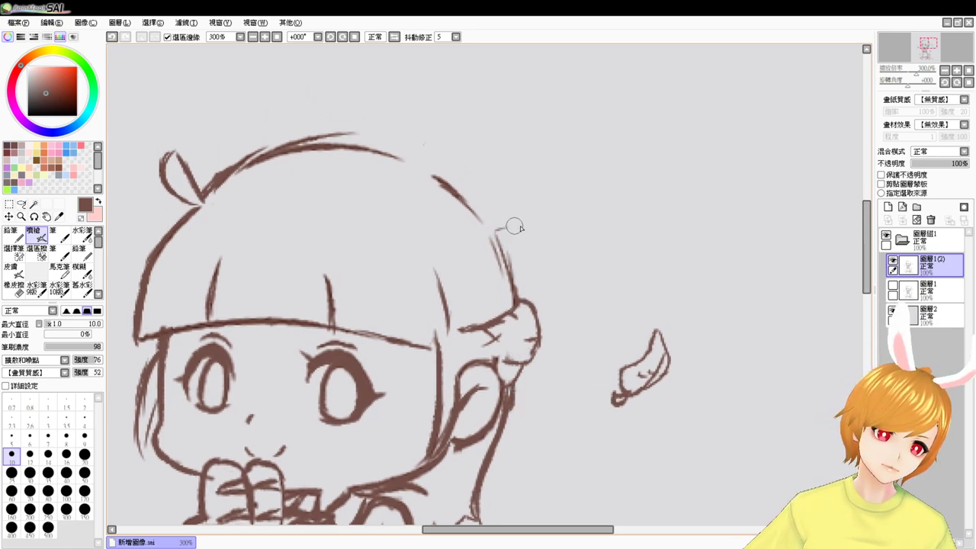
- Try a large curved side tail looping from the back of the head past the hair tie, ending in pointed tips
{"action": "key", "text": "ctrl+z"}
{"action": "mouse_move", "coordinate": [506, 249]}
{"action": "left_mouse_down"}
{"action": "mouse_move", "coordinate": [545, 249]}
{"action": "mouse_move", "coordinate": [572, 318]}
{"action": "mouse_move", "coordinate": [546, 377]}
{"action": "mouse_move", "coordinate": [570, 404]}
{"action": "mouse_move", "coordinate": [537, 421]}
{"action": "mouse_move", "coordinate": [515, 406]}
{"action": "mouse_move", "coordinate": [547, 429]}
{"action": "mouse_move", "coordinate": [558, 334]}
{"action": "left_mouse_up"}
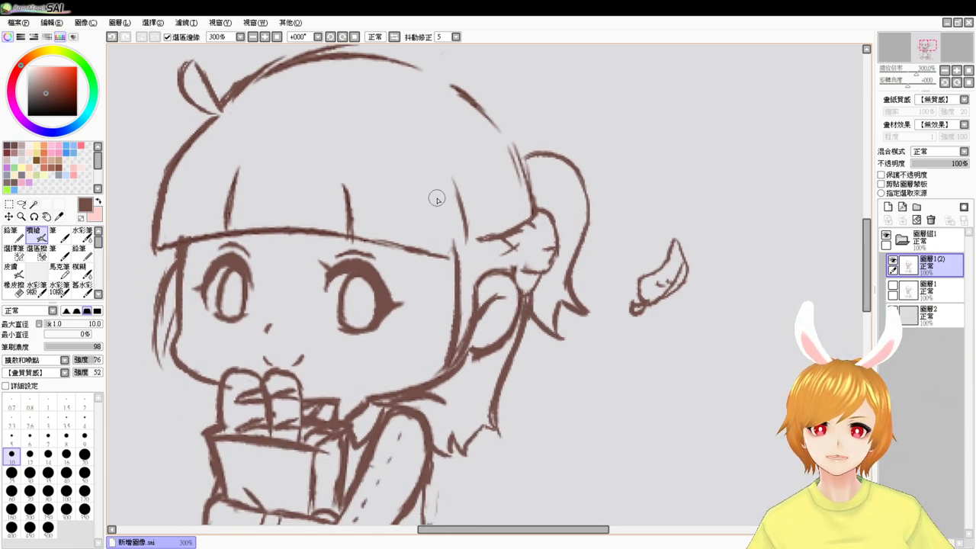
{"action": "left_click", "coordinate": [807, 320]}
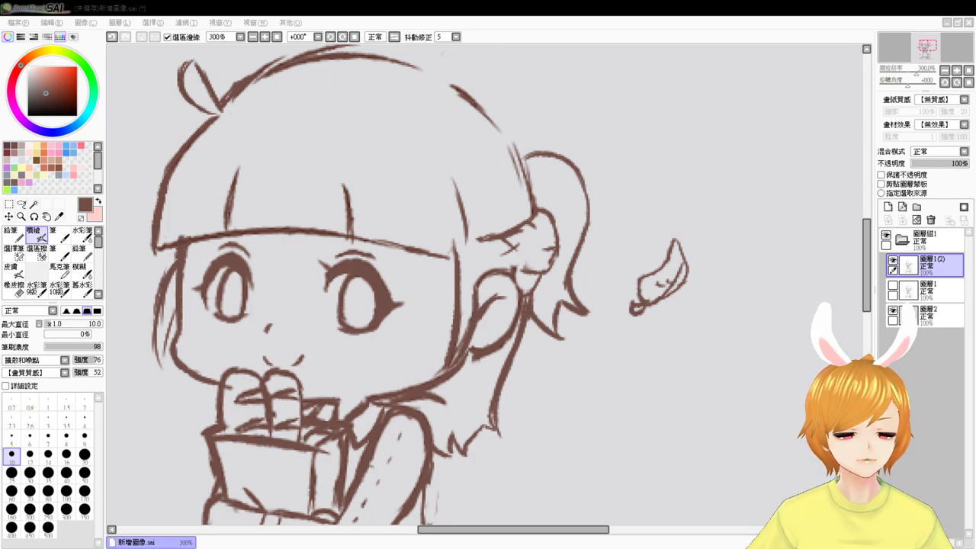
{"action": "key", "text": "alt+Tab"}
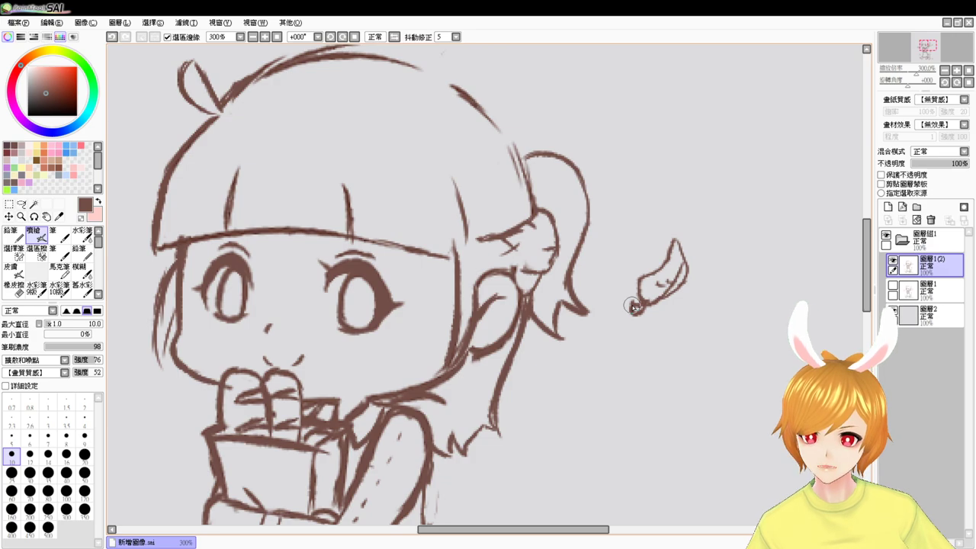
- Erase the low ponytail's jagged tips and extend its outer line downward
{"action": "key", "text": "e"}
{"action": "mouse_move", "coordinate": [492, 427]}
{"action": "left_mouse_down"}
{"action": "mouse_move", "coordinate": [457, 457]}
{"action": "mouse_move", "coordinate": [453, 445]}
{"action": "left_mouse_up"}
{"action": "key", "text": "v"}
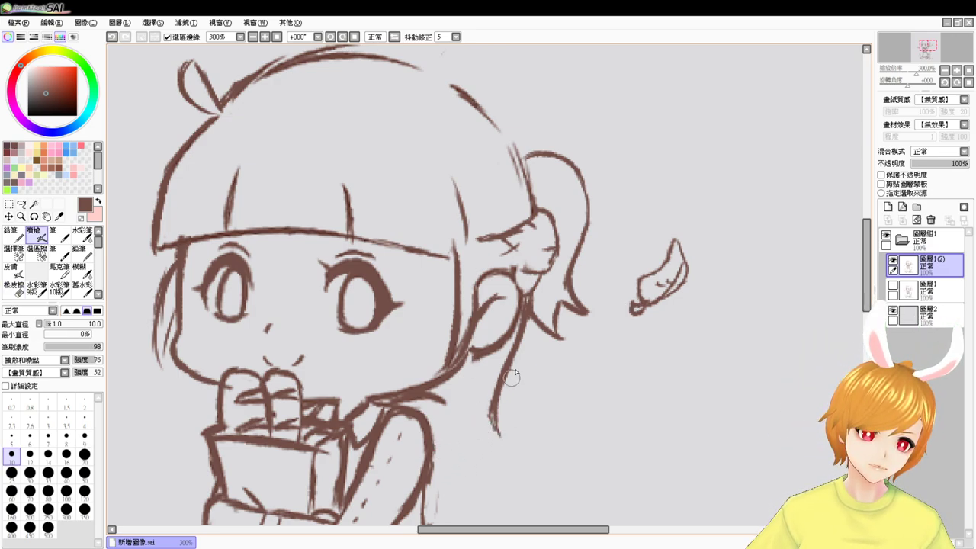
{"action": "mouse_move", "coordinate": [505, 378]}
{"action": "left_mouse_down"}
{"action": "mouse_move", "coordinate": [493, 429]}
{"action": "mouse_move", "coordinate": [497, 417]}
{"action": "mouse_move", "coordinate": [505, 486]}
{"action": "left_mouse_up"}
{"action": "left_click_drag", "start_coordinate": [533, 406], "coordinate": [536, 347]}
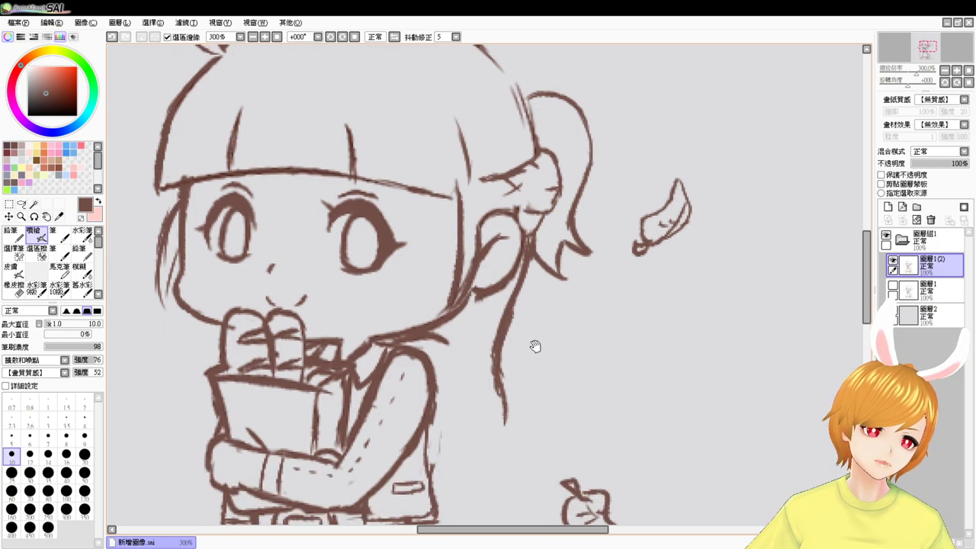
{"action": "left_click_drag", "start_coordinate": [493, 369], "coordinate": [504, 434]}
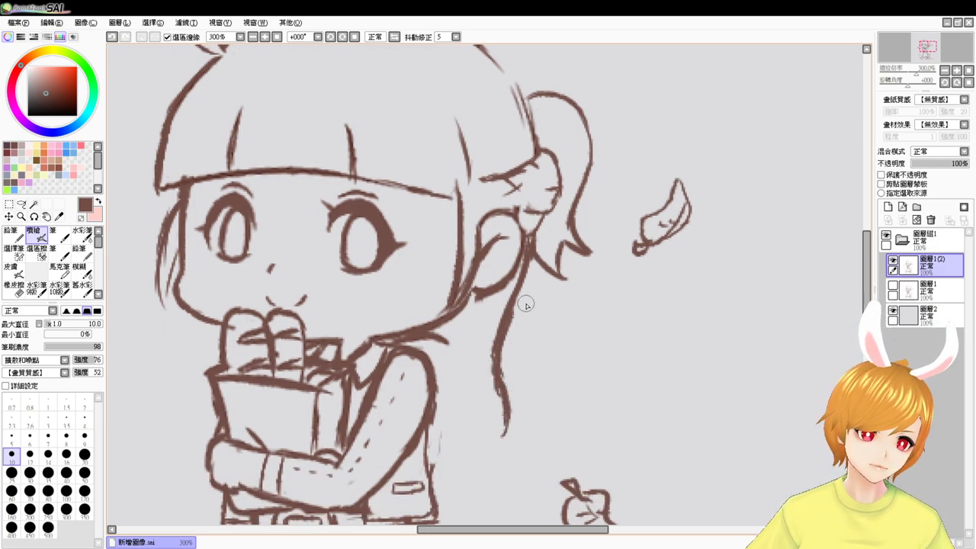
- Erase the lower part and pointed ends of the side tail behind the hair tie
{"action": "key", "text": "e"}
{"action": "mouse_move", "coordinate": [555, 252]}
{"action": "left_mouse_down"}
{"action": "mouse_move", "coordinate": [552, 276]}
{"action": "mouse_move", "coordinate": [561, 276]}
{"action": "mouse_move", "coordinate": [580, 242]}
{"action": "mouse_move", "coordinate": [568, 205]}
{"action": "left_mouse_up"}
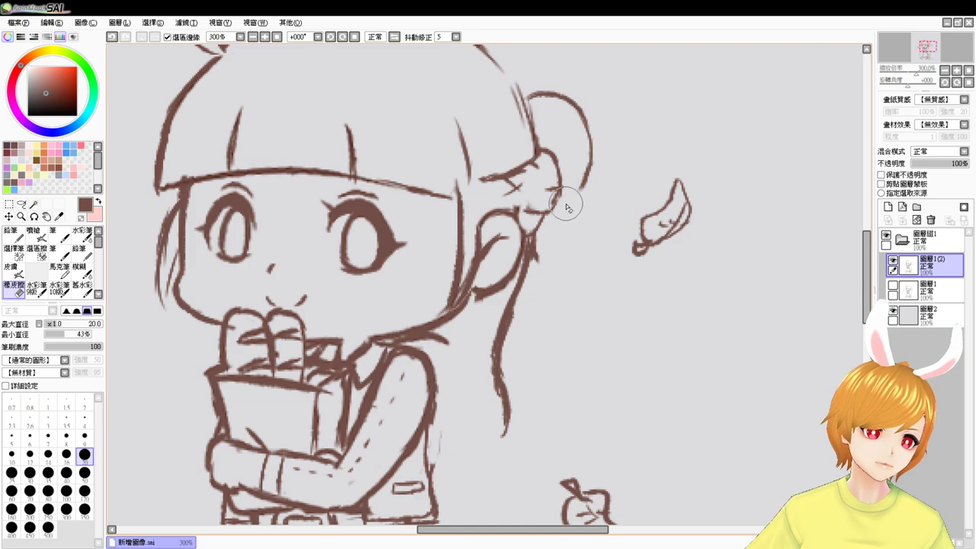
{"action": "key", "text": "v"}
- Erase the crossed crease marks on the hair tie and redraw them as short strokes near its edge
{"action": "key", "text": "e"}
{"action": "left_click_drag", "start_coordinate": [504, 180], "coordinate": [543, 157]}
{"action": "key", "text": "v"}
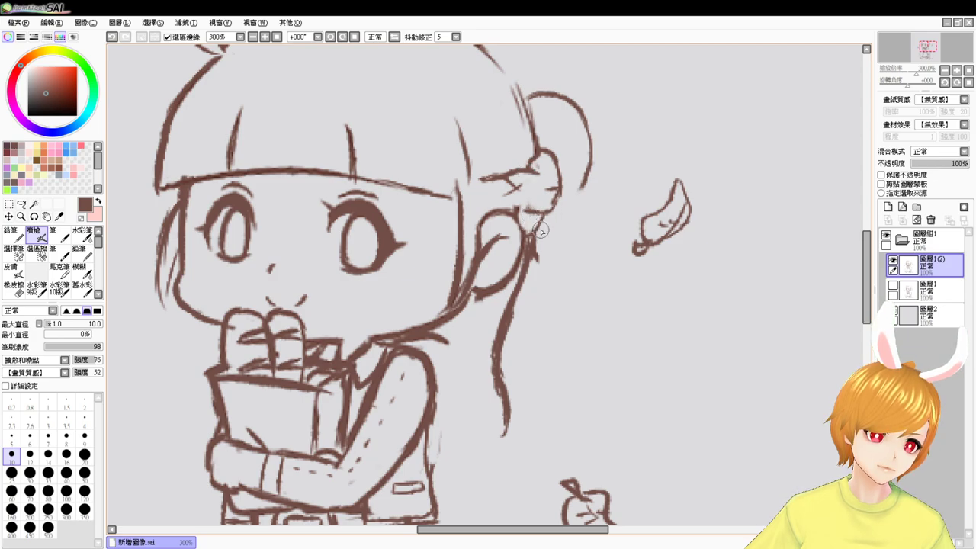
{"action": "key", "text": "e"}
{"action": "left_click_drag", "start_coordinate": [505, 194], "coordinate": [525, 186]}
{"action": "key", "text": "v"}
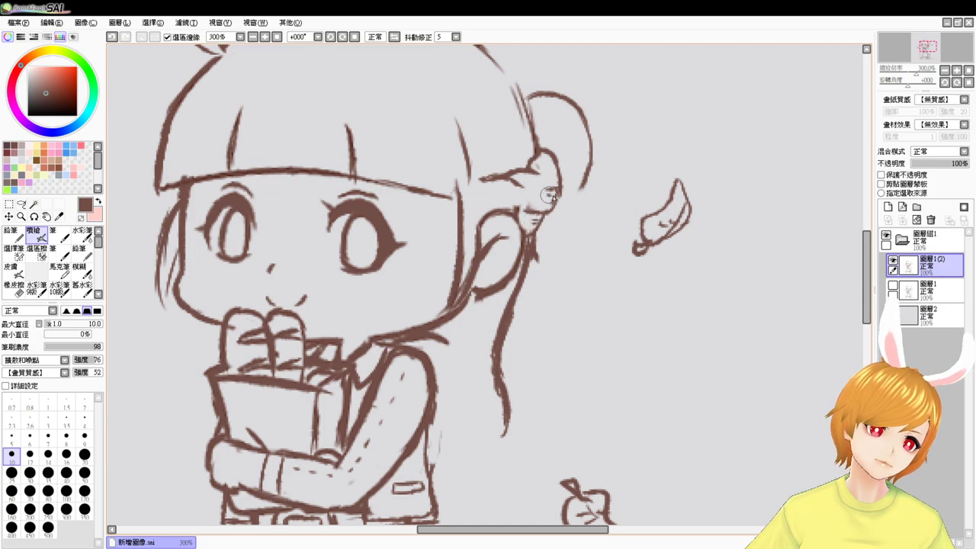
- Erase the lower half of the low ponytail's outer line and redraw it curving into jagged tips near the shoulder
{"action": "left_click_drag", "start_coordinate": [497, 416], "coordinate": [498, 435]}
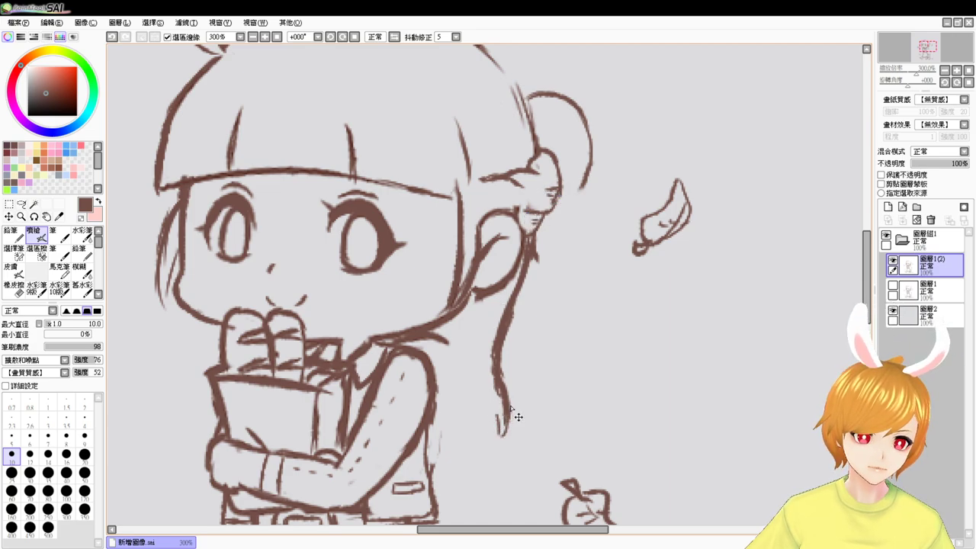
{"action": "key", "text": "ctrl+z"}
{"action": "key", "text": "e"}
{"action": "left_click_drag", "start_coordinate": [526, 319], "coordinate": [502, 427]}
{"action": "left_click_drag", "start_coordinate": [514, 366], "coordinate": [509, 390]}
{"action": "key", "text": "b"}
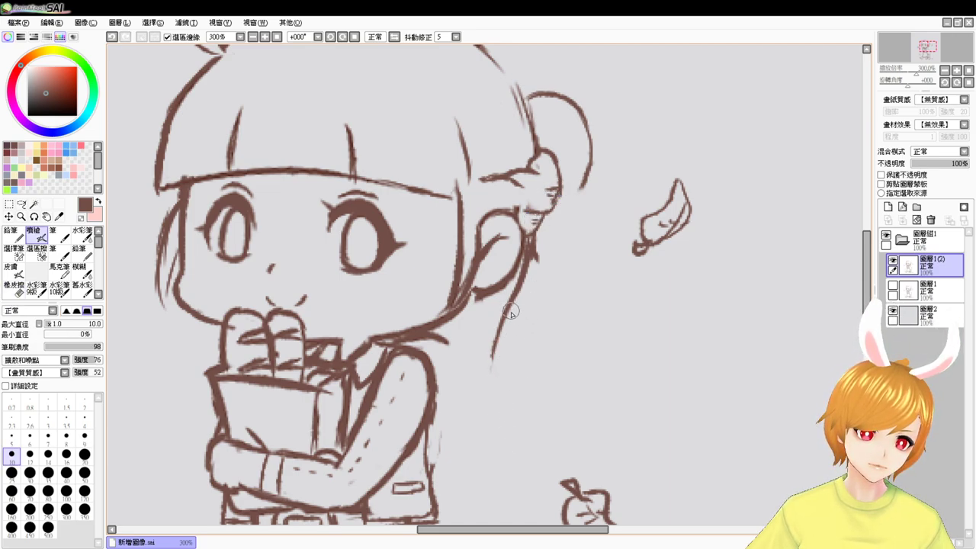
{"action": "mouse_move", "coordinate": [511, 312]}
{"action": "left_mouse_down"}
{"action": "mouse_move", "coordinate": [489, 370]}
{"action": "mouse_move", "coordinate": [501, 330]}
{"action": "mouse_move", "coordinate": [493, 431]}
{"action": "mouse_move", "coordinate": [491, 409]}
{"action": "mouse_move", "coordinate": [478, 442]}
{"action": "mouse_move", "coordinate": [459, 456]}
{"action": "mouse_move", "coordinate": [461, 431]}
{"action": "mouse_move", "coordinate": [428, 455]}
{"action": "left_mouse_up"}
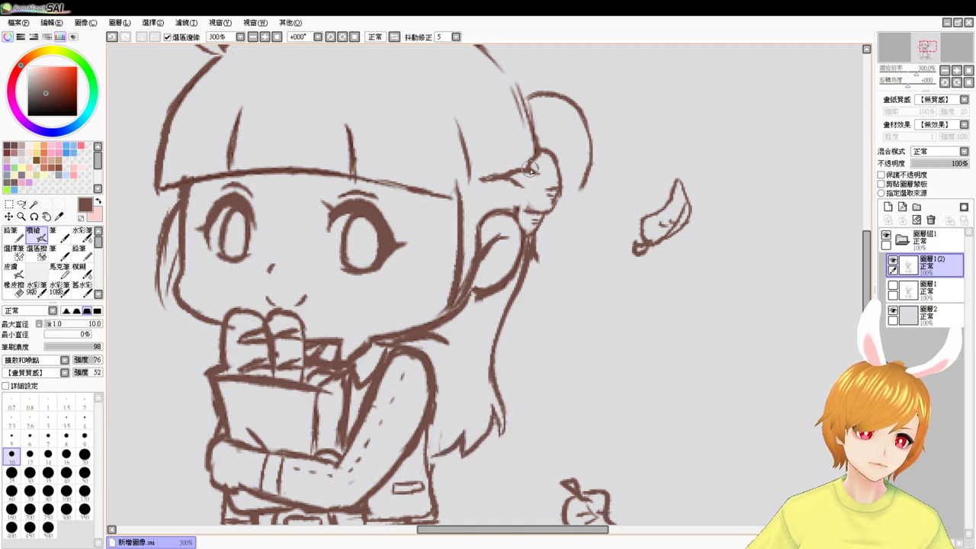
- Erase the remaining side tail curve beside the hair tie
{"action": "left_click_drag", "start_coordinate": [600, 135], "coordinate": [570, 226]}
{"action": "key", "text": "e"}
{"action": "mouse_move", "coordinate": [545, 268]}
{"action": "left_mouse_down"}
{"action": "mouse_move", "coordinate": [563, 233]}
{"action": "mouse_move", "coordinate": [513, 178]}
{"action": "left_mouse_up"}
- Try a spiky tuft of hair above the hair tie, and undo its strokes
{"action": "key", "text": "b"}
{"action": "mouse_move", "coordinate": [504, 216]}
{"action": "left_mouse_down"}
{"action": "mouse_move", "coordinate": [538, 184]}
{"action": "mouse_move", "coordinate": [533, 217]}
{"action": "mouse_move", "coordinate": [572, 212]}
{"action": "left_mouse_up"}
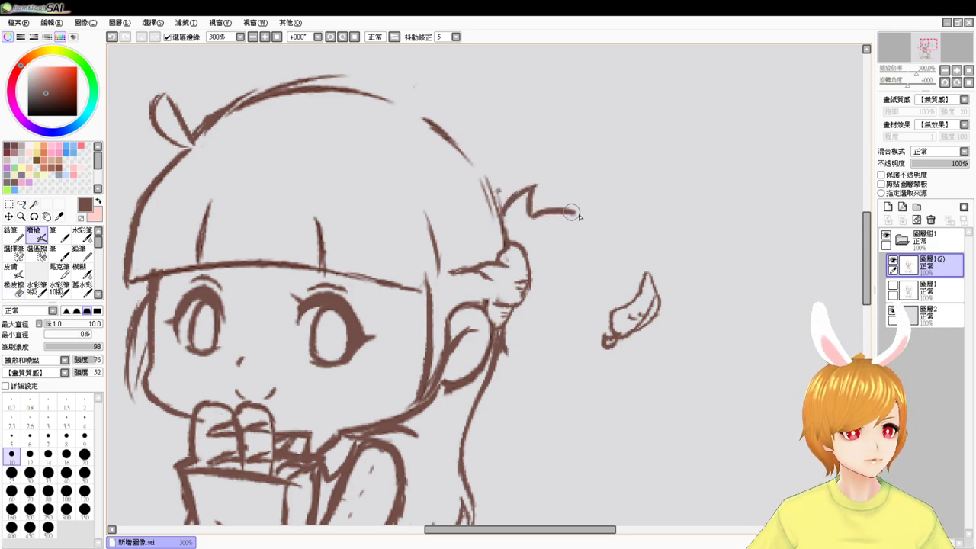
{"action": "key", "text": "ctrl+z"}
{"action": "key", "text": "ctrl+z"}
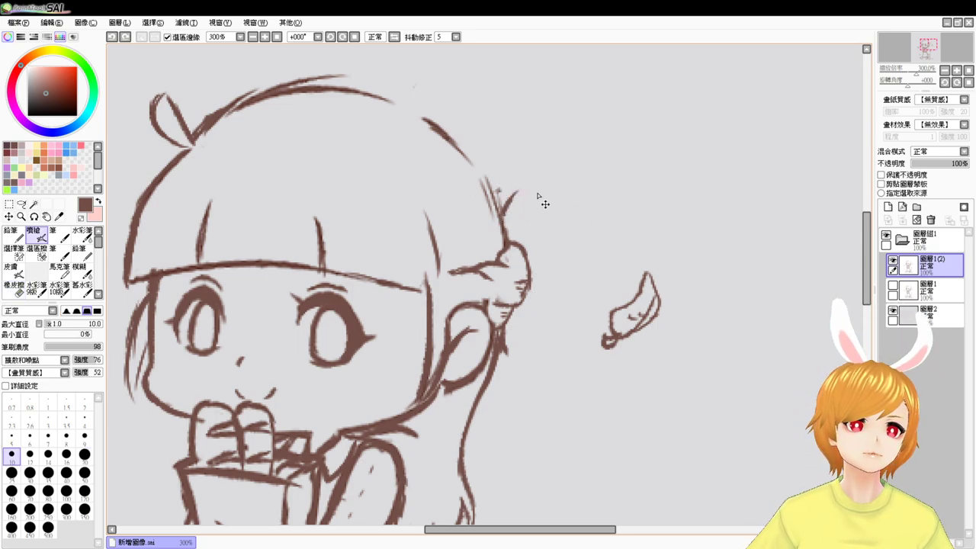
{"action": "key", "text": "ctrl+z"}
- Draw a small rounded curve from the back of the head around the outside of the hair tie
{"action": "mouse_move", "coordinate": [500, 209]}
{"action": "left_mouse_down"}
{"action": "mouse_move", "coordinate": [527, 221]}
{"action": "mouse_move", "coordinate": [529, 234]}
{"action": "mouse_move", "coordinate": [509, 213]}
{"action": "mouse_move", "coordinate": [528, 232]}
{"action": "mouse_move", "coordinate": [525, 244]}
{"action": "mouse_move", "coordinate": [520, 231]}
{"action": "mouse_move", "coordinate": [523, 281]}
{"action": "left_mouse_up"}
{"action": "key", "text": "ctrl+z"}
{"action": "key", "text": "ctrl+z"}
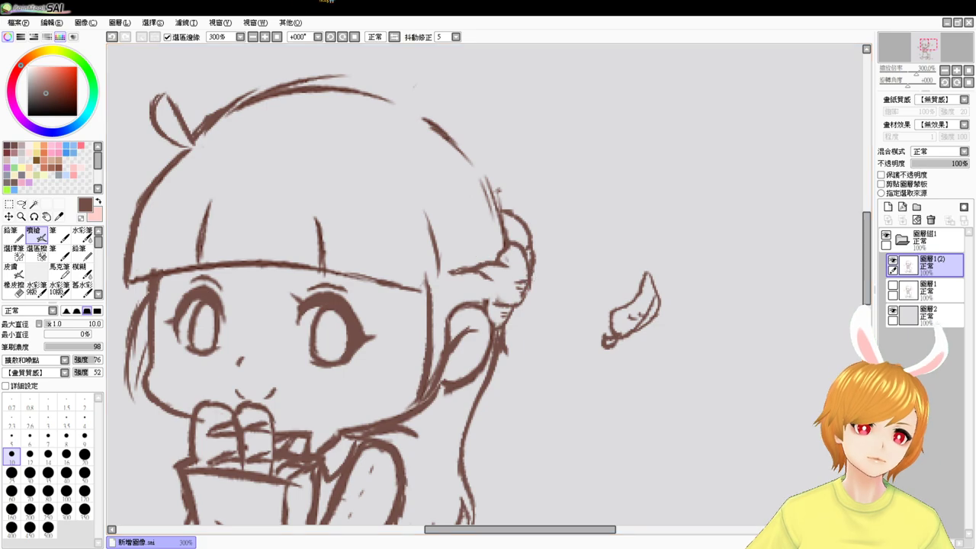
- Close the gap in the head outline with a smooth curve from the crown down to the hair tie
{"action": "left_click", "coordinate": [277, 36]}
{"action": "left_click", "coordinate": [267, 36]}
{"action": "left_click", "coordinate": [266, 36]}
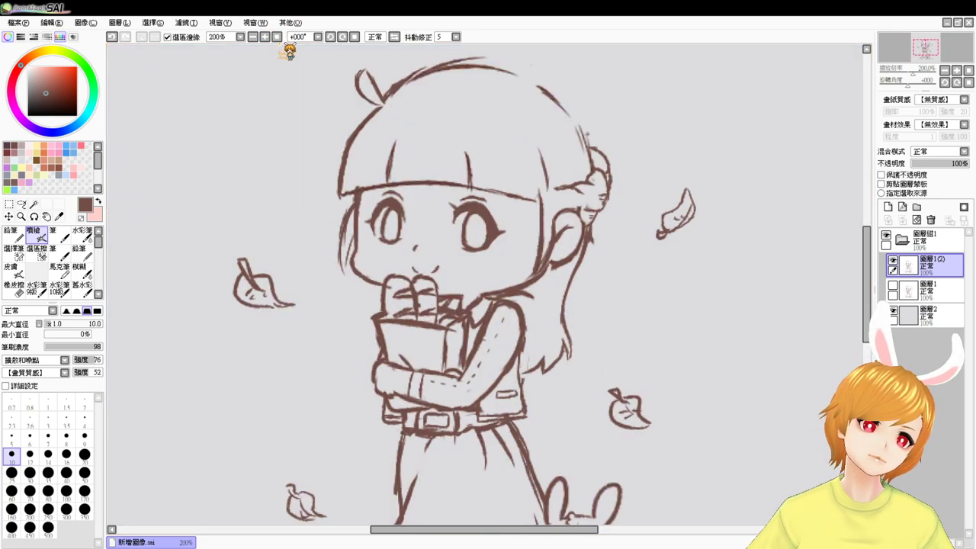
{"action": "mouse_move", "coordinate": [520, 72]}
{"action": "left_mouse_down"}
{"action": "mouse_move", "coordinate": [568, 122]}
{"action": "mouse_move", "coordinate": [554, 94]}
{"action": "mouse_move", "coordinate": [577, 122]}
{"action": "mouse_move", "coordinate": [590, 157]}
{"action": "left_mouse_up"}
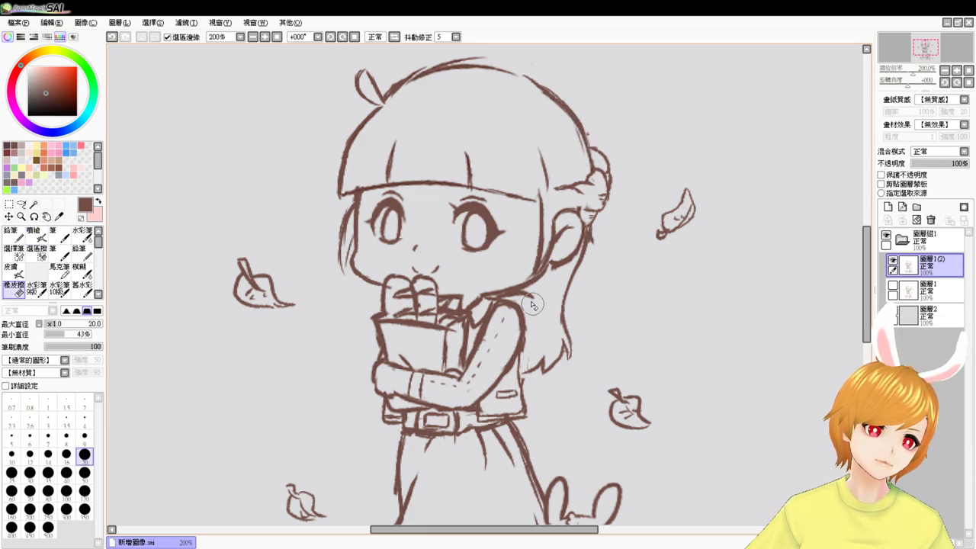
- Erase the stray collar lines below the chin and clean up the collar and shoulder lines
{"action": "key", "text": "e"}
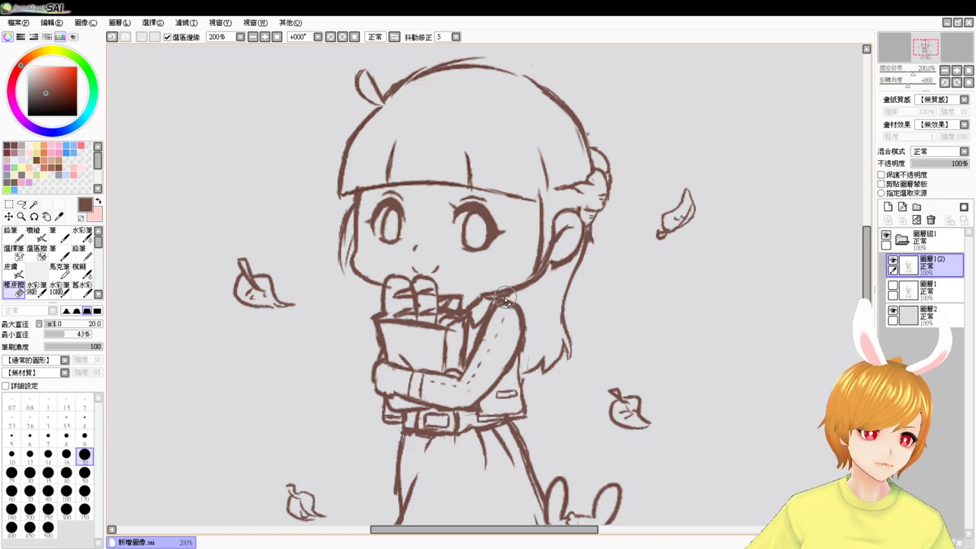
{"action": "key", "text": "v"}
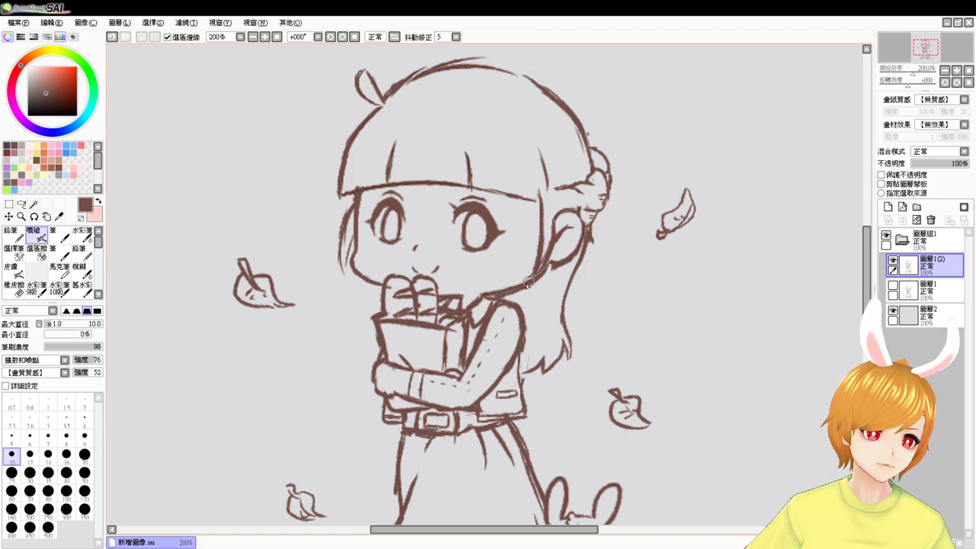
{"action": "key", "text": "e"}
{"action": "left_click_drag", "start_coordinate": [485, 309], "coordinate": [486, 299]}
{"action": "key", "text": "b"}
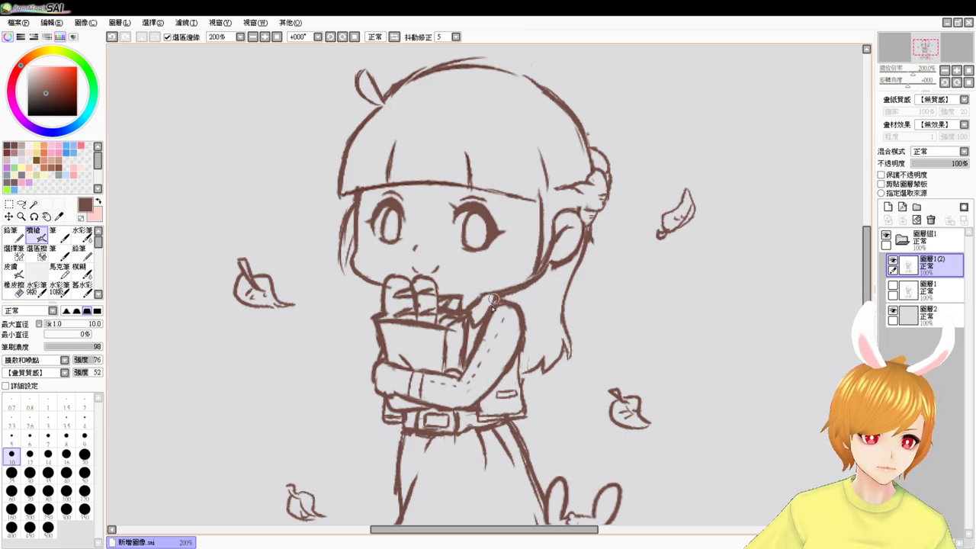
{"action": "key", "text": "e"}
{"action": "left_click_drag", "start_coordinate": [500, 305], "coordinate": [506, 299]}
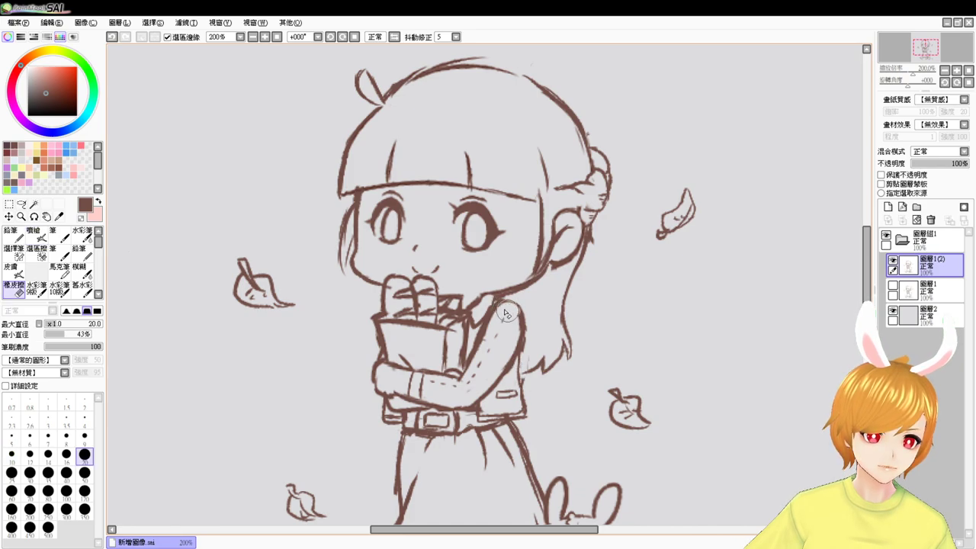
{"action": "key", "text": "v"}
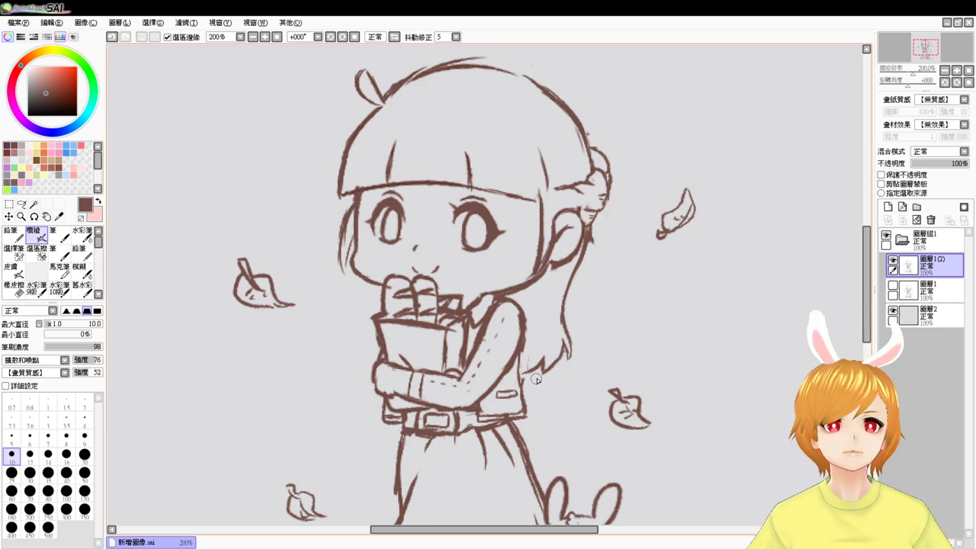
- Touch up the low ponytail's tips and strengthen the side lock of hair beside the far cheek
{"action": "left_click_drag", "start_coordinate": [546, 346], "coordinate": [526, 356]}
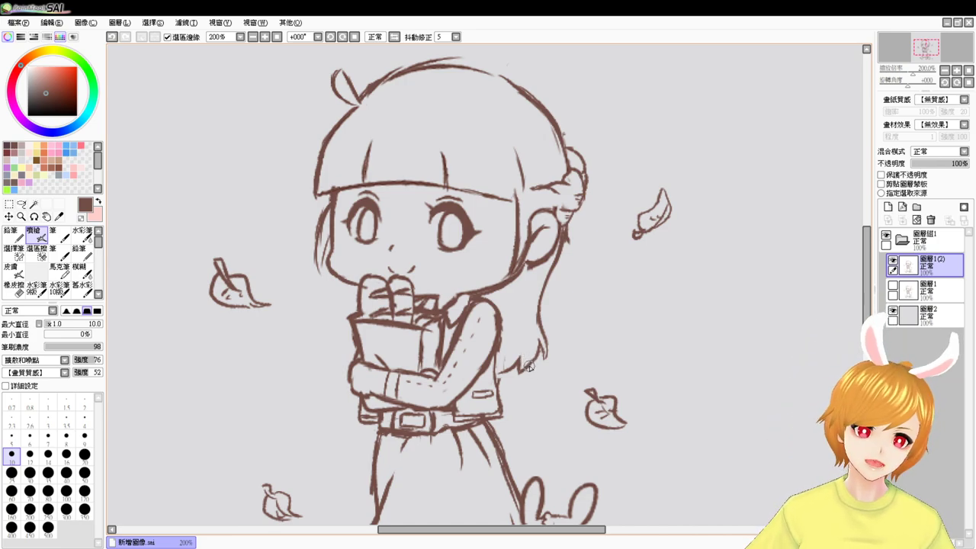
{"action": "left_click_drag", "start_coordinate": [329, 236], "coordinate": [322, 270]}
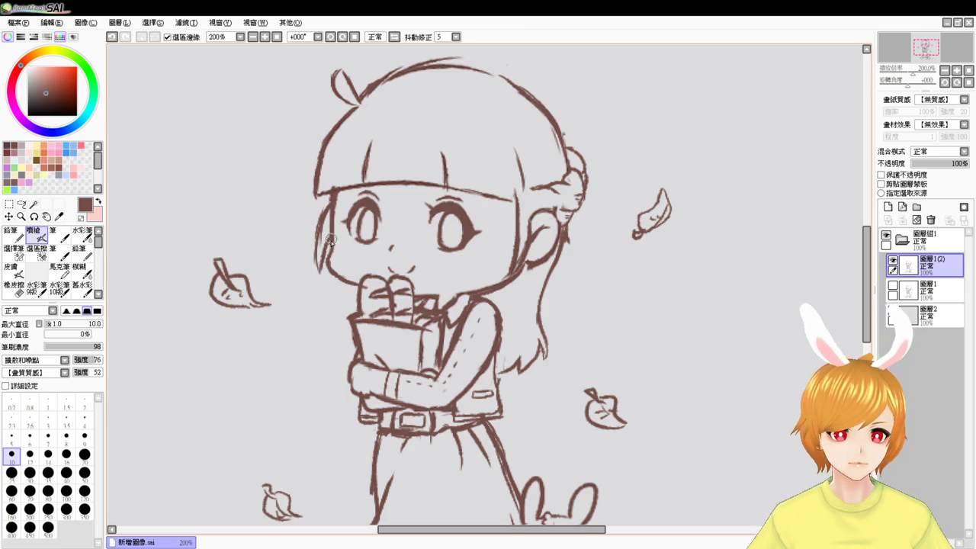
{"action": "left_click_drag", "start_coordinate": [331, 235], "coordinate": [319, 272]}
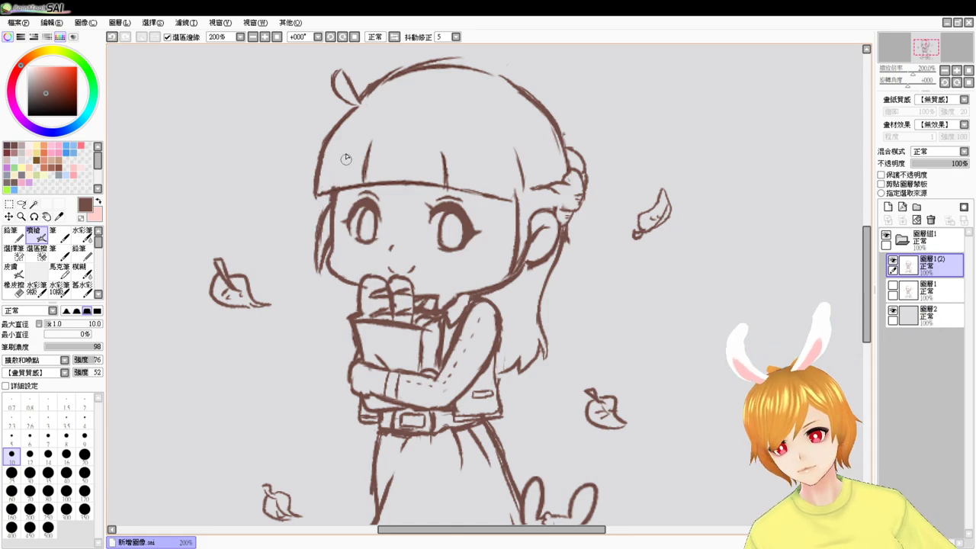
- Rework the two partings in the bangs into narrow notches, and add short strand lines between the partings
{"action": "key", "text": "e"}
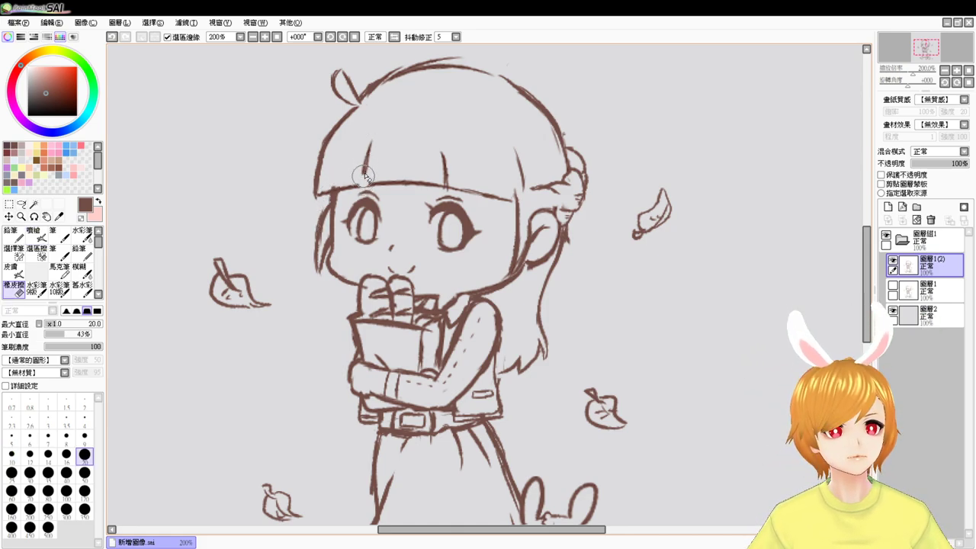
{"action": "key", "text": "e"}
{"action": "left_click_drag", "start_coordinate": [369, 145], "coordinate": [362, 188]}
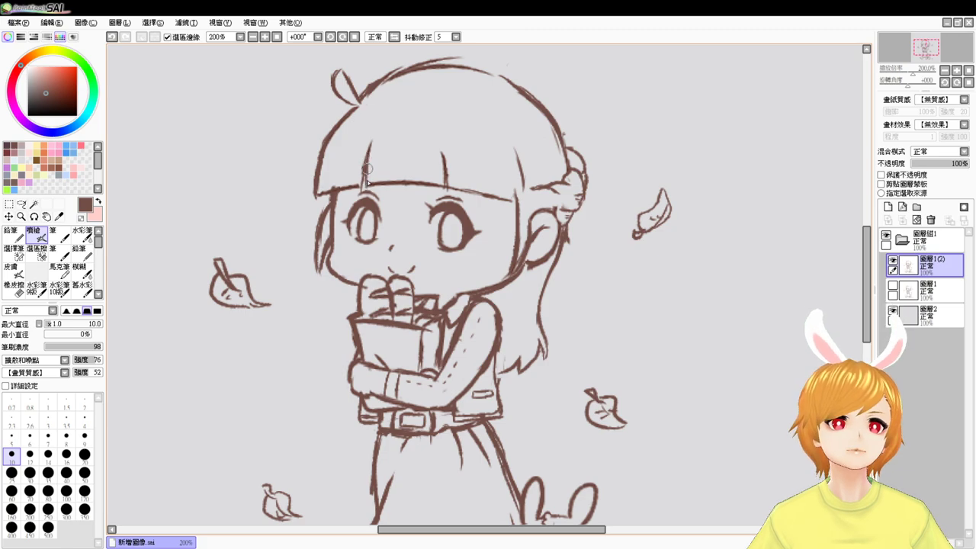
{"action": "key", "text": "e"}
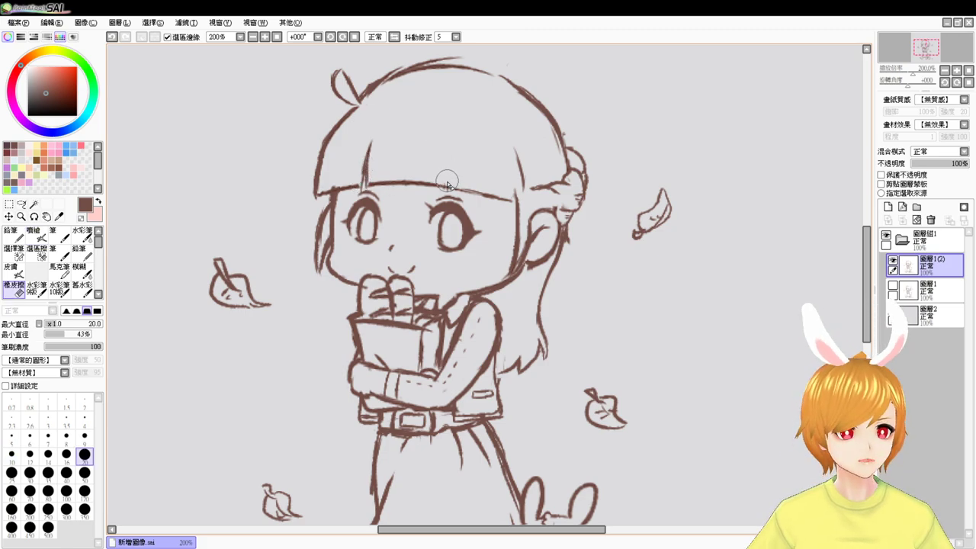
{"action": "key", "text": "e"}
{"action": "left_click_drag", "start_coordinate": [445, 147], "coordinate": [449, 187]}
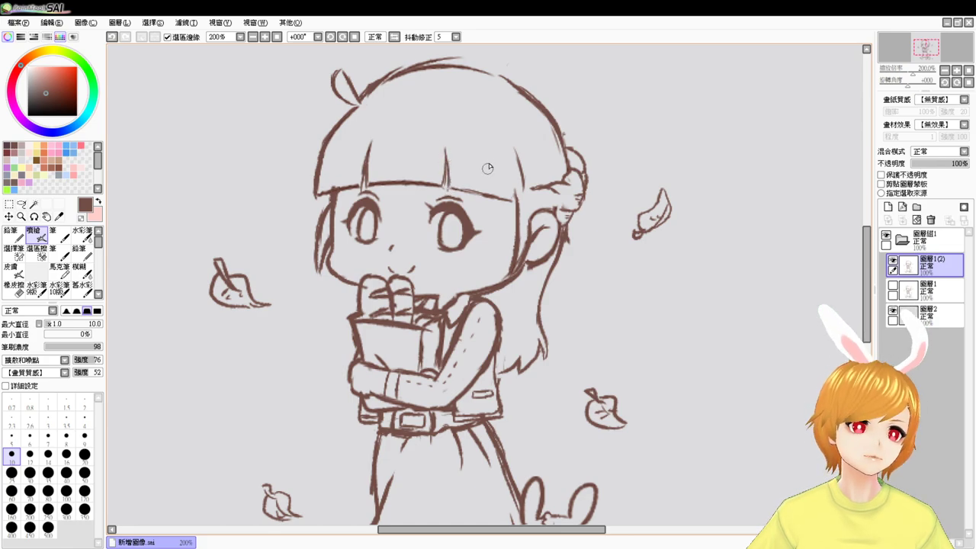
{"action": "left_click_drag", "start_coordinate": [492, 160], "coordinate": [495, 182]}
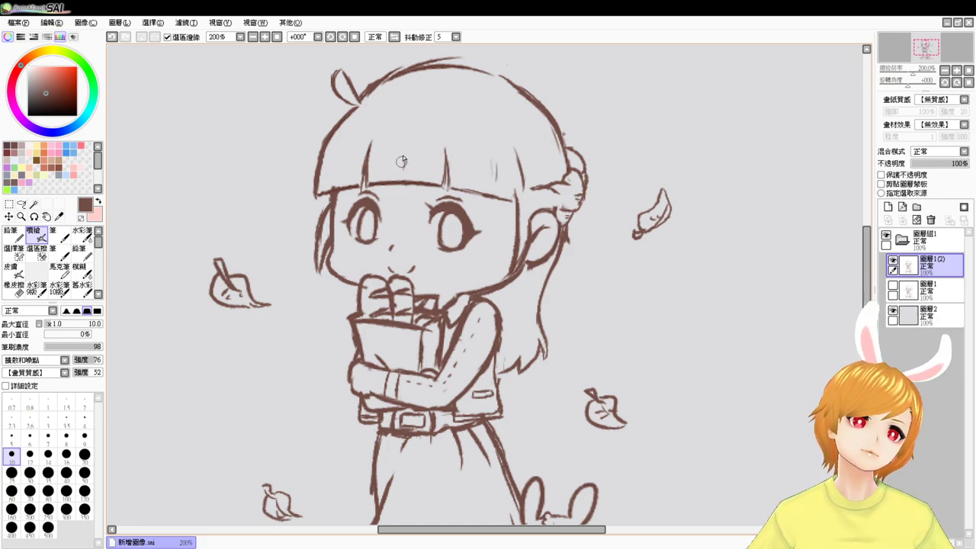
{"action": "left_click_drag", "start_coordinate": [403, 149], "coordinate": [401, 173]}
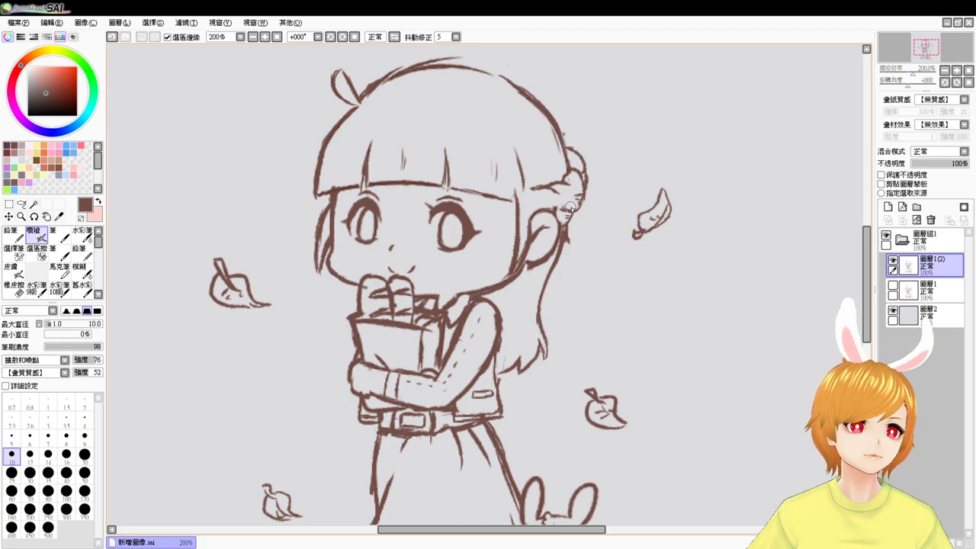
- Erase the low ponytail's outer edge and redraw it as a fuller curve with new pointed tips at the end
{"action": "key", "text": "e"}
{"action": "left_click_drag", "start_coordinate": [555, 263], "coordinate": [536, 319]}
{"action": "key", "text": "b"}
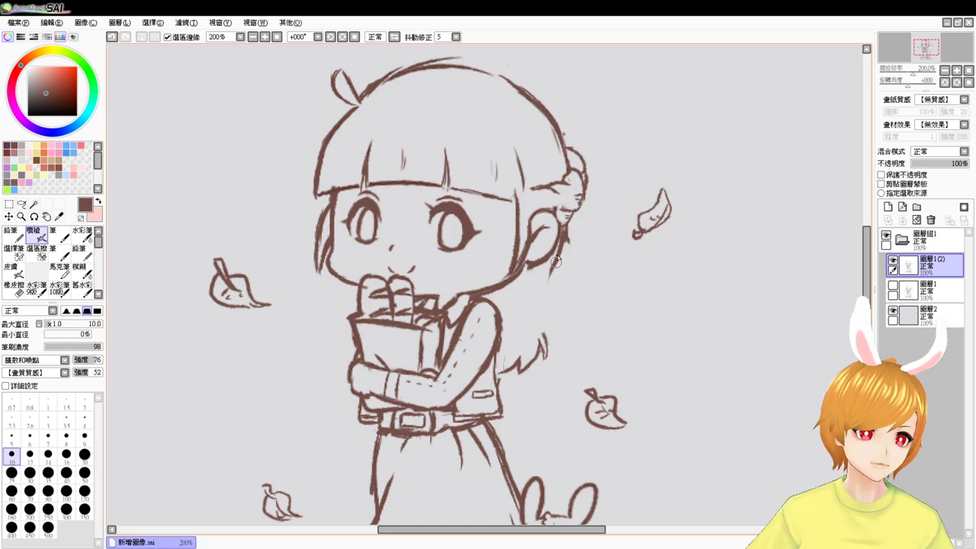
{"action": "mouse_move", "coordinate": [563, 246]}
{"action": "left_mouse_down"}
{"action": "mouse_move", "coordinate": [554, 306]}
{"action": "mouse_move", "coordinate": [549, 280]}
{"action": "mouse_move", "coordinate": [552, 357]}
{"action": "left_mouse_up"}
{"action": "left_click_drag", "start_coordinate": [551, 324], "coordinate": [537, 358]}
{"action": "key", "text": "e"}
{"action": "key", "text": "b"}
{"action": "left_click_drag", "start_coordinate": [551, 320], "coordinate": [526, 367]}
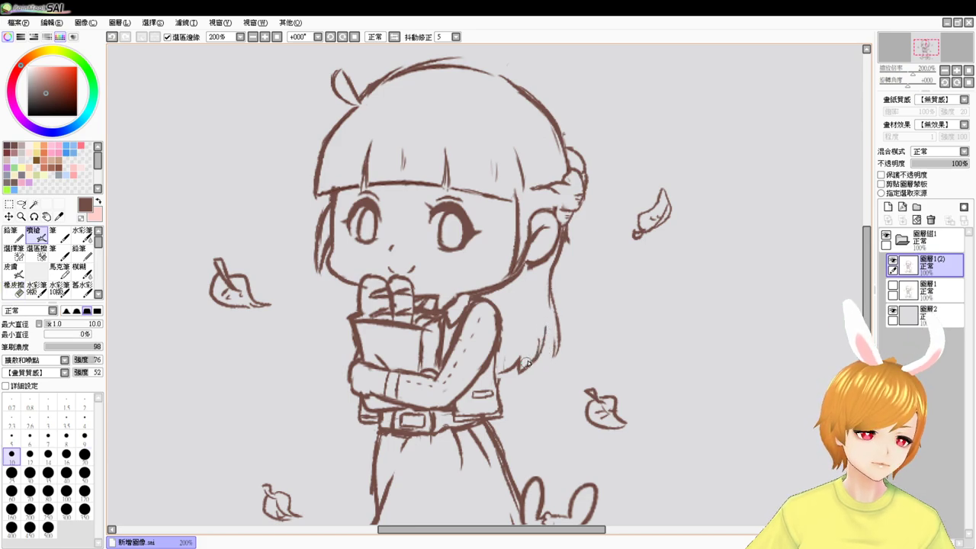
{"action": "left_click_drag", "start_coordinate": [547, 336], "coordinate": [549, 365]}
{"action": "key", "text": "ctrl+z"}
{"action": "key", "text": "ctrl+z"}
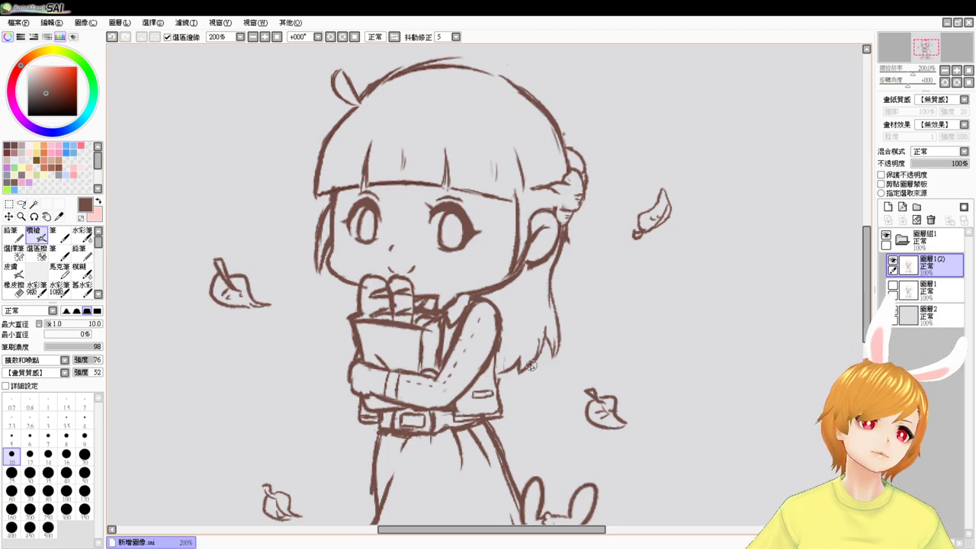
- Draw a lock of hair with jagged ends hanging behind the bread on the far side of the face
{"action": "left_click_drag", "start_coordinate": [352, 286], "coordinate": [343, 377]}
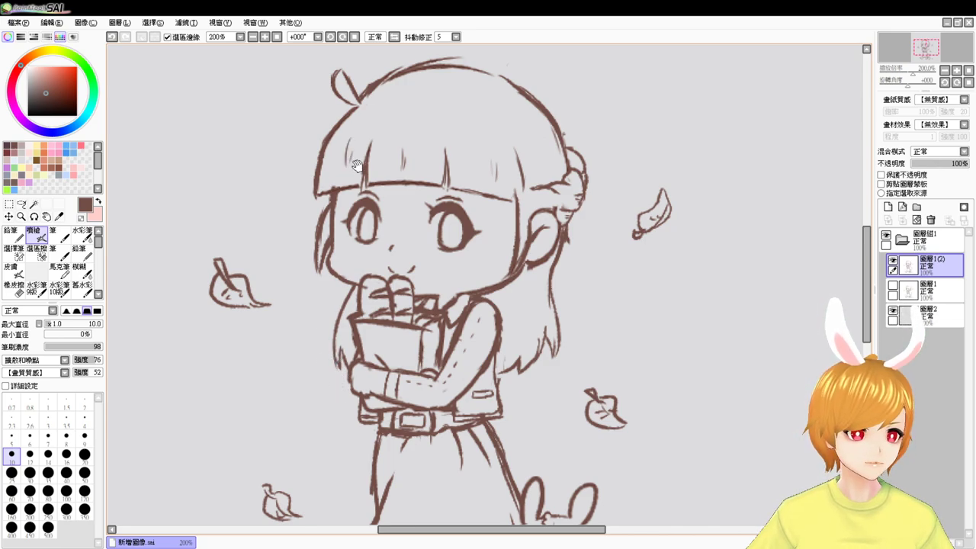
- Draw a short tail with jagged pointed ends hanging from the outer side of the hair tie
{"action": "left_click_drag", "start_coordinate": [587, 198], "coordinate": [546, 256]}
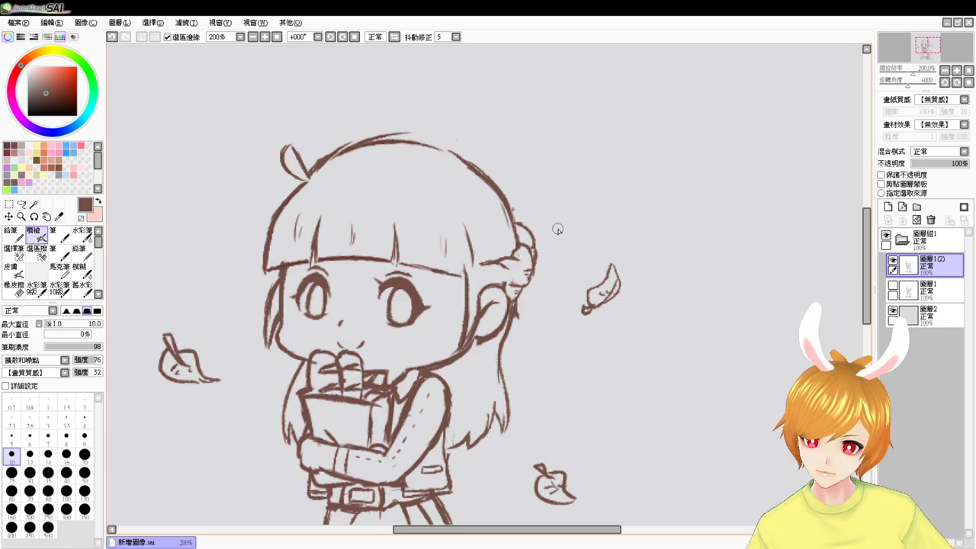
{"action": "key", "text": "alt+Tab"}
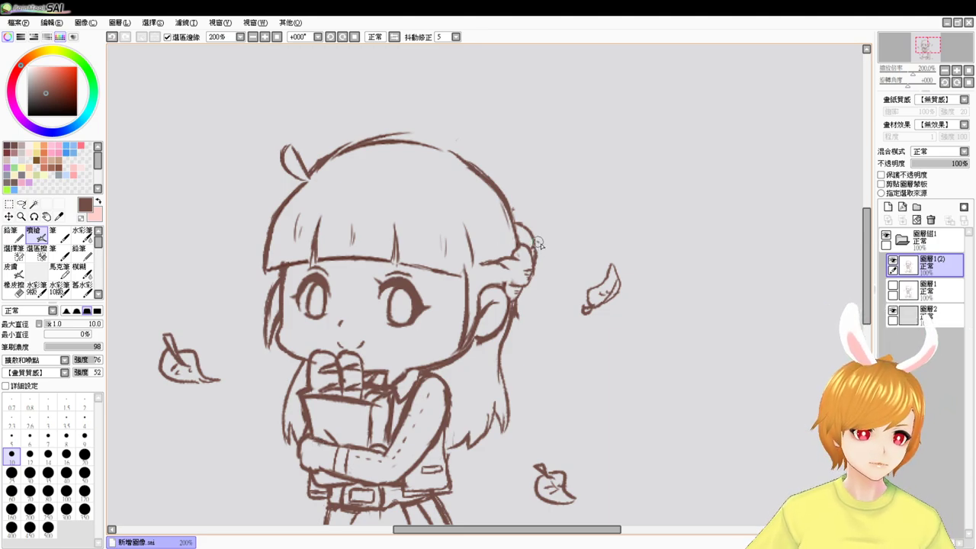
{"action": "mouse_move", "coordinate": [536, 242]}
{"action": "left_mouse_down"}
{"action": "mouse_move", "coordinate": [551, 271]}
{"action": "mouse_move", "coordinate": [545, 305]}
{"action": "left_mouse_up"}
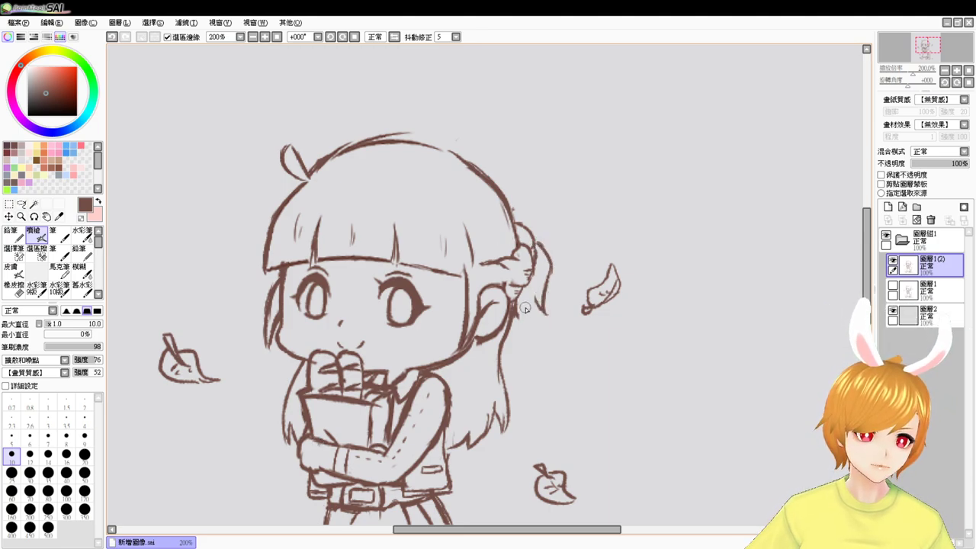
{"action": "key", "text": "ctrl+z"}
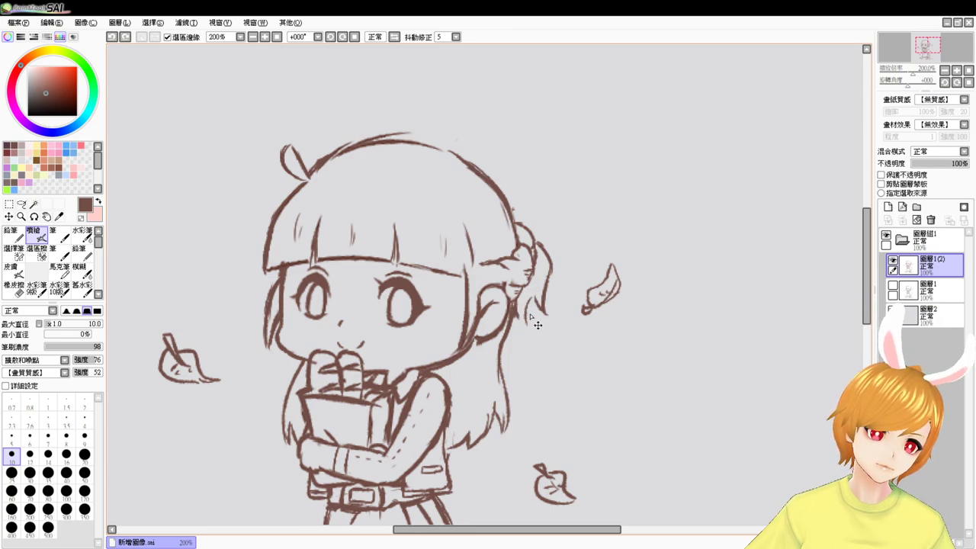
{"action": "left_click_drag", "start_coordinate": [518, 300], "coordinate": [529, 325]}
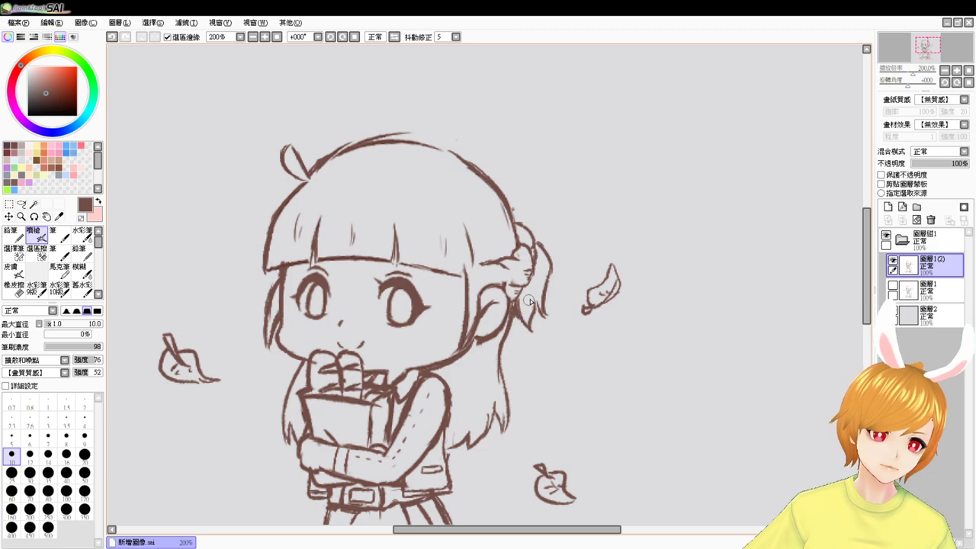
- Compare the redrawn hairstyle on the duplicated layer with the original high ponytail by switching the visibility of both layers
{"action": "left_click", "coordinate": [893, 260]}
{"action": "left_click", "coordinate": [894, 285]}
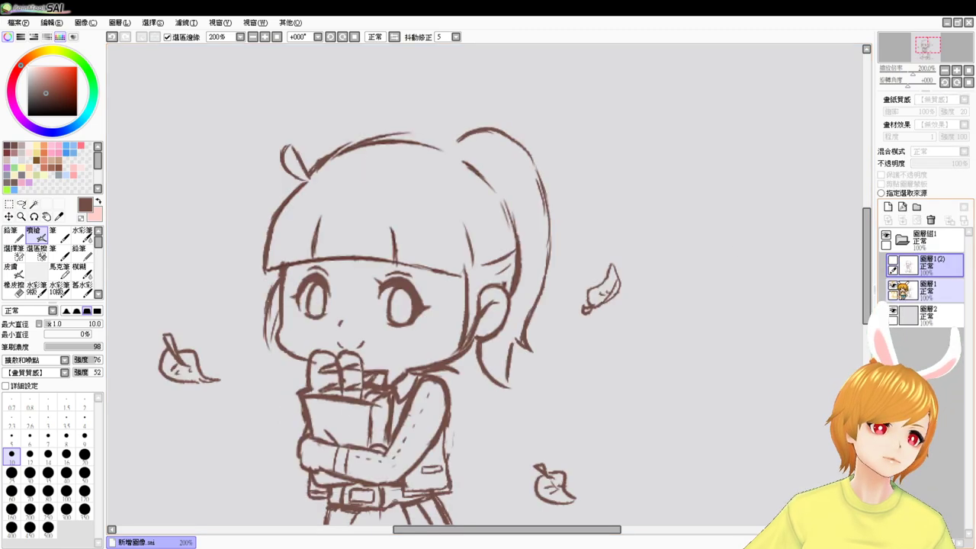
{"action": "left_click", "coordinate": [893, 285]}
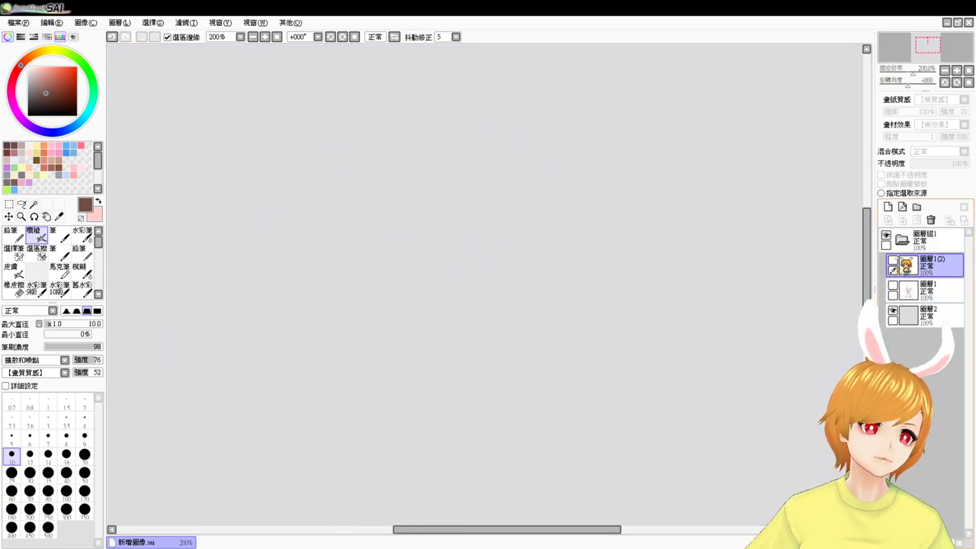
{"action": "left_click", "coordinate": [894, 260]}
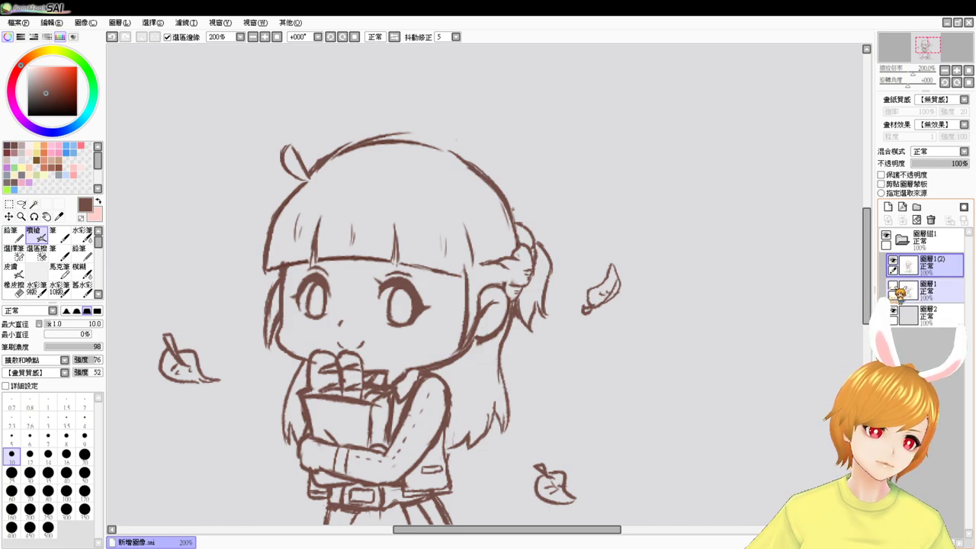
{"action": "left_click", "coordinate": [894, 260]}
{"action": "left_click", "coordinate": [894, 285]}
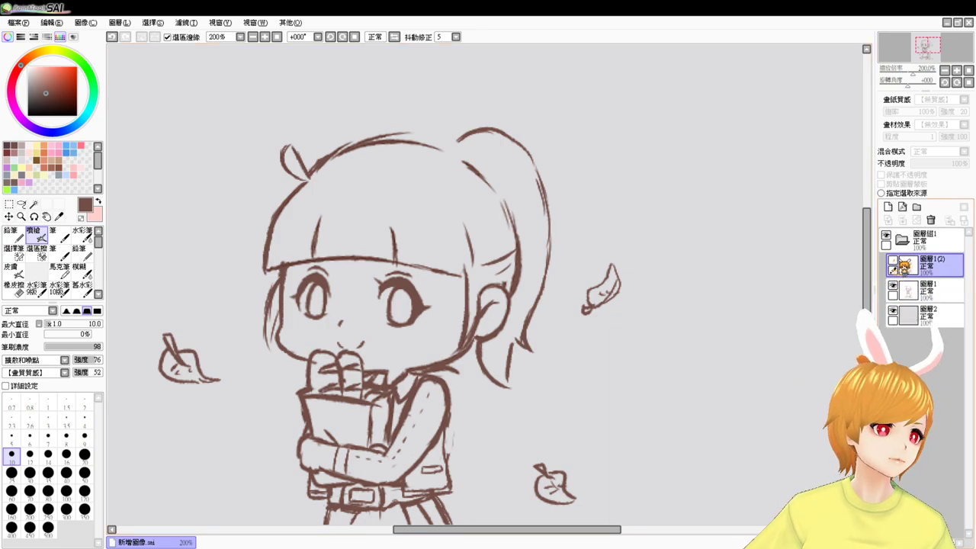
{"action": "left_click", "coordinate": [893, 261]}
{"action": "left_click", "coordinate": [893, 285]}
{"action": "left_click", "coordinate": [893, 286]}
{"action": "left_click", "coordinate": [893, 285]}
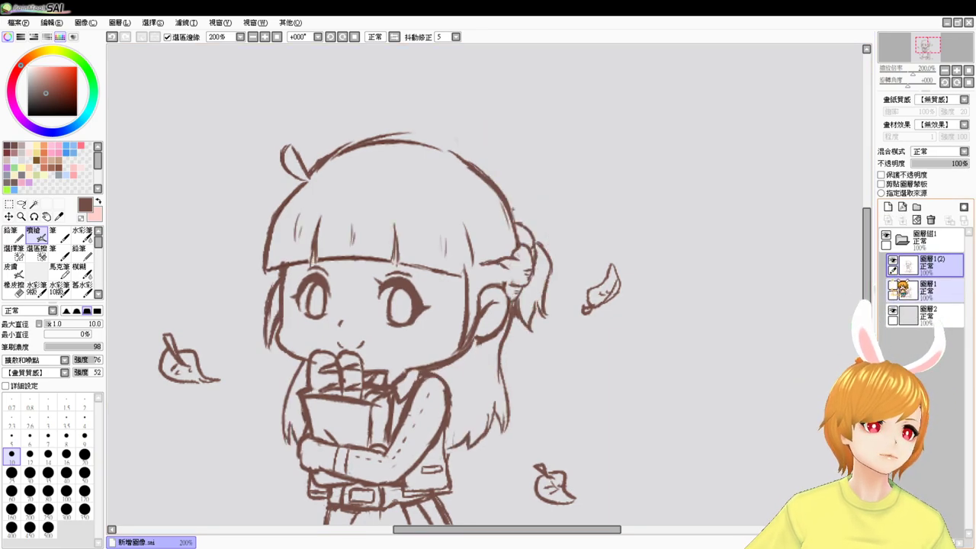
{"action": "left_click", "coordinate": [927, 288]}
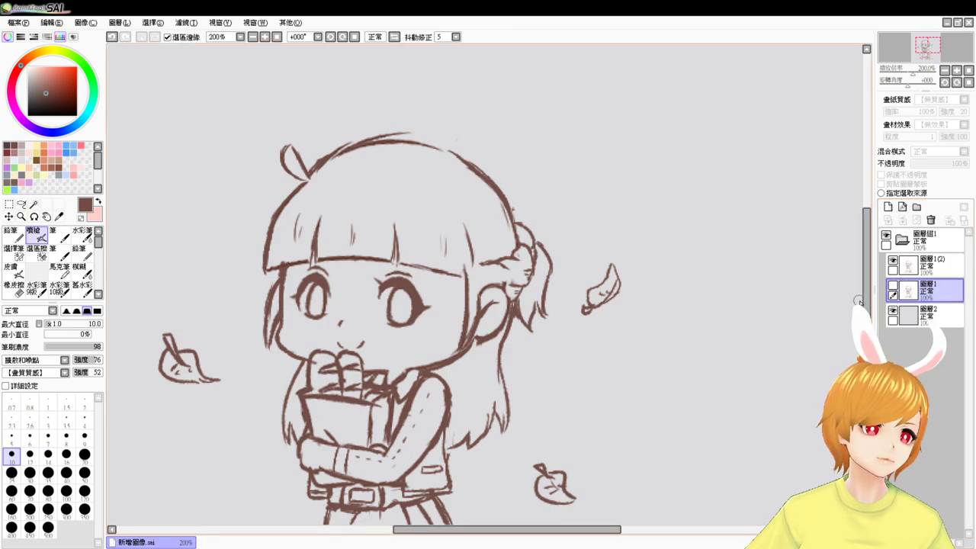
{"action": "scroll", "coordinate": [859, 303], "scroll_direction": "down", "scroll_amount": 3}
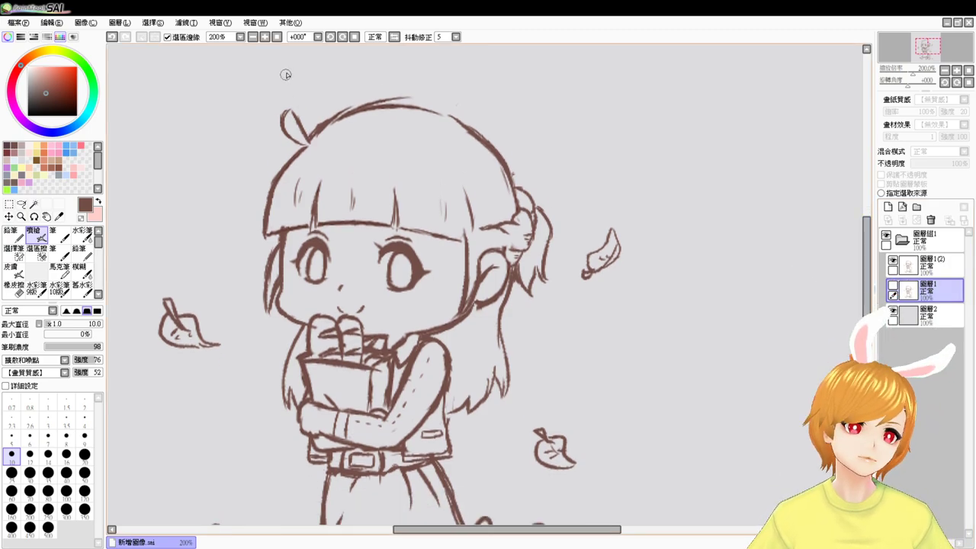
- On the duplicated layer 圖層1(2), erase the doubled line at the top of the head and redraw the crown as one smooth curve
{"action": "left_click", "coordinate": [946, 273]}
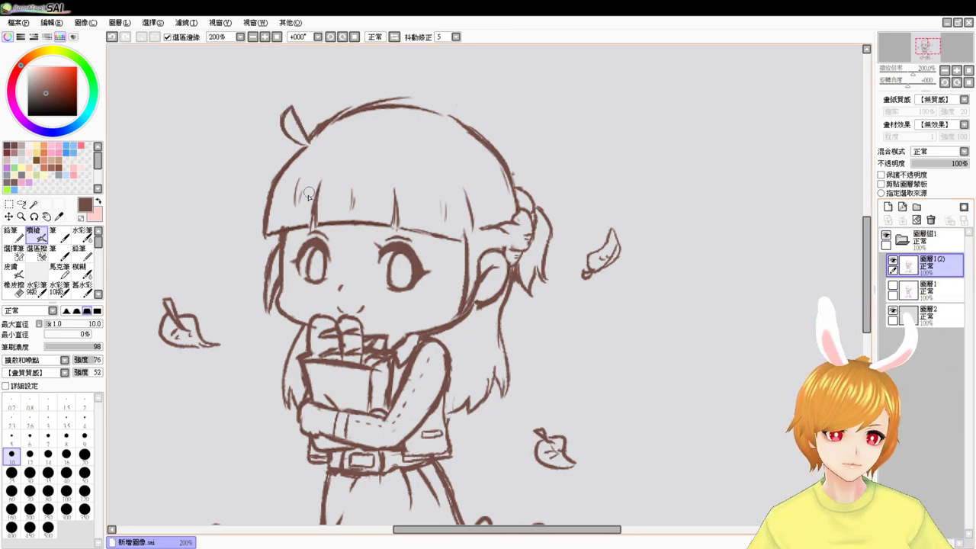
{"action": "mouse_move", "coordinate": [552, 186]}
{"action": "left_mouse_down"}
{"action": "mouse_move", "coordinate": [551, 209]}
{"action": "mouse_move", "coordinate": [518, 220]}
{"action": "left_mouse_up"}
{"action": "key", "text": "e"}
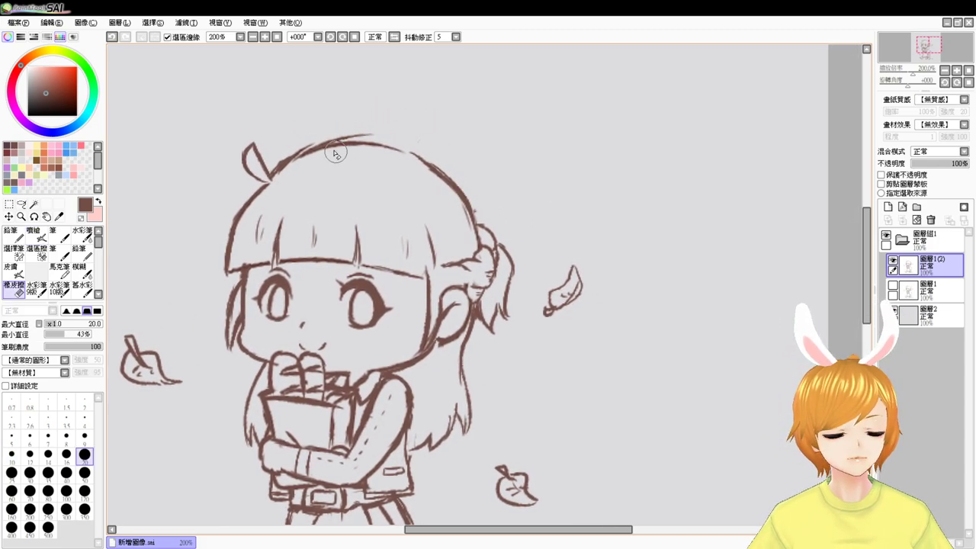
{"action": "left_click_drag", "start_coordinate": [294, 148], "coordinate": [377, 131]}
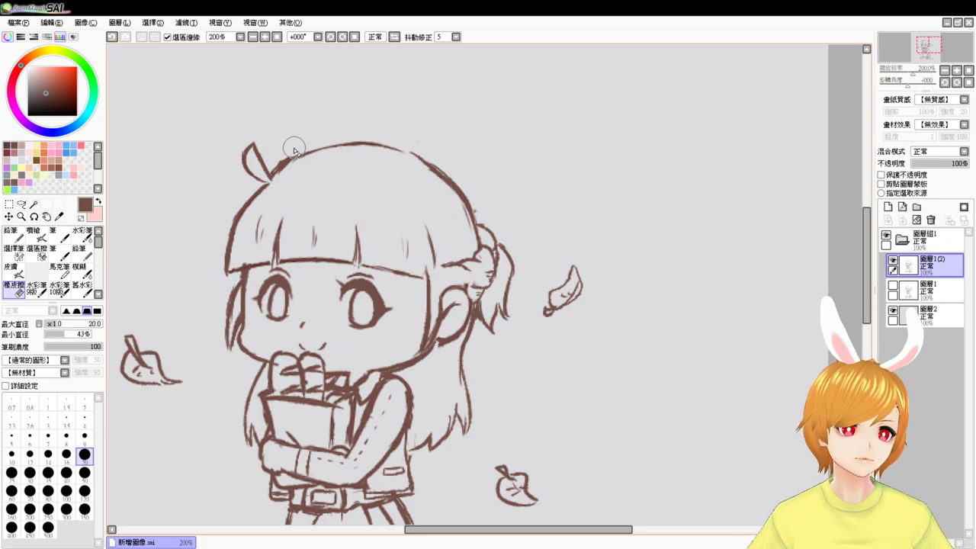
{"action": "key", "text": "b"}
{"action": "mouse_move", "coordinate": [273, 180]}
{"action": "left_mouse_down"}
{"action": "mouse_move", "coordinate": [377, 142]}
{"action": "mouse_move", "coordinate": [380, 154]}
{"action": "mouse_move", "coordinate": [353, 147]}
{"action": "mouse_move", "coordinate": [429, 174]}
{"action": "left_mouse_up"}
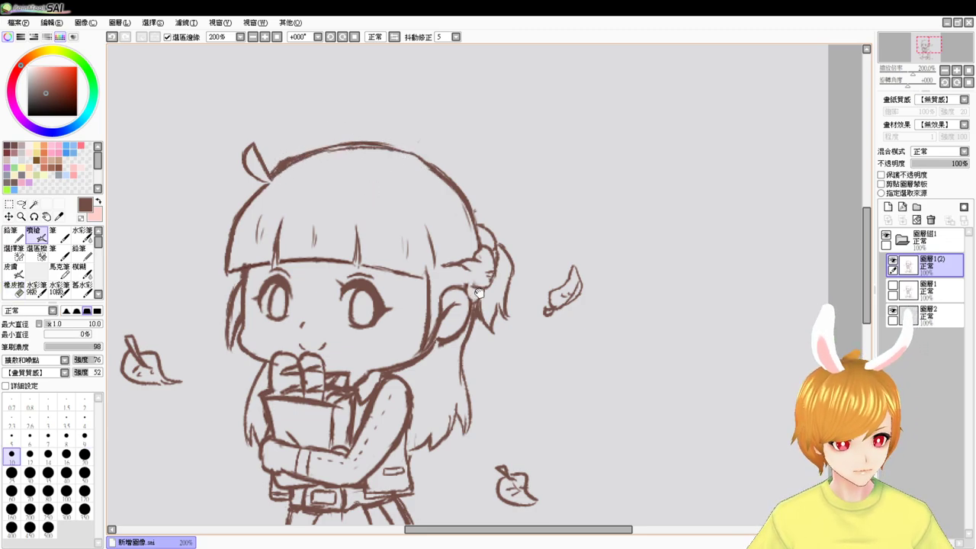
- Erase part of the near cheek and jaw line below the ear and redraw it as a cleaner curve
{"action": "left_click_drag", "start_coordinate": [479, 293], "coordinate": [490, 265]}
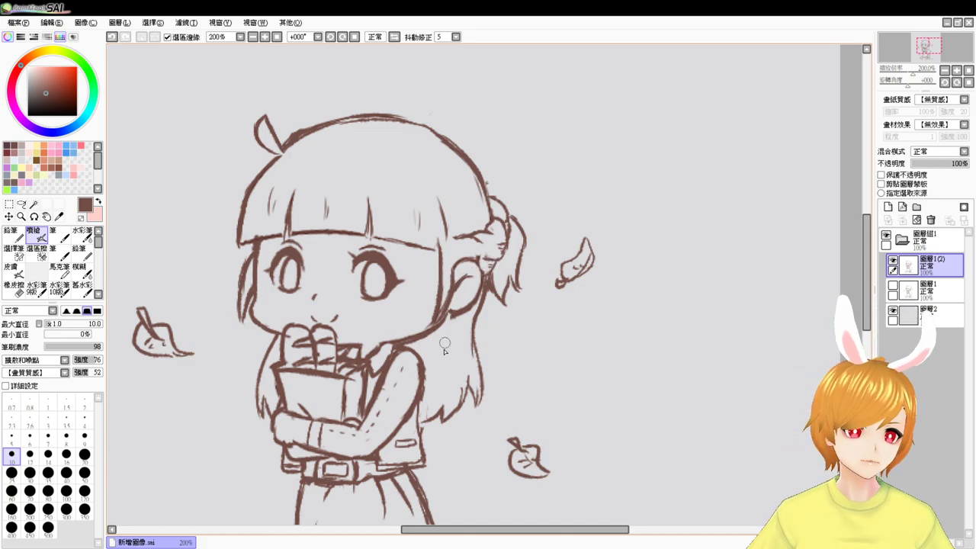
{"action": "key", "text": "e"}
{"action": "left_click_drag", "start_coordinate": [440, 308], "coordinate": [432, 320]}
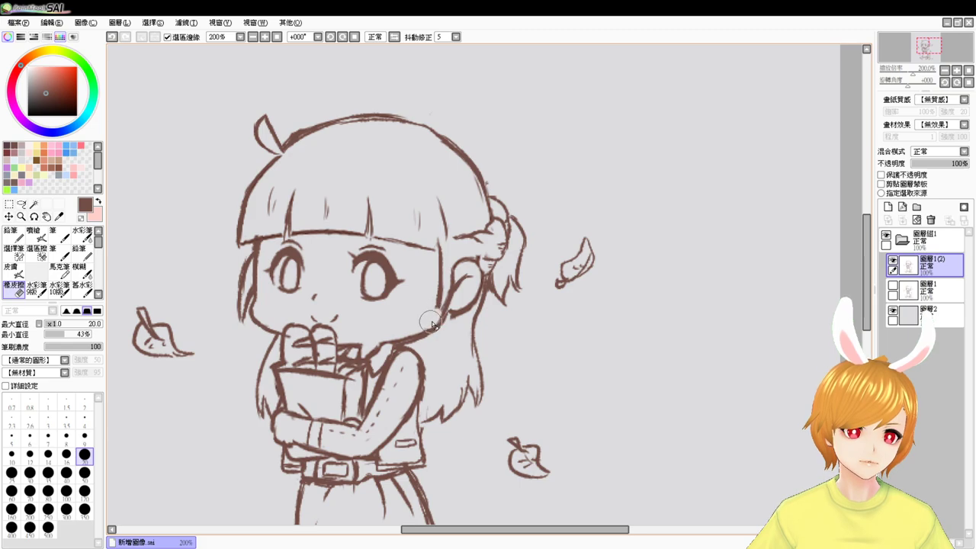
{"action": "key", "text": "b"}
{"action": "left_click_drag", "start_coordinate": [439, 284], "coordinate": [427, 333]}
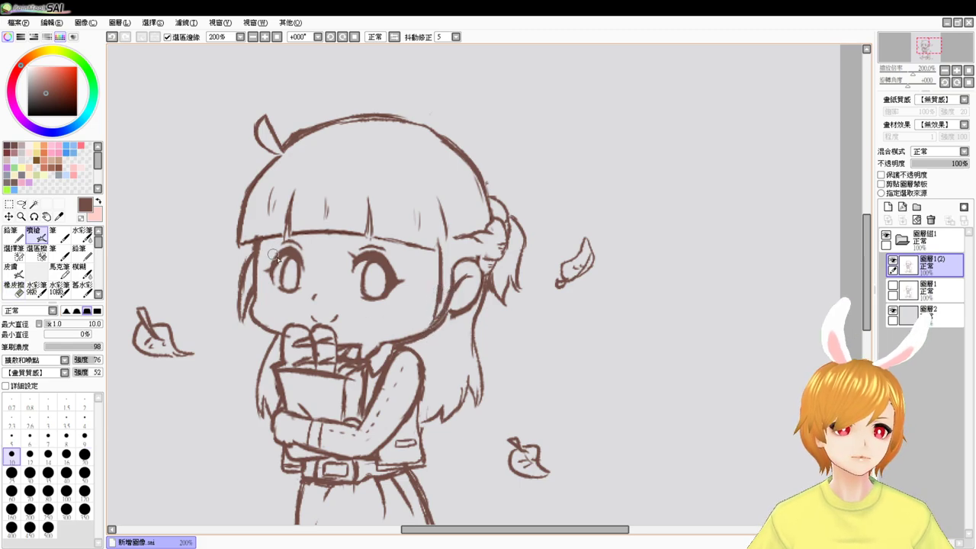
- Draw small curved highlight outlines in the upper part of both irises
{"action": "left_click_drag", "start_coordinate": [285, 264], "coordinate": [296, 264]}
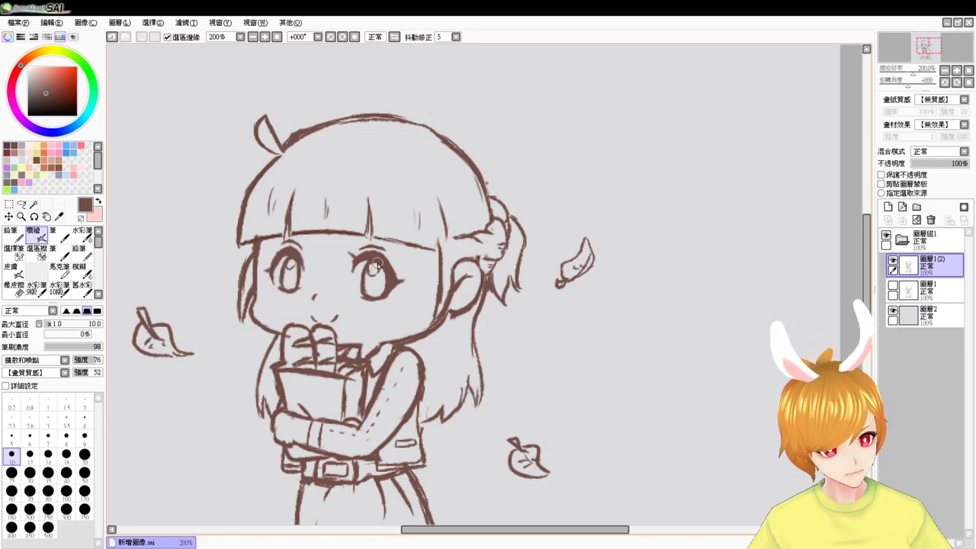
{"action": "key", "text": "ctrl+z"}
{"action": "left_click_drag", "start_coordinate": [373, 272], "coordinate": [378, 265]}
{"action": "scroll", "coordinate": [337, 317], "scroll_direction": "down", "scroll_amount": 3}
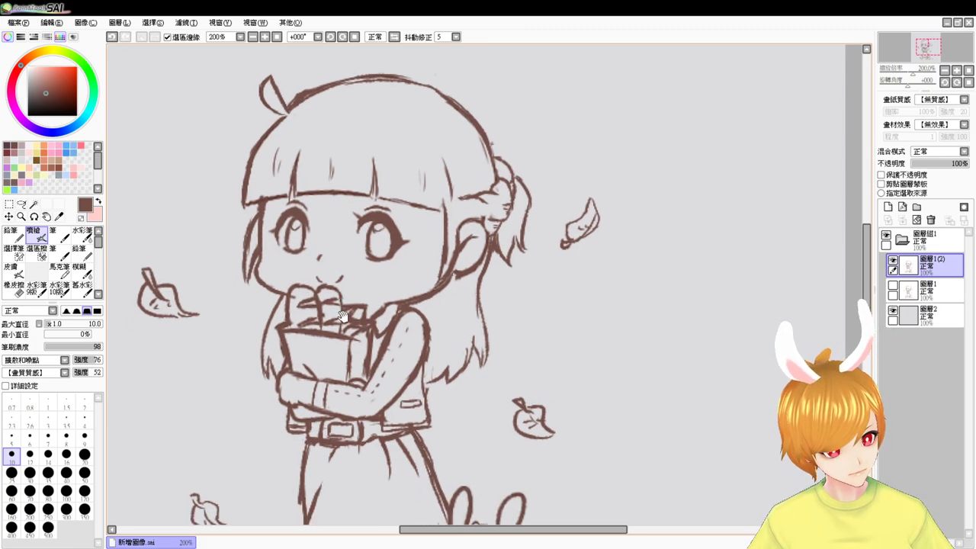
{"action": "scroll", "coordinate": [337, 317], "scroll_direction": "down", "scroll_amount": 5}
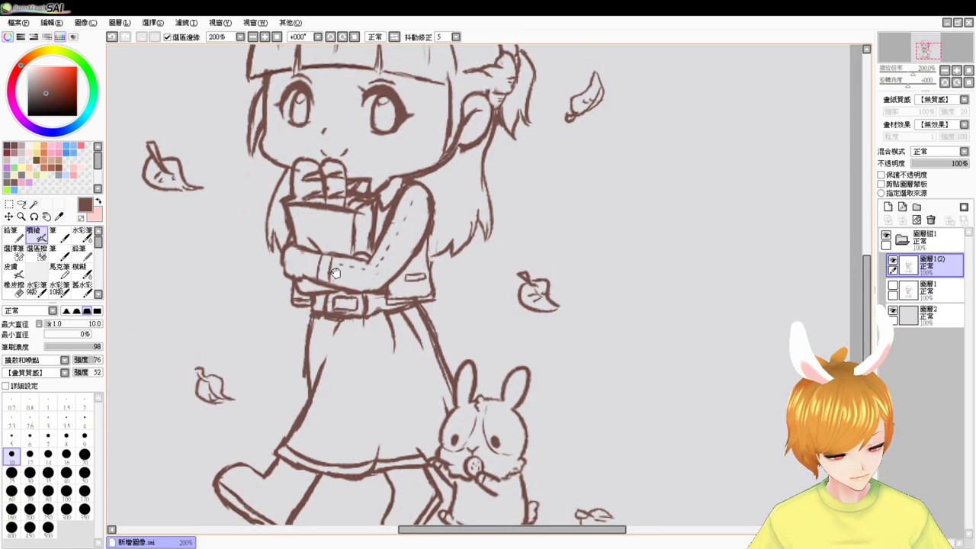
{"action": "left_click_drag", "start_coordinate": [336, 260], "coordinate": [344, 330]}
{"action": "scroll", "coordinate": [344, 331], "scroll_direction": "up", "scroll_amount": 1}
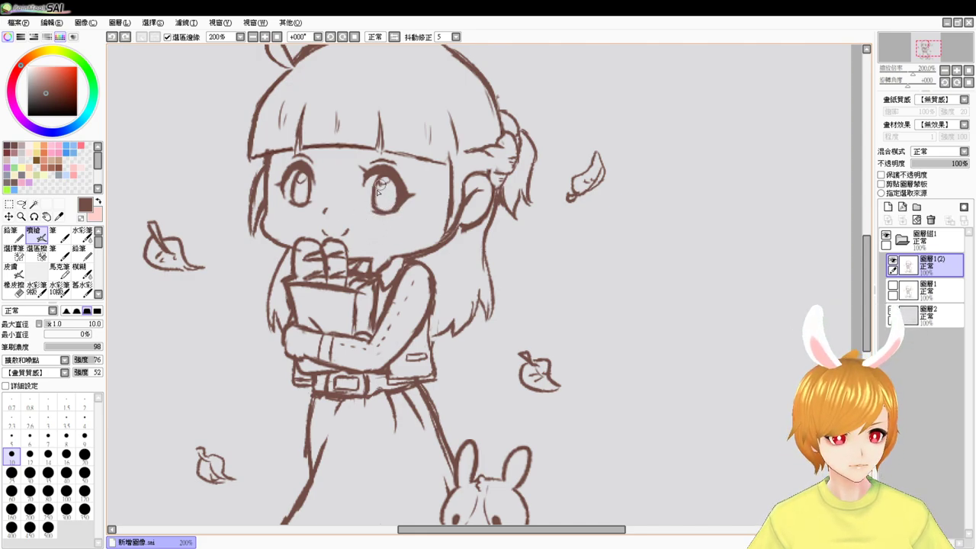
- Hatch both irises with diagonal strokes below the highlights and touch up the near eye's highlight with the eraser
{"action": "left_click_drag", "start_coordinate": [391, 181], "coordinate": [382, 215]}
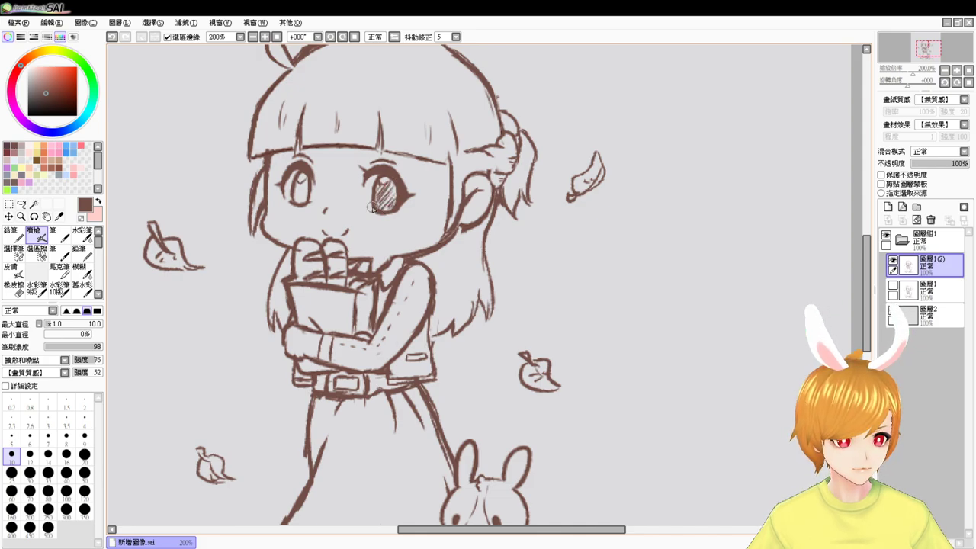
{"action": "mouse_move", "coordinate": [307, 181]}
{"action": "left_mouse_down"}
{"action": "mouse_move", "coordinate": [293, 197]}
{"action": "mouse_move", "coordinate": [303, 203]}
{"action": "left_mouse_up"}
{"action": "mouse_move", "coordinate": [485, 317]}
{"action": "left_mouse_down"}
{"action": "mouse_move", "coordinate": [509, 311]}
{"action": "mouse_move", "coordinate": [512, 338]}
{"action": "left_mouse_up"}
{"action": "key", "text": "e"}
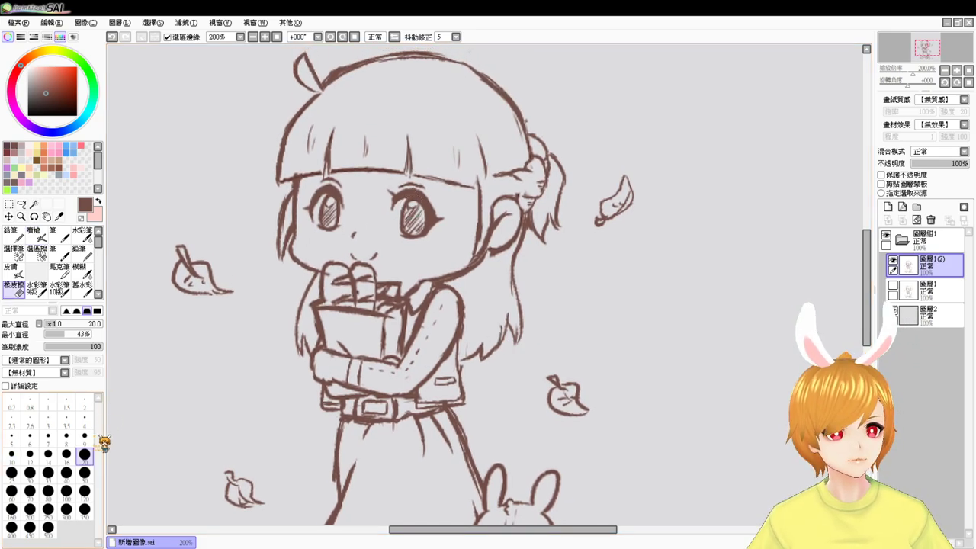
{"action": "left_click_drag", "start_coordinate": [414, 202], "coordinate": [412, 210]}
{"action": "key", "text": "b"}
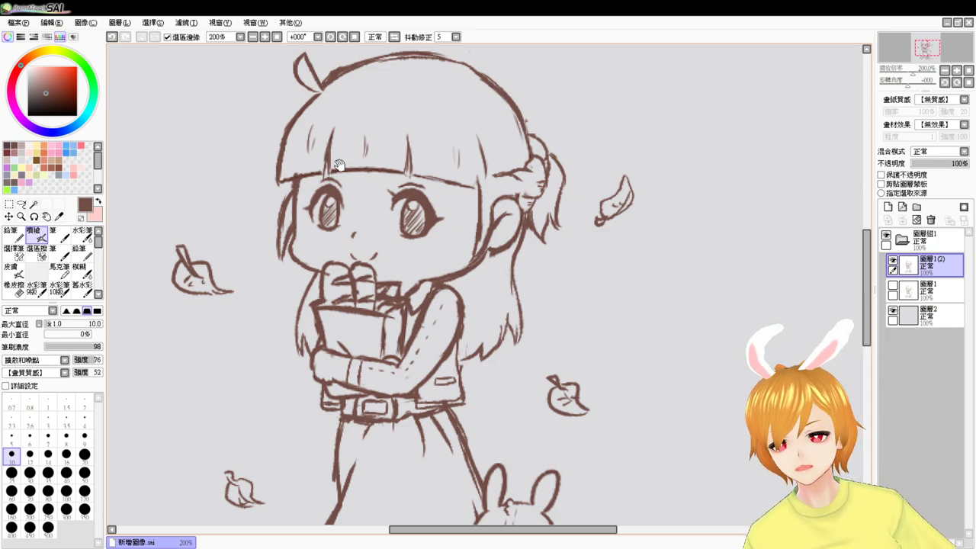
- Clean up the crown outline beside the hair sprout with a size 9 eraser and touch up the eye hatching
{"action": "scroll", "coordinate": [337, 164], "scroll_direction": "up", "scroll_amount": 3}
{"action": "key", "text": "e"}
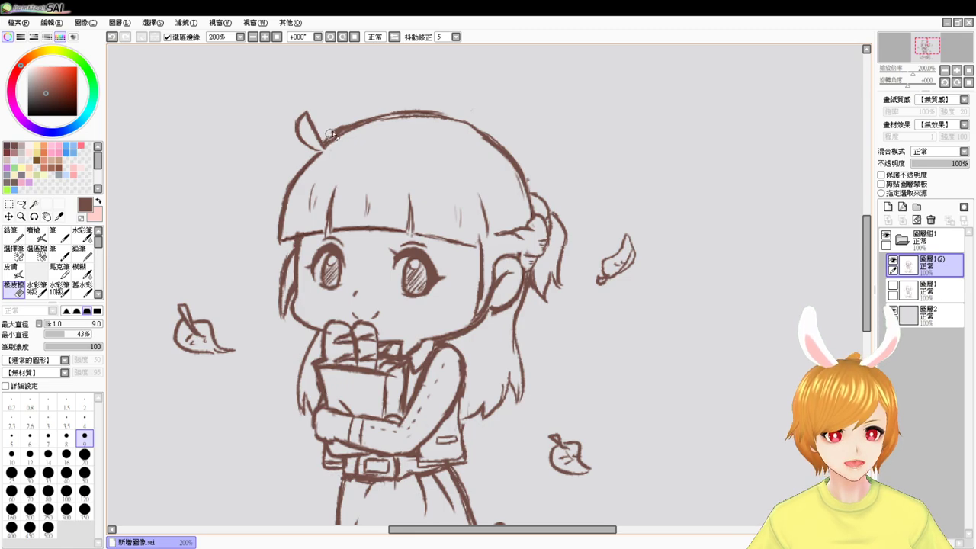
{"action": "key", "text": "e"}
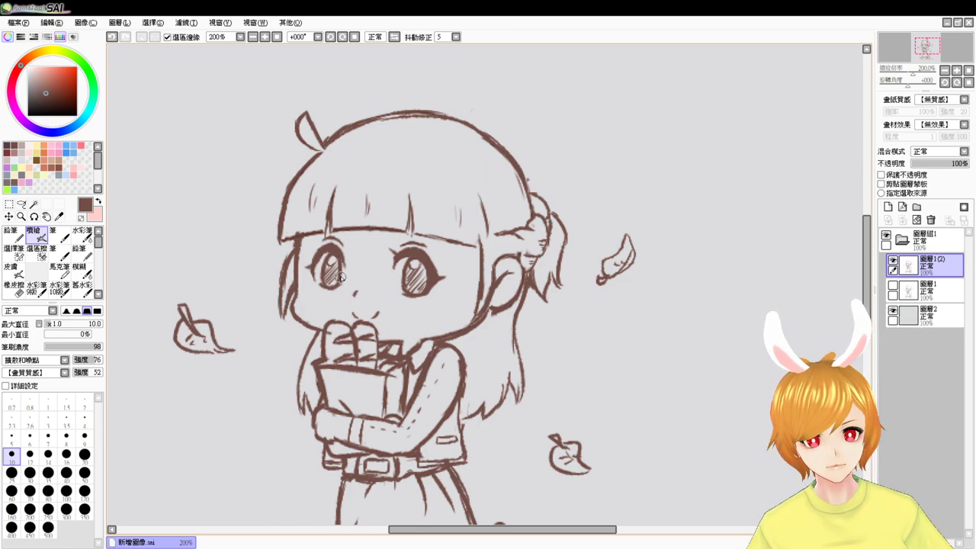
{"action": "left_click_drag", "start_coordinate": [344, 309], "coordinate": [341, 319]}
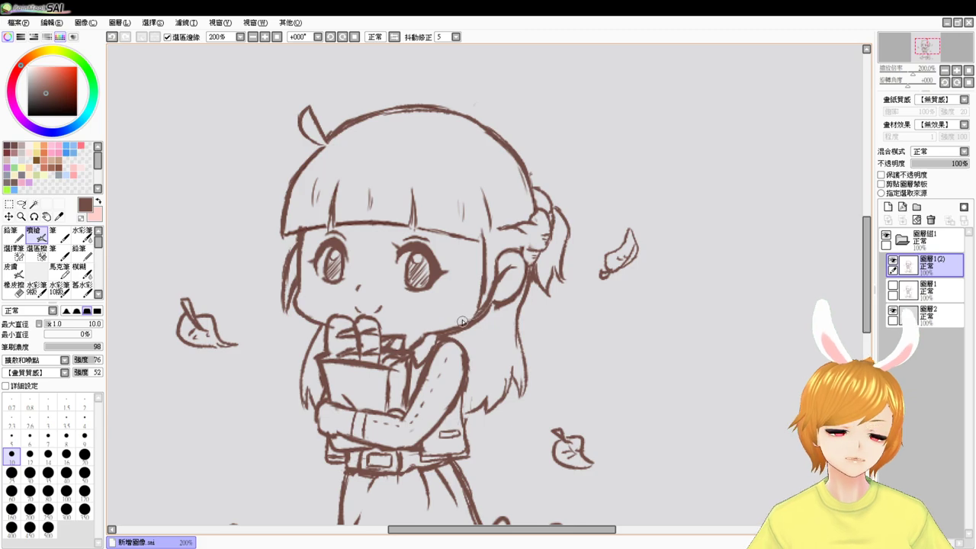
- Lasso the ear and the near cheek line, and shift them slightly inward toward the eye
{"action": "left_click", "coordinate": [22, 205]}
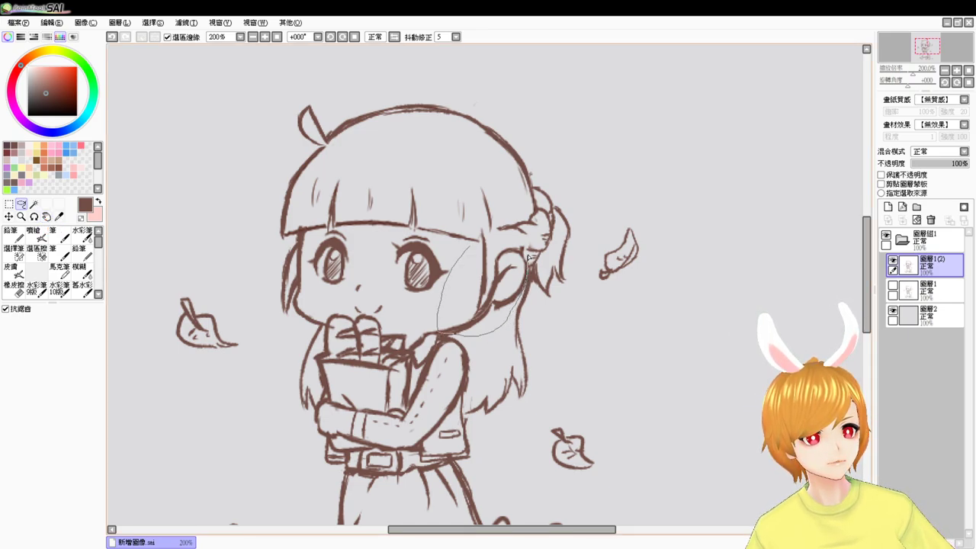
{"action": "left_click_drag", "start_coordinate": [471, 249], "coordinate": [471, 248]}
{"action": "key", "text": "ctrl+t"}
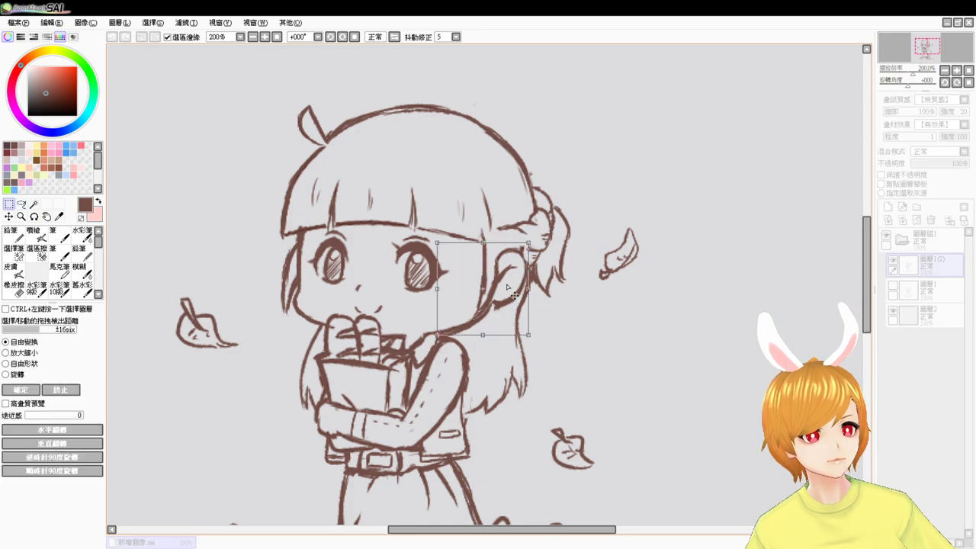
{"action": "left_click_drag", "start_coordinate": [474, 323], "coordinate": [473, 316]}
{"action": "key", "text": "Down"}
{"action": "key", "text": "Left"}
{"action": "key", "text": "Left"}
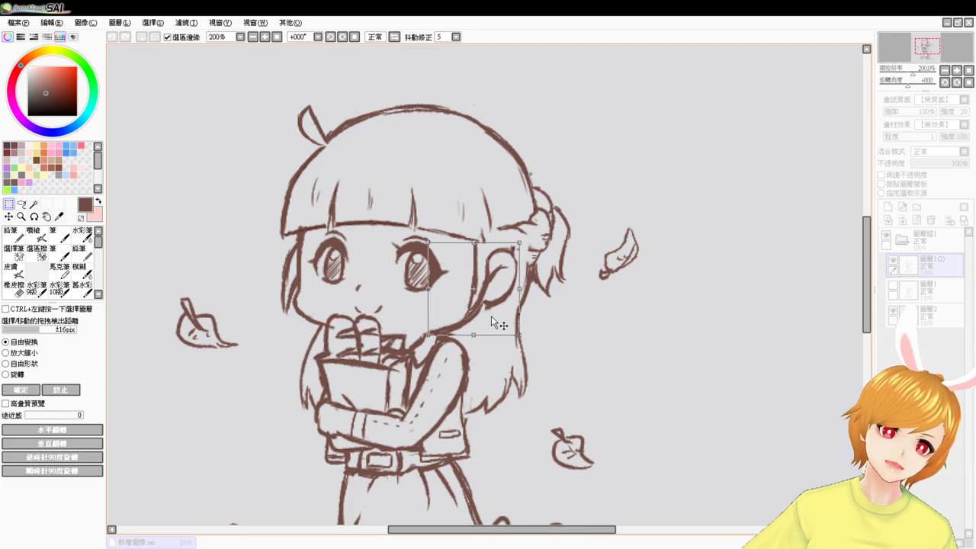
{"action": "key", "text": "Return"}
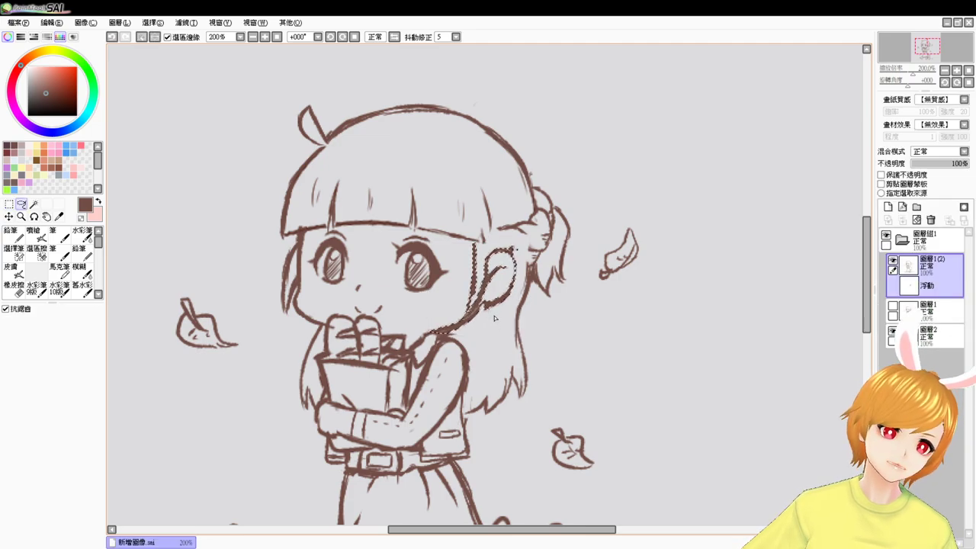
- Try a further small shift of the selected ear and cheek line, and undo it
{"action": "key", "text": "ctrl+t"}
{"action": "left_click_drag", "start_coordinate": [489, 313], "coordinate": [491, 314]}
{"action": "key", "text": "Return"}
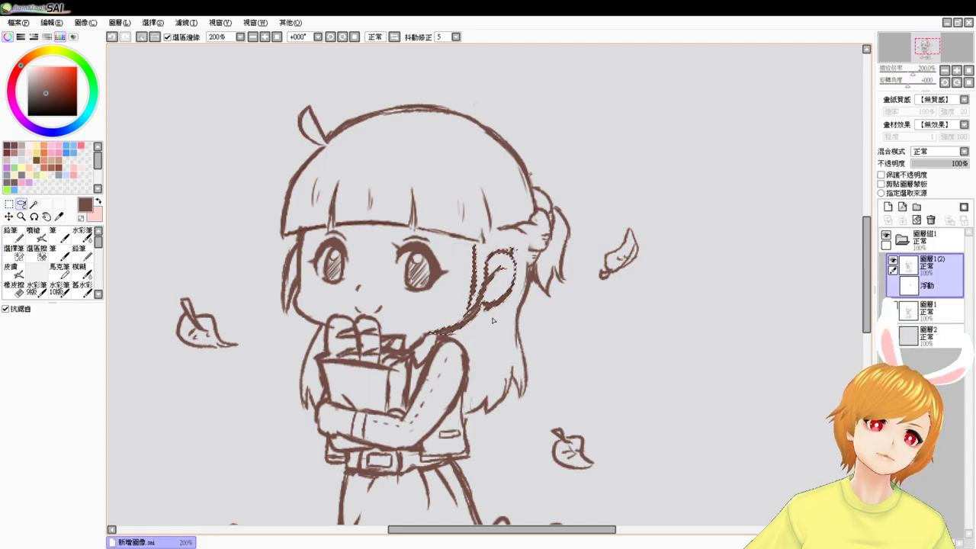
{"action": "key", "text": "ctrl+z"}
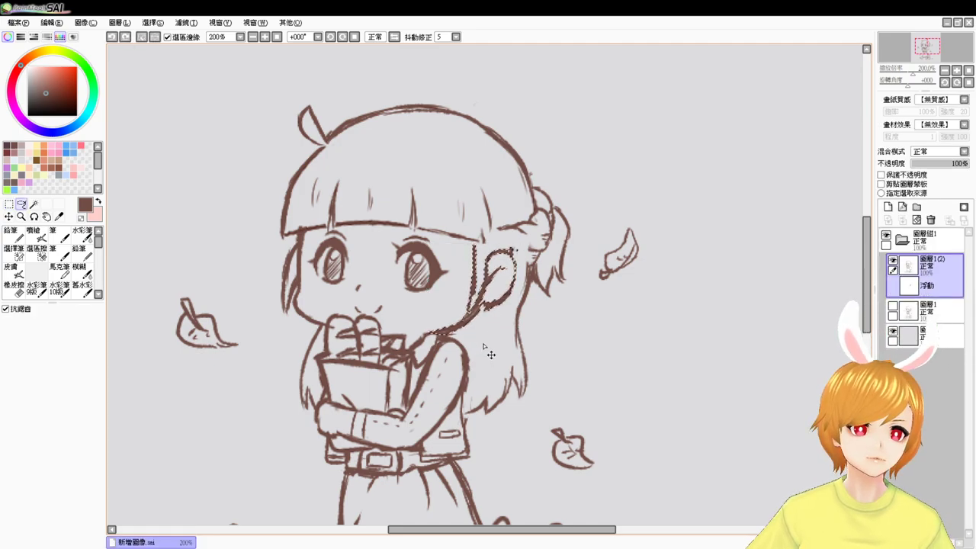
- Redo the shift of the ear and cheek line, drop the selection, and tidy the strokes between the bangs and hair bun
{"action": "key", "text": "ctrl+y"}
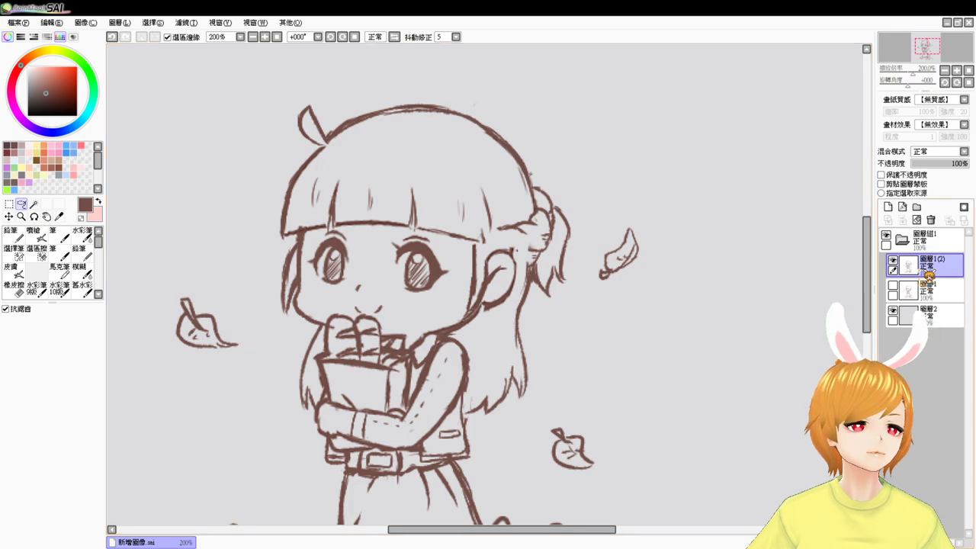
{"action": "left_click", "coordinate": [42, 239]}
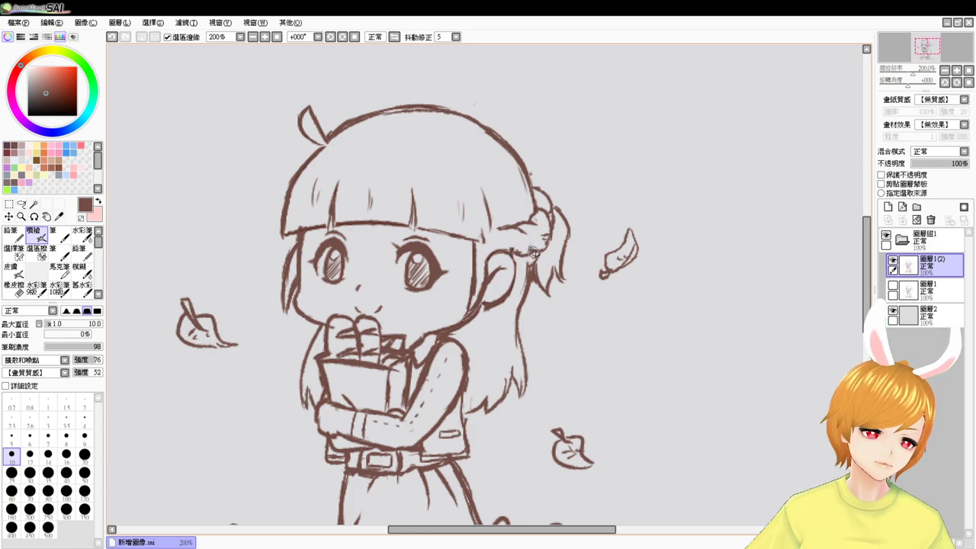
{"action": "key", "text": "e"}
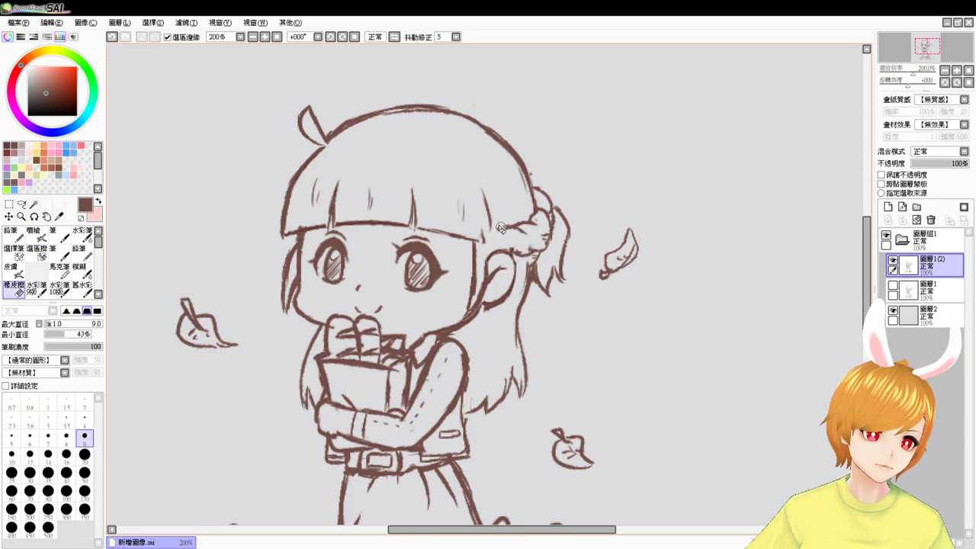
{"action": "key", "text": "e"}
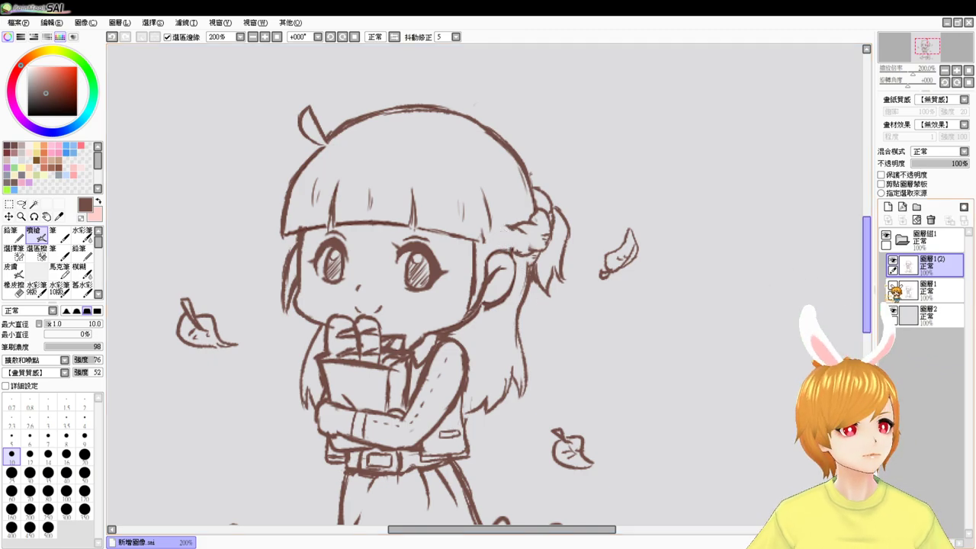
- Compare the revised head with the original sketch by alternating the visibility of 圖層1(2) and 圖層1, ending with the revised layer shown
{"action": "left_click", "coordinate": [892, 260]}
{"action": "left_click", "coordinate": [893, 285]}
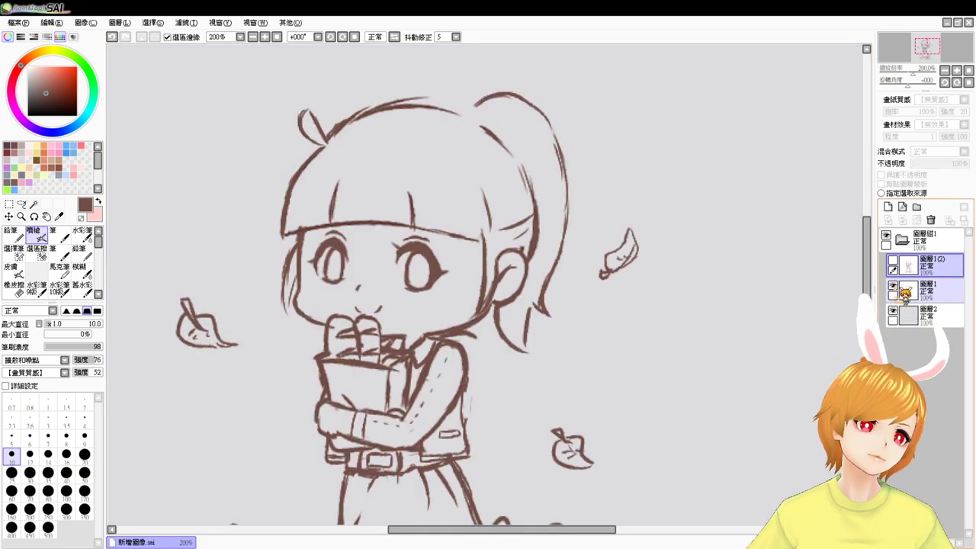
{"action": "left_click", "coordinate": [905, 292]}
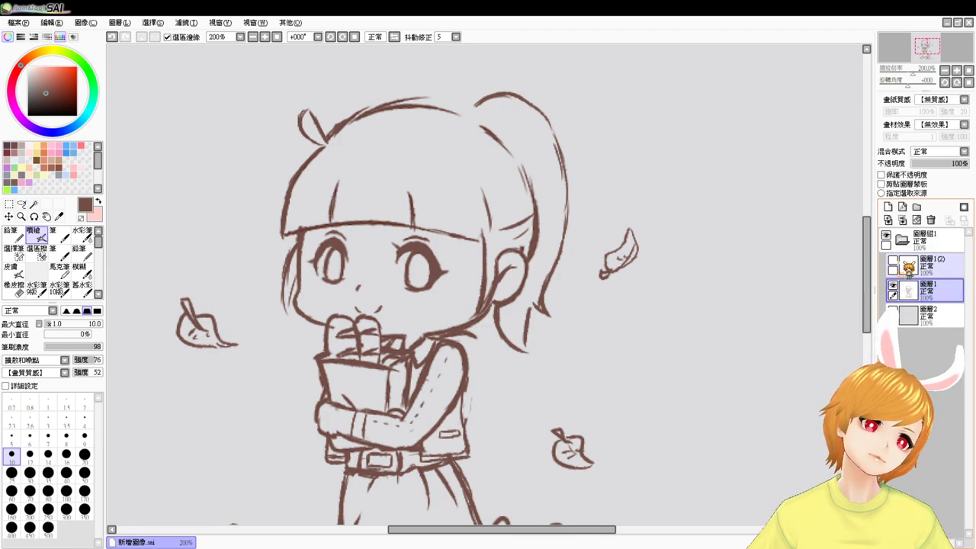
{"action": "left_click", "coordinate": [893, 260]}
{"action": "left_click", "coordinate": [892, 260]}
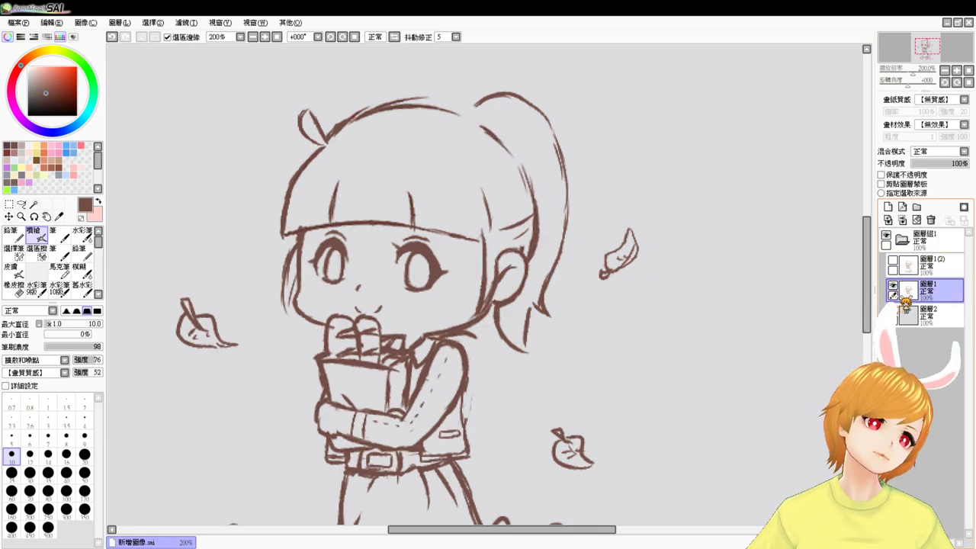
{"action": "left_click", "coordinate": [892, 285]}
{"action": "left_click", "coordinate": [893, 260]}
{"action": "left_click_drag", "start_coordinate": [786, 335], "coordinate": [783, 296]}
- Clean up the near jaw and cheek line below the ear on 圖層1(2) with the size 9 eraser
{"action": "key", "text": "e"}
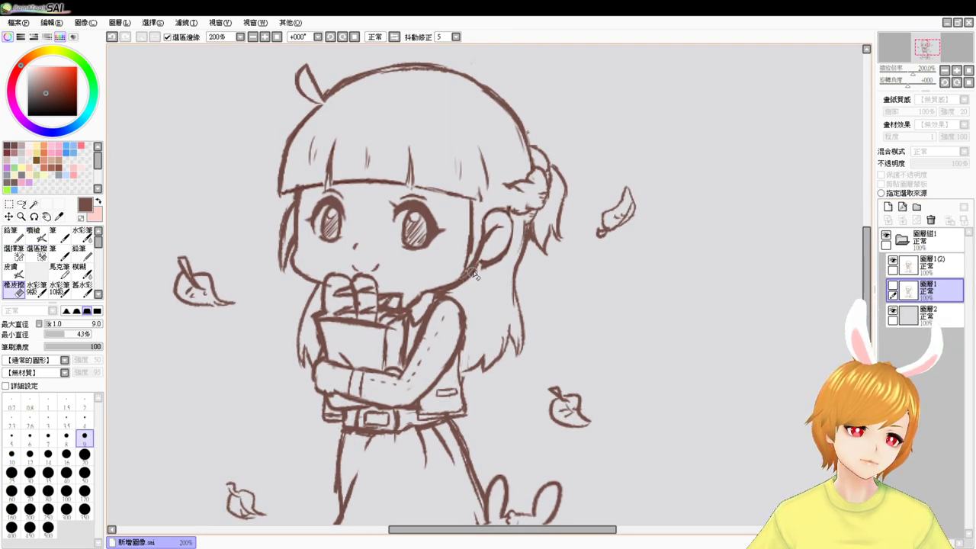
{"action": "left_click", "coordinate": [926, 263]}
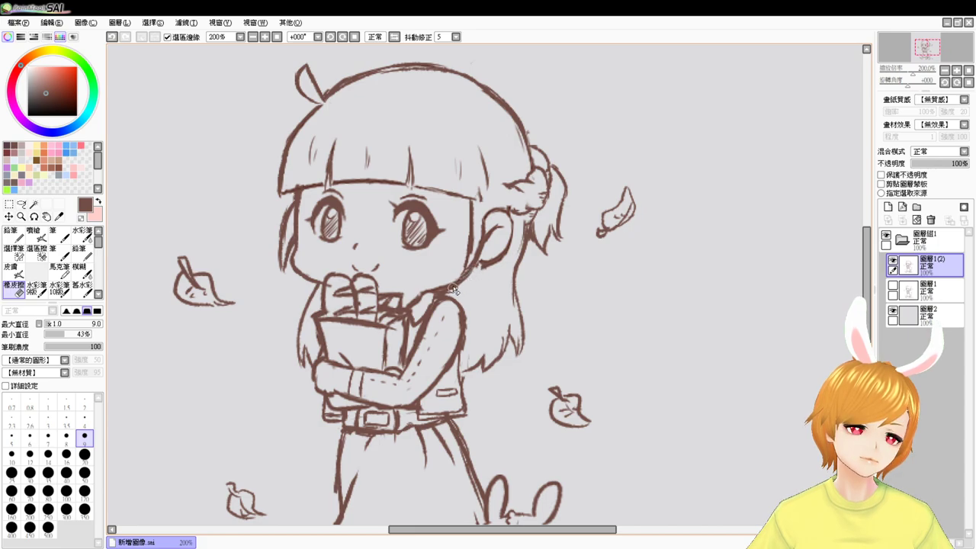
{"action": "key", "text": "v"}
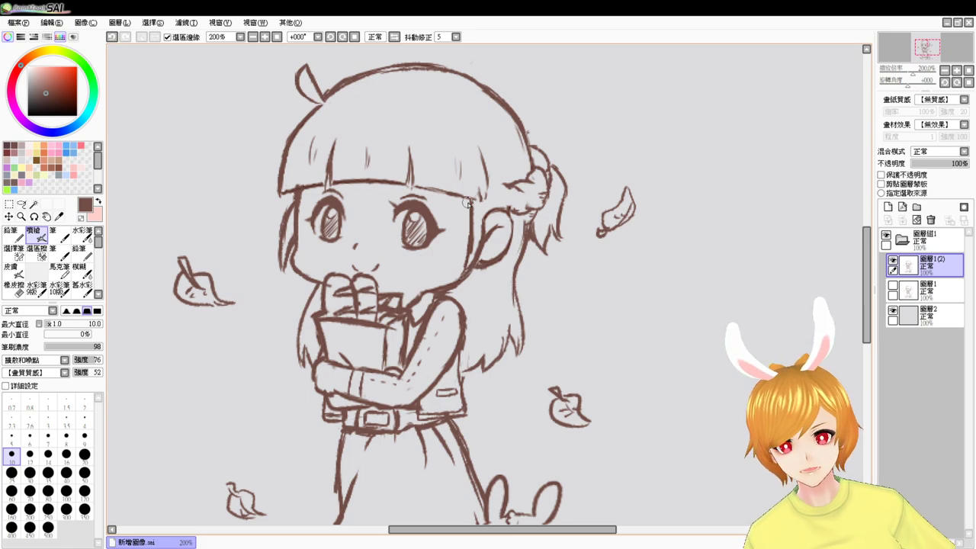
- Examine the girl's body, skirt and the rabbit up close, check the whole canvas at 100%, and return to the head
{"action": "left_click_drag", "start_coordinate": [417, 373], "coordinate": [437, 319]}
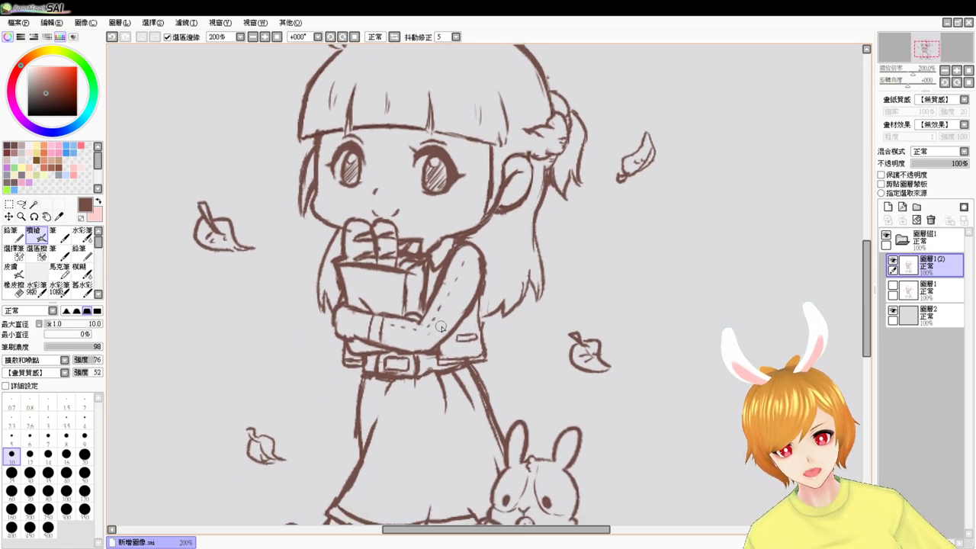
{"action": "left_click_drag", "start_coordinate": [430, 356], "coordinate": [437, 334]}
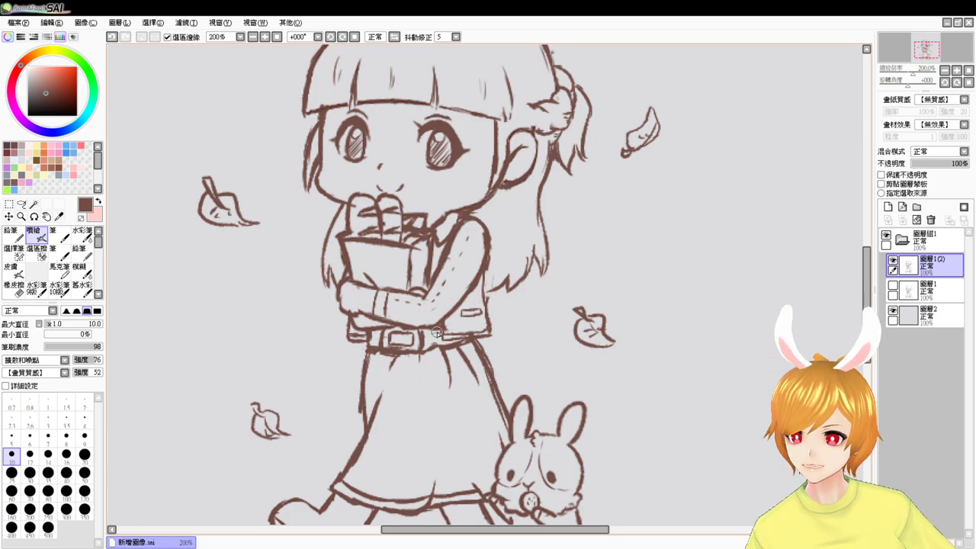
{"action": "mouse_move", "coordinate": [432, 365]}
{"action": "left_mouse_down"}
{"action": "mouse_move", "coordinate": [438, 311]}
{"action": "mouse_move", "coordinate": [441, 321]}
{"action": "left_mouse_up"}
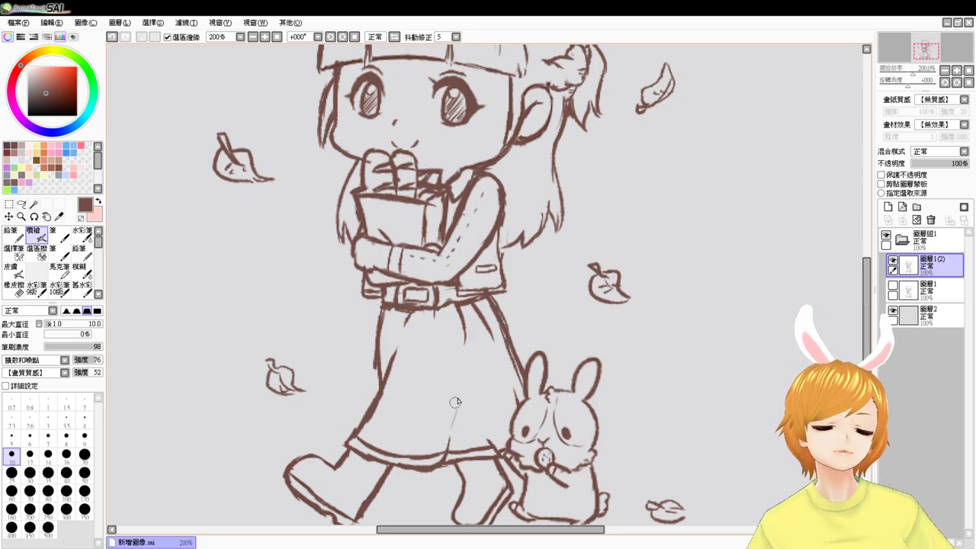
{"action": "left_click", "coordinate": [278, 37]}
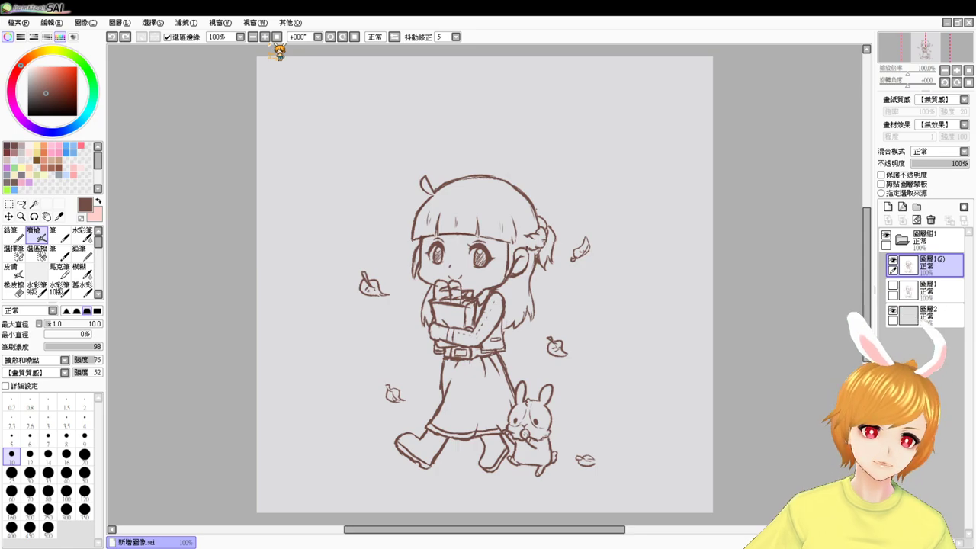
{"action": "left_click", "coordinate": [266, 39]}
{"action": "scroll", "coordinate": [279, 51], "scroll_direction": "up", "scroll_amount": 1}
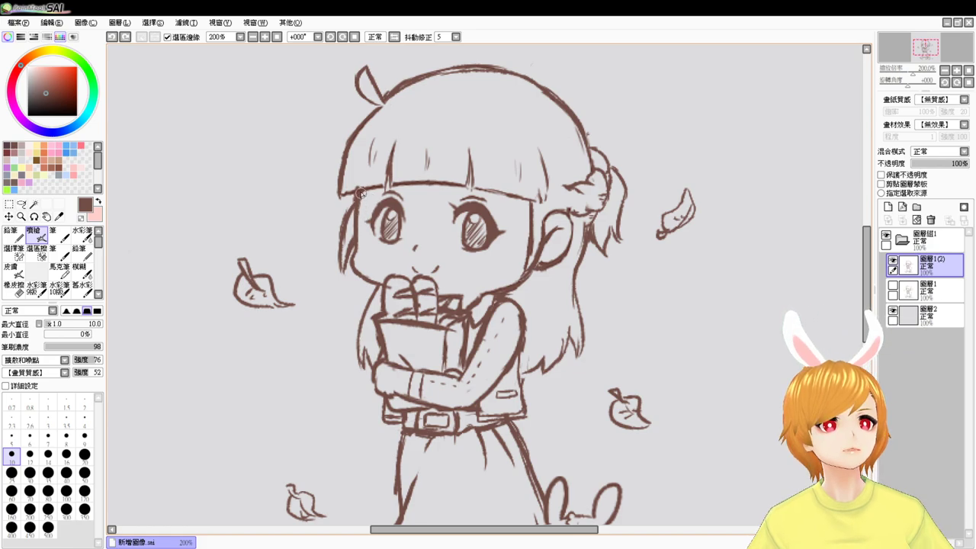
{"action": "left_click_drag", "start_coordinate": [360, 195], "coordinate": [380, 281]}
{"action": "key", "text": "ctrl+z"}
{"action": "key", "text": "ctrl+z"}
{"action": "key", "text": "ctrl+z"}
{"action": "key", "text": "ctrl+z"}
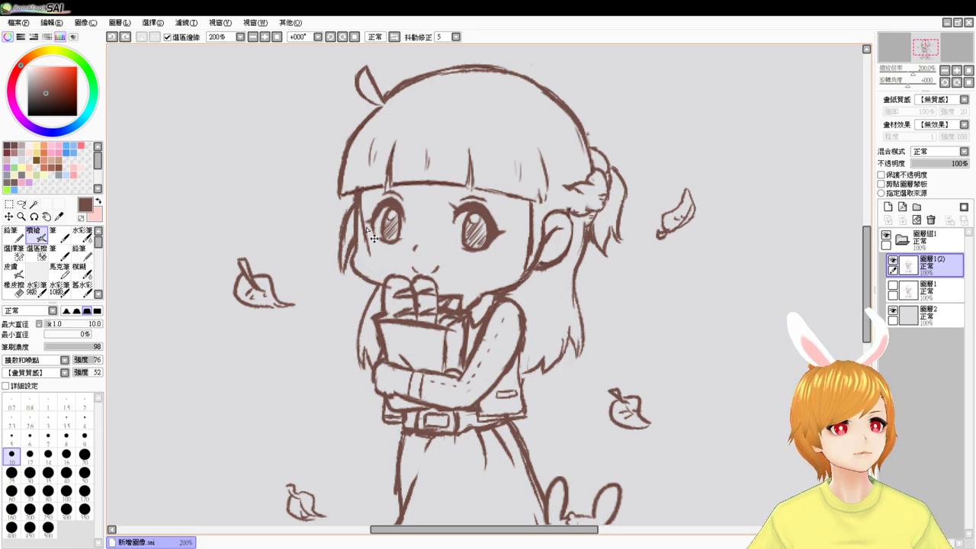
- Redraw the far cheek line from the bangs down to the bread, and erase the old side lock and cheek line outside it
{"action": "left_click_drag", "start_coordinate": [357, 197], "coordinate": [379, 282]}
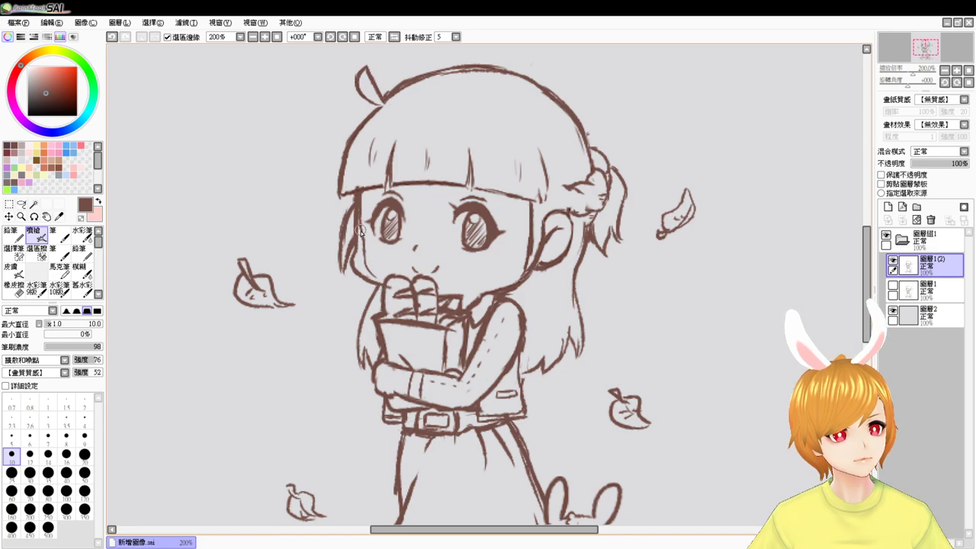
{"action": "key", "text": "e"}
{"action": "mouse_move", "coordinate": [351, 196]}
{"action": "left_mouse_down"}
{"action": "mouse_move", "coordinate": [342, 260]}
{"action": "mouse_move", "coordinate": [355, 261]}
{"action": "left_mouse_up"}
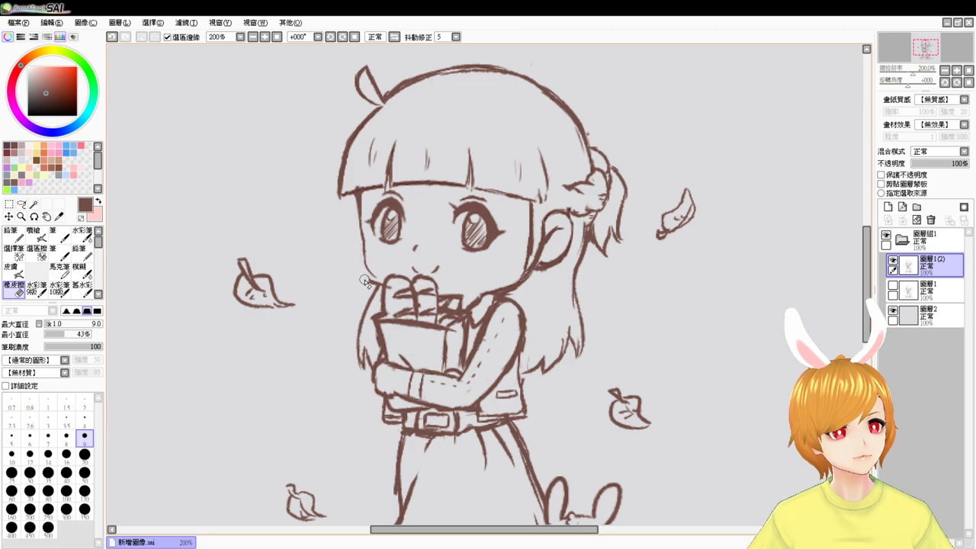
{"action": "key", "text": "e"}
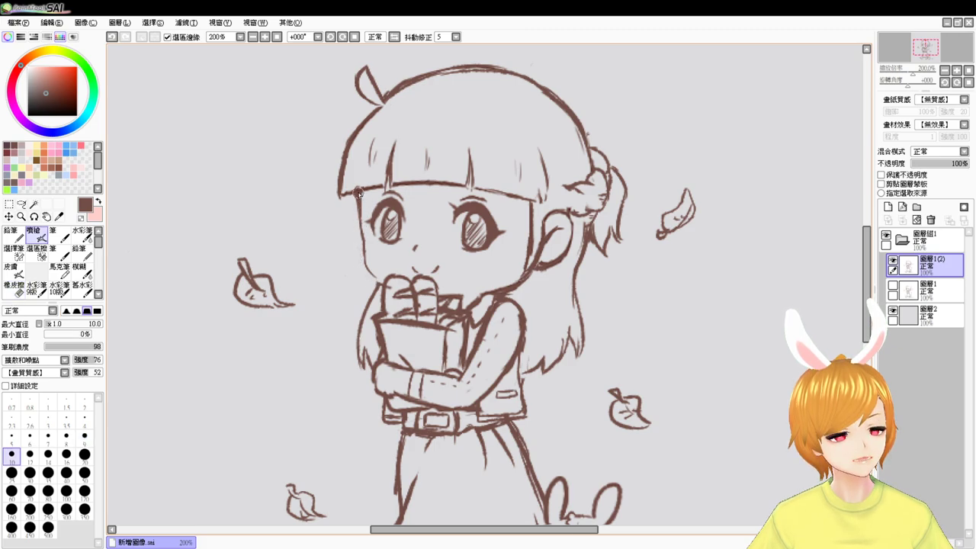
{"action": "key", "text": "e"}
{"action": "key", "text": "e"}
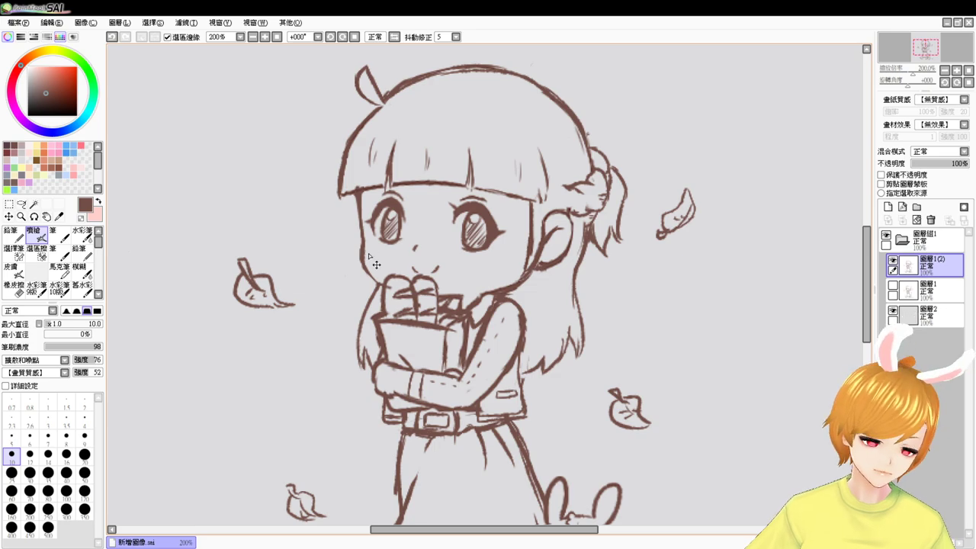
- Erase the lower part of the far cheek and redraw it as a rounder curve bulging outward above the bread
{"action": "key", "text": "e"}
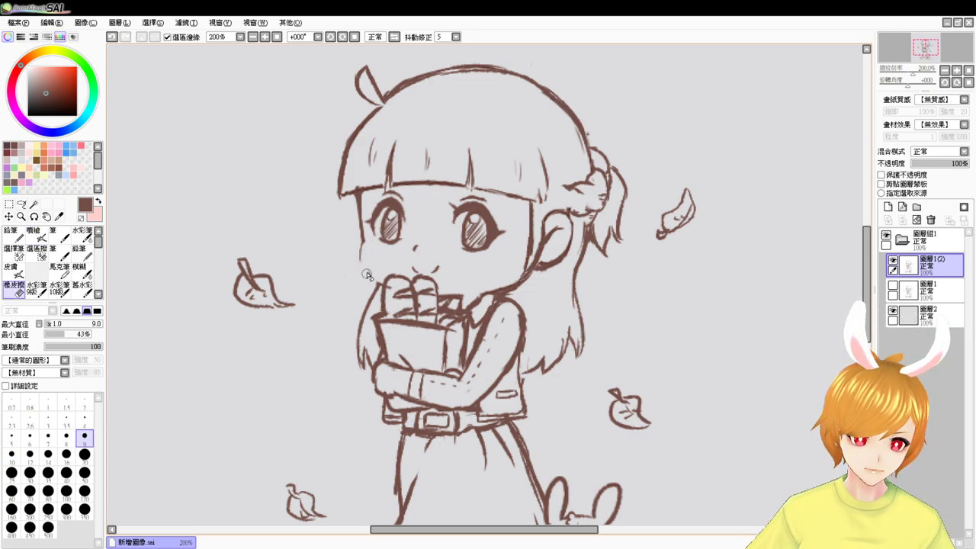
{"action": "key", "text": "e"}
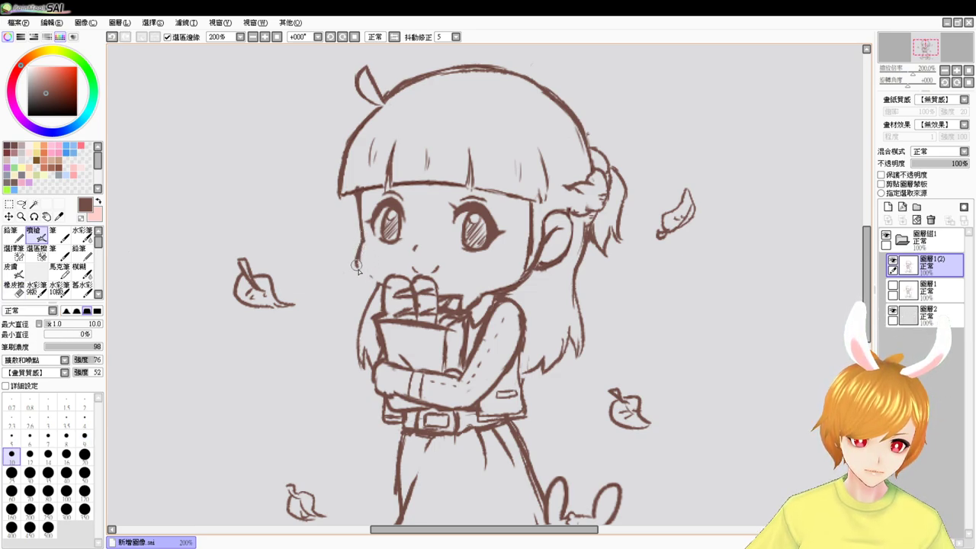
{"action": "left_click_drag", "start_coordinate": [360, 268], "coordinate": [384, 286]}
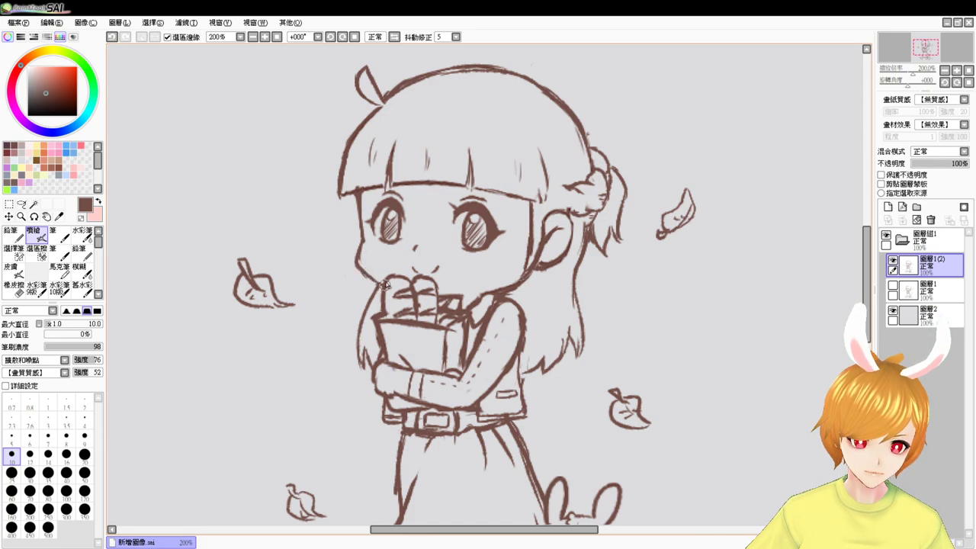
{"action": "key", "text": "ctrl+z"}
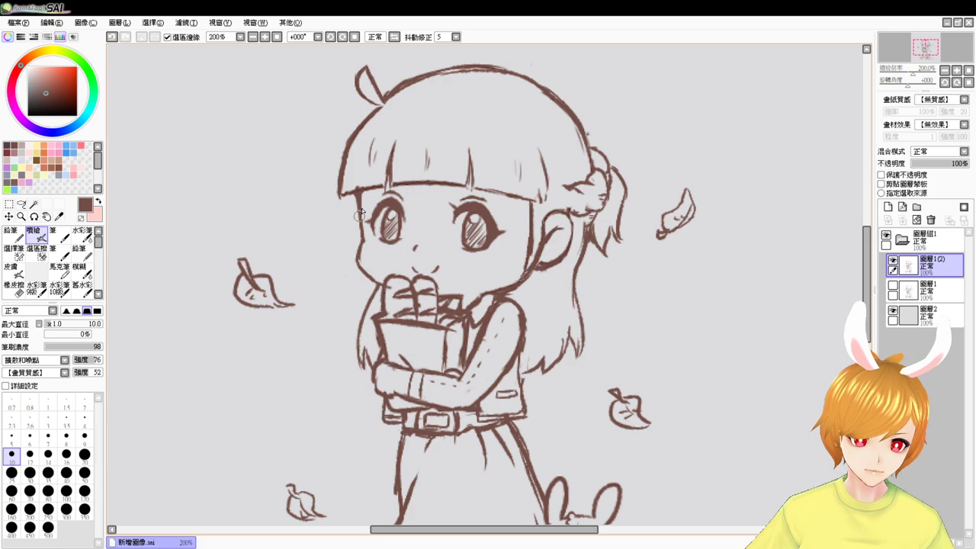
{"action": "left_click_drag", "start_coordinate": [357, 217], "coordinate": [348, 264]}
{"action": "key", "text": "ctrl+z"}
{"action": "key", "text": "ctrl+z"}
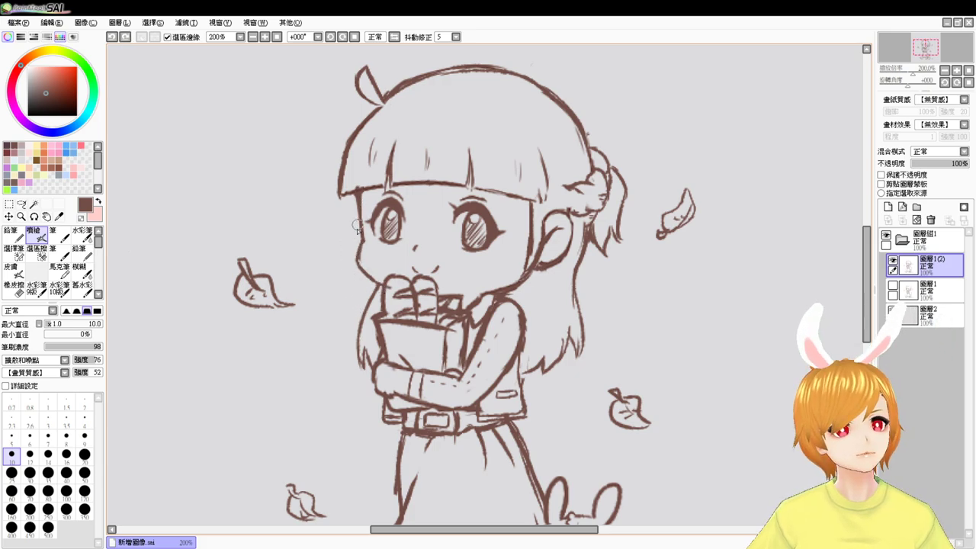
- Draw a tapered side lock of hair hanging from the bangs beside the far cheek with the size 10 airbrush
{"action": "key", "text": "e"}
{"action": "key", "text": "b"}
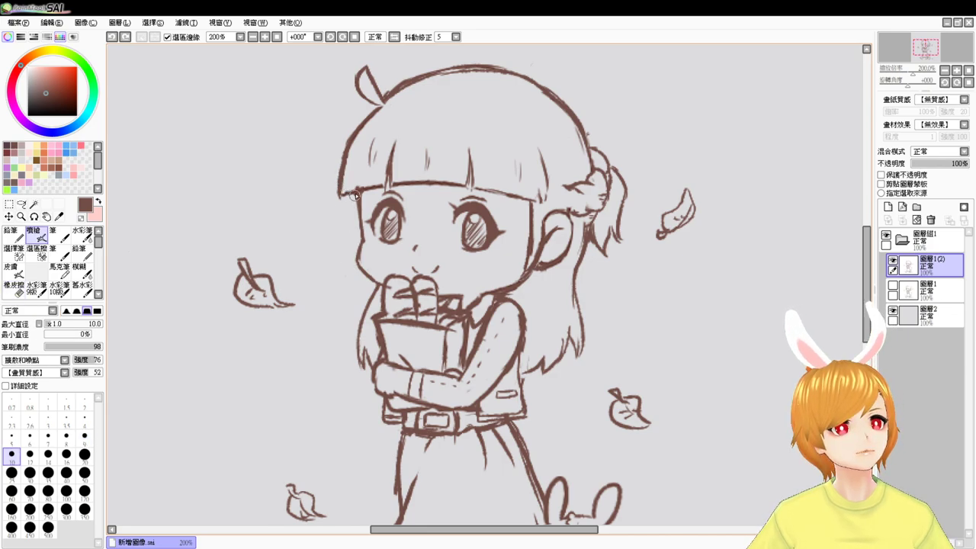
{"action": "mouse_move", "coordinate": [356, 195]}
{"action": "left_mouse_down"}
{"action": "mouse_move", "coordinate": [347, 237]}
{"action": "mouse_move", "coordinate": [357, 209]}
{"action": "mouse_move", "coordinate": [352, 275]}
{"action": "left_mouse_up"}
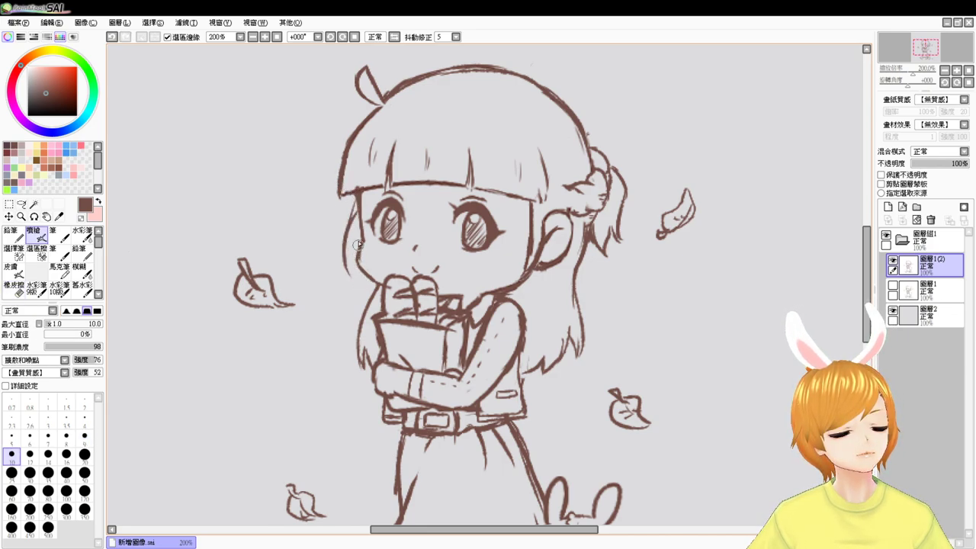
{"action": "left_click_drag", "start_coordinate": [361, 230], "coordinate": [350, 278]}
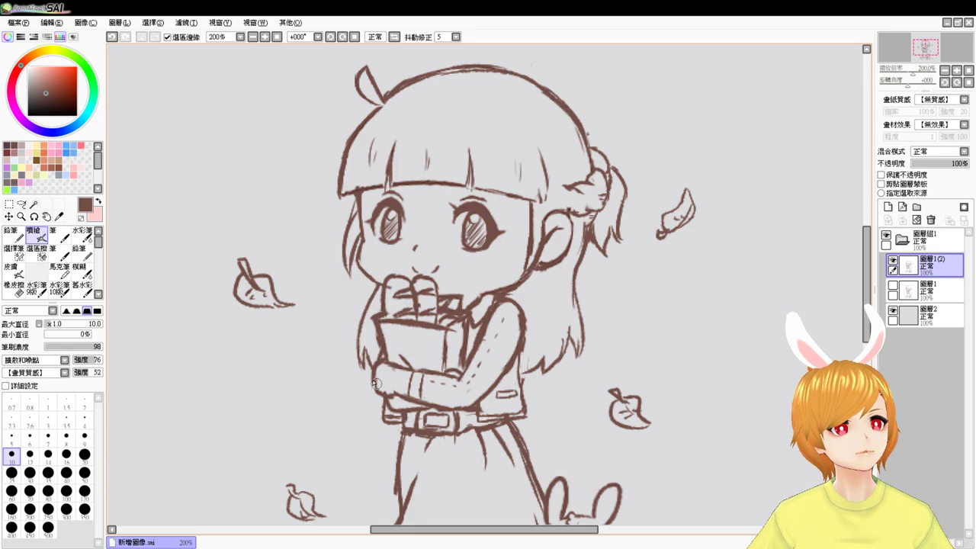
- Thin the near jaw line below the ear with the size 9 eraser
{"action": "mouse_move", "coordinate": [527, 261]}
{"action": "left_mouse_down"}
{"action": "mouse_move", "coordinate": [496, 282]}
{"action": "mouse_move", "coordinate": [525, 271]}
{"action": "mouse_move", "coordinate": [508, 313]}
{"action": "mouse_move", "coordinate": [516, 286]}
{"action": "left_mouse_up"}
{"action": "key", "text": "ctrl+z"}
{"action": "key", "text": "e"}
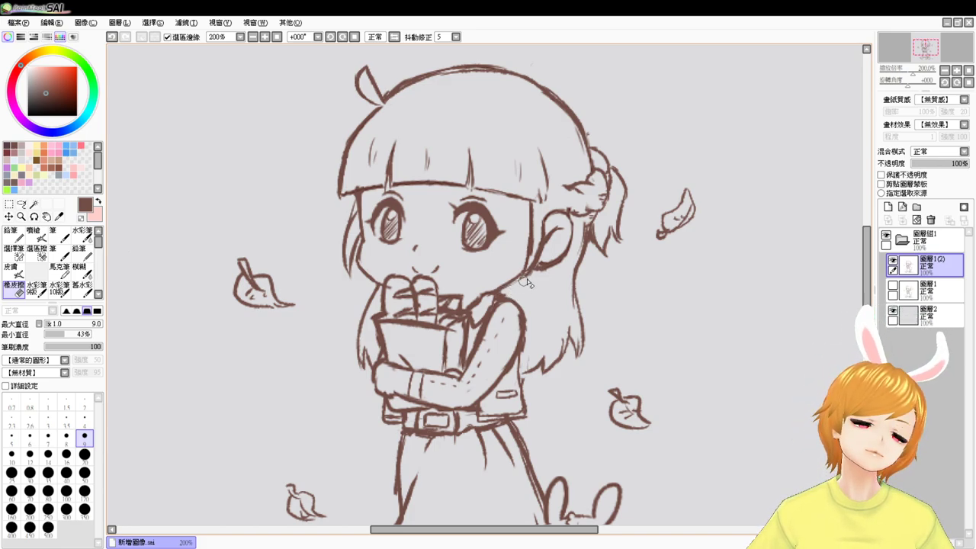
{"action": "key", "text": "v"}
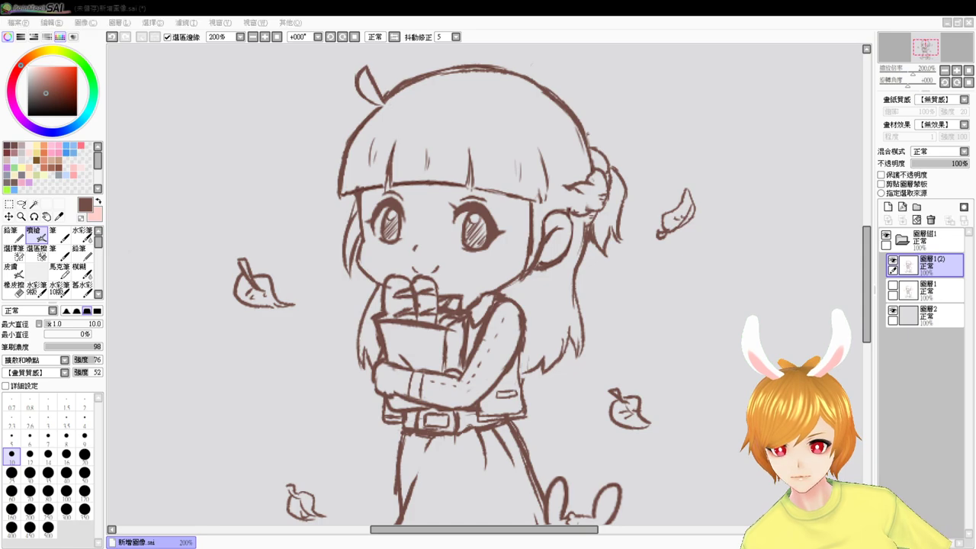
{"action": "left_click", "coordinate": [901, 420]}
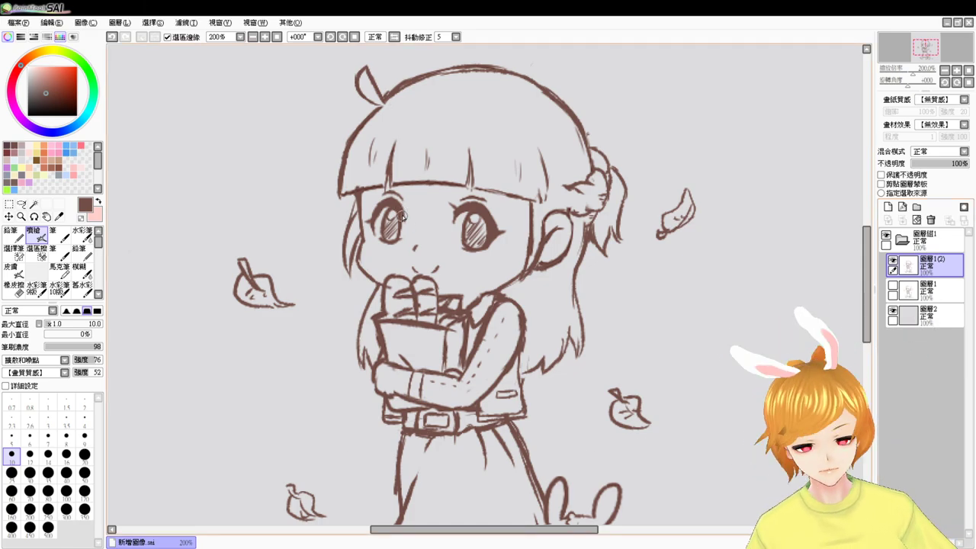
- Touch up the join between the bangs and far cheek, and redraw the side lock's strand below it
{"action": "key", "text": "e"}
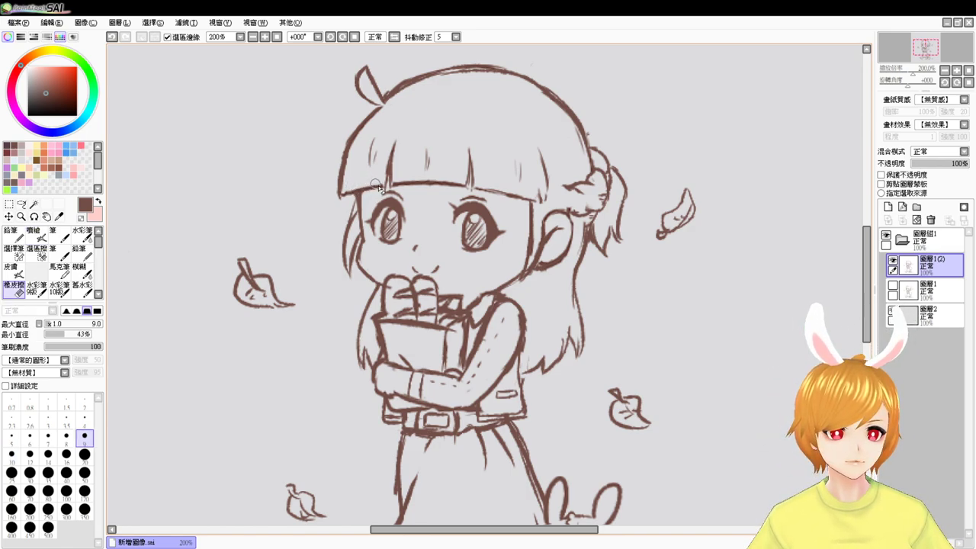
{"action": "key", "text": "e"}
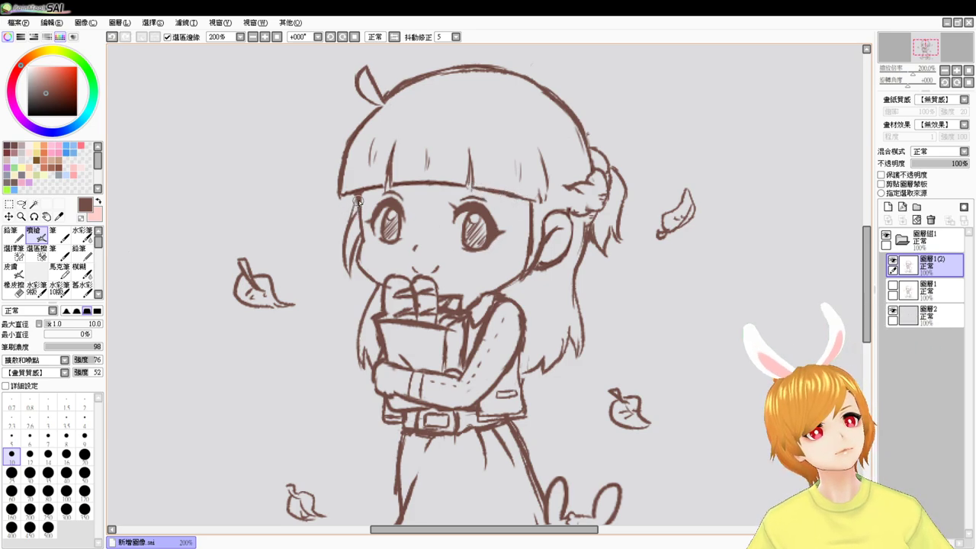
{"action": "key", "text": "ctrl+z"}
{"action": "left_click_drag", "start_coordinate": [357, 203], "coordinate": [346, 251]}
{"action": "key", "text": "ctrl+z"}
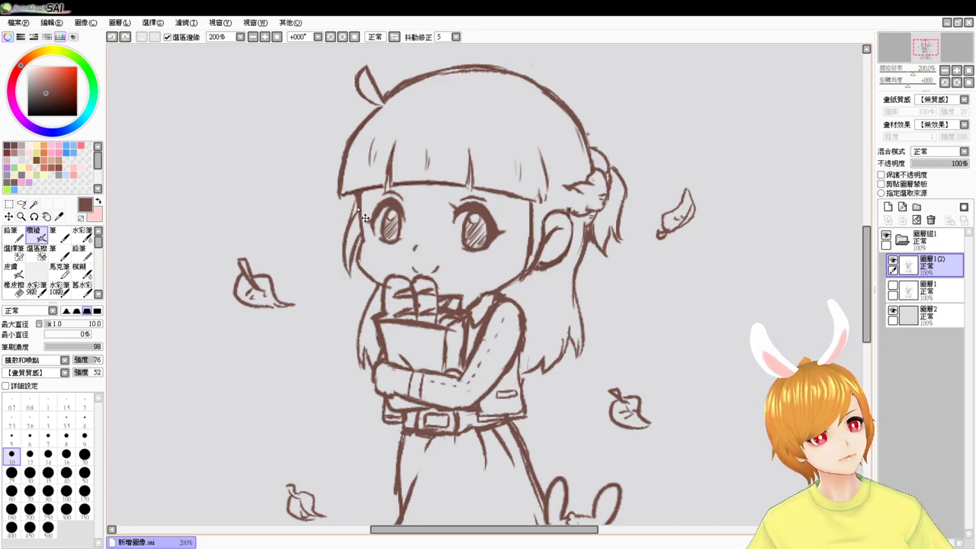
{"action": "left_click_drag", "start_coordinate": [356, 200], "coordinate": [343, 263]}
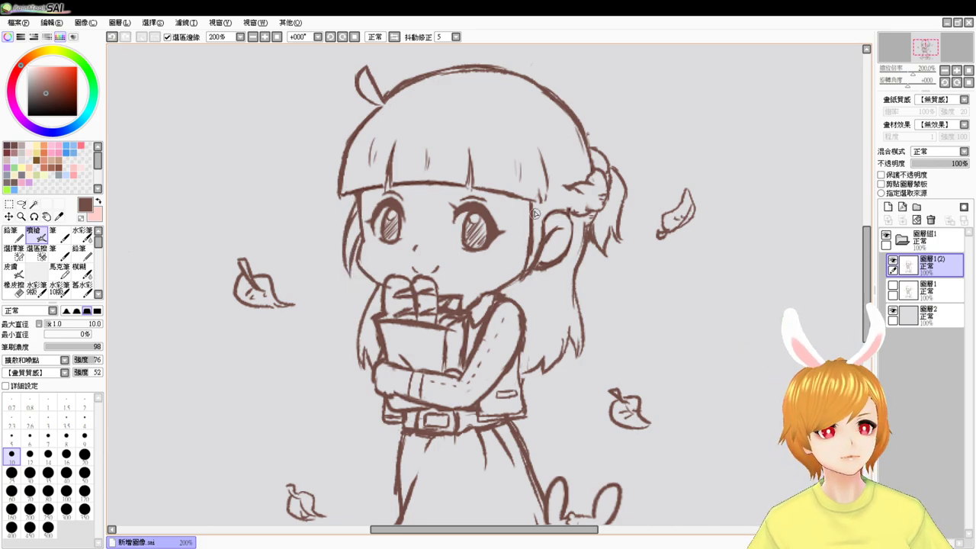
- Draw the near side lock's line down from the bangs to the jaw in front of the ear, tidying it with the size 9 eraser
{"action": "left_click_drag", "start_coordinate": [521, 201], "coordinate": [524, 247]}
{"action": "key", "text": "ctrl+z"}
{"action": "left_click_drag", "start_coordinate": [523, 200], "coordinate": [528, 252]}
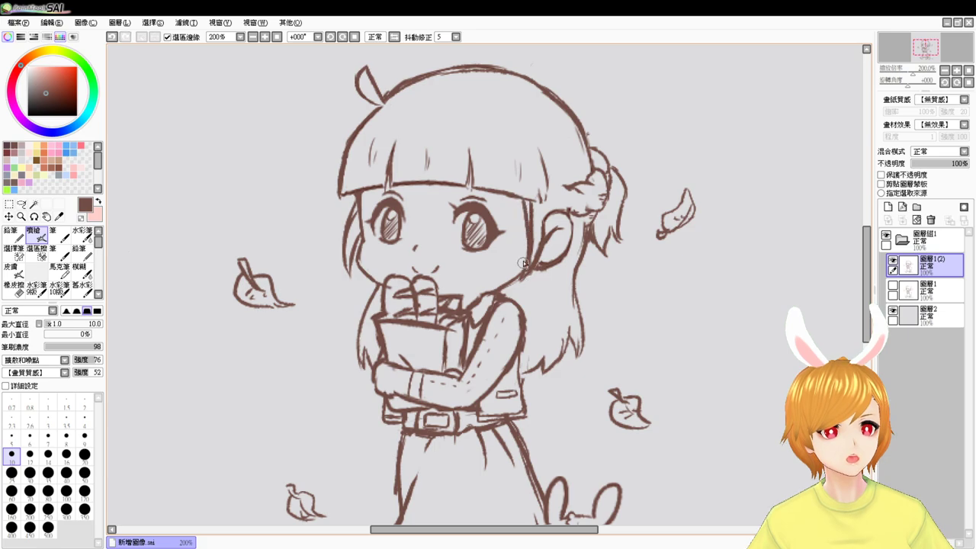
{"action": "key", "text": "ctrl+z"}
{"action": "left_click_drag", "start_coordinate": [522, 200], "coordinate": [523, 253]}
{"action": "key", "text": "ctrl+z"}
{"action": "left_click_drag", "start_coordinate": [523, 195], "coordinate": [525, 273]}
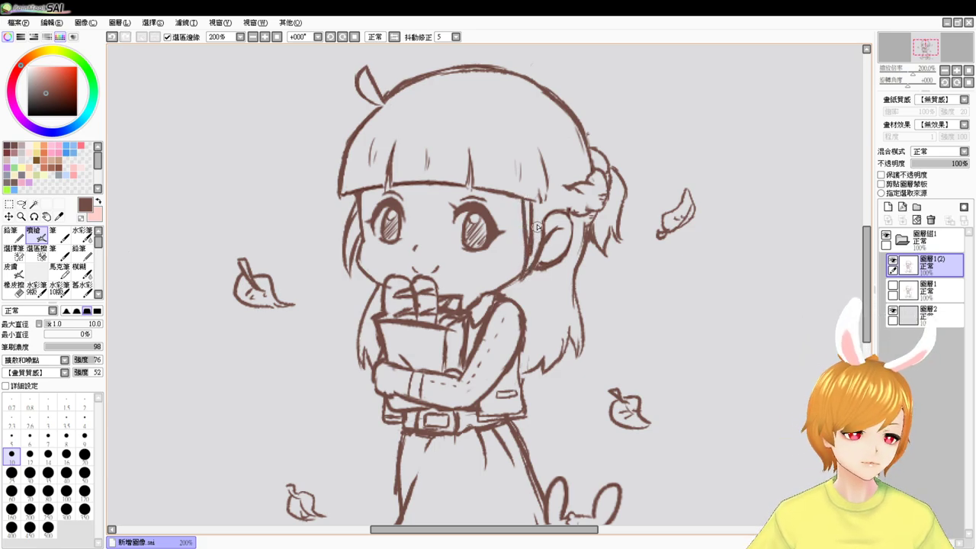
{"action": "key", "text": "e"}
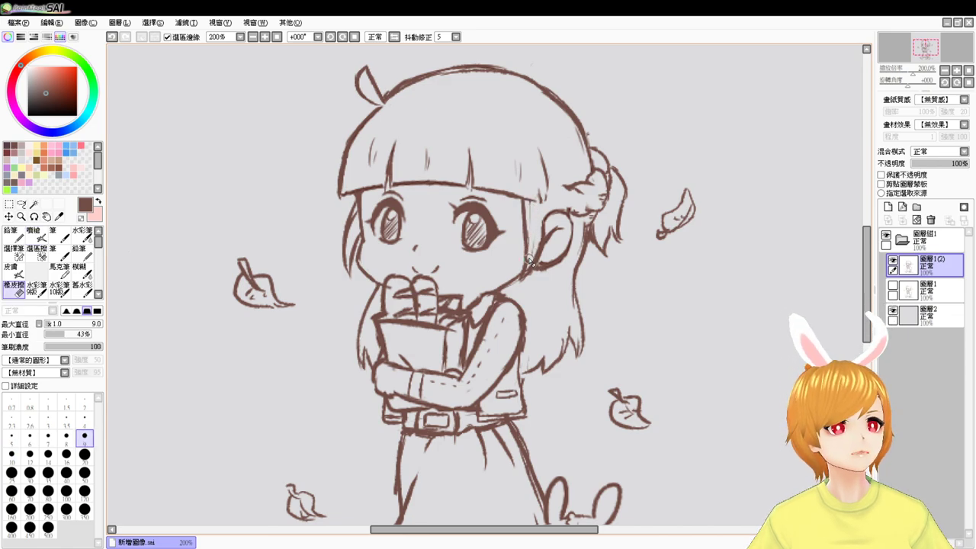
{"action": "key", "text": "v"}
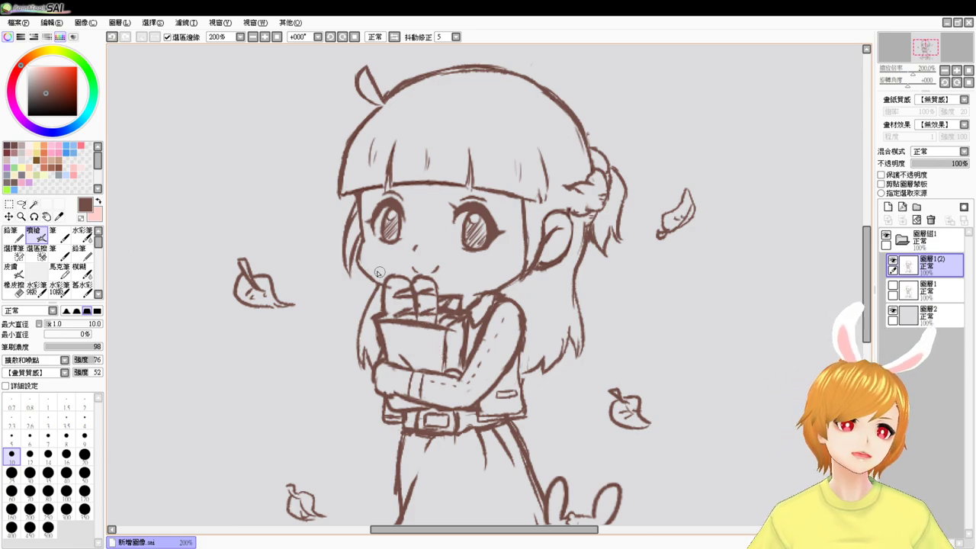
{"action": "key", "text": "e"}
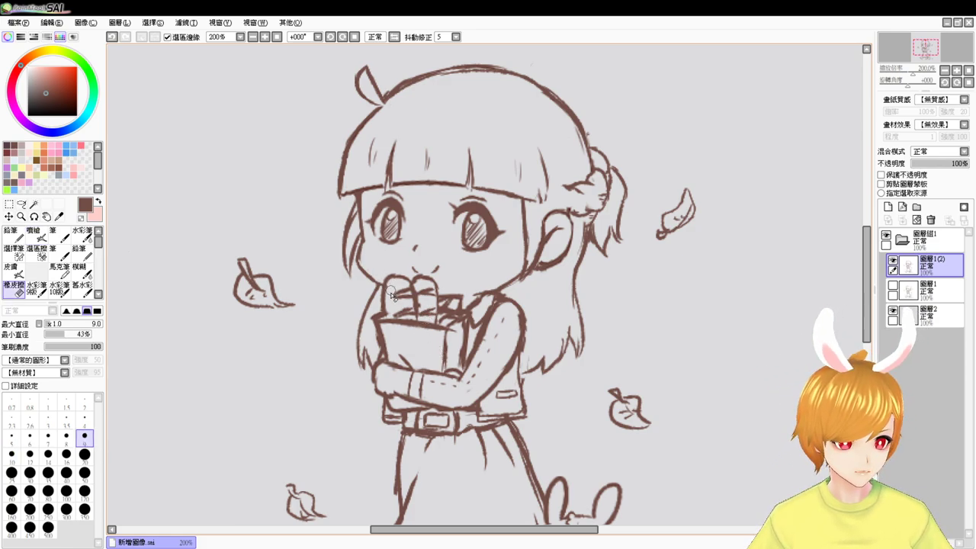
{"action": "key", "text": "b"}
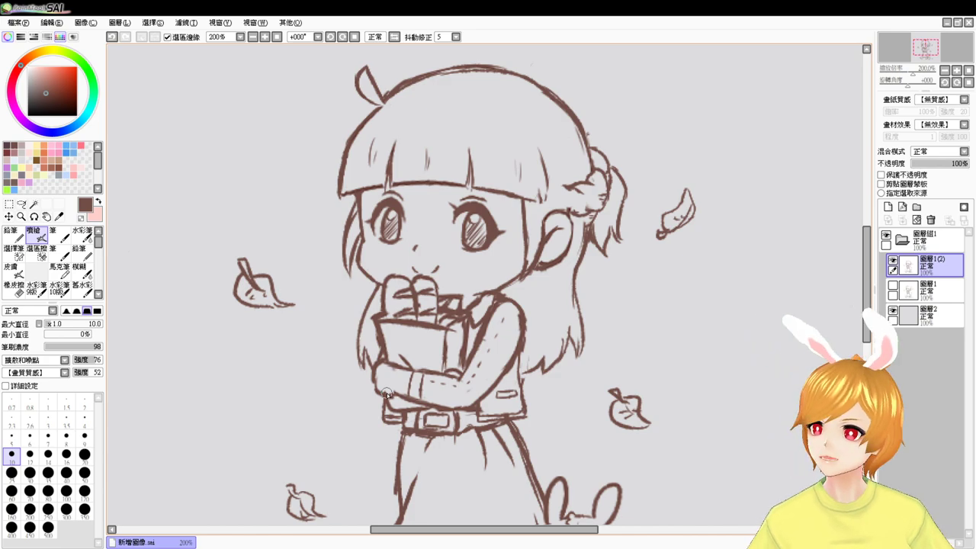
- Sketch a side-view face profile from forehead to chin in the empty area beside the girl with the size 10 airbrush
{"action": "mouse_move", "coordinate": [695, 248]}
{"action": "left_mouse_down"}
{"action": "mouse_move", "coordinate": [607, 251]}
{"action": "mouse_move", "coordinate": [505, 233]}
{"action": "left_mouse_up"}
{"action": "left_click_drag", "start_coordinate": [588, 194], "coordinate": [568, 255]}
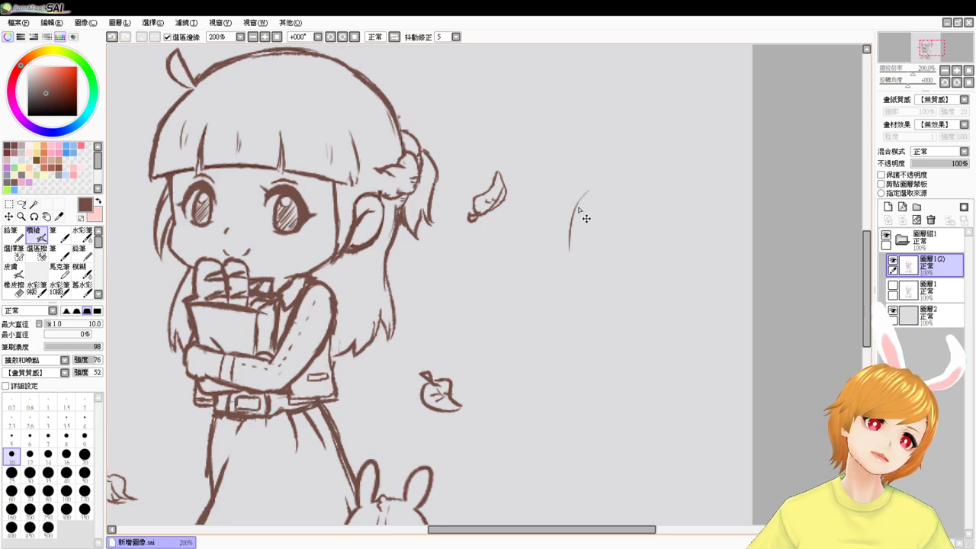
{"action": "key", "text": "ctrl+z"}
{"action": "left_click_drag", "start_coordinate": [586, 196], "coordinate": [568, 255]}
{"action": "left_click_drag", "start_coordinate": [581, 218], "coordinate": [571, 276]}
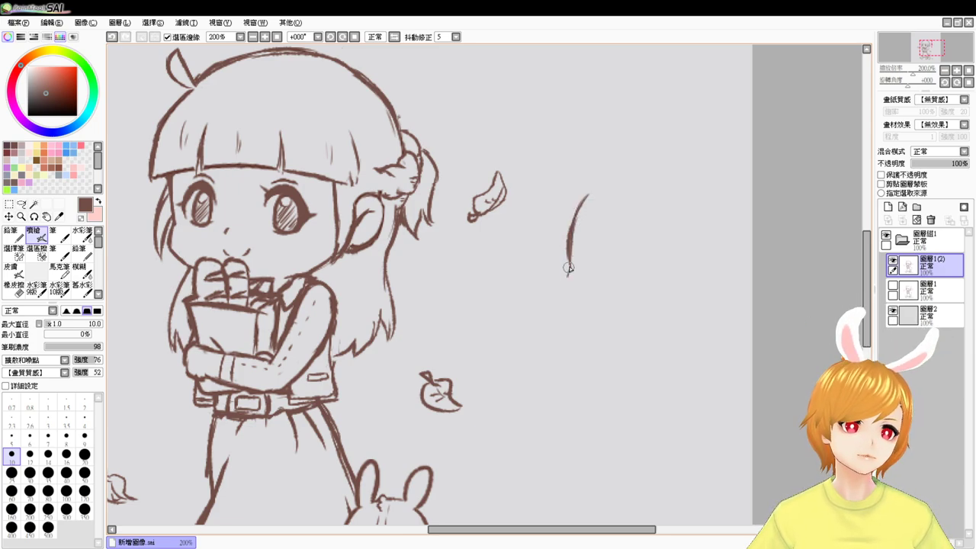
{"action": "key", "text": "ctrl+z"}
{"action": "key", "text": "ctrl+z"}
{"action": "mouse_move", "coordinate": [571, 247]}
{"action": "left_mouse_down"}
{"action": "mouse_move", "coordinate": [555, 308]}
{"action": "mouse_move", "coordinate": [586, 322]}
{"action": "mouse_move", "coordinate": [573, 327]}
{"action": "mouse_move", "coordinate": [583, 329]}
{"action": "mouse_move", "coordinate": [581, 356]}
{"action": "mouse_move", "coordinate": [625, 353]}
{"action": "left_mouse_up"}
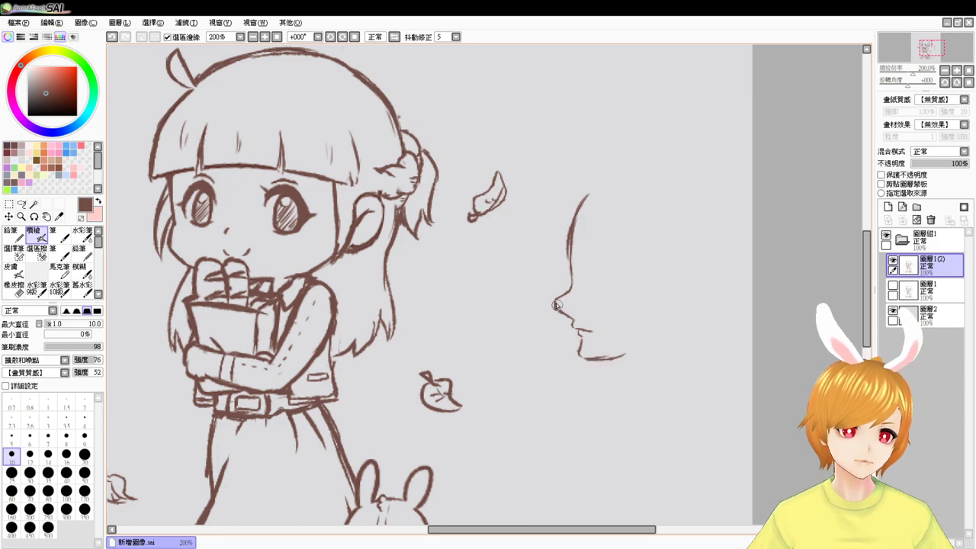
- Add a slanted dashed guide line along the profile's nose and chin, extending it above the nose
{"action": "left_click_drag", "start_coordinate": [551, 298], "coordinate": [562, 327]}
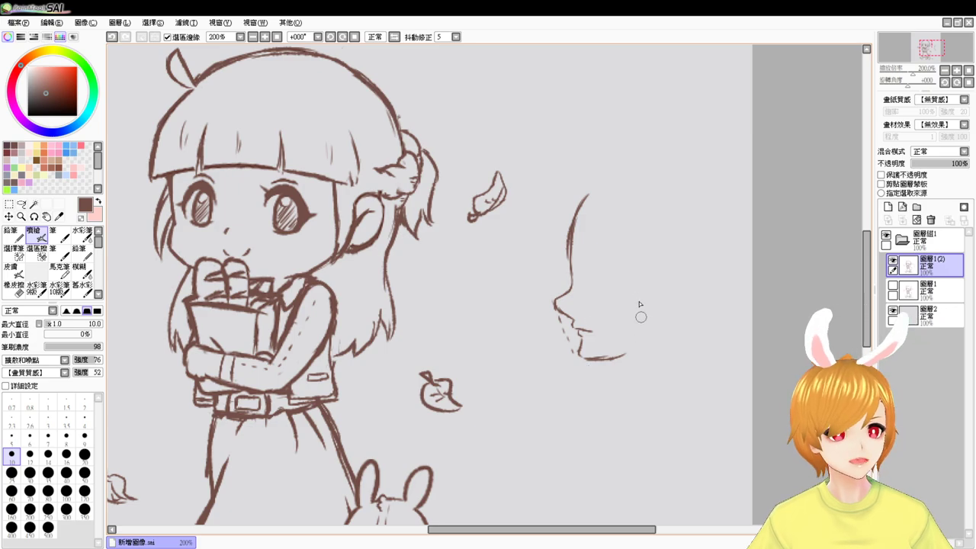
{"action": "left_click_drag", "start_coordinate": [540, 260], "coordinate": [562, 329]}
{"action": "key", "text": "ctrl+z"}
{"action": "left_click_drag", "start_coordinate": [549, 289], "coordinate": [558, 309]}
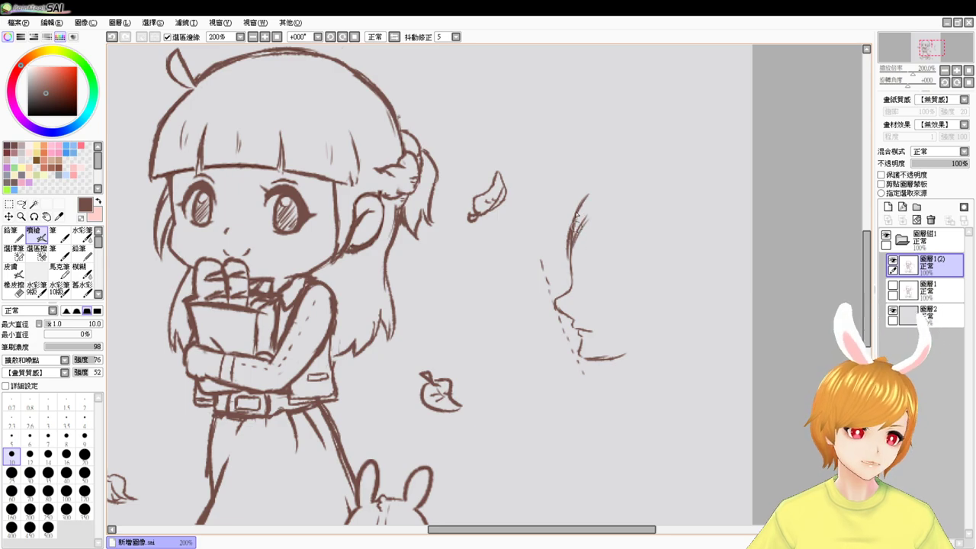
- Draw long pointed hair strands falling from the profile's forehead across the side of the face
{"action": "left_click_drag", "start_coordinate": [580, 190], "coordinate": [583, 253]}
{"action": "key", "text": "ctrl+z"}
{"action": "mouse_move", "coordinate": [565, 210]}
{"action": "left_mouse_down"}
{"action": "mouse_move", "coordinate": [569, 259]}
{"action": "mouse_move", "coordinate": [597, 287]}
{"action": "left_mouse_up"}
{"action": "mouse_move", "coordinate": [580, 244]}
{"action": "left_mouse_down"}
{"action": "mouse_move", "coordinate": [594, 285]}
{"action": "mouse_move", "coordinate": [627, 316]}
{"action": "left_mouse_up"}
{"action": "left_click_drag", "start_coordinate": [617, 276], "coordinate": [627, 317]}
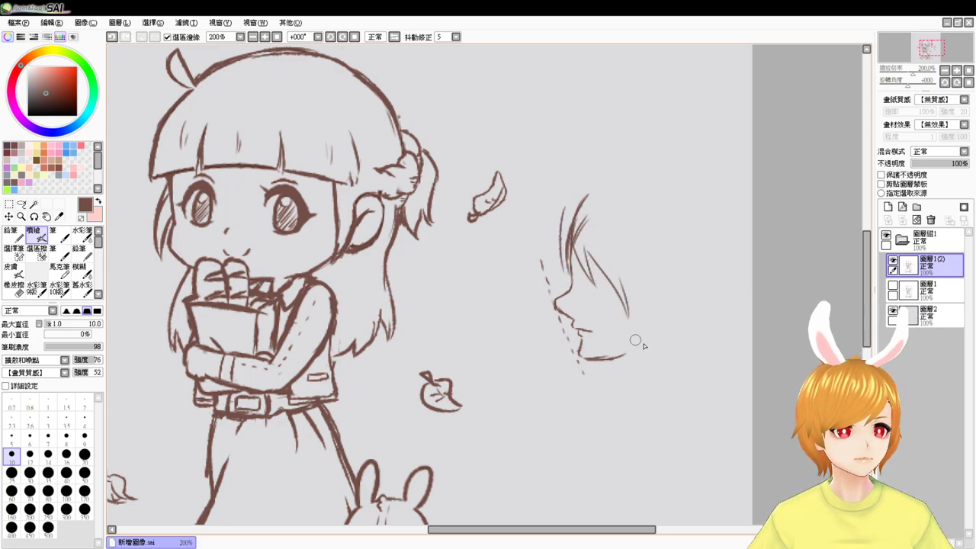
- Extend the profile's jaw line upward toward the back of the head and draw a curved ear beyond it
{"action": "mouse_move", "coordinate": [594, 360]}
{"action": "left_mouse_down"}
{"action": "mouse_move", "coordinate": [634, 345]}
{"action": "mouse_move", "coordinate": [610, 362]}
{"action": "left_mouse_up"}
{"action": "key", "text": "e"}
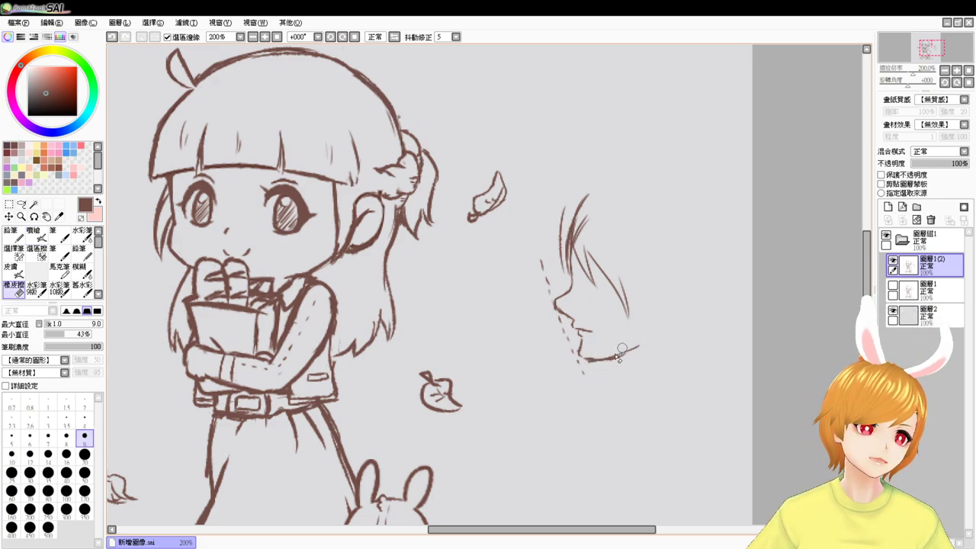
{"action": "key", "text": "b"}
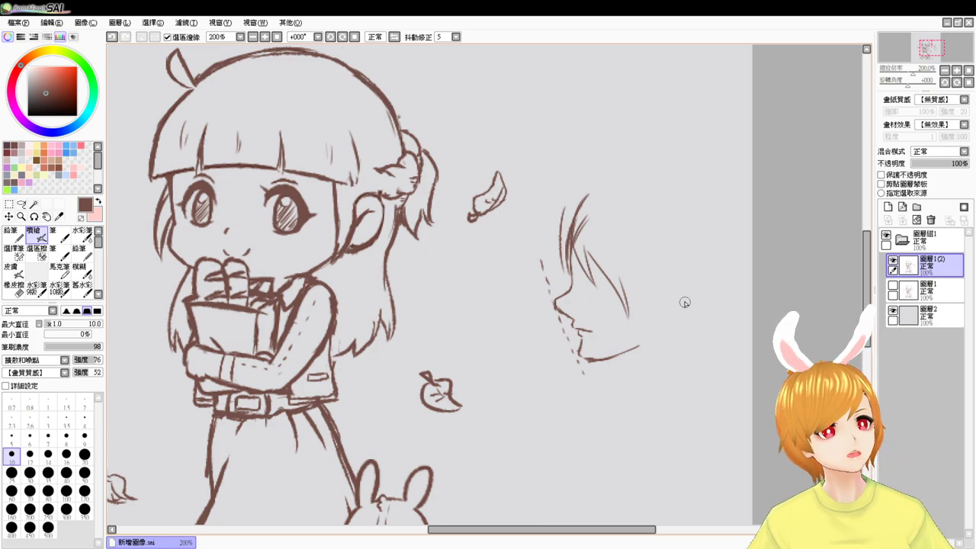
{"action": "mouse_move", "coordinate": [660, 289]}
{"action": "left_mouse_down"}
{"action": "mouse_move", "coordinate": [682, 296]}
{"action": "mouse_move", "coordinate": [671, 319]}
{"action": "mouse_move", "coordinate": [686, 319]}
{"action": "left_mouse_up"}
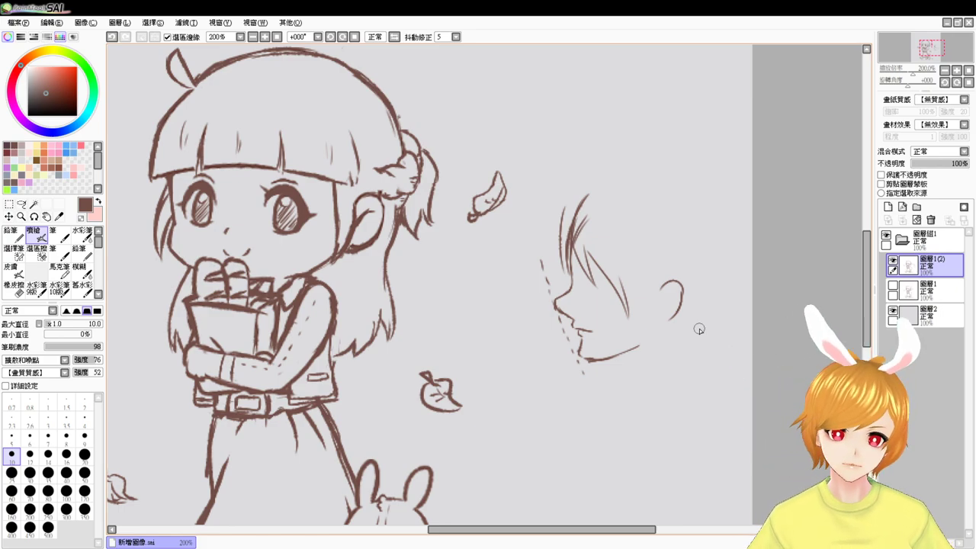
- Undo the entire side-view profile sketch
{"action": "key", "text": "ctrl+z"}
{"action": "key", "text": "ctrl+z"}
{"action": "key", "text": "ctrl+z"}
{"action": "key", "text": "ctrl+z"}
{"action": "key", "text": "ctrl+z"}
{"action": "key", "text": "ctrl+z"}
{"action": "key", "text": "ctrl+z"}
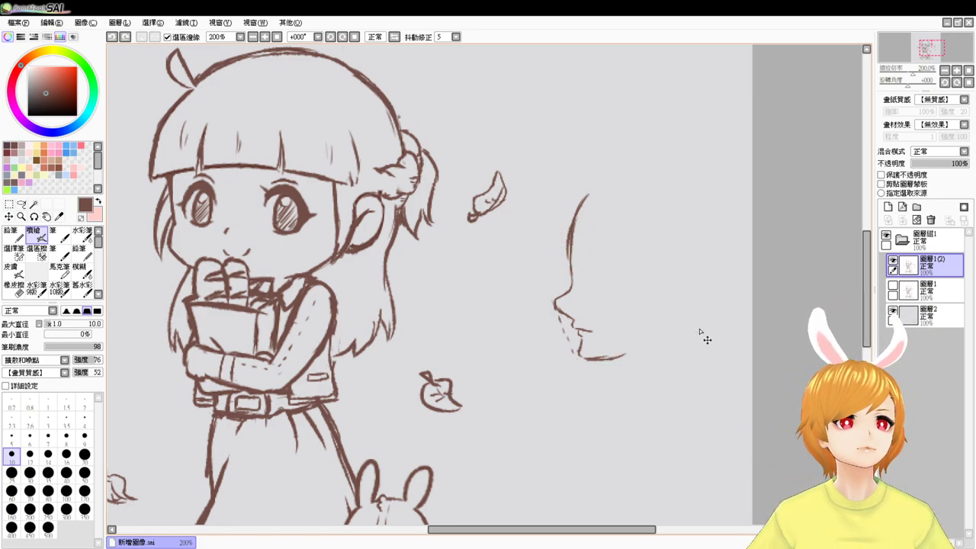
{"action": "key", "text": "ctrl+z"}
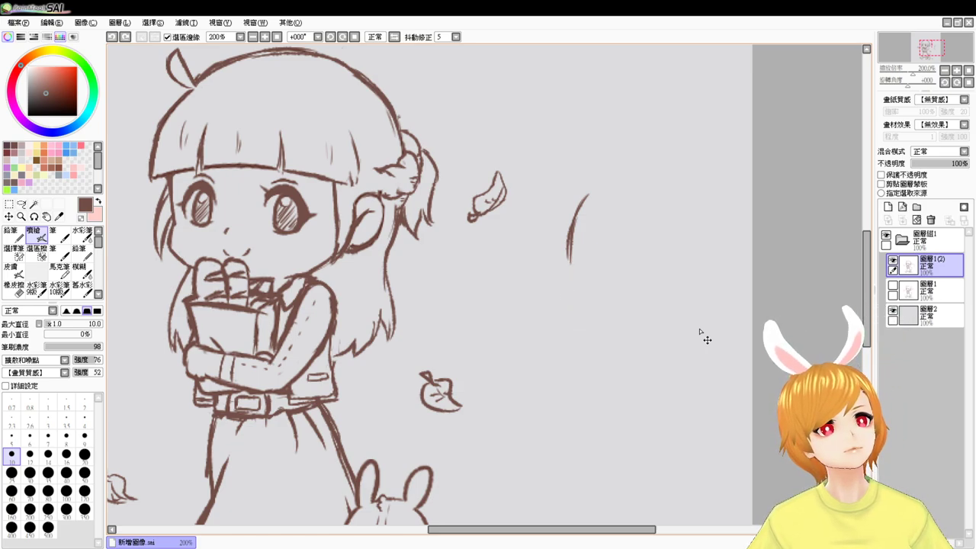
{"action": "key", "text": "ctrl+z"}
{"action": "key", "text": "ctrl+z"}
{"action": "key", "text": "ctrl+z"}
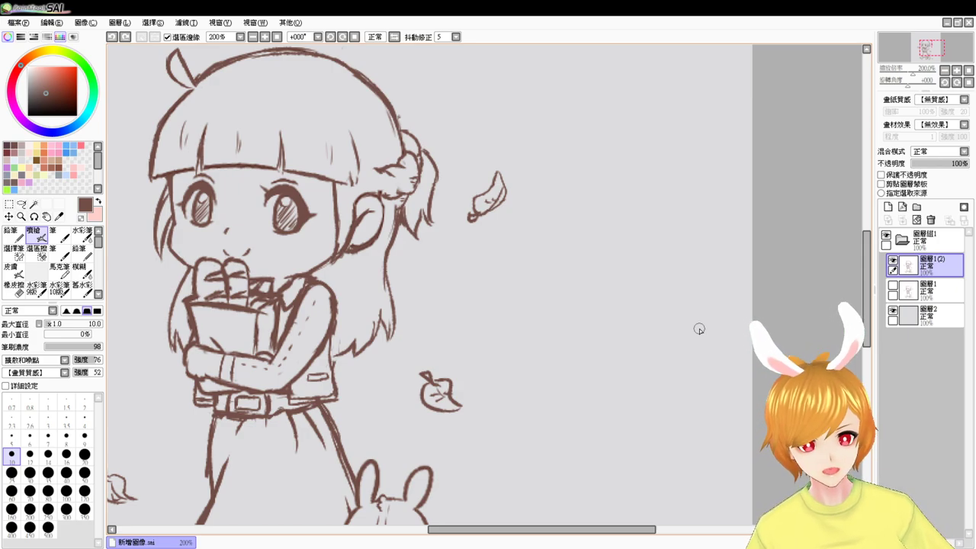
- Touch up the collar lines between the bread and the near shoulder with the size 9 eraser and size 10 airbrush
{"action": "left_click_drag", "start_coordinate": [451, 343], "coordinate": [525, 333]}
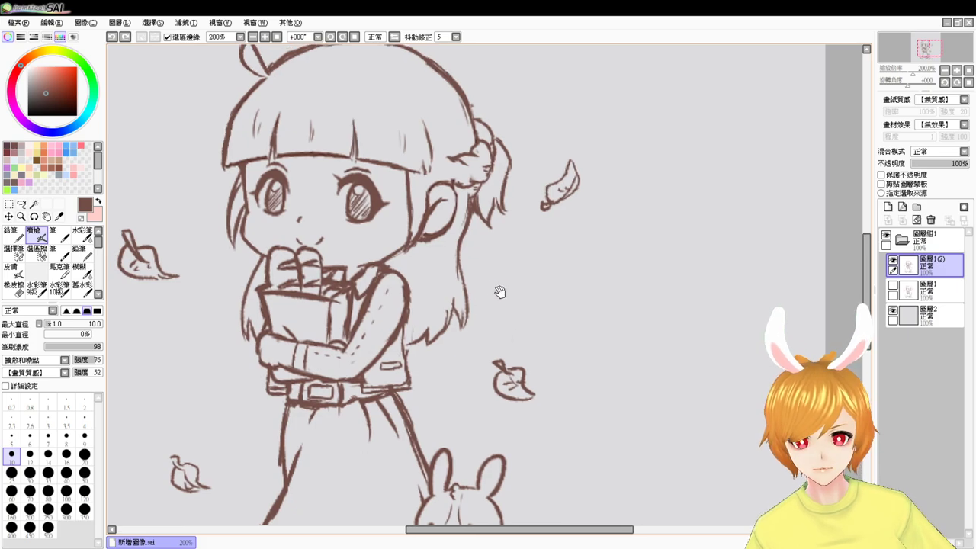
{"action": "left_click_drag", "start_coordinate": [498, 293], "coordinate": [486, 347]}
{"action": "key", "text": "e"}
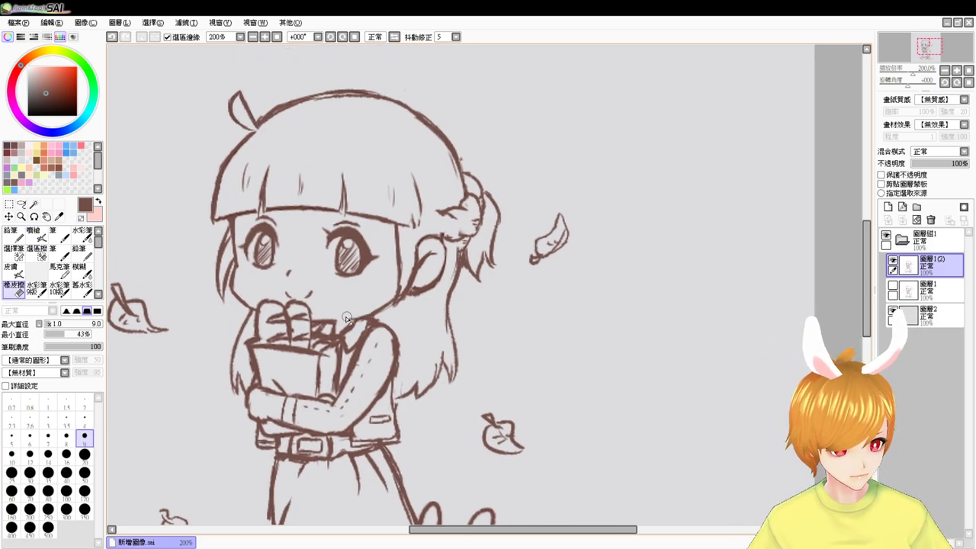
{"action": "key", "text": "e"}
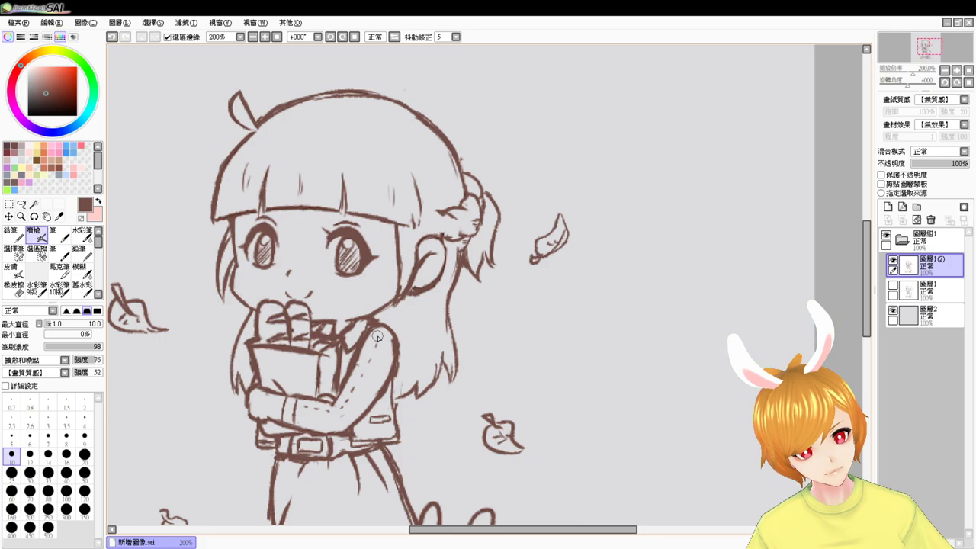
{"action": "mouse_move", "coordinate": [341, 393]}
{"action": "left_mouse_down"}
{"action": "mouse_move", "coordinate": [373, 264]}
{"action": "mouse_move", "coordinate": [359, 379]}
{"action": "left_mouse_up"}
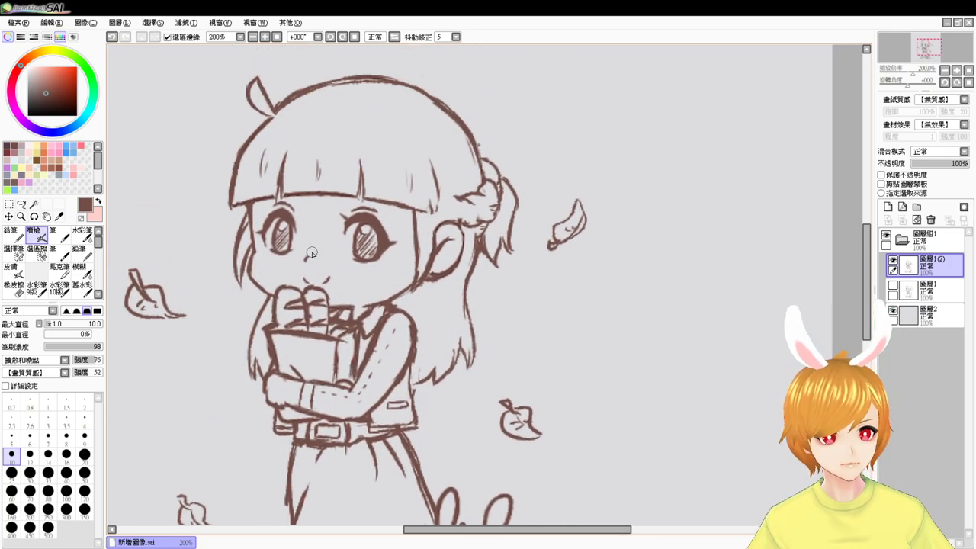
- Hatch a shadow on the hair behind the neck, between the near jaw and the shoulder
{"action": "left_click_drag", "start_coordinate": [458, 379], "coordinate": [497, 244]}
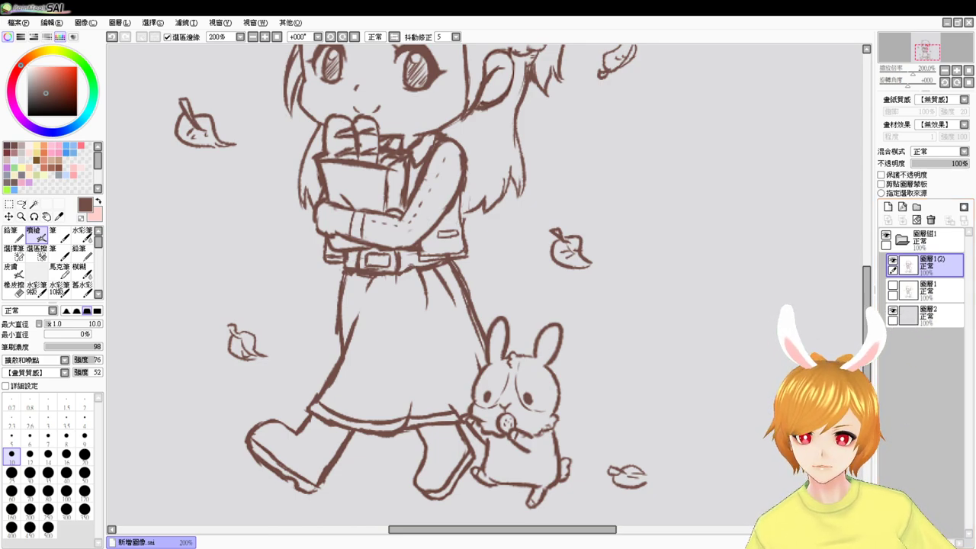
{"action": "scroll", "coordinate": [488, 282], "scroll_direction": "up", "scroll_amount": 3}
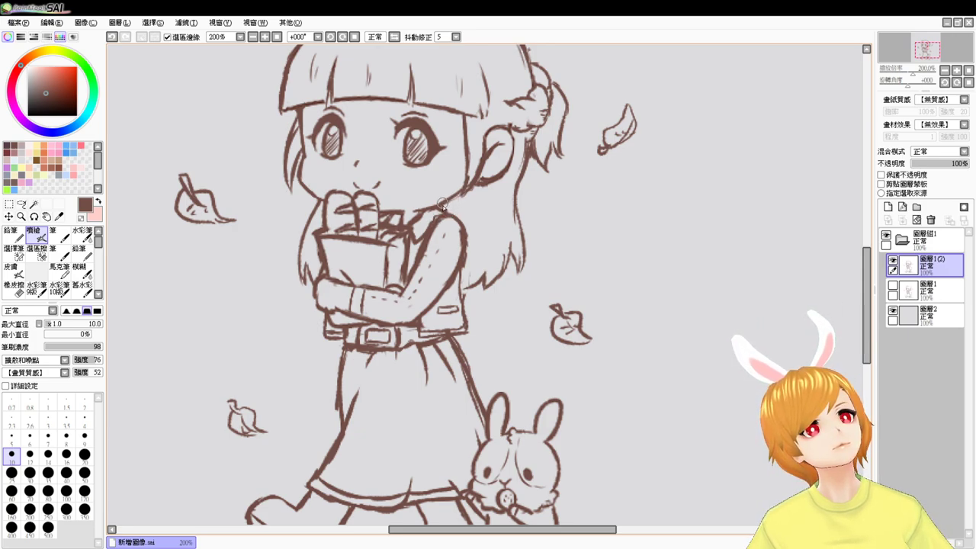
{"action": "mouse_move", "coordinate": [450, 194]}
{"action": "left_mouse_down"}
{"action": "mouse_move", "coordinate": [456, 217]}
{"action": "mouse_move", "coordinate": [475, 229]}
{"action": "left_mouse_up"}
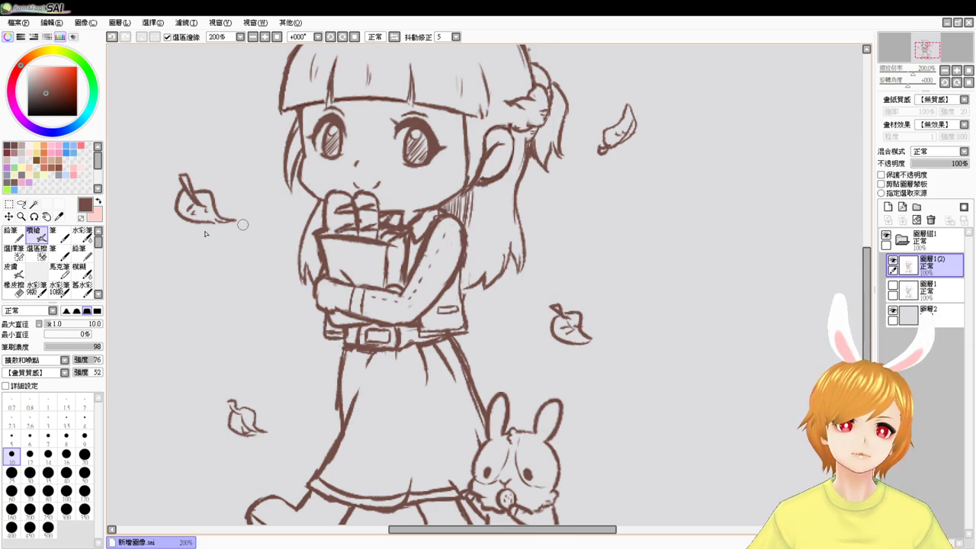
- Lasso the girl's forearm under the bread bag and rotate it slightly counterclockwise with a free transform
{"action": "left_click", "coordinate": [21, 204]}
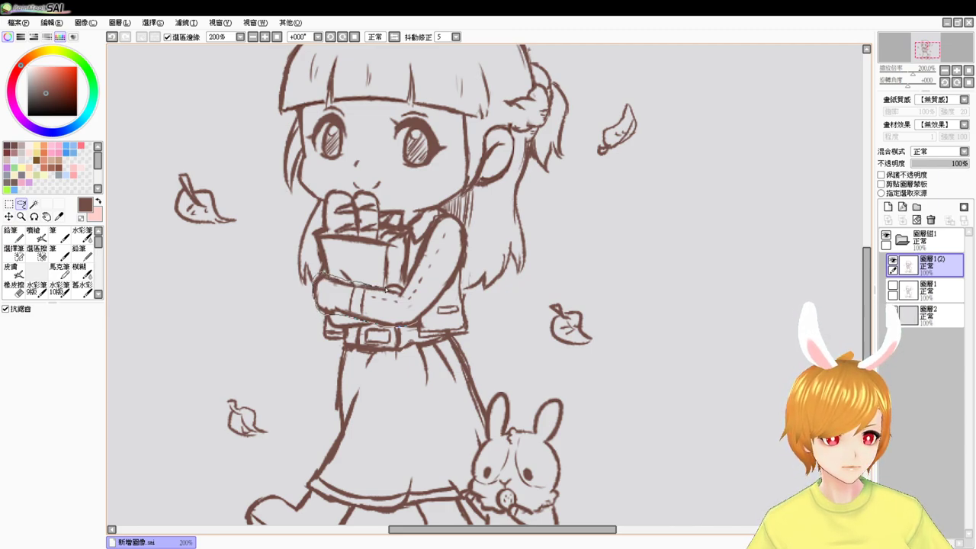
{"action": "mouse_move", "coordinate": [418, 318]}
{"action": "left_mouse_down"}
{"action": "mouse_move", "coordinate": [416, 357]}
{"action": "mouse_move", "coordinate": [432, 360]}
{"action": "mouse_move", "coordinate": [420, 306]}
{"action": "left_mouse_up"}
{"action": "key", "text": "ctrl+t"}
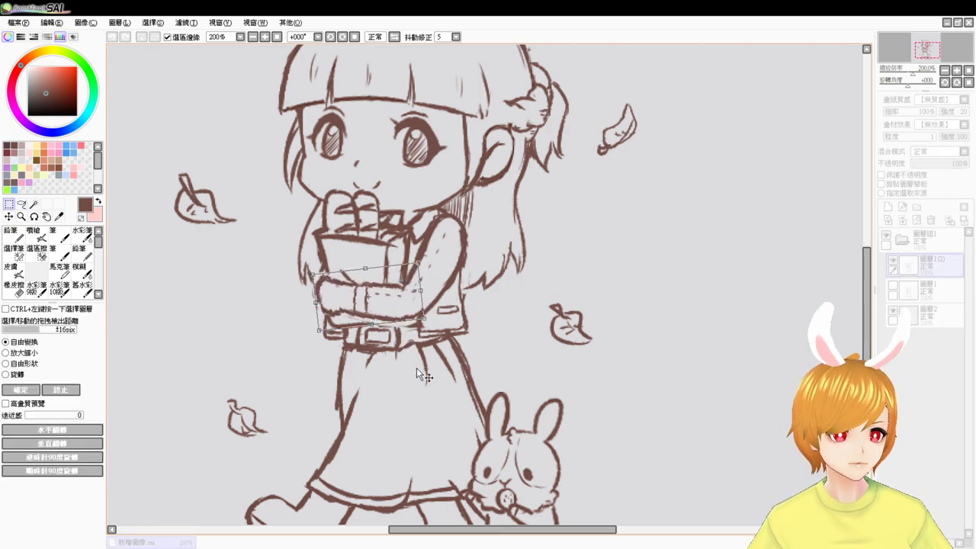
{"action": "key", "text": "Return"}
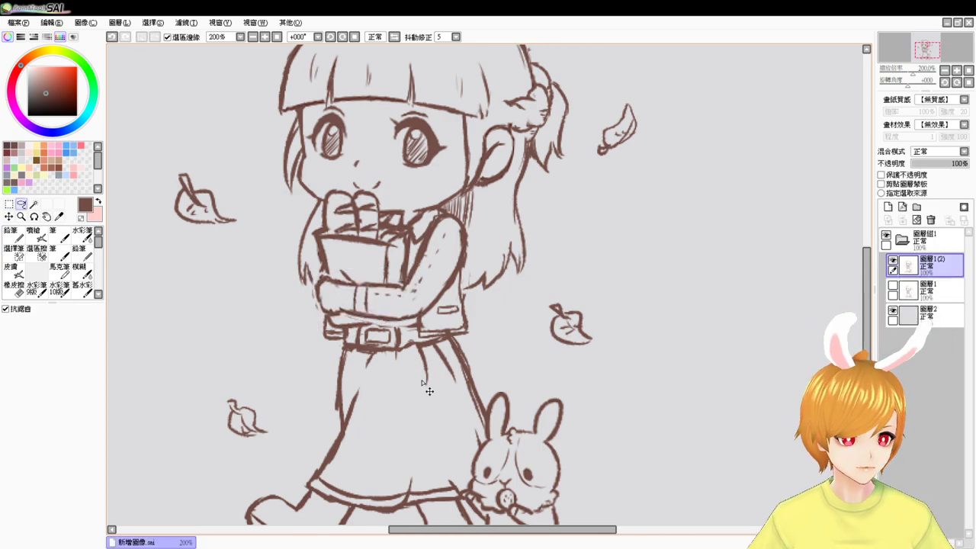
- Reconnect the forearm's outline to the elbow and vest with the size 10 airbrush
{"action": "left_click", "coordinate": [33, 233]}
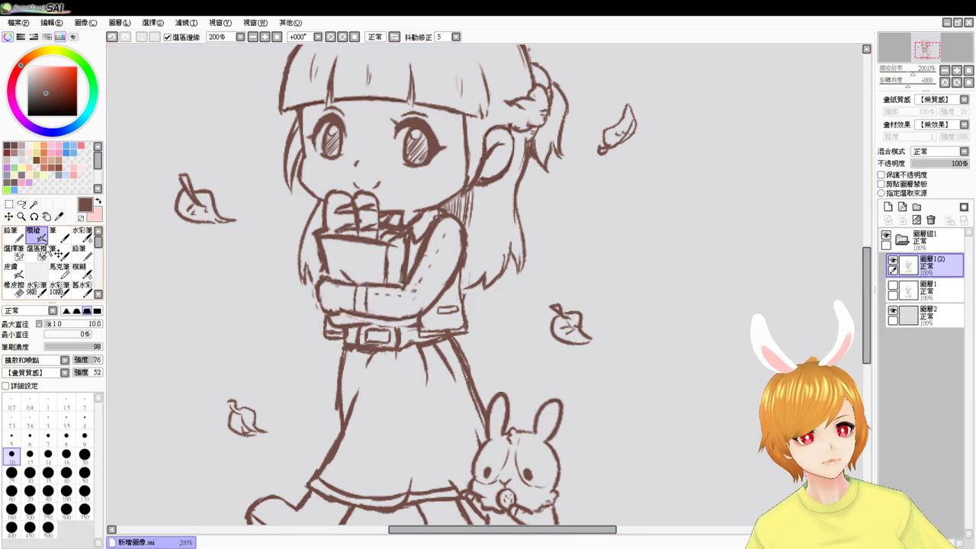
{"action": "key", "text": "ctrl+plus"}
{"action": "left_click_drag", "start_coordinate": [334, 299], "coordinate": [397, 274]}
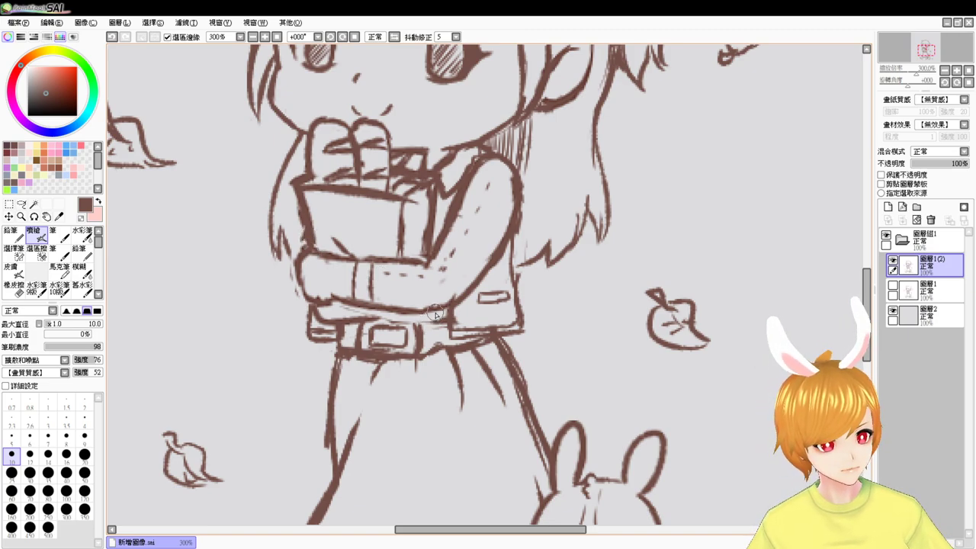
{"action": "mouse_move", "coordinate": [373, 322]}
{"action": "left_mouse_down"}
{"action": "mouse_move", "coordinate": [418, 311]}
{"action": "mouse_move", "coordinate": [409, 313]}
{"action": "mouse_move", "coordinate": [451, 318]}
{"action": "left_mouse_up"}
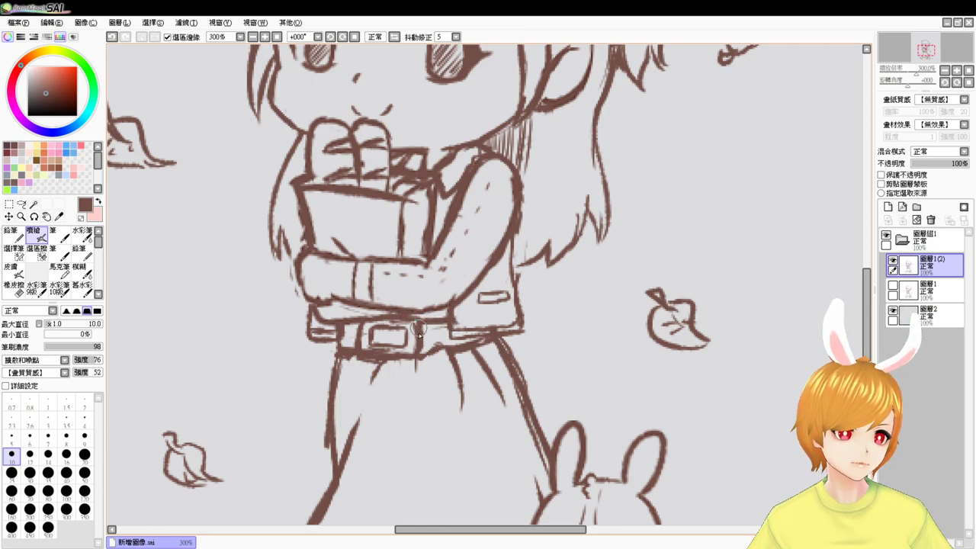
- Clean up the inner elbow where the forearm meets the bag, alternating the size 9 eraser and size 10 airbrush
{"action": "key", "text": "e"}
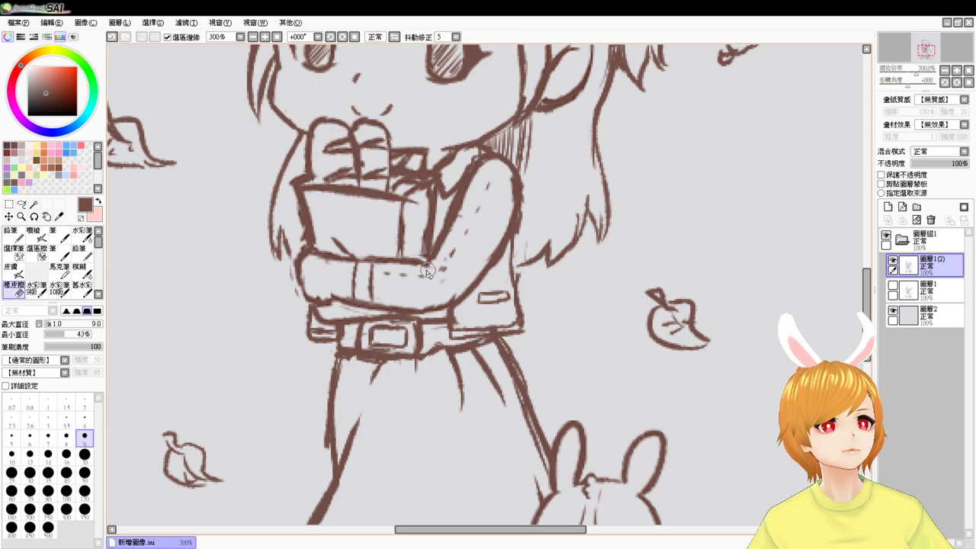
{"action": "key", "text": "b"}
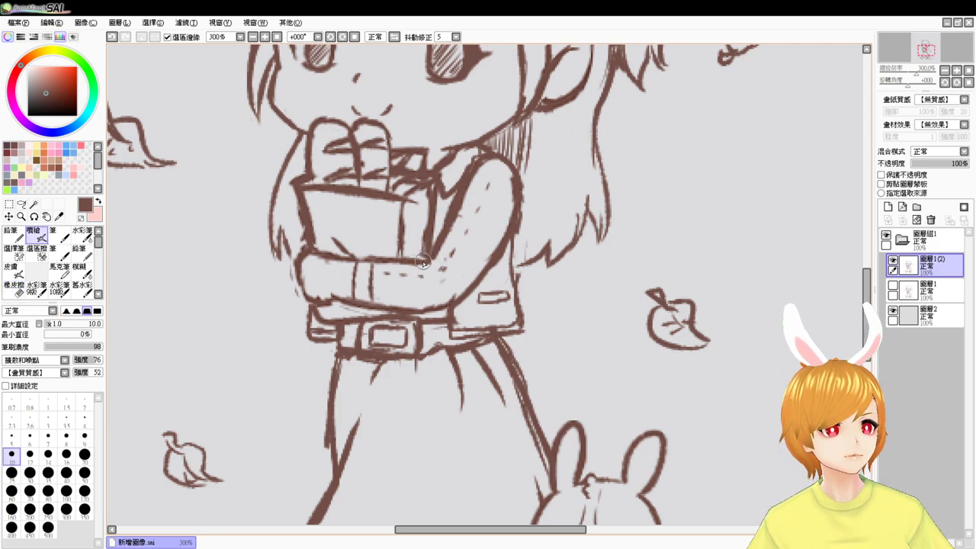
{"action": "left_click_drag", "start_coordinate": [416, 297], "coordinate": [425, 328]}
{"action": "key", "text": "e"}
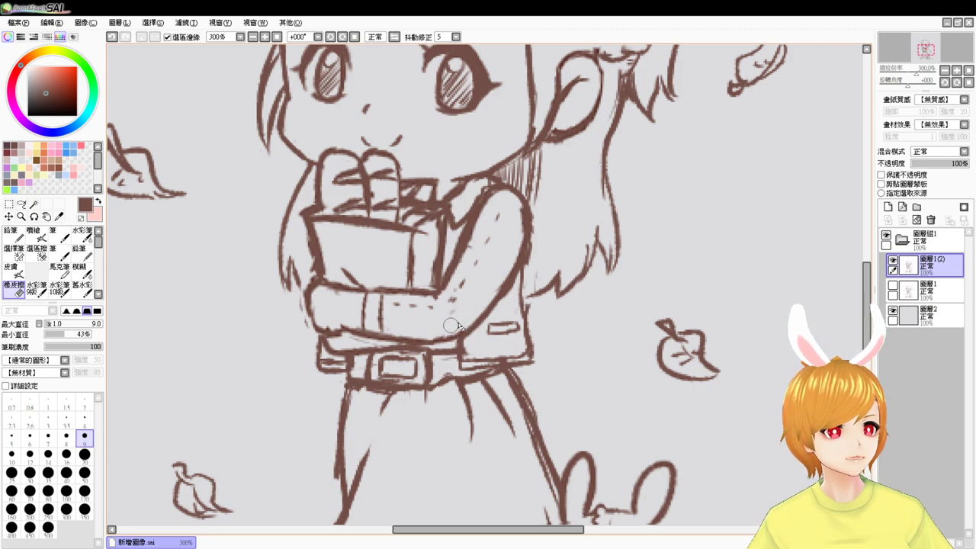
{"action": "key", "text": "v"}
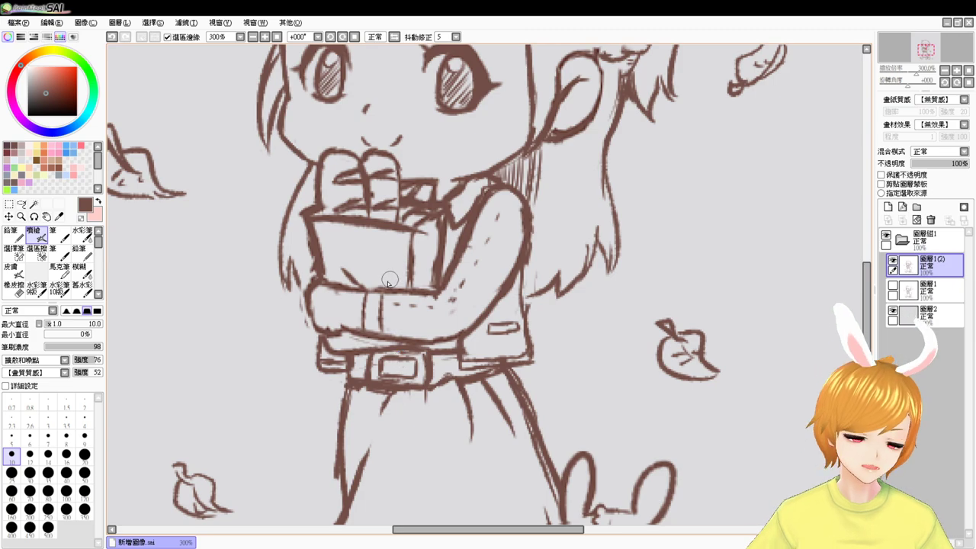
- Redraw the top of the sleeve cuff so its band wraps over the forearm's upper edge, using the size 9 eraser and size 10 airbrush
{"action": "key", "text": "e"}
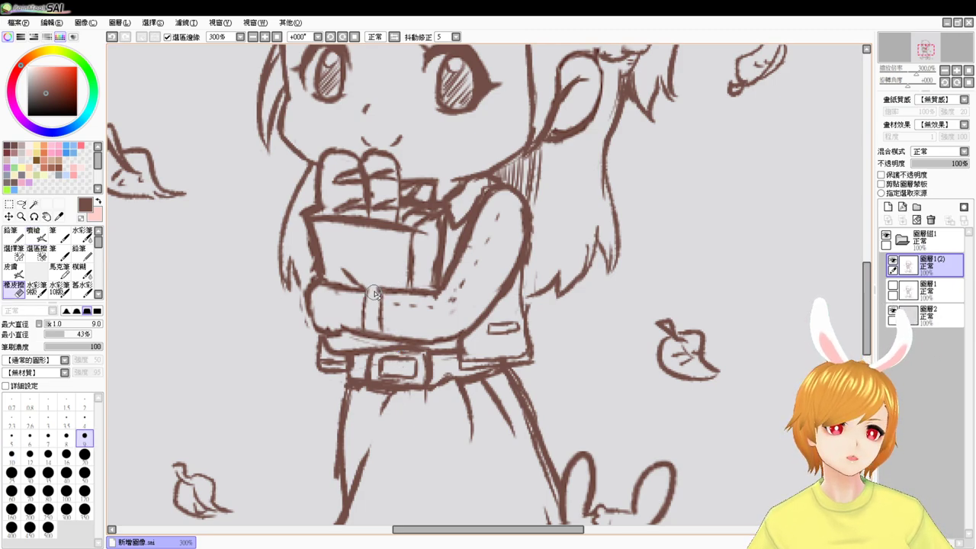
{"action": "key", "text": "v"}
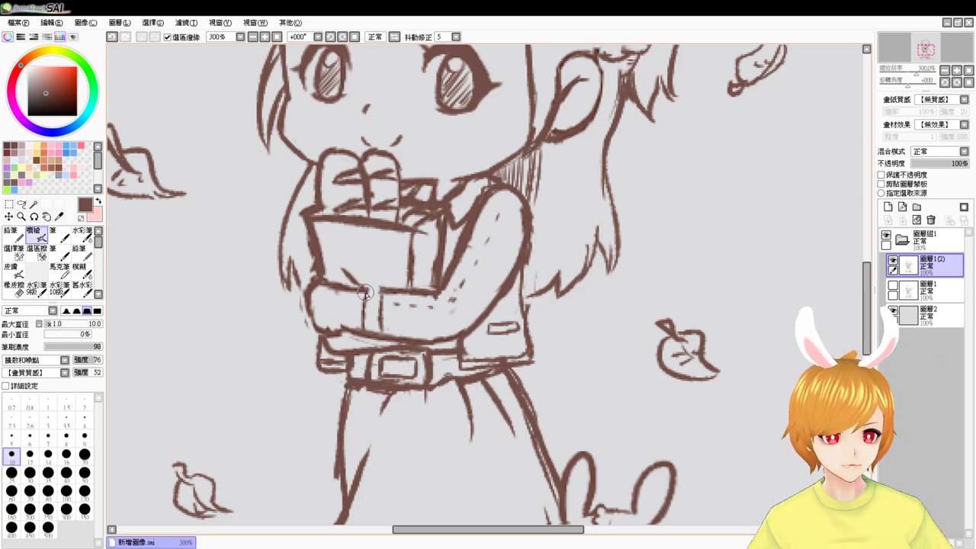
{"action": "left_click_drag", "start_coordinate": [366, 292], "coordinate": [378, 288]}
{"action": "key", "text": "e"}
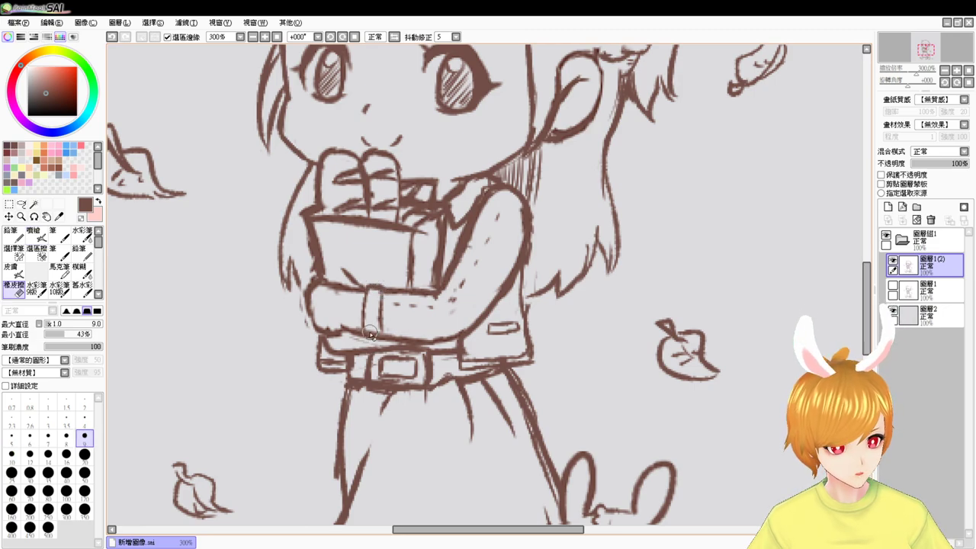
- Refine the forearm's lower outline beneath the cuff and hand, alternating the size 10 airbrush and size 9 eraser
{"action": "key", "text": "v"}
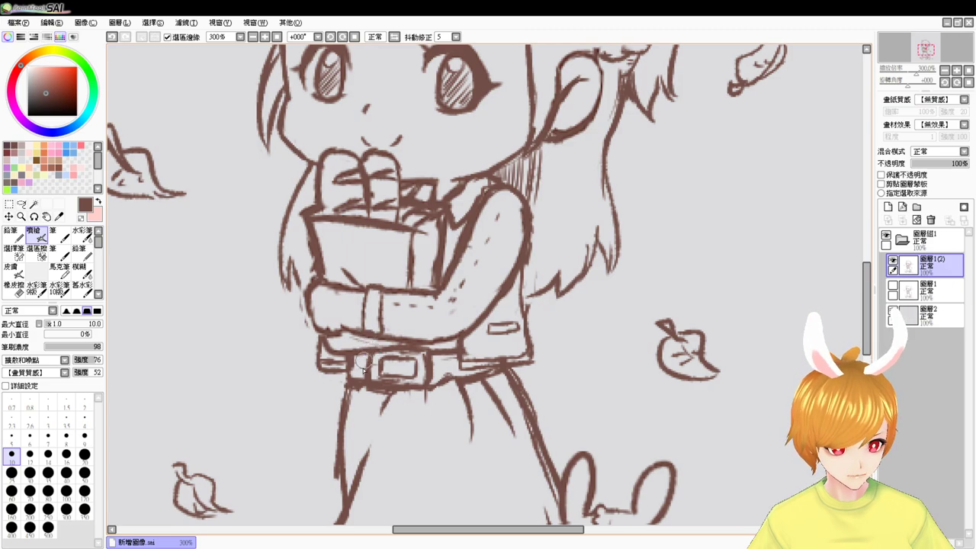
{"action": "key", "text": "e"}
{"action": "key", "text": "b"}
{"action": "left_click_drag", "start_coordinate": [343, 329], "coordinate": [363, 332]}
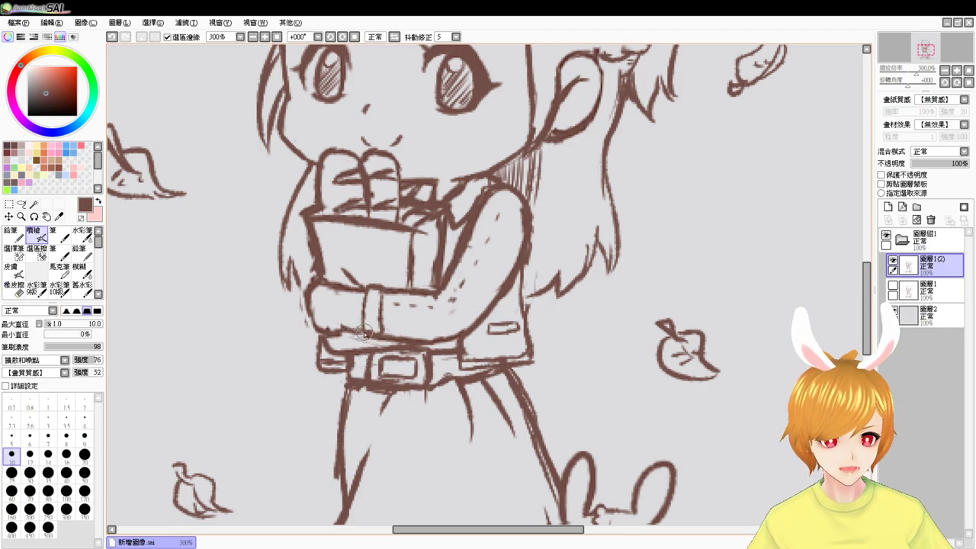
{"action": "key", "text": "e"}
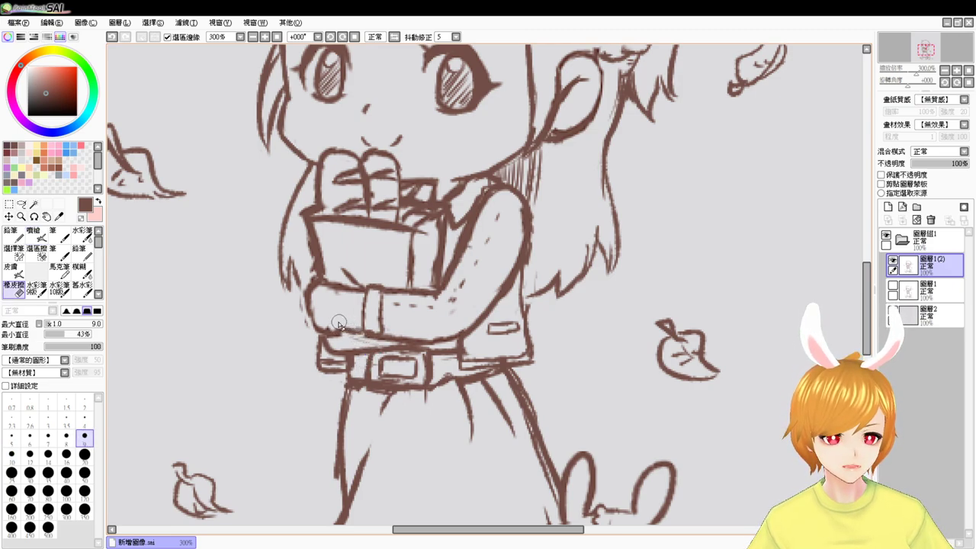
{"action": "key", "text": "v"}
{"action": "key", "text": "e"}
{"action": "key", "text": "v"}
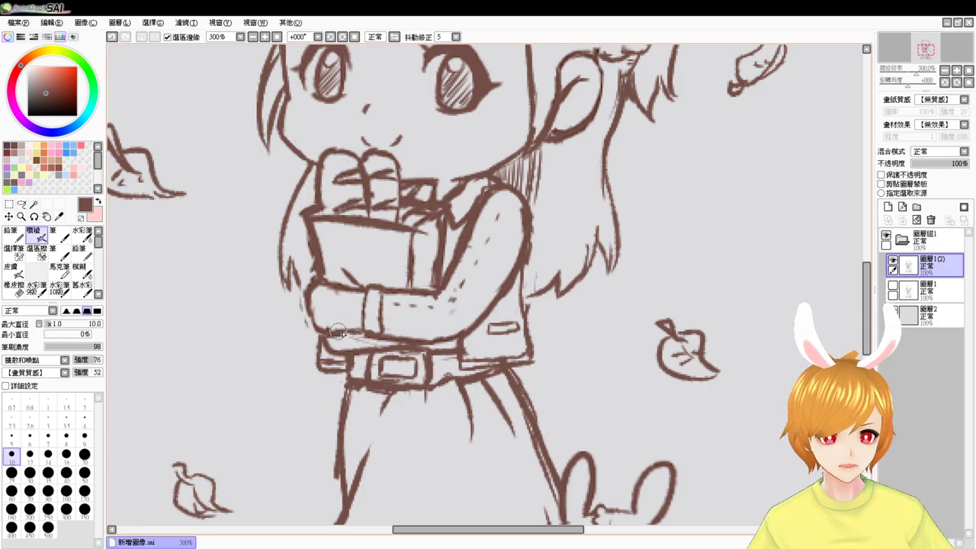
{"action": "key", "text": "e"}
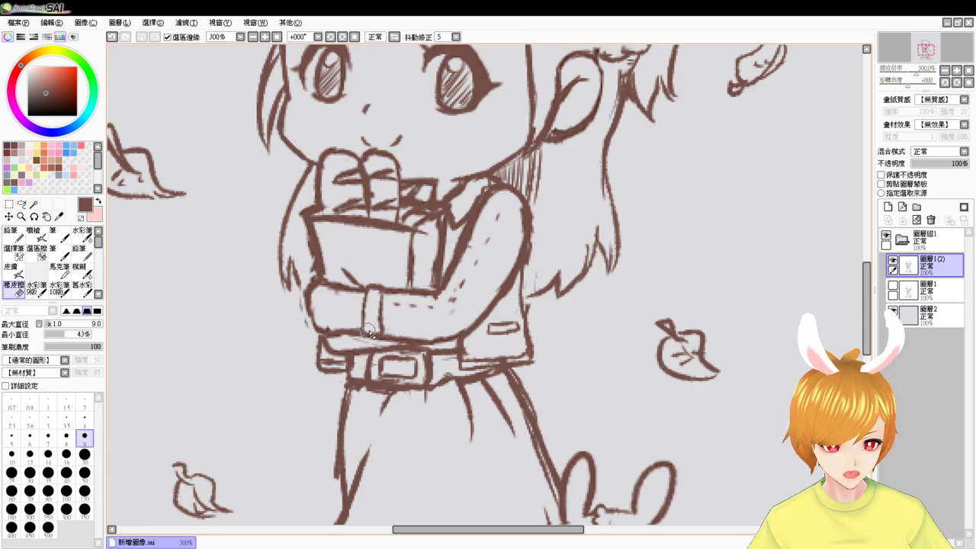
{"action": "key", "text": "v"}
{"action": "key", "text": "e"}
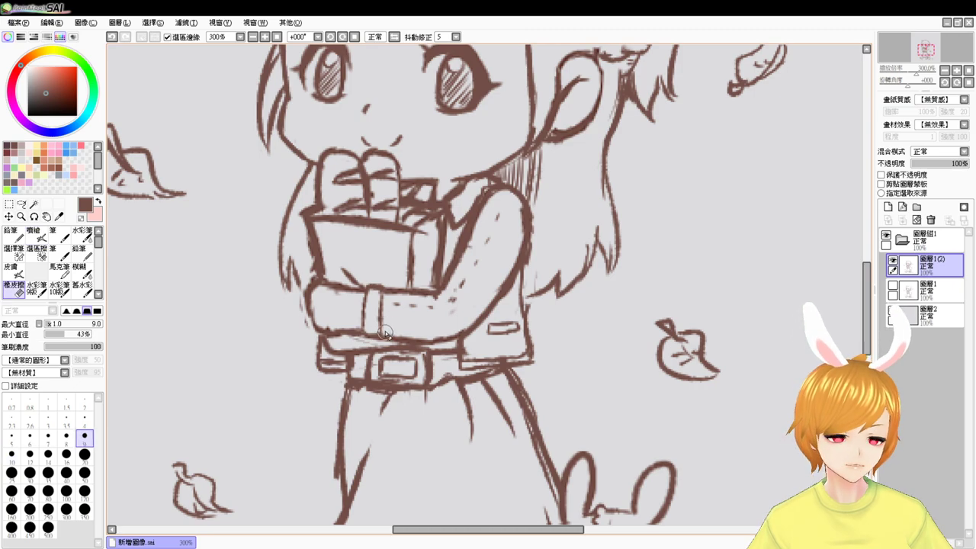
- Touch up the belt's lower edge beside the buckle with the size 10 airbrush and size 9 eraser
{"action": "key", "text": "v"}
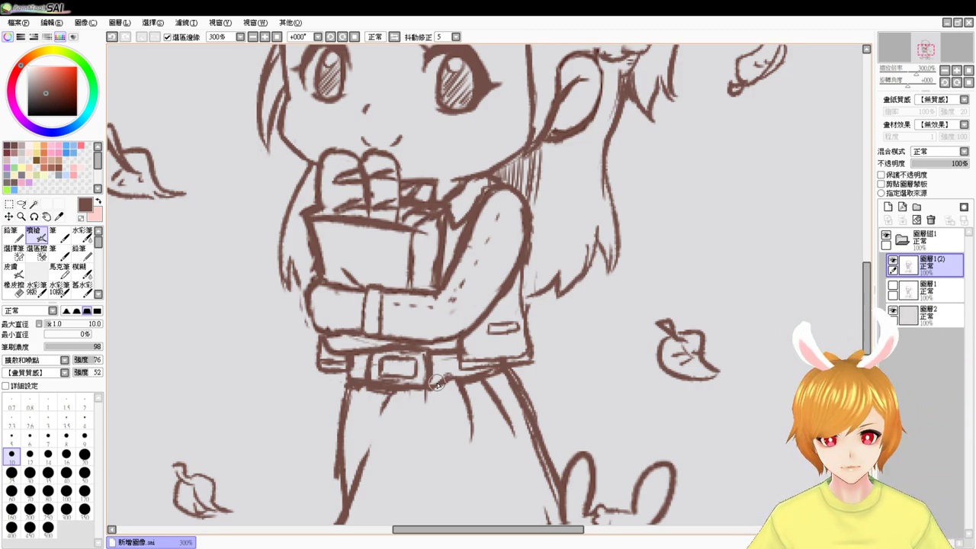
{"action": "key", "text": "e"}
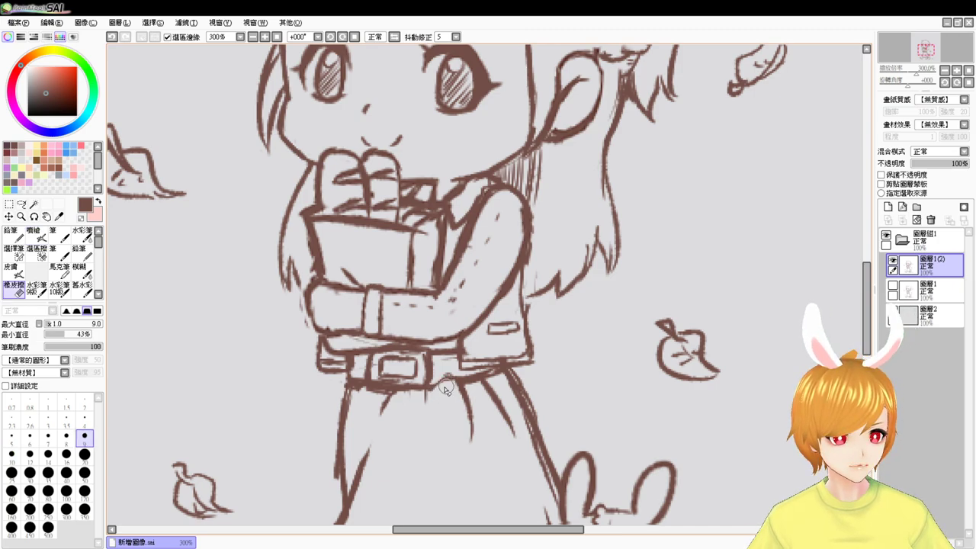
{"action": "key", "text": "b"}
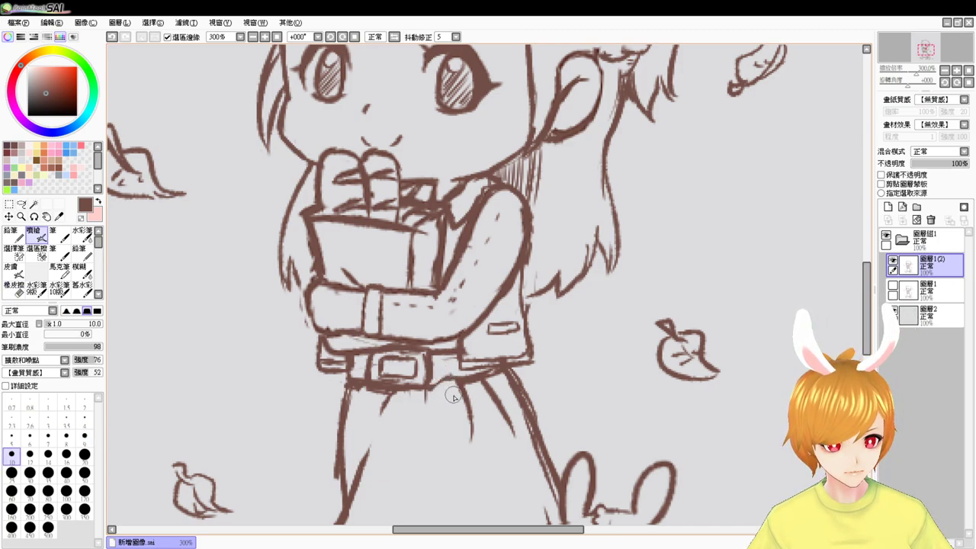
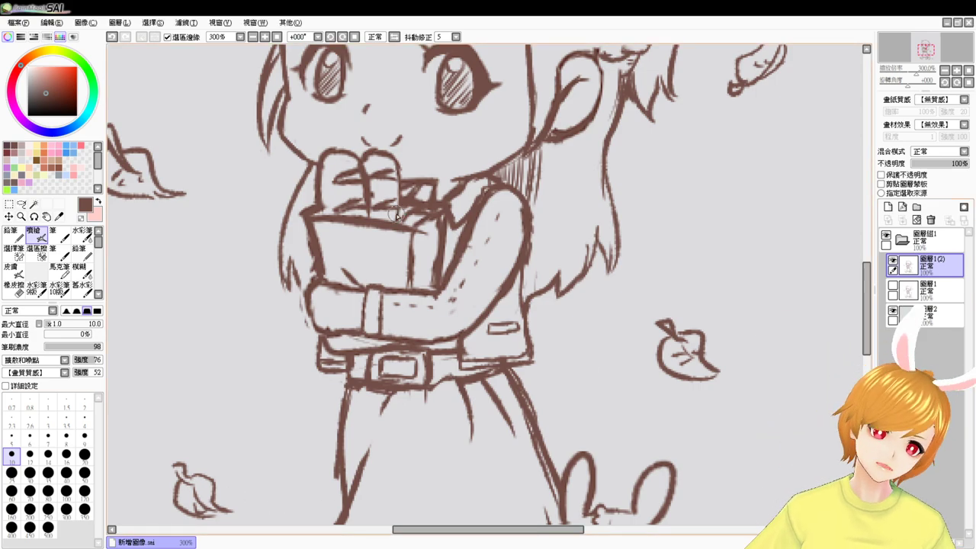
- Erase the outer outline of the girl's large ear below the hair bun with the size 9 eraser
{"action": "left_click", "coordinate": [252, 37]}
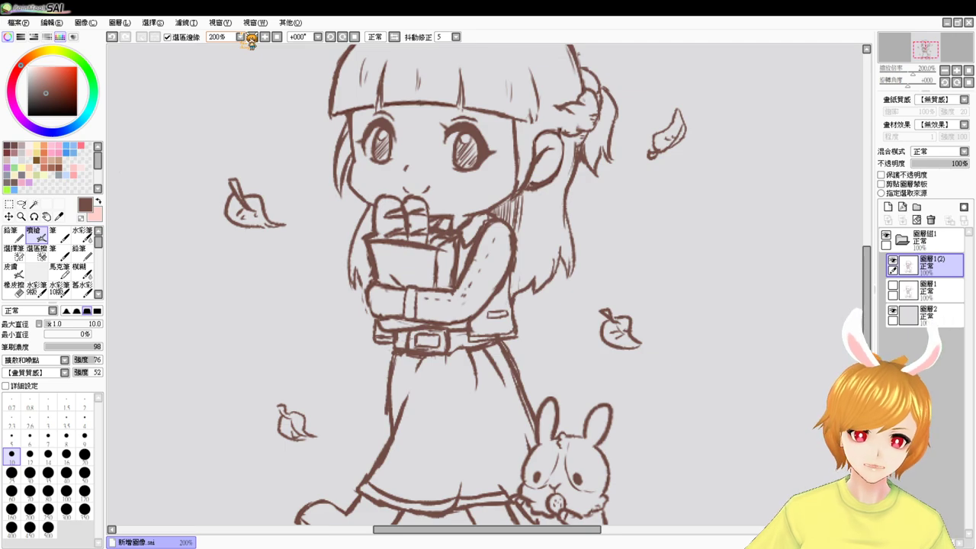
{"action": "left_click_drag", "start_coordinate": [555, 318], "coordinate": [535, 414]}
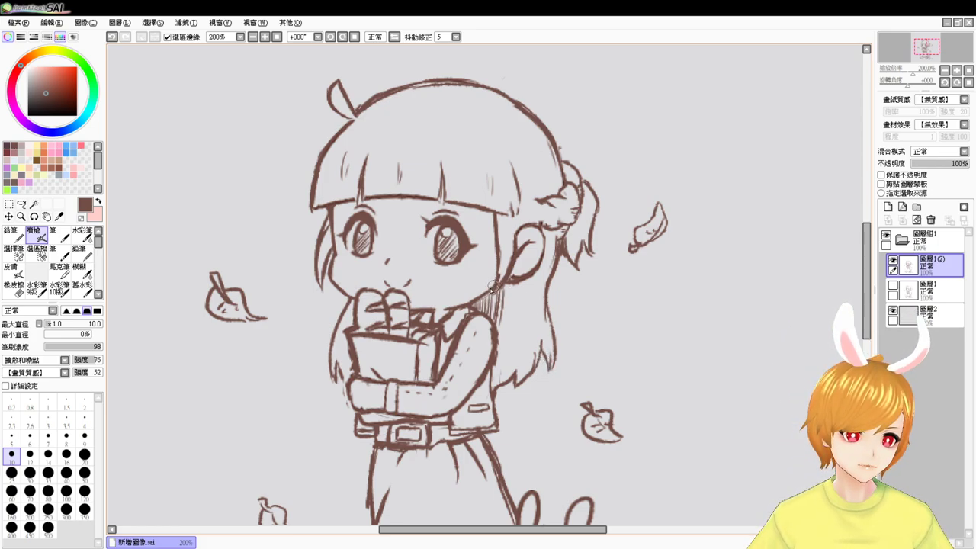
{"action": "mouse_move", "coordinate": [494, 285]}
{"action": "left_mouse_down"}
{"action": "mouse_move", "coordinate": [475, 298]}
{"action": "mouse_move", "coordinate": [496, 280]}
{"action": "mouse_move", "coordinate": [459, 305]}
{"action": "mouse_move", "coordinate": [471, 298]}
{"action": "mouse_move", "coordinate": [458, 320]}
{"action": "left_mouse_up"}
{"action": "key", "text": "e"}
{"action": "mouse_move", "coordinate": [499, 263]}
{"action": "left_mouse_down"}
{"action": "mouse_move", "coordinate": [518, 274]}
{"action": "mouse_move", "coordinate": [518, 303]}
{"action": "mouse_move", "coordinate": [522, 278]}
{"action": "mouse_move", "coordinate": [519, 305]}
{"action": "mouse_move", "coordinate": [494, 314]}
{"action": "mouse_move", "coordinate": [511, 289]}
{"action": "left_mouse_up"}
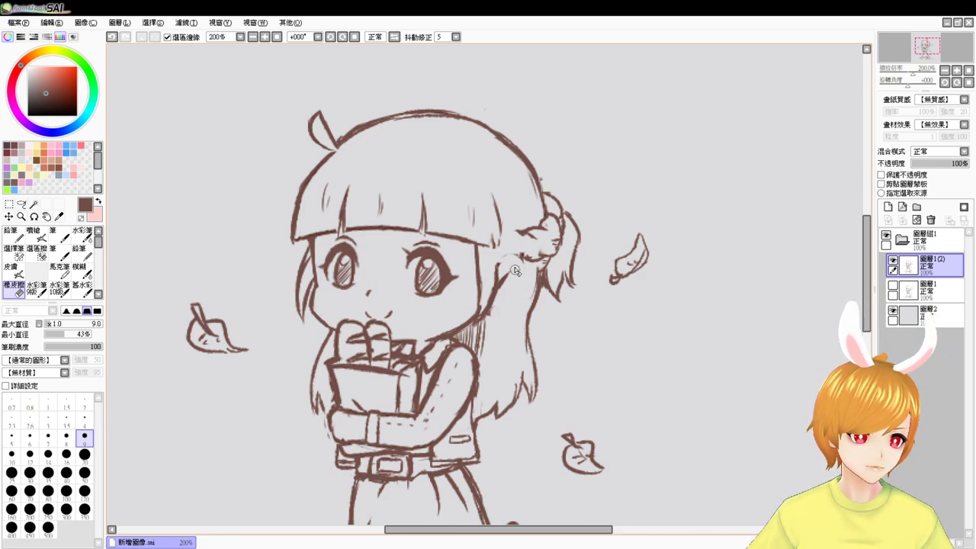
- Redraw the girl's ear as a smaller, narrower curve with the size 10 airbrush, undoing and retrying the stroke
{"action": "key", "text": "v"}
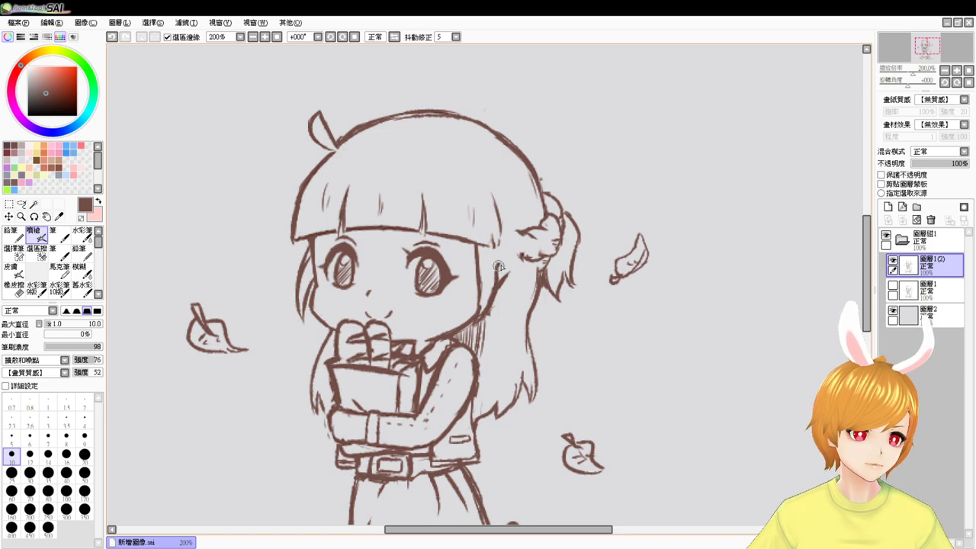
{"action": "mouse_move", "coordinate": [499, 267]}
{"action": "left_mouse_down"}
{"action": "mouse_move", "coordinate": [514, 265]}
{"action": "mouse_move", "coordinate": [508, 297]}
{"action": "mouse_move", "coordinate": [492, 302]}
{"action": "left_mouse_up"}
{"action": "key", "text": "ctrl+z"}
{"action": "key", "text": "ctrl+z"}
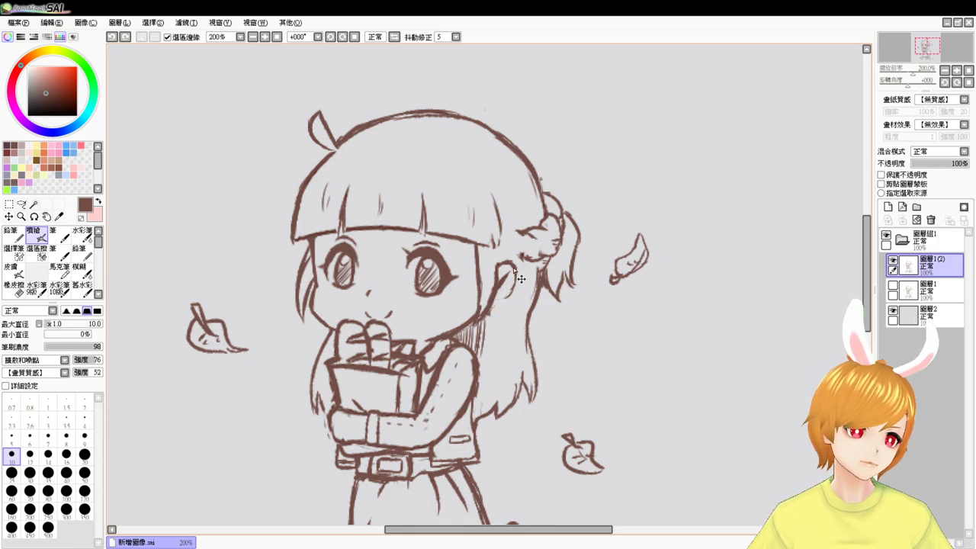
{"action": "key", "text": "ctrl+z"}
{"action": "mouse_move", "coordinate": [501, 267]}
{"action": "left_mouse_down"}
{"action": "mouse_move", "coordinate": [515, 266]}
{"action": "mouse_move", "coordinate": [515, 287]}
{"action": "mouse_move", "coordinate": [491, 303]}
{"action": "left_mouse_up"}
{"action": "key", "text": "ctrl+z"}
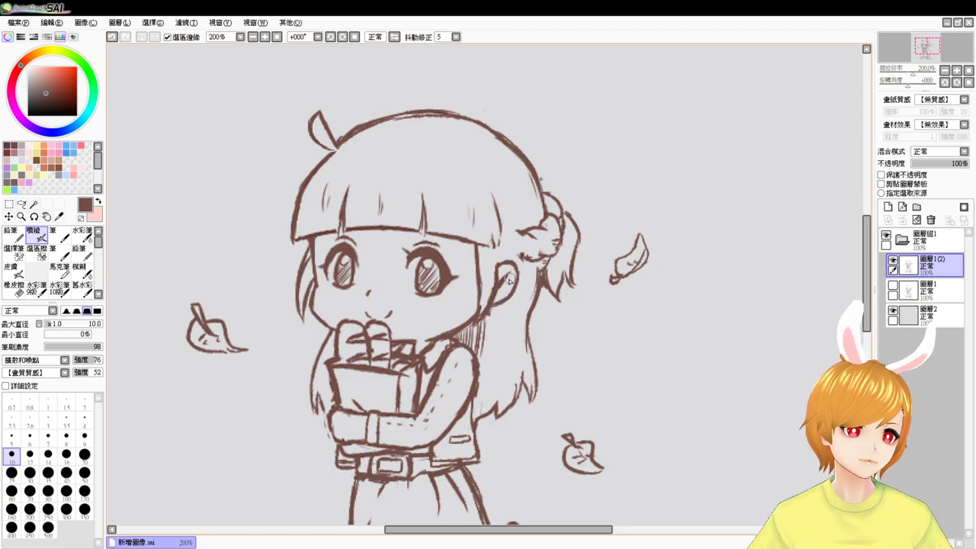
- Clean up the line inside the smaller ear, alternating the size 9 eraser and size 10 airbrush
{"action": "key", "text": "e"}
{"action": "left_click_drag", "start_coordinate": [509, 271], "coordinate": [503, 291]}
{"action": "key", "text": "b"}
{"action": "key", "text": "e"}
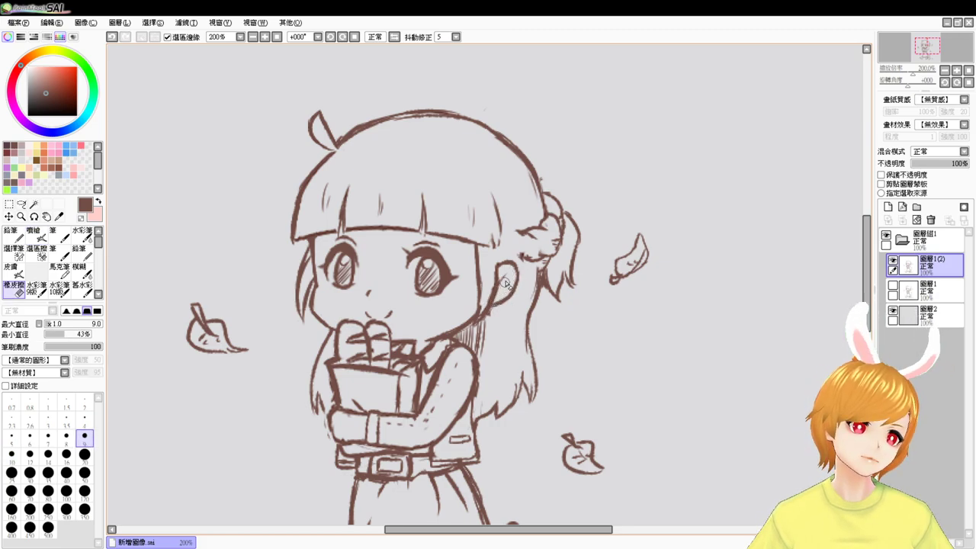
{"action": "key", "text": "b"}
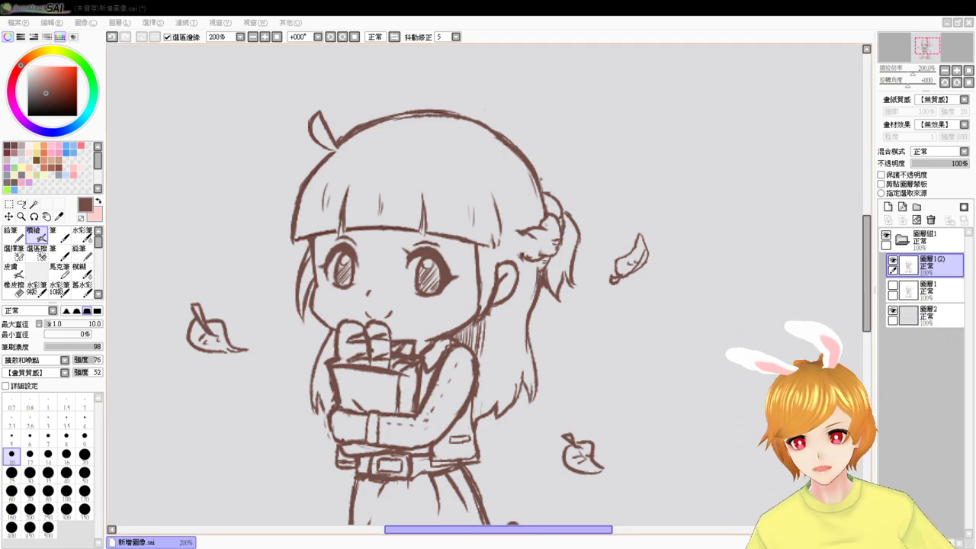
- Compare the 圖層1 and 圖層1(2) sketches by switching which of the two layers is visible
{"action": "left_click", "coordinate": [470, 544]}
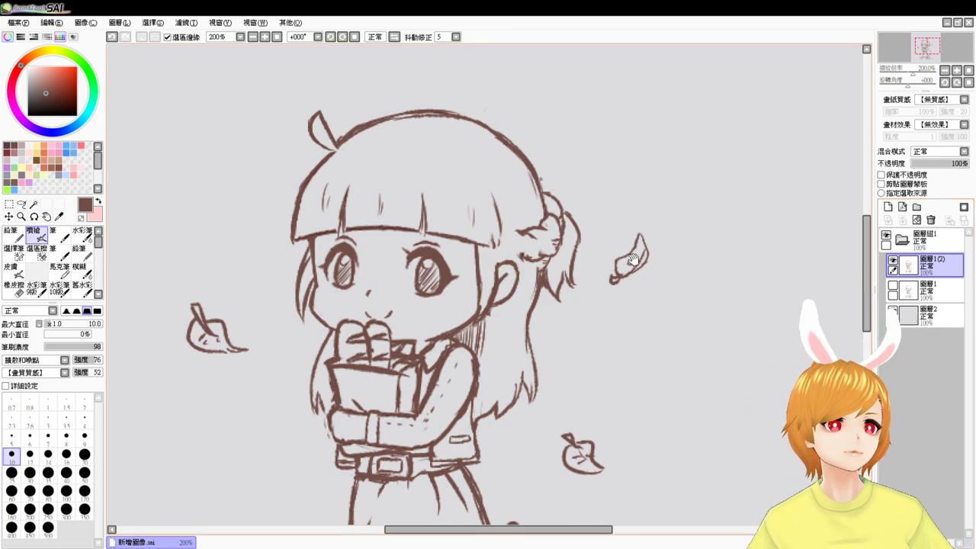
{"action": "scroll", "coordinate": [633, 263], "scroll_direction": "up", "scroll_amount": 1}
{"action": "left_click", "coordinate": [939, 293]}
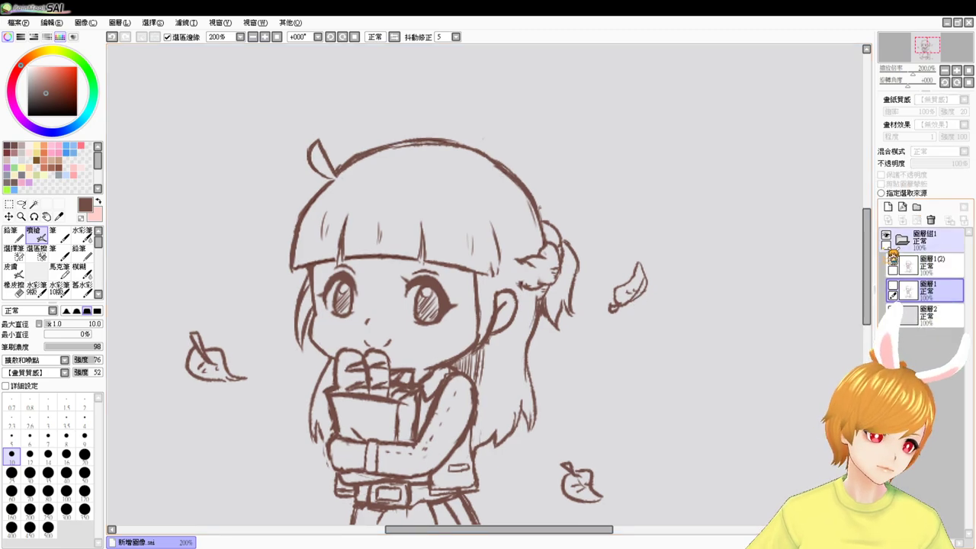
{"action": "left_click", "coordinate": [905, 241]}
{"action": "left_click", "coordinate": [905, 241]}
{"action": "left_click", "coordinate": [886, 235]}
{"action": "left_click", "coordinate": [886, 235]}
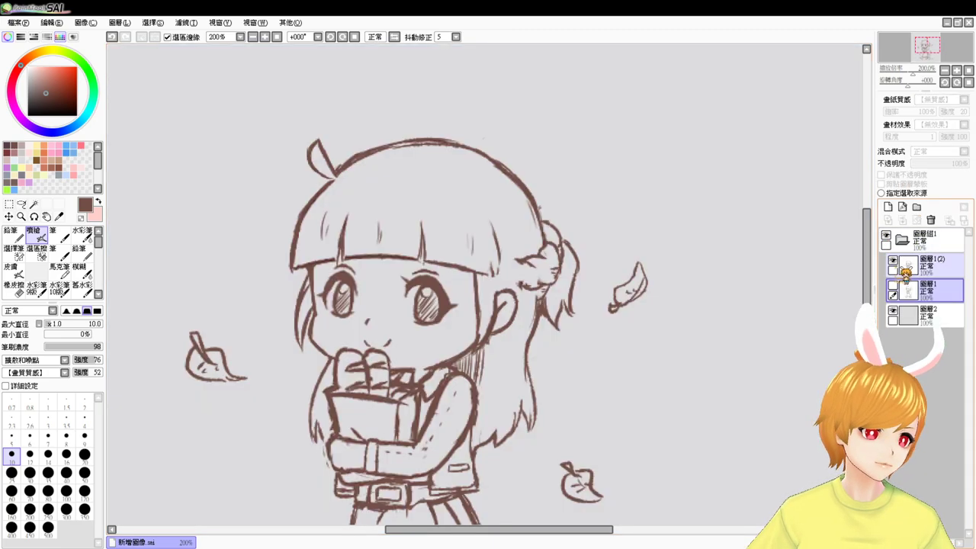
{"action": "left_click", "coordinate": [893, 260]}
{"action": "left_click", "coordinate": [894, 284]}
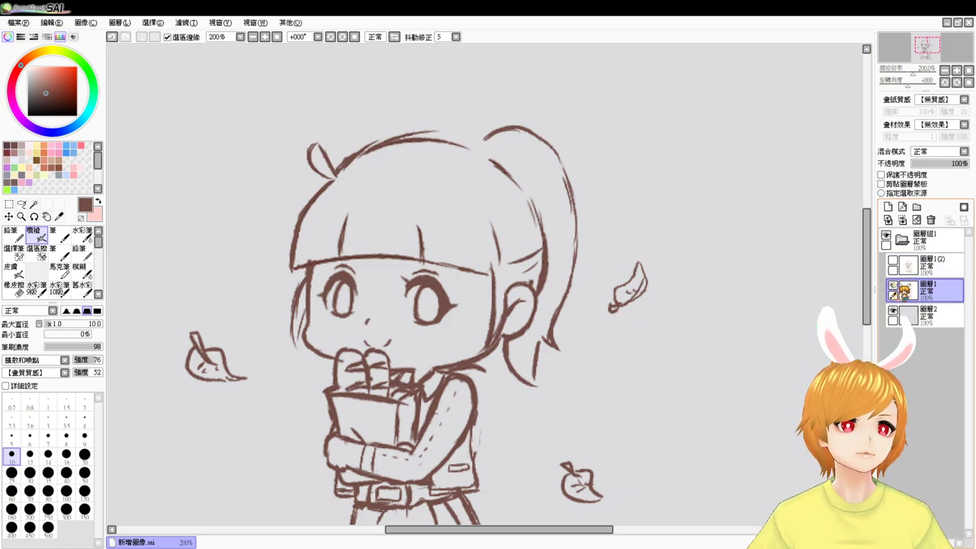
{"action": "left_click", "coordinate": [893, 285]}
{"action": "left_click", "coordinate": [893, 260]}
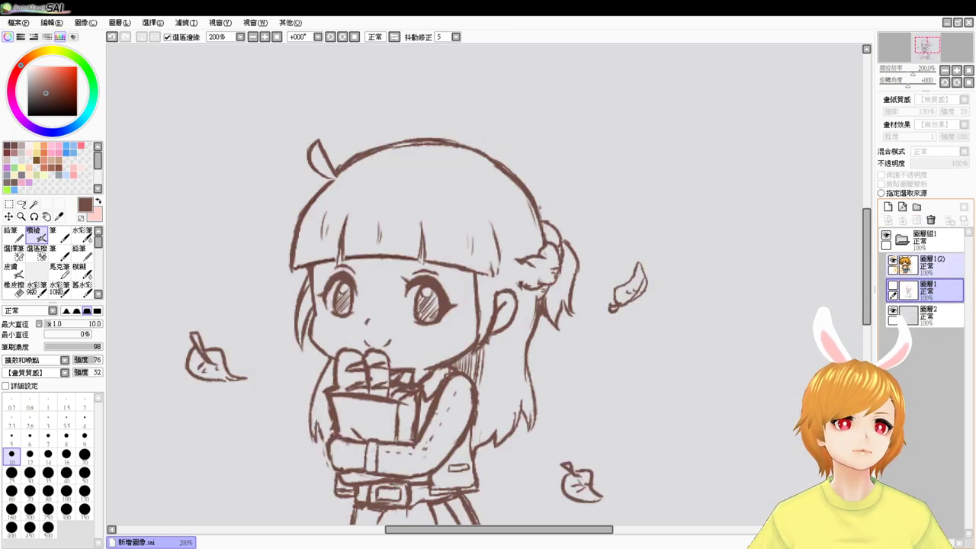
- Overlay both sketch versions, view 圖層1 on its own, and return to showing only 圖層1(2)
{"action": "left_click", "coordinate": [902, 261]}
{"action": "left_click", "coordinate": [894, 285]}
{"action": "left_click", "coordinate": [894, 261]}
{"action": "left_click", "coordinate": [894, 260]}
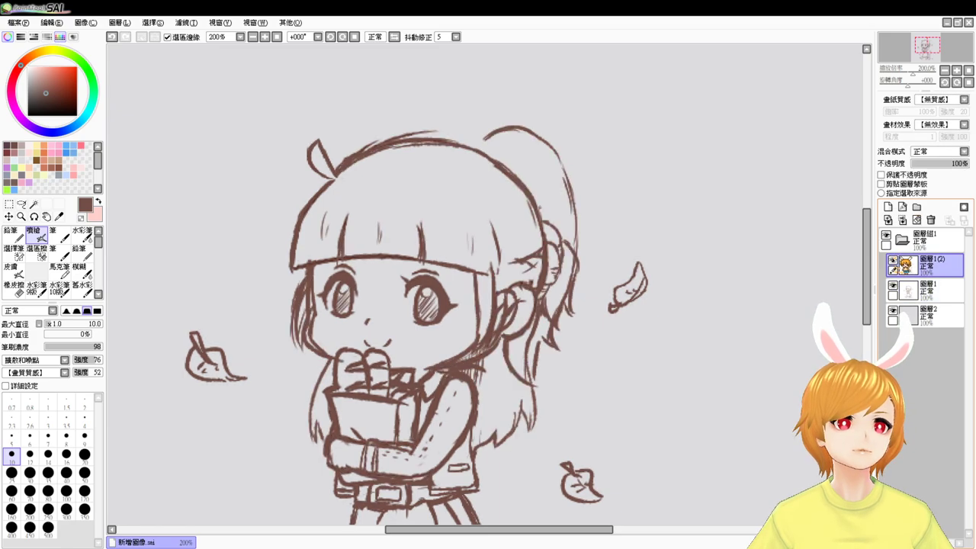
{"action": "left_click", "coordinate": [893, 261]}
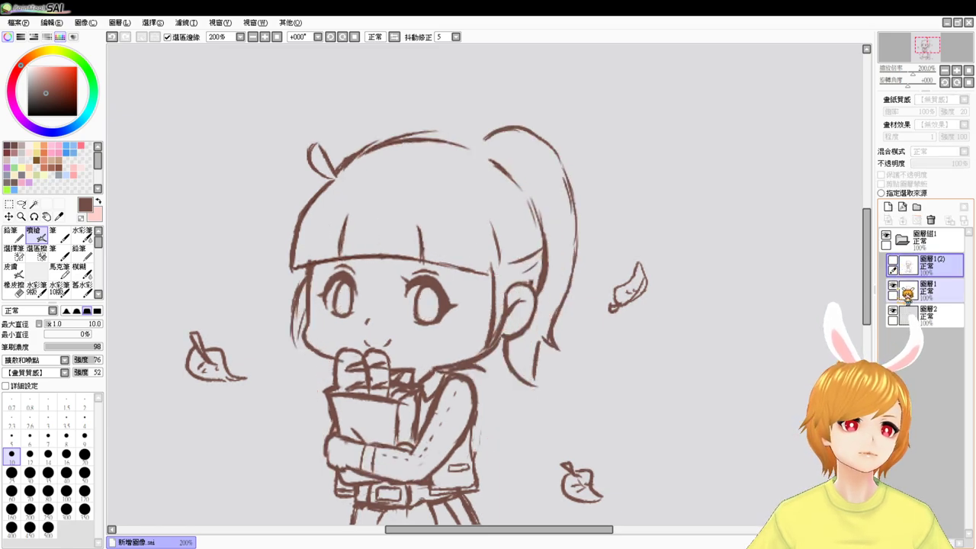
{"action": "left_click", "coordinate": [926, 289]}
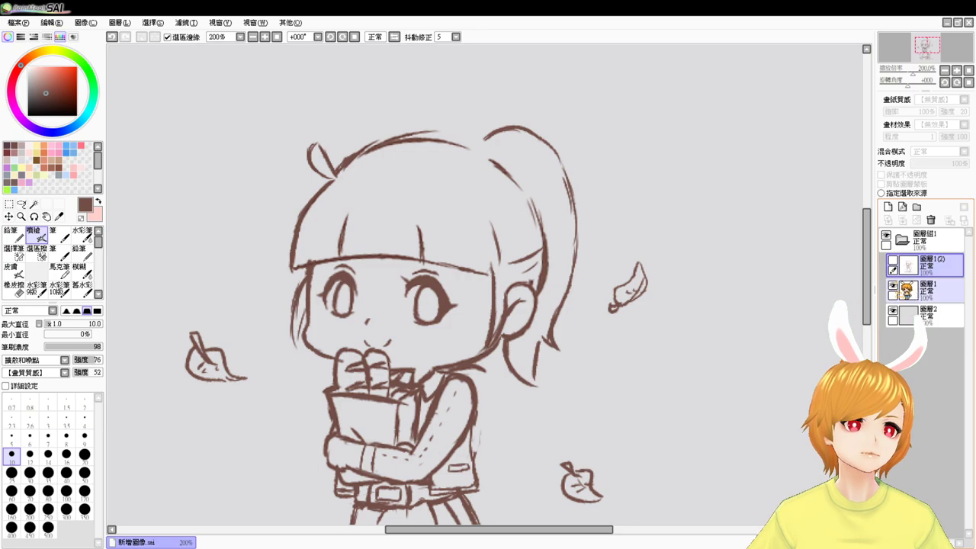
{"action": "left_click", "coordinate": [893, 285]}
{"action": "left_click", "coordinate": [927, 264]}
{"action": "left_click", "coordinate": [893, 260]}
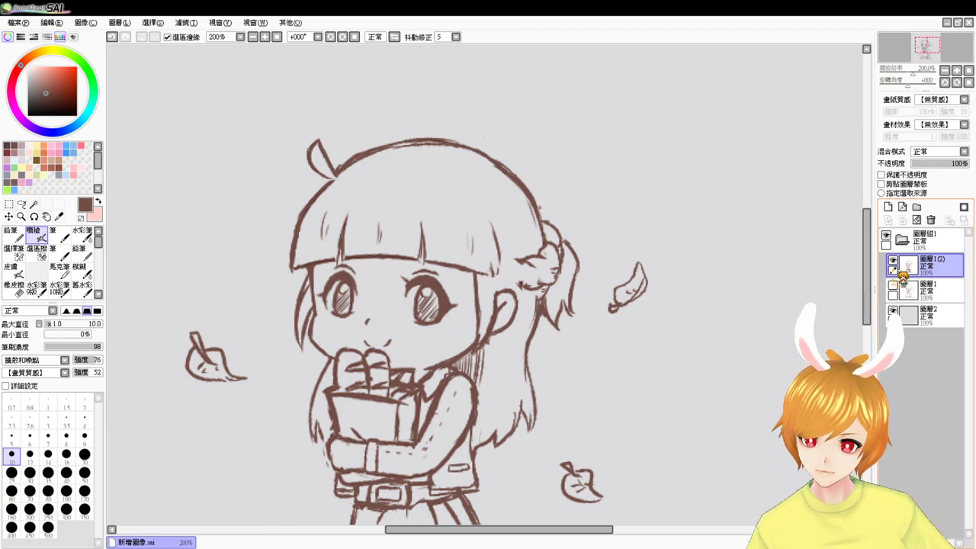
{"action": "left_click", "coordinate": [892, 285]}
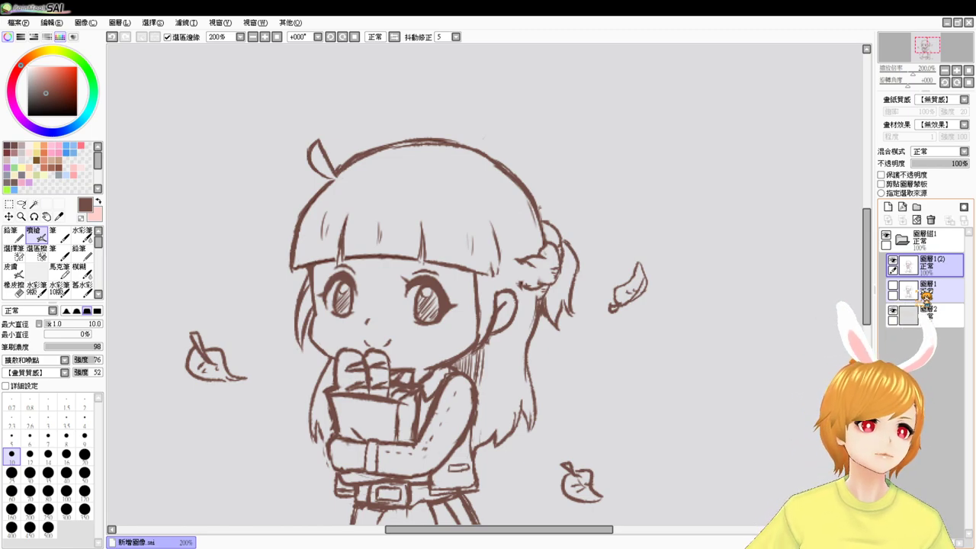
- Fade the 圖層1(2) sketch layer to about 33% opacity and add a new layer above it
{"action": "left_click", "coordinate": [927, 238]}
{"action": "left_click", "coordinate": [942, 268]}
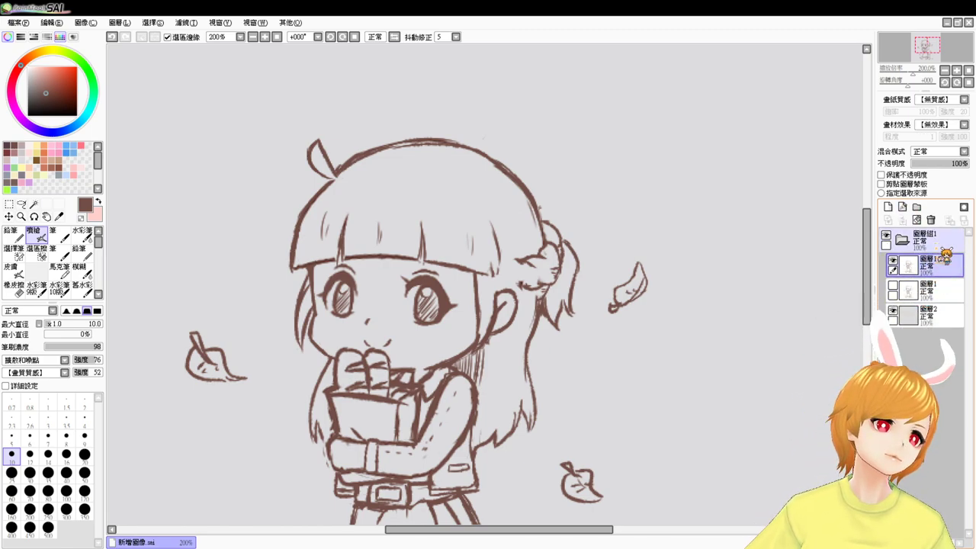
{"action": "left_click_drag", "start_coordinate": [962, 164], "coordinate": [929, 164]}
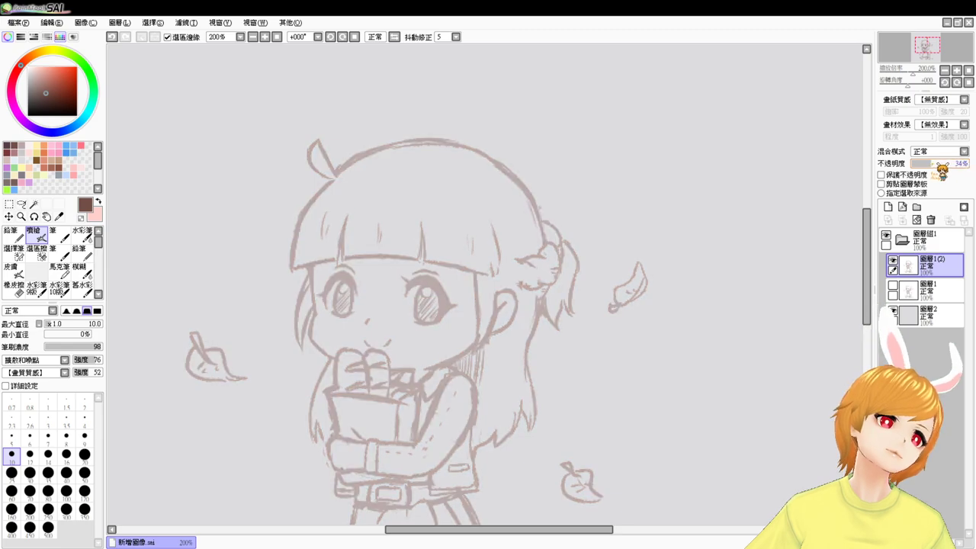
{"action": "left_click", "coordinate": [887, 207]}
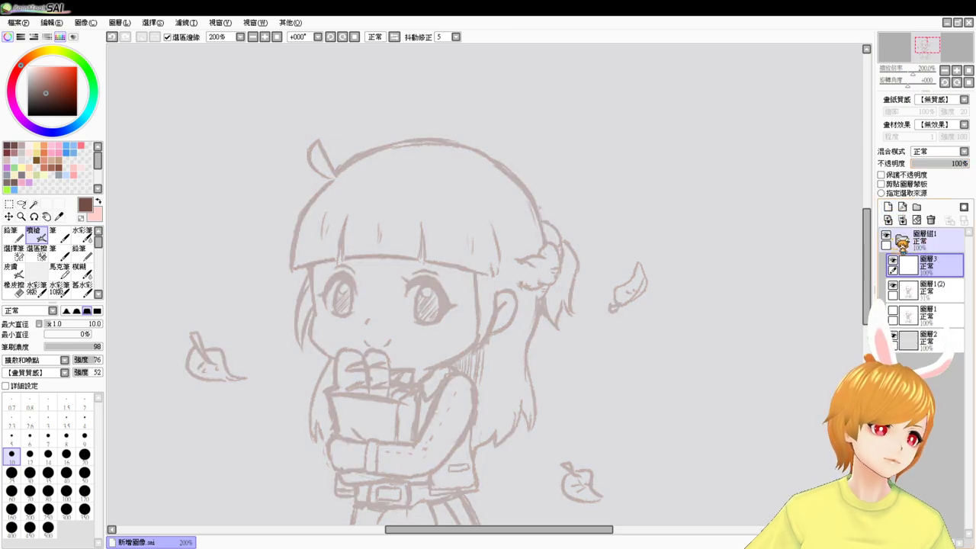
- Ink the left hair contour from below the hair tuft to the fringe's outer corner and along its lower edge to the first parting
{"action": "key", "text": "ctrl+plus"}
{"action": "left_click_drag", "start_coordinate": [362, 259], "coordinate": [430, 296]}
{"action": "mouse_move", "coordinate": [324, 167]}
{"action": "left_mouse_down"}
{"action": "mouse_move", "coordinate": [301, 186]}
{"action": "mouse_move", "coordinate": [281, 229]}
{"action": "left_mouse_up"}
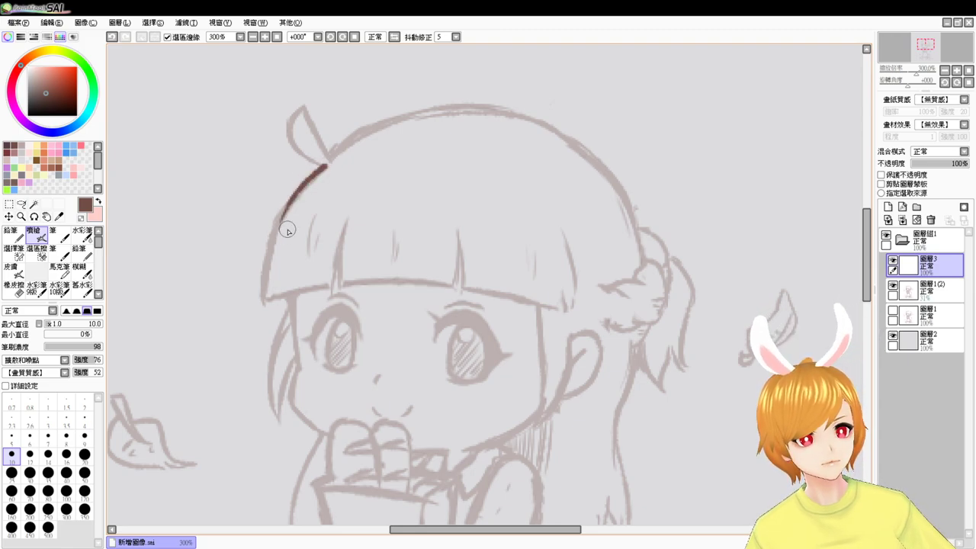
{"action": "key", "text": "ctrl+z"}
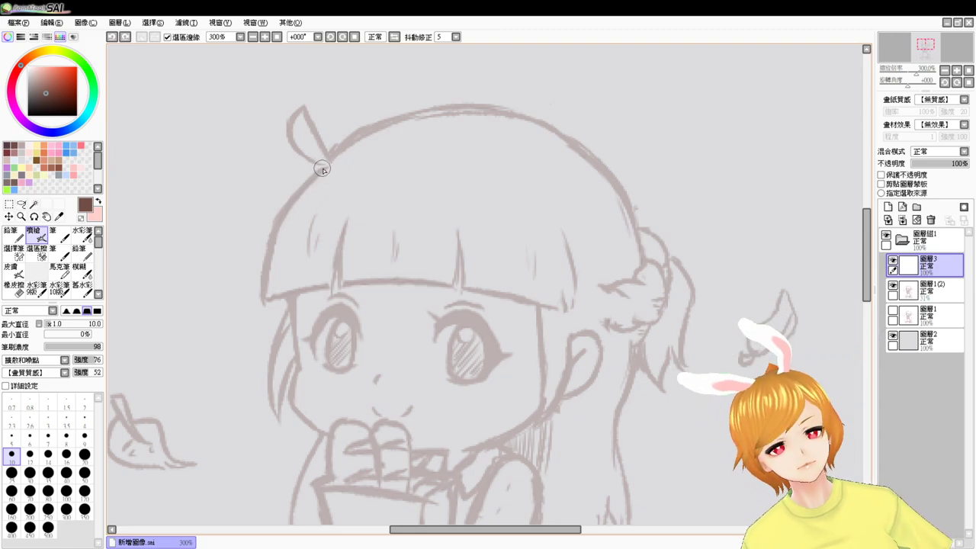
{"action": "left_click_drag", "start_coordinate": [324, 165], "coordinate": [270, 245]}
{"action": "key", "text": "ctrl+z"}
{"action": "left_click_drag", "start_coordinate": [329, 164], "coordinate": [268, 288]}
{"action": "key", "text": "ctrl+z"}
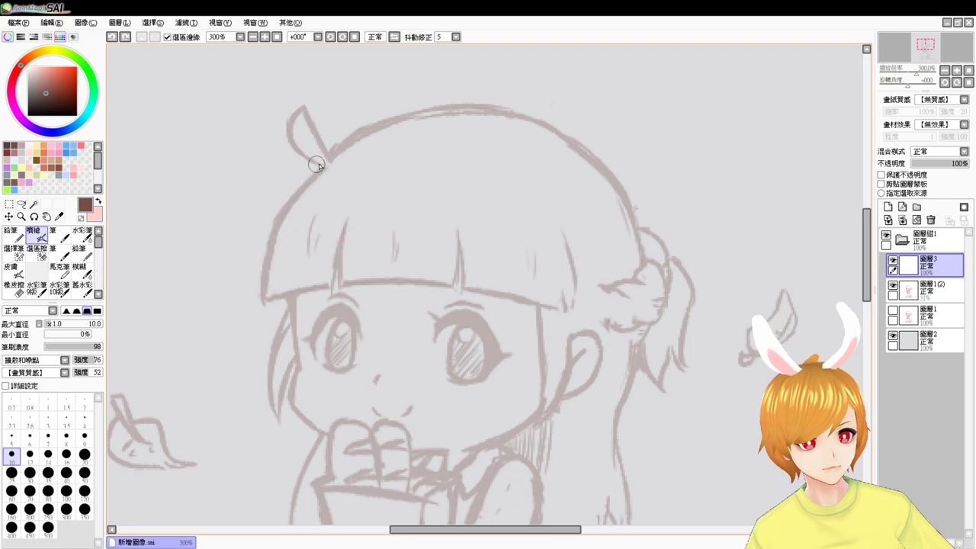
{"action": "mouse_move", "coordinate": [322, 166]}
{"action": "left_mouse_down"}
{"action": "mouse_move", "coordinate": [270, 234]}
{"action": "mouse_move", "coordinate": [267, 295]}
{"action": "left_mouse_up"}
{"action": "key", "text": "ctrl+z"}
{"action": "left_click_drag", "start_coordinate": [325, 167], "coordinate": [270, 305]}
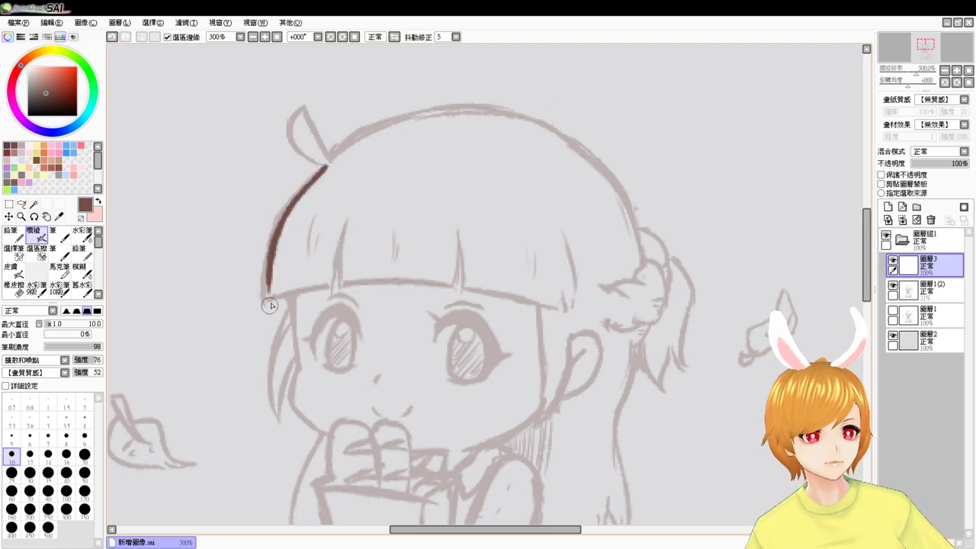
{"action": "key", "text": "ctrl+z"}
{"action": "mouse_move", "coordinate": [328, 164]}
{"action": "left_mouse_down"}
{"action": "mouse_move", "coordinate": [265, 309]}
{"action": "mouse_move", "coordinate": [274, 288]}
{"action": "mouse_move", "coordinate": [268, 302]}
{"action": "mouse_move", "coordinate": [330, 288]}
{"action": "left_mouse_up"}
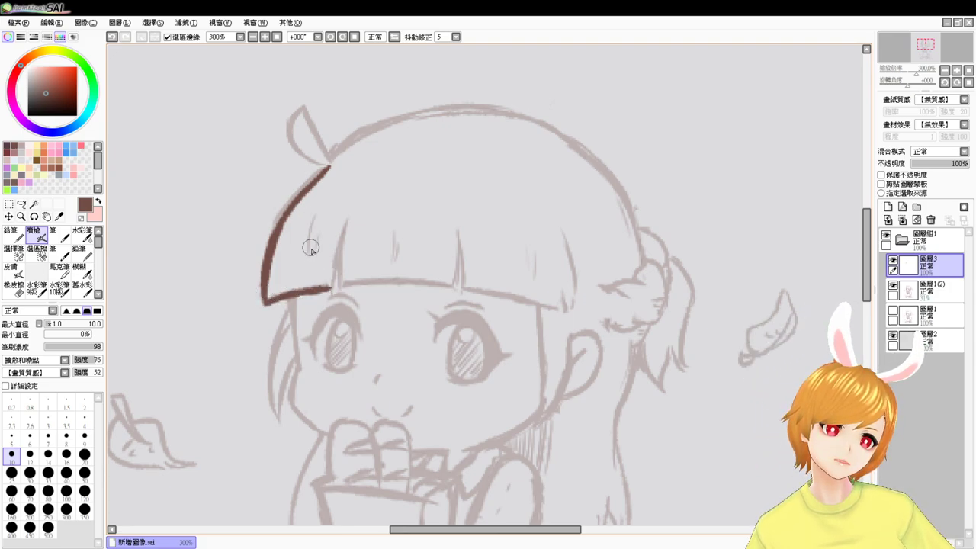
- Ink the narrow first parting in the left part of the fringe with two strokes meeting at a point
{"action": "left_click_drag", "start_coordinate": [344, 222], "coordinate": [331, 287]}
{"action": "key", "text": "ctrl+z"}
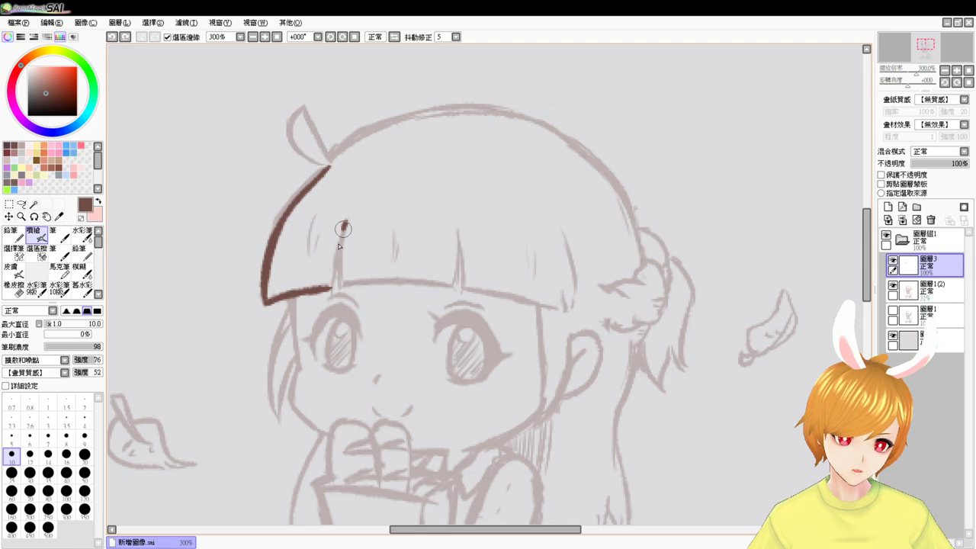
{"action": "left_click_drag", "start_coordinate": [344, 225], "coordinate": [330, 288]}
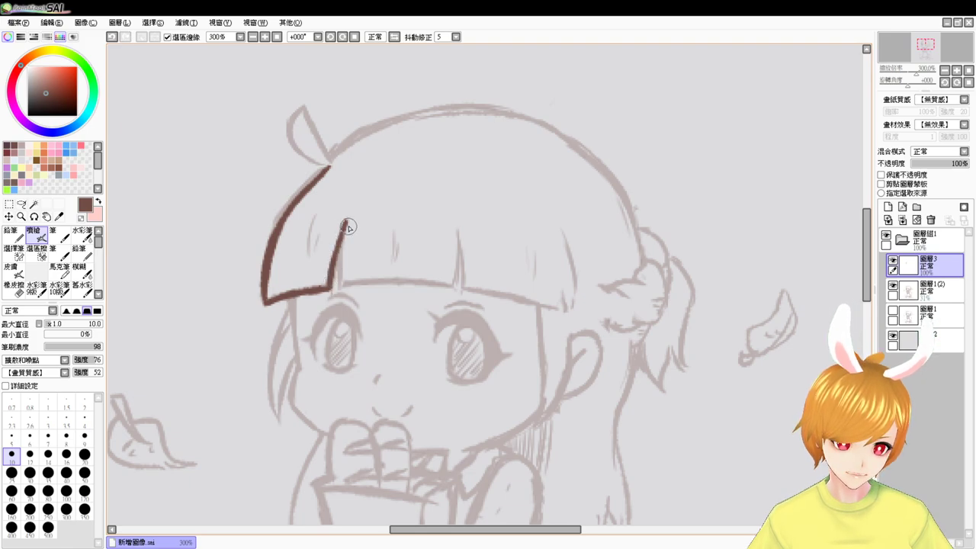
{"action": "left_click_drag", "start_coordinate": [346, 222], "coordinate": [343, 280]}
{"action": "key", "text": "ctrl+z"}
{"action": "left_click_drag", "start_coordinate": [347, 224], "coordinate": [343, 281]}
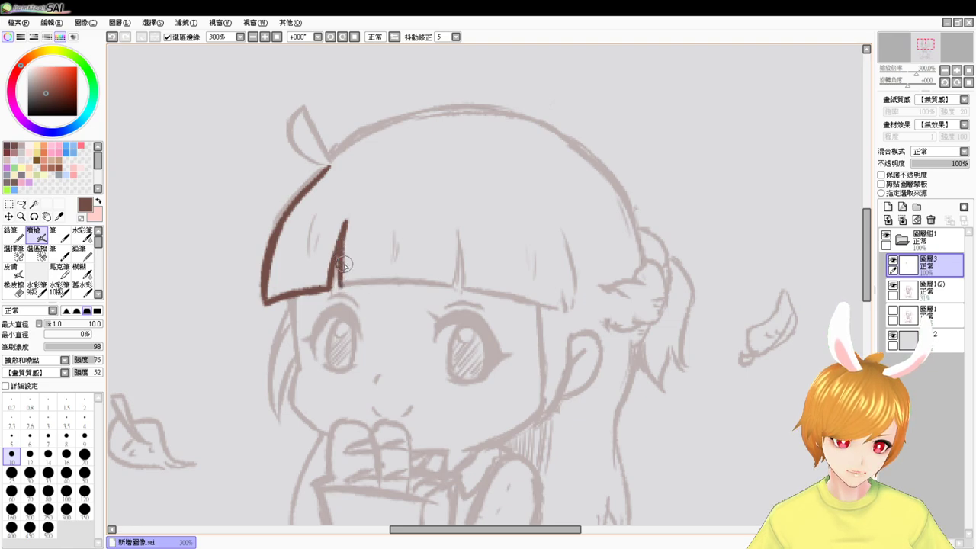
- Ink the lower edge of the fringe's middle section between the two partings
{"action": "left_click_drag", "start_coordinate": [339, 287], "coordinate": [418, 285]}
{"action": "key", "text": "ctrl+z"}
{"action": "left_click_drag", "start_coordinate": [338, 288], "coordinate": [441, 287]}
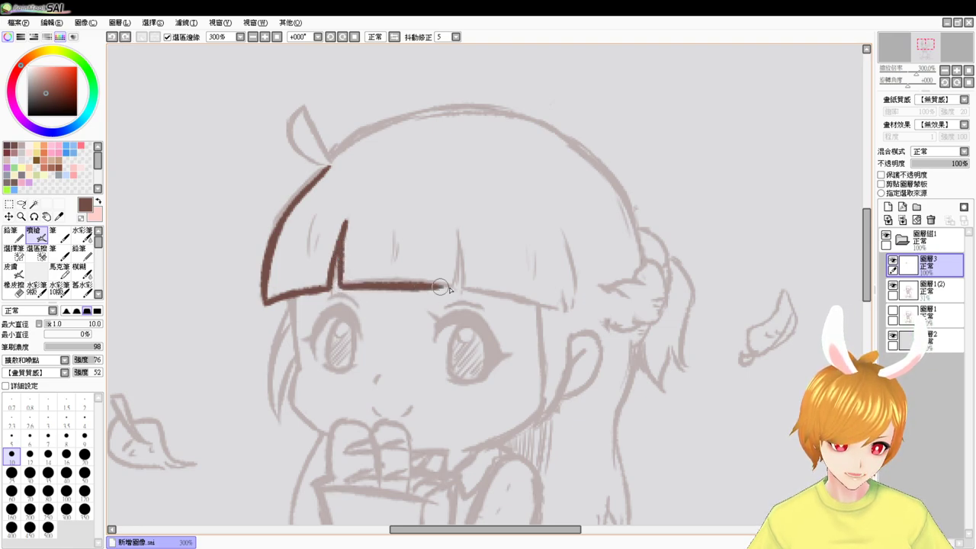
- Ink both sides of the second fringe parting, above the right-hand eye, tapering to a point at the top
{"action": "left_click_drag", "start_coordinate": [459, 230], "coordinate": [451, 285]}
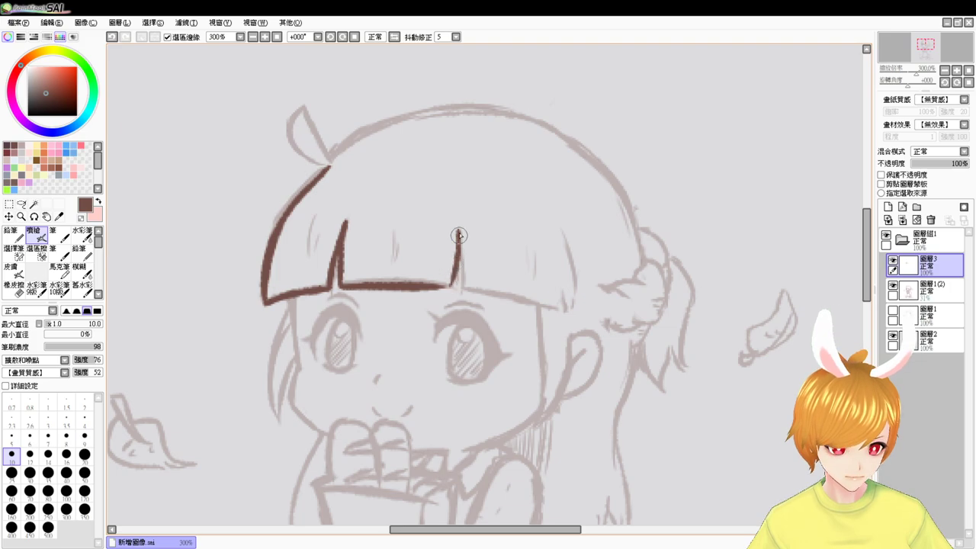
{"action": "key", "text": "ctrl+z"}
{"action": "left_click_drag", "start_coordinate": [459, 230], "coordinate": [452, 284]}
{"action": "key", "text": "ctrl+z"}
{"action": "left_click_drag", "start_coordinate": [459, 225], "coordinate": [451, 289]}
{"action": "key", "text": "ctrl+z"}
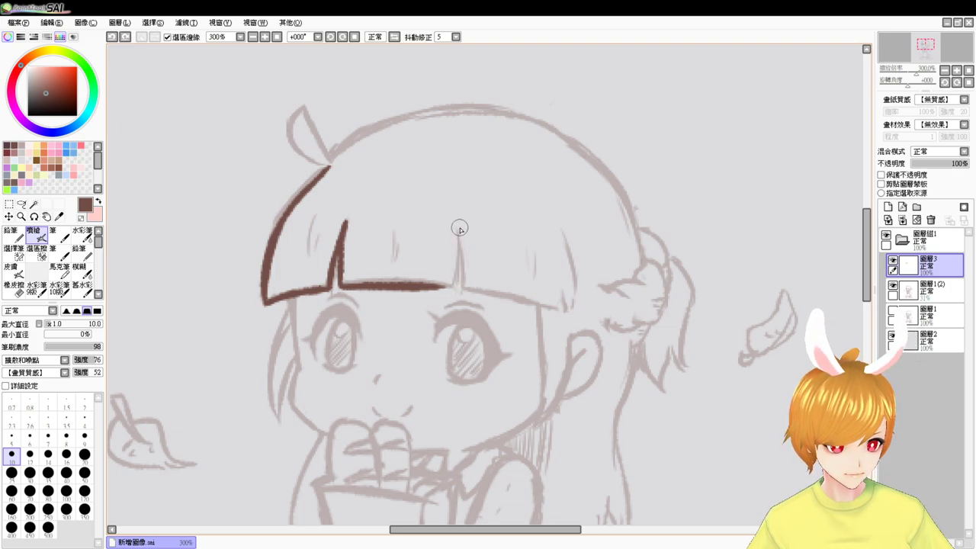
{"action": "mouse_move", "coordinate": [460, 224]}
{"action": "left_mouse_down"}
{"action": "mouse_move", "coordinate": [455, 281]}
{"action": "mouse_move", "coordinate": [422, 287]}
{"action": "left_mouse_up"}
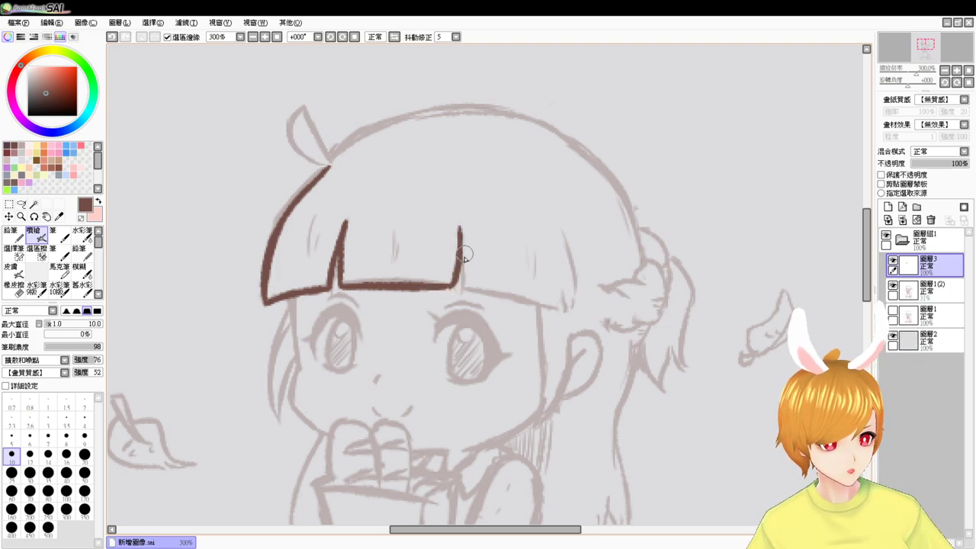
{"action": "left_click_drag", "start_coordinate": [460, 243], "coordinate": [463, 285]}
{"action": "key", "text": "ctrl+z"}
{"action": "left_click_drag", "start_coordinate": [459, 241], "coordinate": [464, 287]}
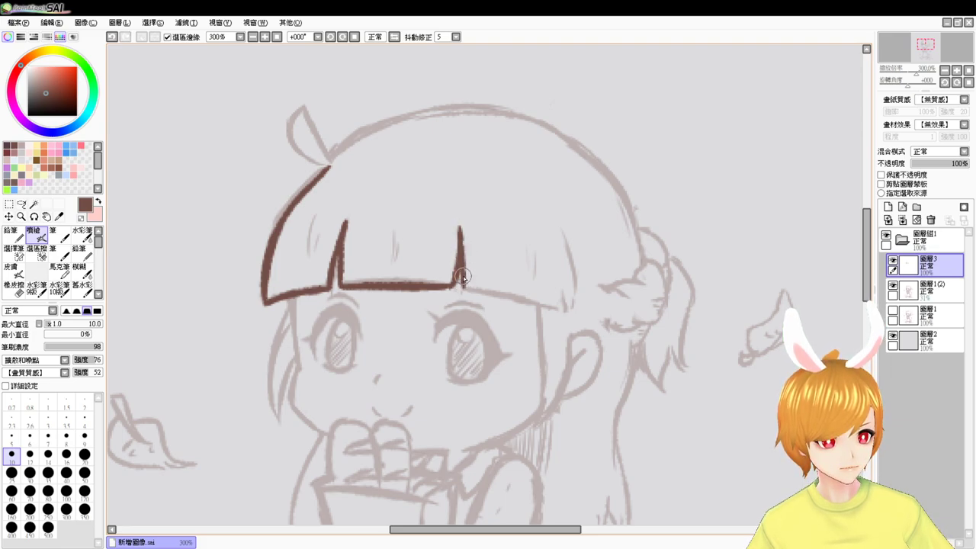
- Ink the lower edge of the fringe's right section, sloping down from the second parting toward the side hair
{"action": "left_click_drag", "start_coordinate": [467, 288], "coordinate": [556, 308]}
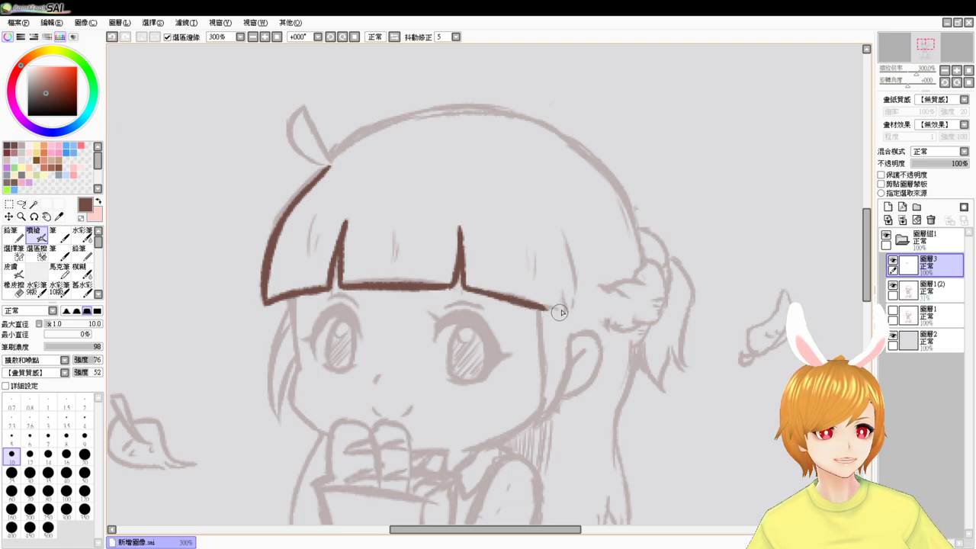
{"action": "key", "text": "ctrl+z"}
{"action": "left_click_drag", "start_coordinate": [463, 288], "coordinate": [549, 304]}
{"action": "key", "text": "ctrl+z"}
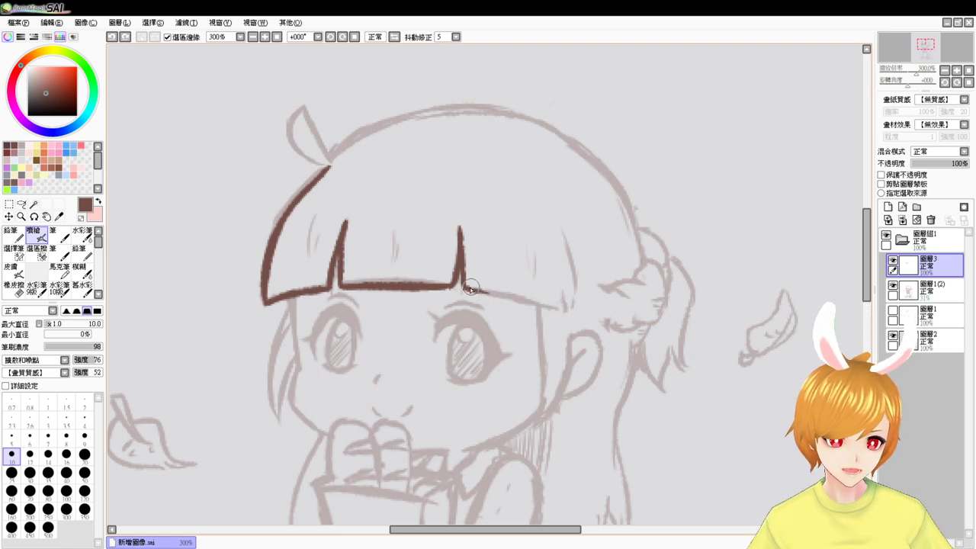
{"action": "left_click_drag", "start_coordinate": [464, 287], "coordinate": [559, 308]}
{"action": "key", "text": "ctrl+z"}
{"action": "mouse_move", "coordinate": [462, 288]}
{"action": "left_mouse_down"}
{"action": "mouse_move", "coordinate": [564, 311]}
{"action": "mouse_move", "coordinate": [539, 305]}
{"action": "left_mouse_up"}
{"action": "key", "text": "ctrl+z"}
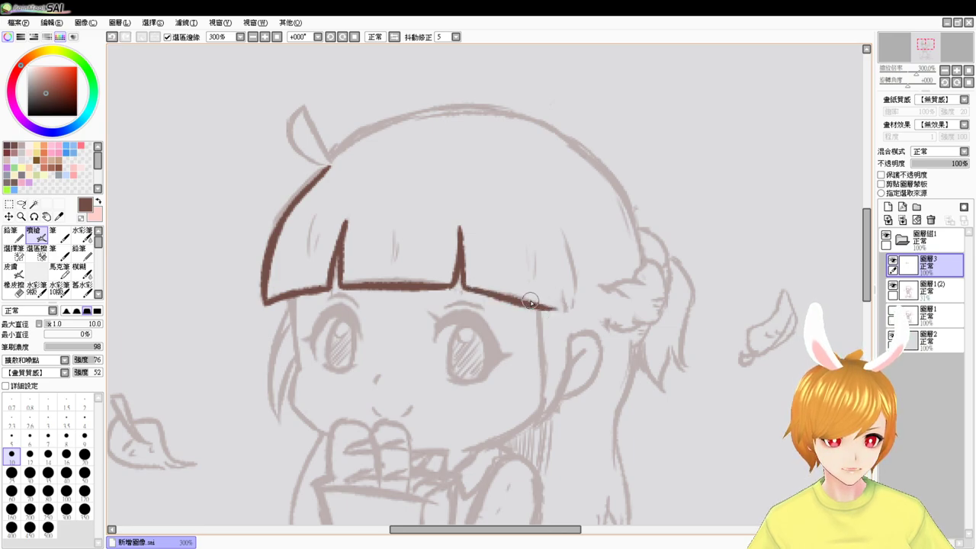
- Ink the short curved strand line closing the right end of the fringe
{"action": "left_click_drag", "start_coordinate": [565, 255], "coordinate": [571, 301]}
{"action": "key", "text": "ctrl+z"}
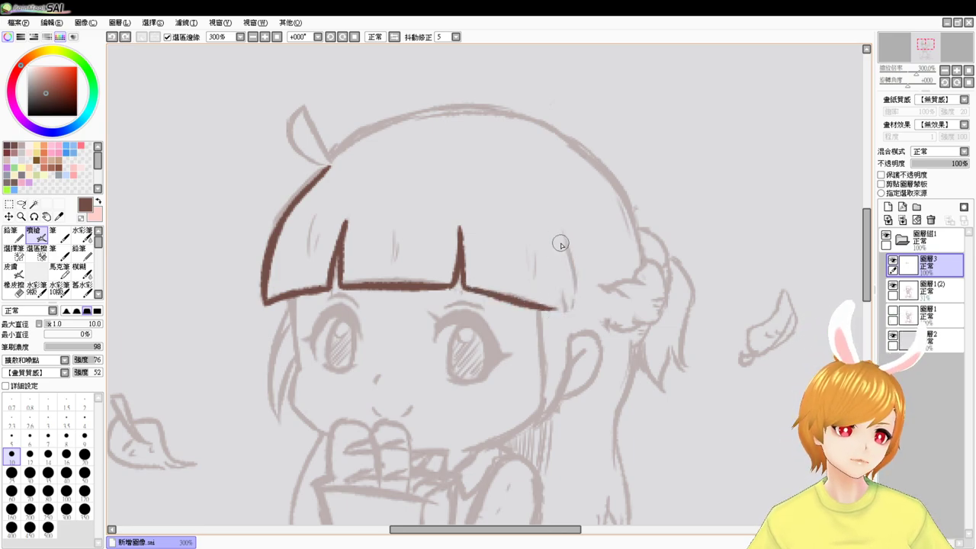
{"action": "mouse_move", "coordinate": [561, 238]}
{"action": "left_mouse_down"}
{"action": "mouse_move", "coordinate": [570, 266]}
{"action": "mouse_move", "coordinate": [565, 298]}
{"action": "left_mouse_up"}
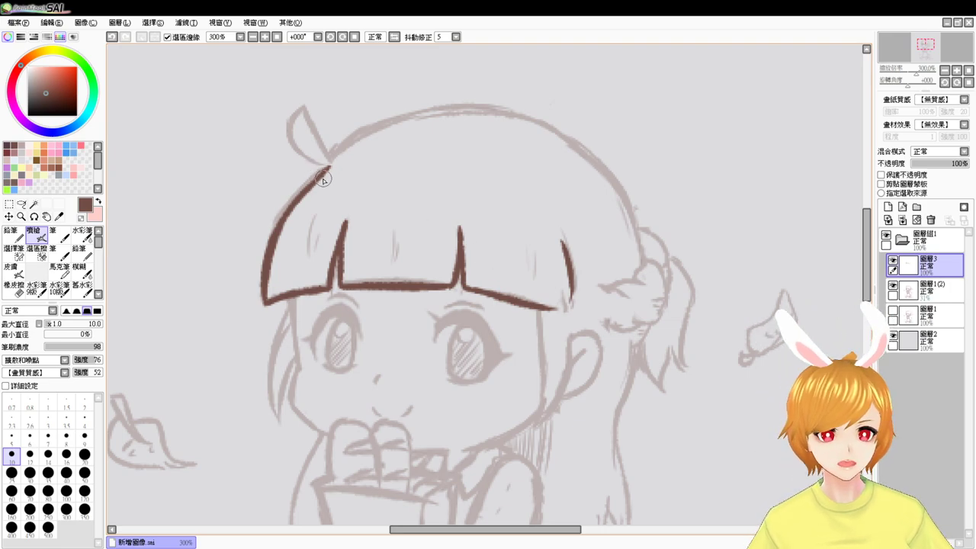
- Erase the upper end of the left hair contour and redraw it with a cleaner stroke below the hair tuft
{"action": "key", "text": "e"}
{"action": "key", "text": "e"}
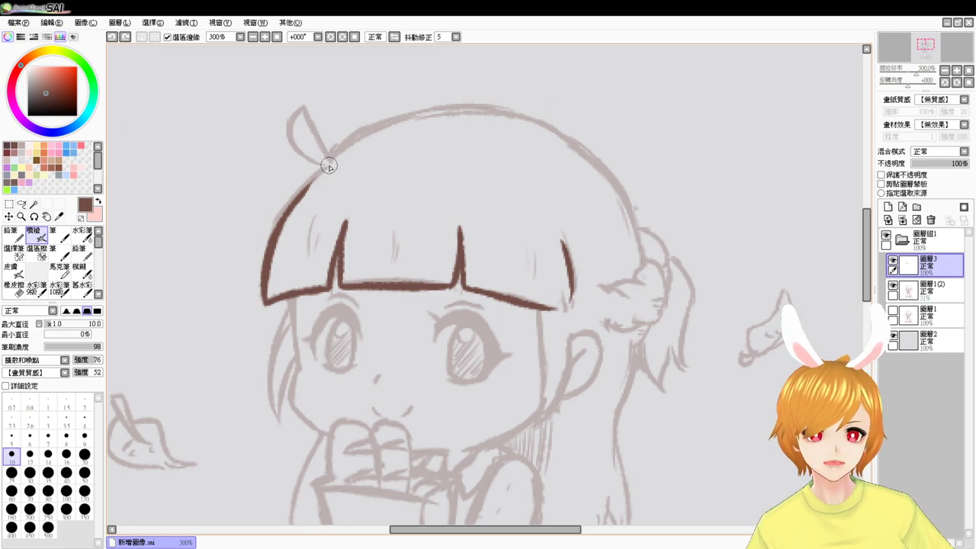
{"action": "left_click_drag", "start_coordinate": [326, 163], "coordinate": [302, 210]}
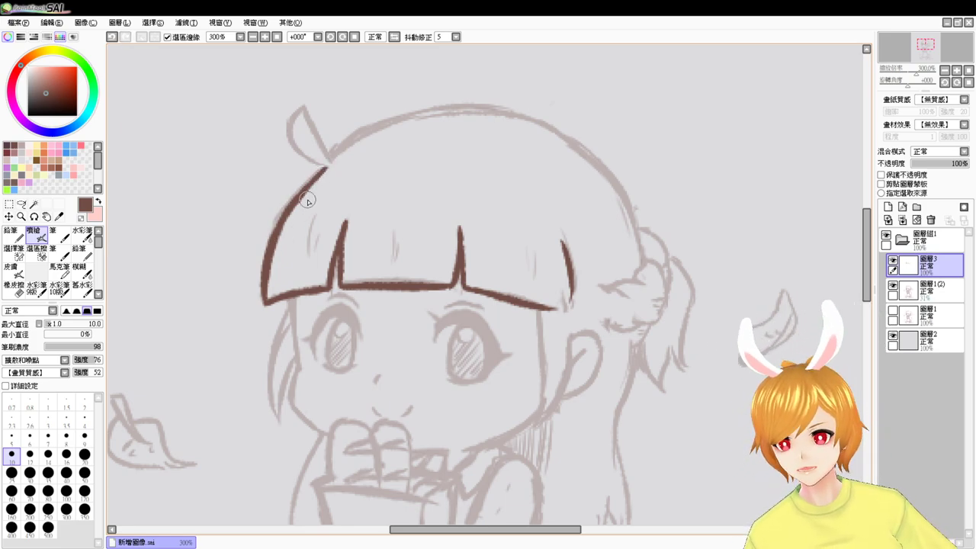
- Ink the left side of the face from the fringe's lower edge down beside the eye
{"action": "left_click_drag", "start_coordinate": [514, 289], "coordinate": [527, 220]}
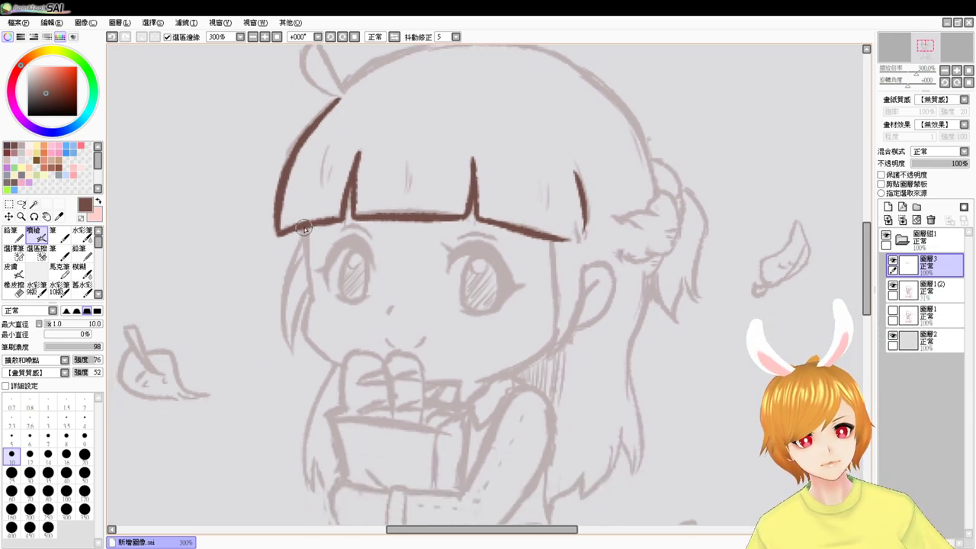
{"action": "left_click_drag", "start_coordinate": [307, 229], "coordinate": [308, 297]}
{"action": "key", "text": "ctrl+z"}
{"action": "left_click_drag", "start_coordinate": [307, 228], "coordinate": [311, 298]}
{"action": "key", "text": "ctrl+z"}
{"action": "left_click_drag", "start_coordinate": [307, 228], "coordinate": [312, 298]}
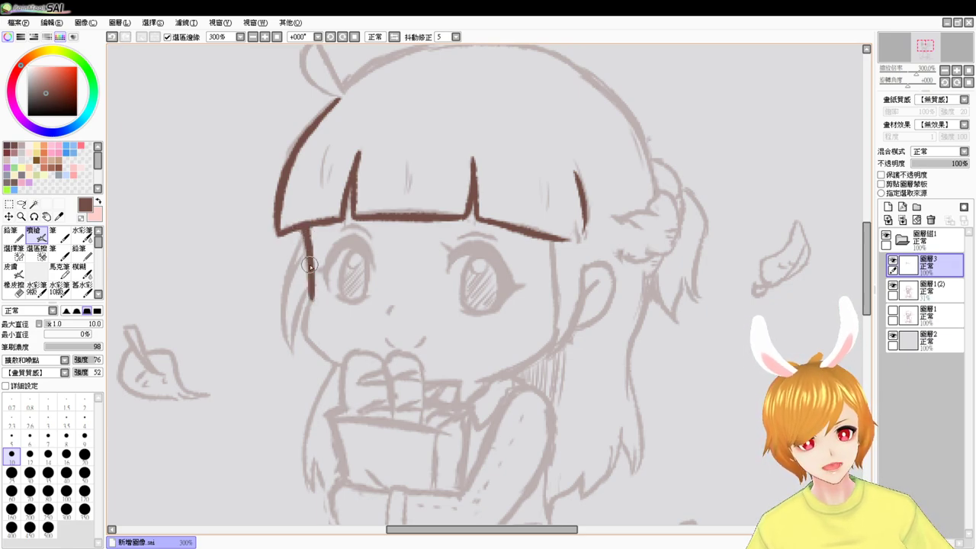
- Ink the left cheek down to the loaves and the right side of the face from the fringe to the jaw
{"action": "mouse_move", "coordinate": [311, 292]}
{"action": "left_mouse_down"}
{"action": "mouse_move", "coordinate": [327, 349]}
{"action": "mouse_move", "coordinate": [305, 334]}
{"action": "mouse_move", "coordinate": [347, 358]}
{"action": "mouse_move", "coordinate": [323, 339]}
{"action": "mouse_move", "coordinate": [331, 359]}
{"action": "mouse_move", "coordinate": [310, 339]}
{"action": "mouse_move", "coordinate": [345, 368]}
{"action": "left_mouse_up"}
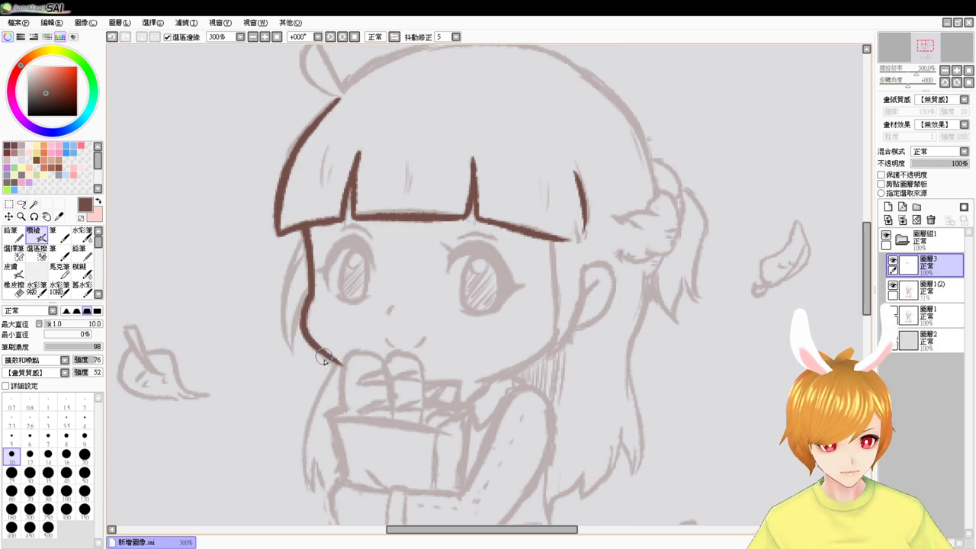
{"action": "left_click_drag", "start_coordinate": [345, 418], "coordinate": [325, 364]}
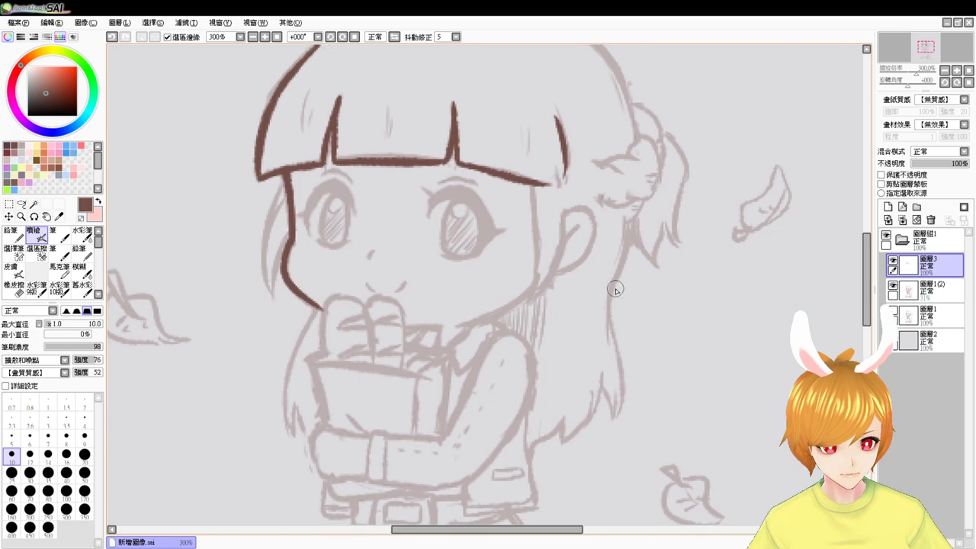
{"action": "left_click_drag", "start_coordinate": [532, 186], "coordinate": [528, 292]}
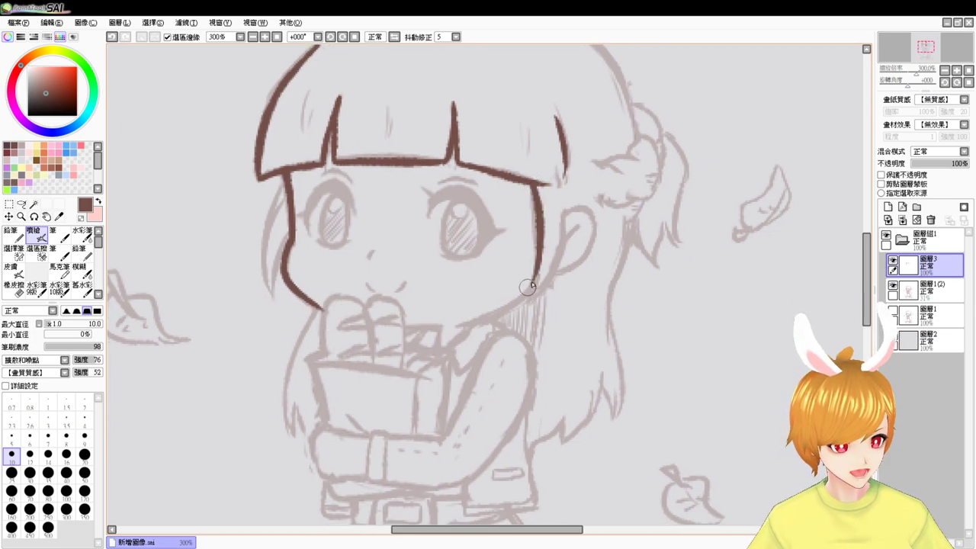
{"action": "key", "text": "ctrl+z"}
{"action": "left_click_drag", "start_coordinate": [533, 185], "coordinate": [529, 294]}
{"action": "key", "text": "ctrl+z"}
{"action": "left_click_drag", "start_coordinate": [532, 185], "coordinate": [533, 290]}
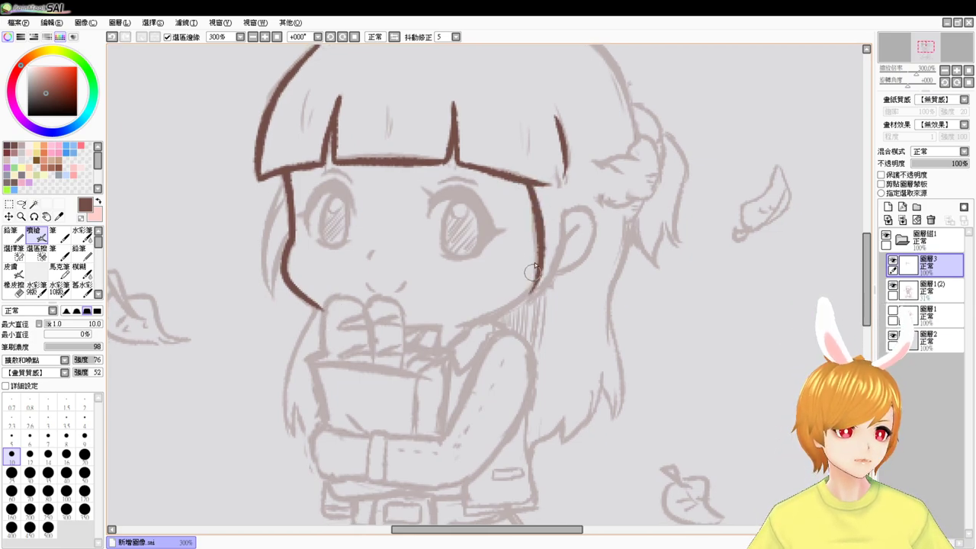
{"action": "key", "text": "ctrl+z"}
- Ink the outer curve of the right side lock, tapering down to meet the face line at the jaw
{"action": "left_click_drag", "start_coordinate": [561, 202], "coordinate": [526, 297]}
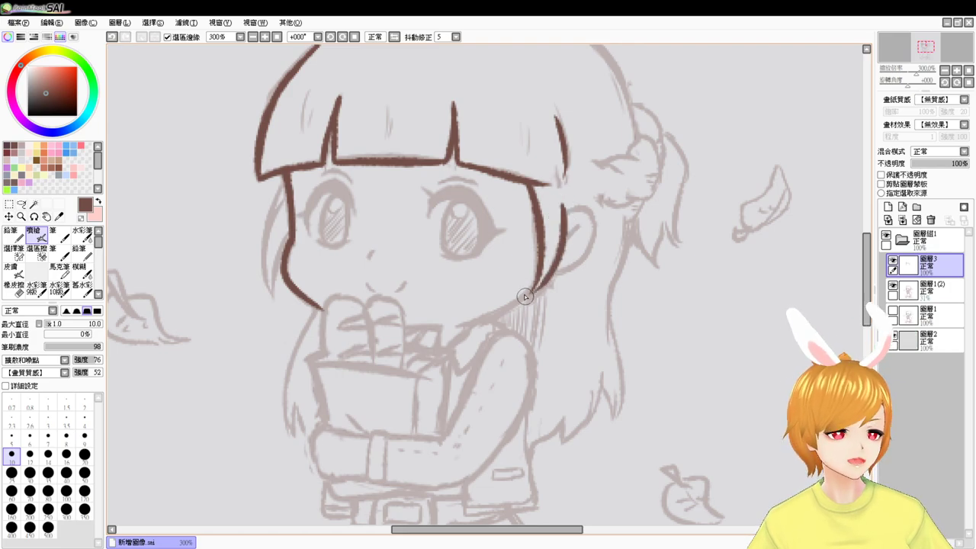
{"action": "key", "text": "ctrl+z"}
{"action": "left_click_drag", "start_coordinate": [563, 203], "coordinate": [532, 297]}
{"action": "key", "text": "ctrl+z"}
{"action": "left_click_drag", "start_coordinate": [565, 200], "coordinate": [534, 292]}
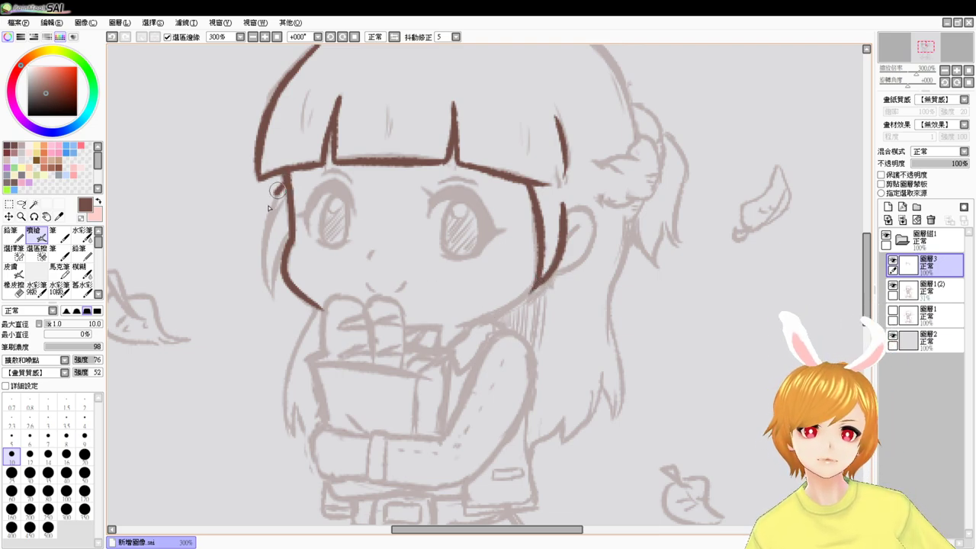
- Ink the left side lock with an outer curve below the fringe and a short inner edge meeting at its tip
{"action": "left_click_drag", "start_coordinate": [277, 190], "coordinate": [276, 287]}
{"action": "key", "text": "ctrl+z"}
{"action": "left_click_drag", "start_coordinate": [280, 185], "coordinate": [263, 293]}
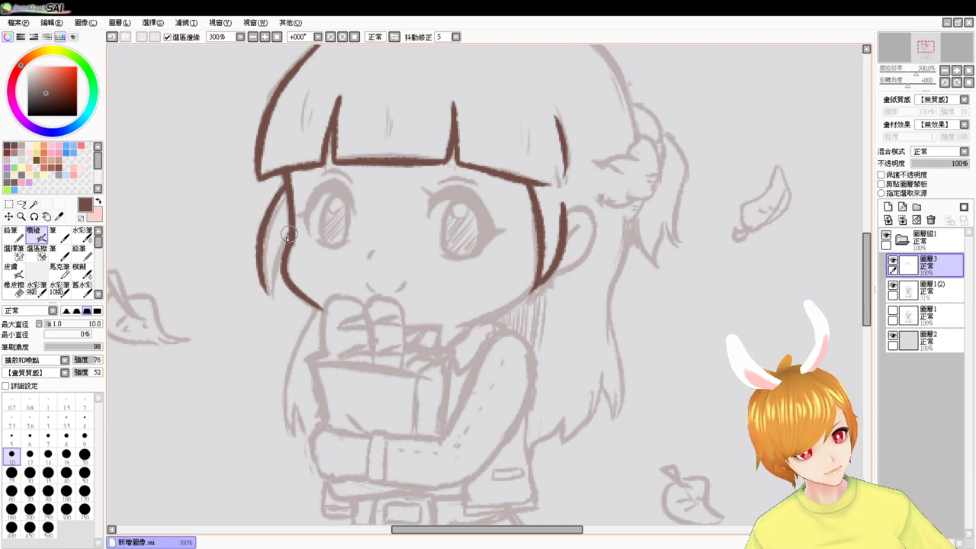
{"action": "left_click_drag", "start_coordinate": [288, 234], "coordinate": [269, 287]}
{"action": "key", "text": "ctrl+z"}
{"action": "left_click_drag", "start_coordinate": [288, 236], "coordinate": [270, 289]}
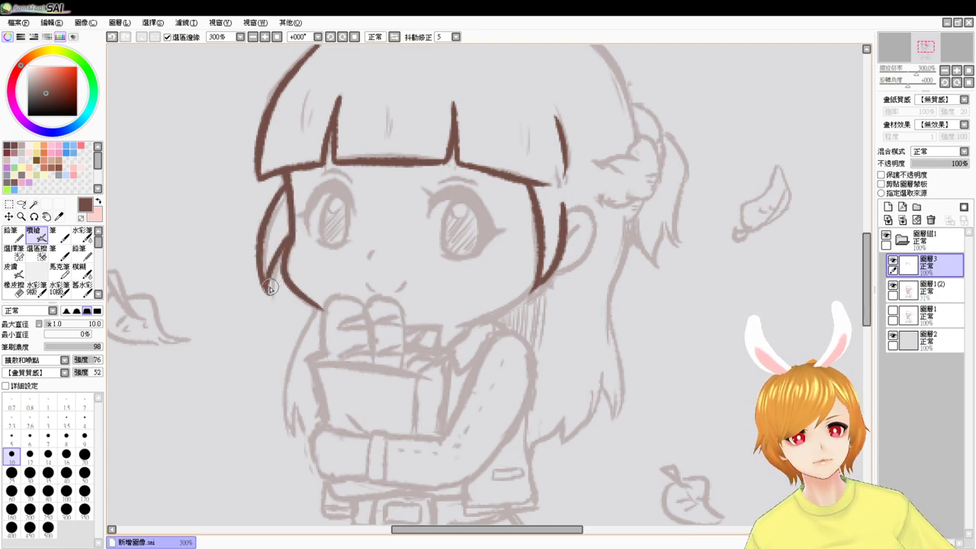
{"action": "left_click_drag", "start_coordinate": [558, 301], "coordinate": [539, 279]}
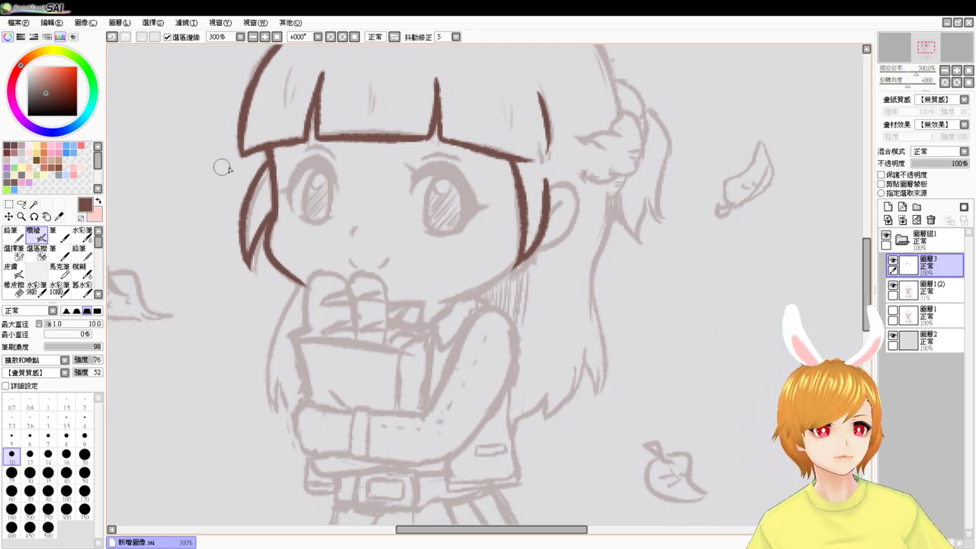
{"action": "key", "text": "ctrl+z"}
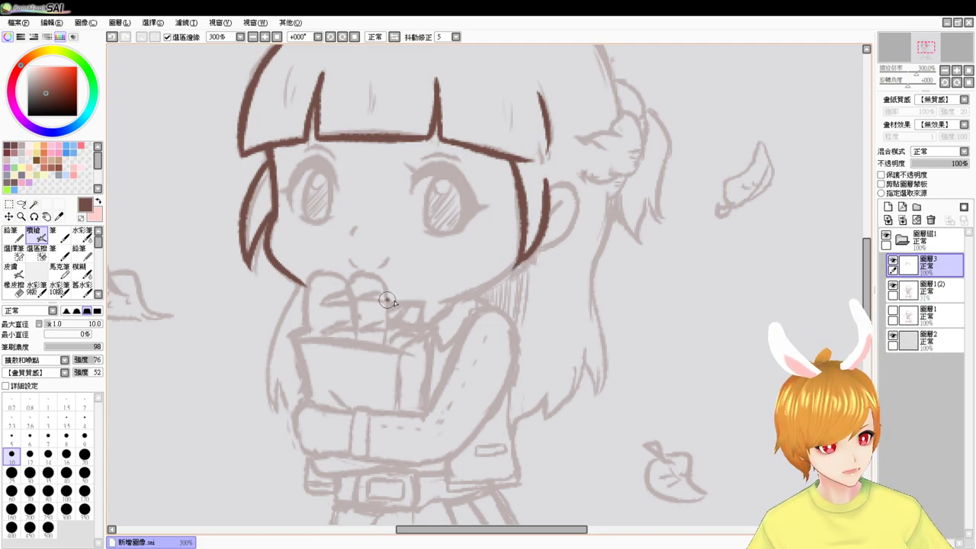
{"action": "left_click_drag", "start_coordinate": [387, 300], "coordinate": [429, 303]}
{"action": "key", "text": "ctrl+z"}
{"action": "key", "text": "ctrl+z"}
{"action": "key", "text": "ctrl+z"}
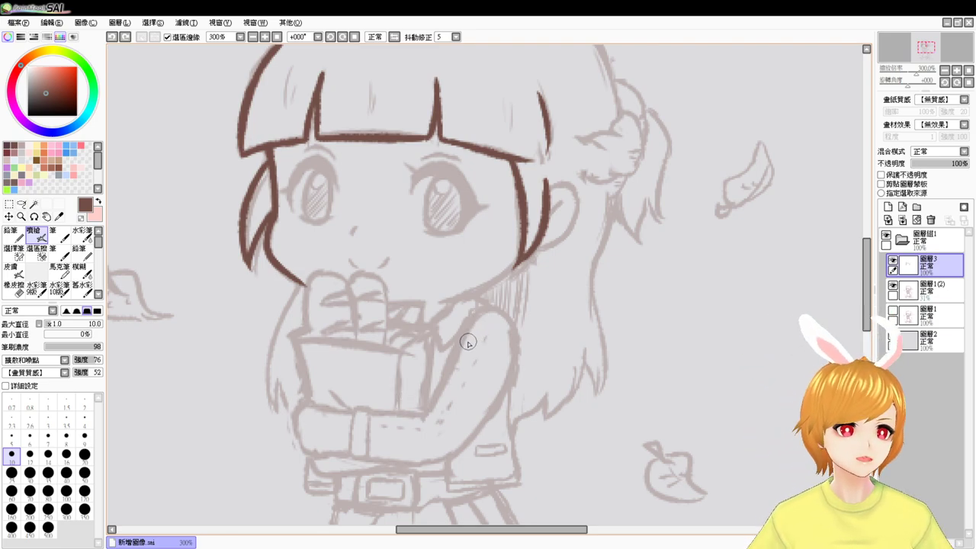
{"action": "mouse_move", "coordinate": [442, 298]}
{"action": "left_mouse_down"}
{"action": "mouse_move", "coordinate": [522, 255]}
{"action": "mouse_move", "coordinate": [452, 294]}
{"action": "left_mouse_up"}
{"action": "key", "text": "ctrl+z"}
{"action": "key", "text": "ctrl+z"}
- Ink the right jawline curving from the side lock's tip down toward the chin
{"action": "left_click_drag", "start_coordinate": [521, 260], "coordinate": [450, 294]}
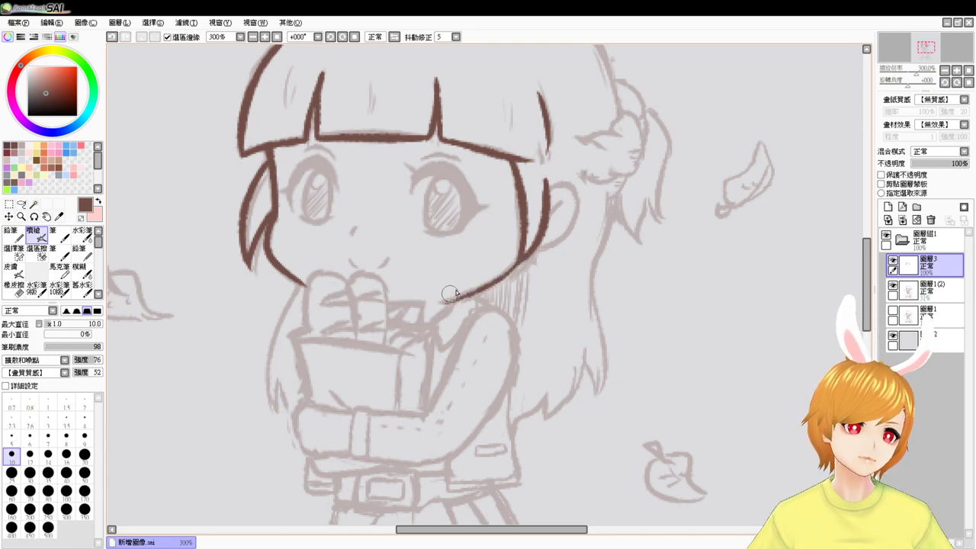
{"action": "key", "text": "ctrl+z"}
{"action": "mouse_move", "coordinate": [526, 252]}
{"action": "left_mouse_down"}
{"action": "mouse_move", "coordinate": [417, 315]}
{"action": "mouse_move", "coordinate": [420, 324]}
{"action": "mouse_move", "coordinate": [460, 297]}
{"action": "left_mouse_up"}
{"action": "key", "text": "ctrl+z"}
{"action": "key", "text": "ctrl+z"}
{"action": "key", "text": "ctrl+z"}
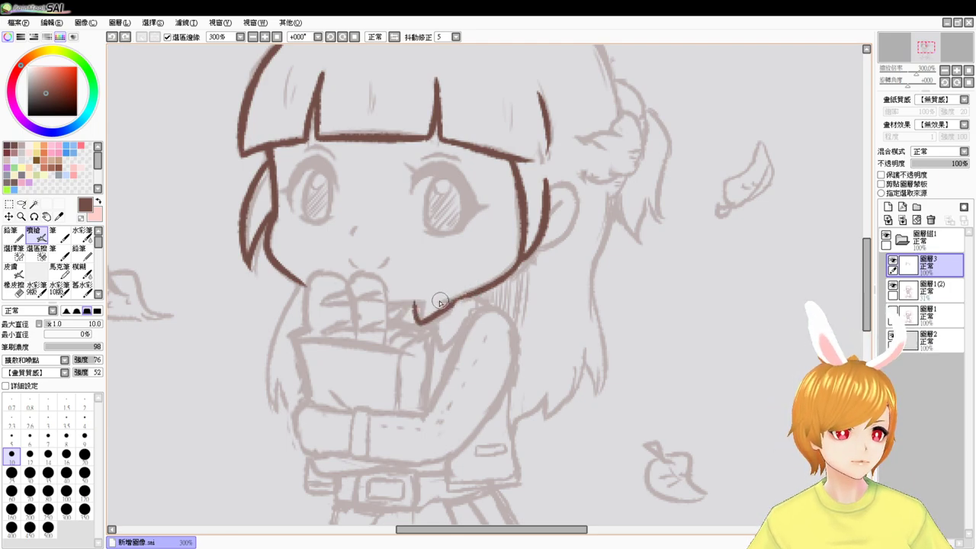
- Ink the pointed neckline beneath the chin and the chin line running across to the loaves
{"action": "left_click_drag", "start_coordinate": [421, 322], "coordinate": [485, 283]}
{"action": "key", "text": "ctrl+z"}
{"action": "left_click_drag", "start_coordinate": [419, 322], "coordinate": [462, 295]}
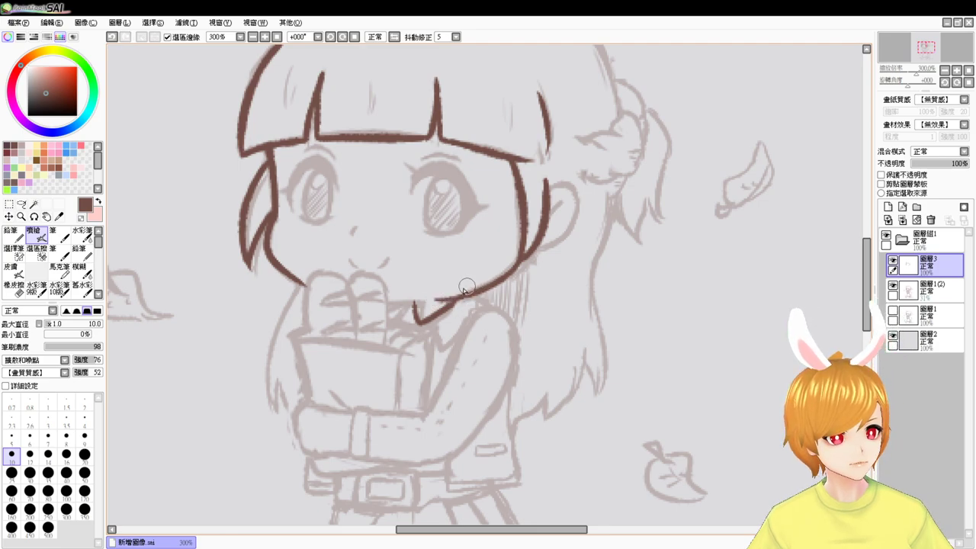
{"action": "left_click_drag", "start_coordinate": [388, 303], "coordinate": [414, 304]}
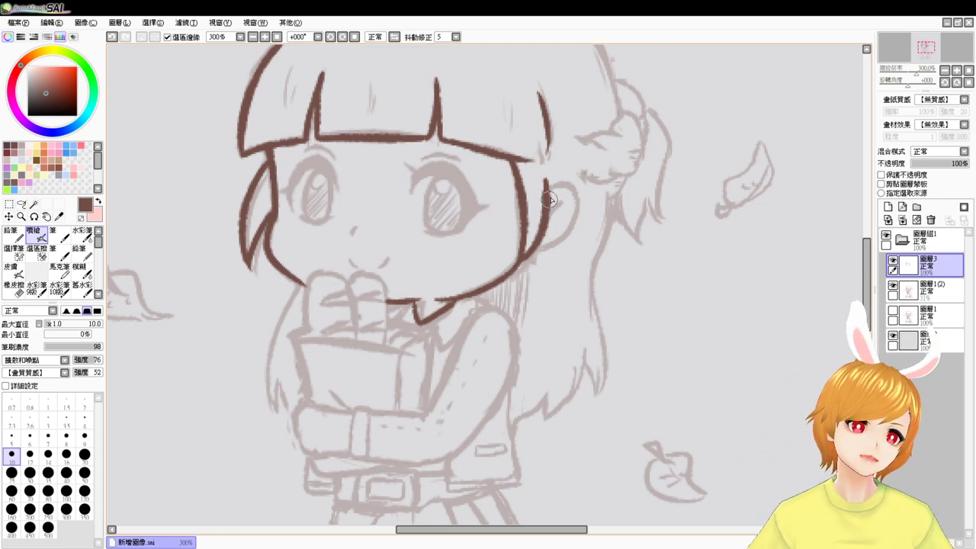
- Ink the ear's outer curve and inner fold beside the right side lock
{"action": "mouse_move", "coordinate": [546, 190]}
{"action": "left_mouse_down"}
{"action": "mouse_move", "coordinate": [555, 252]}
{"action": "mouse_move", "coordinate": [544, 251]}
{"action": "mouse_move", "coordinate": [569, 183]}
{"action": "mouse_move", "coordinate": [537, 249]}
{"action": "left_mouse_up"}
{"action": "key", "text": "ctrl+z"}
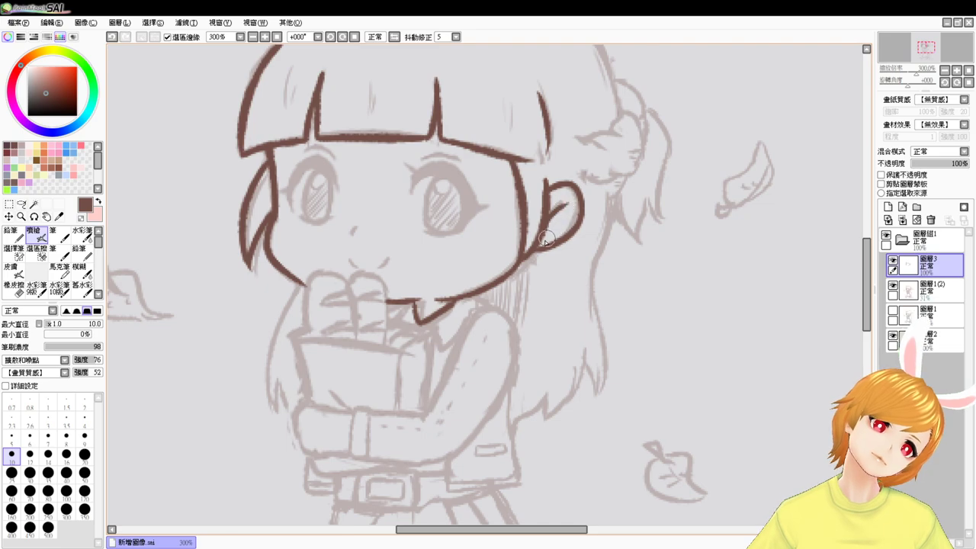
- Ink the outlines of the two round-topped loaves under the mouth and erase the line end overshooting the bag's rim
{"action": "mouse_move", "coordinate": [309, 333]}
{"action": "left_mouse_down"}
{"action": "mouse_move", "coordinate": [348, 342]}
{"action": "mouse_move", "coordinate": [356, 326]}
{"action": "left_mouse_up"}
{"action": "key", "text": "ctrl+z"}
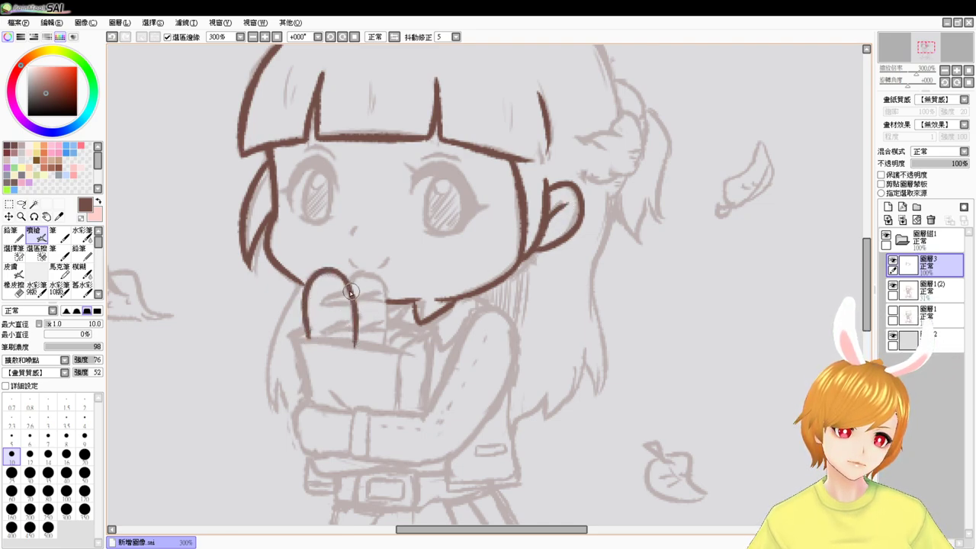
{"action": "left_click_drag", "start_coordinate": [349, 282], "coordinate": [384, 349]}
{"action": "key", "text": "e"}
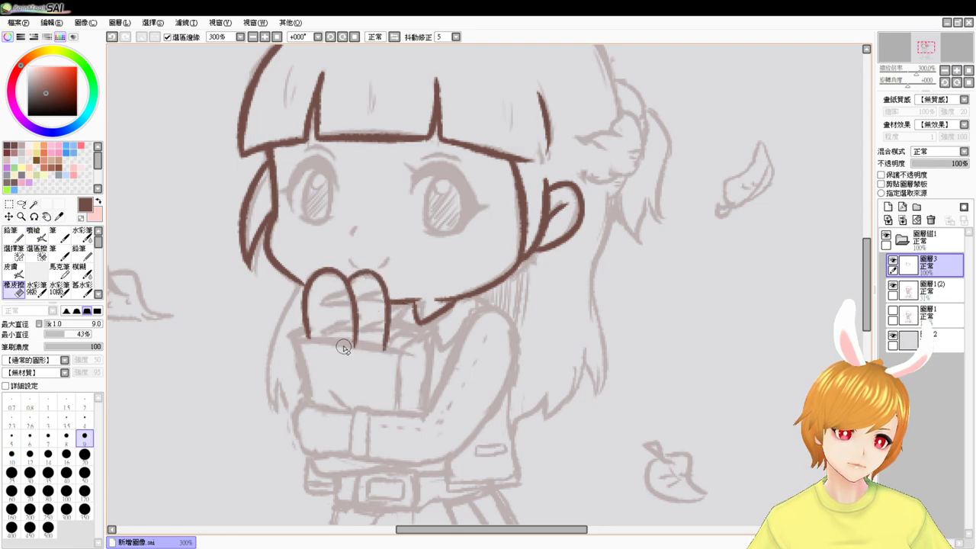
{"action": "key", "text": "e"}
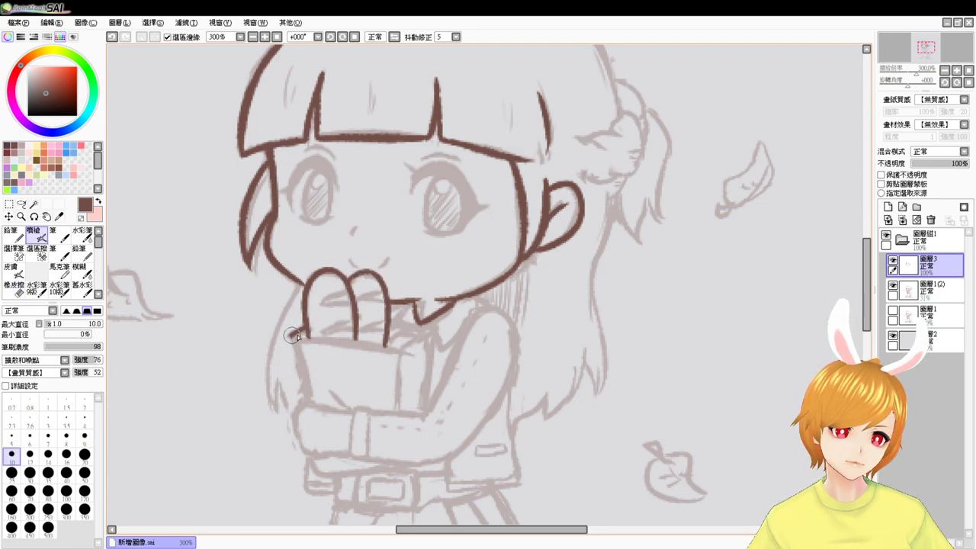
- Ink the rim of the bag, with its long front edge, back edge and slanted right edge
{"action": "left_click_drag", "start_coordinate": [292, 337], "coordinate": [360, 343]}
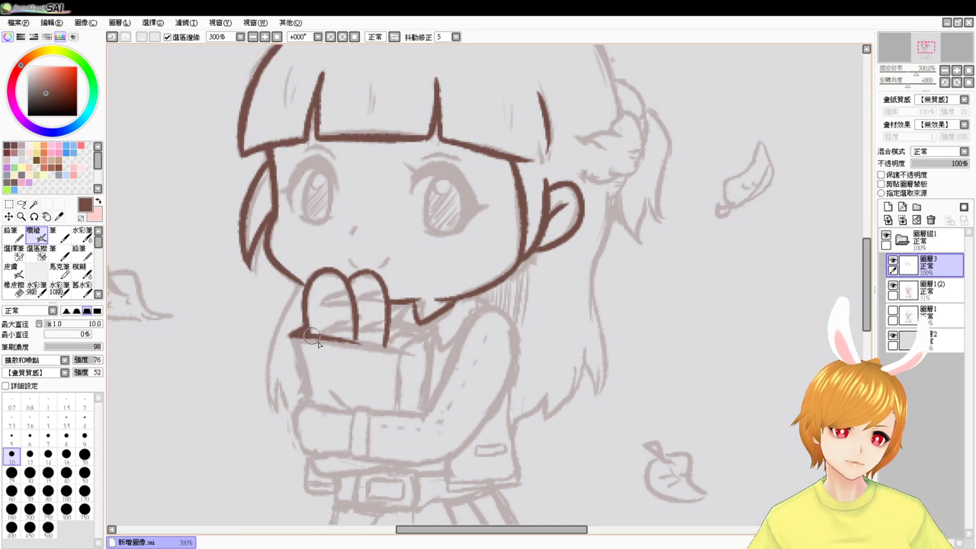
{"action": "mouse_move", "coordinate": [309, 335]}
{"action": "left_mouse_down"}
{"action": "mouse_move", "coordinate": [400, 351]}
{"action": "mouse_move", "coordinate": [387, 319]}
{"action": "mouse_move", "coordinate": [428, 335]}
{"action": "left_mouse_up"}
{"action": "key", "text": "ctrl+z"}
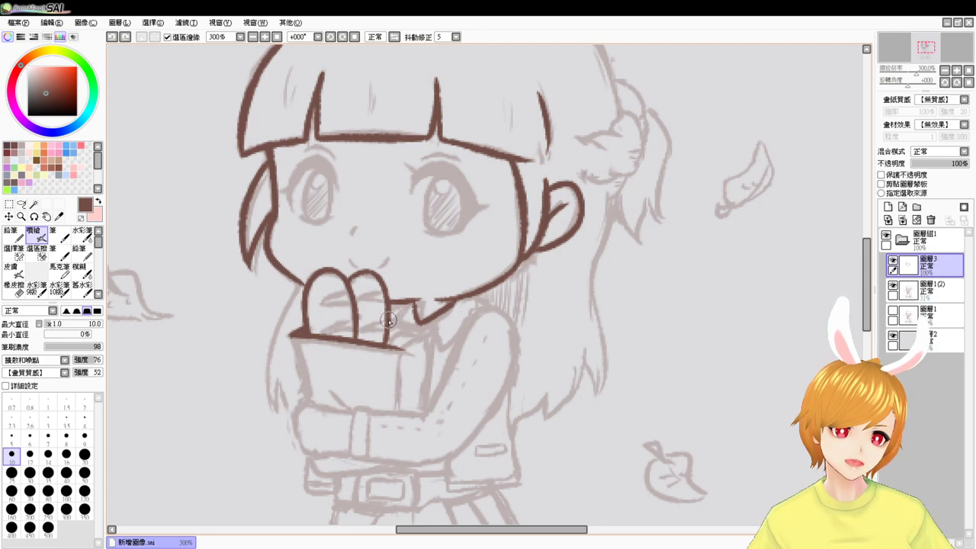
{"action": "mouse_move", "coordinate": [387, 308]}
{"action": "left_mouse_down"}
{"action": "mouse_move", "coordinate": [408, 350]}
{"action": "mouse_move", "coordinate": [401, 346]}
{"action": "mouse_move", "coordinate": [435, 328]}
{"action": "mouse_move", "coordinate": [413, 322]}
{"action": "mouse_move", "coordinate": [433, 327]}
{"action": "mouse_move", "coordinate": [398, 348]}
{"action": "mouse_move", "coordinate": [433, 335]}
{"action": "mouse_move", "coordinate": [417, 348]}
{"action": "mouse_move", "coordinate": [435, 327]}
{"action": "left_mouse_up"}
{"action": "key", "text": "ctrl+z"}
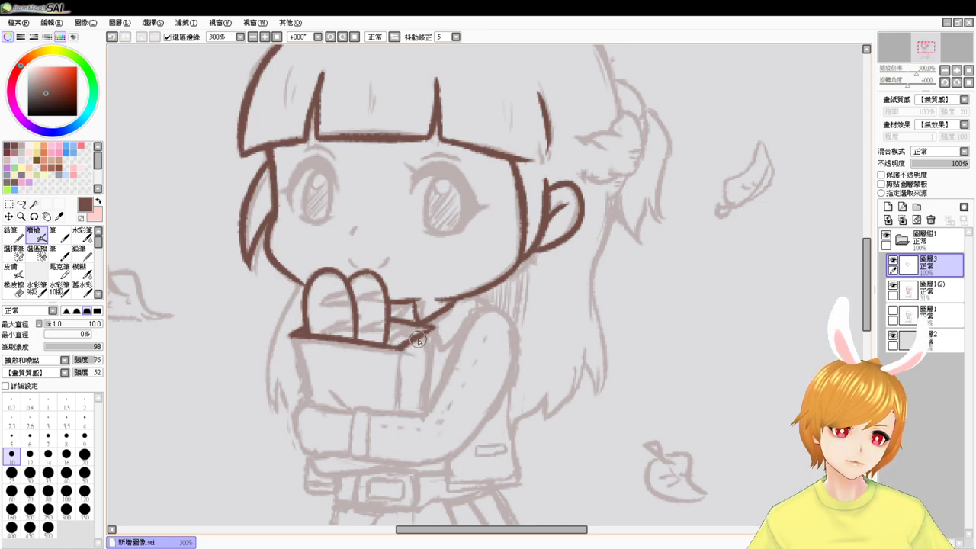
- Ink the bag's left side, front corner and right side edges down to the forearm
{"action": "left_click_drag", "start_coordinate": [290, 336], "coordinate": [316, 408]}
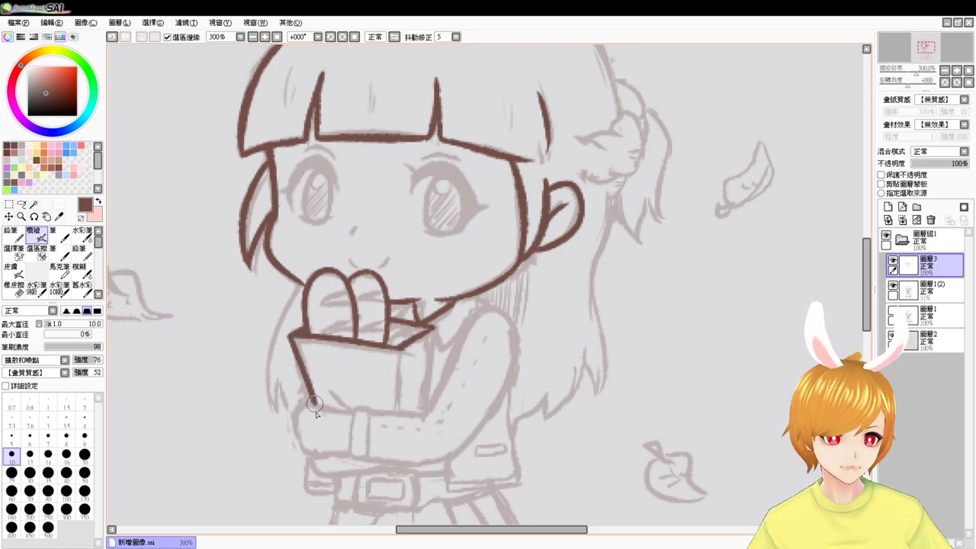
{"action": "left_click_drag", "start_coordinate": [398, 345], "coordinate": [393, 410]}
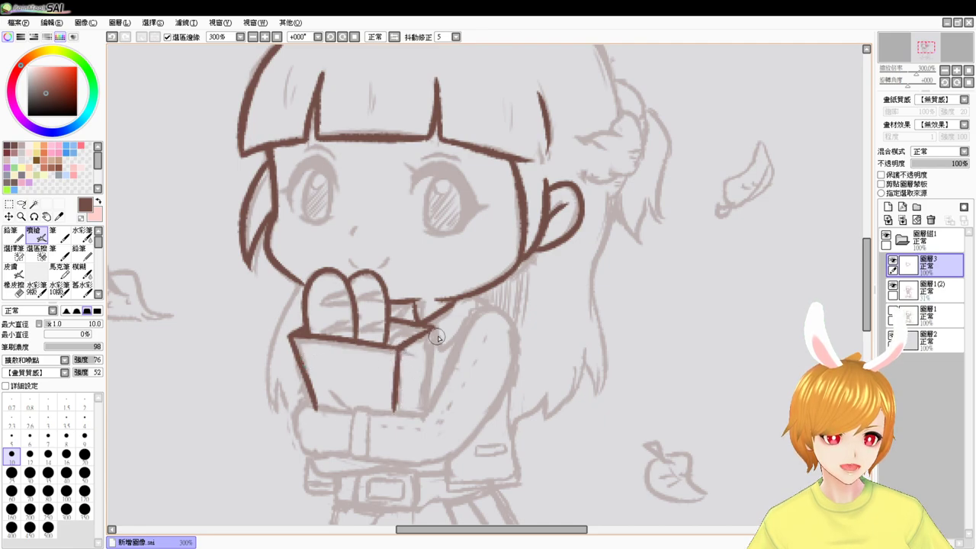
{"action": "left_click_drag", "start_coordinate": [432, 330], "coordinate": [419, 400]}
{"action": "key", "text": "ctrl+z"}
{"action": "left_click_drag", "start_coordinate": [431, 330], "coordinate": [427, 410]}
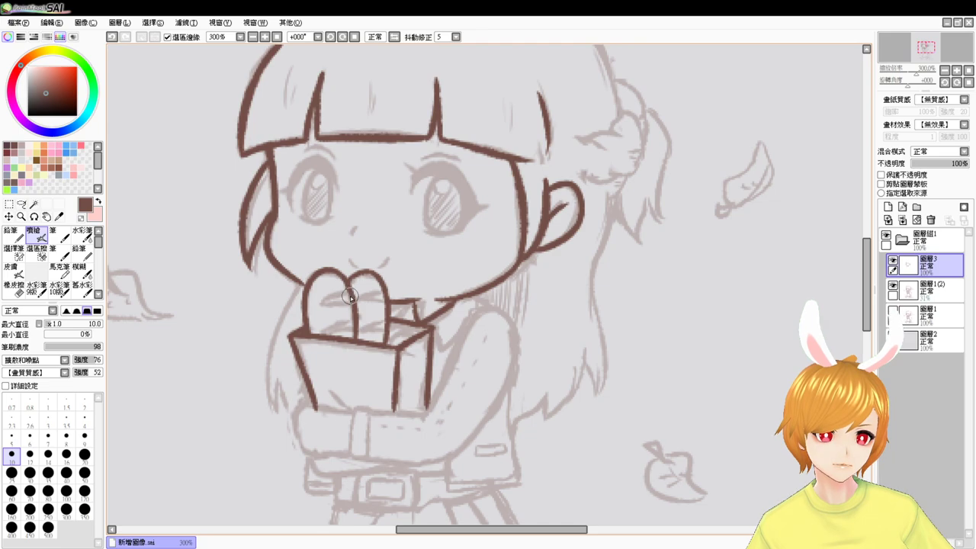
- Ink the curved score marks across both loaves
{"action": "mouse_move", "coordinate": [324, 302]}
{"action": "left_mouse_down"}
{"action": "mouse_move", "coordinate": [358, 305]}
{"action": "mouse_move", "coordinate": [352, 300]}
{"action": "left_mouse_up"}
{"action": "key", "text": "ctrl+z"}
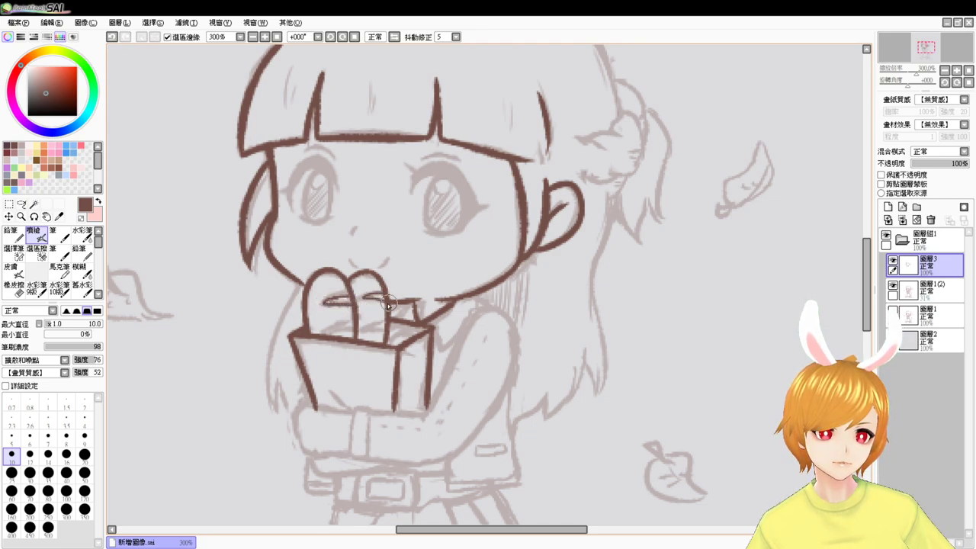
{"action": "left_click_drag", "start_coordinate": [326, 326], "coordinate": [385, 330]}
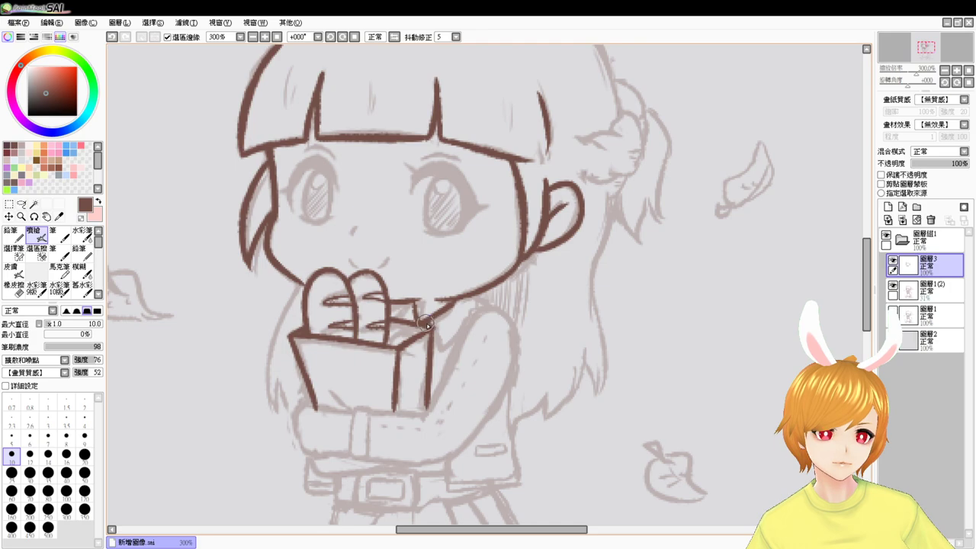
- Ink the short collar edge descending from the bag's upper right corner
{"action": "mouse_move", "coordinate": [429, 327]}
{"action": "left_mouse_down"}
{"action": "mouse_move", "coordinate": [441, 350]}
{"action": "mouse_move", "coordinate": [463, 335]}
{"action": "left_mouse_up"}
{"action": "key", "text": "ctrl+z"}
{"action": "key", "text": "ctrl+z"}
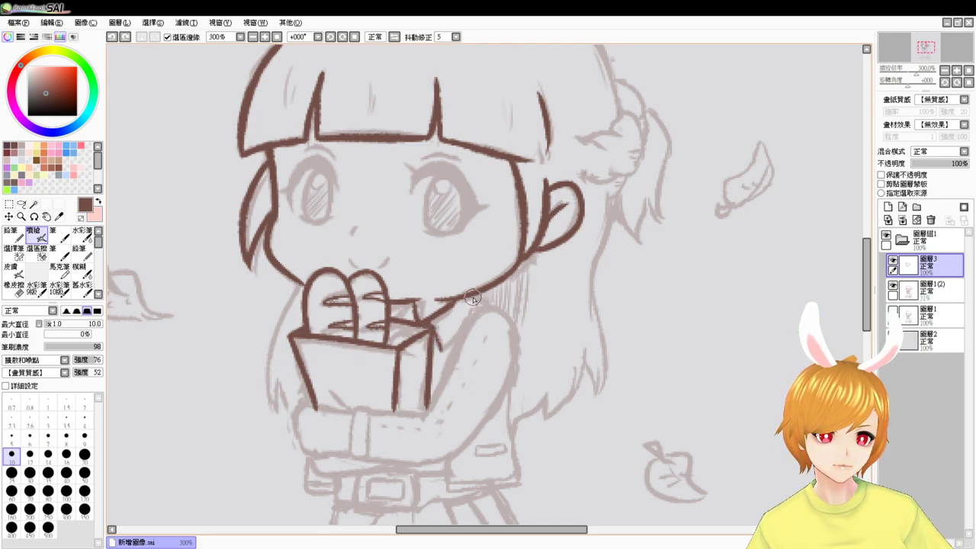
{"action": "key", "text": "ctrl+z"}
- Ink the shoulder from the collar and continue the outer contour of the right arm down toward the elbow
{"action": "mouse_move", "coordinate": [472, 297]}
{"action": "left_mouse_down"}
{"action": "mouse_move", "coordinate": [458, 341]}
{"action": "mouse_move", "coordinate": [470, 307]}
{"action": "mouse_move", "coordinate": [507, 325]}
{"action": "mouse_move", "coordinate": [512, 316]}
{"action": "mouse_move", "coordinate": [478, 304]}
{"action": "mouse_move", "coordinate": [515, 348]}
{"action": "left_mouse_up"}
{"action": "key", "text": "ctrl+z"}
{"action": "key", "text": "ctrl+z"}
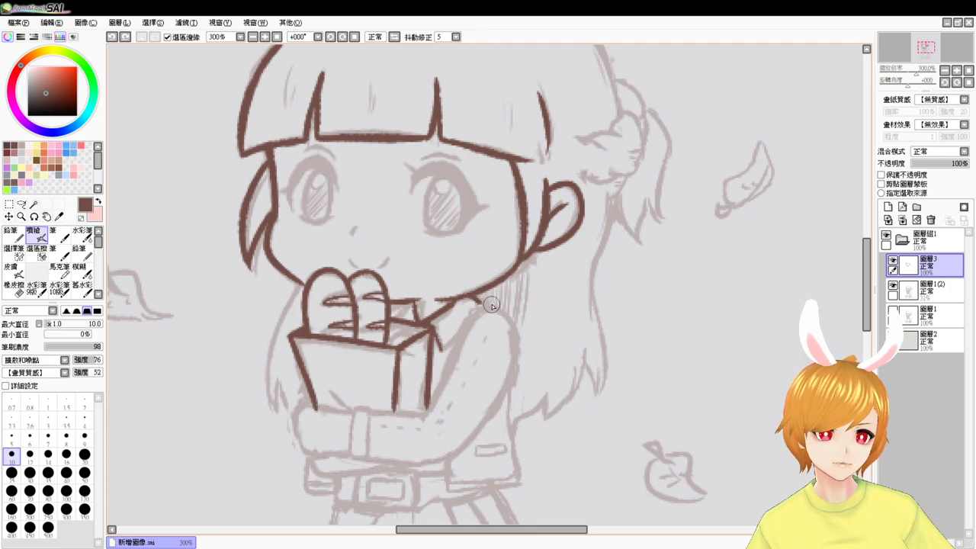
{"action": "mouse_move", "coordinate": [478, 305]}
{"action": "left_mouse_down"}
{"action": "mouse_move", "coordinate": [509, 360]}
{"action": "mouse_move", "coordinate": [485, 408]}
{"action": "left_mouse_up"}
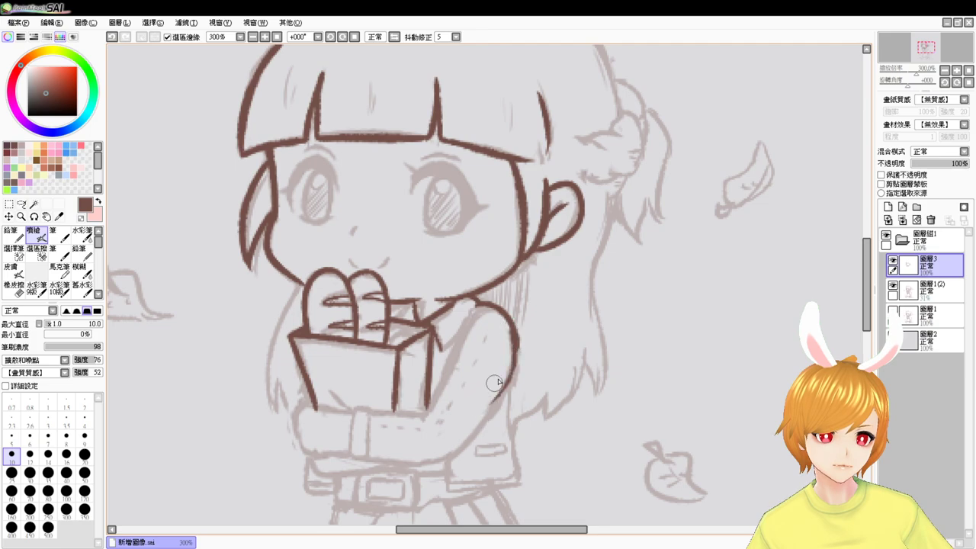
{"action": "key", "text": "ctrl+z"}
{"action": "mouse_move", "coordinate": [512, 331]}
{"action": "left_mouse_down"}
{"action": "mouse_move", "coordinate": [510, 374]}
{"action": "mouse_move", "coordinate": [486, 398]}
{"action": "left_mouse_up"}
{"action": "key", "text": "ctrl+z"}
{"action": "left_click_drag", "start_coordinate": [514, 335], "coordinate": [479, 423]}
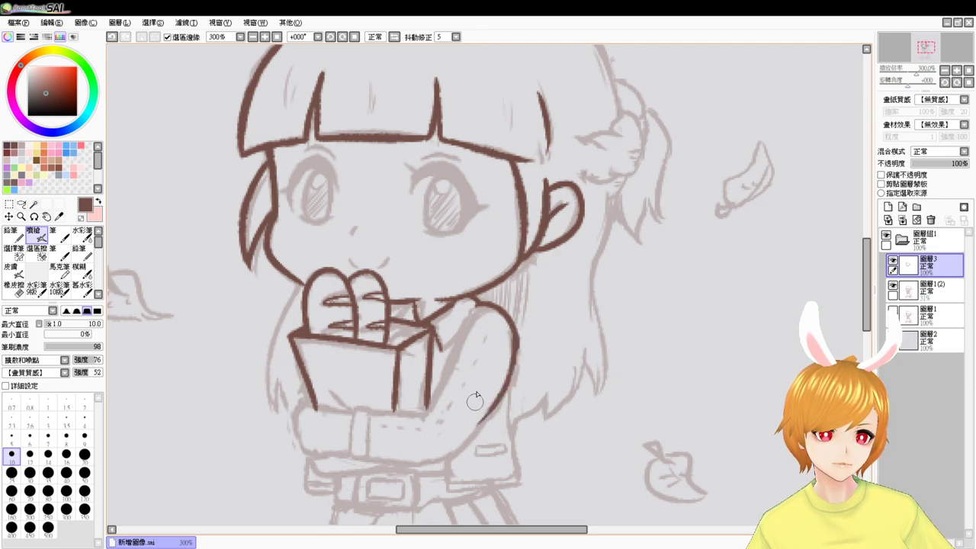
- Ink the collar's right edge and the sleeve's inner line from the shoulder down to the bag's lower right
{"action": "left_click_drag", "start_coordinate": [471, 311], "coordinate": [433, 394]}
{"action": "key", "text": "ctrl+z"}
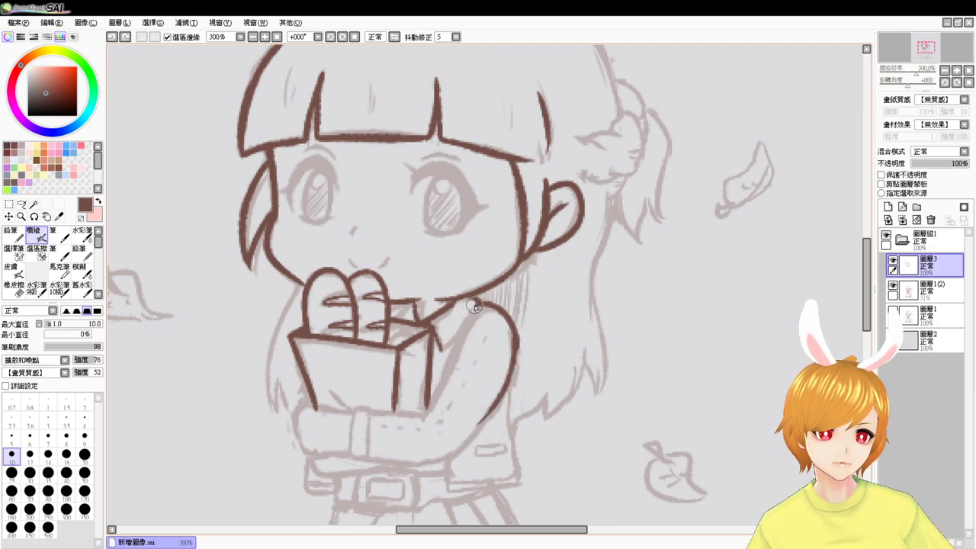
{"action": "left_click_drag", "start_coordinate": [474, 307], "coordinate": [440, 381]}
{"action": "key", "text": "ctrl+z"}
{"action": "mouse_move", "coordinate": [475, 305]}
{"action": "left_mouse_down"}
{"action": "mouse_move", "coordinate": [418, 420]}
{"action": "mouse_move", "coordinate": [450, 359]}
{"action": "left_mouse_up"}
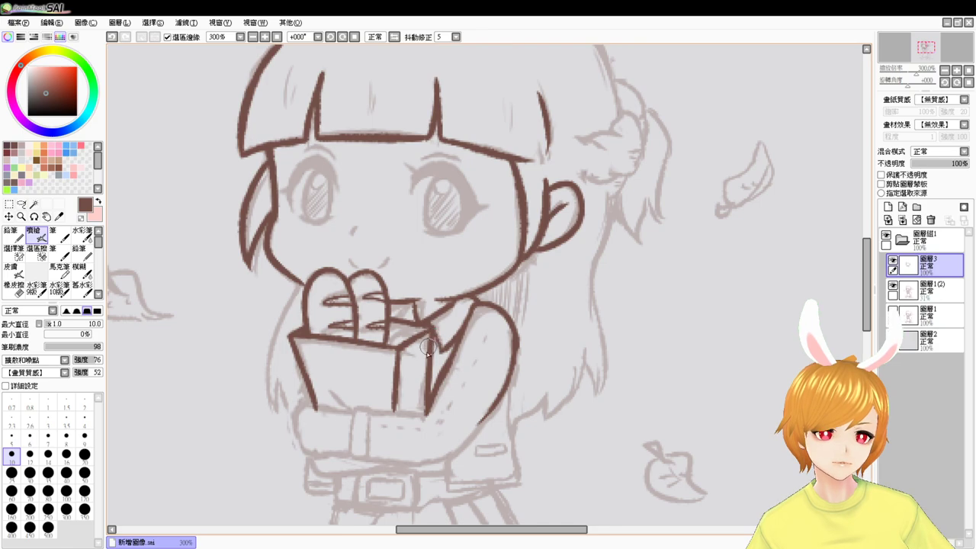
{"action": "scroll", "coordinate": [428, 347], "scroll_direction": "down", "scroll_amount": 1}
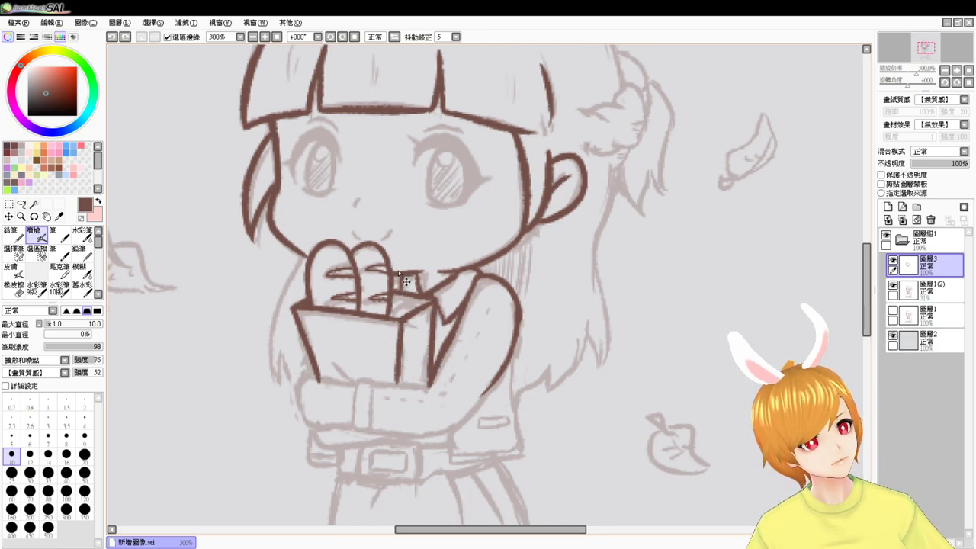
{"action": "left_click_drag", "start_coordinate": [399, 325], "coordinate": [446, 366]}
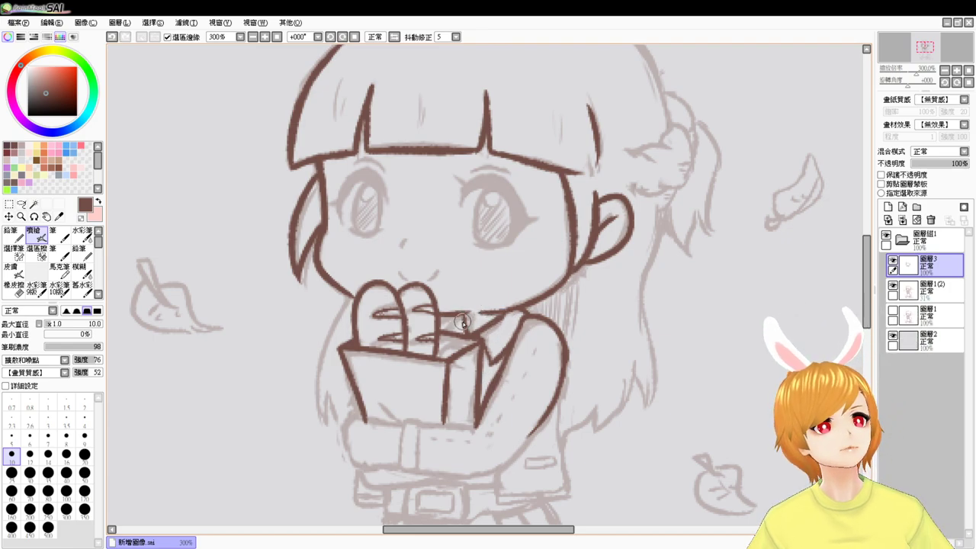
- Ink the outline of the hand gripping the bread bag's lower left corner
{"action": "left_click", "coordinate": [279, 36]}
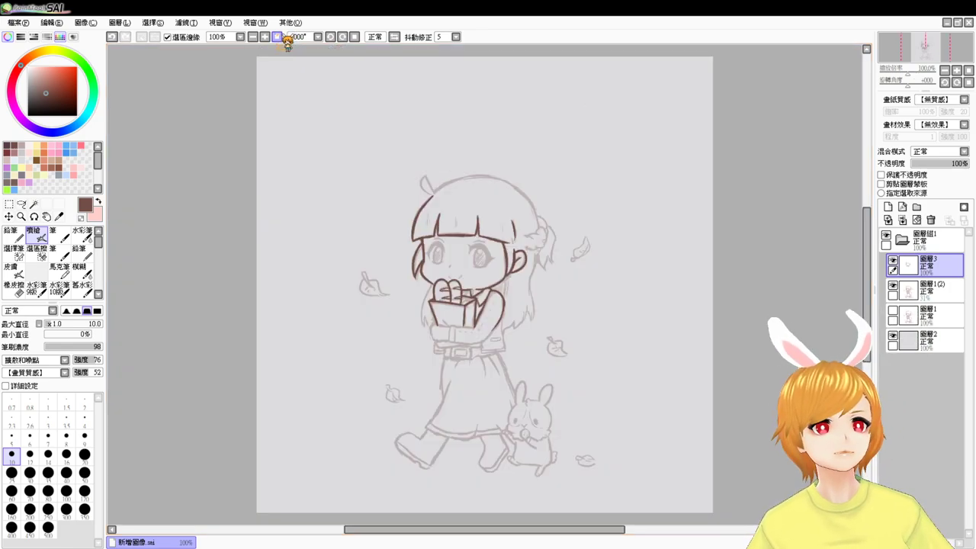
{"action": "left_click", "coordinate": [277, 38]}
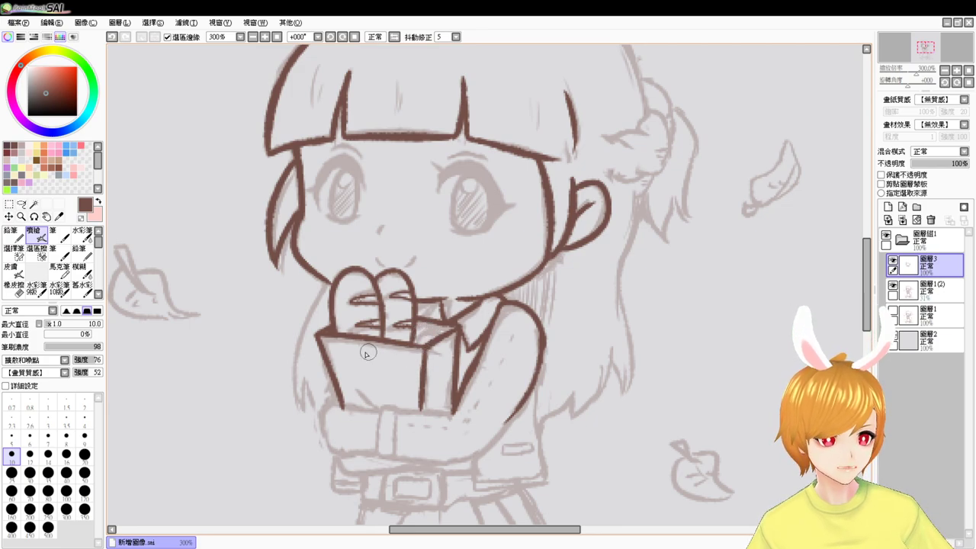
{"action": "left_click_drag", "start_coordinate": [336, 406], "coordinate": [379, 412]}
{"action": "key", "text": "ctrl+z"}
{"action": "key", "text": "ctrl+z"}
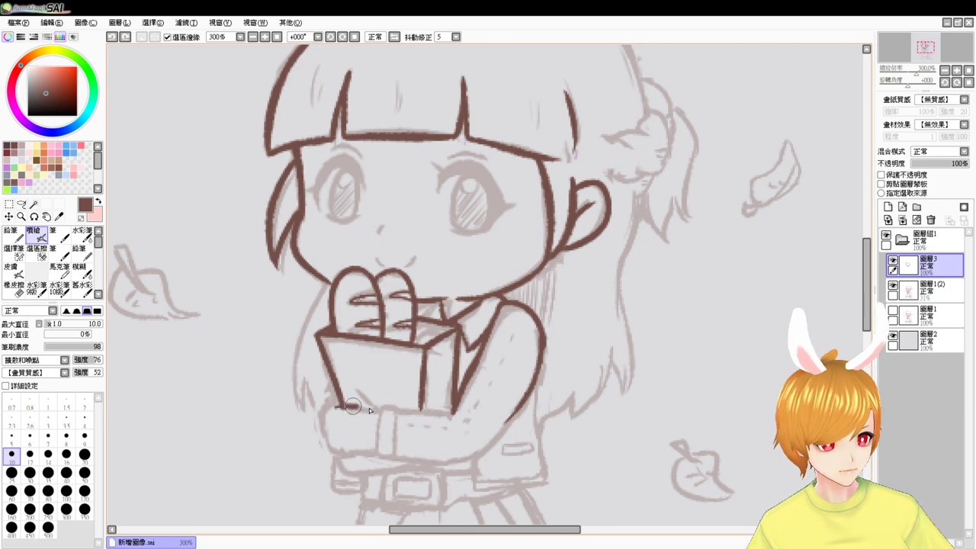
{"action": "key", "text": "ctrl+y"}
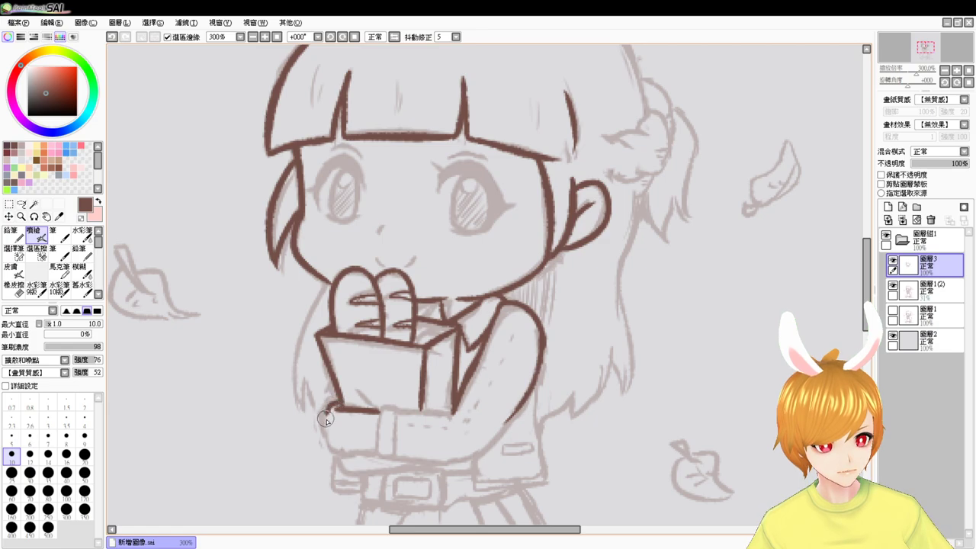
{"action": "key", "text": "ctrl+z"}
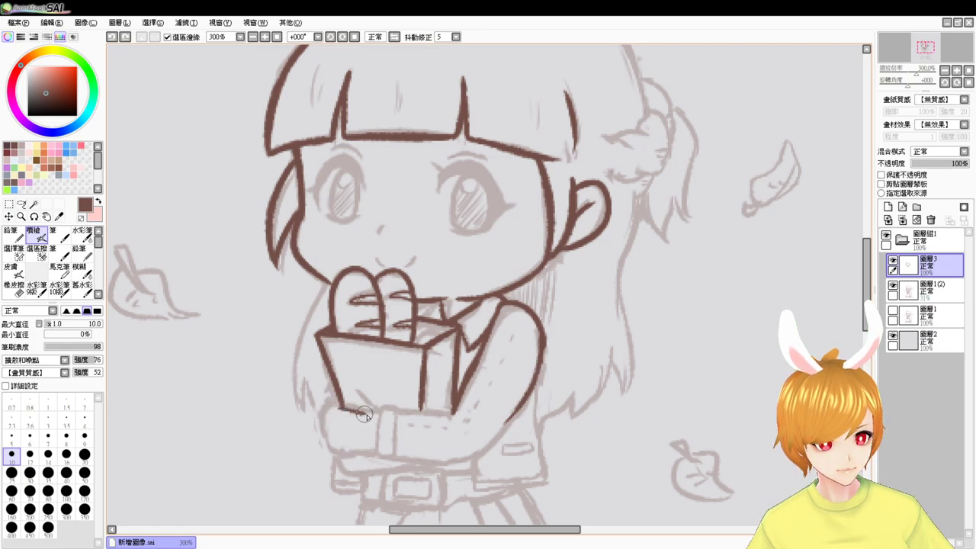
{"action": "key", "text": "ctrl+z"}
{"action": "mouse_move", "coordinate": [340, 409]}
{"action": "left_mouse_down"}
{"action": "mouse_move", "coordinate": [377, 414]}
{"action": "mouse_move", "coordinate": [331, 411]}
{"action": "mouse_move", "coordinate": [333, 444]}
{"action": "mouse_move", "coordinate": [385, 450]}
{"action": "mouse_move", "coordinate": [335, 450]}
{"action": "mouse_move", "coordinate": [372, 453]}
{"action": "left_mouse_up"}
- Ink the narrow sleeve cuff around the wrist beside the hand
{"action": "left_click_drag", "start_coordinate": [380, 414], "coordinate": [375, 449]}
{"action": "key", "text": "ctrl+z"}
{"action": "mouse_move", "coordinate": [379, 414]}
{"action": "left_mouse_down"}
{"action": "mouse_move", "coordinate": [394, 451]}
{"action": "mouse_move", "coordinate": [375, 451]}
{"action": "mouse_move", "coordinate": [375, 440]}
{"action": "mouse_move", "coordinate": [393, 458]}
{"action": "left_mouse_up"}
- Ink the forearm's upper edge beneath the bag and its lower contour curving from the cuff up to the elbow
{"action": "mouse_move", "coordinate": [364, 391]}
{"action": "left_mouse_down"}
{"action": "mouse_move", "coordinate": [433, 395]}
{"action": "mouse_move", "coordinate": [399, 411]}
{"action": "mouse_move", "coordinate": [457, 417]}
{"action": "mouse_move", "coordinate": [395, 413]}
{"action": "mouse_move", "coordinate": [457, 418]}
{"action": "left_mouse_up"}
{"action": "key", "text": "ctrl+z"}
{"action": "key", "text": "ctrl+z"}
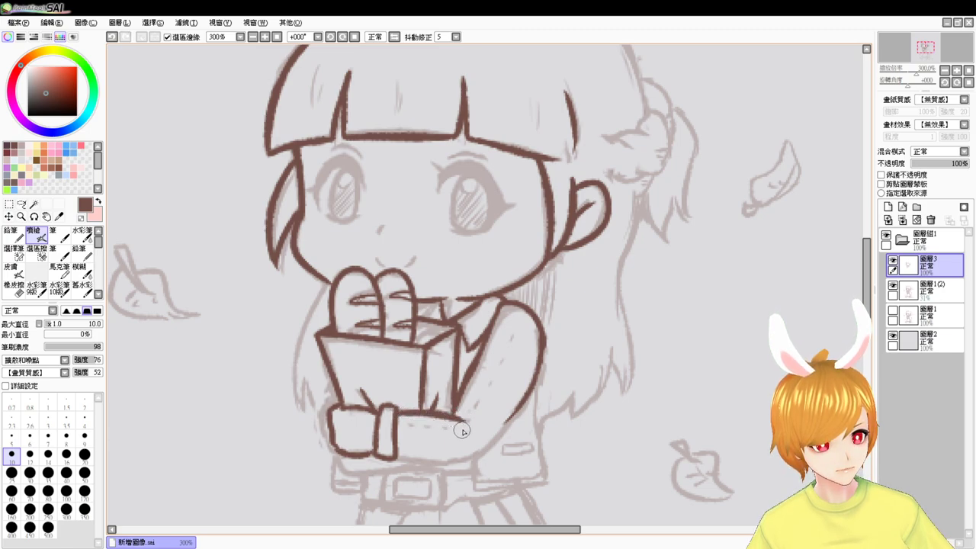
{"action": "left_click_drag", "start_coordinate": [397, 457], "coordinate": [456, 460]}
{"action": "key", "text": "ctrl+z"}
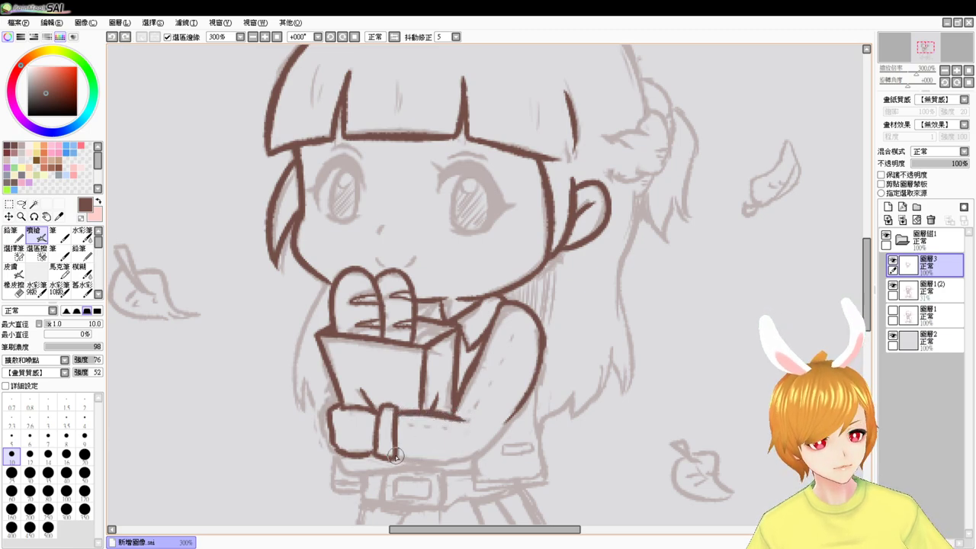
{"action": "mouse_move", "coordinate": [397, 457]}
{"action": "left_mouse_down"}
{"action": "mouse_move", "coordinate": [474, 460]}
{"action": "mouse_move", "coordinate": [517, 412]}
{"action": "left_mouse_up"}
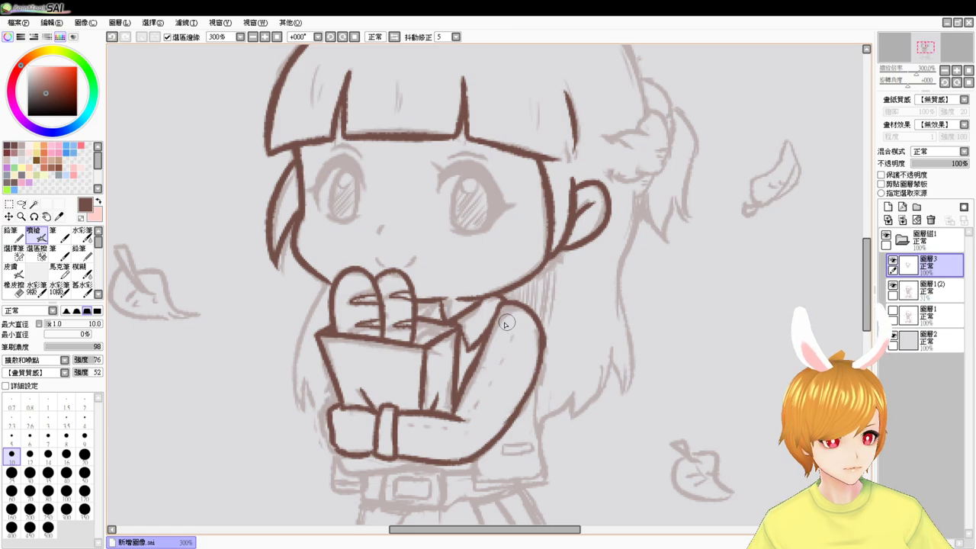
- Ink the dashed stitching down the sleeve's inner edge and along the top of the forearm
{"action": "left_click_drag", "start_coordinate": [499, 330], "coordinate": [457, 411]}
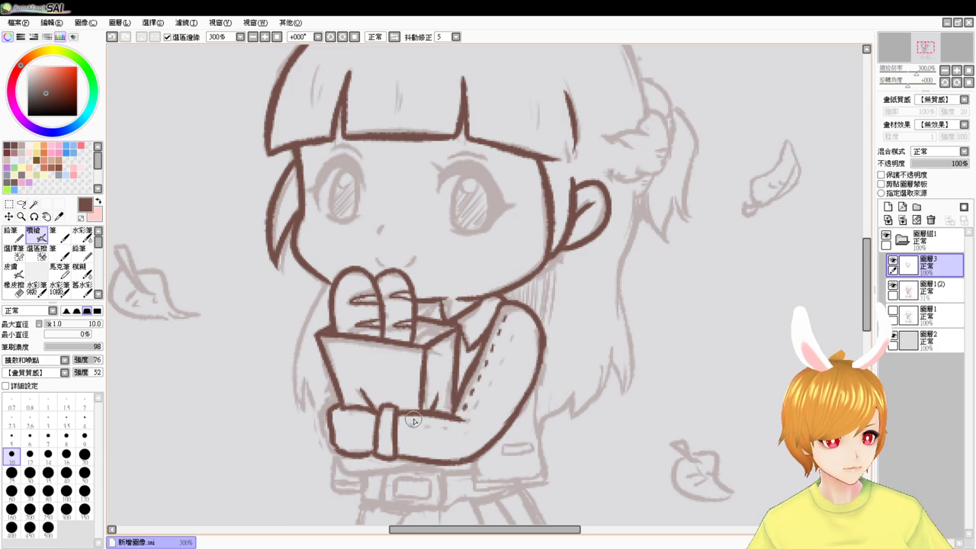
{"action": "left_click_drag", "start_coordinate": [399, 420], "coordinate": [431, 421]}
{"action": "key", "text": "ctrl+z"}
{"action": "left_click_drag", "start_coordinate": [434, 421], "coordinate": [450, 421]}
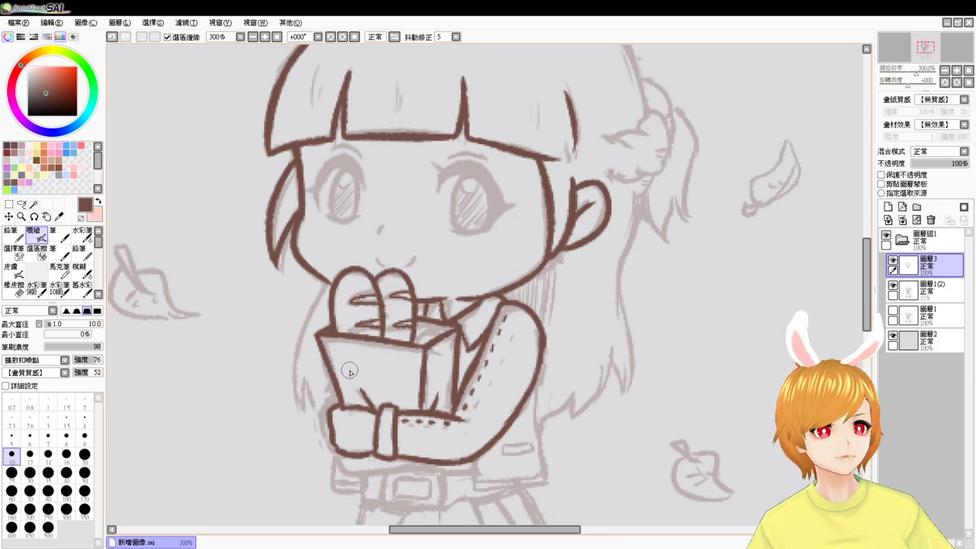
- Ink the other arm's curve showing below the hand, and the jacket's front edge and outer side under the elbow
{"action": "left_click_drag", "start_coordinate": [343, 472], "coordinate": [340, 381]}
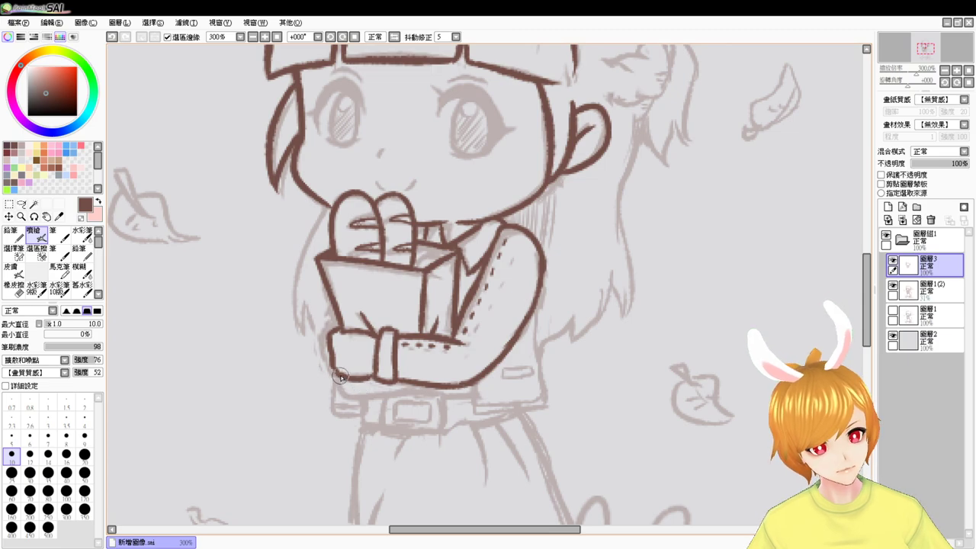
{"action": "mouse_move", "coordinate": [345, 390]}
{"action": "left_mouse_down"}
{"action": "mouse_move", "coordinate": [385, 391]}
{"action": "mouse_move", "coordinate": [364, 398]}
{"action": "mouse_move", "coordinate": [422, 385]}
{"action": "left_mouse_up"}
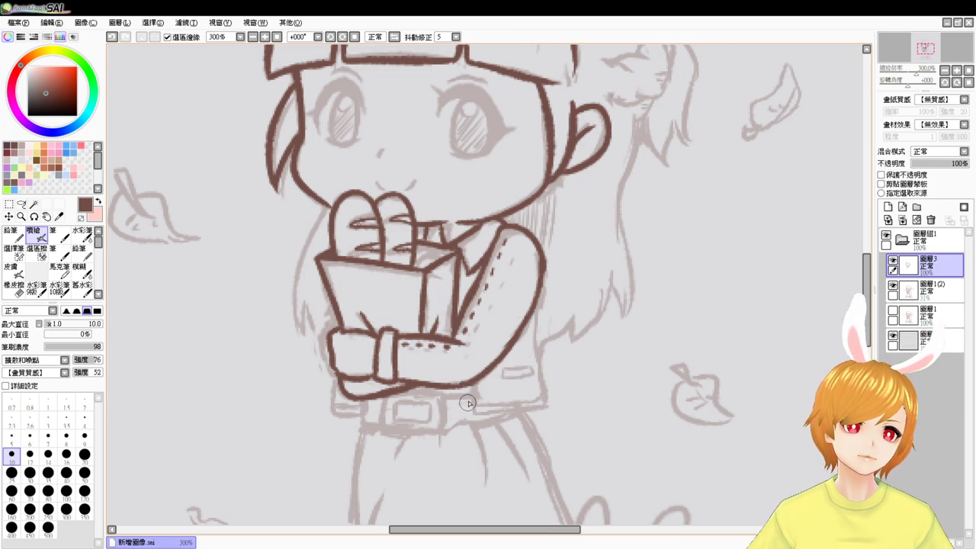
{"action": "left_click_drag", "start_coordinate": [469, 387], "coordinate": [470, 412]}
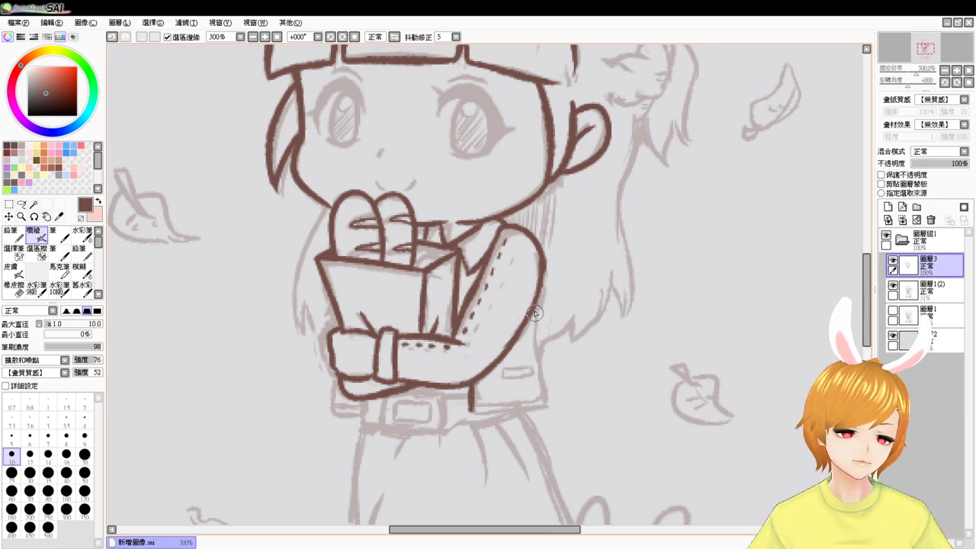
{"action": "left_click_drag", "start_coordinate": [535, 305], "coordinate": [536, 346]}
{"action": "key", "text": "ctrl+z"}
{"action": "left_click_drag", "start_coordinate": [535, 304], "coordinate": [544, 395]}
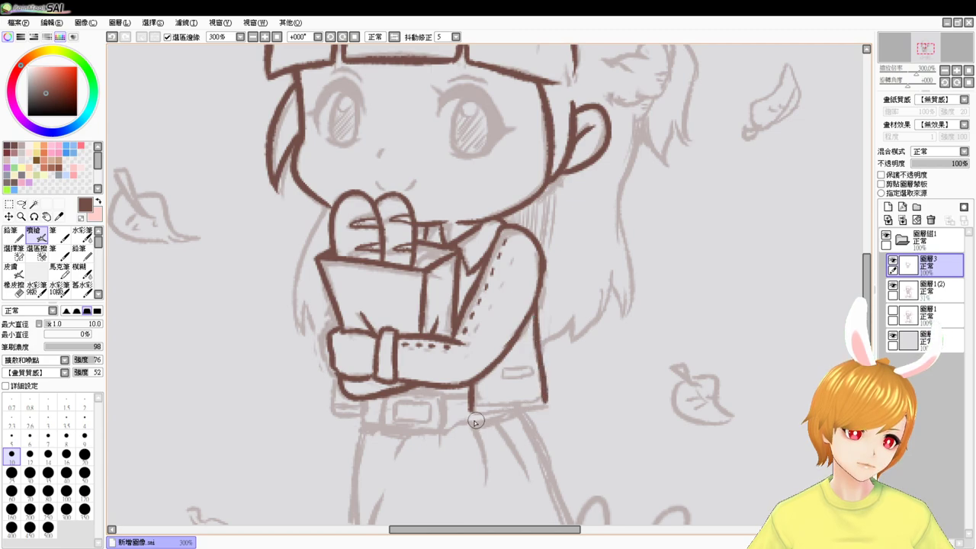
- Ink the jacket's hem bands on both sides of the waist and the small rectangular pocket
{"action": "mouse_move", "coordinate": [469, 410]}
{"action": "left_mouse_down"}
{"action": "mouse_move", "coordinate": [537, 409]}
{"action": "mouse_move", "coordinate": [521, 411]}
{"action": "mouse_move", "coordinate": [547, 398]}
{"action": "mouse_move", "coordinate": [525, 410]}
{"action": "mouse_move", "coordinate": [470, 409]}
{"action": "left_mouse_up"}
{"action": "key", "text": "ctrl+z"}
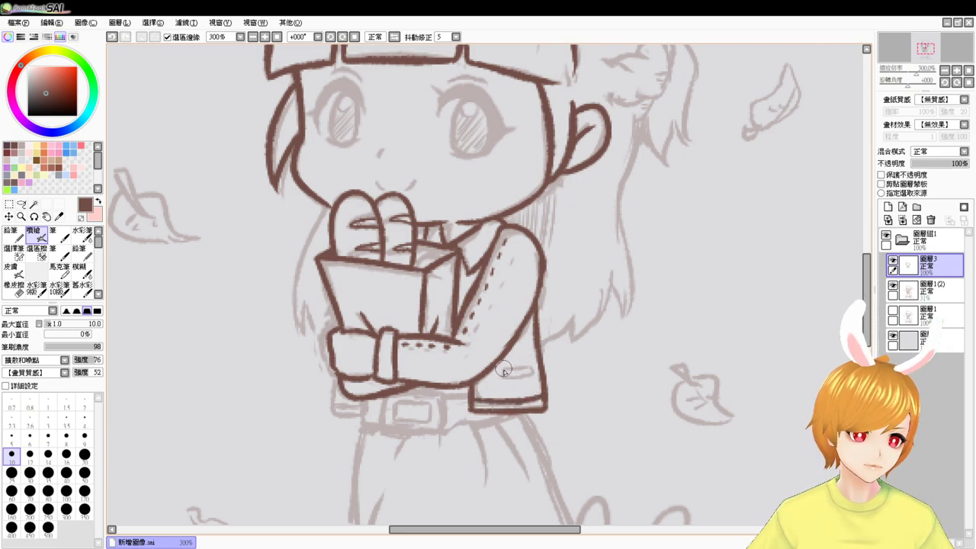
{"action": "left_click_drag", "start_coordinate": [504, 373], "coordinate": [534, 377]}
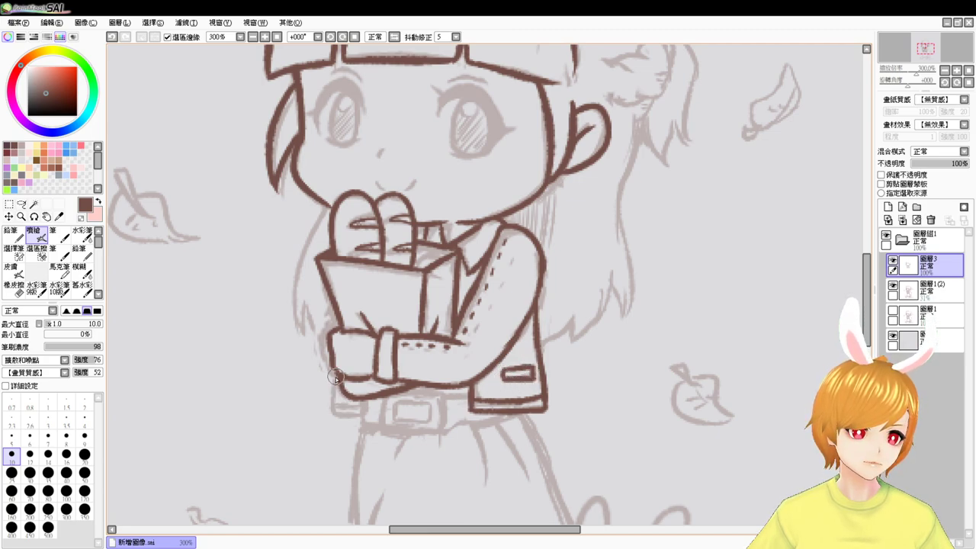
{"action": "mouse_move", "coordinate": [334, 374]}
{"action": "left_mouse_down"}
{"action": "mouse_move", "coordinate": [334, 415]}
{"action": "mouse_move", "coordinate": [369, 410]}
{"action": "mouse_move", "coordinate": [371, 396]}
{"action": "mouse_move", "coordinate": [368, 417]}
{"action": "mouse_move", "coordinate": [334, 404]}
{"action": "mouse_move", "coordinate": [373, 404]}
{"action": "left_mouse_up"}
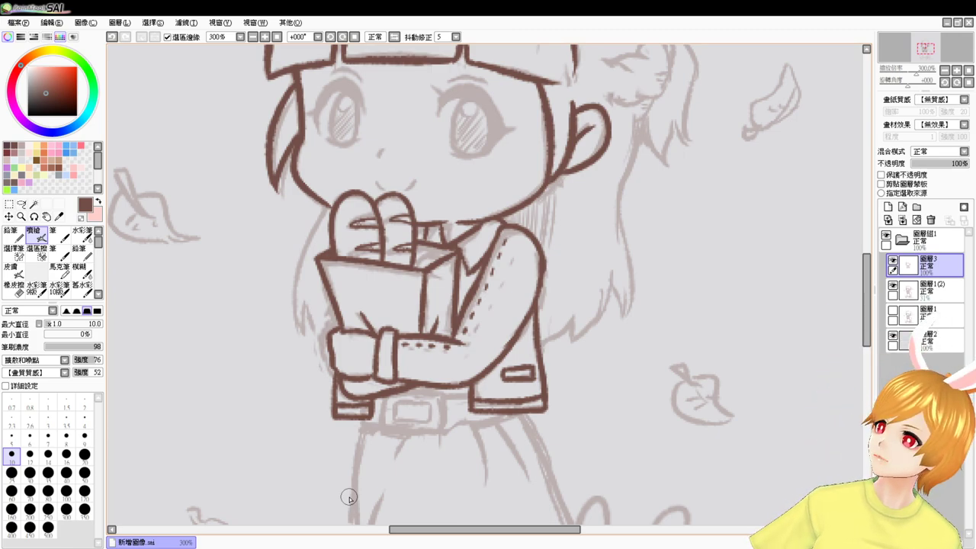
- Ink the belt buckle's rounded outer frame and the smaller rectangle inside it
{"action": "scroll", "coordinate": [449, 382], "scroll_direction": "down", "scroll_amount": 3}
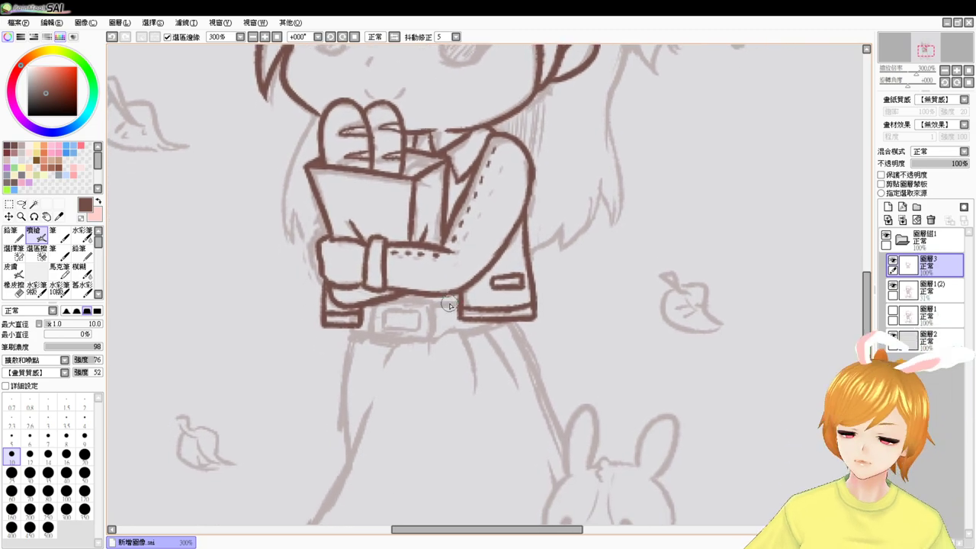
{"action": "left_click_drag", "start_coordinate": [374, 306], "coordinate": [370, 338]}
{"action": "key", "text": "ctrl+z"}
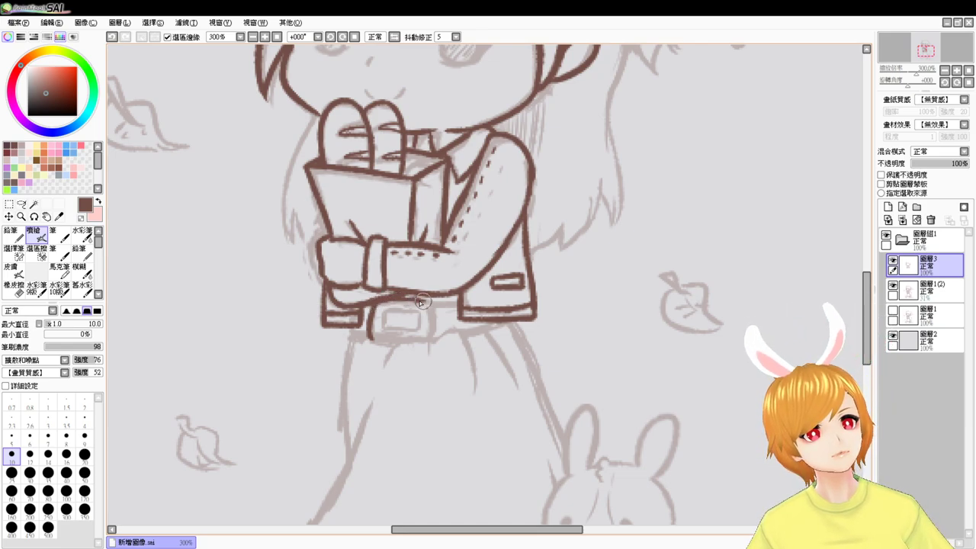
{"action": "left_click_drag", "start_coordinate": [430, 309], "coordinate": [430, 340]}
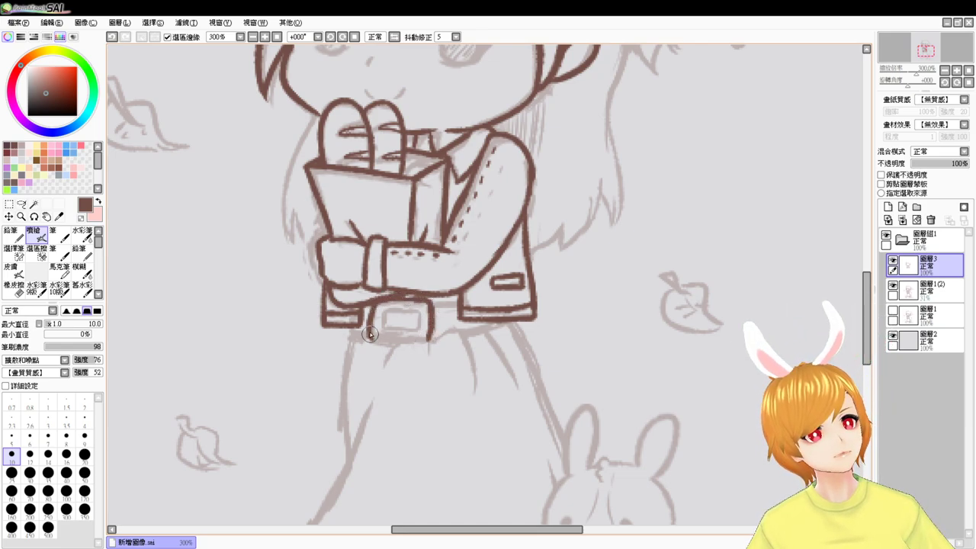
{"action": "mouse_move", "coordinate": [370, 333]}
{"action": "left_mouse_down"}
{"action": "mouse_move", "coordinate": [402, 340]}
{"action": "mouse_move", "coordinate": [378, 339]}
{"action": "mouse_move", "coordinate": [420, 344]}
{"action": "mouse_move", "coordinate": [369, 331]}
{"action": "mouse_move", "coordinate": [387, 342]}
{"action": "mouse_move", "coordinate": [370, 337]}
{"action": "mouse_move", "coordinate": [430, 335]}
{"action": "left_mouse_up"}
{"action": "key", "text": "ctrl+z"}
{"action": "key", "text": "ctrl+z"}
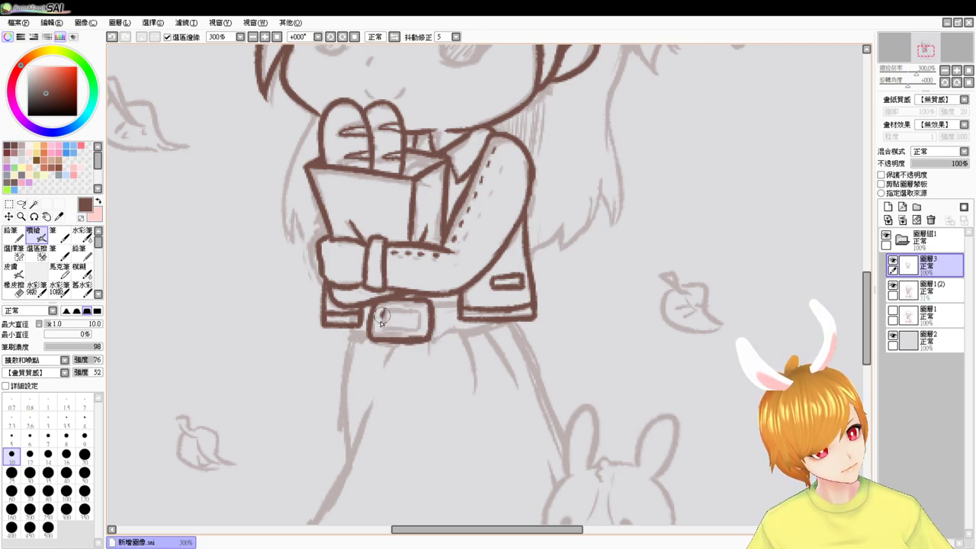
{"action": "key", "text": "ctrl+z"}
{"action": "mouse_move", "coordinate": [382, 312]}
{"action": "left_mouse_down"}
{"action": "mouse_move", "coordinate": [396, 329]}
{"action": "mouse_move", "coordinate": [410, 326]}
{"action": "mouse_move", "coordinate": [400, 310]}
{"action": "mouse_move", "coordinate": [414, 312]}
{"action": "left_mouse_up"}
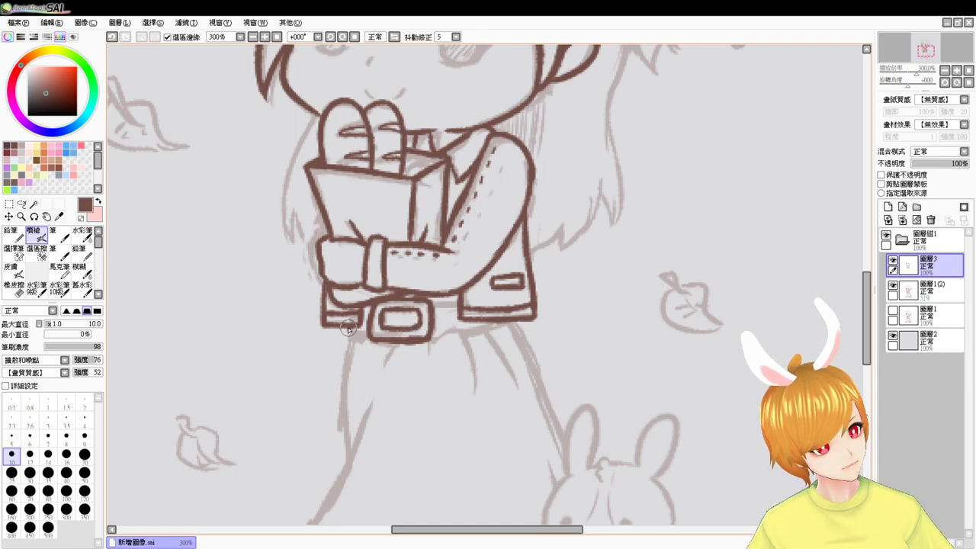
- Ink the belt strap's edges on both sides of the buckle
{"action": "left_click_drag", "start_coordinate": [348, 329], "coordinate": [364, 334]}
{"action": "key", "text": "ctrl+z"}
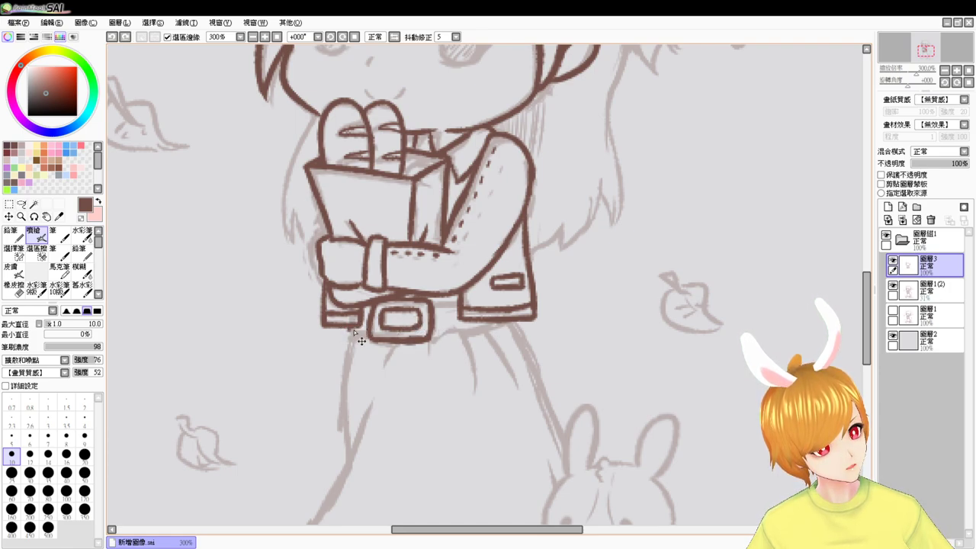
{"action": "left_click_drag", "start_coordinate": [350, 328], "coordinate": [350, 336]}
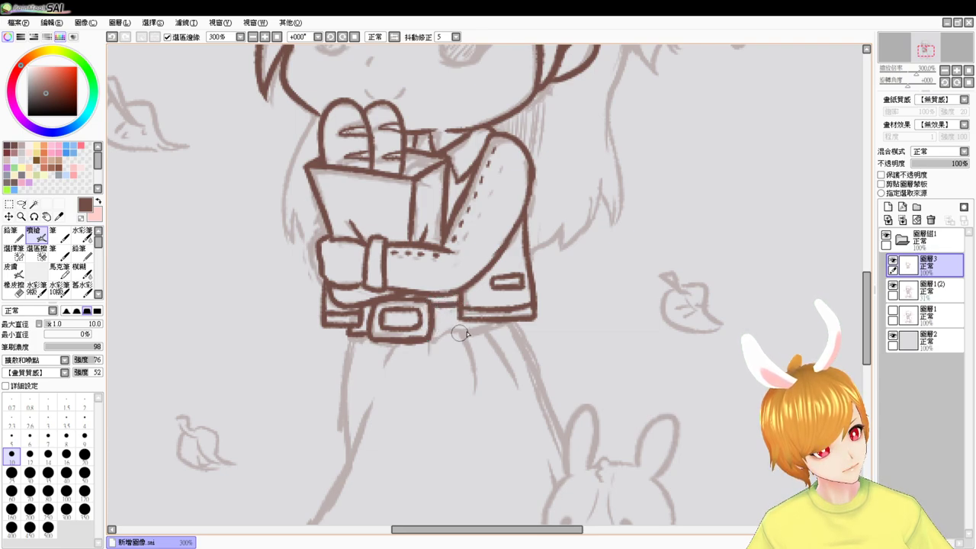
{"action": "mouse_move", "coordinate": [427, 336]}
{"action": "left_mouse_down"}
{"action": "mouse_move", "coordinate": [457, 329]}
{"action": "mouse_move", "coordinate": [473, 352]}
{"action": "mouse_move", "coordinate": [462, 330]}
{"action": "mouse_move", "coordinate": [500, 325]}
{"action": "left_mouse_up"}
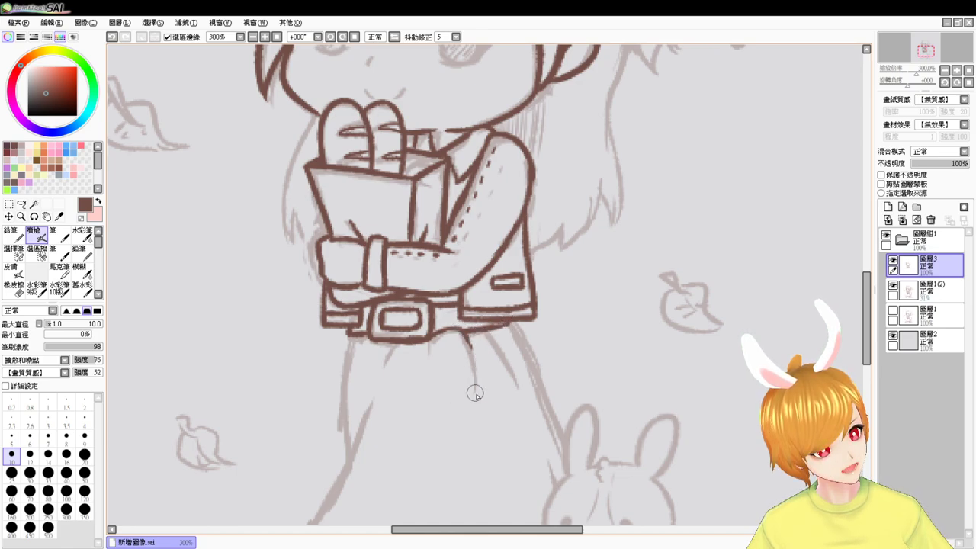
- Ink the short gathered folds of the skirt running down from the belt
{"action": "left_click_drag", "start_coordinate": [475, 393], "coordinate": [475, 349]}
{"action": "left_click_drag", "start_coordinate": [464, 291], "coordinate": [475, 343]}
{"action": "key", "text": "ctrl+z"}
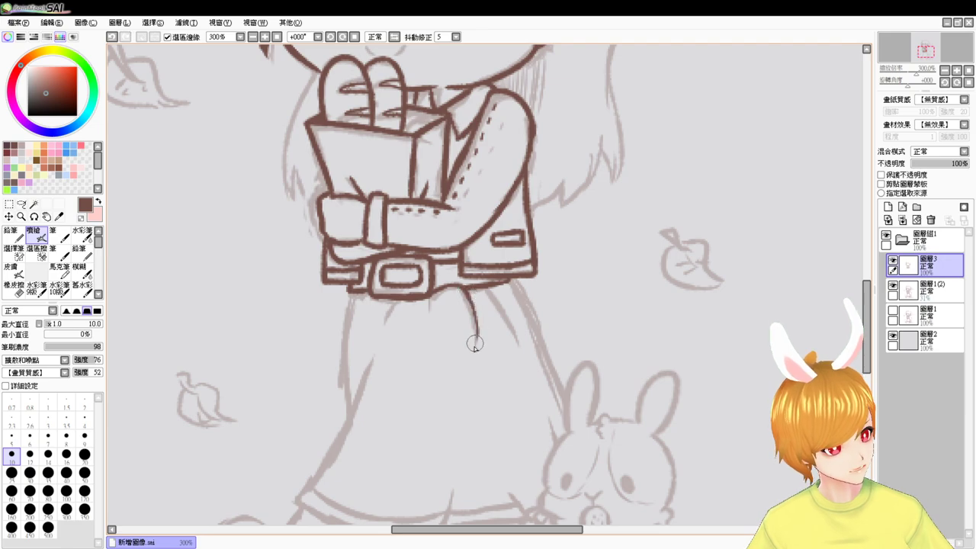
{"action": "left_click_drag", "start_coordinate": [485, 291], "coordinate": [508, 334]}
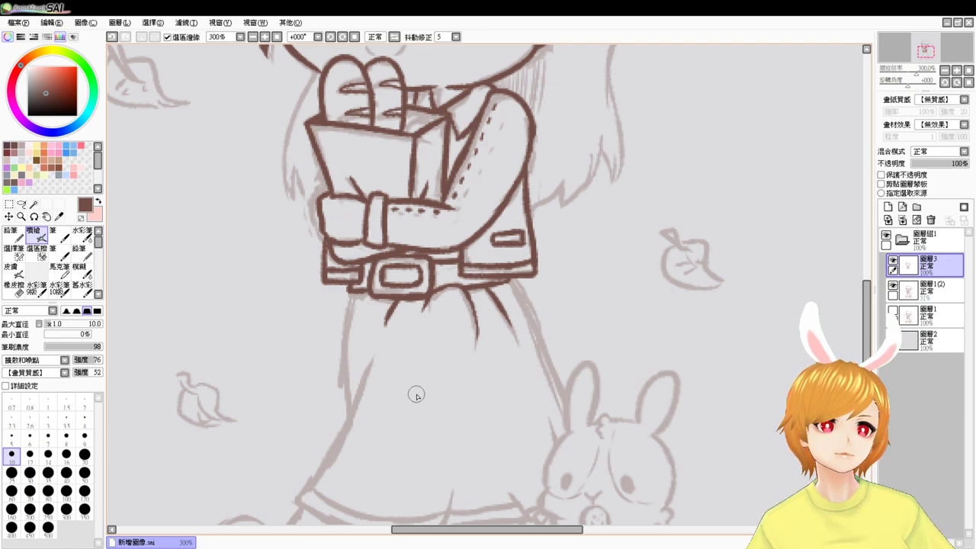
- Ink the skirt's left and right side contours from the belt down to about mid-length
{"action": "scroll", "coordinate": [416, 393], "scroll_direction": "down", "scroll_amount": 2}
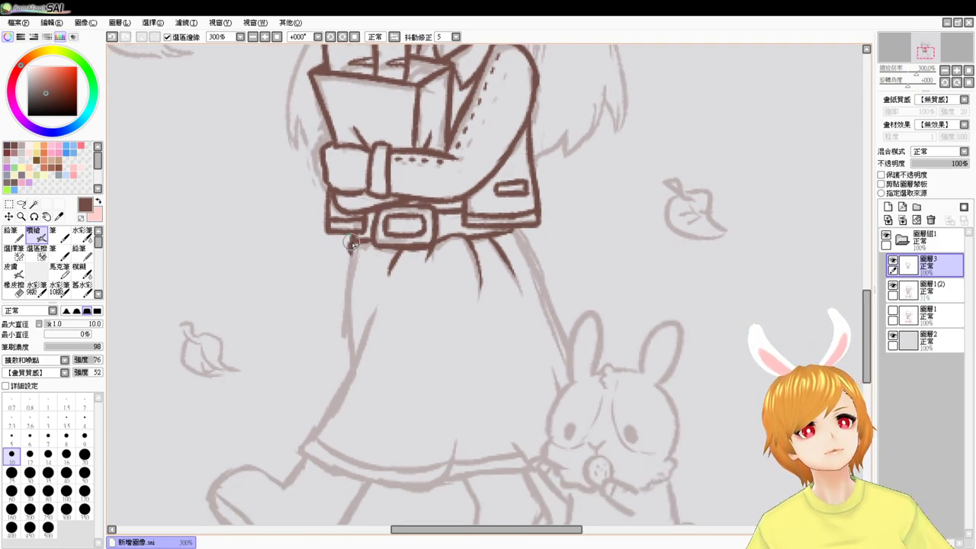
{"action": "left_click_drag", "start_coordinate": [348, 244], "coordinate": [350, 324]}
{"action": "key", "text": "ctrl+z"}
{"action": "left_click_drag", "start_coordinate": [349, 243], "coordinate": [353, 364]}
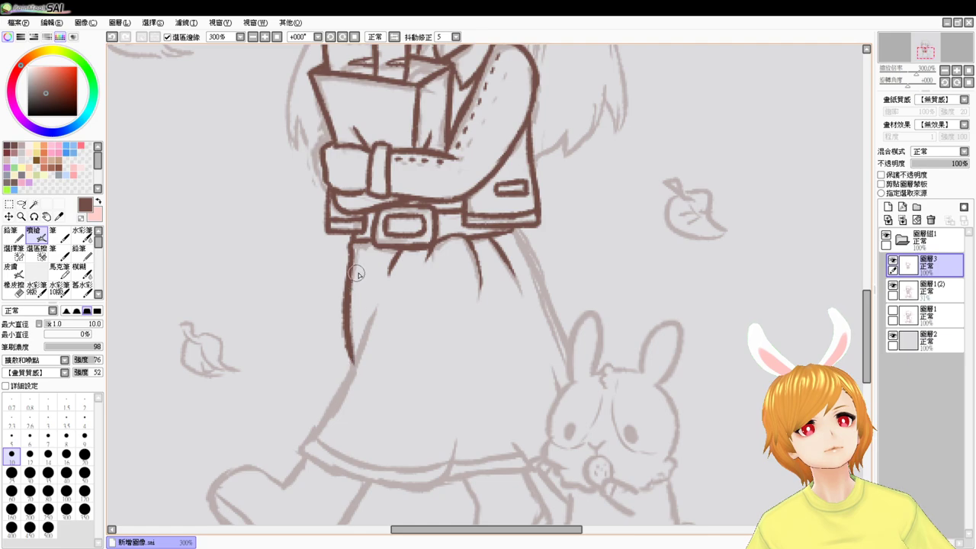
{"action": "left_click_drag", "start_coordinate": [515, 237], "coordinate": [566, 338]}
{"action": "key", "text": "ctrl+z"}
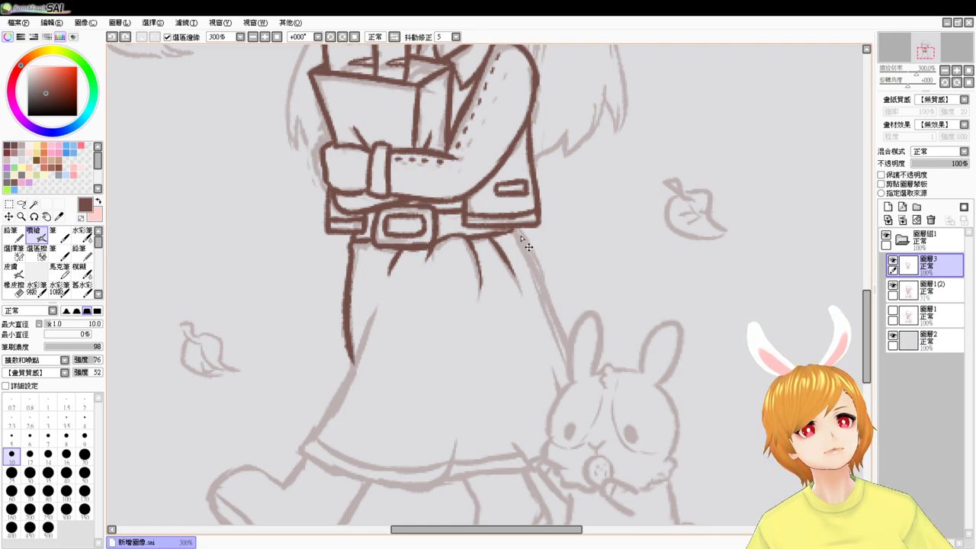
{"action": "left_click_drag", "start_coordinate": [510, 234], "coordinate": [562, 337]}
- Ink the long left fold of the skirt, flaring down to the hem's left corner
{"action": "scroll", "coordinate": [561, 341], "scroll_direction": "down", "scroll_amount": 3}
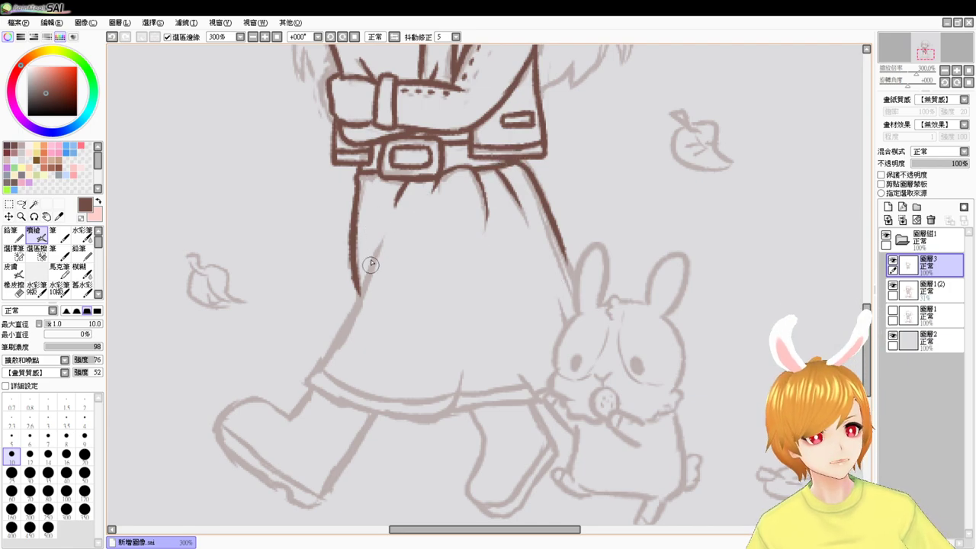
{"action": "key", "text": "ctrl+z"}
{"action": "mouse_move", "coordinate": [382, 221]}
{"action": "left_mouse_down"}
{"action": "mouse_move", "coordinate": [357, 313]}
{"action": "mouse_move", "coordinate": [335, 336]}
{"action": "left_mouse_up"}
{"action": "key", "text": "ctrl+z"}
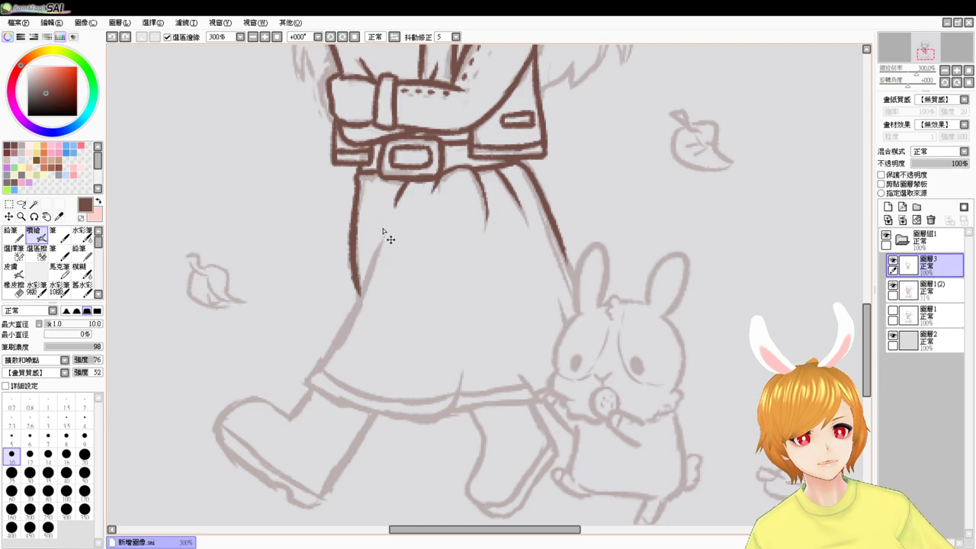
{"action": "mouse_move", "coordinate": [383, 219]}
{"action": "left_mouse_down"}
{"action": "mouse_move", "coordinate": [331, 339]}
{"action": "mouse_move", "coordinate": [364, 302]}
{"action": "mouse_move", "coordinate": [341, 326]}
{"action": "mouse_move", "coordinate": [355, 299]}
{"action": "mouse_move", "coordinate": [308, 373]}
{"action": "left_mouse_up"}
{"action": "left_click_drag", "start_coordinate": [332, 338], "coordinate": [303, 382]}
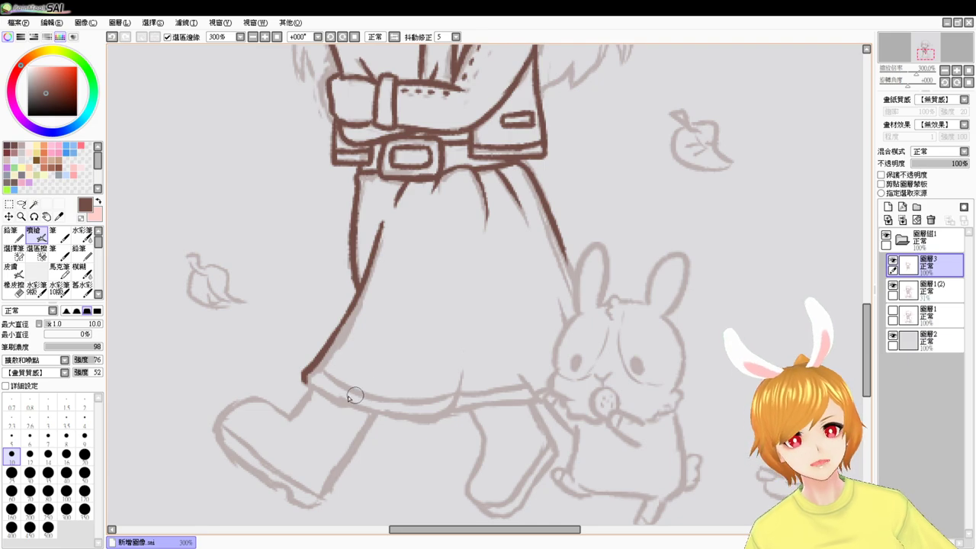
- Ink the skirt's bottom hem from its left corner to the lower center, and the long fold rising from it
{"action": "left_click_drag", "start_coordinate": [302, 374], "coordinate": [383, 404]}
{"action": "key", "text": "ctrl+z"}
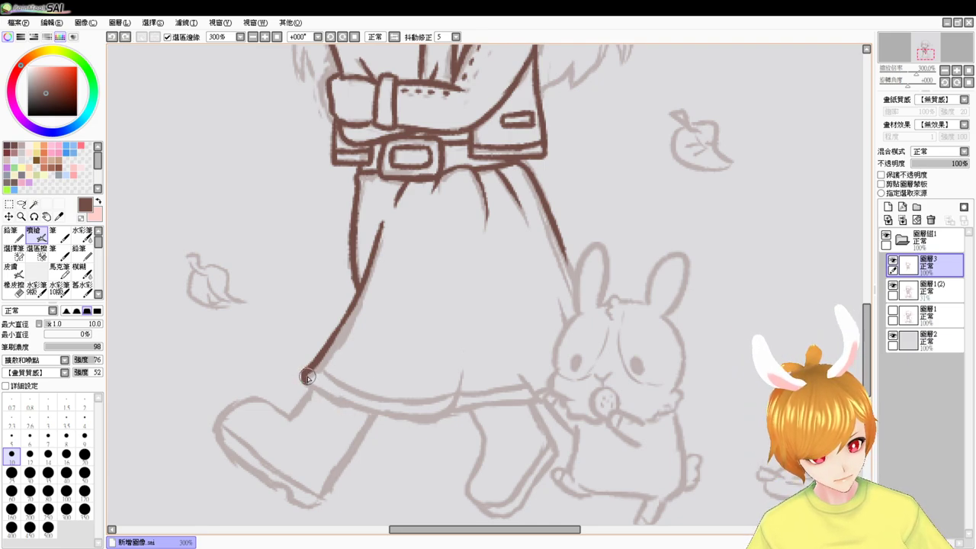
{"action": "left_click_drag", "start_coordinate": [303, 373], "coordinate": [446, 415]}
{"action": "key", "text": "ctrl+z"}
{"action": "mouse_move", "coordinate": [310, 377]}
{"action": "left_mouse_down"}
{"action": "mouse_move", "coordinate": [404, 420]}
{"action": "mouse_move", "coordinate": [438, 418]}
{"action": "left_mouse_up"}
{"action": "key", "text": "ctrl+z"}
{"action": "mouse_move", "coordinate": [308, 379]}
{"action": "left_mouse_down"}
{"action": "mouse_move", "coordinate": [432, 423]}
{"action": "mouse_move", "coordinate": [464, 372]}
{"action": "left_mouse_up"}
{"action": "mouse_move", "coordinate": [482, 298]}
{"action": "left_mouse_down"}
{"action": "mouse_move", "coordinate": [453, 399]}
{"action": "mouse_move", "coordinate": [484, 401]}
{"action": "left_mouse_up"}
{"action": "key", "text": "ctrl+z"}
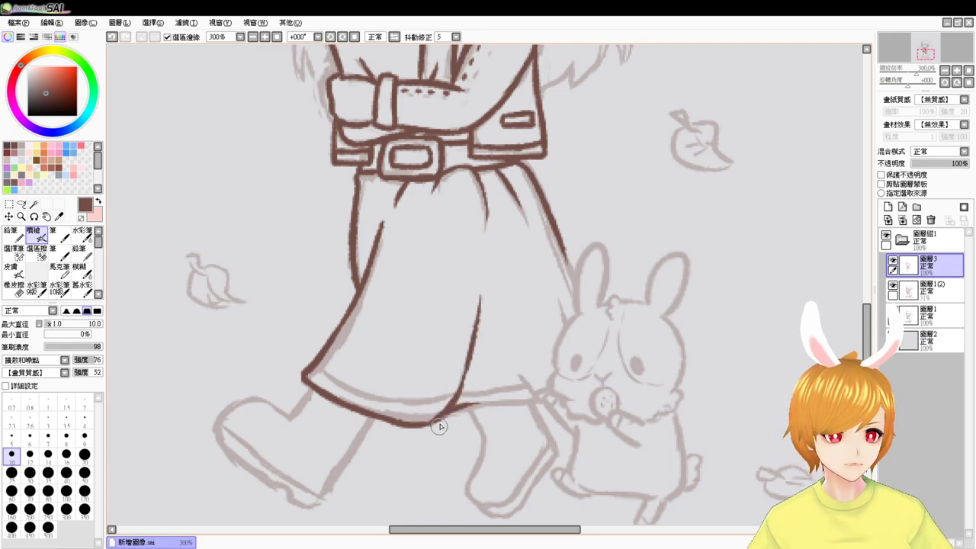
- Ink the right part of the skirt's outer hem and the short fold at its right corner
{"action": "key", "text": "ctrl+z"}
{"action": "mouse_move", "coordinate": [430, 424]}
{"action": "left_mouse_down"}
{"action": "mouse_move", "coordinate": [514, 405]}
{"action": "mouse_move", "coordinate": [475, 404]}
{"action": "mouse_move", "coordinate": [540, 401]}
{"action": "left_mouse_up"}
{"action": "key", "text": "ctrl+z"}
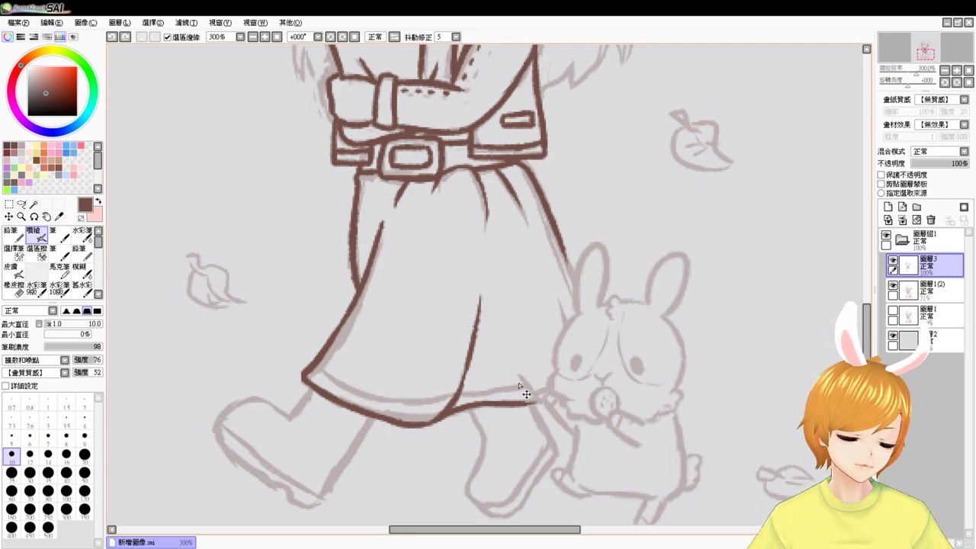
{"action": "left_click_drag", "start_coordinate": [512, 371], "coordinate": [538, 400]}
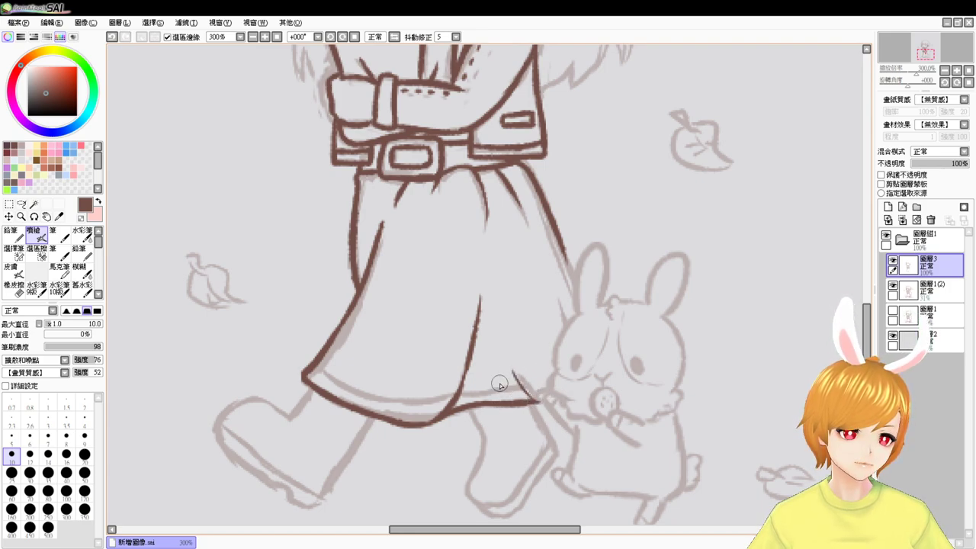
- Ink the inner hem line of the skirt from its left corner to the long central fold
{"action": "left_click_drag", "start_coordinate": [308, 368], "coordinate": [385, 395]}
{"action": "key", "text": "ctrl+z"}
{"action": "left_click_drag", "start_coordinate": [311, 369], "coordinate": [412, 390]}
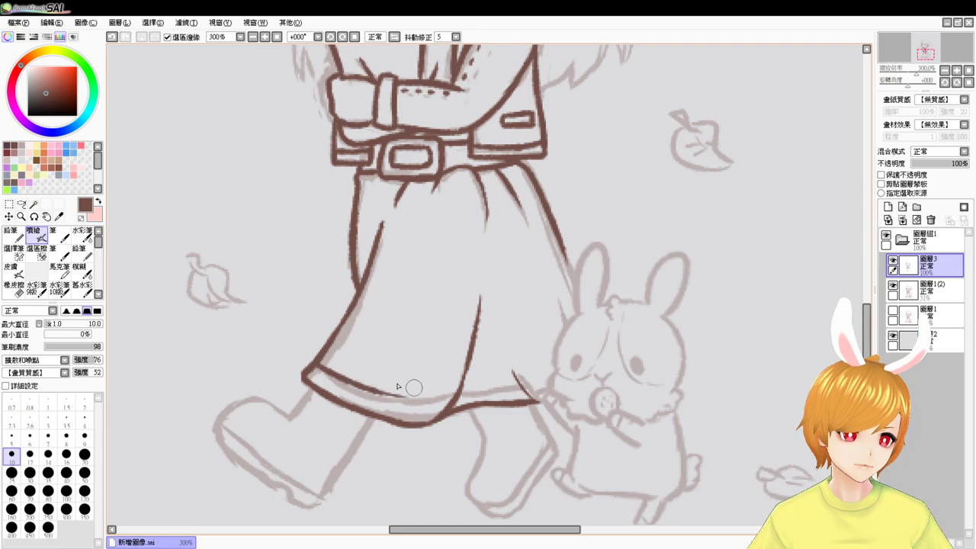
{"action": "key", "text": "ctrl+z"}
{"action": "mouse_move", "coordinate": [312, 369]}
{"action": "left_mouse_down"}
{"action": "mouse_move", "coordinate": [389, 404]}
{"action": "mouse_move", "coordinate": [346, 387]}
{"action": "mouse_move", "coordinate": [426, 412]}
{"action": "left_mouse_up"}
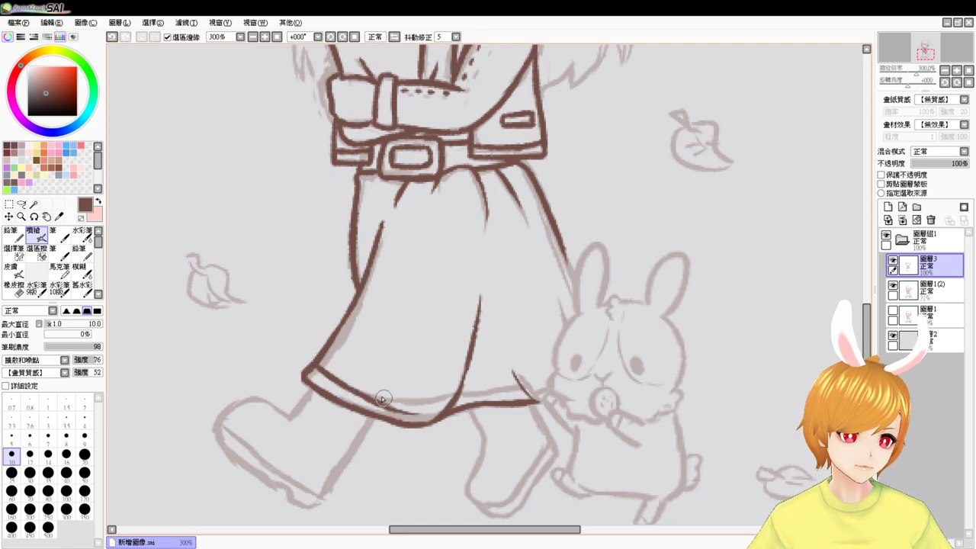
{"action": "key", "text": "ctrl+z"}
{"action": "mouse_move", "coordinate": [355, 391]}
{"action": "left_mouse_down"}
{"action": "mouse_move", "coordinate": [383, 402]}
{"action": "mouse_move", "coordinate": [439, 402]}
{"action": "mouse_move", "coordinate": [389, 405]}
{"action": "mouse_move", "coordinate": [450, 405]}
{"action": "left_mouse_up"}
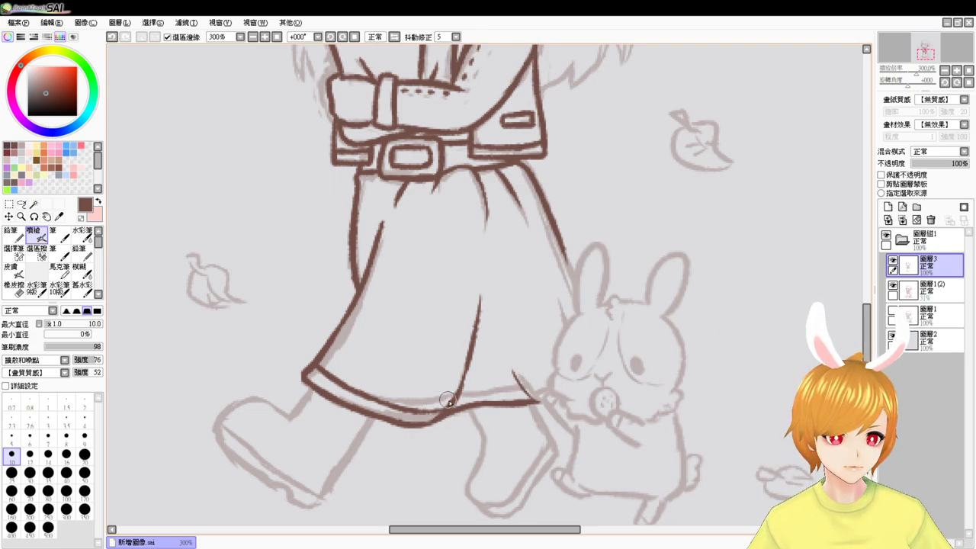
- Continue the inner hem line from the central fold to the skirt's right edge beside the rabbit
{"action": "mouse_move", "coordinate": [448, 406]}
{"action": "left_mouse_down"}
{"action": "mouse_move", "coordinate": [422, 405]}
{"action": "mouse_move", "coordinate": [450, 406]}
{"action": "mouse_move", "coordinate": [413, 410]}
{"action": "mouse_move", "coordinate": [534, 398]}
{"action": "left_mouse_up"}
{"action": "key", "text": "ctrl+z"}
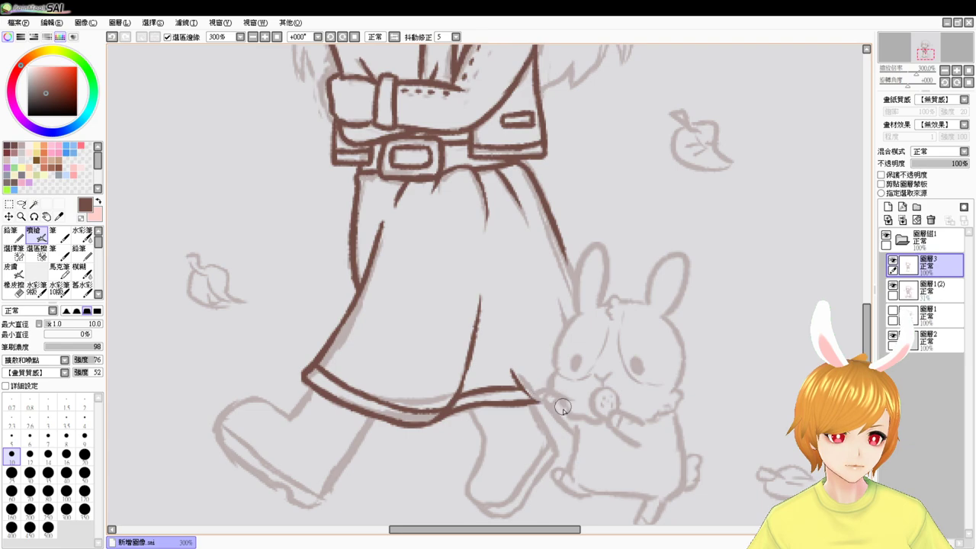
{"action": "key", "text": "ctrl+z"}
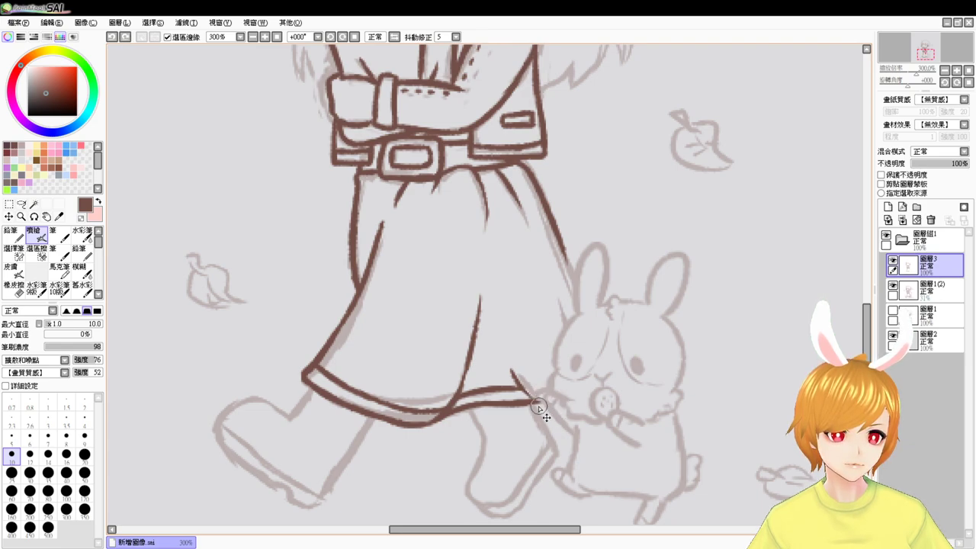
{"action": "mouse_move", "coordinate": [532, 399]}
{"action": "left_mouse_down"}
{"action": "mouse_move", "coordinate": [519, 378]}
{"action": "mouse_move", "coordinate": [547, 400]}
{"action": "left_mouse_up"}
{"action": "key", "text": "ctrl+z"}
{"action": "key", "text": "ctrl+z"}
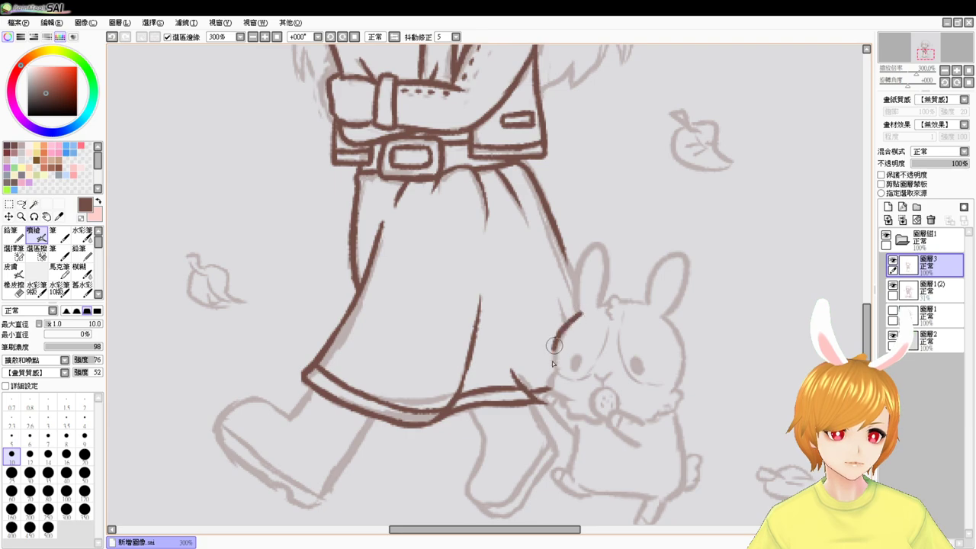
- Ink the left contour of the rabbit's head down to the cheek
{"action": "left_click_drag", "start_coordinate": [556, 368], "coordinate": [550, 392]}
{"action": "key", "text": "ctrl+z"}
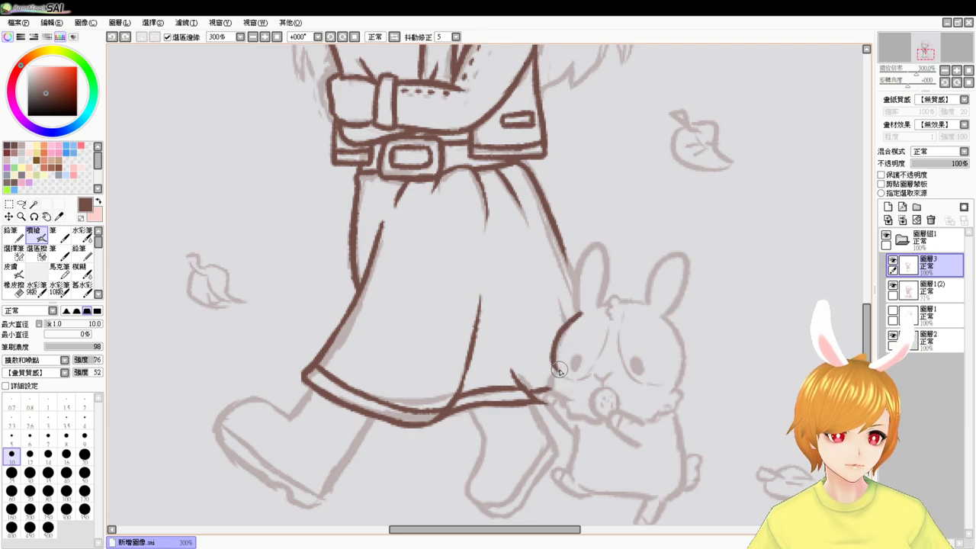
{"action": "key", "text": "ctrl+z"}
{"action": "left_click_drag", "start_coordinate": [557, 368], "coordinate": [569, 398]}
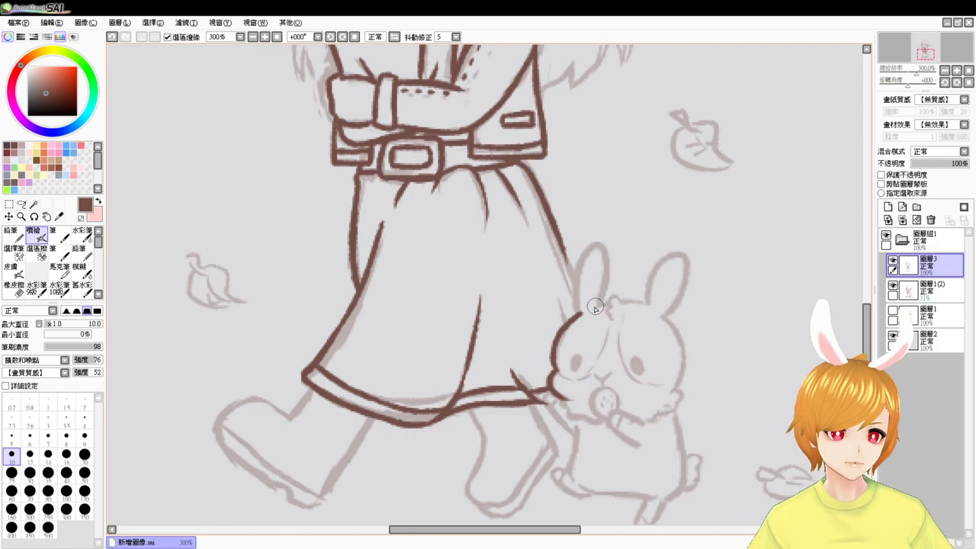
- Ink the top of the rabbit's head and its right contour down to the fluffy right cheek
{"action": "mouse_move", "coordinate": [595, 307]}
{"action": "left_mouse_down"}
{"action": "mouse_move", "coordinate": [650, 305]}
{"action": "mouse_move", "coordinate": [661, 315]}
{"action": "left_mouse_up"}
{"action": "key", "text": "ctrl+z"}
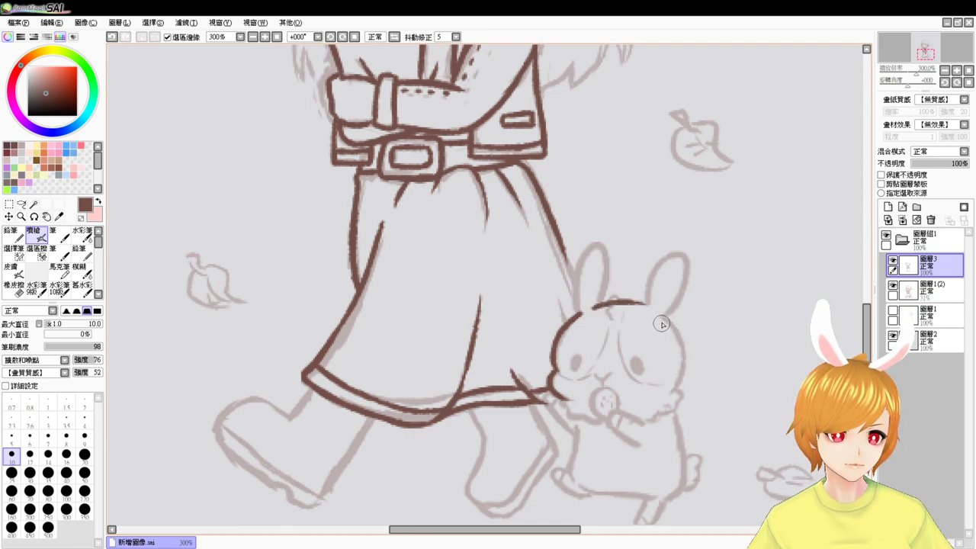
{"action": "key", "text": "ctrl+z"}
{"action": "mouse_move", "coordinate": [594, 308]}
{"action": "left_mouse_down"}
{"action": "mouse_move", "coordinate": [636, 303]}
{"action": "mouse_move", "coordinate": [664, 319]}
{"action": "mouse_move", "coordinate": [673, 400]}
{"action": "left_mouse_up"}
{"action": "key", "text": "ctrl+z"}
{"action": "left_click_drag", "start_coordinate": [660, 313], "coordinate": [671, 402]}
{"action": "key", "text": "ctrl+z"}
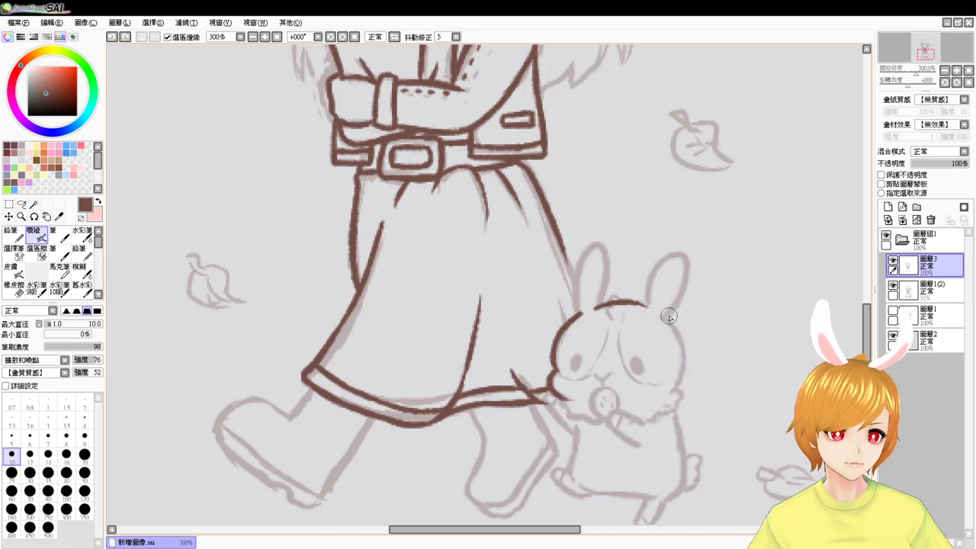
{"action": "left_click_drag", "start_coordinate": [669, 317], "coordinate": [688, 393]}
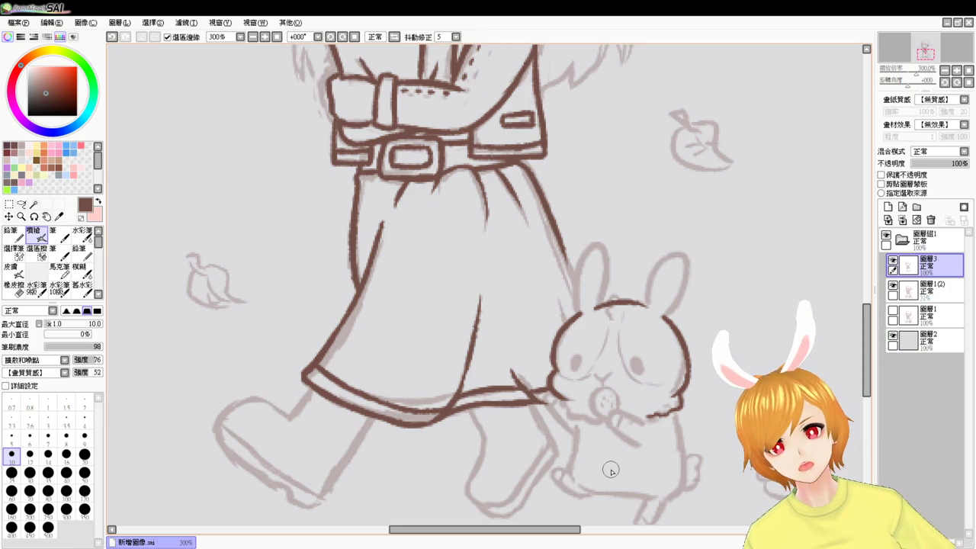
- Ink the fur tuft on top of the rabbit's head and the outline of its right ear
{"action": "scroll", "coordinate": [611, 471], "scroll_direction": "up", "scroll_amount": 1}
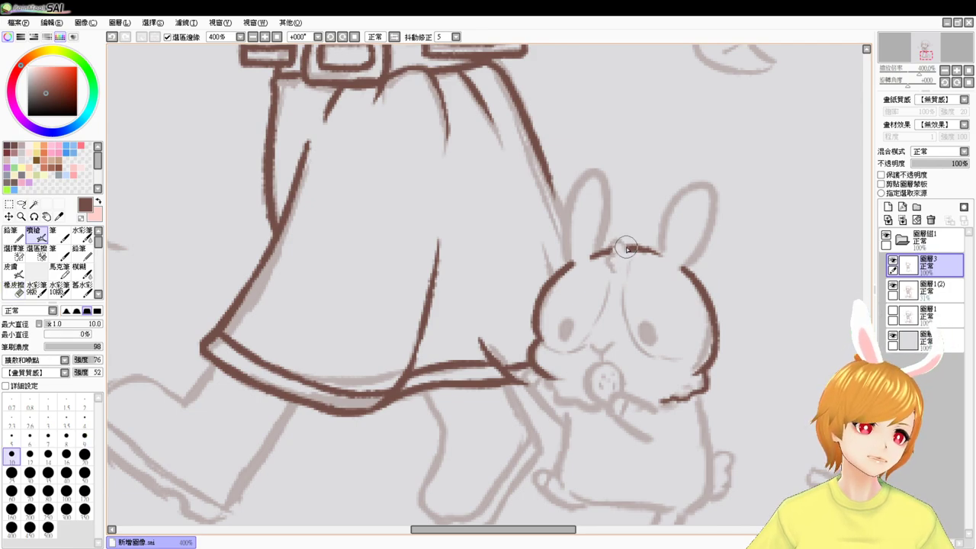
{"action": "left_click_drag", "start_coordinate": [627, 248], "coordinate": [612, 276]}
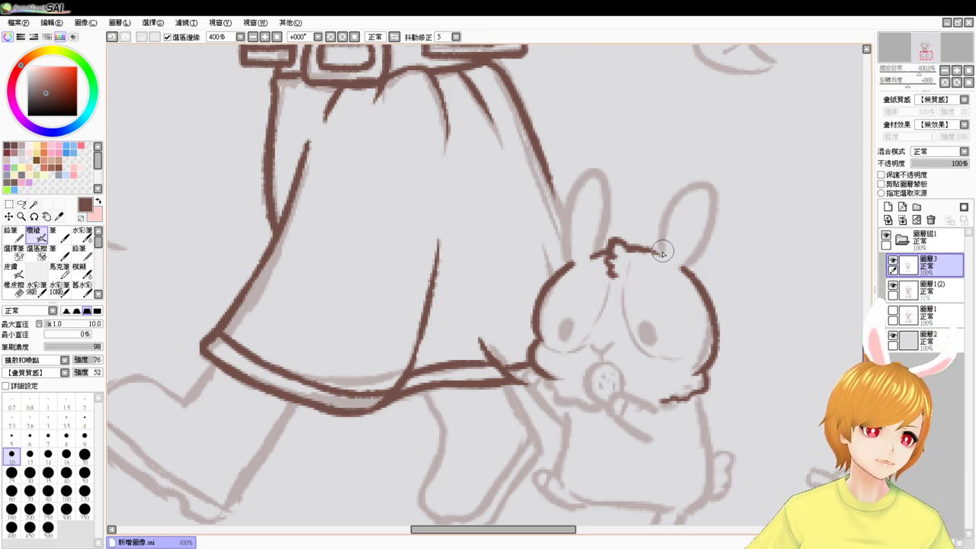
{"action": "mouse_move", "coordinate": [661, 254]}
{"action": "left_mouse_down"}
{"action": "mouse_move", "coordinate": [730, 209]}
{"action": "mouse_move", "coordinate": [701, 252]}
{"action": "mouse_move", "coordinate": [663, 226]}
{"action": "mouse_move", "coordinate": [702, 246]}
{"action": "mouse_move", "coordinate": [694, 188]}
{"action": "mouse_move", "coordinate": [680, 267]}
{"action": "mouse_move", "coordinate": [658, 241]}
{"action": "mouse_move", "coordinate": [716, 215]}
{"action": "mouse_move", "coordinate": [683, 261]}
{"action": "mouse_move", "coordinate": [693, 187]}
{"action": "mouse_move", "coordinate": [675, 268]}
{"action": "mouse_move", "coordinate": [678, 195]}
{"action": "mouse_move", "coordinate": [683, 270]}
{"action": "mouse_move", "coordinate": [659, 239]}
{"action": "mouse_move", "coordinate": [704, 237]}
{"action": "mouse_move", "coordinate": [686, 257]}
{"action": "mouse_move", "coordinate": [717, 206]}
{"action": "mouse_move", "coordinate": [689, 252]}
{"action": "mouse_move", "coordinate": [667, 208]}
{"action": "mouse_move", "coordinate": [688, 263]}
{"action": "mouse_move", "coordinate": [716, 198]}
{"action": "mouse_move", "coordinate": [681, 252]}
{"action": "mouse_move", "coordinate": [714, 222]}
{"action": "mouse_move", "coordinate": [674, 258]}
{"action": "left_mouse_up"}
{"action": "key", "text": "ctrl+z"}
{"action": "key", "text": "ctrl+z"}
{"action": "key", "text": "ctrl+z"}
{"action": "key", "text": "ctrl+z"}
{"action": "key", "text": "ctrl+z"}
{"action": "key", "text": "ctrl+z"}
{"action": "key", "text": "ctrl+z"}
{"action": "key", "text": "ctrl+z"}
{"action": "key", "text": "ctrl+z"}
{"action": "key", "text": "ctrl+z"}
{"action": "key", "text": "ctrl+z"}
{"action": "key", "text": "ctrl+z"}
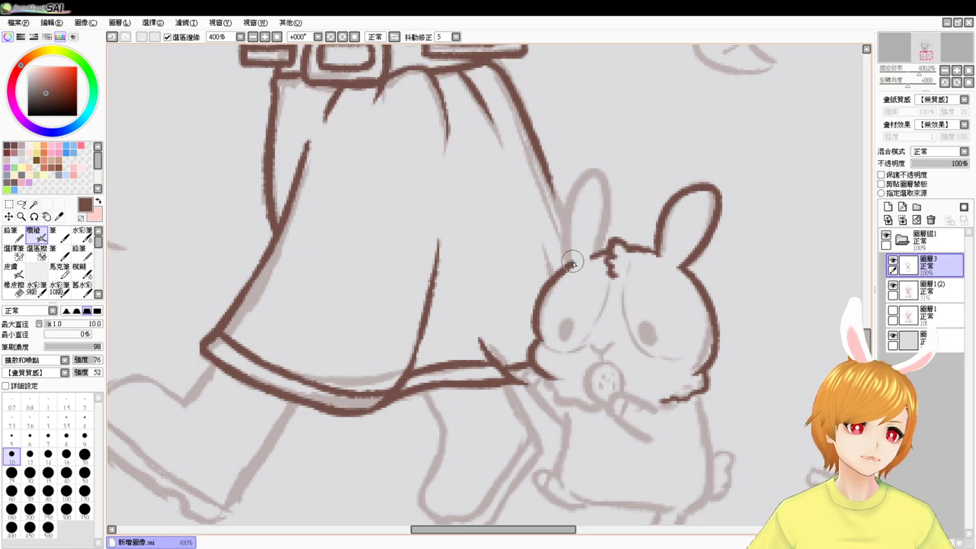
- Ink the rabbit's left ear and extend the skirt's right contour down to it
{"action": "mouse_move", "coordinate": [570, 267]}
{"action": "left_mouse_down"}
{"action": "mouse_move", "coordinate": [565, 208]}
{"action": "mouse_move", "coordinate": [602, 231]}
{"action": "mouse_move", "coordinate": [570, 204]}
{"action": "mouse_move", "coordinate": [594, 244]}
{"action": "mouse_move", "coordinate": [571, 195]}
{"action": "mouse_move", "coordinate": [593, 253]}
{"action": "mouse_move", "coordinate": [567, 263]}
{"action": "mouse_move", "coordinate": [573, 189]}
{"action": "mouse_move", "coordinate": [596, 247]}
{"action": "mouse_move", "coordinate": [573, 264]}
{"action": "mouse_move", "coordinate": [568, 242]}
{"action": "mouse_move", "coordinate": [610, 211]}
{"action": "mouse_move", "coordinate": [570, 262]}
{"action": "mouse_move", "coordinate": [577, 184]}
{"action": "mouse_move", "coordinate": [596, 253]}
{"action": "mouse_move", "coordinate": [572, 263]}
{"action": "mouse_move", "coordinate": [567, 219]}
{"action": "mouse_move", "coordinate": [606, 253]}
{"action": "left_mouse_up"}
{"action": "key", "text": "ctrl+z"}
{"action": "key", "text": "ctrl+z"}
{"action": "key", "text": "ctrl+z"}
{"action": "key", "text": "ctrl+z"}
{"action": "key", "text": "ctrl+z"}
{"action": "key", "text": "ctrl+z"}
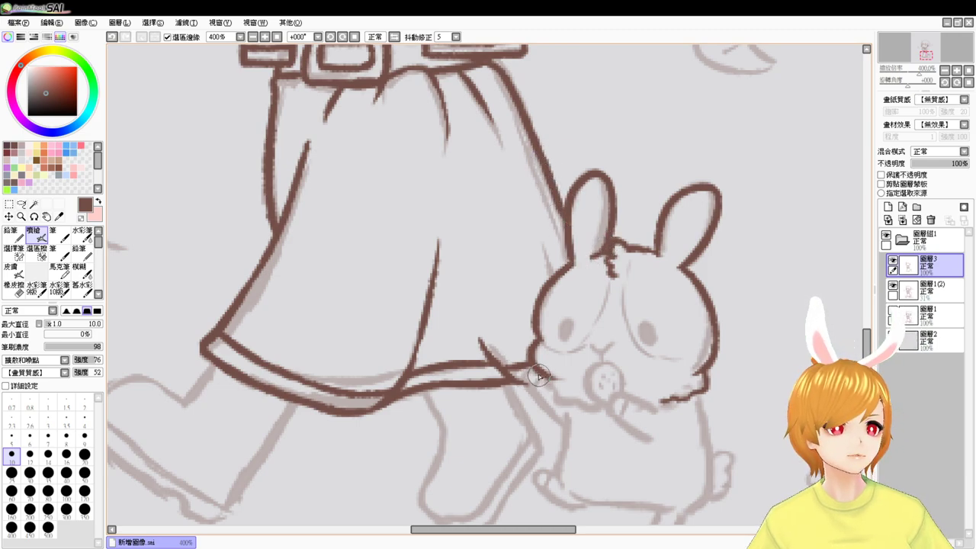
- Ink the rabbit's left arm reaching to the skirt hem and the left side of its body
{"action": "key", "text": "ctrl+z"}
{"action": "left_click_drag", "start_coordinate": [526, 377], "coordinate": [551, 411]}
{"action": "left_click_drag", "start_coordinate": [745, 406], "coordinate": [635, 286]}
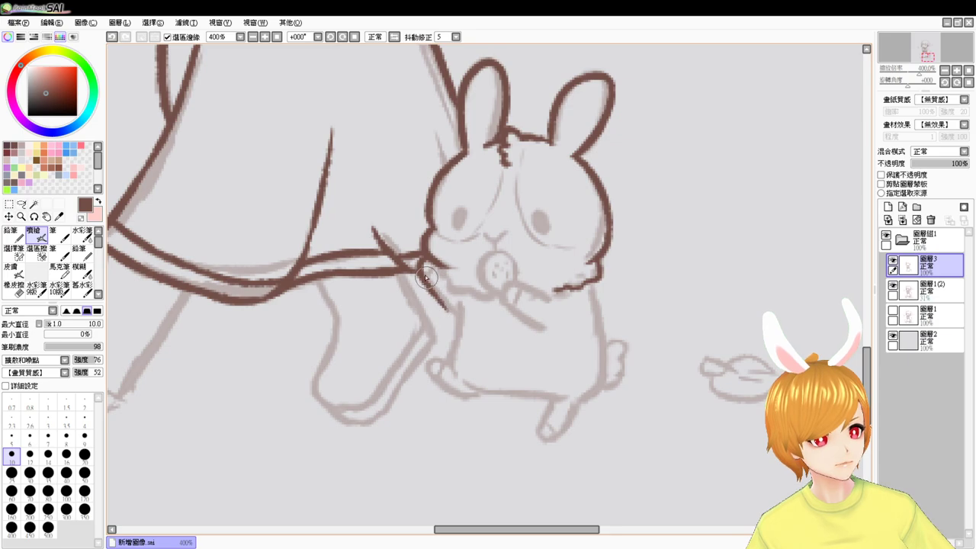
{"action": "left_click_drag", "start_coordinate": [422, 272], "coordinate": [458, 321]}
{"action": "key", "text": "ctrl+z"}
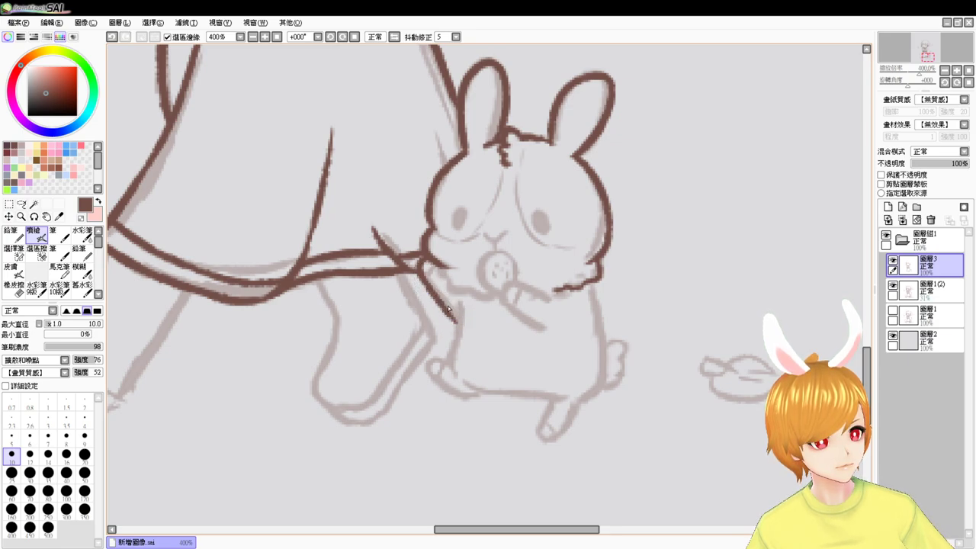
{"action": "key", "text": "ctrl+z"}
{"action": "mouse_move", "coordinate": [424, 277]}
{"action": "left_mouse_down"}
{"action": "mouse_move", "coordinate": [460, 328]}
{"action": "mouse_move", "coordinate": [460, 305]}
{"action": "mouse_move", "coordinate": [449, 371]}
{"action": "left_mouse_up"}
- Ink the curved right side of the rabbit's body from the cheek down to the hip
{"action": "left_click_drag", "start_coordinate": [590, 286], "coordinate": [587, 397]}
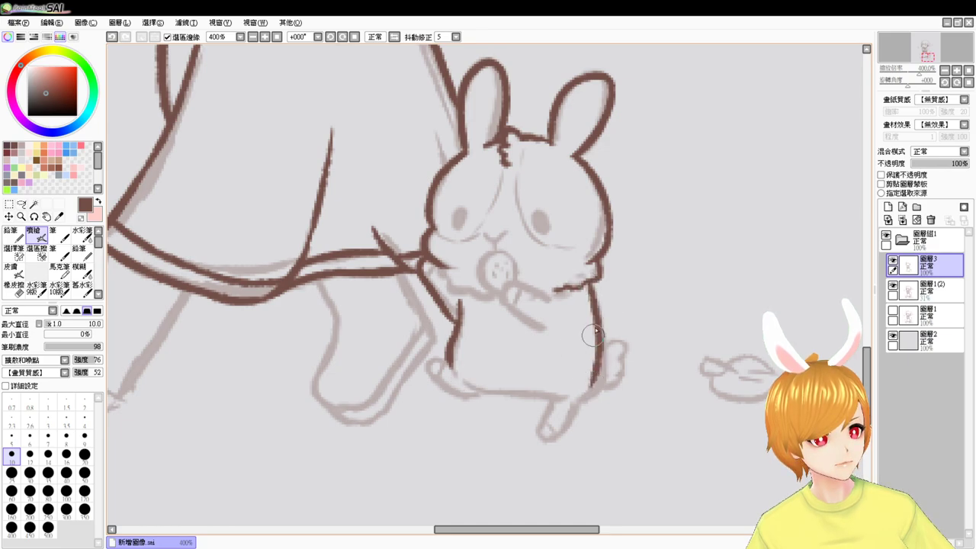
{"action": "key", "text": "ctrl+z"}
{"action": "left_click_drag", "start_coordinate": [591, 288], "coordinate": [580, 391]}
{"action": "key", "text": "ctrl+z"}
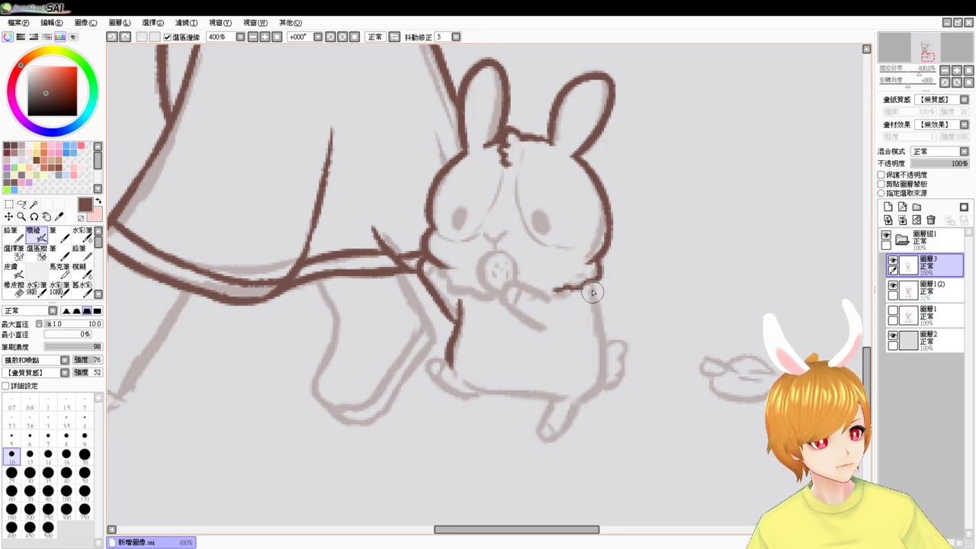
{"action": "mouse_move", "coordinate": [597, 287]}
{"action": "left_mouse_down"}
{"action": "mouse_move", "coordinate": [601, 317]}
{"action": "mouse_move", "coordinate": [594, 392]}
{"action": "left_mouse_up"}
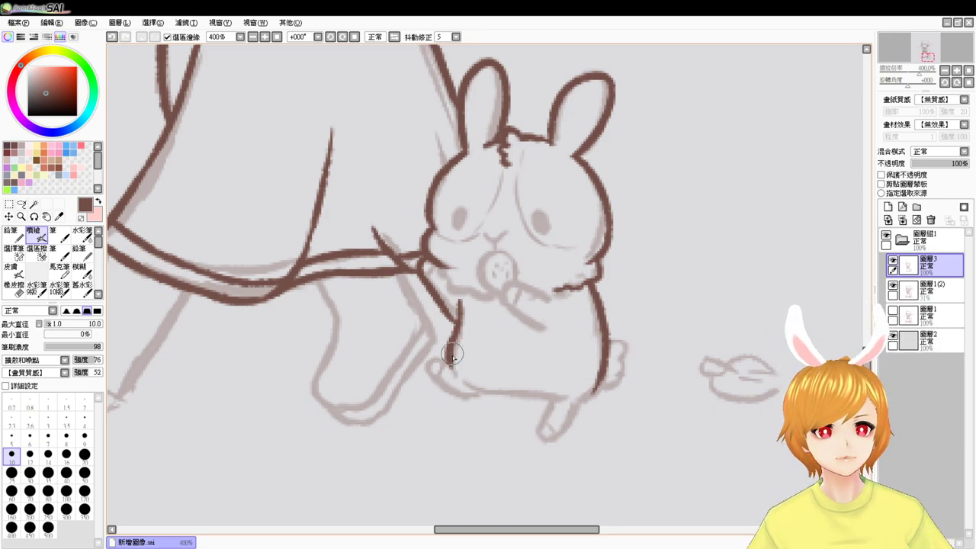
- Ink the underside of the rabbit's body and its right leg and foot
{"action": "mouse_move", "coordinate": [449, 355]}
{"action": "left_mouse_down"}
{"action": "mouse_move", "coordinate": [459, 377]}
{"action": "mouse_move", "coordinate": [499, 397]}
{"action": "mouse_move", "coordinate": [526, 392]}
{"action": "mouse_move", "coordinate": [558, 404]}
{"action": "mouse_move", "coordinate": [574, 394]}
{"action": "mouse_move", "coordinate": [540, 393]}
{"action": "mouse_move", "coordinate": [574, 397]}
{"action": "mouse_move", "coordinate": [543, 414]}
{"action": "mouse_move", "coordinate": [550, 400]}
{"action": "mouse_move", "coordinate": [535, 438]}
{"action": "mouse_move", "coordinate": [548, 444]}
{"action": "mouse_move", "coordinate": [592, 384]}
{"action": "left_mouse_up"}
{"action": "key", "text": "ctrl+z"}
{"action": "key", "text": "ctrl+z"}
{"action": "key", "text": "ctrl+z"}
{"action": "key", "text": "ctrl+z"}
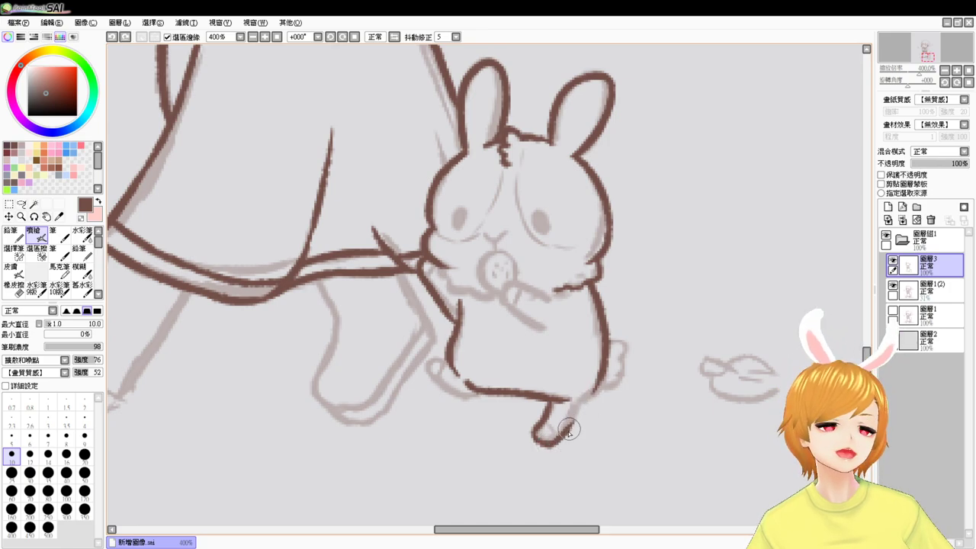
{"action": "left_click_drag", "start_coordinate": [568, 431], "coordinate": [600, 381]}
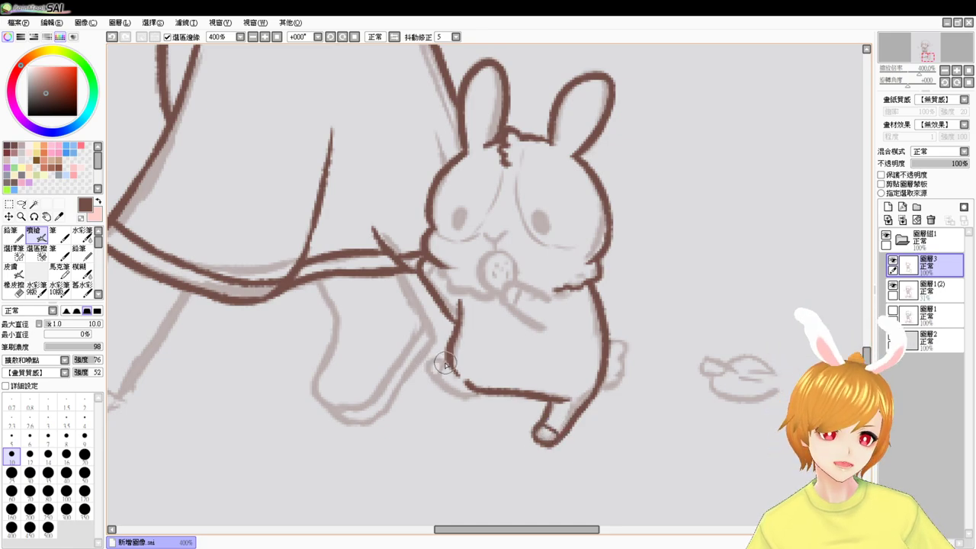
- Ink the rabbit's raised left leg and the rounded sole of its foot
{"action": "mouse_move", "coordinate": [446, 362]}
{"action": "left_mouse_down"}
{"action": "mouse_move", "coordinate": [421, 356]}
{"action": "mouse_move", "coordinate": [428, 350]}
{"action": "mouse_move", "coordinate": [433, 375]}
{"action": "mouse_move", "coordinate": [420, 365]}
{"action": "mouse_move", "coordinate": [464, 400]}
{"action": "mouse_move", "coordinate": [442, 380]}
{"action": "mouse_move", "coordinate": [450, 396]}
{"action": "mouse_move", "coordinate": [483, 388]}
{"action": "left_mouse_up"}
{"action": "key", "text": "ctrl+z"}
{"action": "key", "text": "ctrl+z"}
{"action": "left_click_drag", "start_coordinate": [437, 354], "coordinate": [428, 369]}
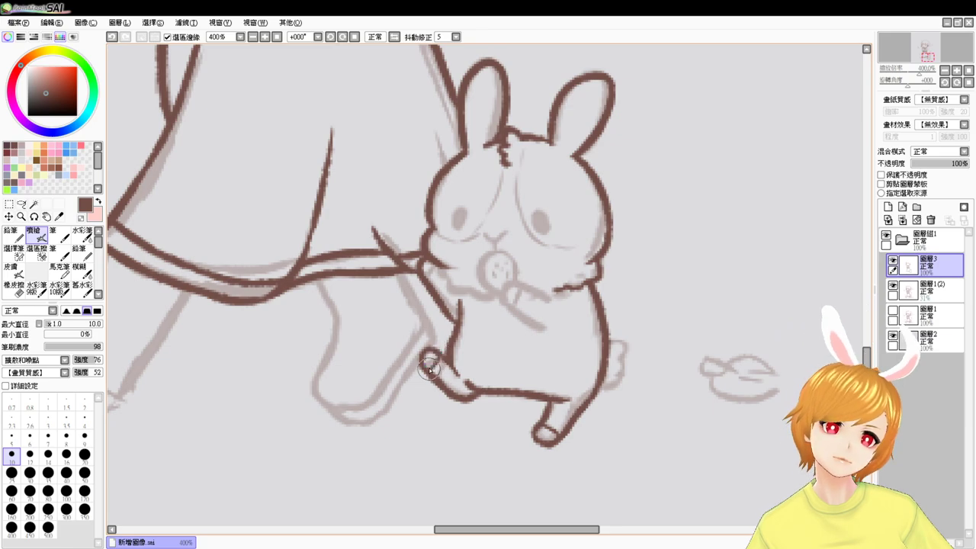
- Ink the rabbit's tail and the small paw gripping the skirt hem
{"action": "mouse_move", "coordinate": [610, 348]}
{"action": "left_mouse_down"}
{"action": "mouse_move", "coordinate": [623, 355]}
{"action": "mouse_move", "coordinate": [627, 385]}
{"action": "mouse_move", "coordinate": [598, 392]}
{"action": "left_mouse_up"}
{"action": "key", "text": "ctrl+z"}
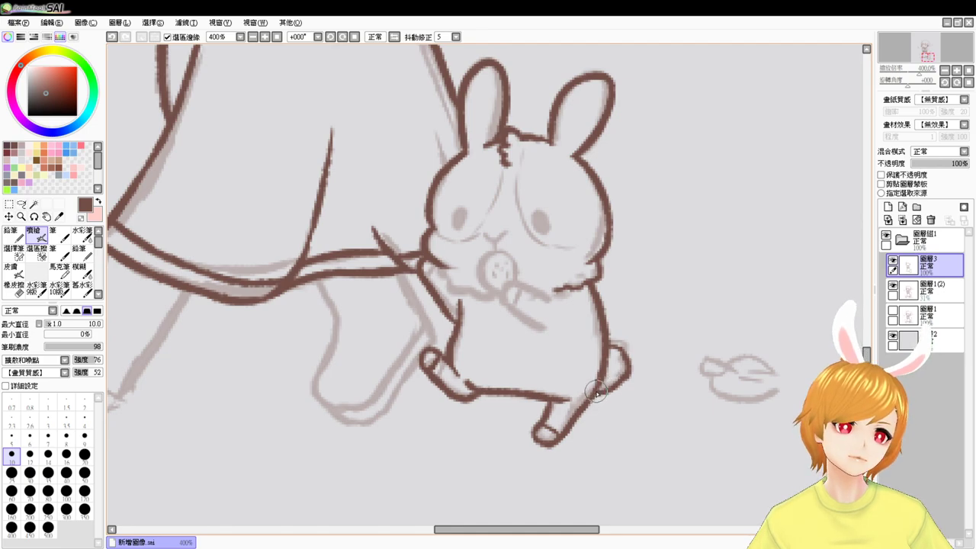
{"action": "left_click_drag", "start_coordinate": [560, 362], "coordinate": [554, 412]}
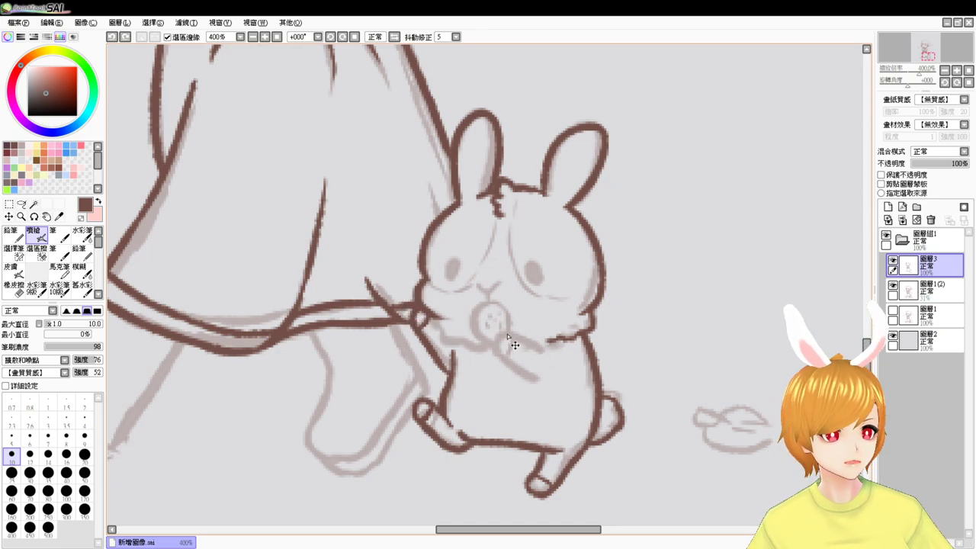
- Ink the rabbit's raised right arm and paw, and the jagged fur edge along its cheeks and chin
{"action": "mouse_move", "coordinate": [503, 333]}
{"action": "left_mouse_down"}
{"action": "mouse_move", "coordinate": [528, 341]}
{"action": "mouse_move", "coordinate": [500, 338]}
{"action": "mouse_move", "coordinate": [525, 376]}
{"action": "left_mouse_up"}
{"action": "key", "text": "ctrl+z"}
{"action": "key", "text": "ctrl+z"}
{"action": "key", "text": "ctrl+z"}
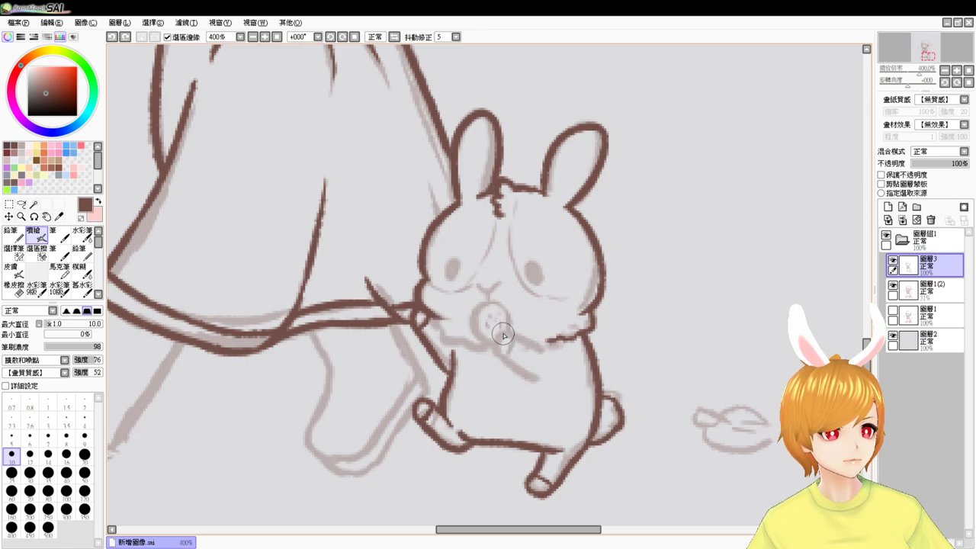
{"action": "mouse_move", "coordinate": [500, 334]}
{"action": "left_mouse_down"}
{"action": "mouse_move", "coordinate": [503, 364]}
{"action": "mouse_move", "coordinate": [530, 379]}
{"action": "left_mouse_up"}
{"action": "mouse_move", "coordinate": [496, 337]}
{"action": "left_mouse_down"}
{"action": "mouse_move", "coordinate": [547, 344]}
{"action": "mouse_move", "coordinate": [554, 349]}
{"action": "mouse_move", "coordinate": [532, 346]}
{"action": "mouse_move", "coordinate": [541, 368]}
{"action": "mouse_move", "coordinate": [499, 335]}
{"action": "mouse_move", "coordinate": [555, 349]}
{"action": "left_mouse_up"}
{"action": "key", "text": "ctrl+z"}
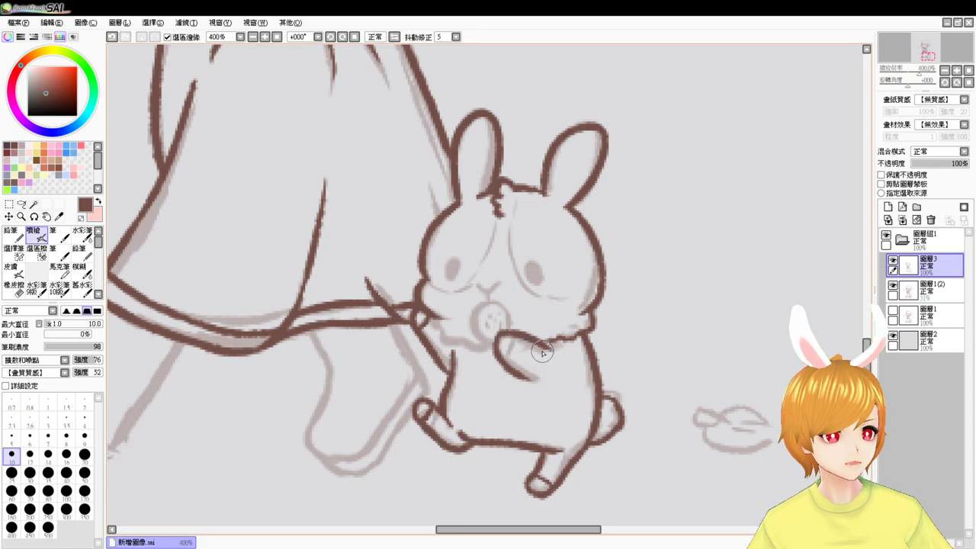
{"action": "key", "text": "ctrl+z"}
{"action": "left_click_drag", "start_coordinate": [509, 327], "coordinate": [496, 364]}
{"action": "key", "text": "ctrl+z"}
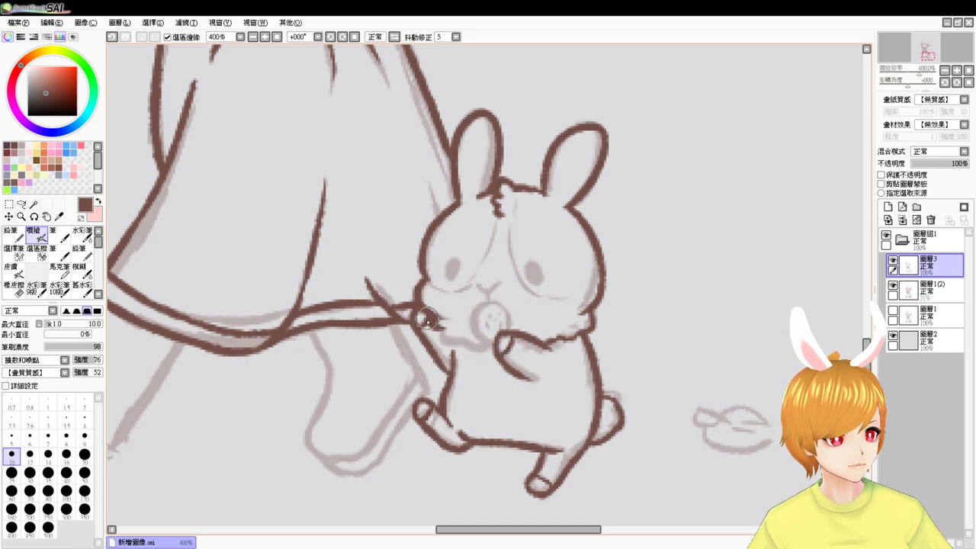
{"action": "left_click_drag", "start_coordinate": [428, 319], "coordinate": [494, 347]}
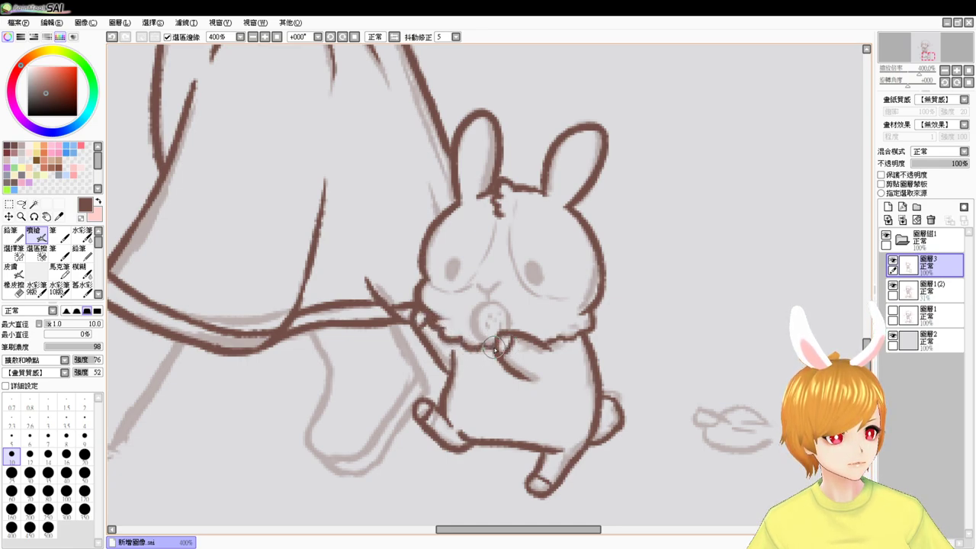
- Ink the rabbit's small nose and mouth and the round dotted treat held in front of them
{"action": "mouse_move", "coordinate": [479, 286]}
{"action": "left_mouse_down"}
{"action": "mouse_move", "coordinate": [491, 290]}
{"action": "mouse_move", "coordinate": [476, 310]}
{"action": "mouse_move", "coordinate": [498, 334]}
{"action": "left_mouse_up"}
{"action": "key", "text": "ctrl+z"}
{"action": "key", "text": "ctrl+z"}
{"action": "key", "text": "ctrl+z"}
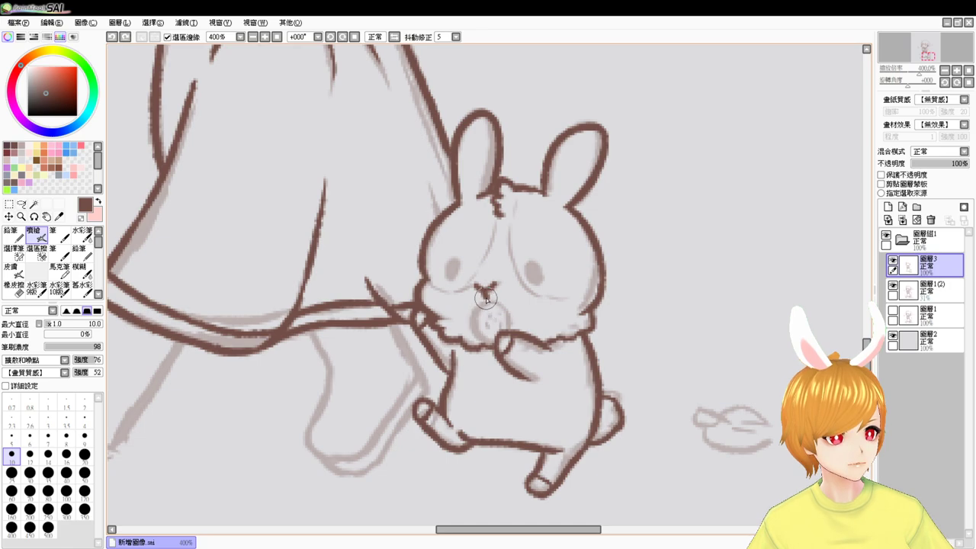
{"action": "left_click_drag", "start_coordinate": [486, 298], "coordinate": [500, 338]}
{"action": "mouse_move", "coordinate": [485, 300]}
{"action": "left_mouse_down"}
{"action": "mouse_move", "coordinate": [512, 318]}
{"action": "mouse_move", "coordinate": [485, 310]}
{"action": "mouse_move", "coordinate": [492, 326]}
{"action": "mouse_move", "coordinate": [504, 310]}
{"action": "mouse_move", "coordinate": [493, 331]}
{"action": "left_mouse_up"}
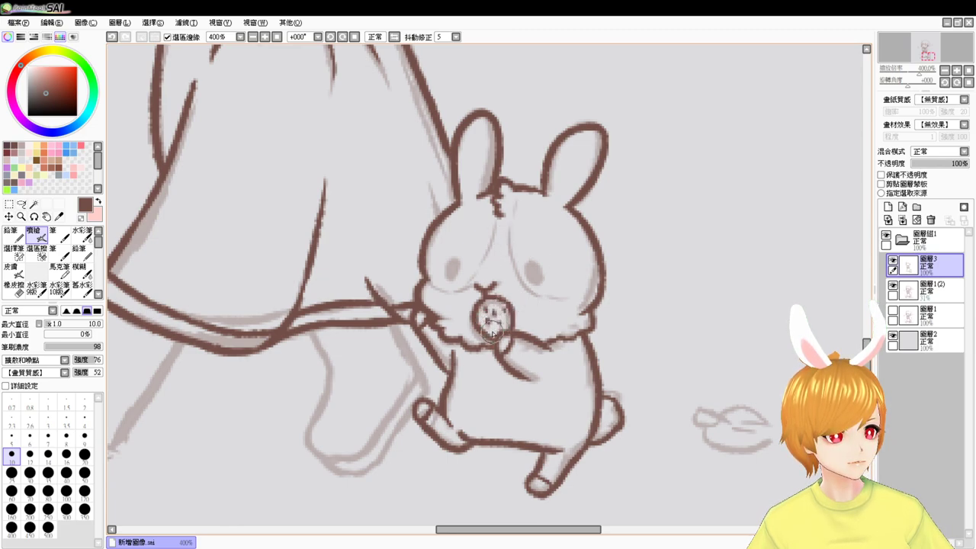
- Ink the fur patch line on the rabbit's face, curving from the forehead tuft around below the left eye
{"action": "left_click_drag", "start_coordinate": [428, 281], "coordinate": [456, 285]}
{"action": "mouse_move", "coordinate": [496, 221]}
{"action": "left_mouse_down"}
{"action": "mouse_move", "coordinate": [496, 210]}
{"action": "mouse_move", "coordinate": [489, 251]}
{"action": "left_mouse_up"}
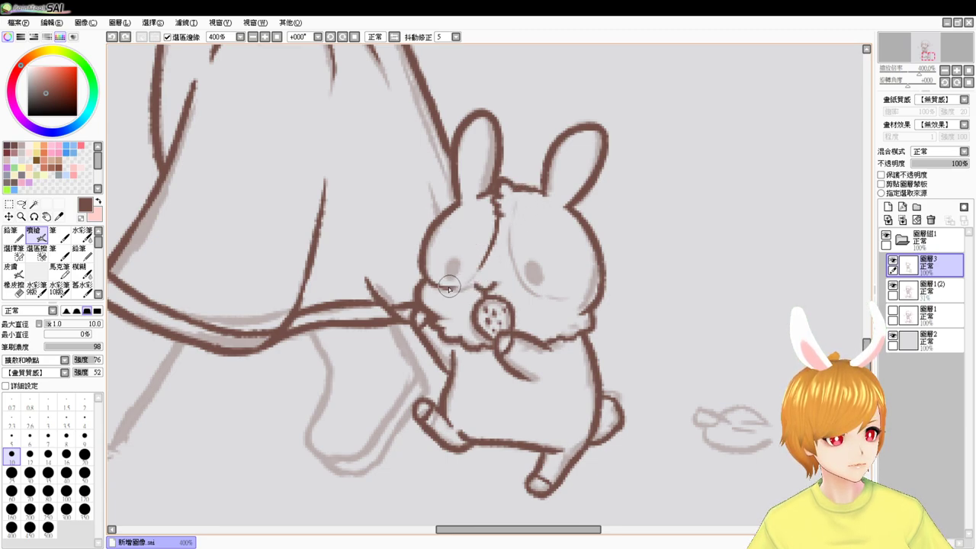
{"action": "left_click_drag", "start_coordinate": [449, 288], "coordinate": [487, 256]}
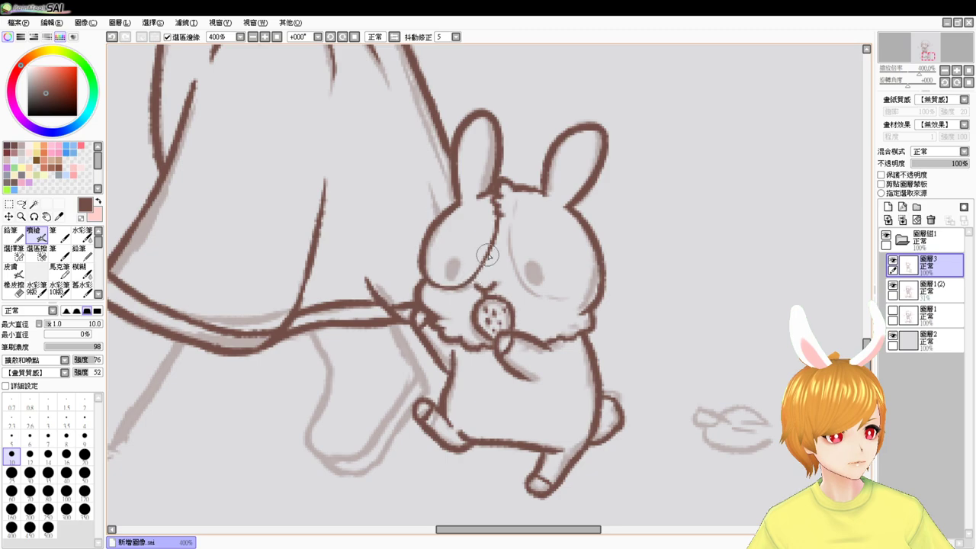
- Ink the second fur patch line on the rabbit's face, curving from the forehead beside the right-hand eye and under it to the cheek
{"action": "left_click_drag", "start_coordinate": [520, 190], "coordinate": [515, 276]}
{"action": "key", "text": "ctrl+z"}
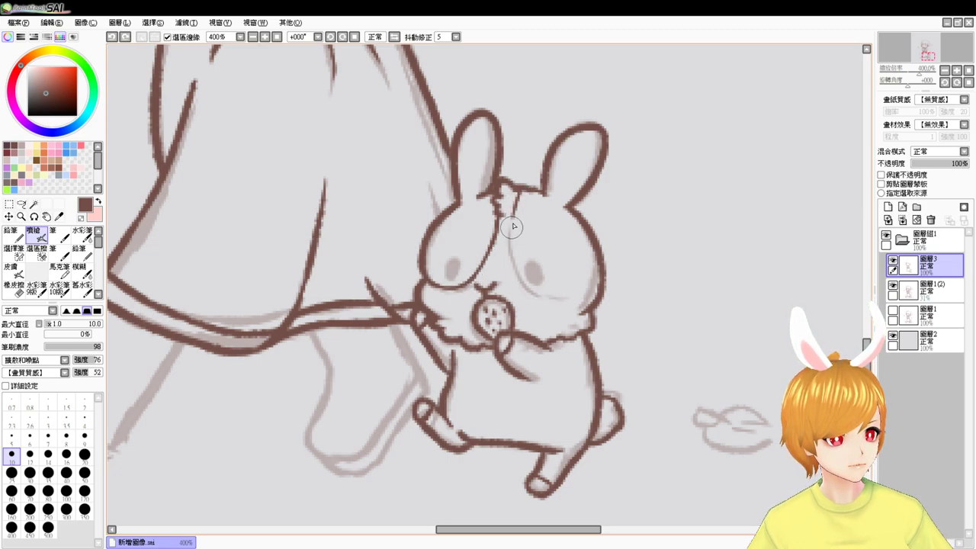
{"action": "left_click_drag", "start_coordinate": [518, 195], "coordinate": [524, 282]}
{"action": "key", "text": "ctrl+z"}
{"action": "mouse_move", "coordinate": [519, 195]}
{"action": "left_mouse_down"}
{"action": "mouse_move", "coordinate": [520, 279]}
{"action": "mouse_move", "coordinate": [514, 207]}
{"action": "left_mouse_up"}
{"action": "key", "text": "ctrl+z"}
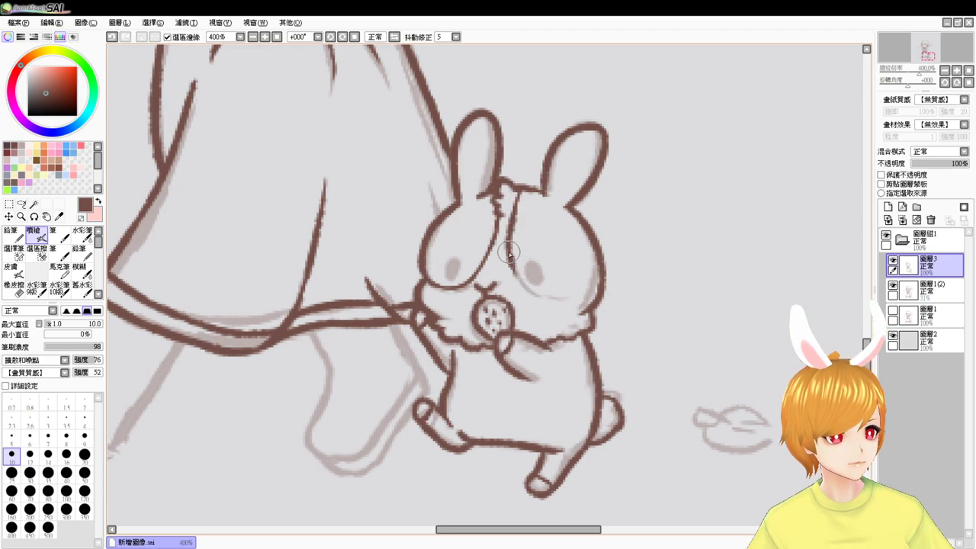
{"action": "left_click_drag", "start_coordinate": [516, 279], "coordinate": [543, 294]}
{"action": "key", "text": "ctrl+z"}
{"action": "key", "text": "ctrl+z"}
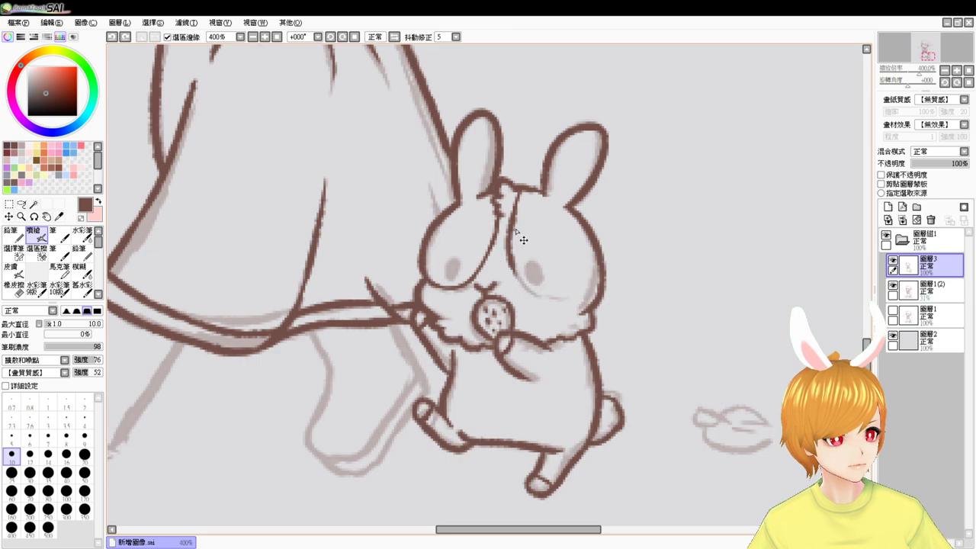
{"action": "key", "text": "ctrl+z"}
{"action": "left_click_drag", "start_coordinate": [519, 203], "coordinate": [510, 265]}
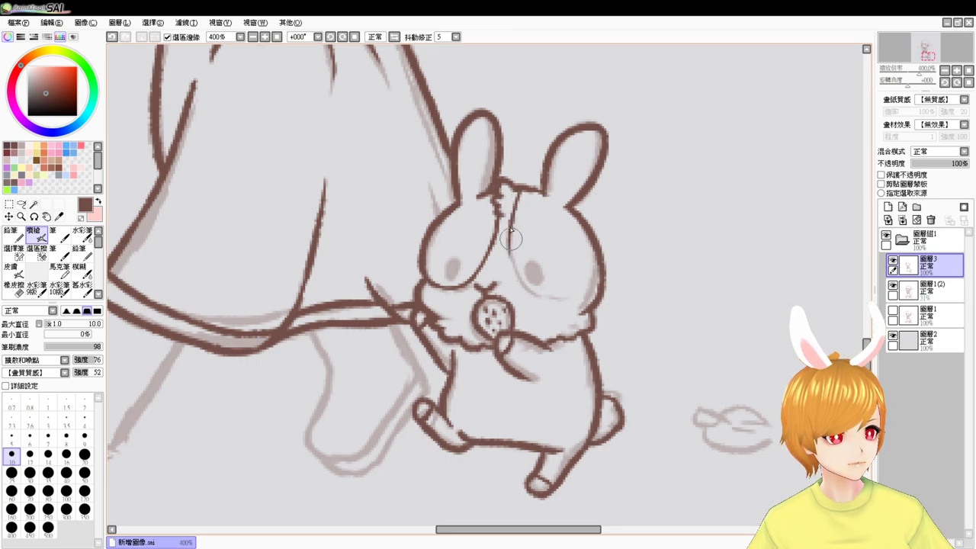
{"action": "left_click_drag", "start_coordinate": [511, 227], "coordinate": [515, 273]}
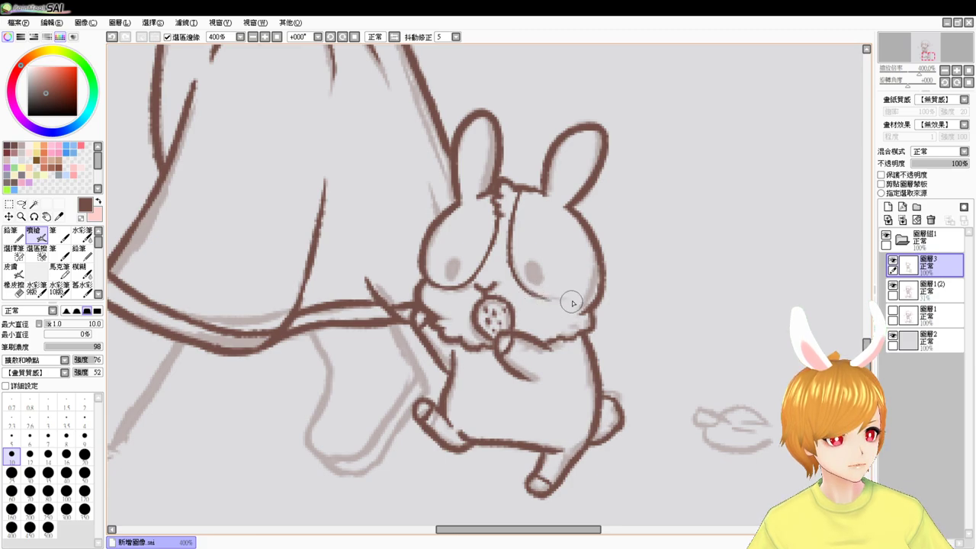
{"action": "key", "text": "ctrl+z"}
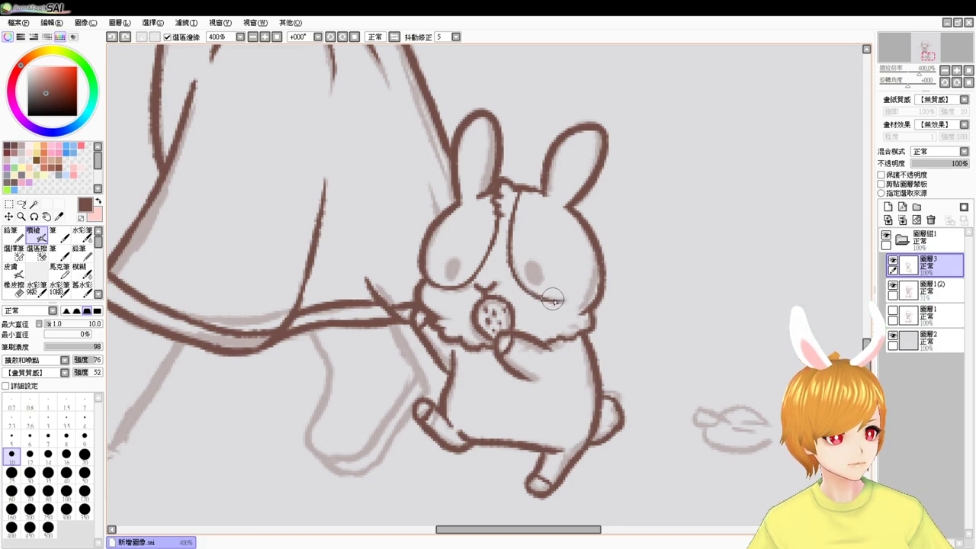
{"action": "left_click_drag", "start_coordinate": [552, 298], "coordinate": [582, 296]}
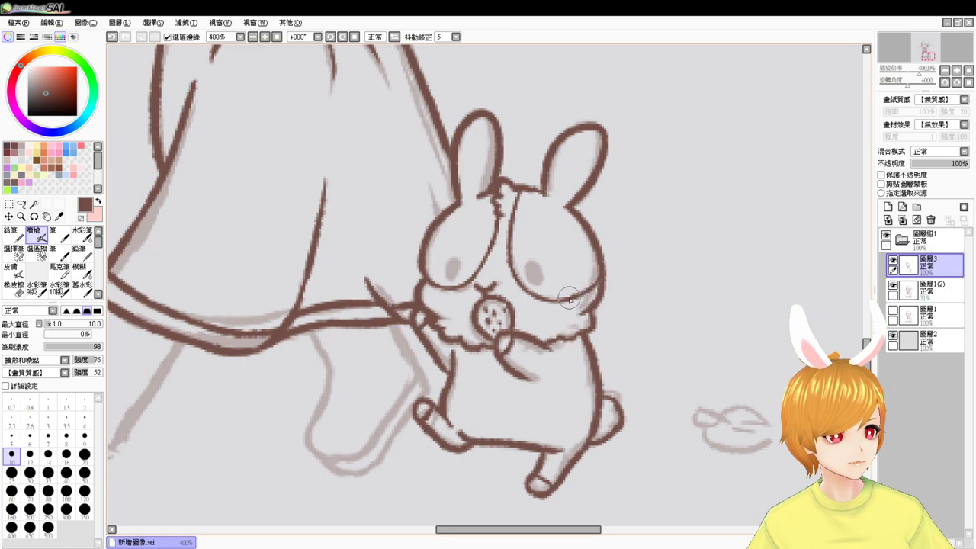
- Fill in the rabbit's two oval eyes with solid dark brown
{"action": "mouse_move", "coordinate": [452, 268]}
{"action": "left_mouse_down"}
{"action": "mouse_move", "coordinate": [479, 259]}
{"action": "mouse_move", "coordinate": [449, 272]}
{"action": "mouse_move", "coordinate": [452, 261]}
{"action": "mouse_move", "coordinate": [483, 269]}
{"action": "mouse_move", "coordinate": [452, 263]}
{"action": "left_mouse_up"}
{"action": "key", "text": "ctrl+z"}
{"action": "key", "text": "ctrl+z"}
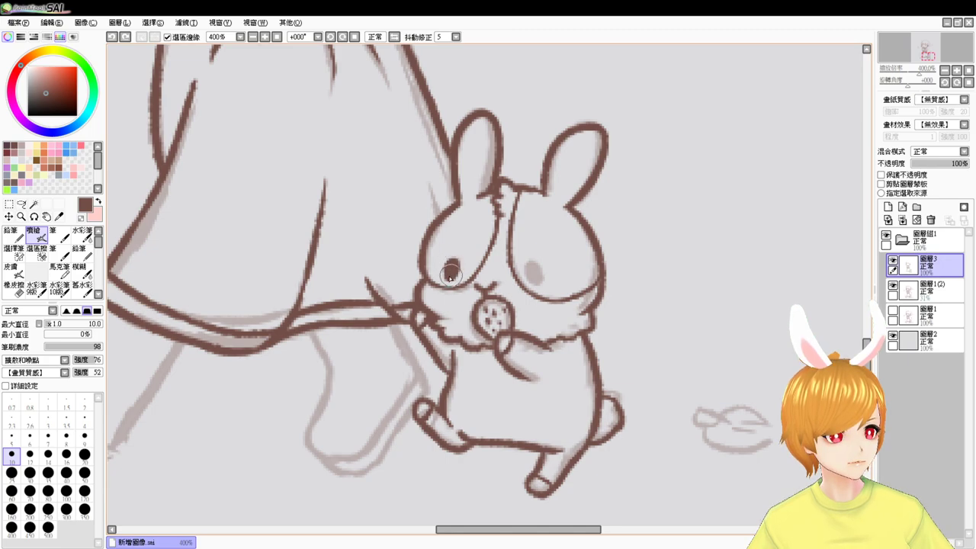
{"action": "left_click_drag", "start_coordinate": [536, 270], "coordinate": [534, 282]}
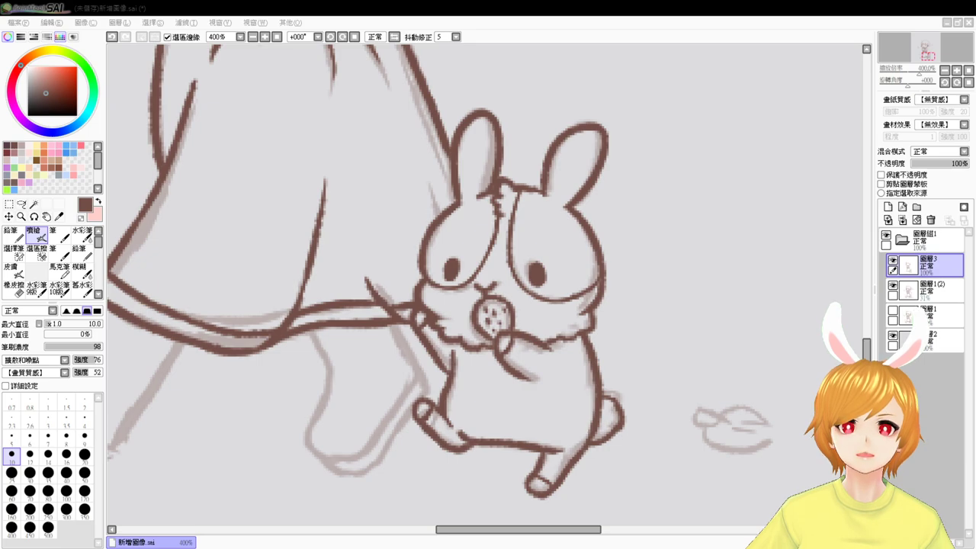
{"action": "key", "text": "alt+Tab"}
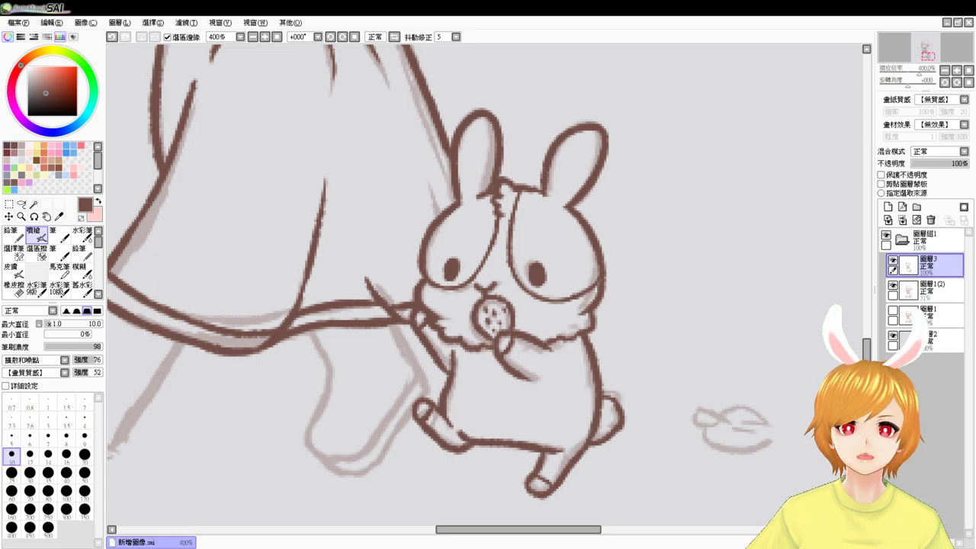
{"action": "key", "text": "alt+Tab"}
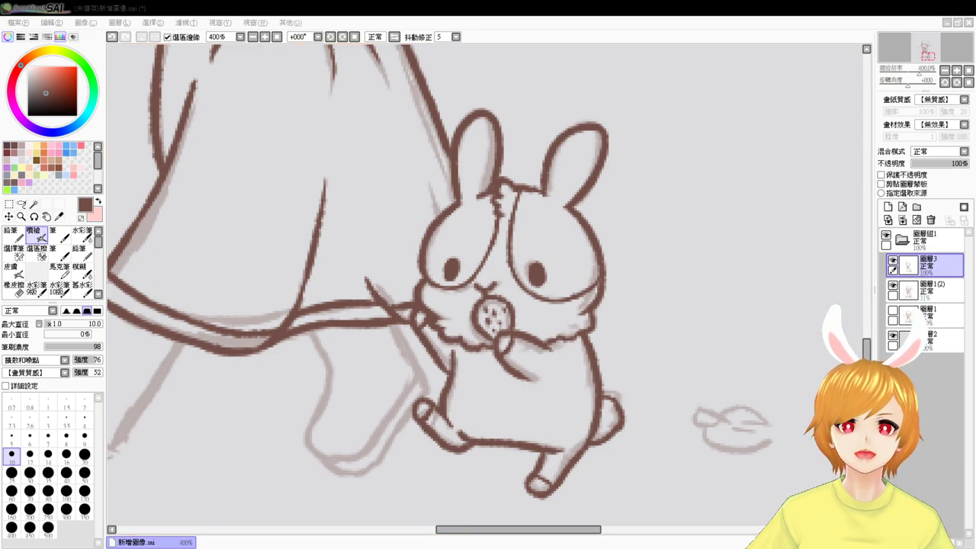
{"action": "key", "text": "alt+Tab"}
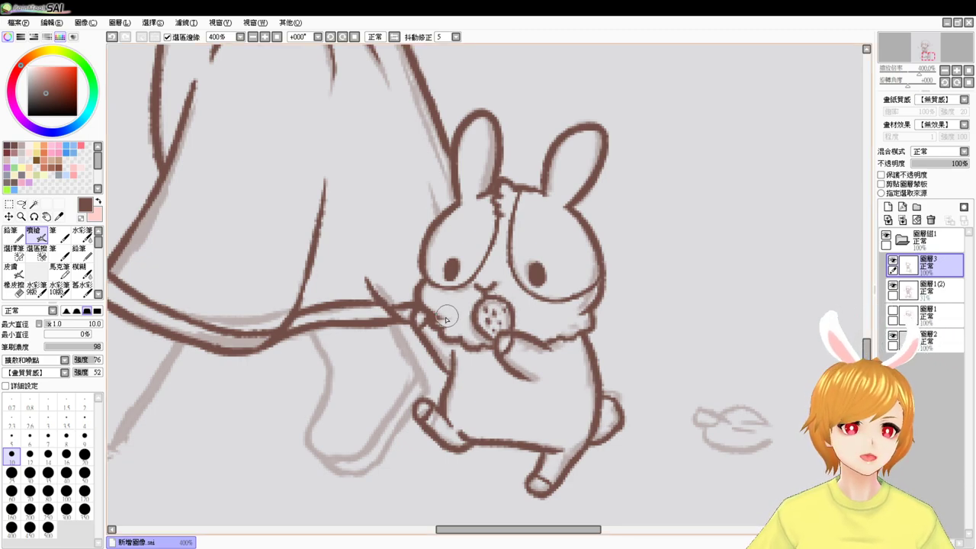
- Ink the short front line of the girl's forward leg, from the skirt hem corner down to the boot's instep
{"action": "left_click_drag", "start_coordinate": [404, 361], "coordinate": [464, 377]}
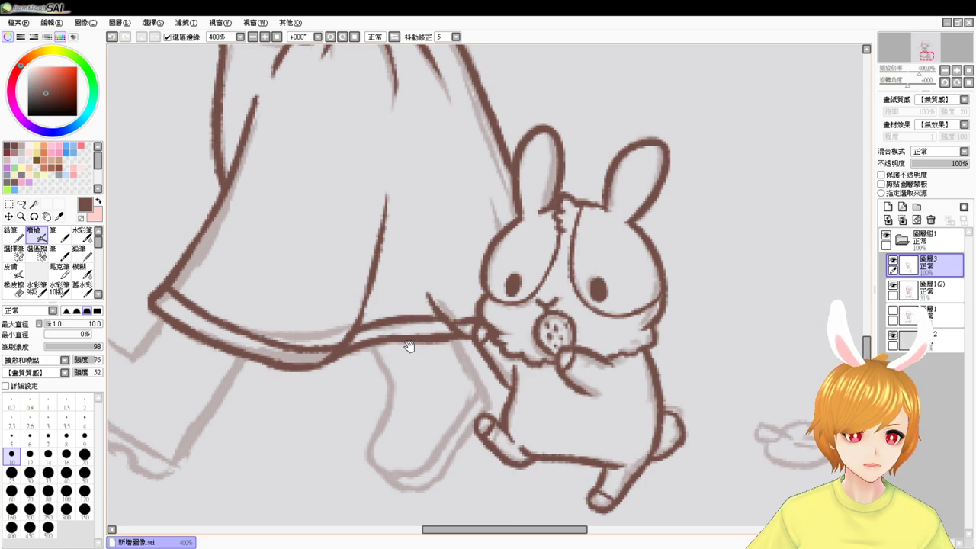
{"action": "left_click_drag", "start_coordinate": [407, 344], "coordinate": [453, 359]}
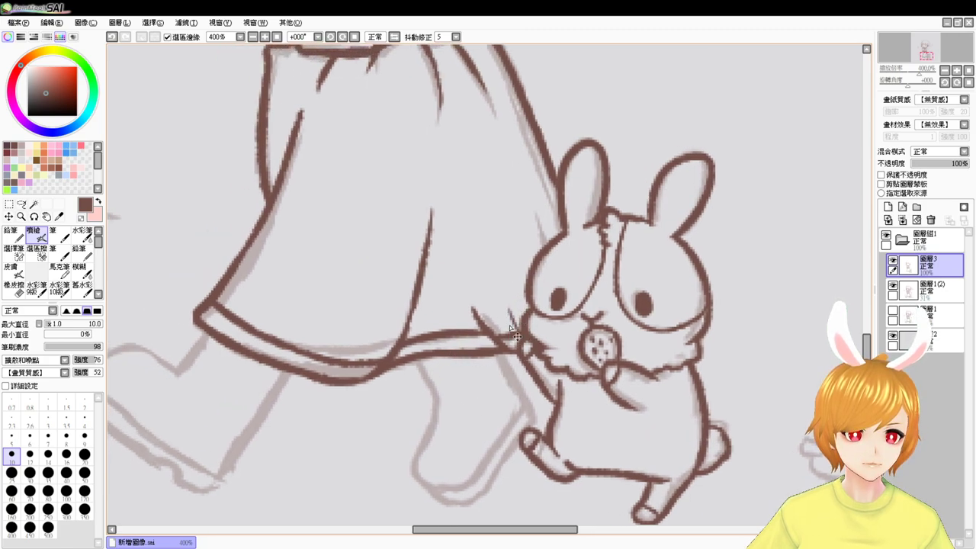
{"action": "left_click_drag", "start_coordinate": [433, 397], "coordinate": [493, 381]}
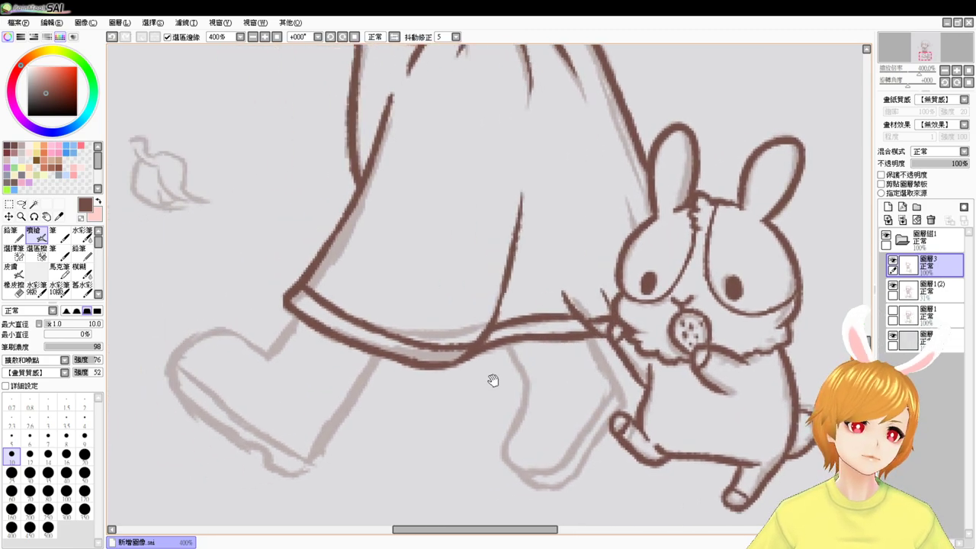
{"action": "left_click_drag", "start_coordinate": [301, 307], "coordinate": [273, 344]}
{"action": "key", "text": "ctrl+z"}
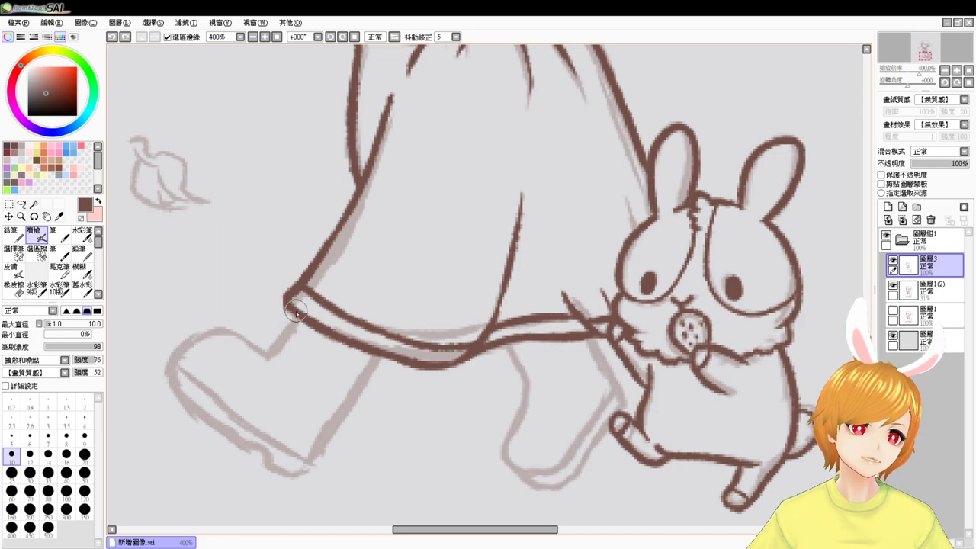
{"action": "left_click_drag", "start_coordinate": [297, 313], "coordinate": [264, 352]}
- Ink the long back line of the forward leg, from the skirt hem down to the boot's heel
{"action": "left_click_drag", "start_coordinate": [381, 359], "coordinate": [338, 424]}
{"action": "key", "text": "ctrl+z"}
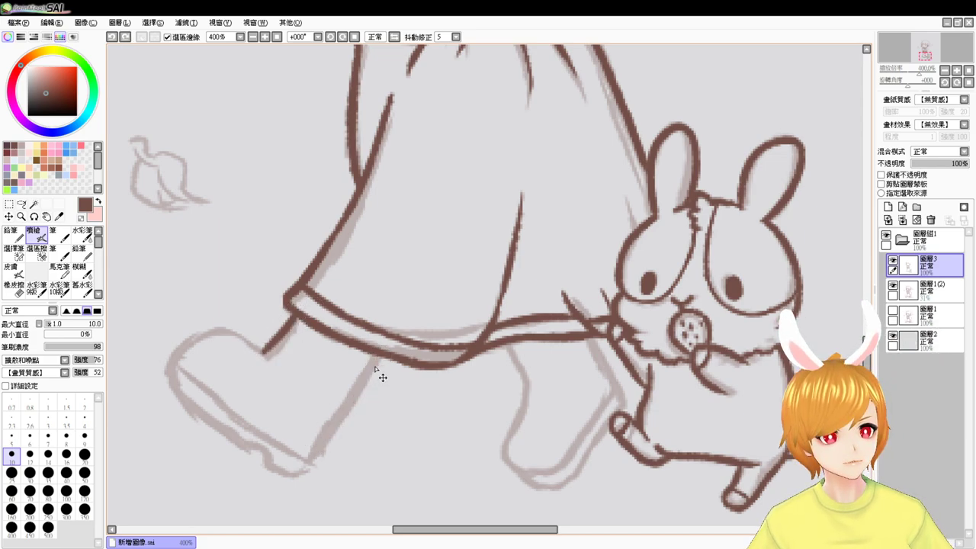
{"action": "left_click_drag", "start_coordinate": [381, 355], "coordinate": [306, 467]}
{"action": "key", "text": "ctrl+z"}
{"action": "left_click_drag", "start_coordinate": [381, 360], "coordinate": [306, 469]}
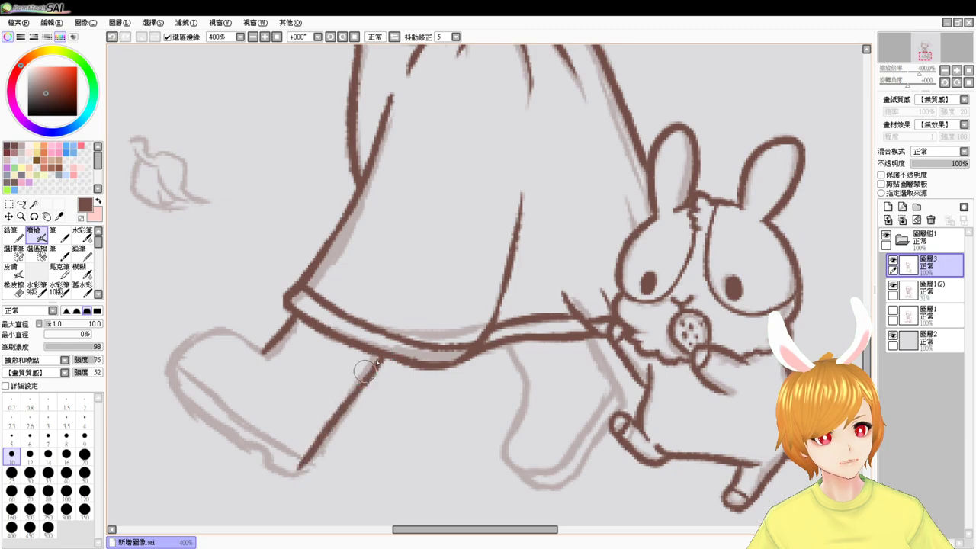
{"action": "key", "text": "ctrl+z"}
{"action": "left_click_drag", "start_coordinate": [385, 352], "coordinate": [310, 462]}
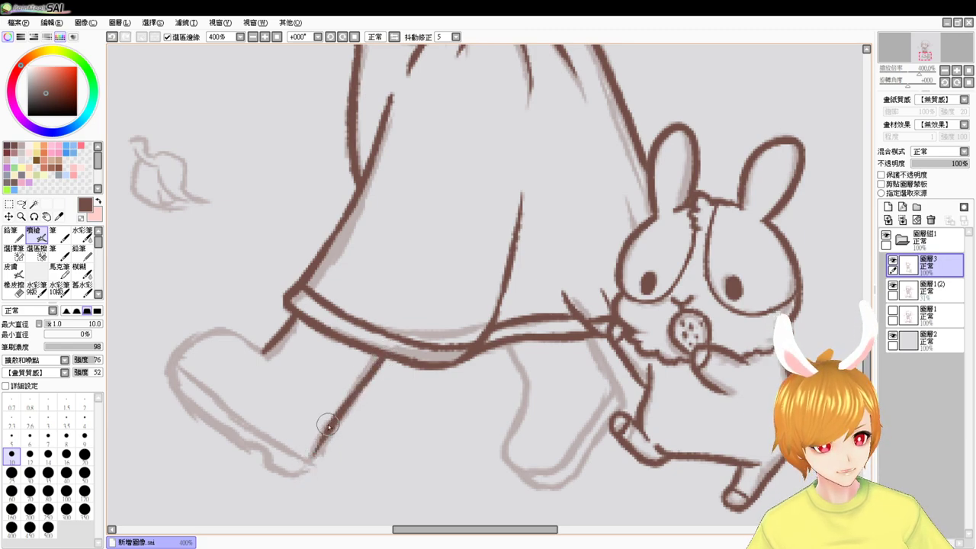
{"action": "left_click_drag", "start_coordinate": [327, 425], "coordinate": [303, 477]}
{"action": "key", "text": "ctrl+z"}
{"action": "left_click_drag", "start_coordinate": [329, 427], "coordinate": [302, 477]}
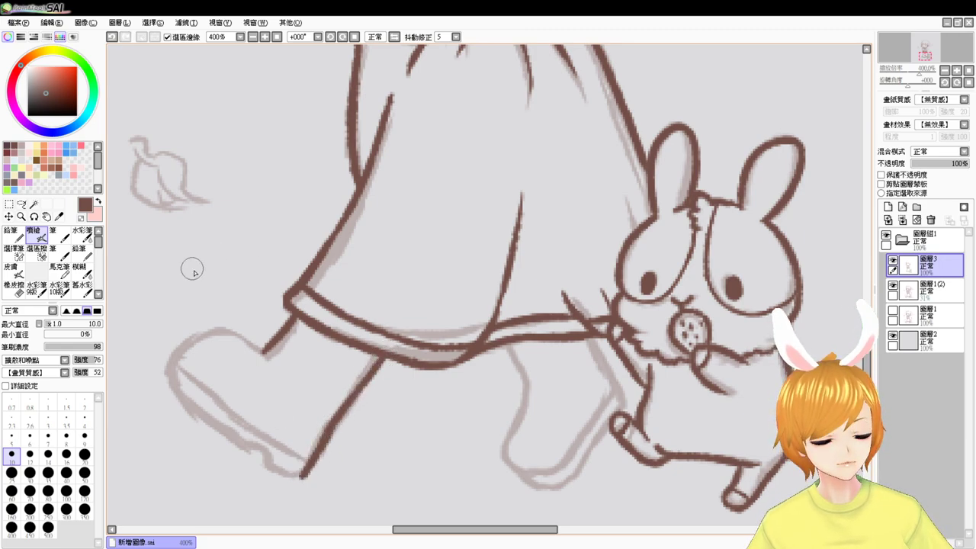
- Ink the rounded toe of the forward boot, joining it to the front line of the leg
{"action": "mouse_move", "coordinate": [169, 376]}
{"action": "left_mouse_down"}
{"action": "mouse_move", "coordinate": [189, 330]}
{"action": "mouse_move", "coordinate": [263, 355]}
{"action": "left_mouse_up"}
{"action": "key", "text": "ctrl+z"}
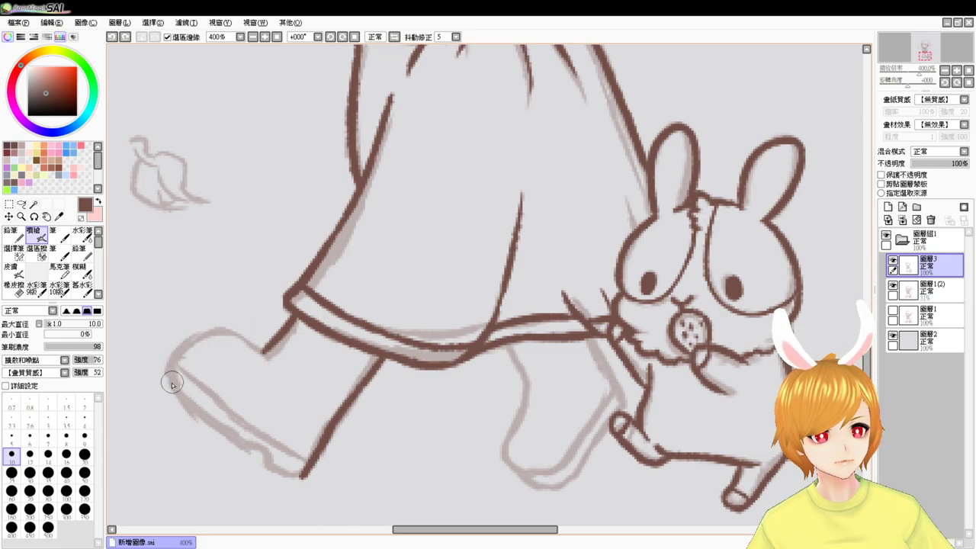
{"action": "mouse_move", "coordinate": [171, 385]}
{"action": "left_mouse_down"}
{"action": "mouse_move", "coordinate": [200, 323]}
{"action": "mouse_move", "coordinate": [263, 356]}
{"action": "mouse_move", "coordinate": [171, 372]}
{"action": "mouse_move", "coordinate": [264, 355]}
{"action": "left_mouse_up"}
{"action": "key", "text": "ctrl+z"}
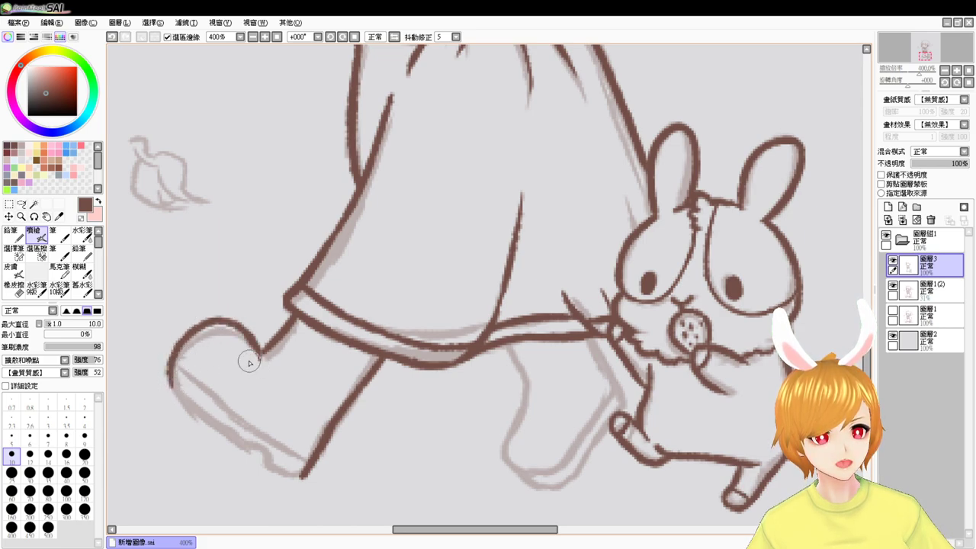
{"action": "key", "text": "ctrl+z"}
{"action": "mouse_move", "coordinate": [170, 385]}
{"action": "left_mouse_down"}
{"action": "mouse_move", "coordinate": [173, 362]}
{"action": "mouse_move", "coordinate": [265, 355]}
{"action": "left_mouse_up"}
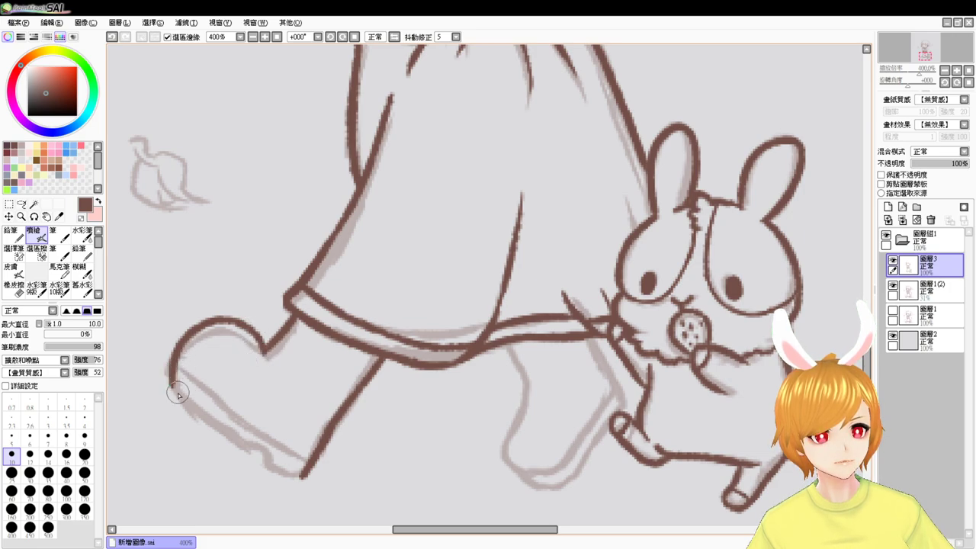
- Ink the seam above the forward boot's sole from toe to heel, plus the first stretch of the sole's outer edge
{"action": "left_click_drag", "start_coordinate": [170, 381], "coordinate": [236, 439]}
{"action": "left_click_drag", "start_coordinate": [176, 366], "coordinate": [272, 432]}
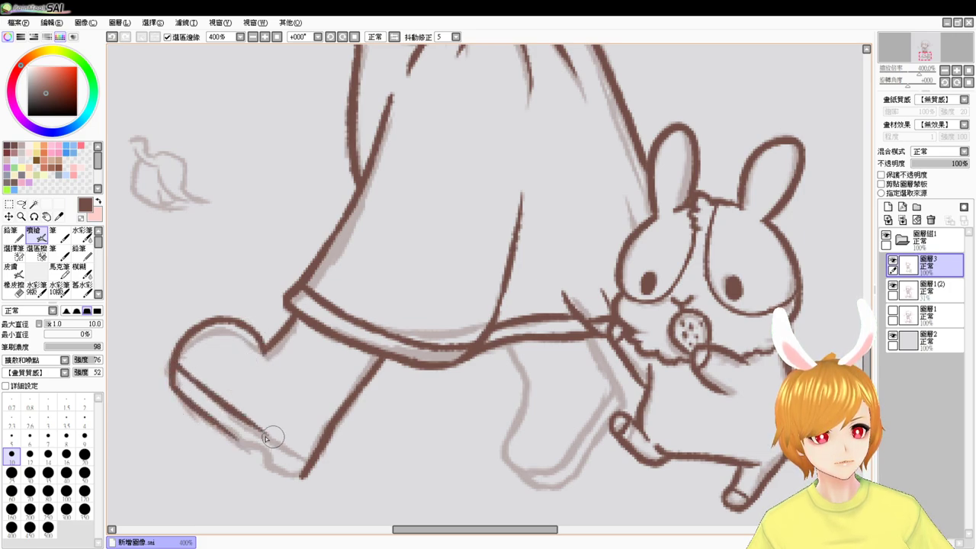
{"action": "left_click_drag", "start_coordinate": [221, 397], "coordinate": [305, 462]}
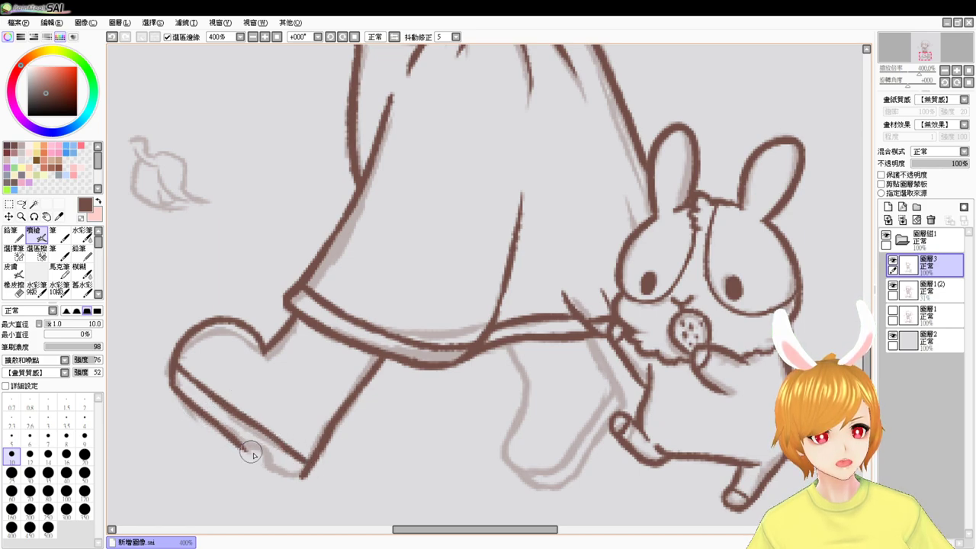
- Redraw the forward boot's outer sole edge, adding the notch in front of the heel and closing it at the back
{"action": "key", "text": "ctrl+z"}
{"action": "key", "text": "ctrl+z"}
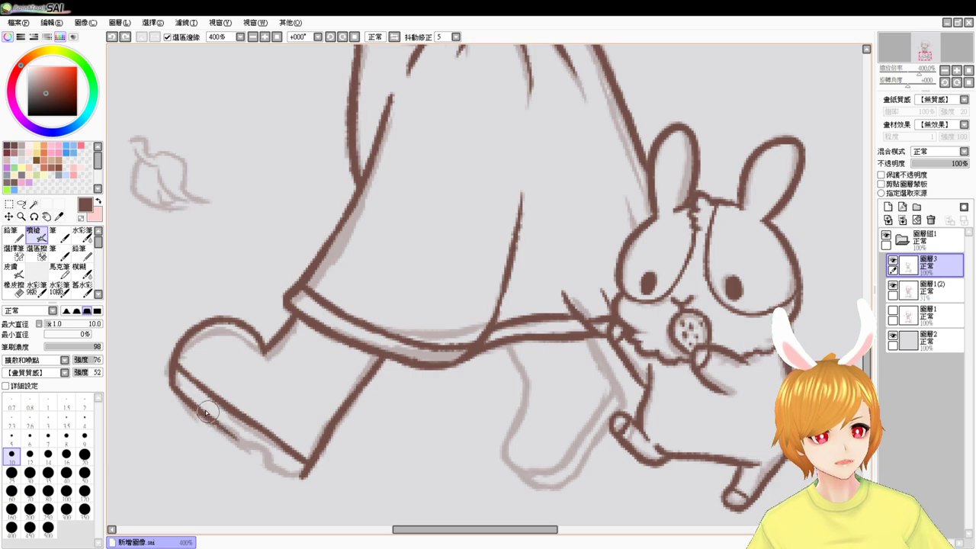
{"action": "left_click_drag", "start_coordinate": [207, 411], "coordinate": [241, 445]}
{"action": "key", "text": "ctrl+z"}
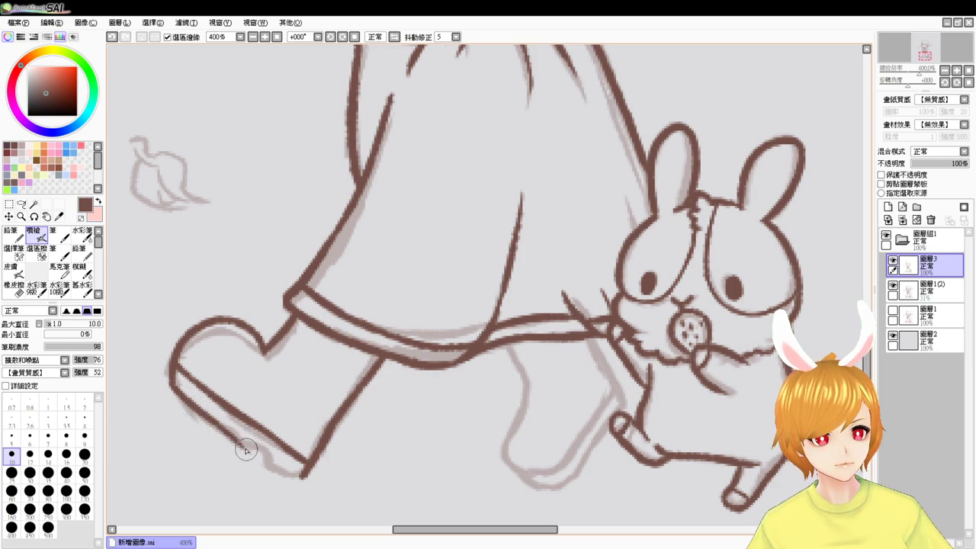
{"action": "mouse_move", "coordinate": [196, 403]}
{"action": "left_mouse_down"}
{"action": "mouse_move", "coordinate": [243, 449]}
{"action": "mouse_move", "coordinate": [267, 450]}
{"action": "mouse_move", "coordinate": [265, 463]}
{"action": "mouse_move", "coordinate": [298, 481]}
{"action": "left_mouse_up"}
{"action": "key", "text": "ctrl+z"}
{"action": "key", "text": "ctrl+z"}
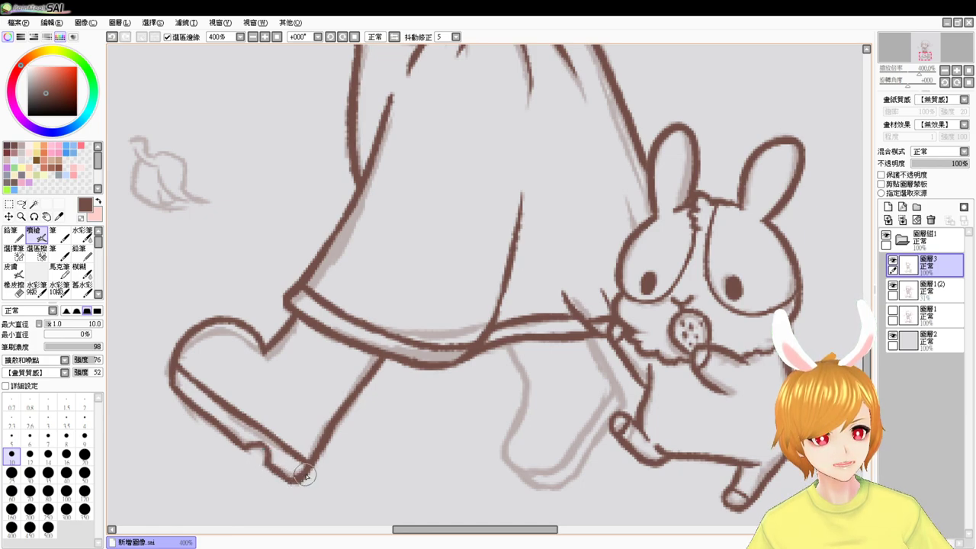
- Ink the rear leg's front line from the skirt hem, around the rounded boot toe and up along the sole's outer edge
{"action": "left_click_drag", "start_coordinate": [561, 420], "coordinate": [474, 342]}
{"action": "left_click_drag", "start_coordinate": [416, 327], "coordinate": [488, 338]}
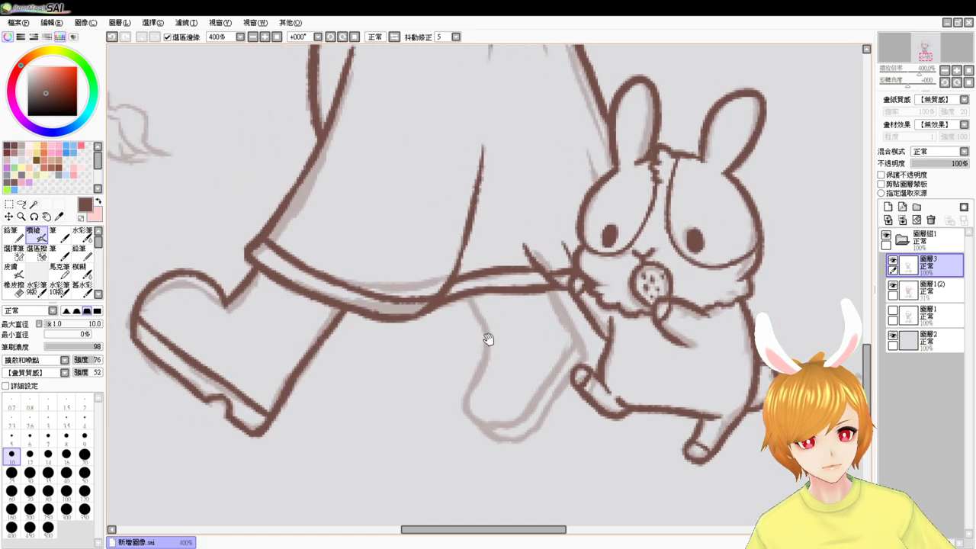
{"action": "left_click_drag", "start_coordinate": [466, 299], "coordinate": [490, 341]}
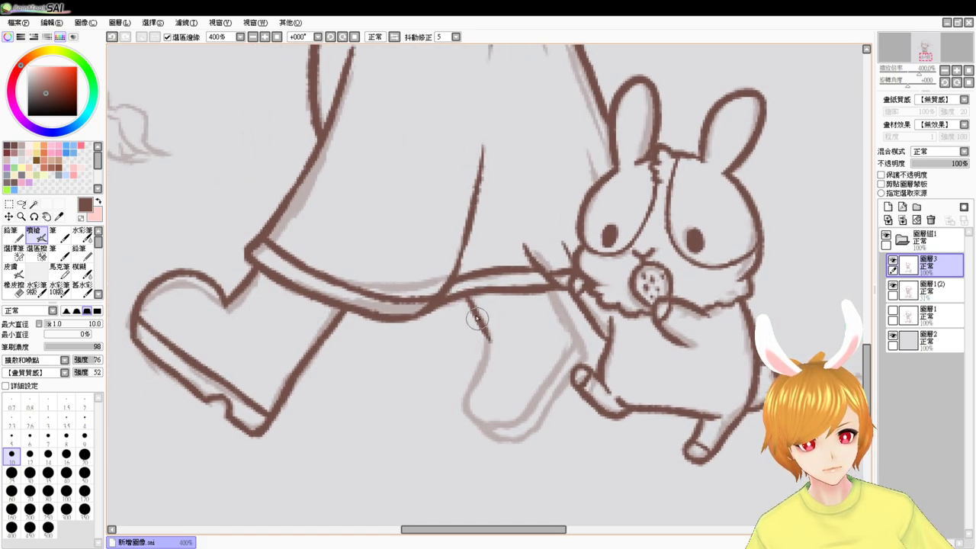
{"action": "mouse_move", "coordinate": [464, 297]}
{"action": "left_mouse_down"}
{"action": "mouse_move", "coordinate": [487, 342]}
{"action": "mouse_move", "coordinate": [462, 391]}
{"action": "mouse_move", "coordinate": [488, 432]}
{"action": "left_mouse_up"}
{"action": "left_click_drag", "start_coordinate": [462, 395], "coordinate": [508, 433]}
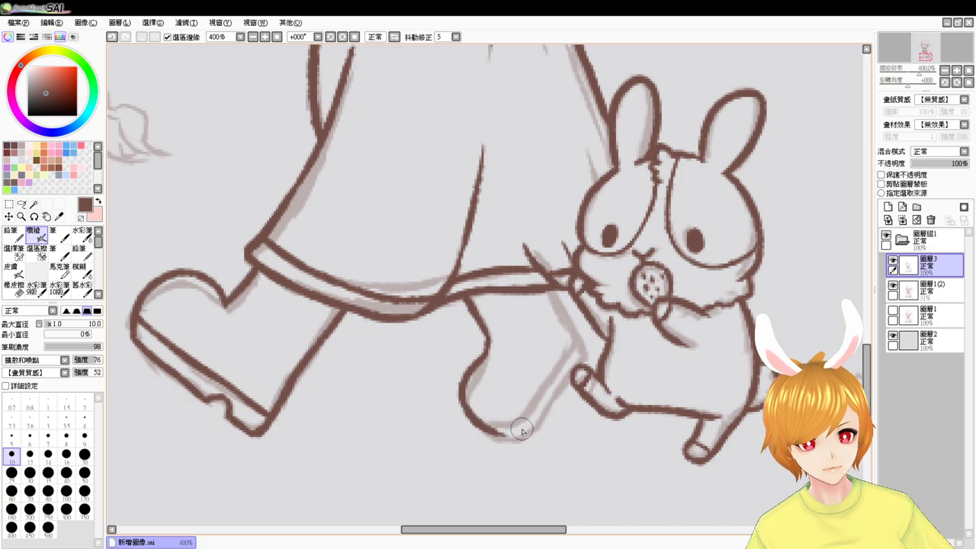
{"action": "key", "text": "ctrl+z"}
{"action": "mouse_move", "coordinate": [467, 404]}
{"action": "left_mouse_down"}
{"action": "mouse_move", "coordinate": [508, 430]}
{"action": "mouse_move", "coordinate": [470, 410]}
{"action": "mouse_move", "coordinate": [478, 426]}
{"action": "mouse_move", "coordinate": [516, 433]}
{"action": "mouse_move", "coordinate": [493, 433]}
{"action": "mouse_move", "coordinate": [526, 428]}
{"action": "mouse_move", "coordinate": [514, 437]}
{"action": "mouse_move", "coordinate": [544, 417]}
{"action": "mouse_move", "coordinate": [575, 359]}
{"action": "left_mouse_up"}
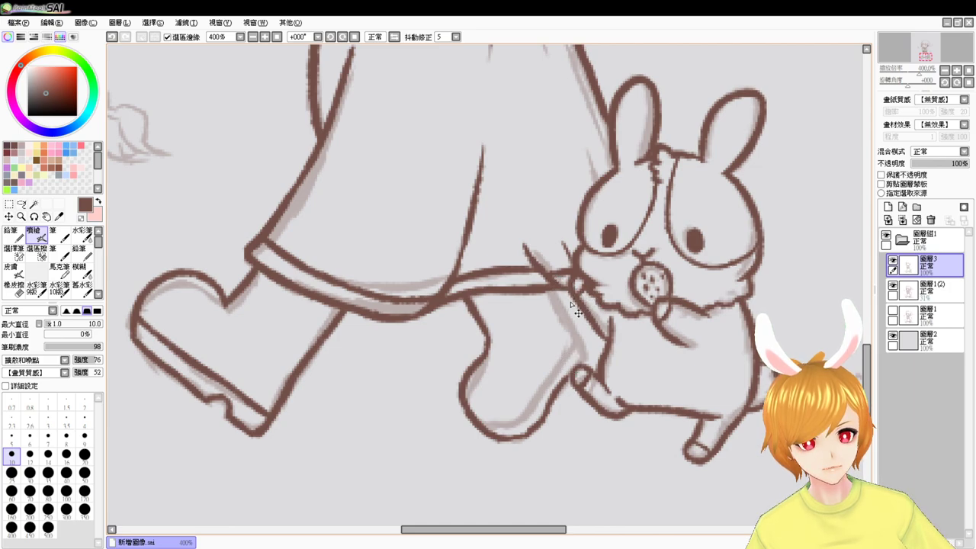
- Ink the back line of the rear leg from the skirt hem down to the boot's heel beside the rabbit's foot
{"action": "key", "text": "ctrl+z"}
{"action": "left_click_drag", "start_coordinate": [554, 291], "coordinate": [592, 354]}
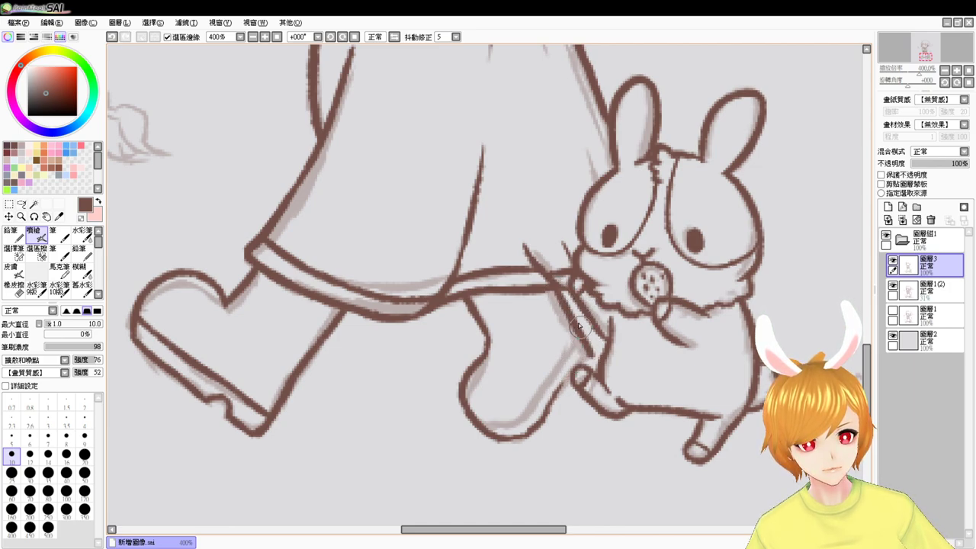
{"action": "key", "text": "ctrl+z"}
{"action": "key", "text": "ctrl+z"}
{"action": "left_click_drag", "start_coordinate": [557, 291], "coordinate": [587, 349]}
{"action": "key", "text": "ctrl+z"}
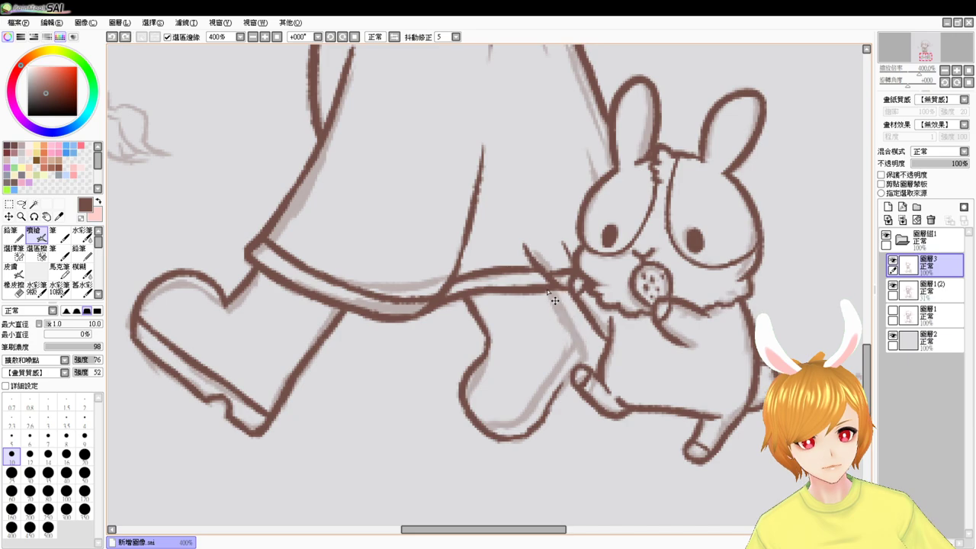
{"action": "left_click_drag", "start_coordinate": [549, 292], "coordinate": [578, 342]}
{"action": "key", "text": "ctrl+z"}
{"action": "mouse_move", "coordinate": [549, 292]}
{"action": "left_mouse_down"}
{"action": "mouse_move", "coordinate": [591, 349]}
{"action": "mouse_move", "coordinate": [591, 364]}
{"action": "mouse_move", "coordinate": [573, 333]}
{"action": "mouse_move", "coordinate": [585, 360]}
{"action": "mouse_move", "coordinate": [545, 420]}
{"action": "left_mouse_up"}
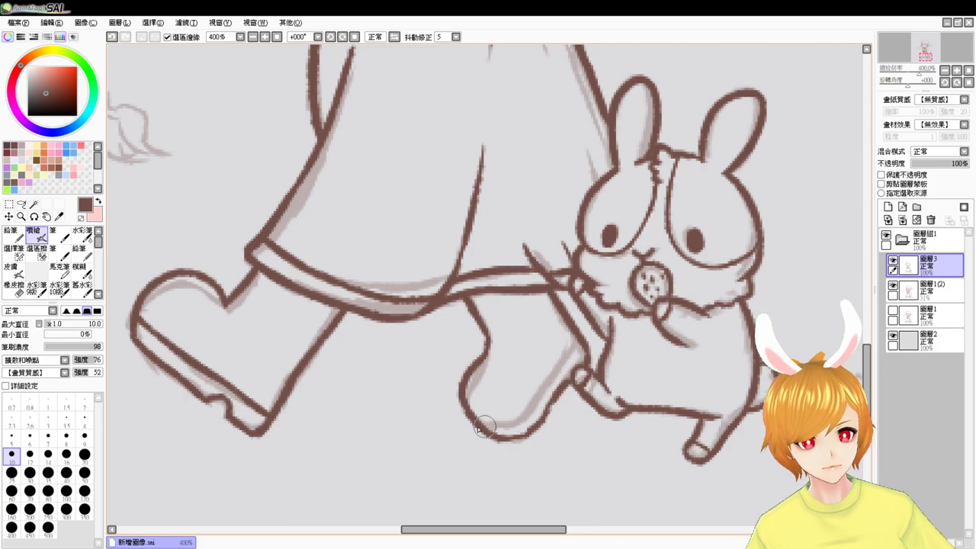
- Ink the seam above the rear boot's sole, from the toe up to the heel
{"action": "mouse_move", "coordinate": [477, 421]}
{"action": "left_mouse_down"}
{"action": "mouse_move", "coordinate": [523, 416]}
{"action": "mouse_move", "coordinate": [485, 431]}
{"action": "mouse_move", "coordinate": [476, 421]}
{"action": "mouse_move", "coordinate": [521, 420]}
{"action": "mouse_move", "coordinate": [580, 339]}
{"action": "left_mouse_up"}
{"action": "key", "text": "ctrl+z"}
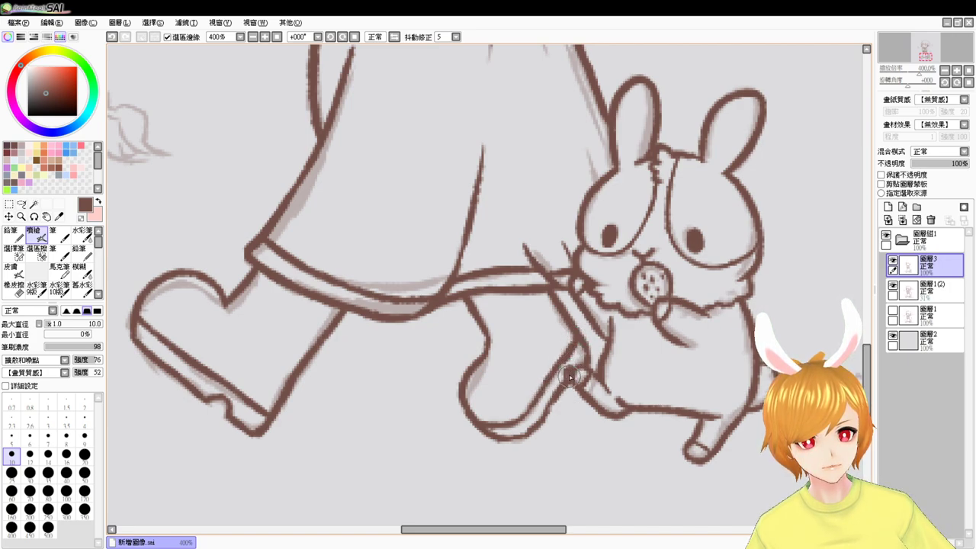
- Erase a gap in the belt buckle's frame and ink the prong running across it
{"action": "mouse_move", "coordinate": [495, 333]}
{"action": "left_mouse_down"}
{"action": "mouse_move", "coordinate": [541, 353]}
{"action": "mouse_move", "coordinate": [519, 403]}
{"action": "mouse_move", "coordinate": [516, 388]}
{"action": "left_mouse_up"}
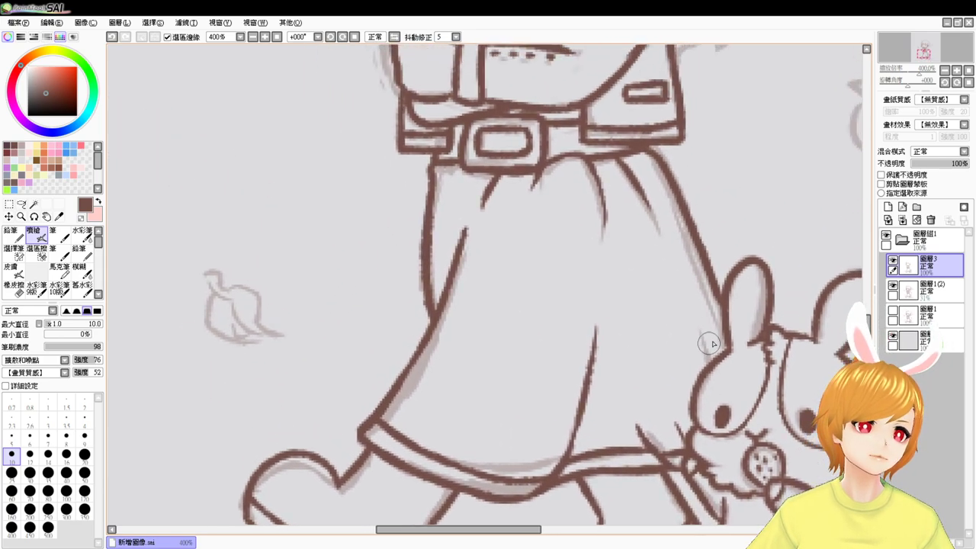
{"action": "left_click_drag", "start_coordinate": [422, 309], "coordinate": [429, 384]}
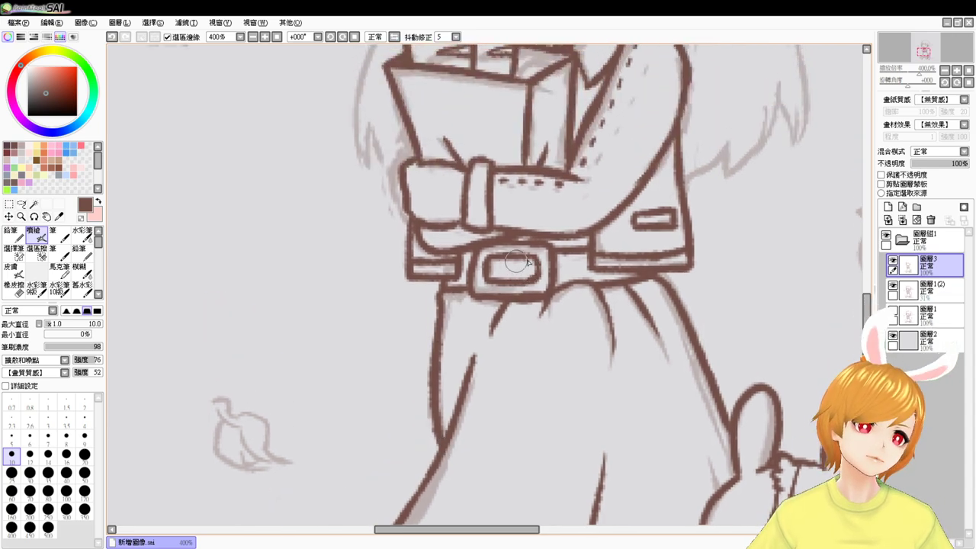
{"action": "key", "text": "e"}
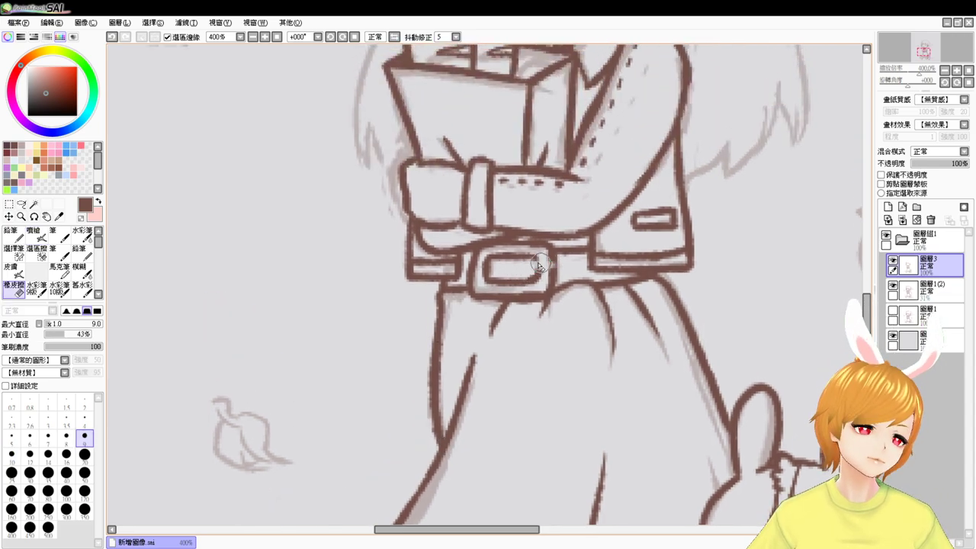
{"action": "key", "text": "v"}
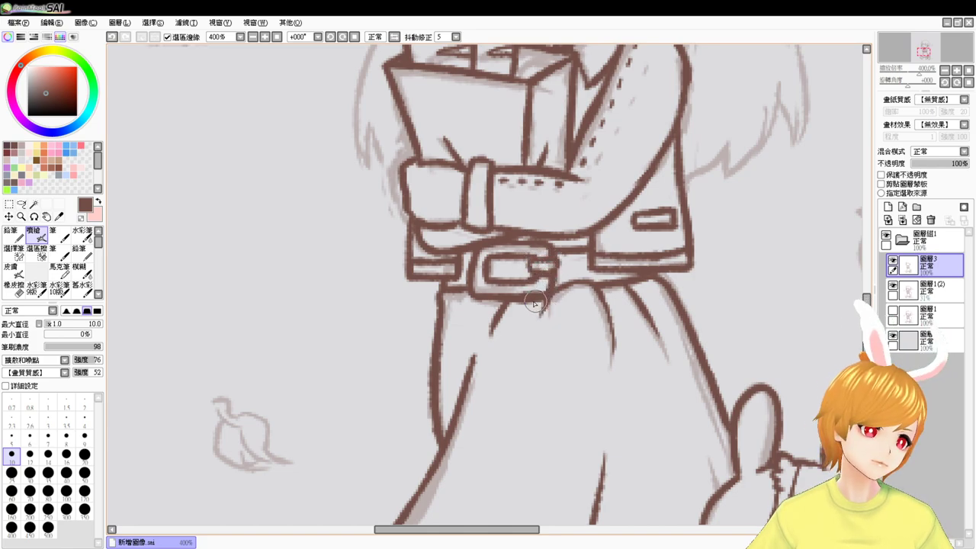
- Examine the inked line art of the whole figure, from her hair and bread bag down to the boots and rabbit
{"action": "scroll", "coordinate": [534, 303], "scroll_direction": "up", "scroll_amount": 2}
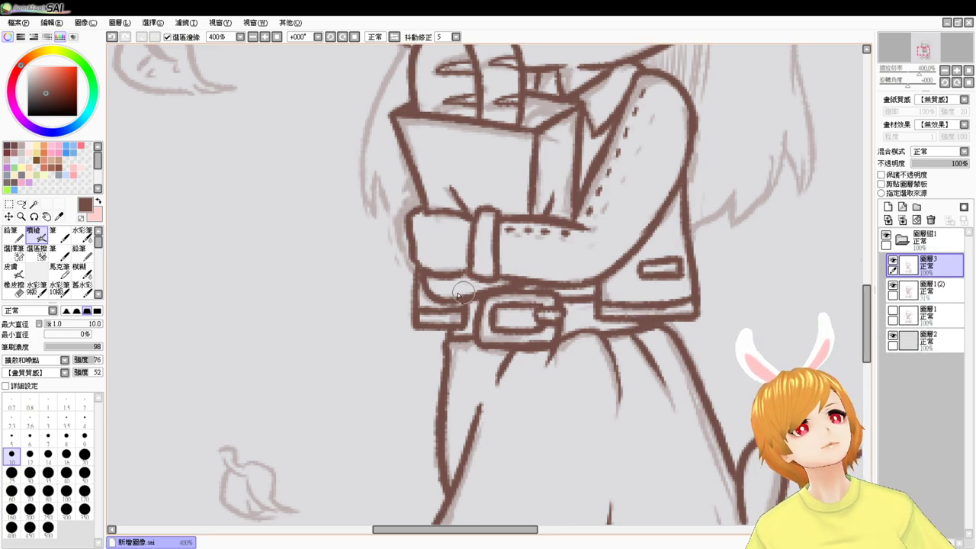
{"action": "left_click", "coordinate": [279, 37]}
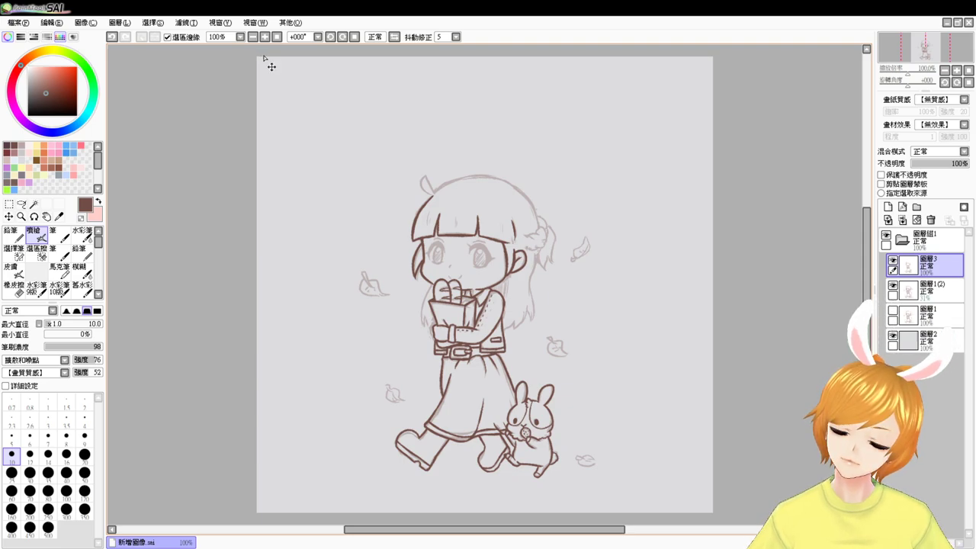
{"action": "scroll", "coordinate": [263, 56], "scroll_direction": "up", "scroll_amount": 1}
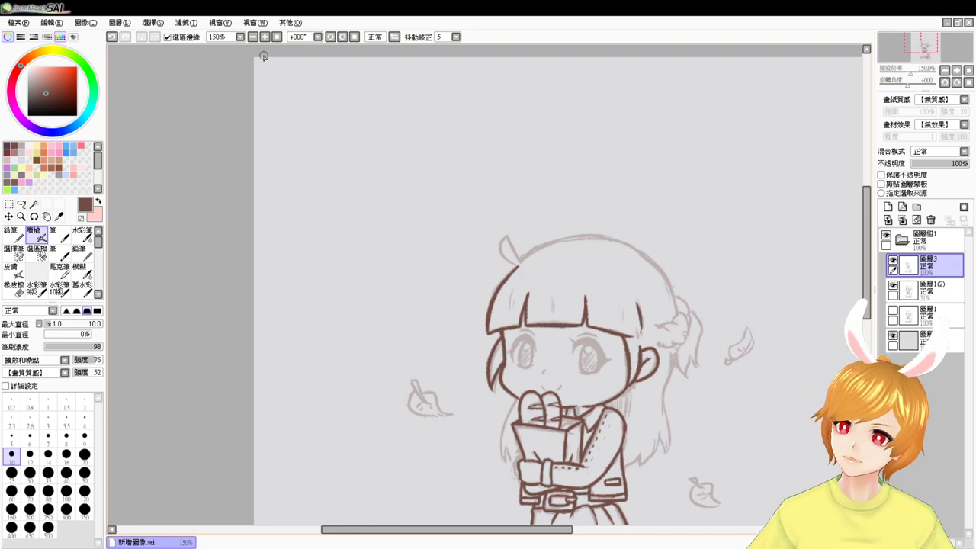
{"action": "left_click_drag", "start_coordinate": [762, 307], "coordinate": [610, 244]}
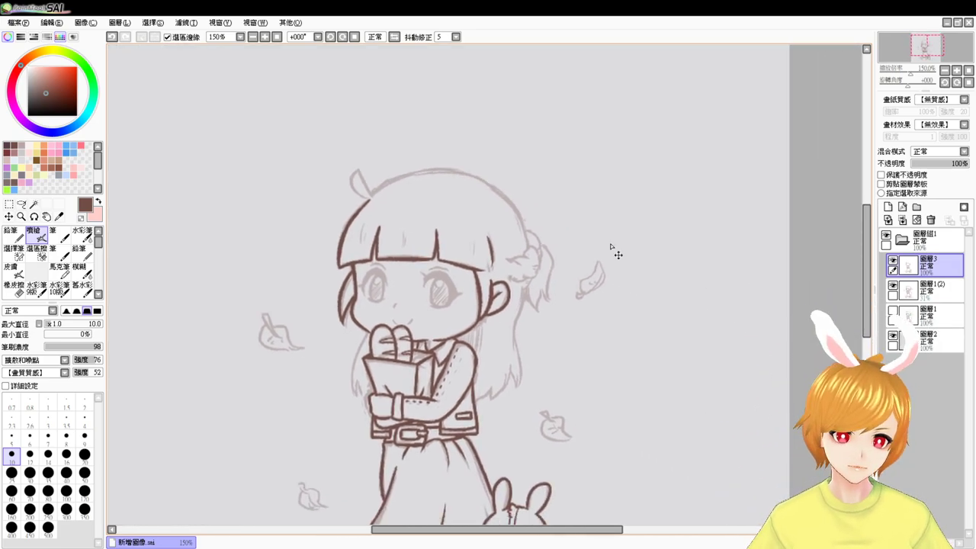
{"action": "scroll", "coordinate": [609, 245], "scroll_direction": "up", "scroll_amount": 1}
{"action": "left_click_drag", "start_coordinate": [640, 301], "coordinate": [686, 229]}
{"action": "left_click_drag", "start_coordinate": [637, 332], "coordinate": [685, 268]}
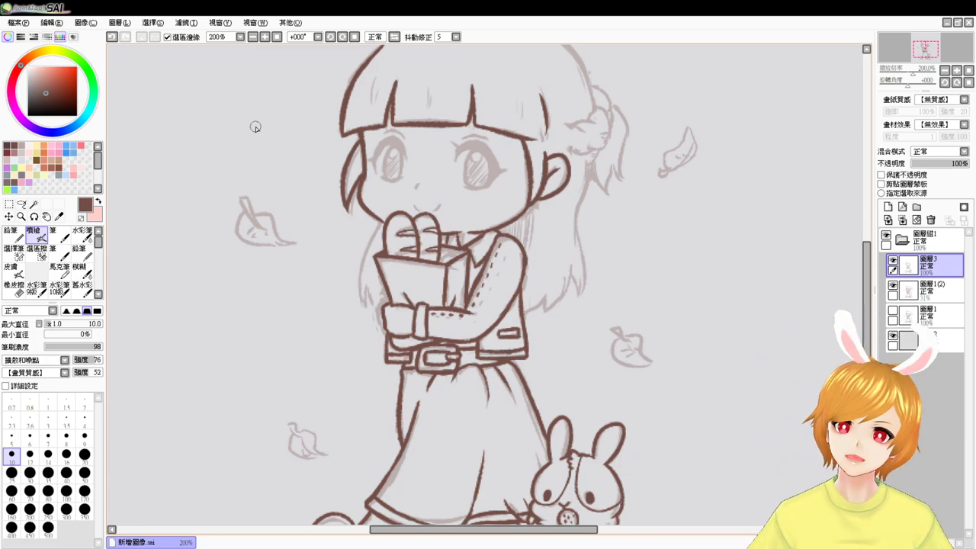
{"action": "left_click", "coordinate": [51, 5]}
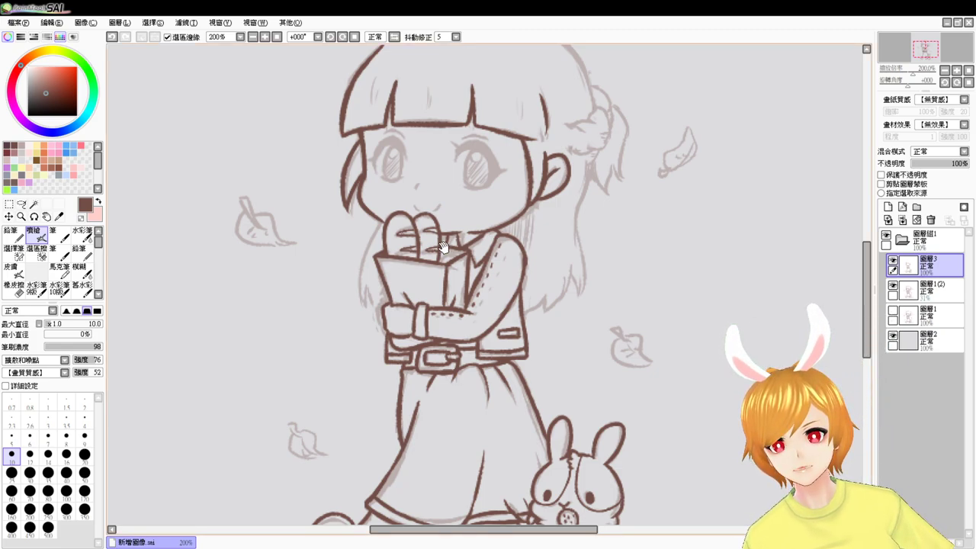
- Ink the hair lock hanging behind the bread bag, from the jaw down to its pointed tips beside the hand
{"action": "left_click_drag", "start_coordinate": [443, 247], "coordinate": [459, 273]}
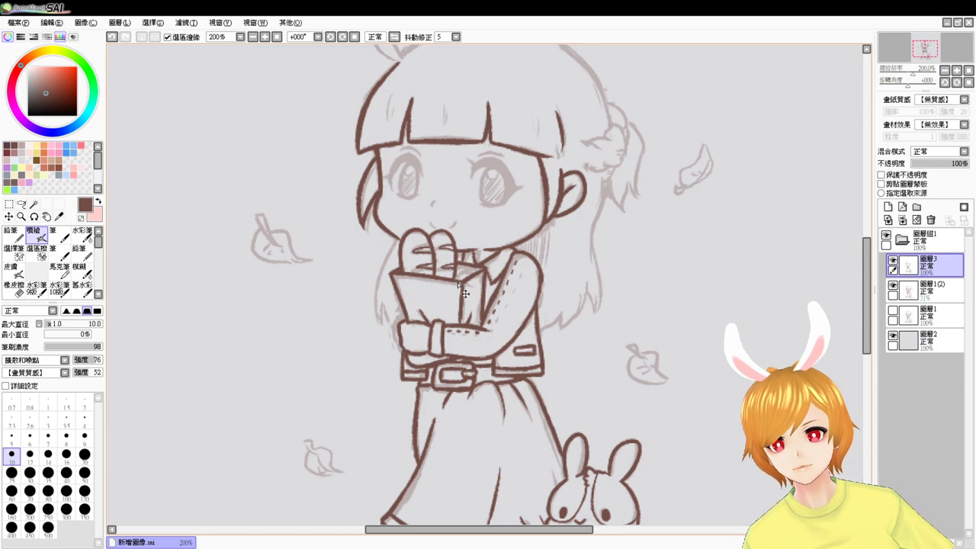
{"action": "scroll", "coordinate": [458, 284], "scroll_direction": "up", "scroll_amount": 2}
{"action": "left_click_drag", "start_coordinate": [346, 310], "coordinate": [407, 388]}
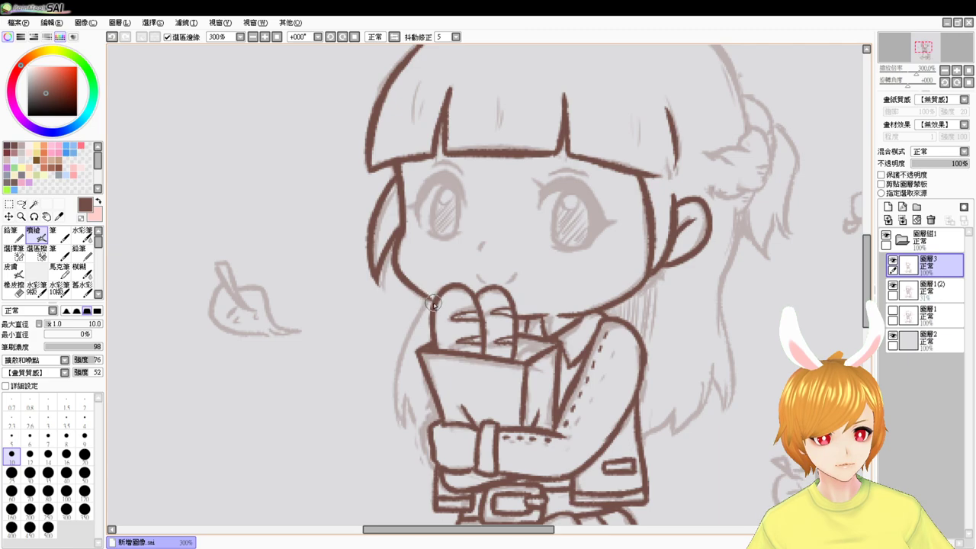
{"action": "key", "text": "ctrl+z"}
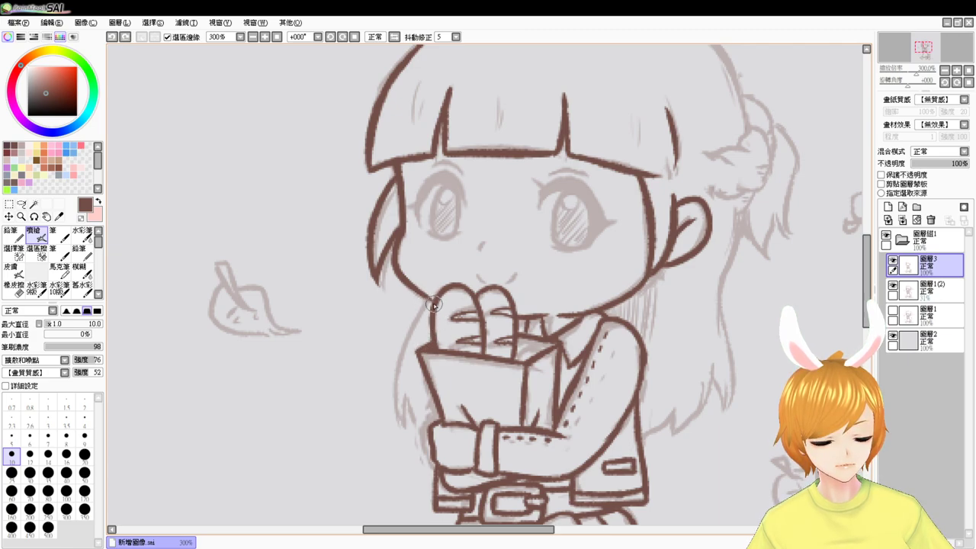
{"action": "left_click", "coordinate": [428, 297]}
{"action": "left_click_drag", "start_coordinate": [427, 297], "coordinate": [392, 356]}
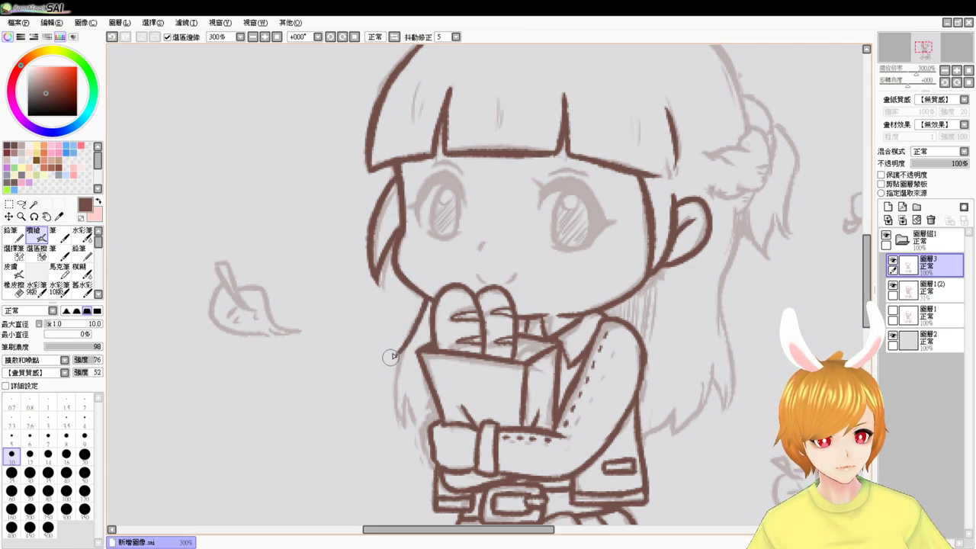
{"action": "key", "text": "ctrl+z"}
{"action": "mouse_move", "coordinate": [427, 300]}
{"action": "left_mouse_down"}
{"action": "mouse_move", "coordinate": [386, 377]}
{"action": "mouse_move", "coordinate": [403, 424]}
{"action": "mouse_move", "coordinate": [407, 414]}
{"action": "mouse_move", "coordinate": [400, 422]}
{"action": "mouse_move", "coordinate": [429, 422]}
{"action": "left_mouse_up"}
{"action": "key", "text": "ctrl+z"}
{"action": "key", "text": "ctrl+z"}
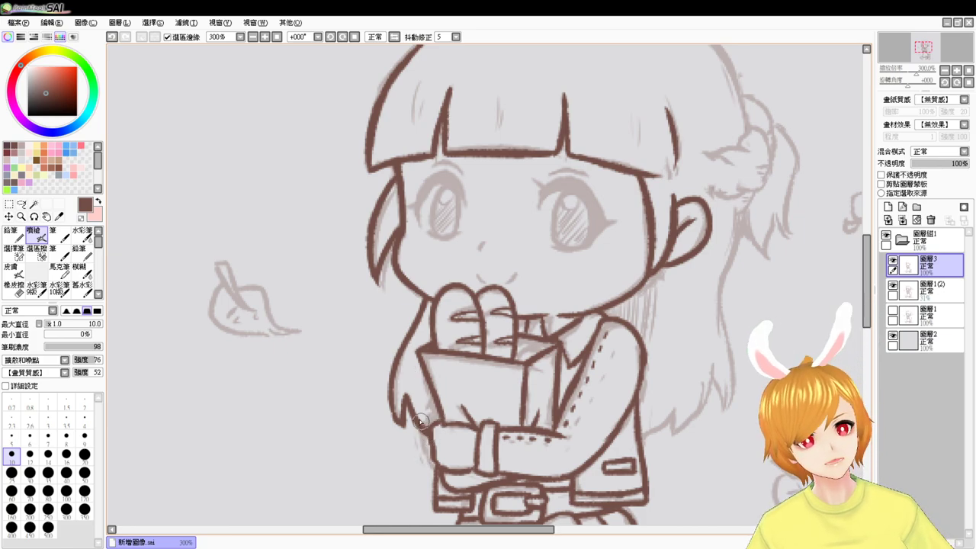
- Ink the small crease on the bag's side panel above the sleeve and clean up the lines where they meet the arm
{"action": "mouse_move", "coordinate": [728, 380]}
{"action": "left_mouse_down"}
{"action": "mouse_move", "coordinate": [669, 331]}
{"action": "mouse_move", "coordinate": [674, 322]}
{"action": "left_mouse_up"}
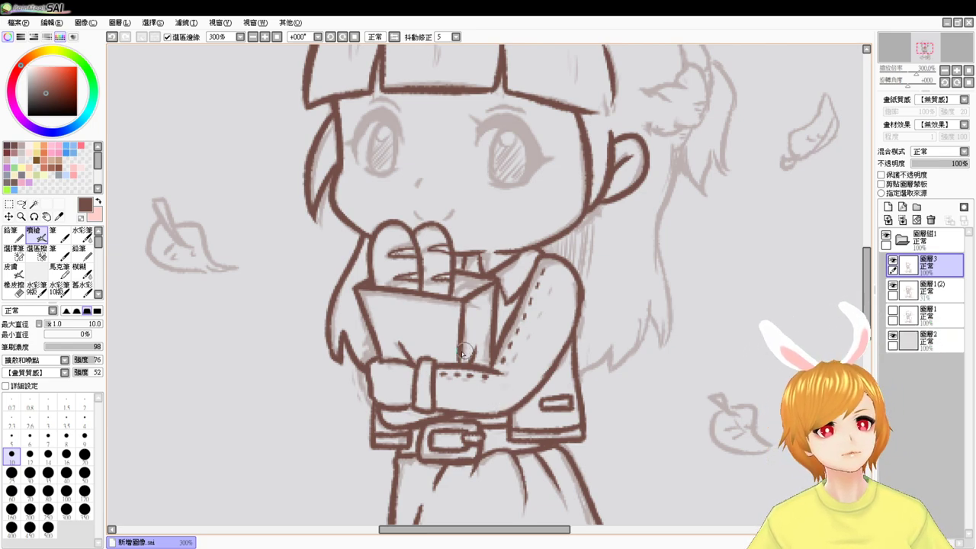
{"action": "left_click_drag", "start_coordinate": [472, 365], "coordinate": [494, 369]}
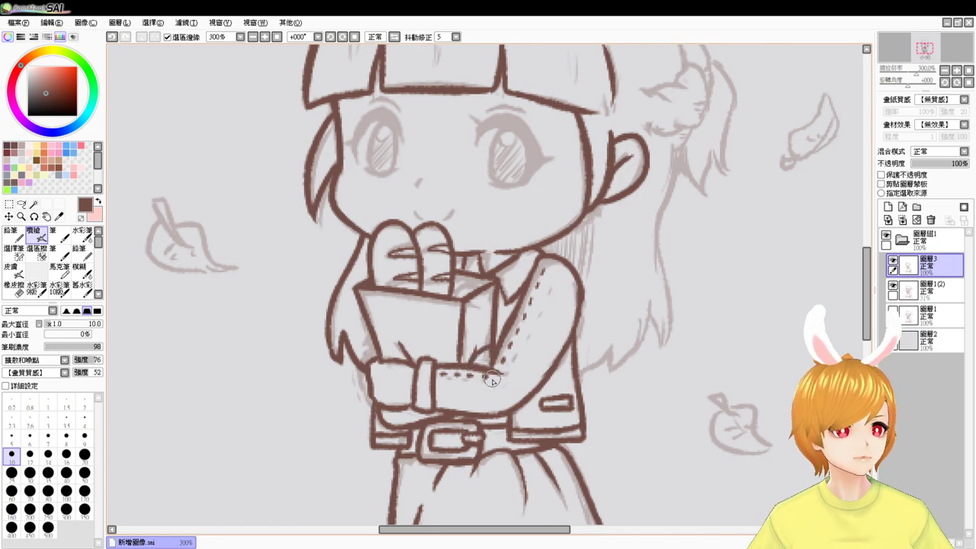
{"action": "key", "text": "e"}
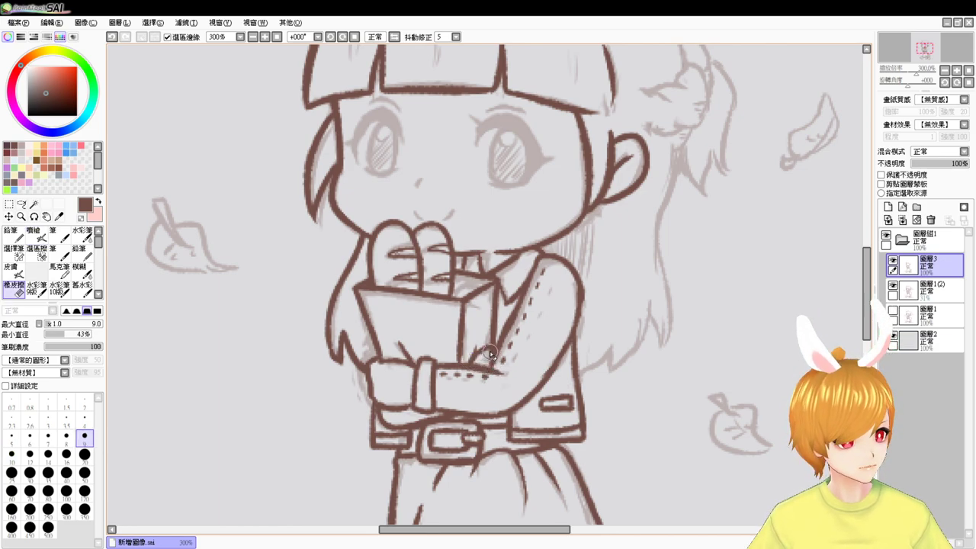
{"action": "key", "text": "b"}
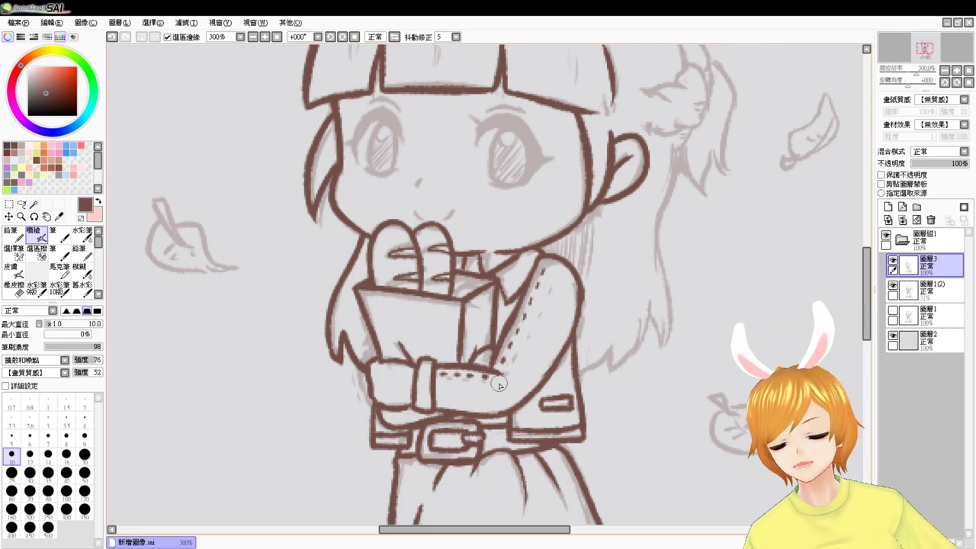
- Ink the small leaf-shaped hair tuft on top of the head, with both sides meeting in a pointed tip
{"action": "left_click_drag", "start_coordinate": [762, 327], "coordinate": [692, 422]}
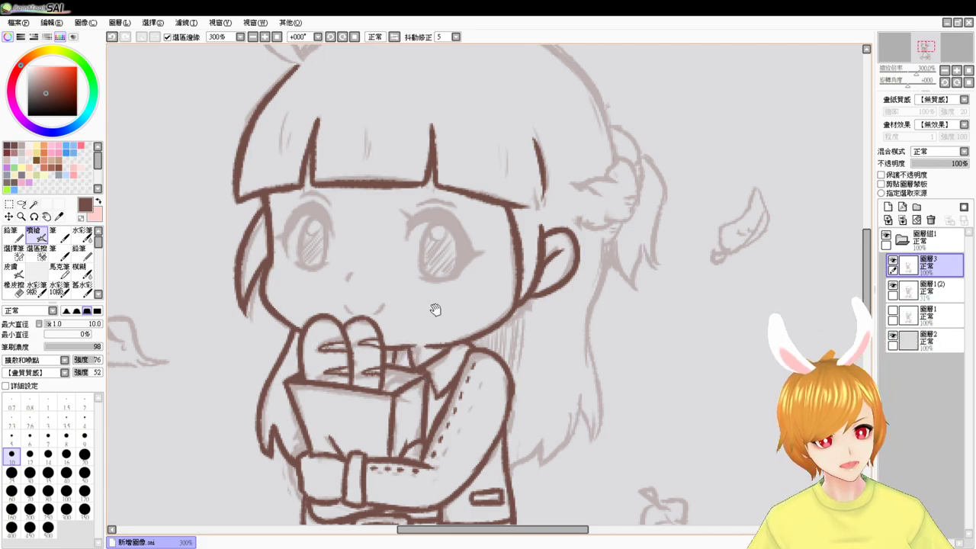
{"action": "left_click_drag", "start_coordinate": [435, 311], "coordinate": [413, 388]}
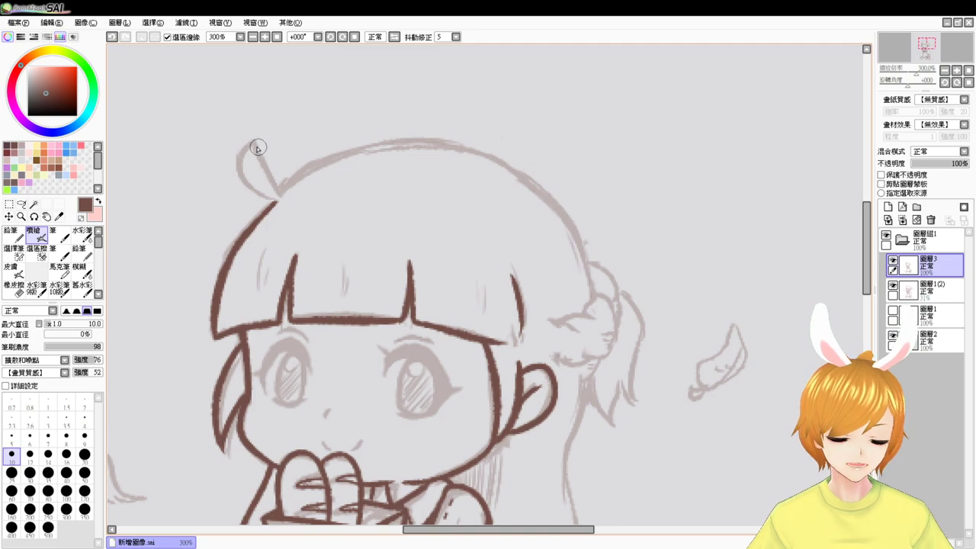
{"action": "key", "text": "ctrl+z"}
{"action": "mouse_move", "coordinate": [255, 143]}
{"action": "left_mouse_down"}
{"action": "mouse_move", "coordinate": [273, 202]}
{"action": "mouse_move", "coordinate": [241, 161]}
{"action": "mouse_move", "coordinate": [273, 202]}
{"action": "left_mouse_up"}
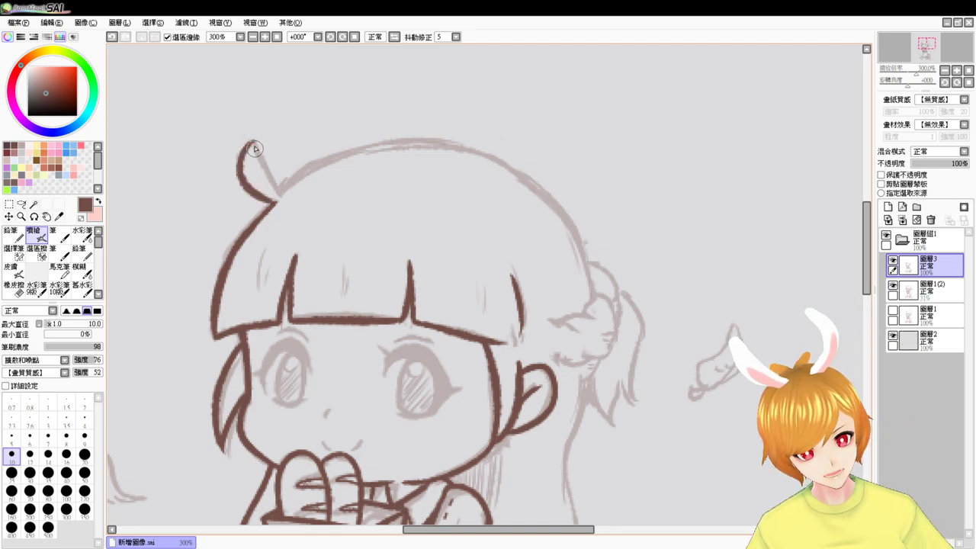
{"action": "left_click_drag", "start_coordinate": [253, 141], "coordinate": [277, 195]}
{"action": "key", "text": "ctrl+z"}
{"action": "left_click_drag", "start_coordinate": [254, 140], "coordinate": [281, 192]}
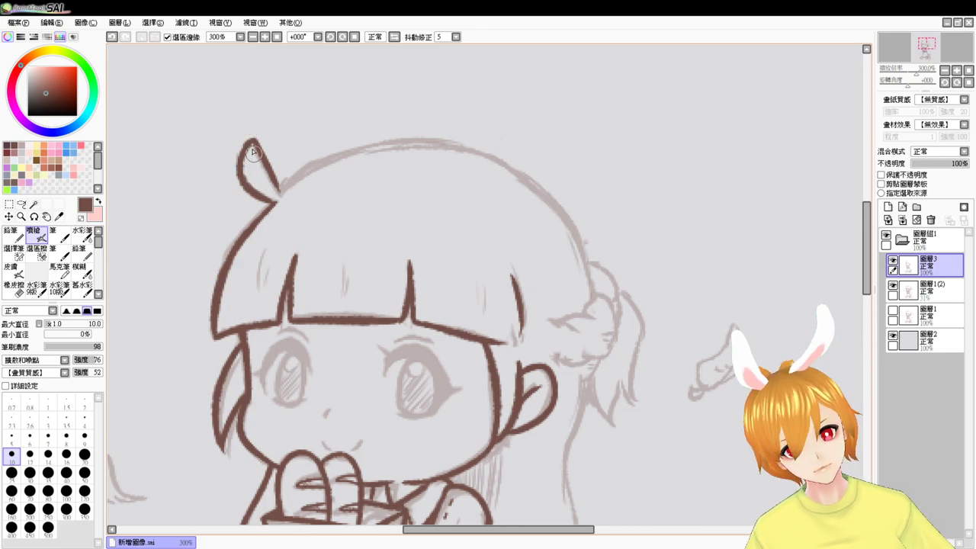
{"action": "key", "text": "ctrl+z"}
{"action": "left_click_drag", "start_coordinate": [254, 139], "coordinate": [242, 156]}
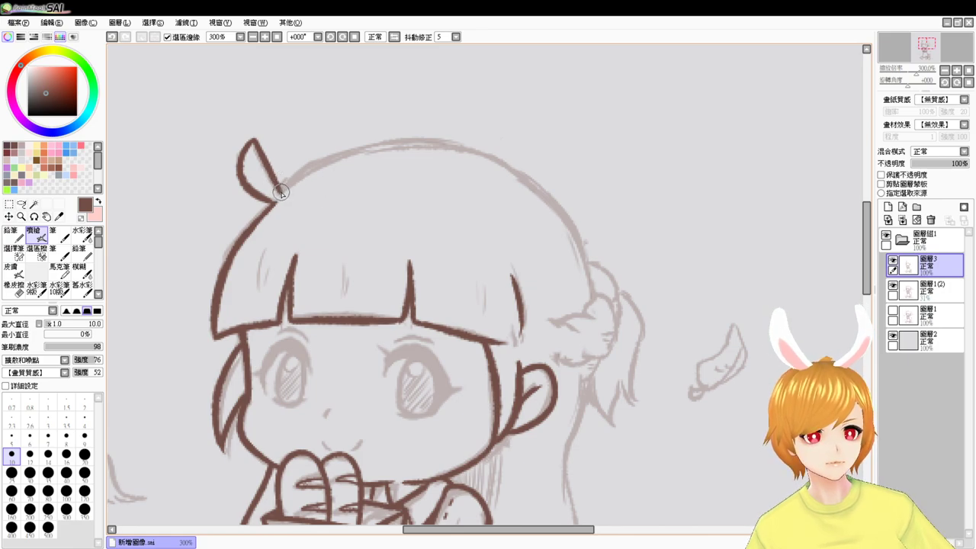
- Ink the top of the head as one smooth arc from the hair tuft to just past the crown
{"action": "mouse_move", "coordinate": [280, 189]}
{"action": "left_mouse_down"}
{"action": "mouse_move", "coordinate": [376, 149]}
{"action": "mouse_move", "coordinate": [452, 147]}
{"action": "left_mouse_up"}
{"action": "key", "text": "ctrl+z"}
{"action": "left_click_drag", "start_coordinate": [281, 192], "coordinate": [474, 154]}
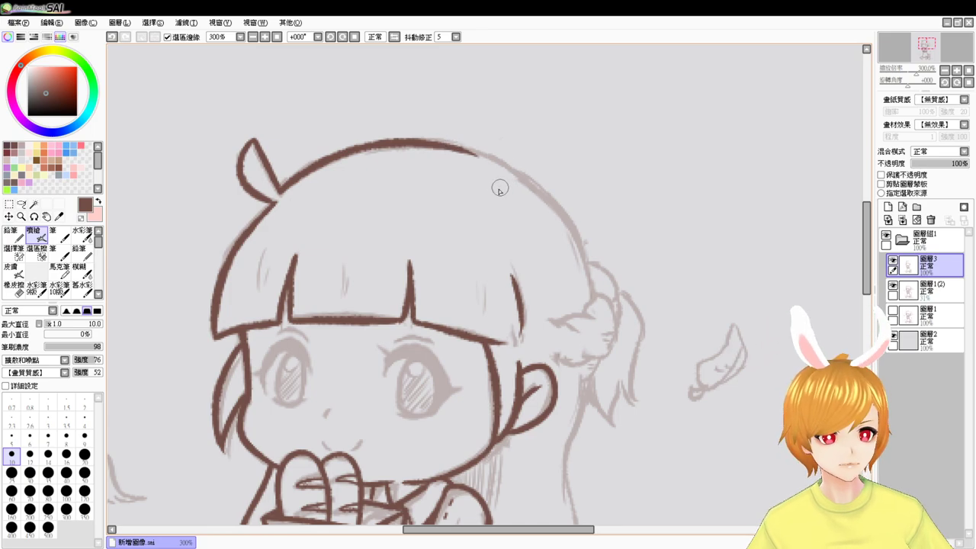
{"action": "mouse_move", "coordinate": [478, 158]}
{"action": "left_mouse_down"}
{"action": "mouse_move", "coordinate": [526, 184]}
{"action": "mouse_move", "coordinate": [560, 224]}
{"action": "left_mouse_up"}
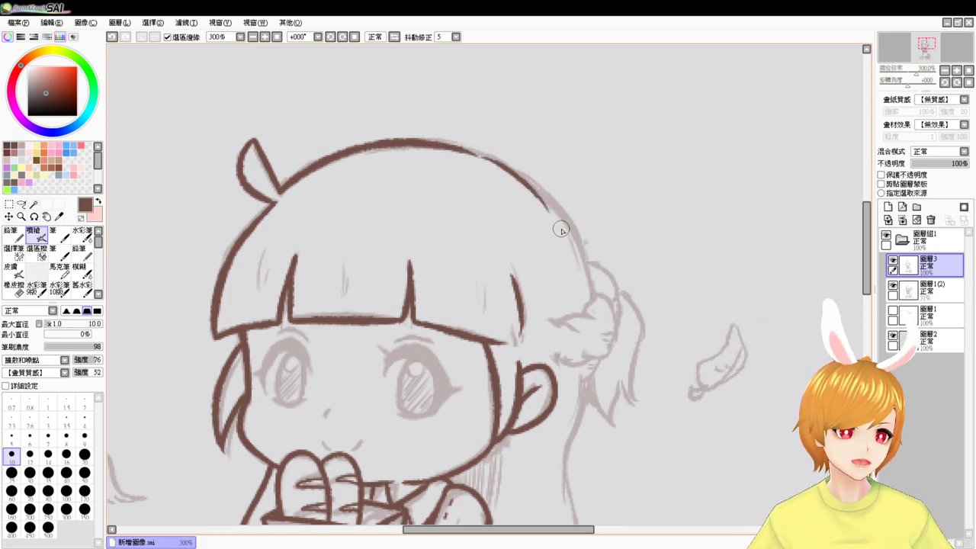
{"action": "key", "text": "ctrl+z"}
{"action": "left_click_drag", "start_coordinate": [474, 153], "coordinate": [577, 267]}
{"action": "key", "text": "ctrl+z"}
{"action": "left_click_drag", "start_coordinate": [485, 161], "coordinate": [572, 296]}
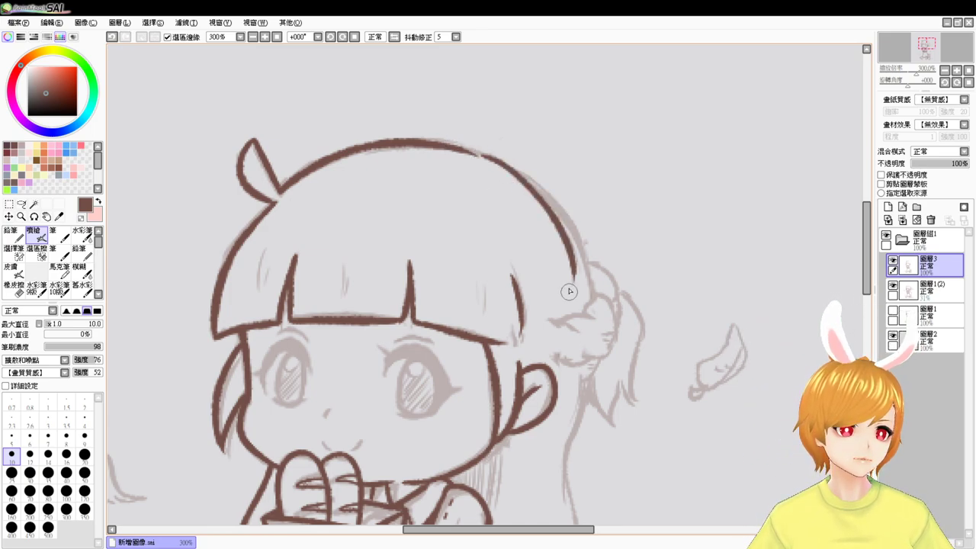
{"action": "key", "text": "ctrl+z"}
{"action": "left_click_drag", "start_coordinate": [491, 162], "coordinate": [581, 294]}
{"action": "key", "text": "ctrl+z"}
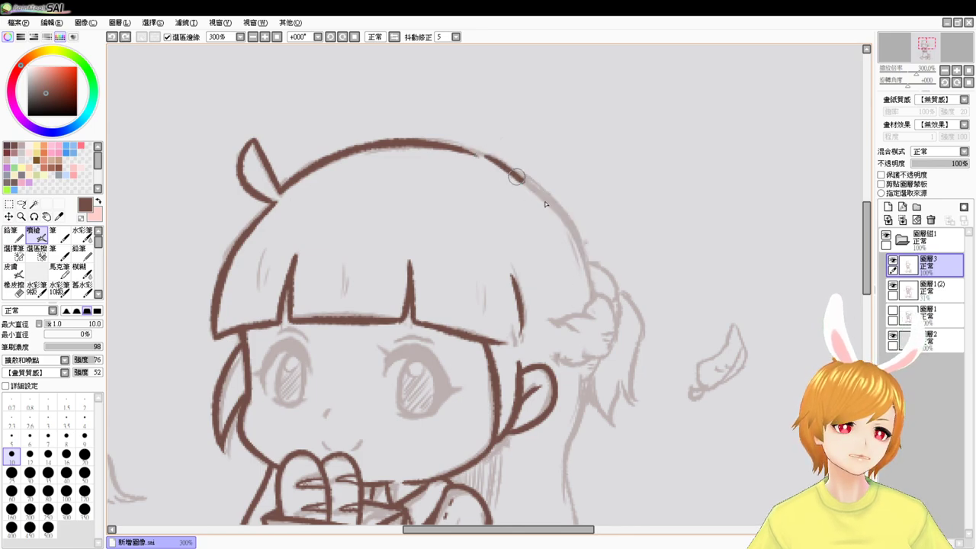
{"action": "left_click_drag", "start_coordinate": [512, 171], "coordinate": [586, 305]}
{"action": "key", "text": "ctrl+z"}
{"action": "left_click_drag", "start_coordinate": [482, 157], "coordinate": [584, 293]}
{"action": "key", "text": "ctrl+z"}
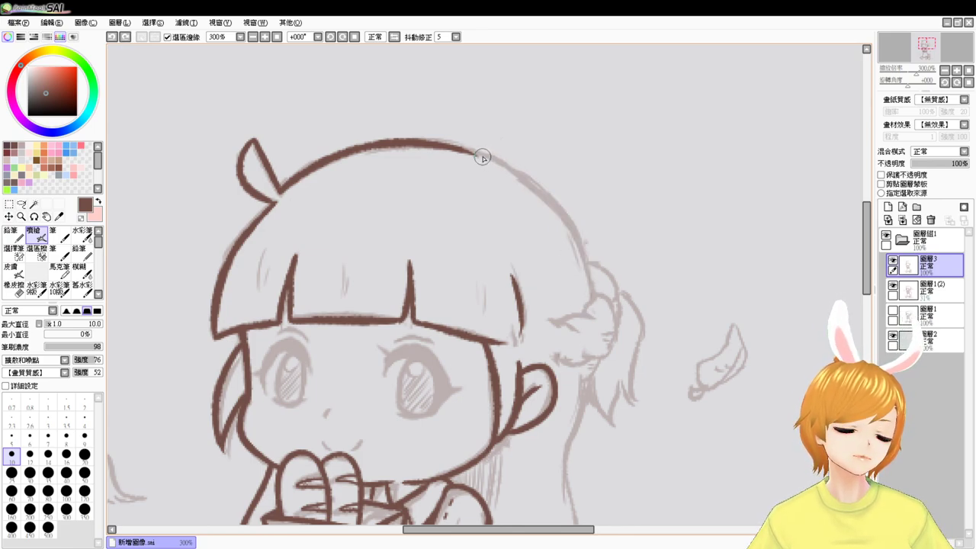
{"action": "left_click_drag", "start_coordinate": [482, 157], "coordinate": [585, 304]}
{"action": "key", "text": "ctrl+z"}
{"action": "left_click_drag", "start_coordinate": [496, 158], "coordinate": [594, 309]}
{"action": "key", "text": "ctrl+z"}
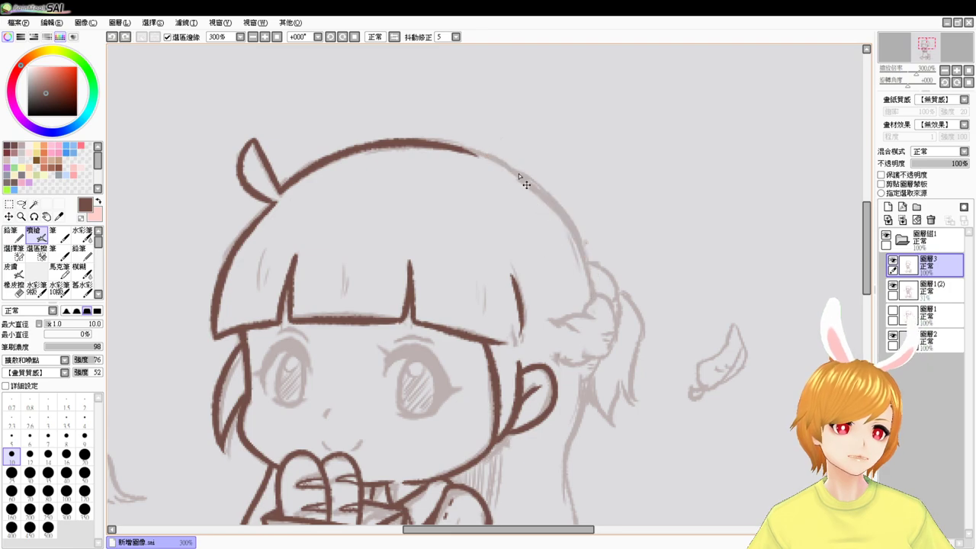
{"action": "left_click_drag", "start_coordinate": [500, 162], "coordinate": [588, 313]}
{"action": "key", "text": "ctrl+z"}
{"action": "left_click_drag", "start_coordinate": [483, 157], "coordinate": [575, 270]}
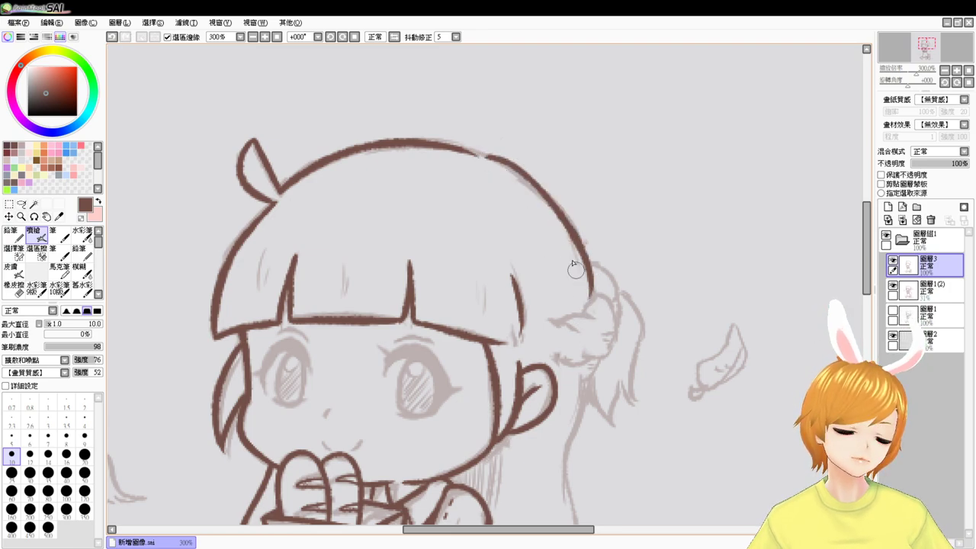
{"action": "key", "text": "ctrl+z"}
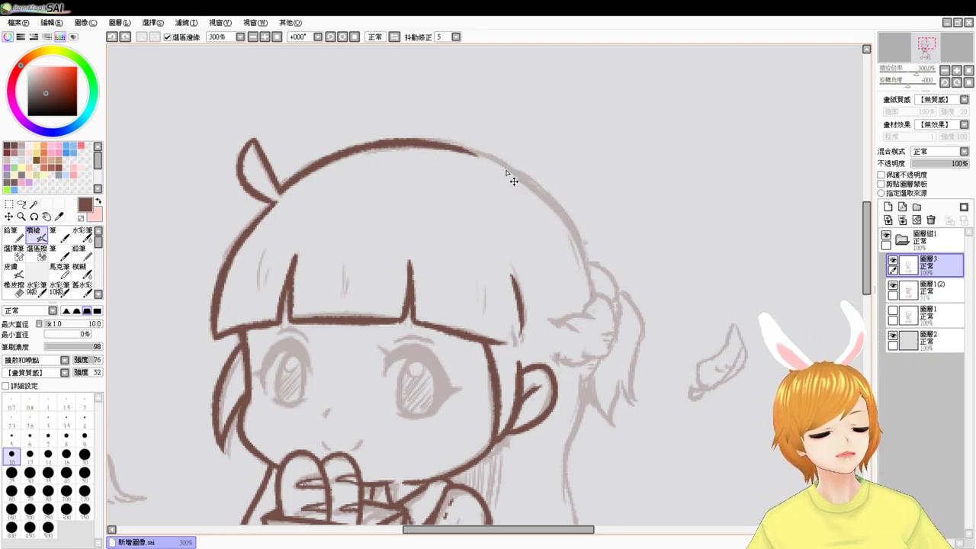
- Ink the back curve of the head from past the crown down to the tied hair
{"action": "left_click_drag", "start_coordinate": [488, 160], "coordinate": [587, 273]}
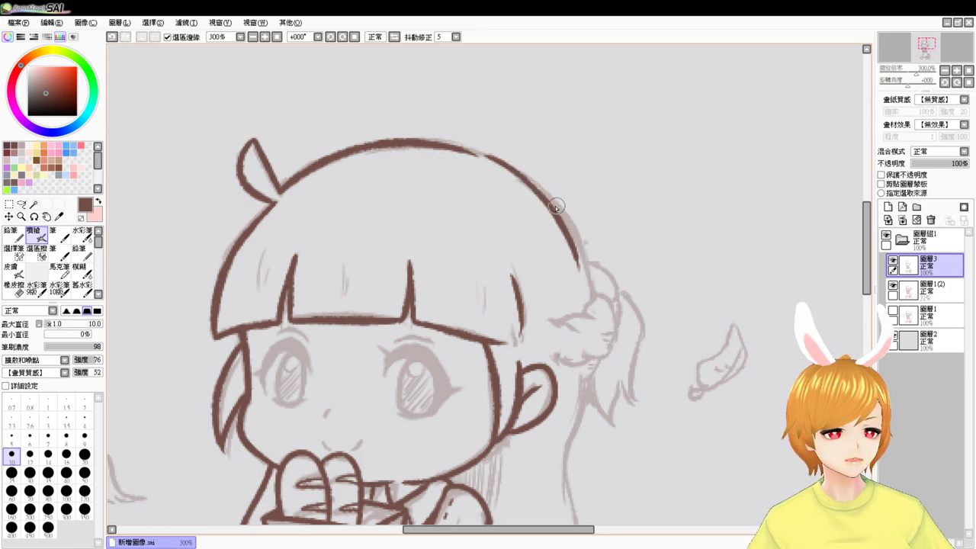
{"action": "key", "text": "ctrl+z"}
{"action": "left_click_drag", "start_coordinate": [489, 158], "coordinate": [592, 295]}
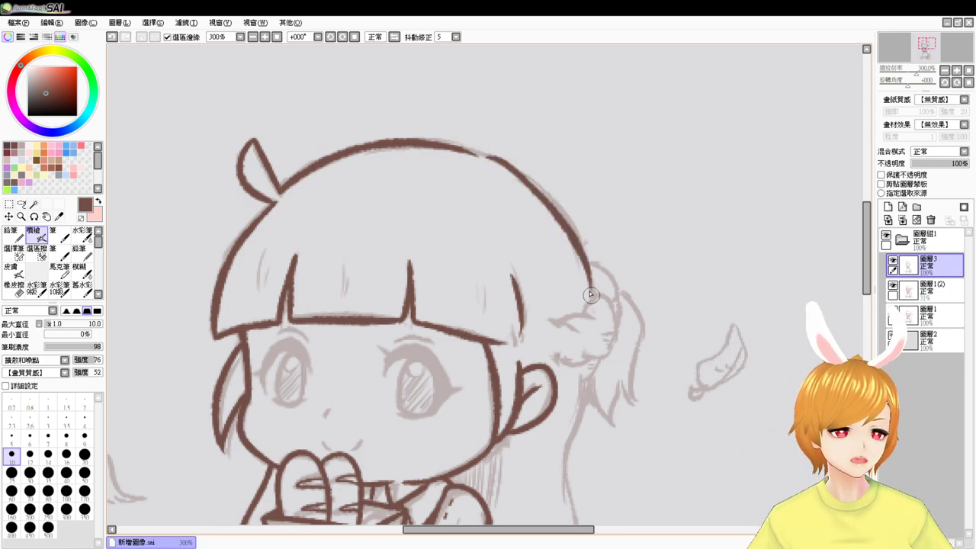
- Redraw the back curve of the head from just past the crown down to the tied hair as one smooth stroke
{"action": "key", "text": "ctrl+z"}
{"action": "mouse_move", "coordinate": [494, 161]}
{"action": "left_mouse_down"}
{"action": "mouse_move", "coordinate": [565, 219]}
{"action": "mouse_move", "coordinate": [598, 293]}
{"action": "left_mouse_up"}
{"action": "key", "text": "ctrl+z"}
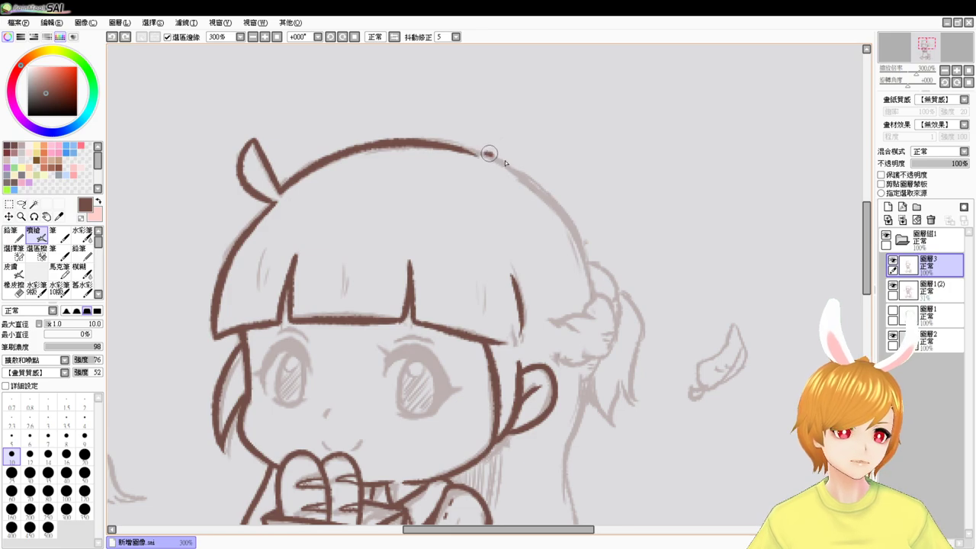
{"action": "left_click_drag", "start_coordinate": [489, 153], "coordinate": [593, 298]}
{"action": "key", "text": "ctrl+z"}
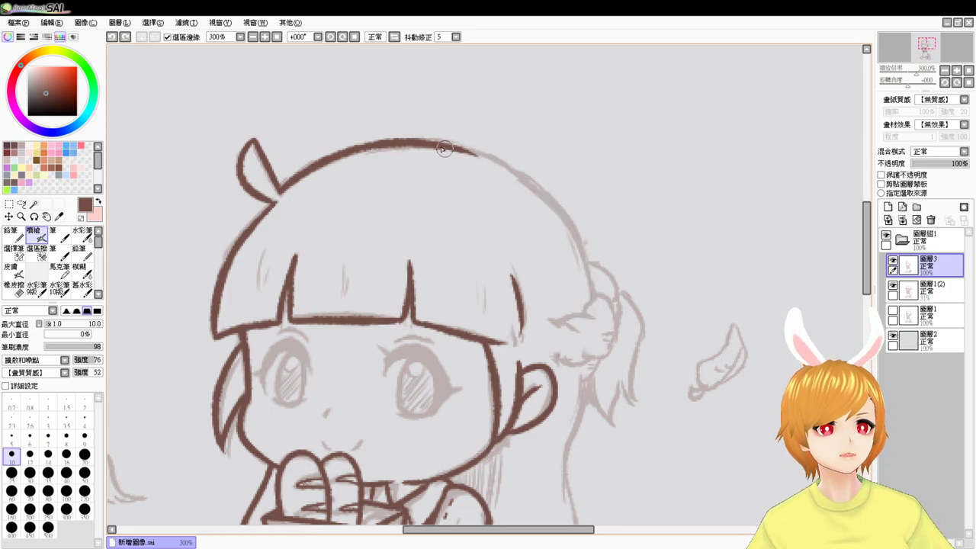
{"action": "left_click_drag", "start_coordinate": [442, 146], "coordinate": [552, 209]}
{"action": "key", "text": "ctrl+z"}
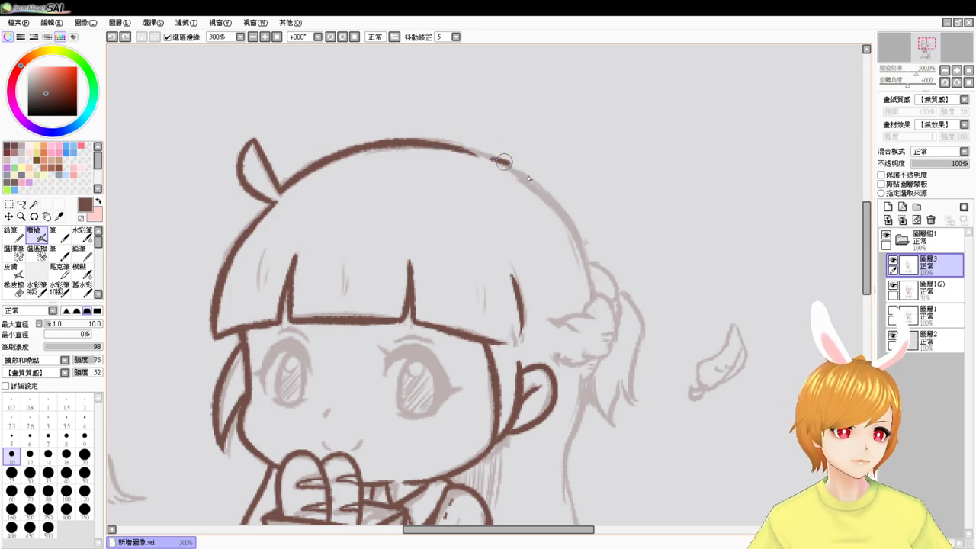
{"action": "left_click_drag", "start_coordinate": [494, 159], "coordinate": [592, 304]}
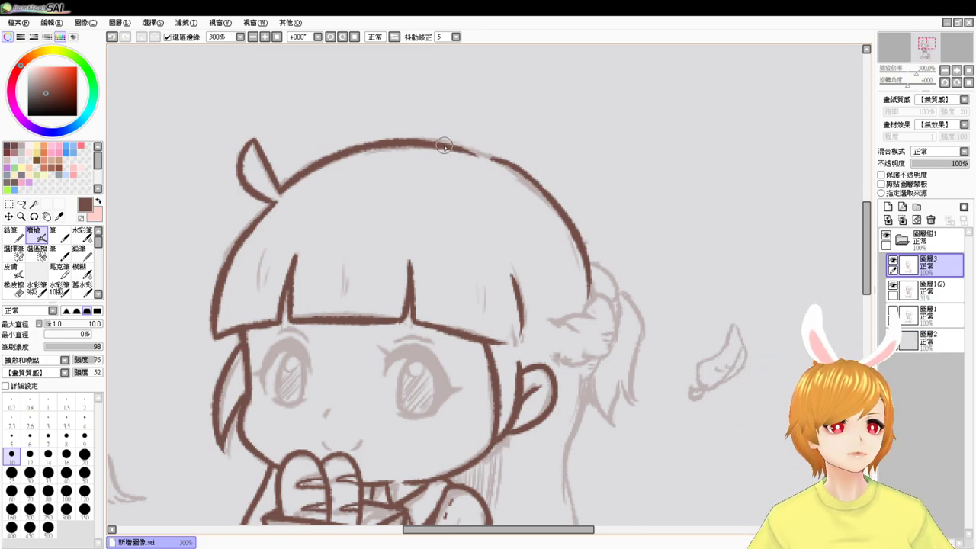
- Bridge the gap between the top arc and the back curve of the head with a smooth, even line
{"action": "left_click_drag", "start_coordinate": [445, 146], "coordinate": [523, 174]}
{"action": "left_click_drag", "start_coordinate": [478, 150], "coordinate": [544, 203]}
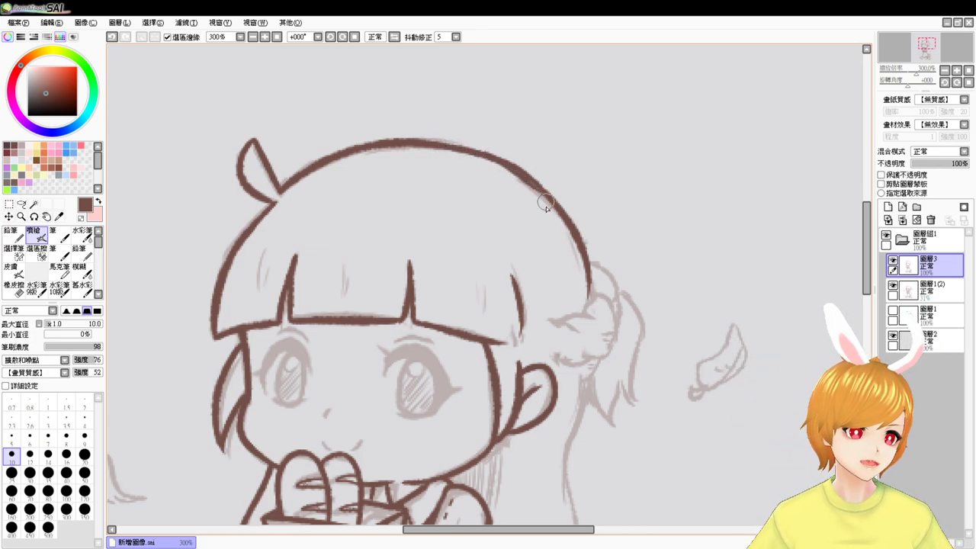
{"action": "key", "text": "ctrl+z"}
{"action": "left_click_drag", "start_coordinate": [480, 152], "coordinate": [553, 201]}
{"action": "key", "text": "ctrl+z"}
{"action": "left_click_drag", "start_coordinate": [482, 155], "coordinate": [555, 213]}
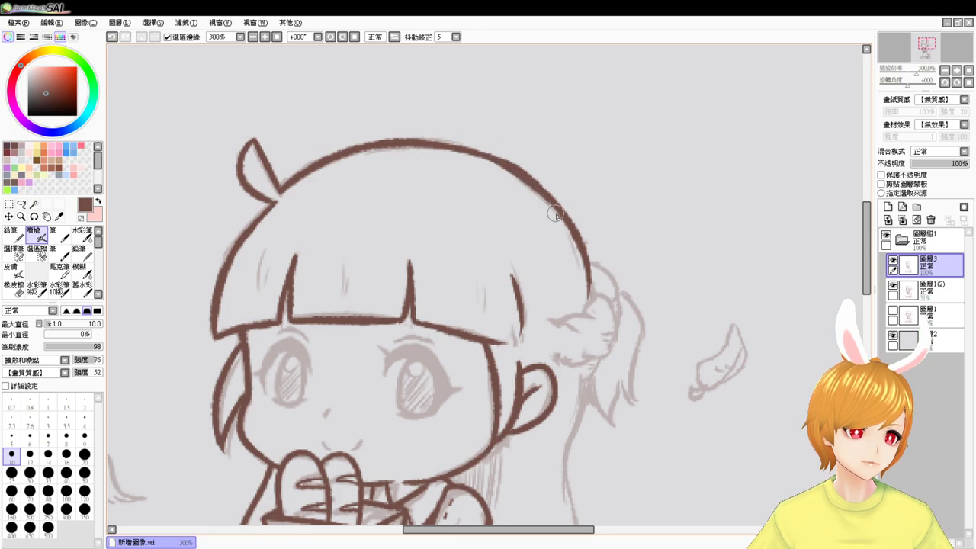
{"action": "key", "text": "ctrl+z"}
{"action": "left_click_drag", "start_coordinate": [484, 153], "coordinate": [557, 212]}
{"action": "key", "text": "ctrl+z"}
{"action": "left_click_drag", "start_coordinate": [464, 144], "coordinate": [558, 213]}
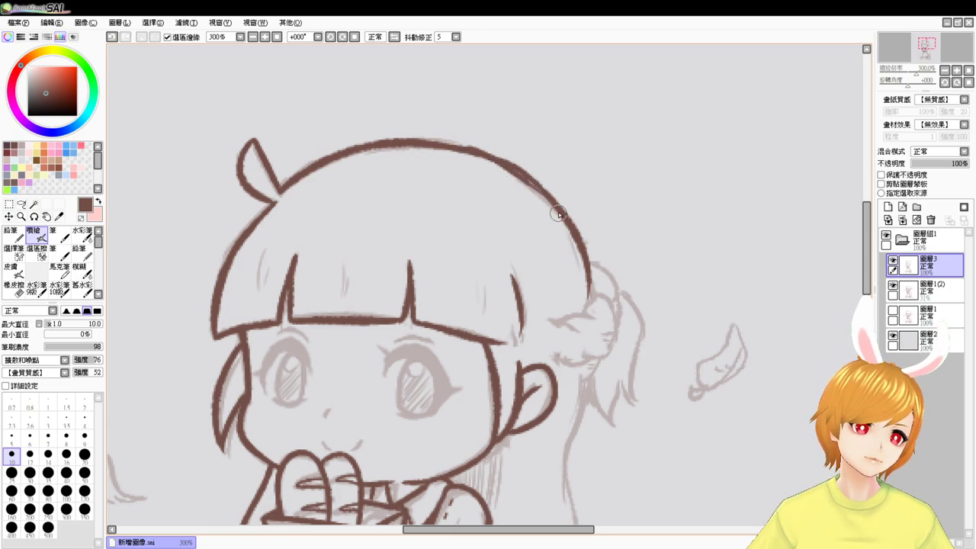
{"action": "key", "text": "ctrl+z"}
{"action": "left_click_drag", "start_coordinate": [458, 139], "coordinate": [556, 214]}
{"action": "key", "text": "ctrl+z"}
{"action": "mouse_move", "coordinate": [459, 142]}
{"action": "left_mouse_down"}
{"action": "mouse_move", "coordinate": [496, 161]}
{"action": "mouse_move", "coordinate": [554, 212]}
{"action": "left_mouse_up"}
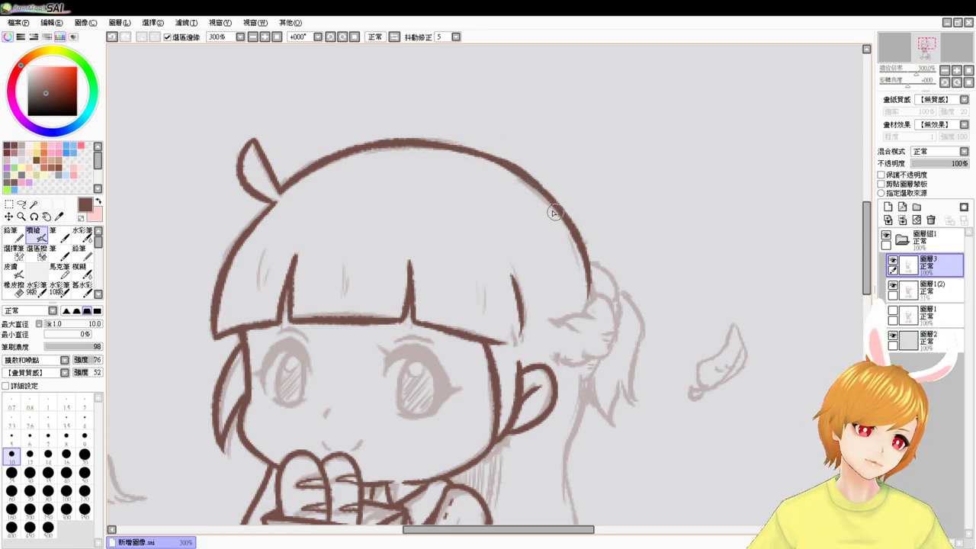
- Ink the outer edge of the long loose hair from below the tied hair down to its tip
{"action": "left_click_drag", "start_coordinate": [667, 307], "coordinate": [648, 266]}
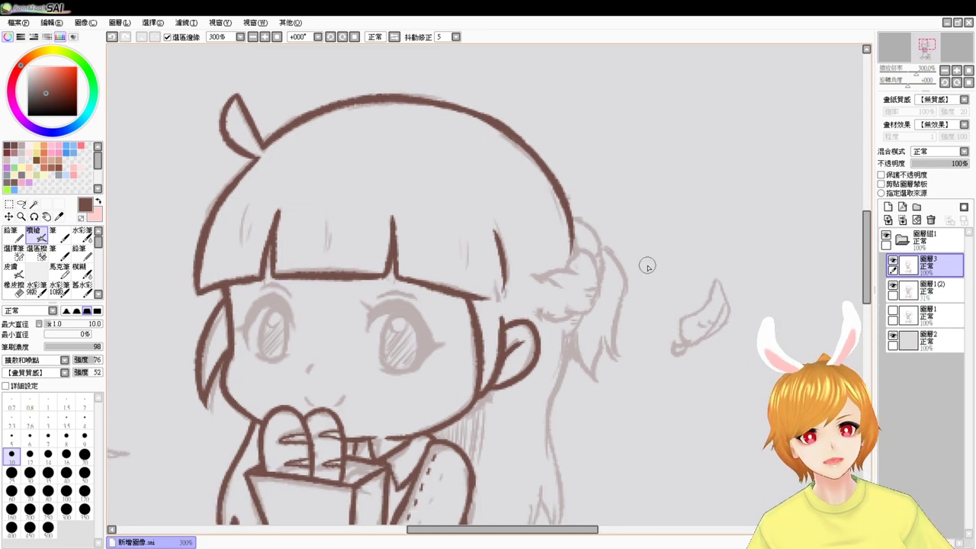
{"action": "mouse_move", "coordinate": [520, 357]}
{"action": "left_mouse_down"}
{"action": "mouse_move", "coordinate": [496, 275]}
{"action": "mouse_move", "coordinate": [546, 329]}
{"action": "mouse_move", "coordinate": [536, 366]}
{"action": "mouse_move", "coordinate": [529, 298]}
{"action": "mouse_move", "coordinate": [532, 409]}
{"action": "left_mouse_up"}
{"action": "key", "text": "ctrl+z"}
{"action": "key", "text": "ctrl+z"}
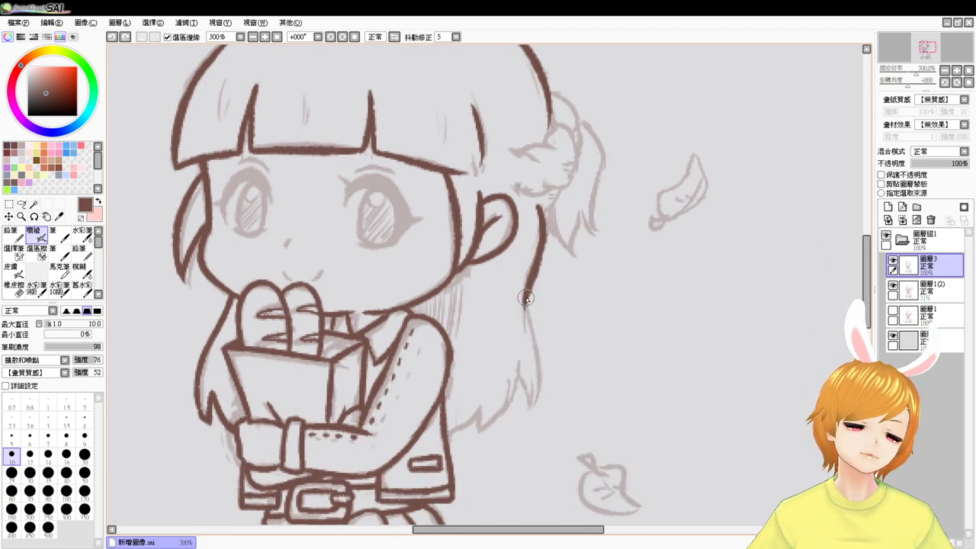
{"action": "mouse_move", "coordinate": [525, 297]}
{"action": "left_mouse_down"}
{"action": "mouse_move", "coordinate": [536, 339]}
{"action": "mouse_move", "coordinate": [532, 409]}
{"action": "left_mouse_up"}
{"action": "key", "text": "ctrl+z"}
{"action": "mouse_move", "coordinate": [526, 294]}
{"action": "left_mouse_down"}
{"action": "mouse_move", "coordinate": [532, 404]}
{"action": "mouse_move", "coordinate": [549, 356]}
{"action": "left_mouse_up"}
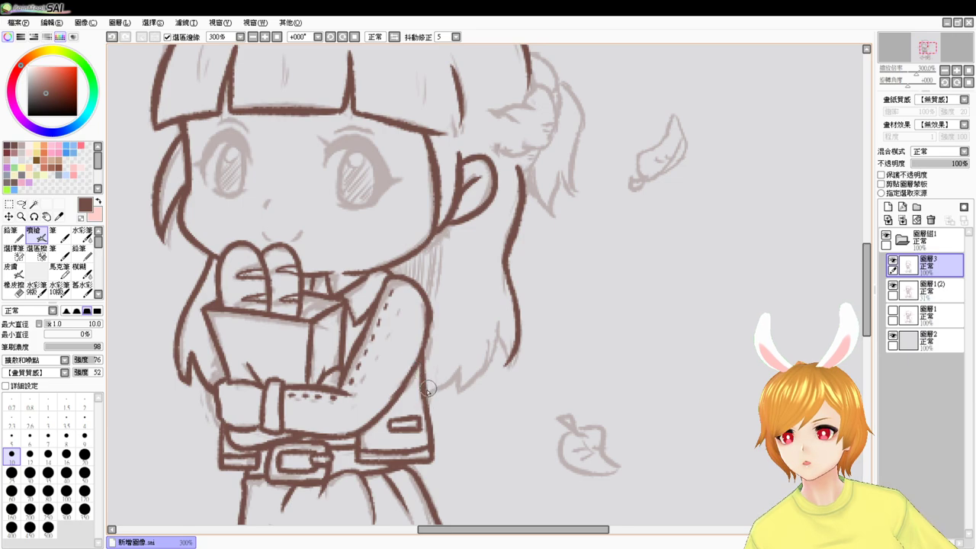
- Ink the jagged lower ends of the long hair between its outer tip and the jacket
{"action": "mouse_move", "coordinate": [434, 387]}
{"action": "left_mouse_down"}
{"action": "mouse_move", "coordinate": [463, 360]}
{"action": "mouse_move", "coordinate": [467, 376]}
{"action": "mouse_move", "coordinate": [497, 341]}
{"action": "mouse_move", "coordinate": [461, 385]}
{"action": "left_mouse_up"}
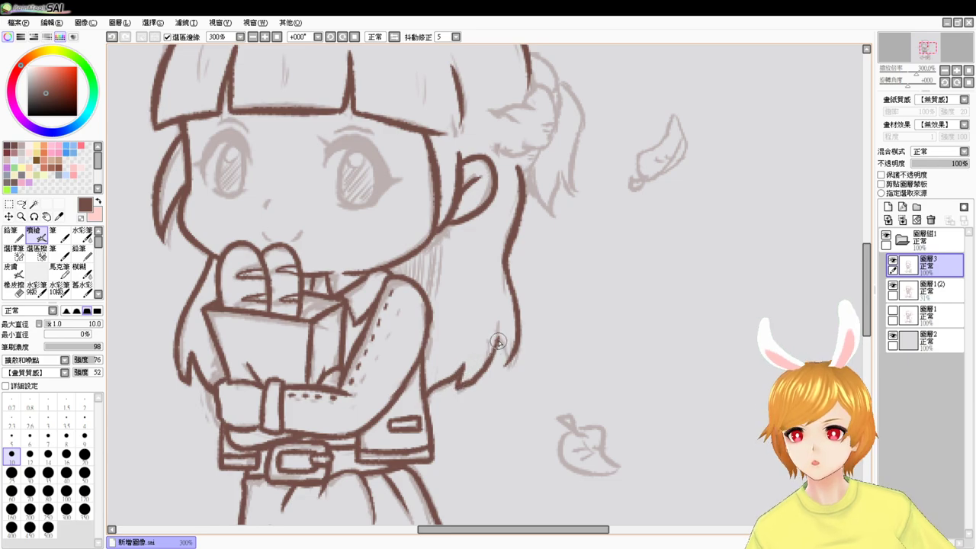
{"action": "mouse_move", "coordinate": [497, 338]}
{"action": "left_mouse_down"}
{"action": "mouse_move", "coordinate": [507, 362]}
{"action": "mouse_move", "coordinate": [486, 367]}
{"action": "left_mouse_up"}
{"action": "key", "text": "ctrl+z"}
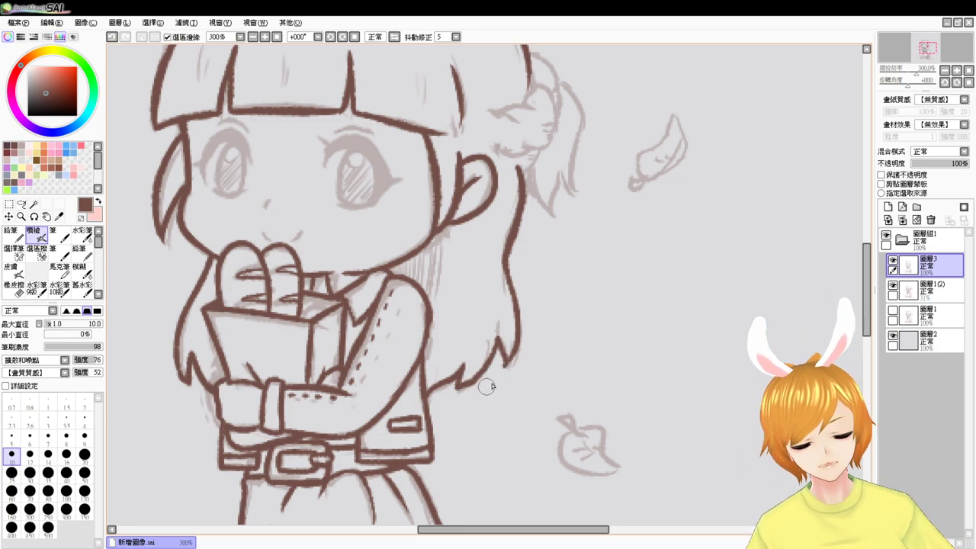
{"action": "key", "text": "e"}
{"action": "key", "text": "v"}
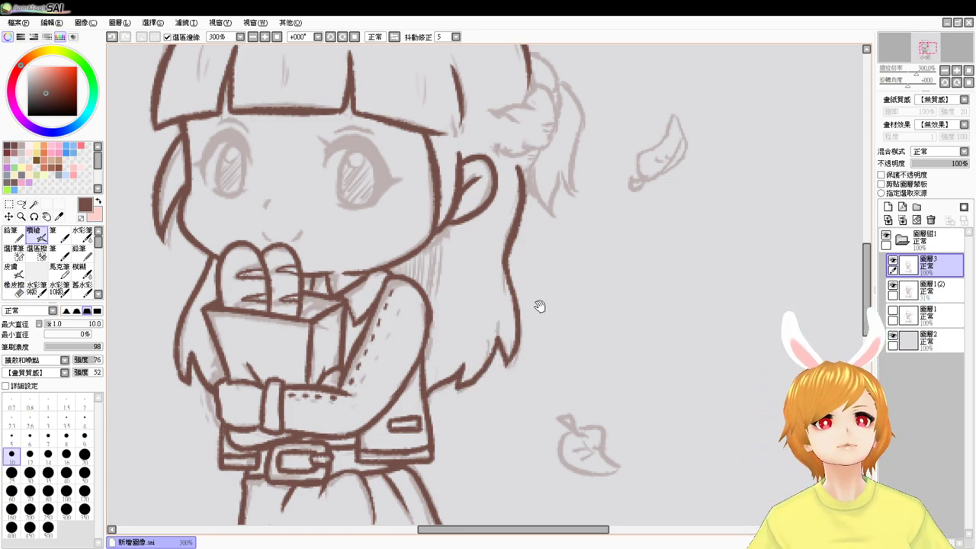
- Ink the gathered strands at the side of the head and the rounded outline of the hair knot
{"action": "scroll", "coordinate": [538, 305], "scroll_direction": "up", "scroll_amount": 5}
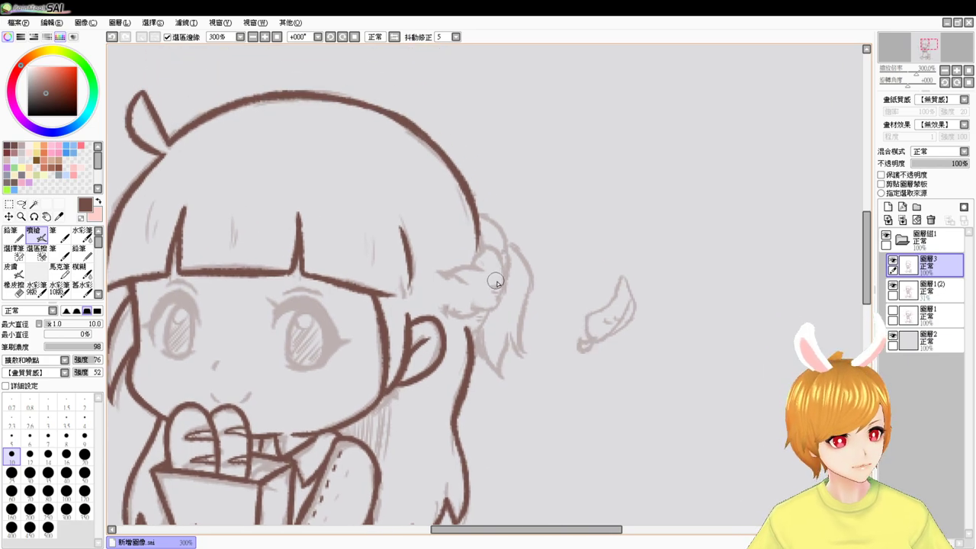
{"action": "mouse_move", "coordinate": [433, 268]}
{"action": "left_mouse_down"}
{"action": "mouse_move", "coordinate": [464, 279]}
{"action": "mouse_move", "coordinate": [465, 289]}
{"action": "mouse_move", "coordinate": [485, 218]}
{"action": "left_mouse_up"}
{"action": "key", "text": "ctrl+z"}
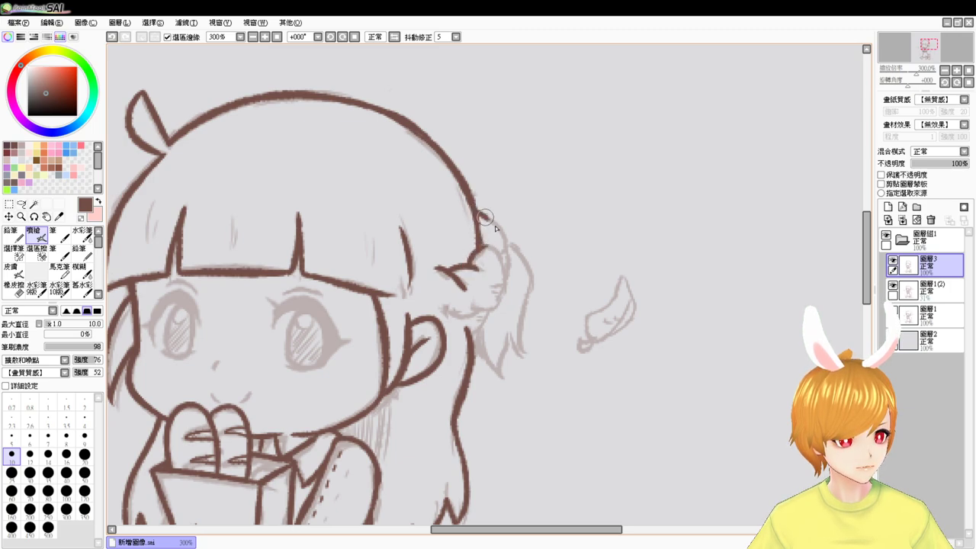
{"action": "key", "text": "ctrl+z"}
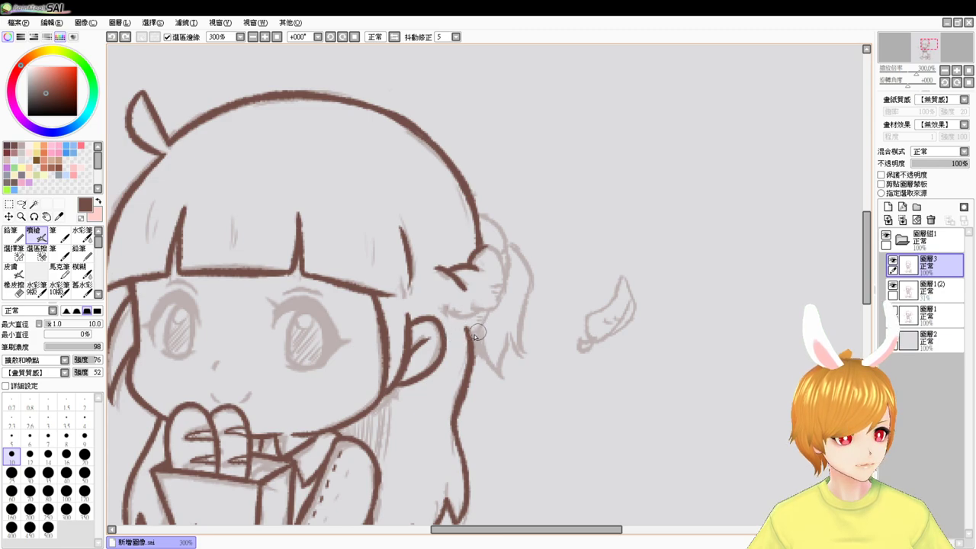
{"action": "mouse_move", "coordinate": [471, 336]}
{"action": "left_mouse_down"}
{"action": "mouse_move", "coordinate": [488, 299]}
{"action": "mouse_move", "coordinate": [497, 303]}
{"action": "mouse_move", "coordinate": [478, 325]}
{"action": "left_mouse_up"}
{"action": "key", "text": "ctrl+z"}
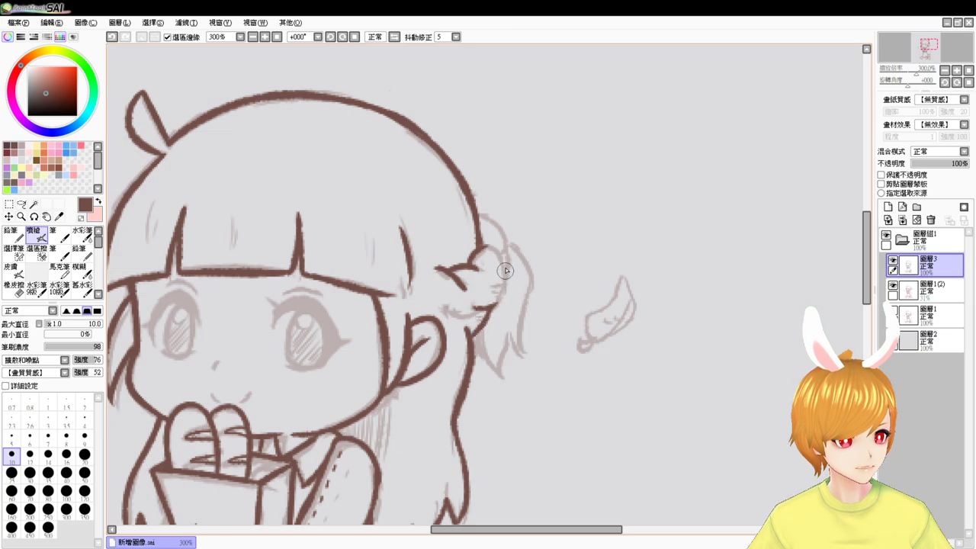
{"action": "mouse_move", "coordinate": [501, 251]}
{"action": "left_mouse_down"}
{"action": "mouse_move", "coordinate": [492, 299]}
{"action": "mouse_move", "coordinate": [508, 288]}
{"action": "mouse_move", "coordinate": [488, 306]}
{"action": "left_mouse_up"}
{"action": "key", "text": "ctrl+z"}
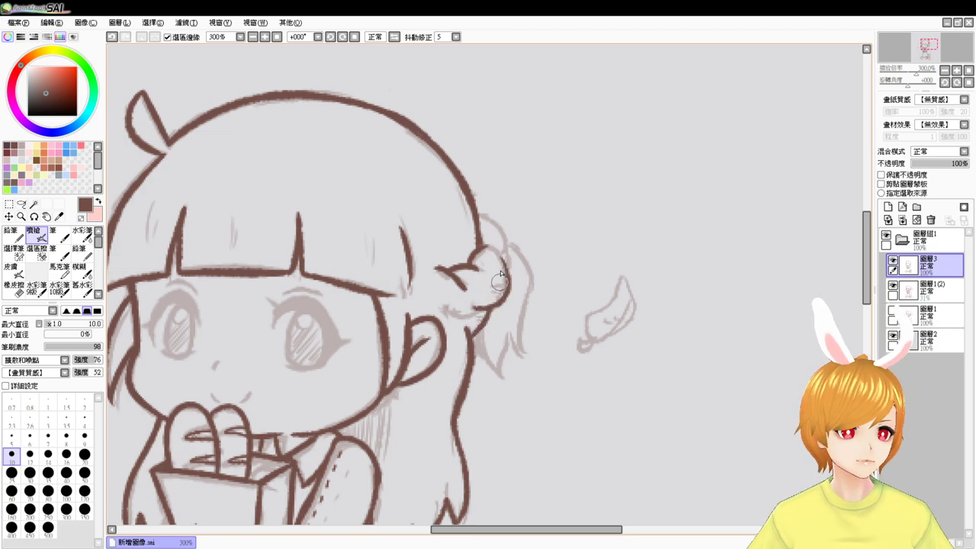
- Ink the curved strand arching over the hair knot and add short joining lines around the knot
{"action": "left_click_drag", "start_coordinate": [480, 217], "coordinate": [503, 242]}
{"action": "key", "text": "ctrl+z"}
{"action": "key", "text": "ctrl+z"}
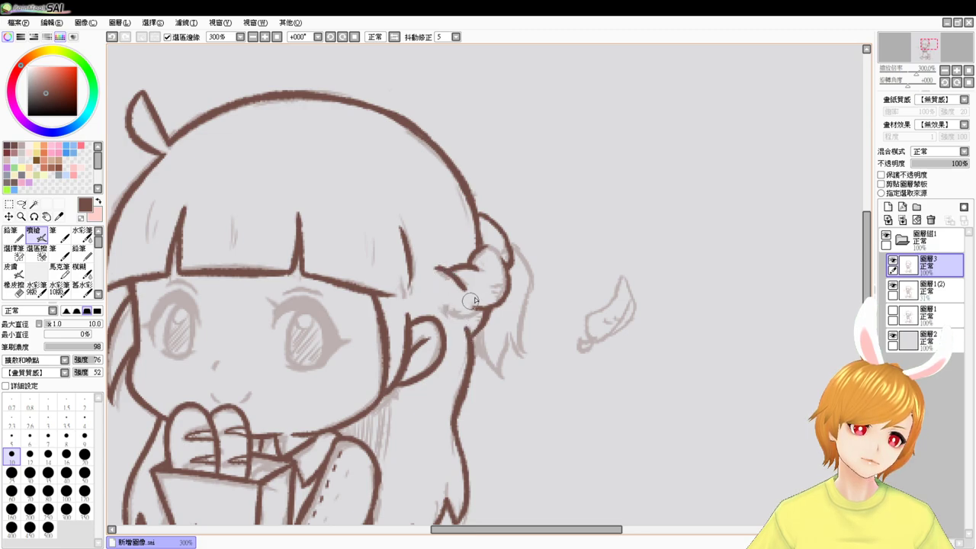
{"action": "left_click_drag", "start_coordinate": [458, 331], "coordinate": [475, 326]}
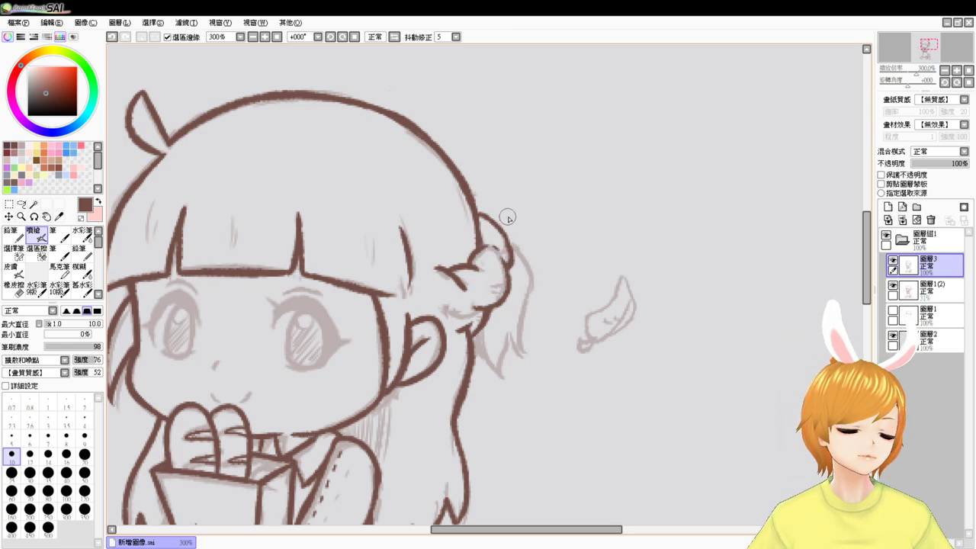
{"action": "key", "text": "ctrl+z"}
{"action": "left_click_drag", "start_coordinate": [491, 249], "coordinate": [497, 254]}
{"action": "key", "text": "ctrl+z"}
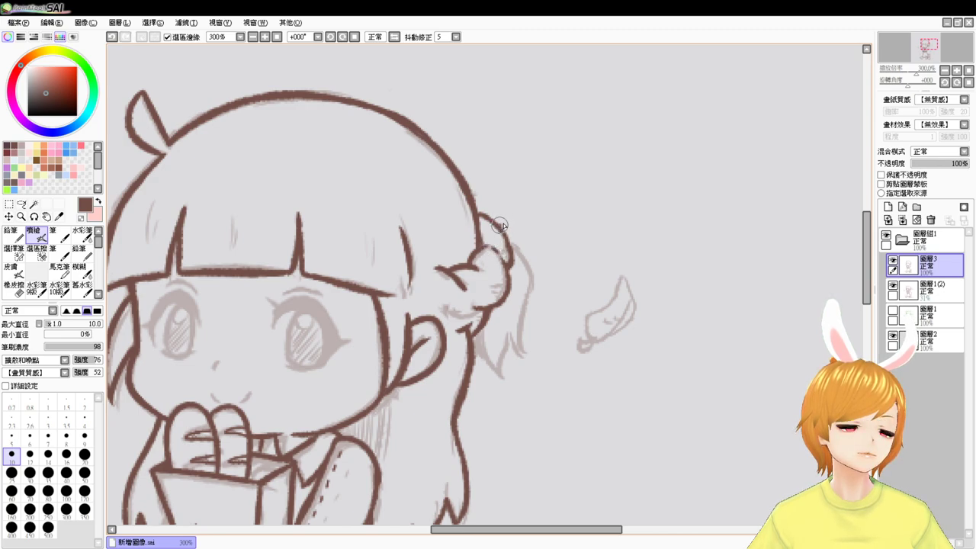
- Ink the outer edge of the small tail, arching out from the hair knot and down to a tip
{"action": "key", "text": "ctrl+z"}
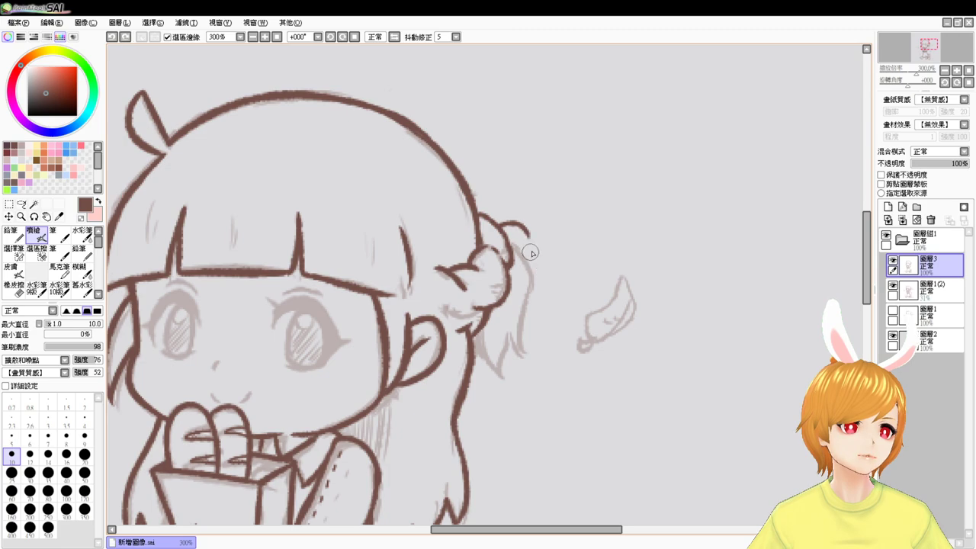
{"action": "left_click_drag", "start_coordinate": [523, 227], "coordinate": [535, 267]}
{"action": "key", "text": "ctrl+z"}
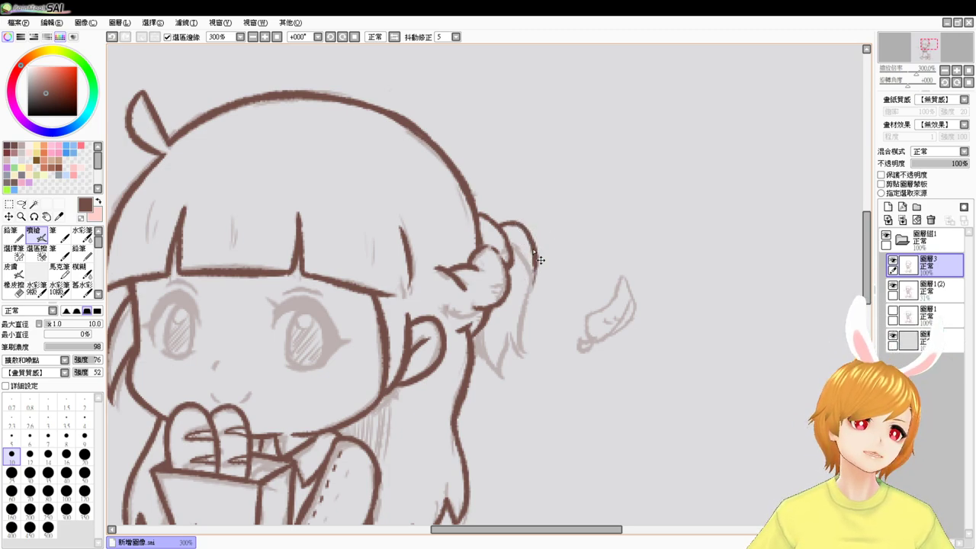
{"action": "key", "text": "ctrl+z"}
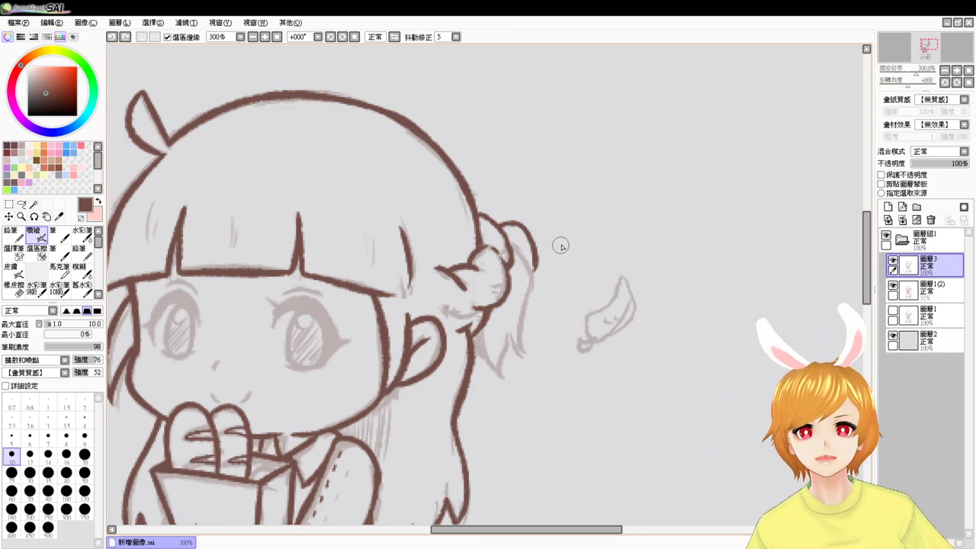
{"action": "left_click_drag", "start_coordinate": [538, 243], "coordinate": [526, 290]}
{"action": "left_click_drag", "start_coordinate": [534, 249], "coordinate": [524, 328]}
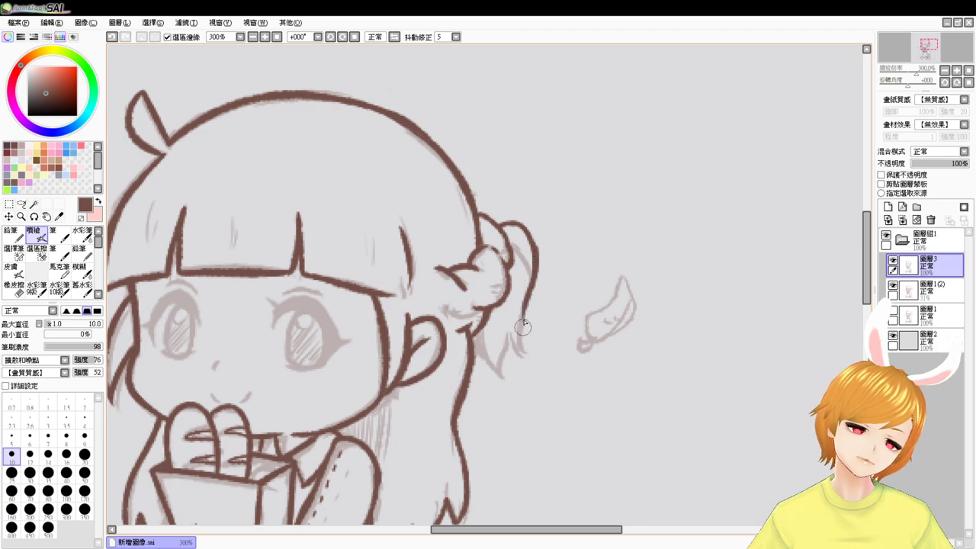
- Try to ink the notched lower end and inner edge of the small tail below the hair knot
{"action": "mouse_move", "coordinate": [531, 275]}
{"action": "left_mouse_down"}
{"action": "mouse_move", "coordinate": [524, 332]}
{"action": "mouse_move", "coordinate": [516, 322]}
{"action": "mouse_move", "coordinate": [500, 373]}
{"action": "mouse_move", "coordinate": [481, 353]}
{"action": "left_mouse_up"}
{"action": "key", "text": "ctrl+z"}
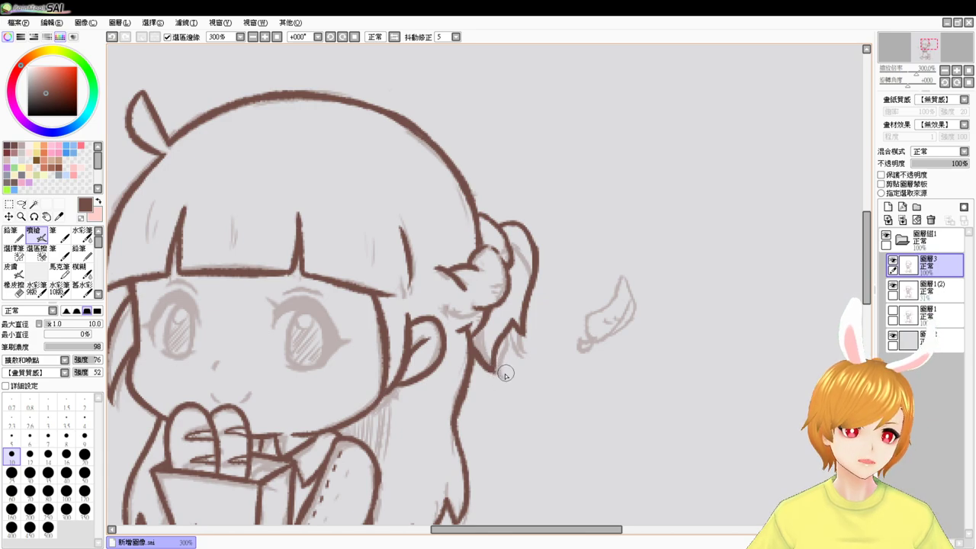
{"action": "key", "text": "e"}
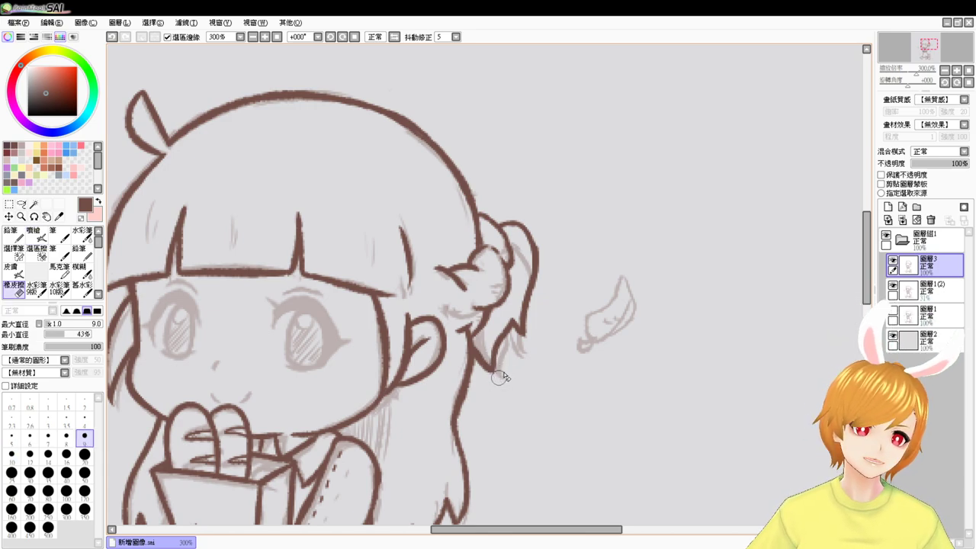
{"action": "key", "text": "b"}
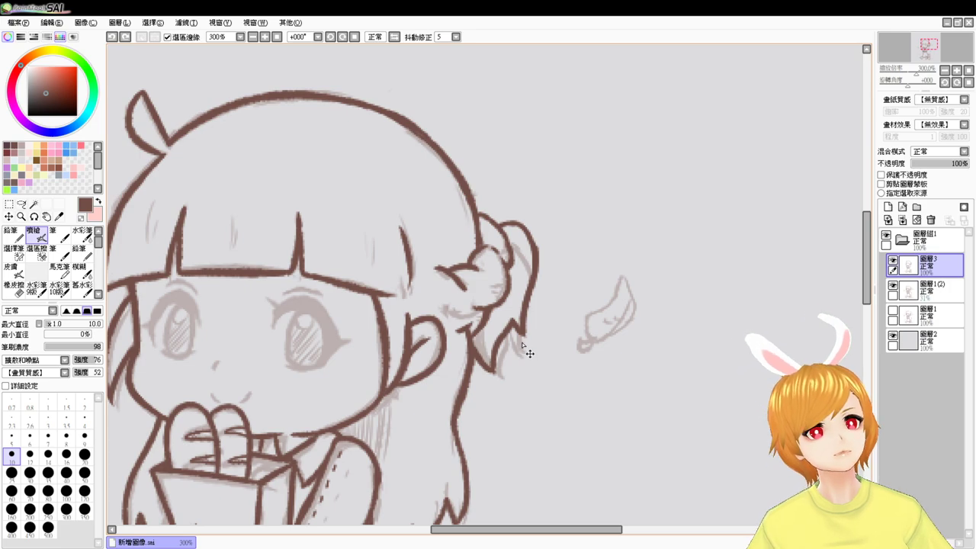
{"action": "key", "text": "ctrl+z"}
{"action": "key", "text": "ctrl+z"}
- Ink the inner edge of the small tail as a curve from under the hair knot to a lower point
{"action": "left_click_drag", "start_coordinate": [484, 331], "coordinate": [501, 379]}
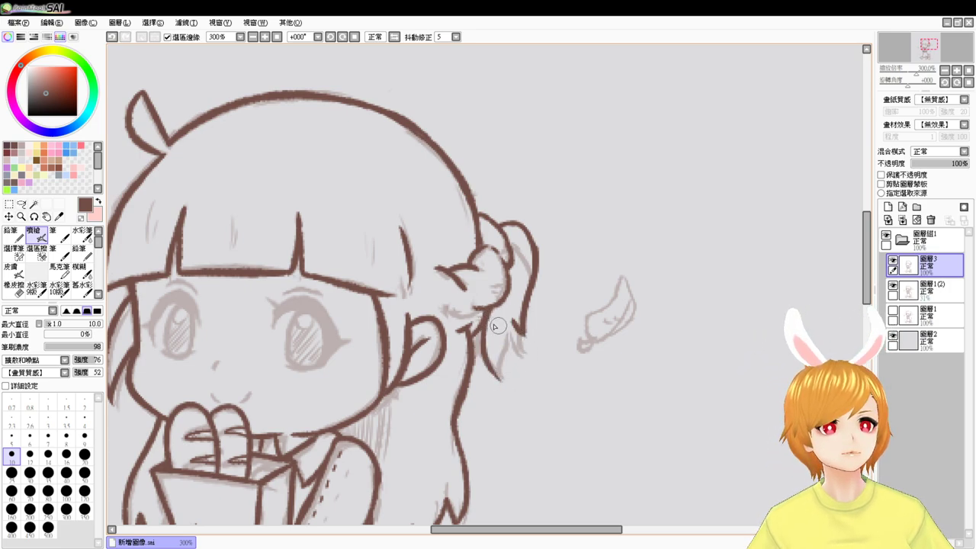
{"action": "key", "text": "ctrl+z"}
{"action": "left_click_drag", "start_coordinate": [482, 320], "coordinate": [506, 382]}
{"action": "key", "text": "ctrl+z"}
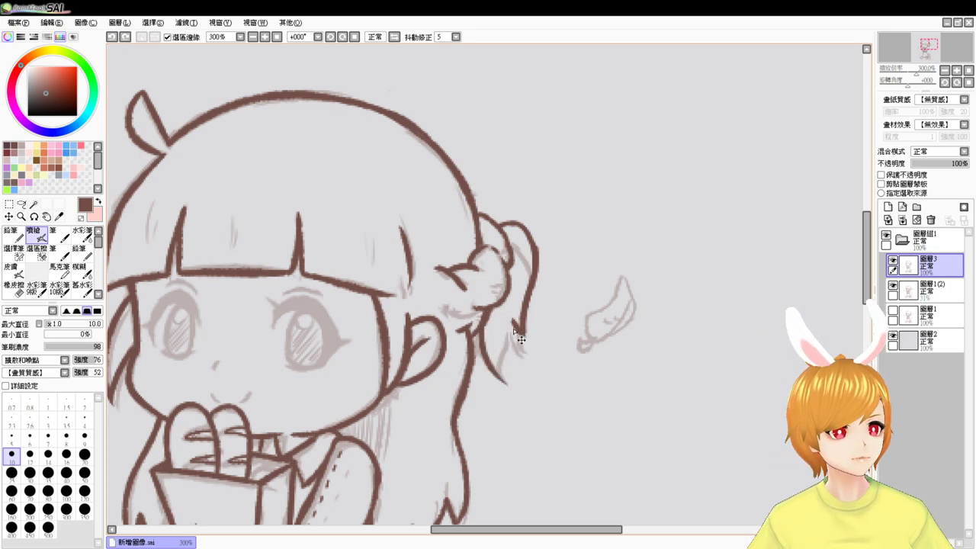
- Try to ink zigzag notches between the two tips at the lower end of the small hair tail
{"action": "mouse_move", "coordinate": [513, 321]}
{"action": "left_mouse_down"}
{"action": "mouse_move", "coordinate": [518, 353]}
{"action": "mouse_move", "coordinate": [504, 343]}
{"action": "mouse_move", "coordinate": [517, 363]}
{"action": "mouse_move", "coordinate": [504, 345]}
{"action": "mouse_move", "coordinate": [502, 382]}
{"action": "left_mouse_up"}
{"action": "key", "text": "ctrl+z"}
{"action": "key", "text": "ctrl+z"}
{"action": "left_click_drag", "start_coordinate": [504, 344], "coordinate": [508, 385]}
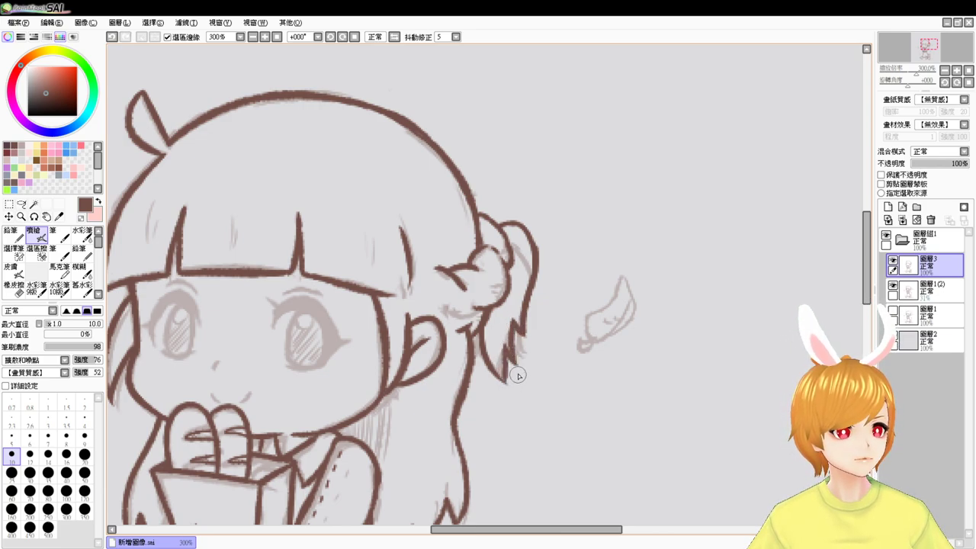
{"action": "key", "text": "ctrl+z"}
{"action": "key", "text": "ctrl+z"}
{"action": "key", "text": "ctrl+z"}
{"action": "key", "text": "ctrl+z"}
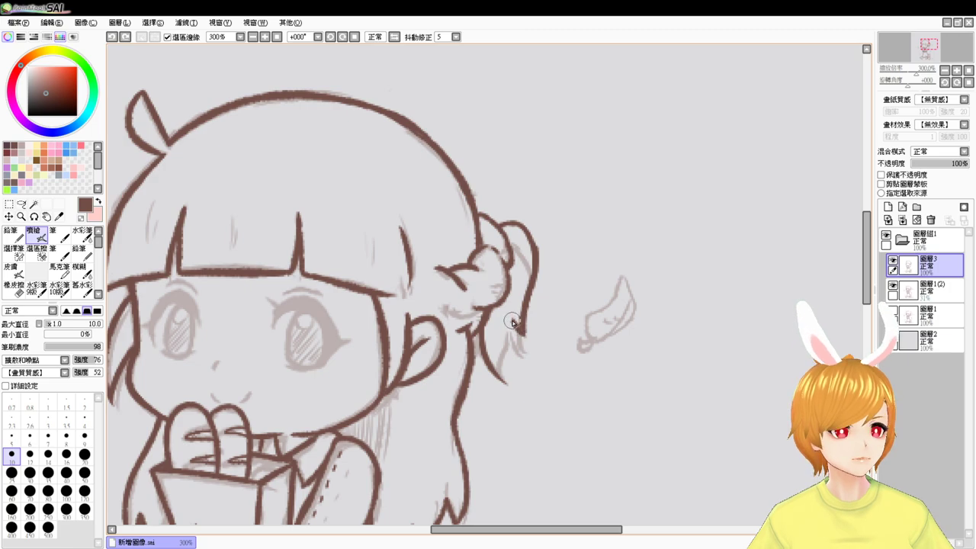
{"action": "mouse_move", "coordinate": [512, 322]}
{"action": "left_mouse_down"}
{"action": "mouse_move", "coordinate": [523, 352]}
{"action": "mouse_move", "coordinate": [512, 333]}
{"action": "mouse_move", "coordinate": [516, 384]}
{"action": "left_mouse_up"}
{"action": "key", "text": "ctrl+z"}
{"action": "key", "text": "ctrl+z"}
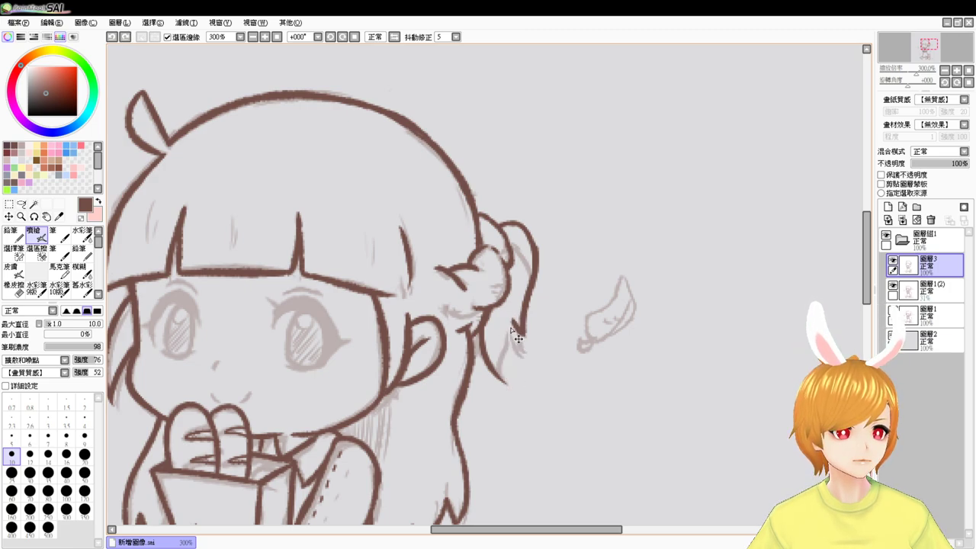
{"action": "left_click_drag", "start_coordinate": [511, 321], "coordinate": [518, 392]}
{"action": "key", "text": "ctrl+z"}
{"action": "left_click_drag", "start_coordinate": [517, 320], "coordinate": [510, 352]}
{"action": "key", "text": "ctrl+z"}
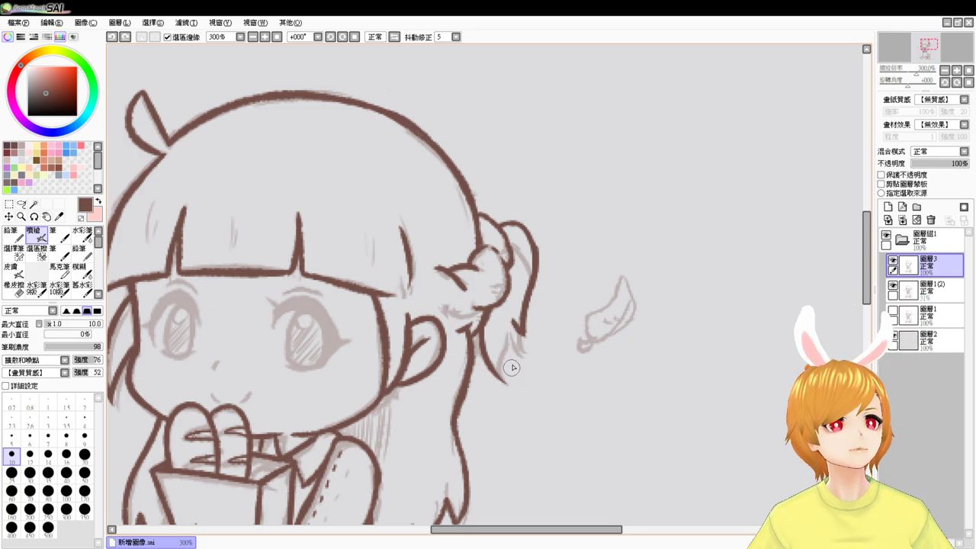
- Undo both edges of the small tail, and re-ink its outer edge and the inner curve from under the hair knot
{"action": "key", "text": "ctrl+z"}
{"action": "key", "text": "ctrl+z"}
{"action": "key", "text": "ctrl+z"}
{"action": "key", "text": "ctrl+z"}
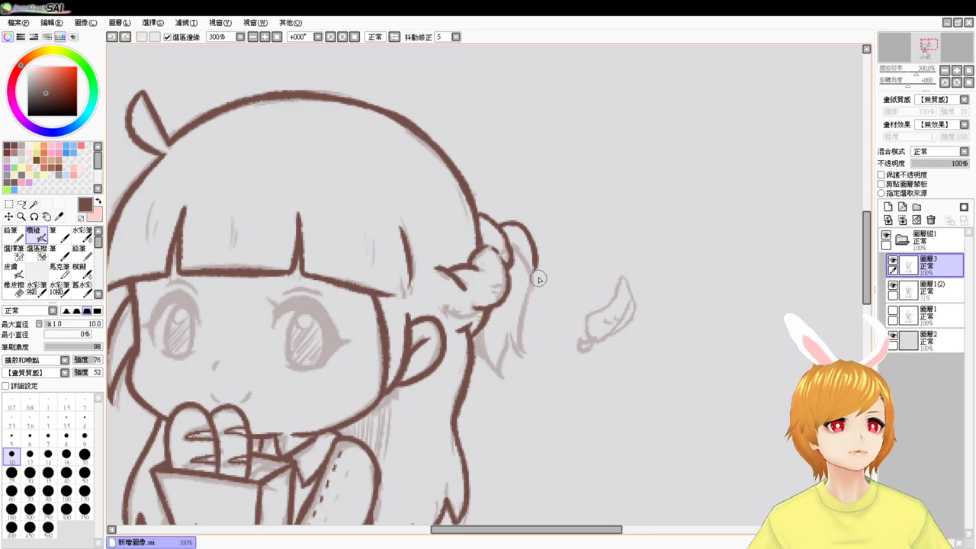
{"action": "key", "text": "ctrl+z"}
{"action": "left_click_drag", "start_coordinate": [532, 246], "coordinate": [533, 330]}
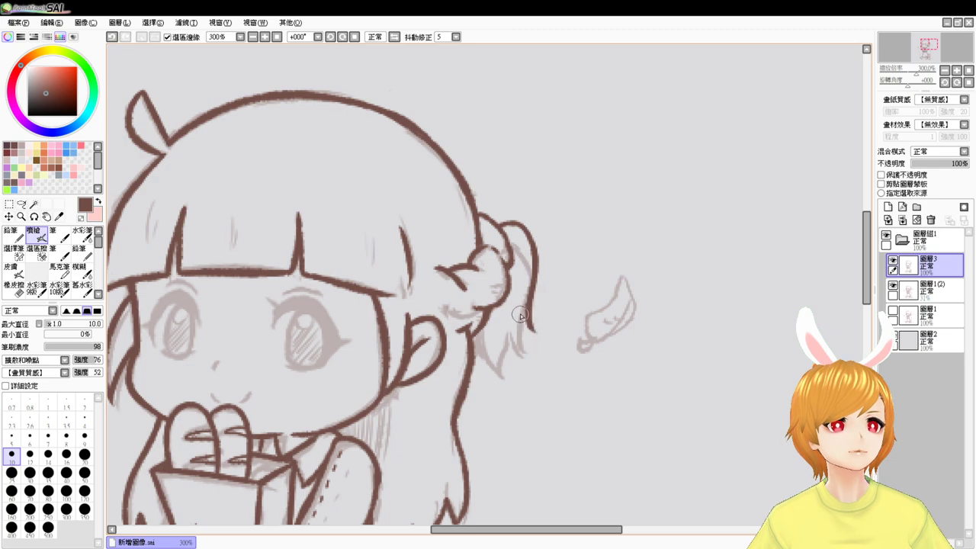
{"action": "left_click_drag", "start_coordinate": [472, 333], "coordinate": [504, 376]}
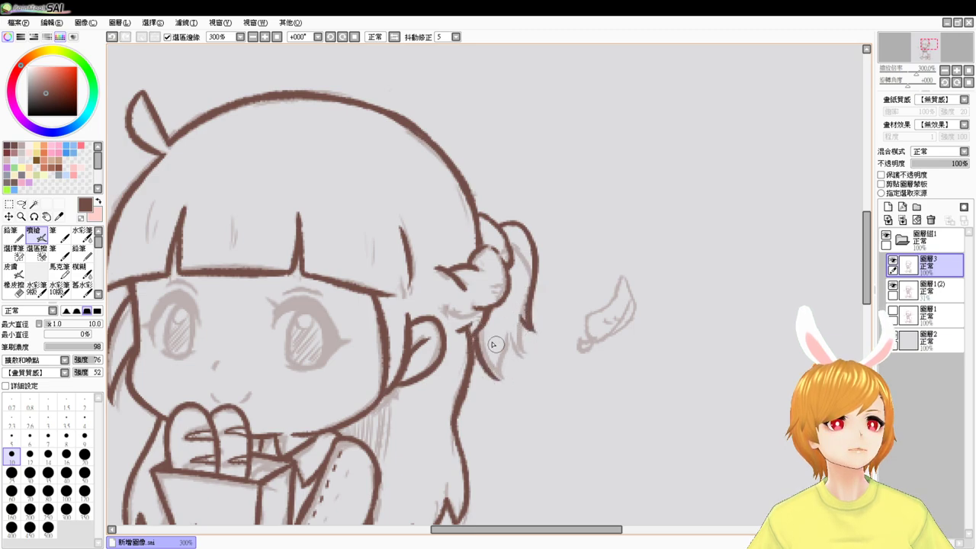
{"action": "key", "text": "ctrl+z"}
{"action": "left_click_drag", "start_coordinate": [468, 324], "coordinate": [515, 381]}
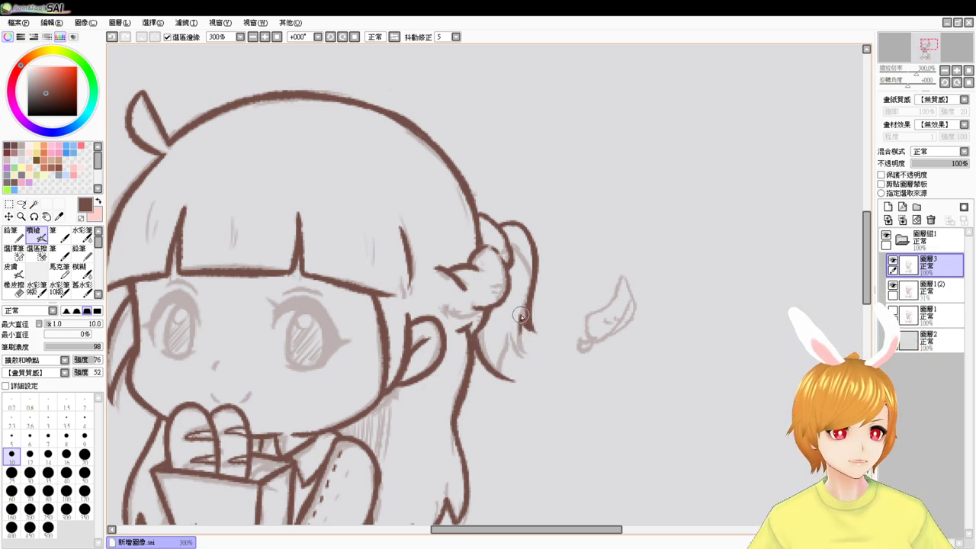
- Ink the notched lower end of the small tail, joining its outer edge to the tip of the inner curve
{"action": "left_click_drag", "start_coordinate": [522, 321], "coordinate": [516, 346]}
{"action": "key", "text": "ctrl+z"}
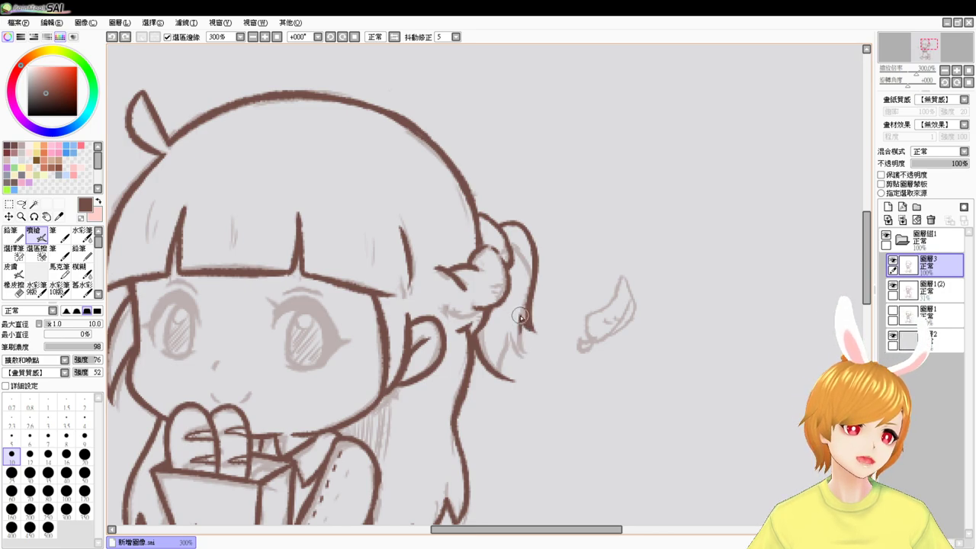
{"action": "left_click_drag", "start_coordinate": [525, 314], "coordinate": [511, 382]}
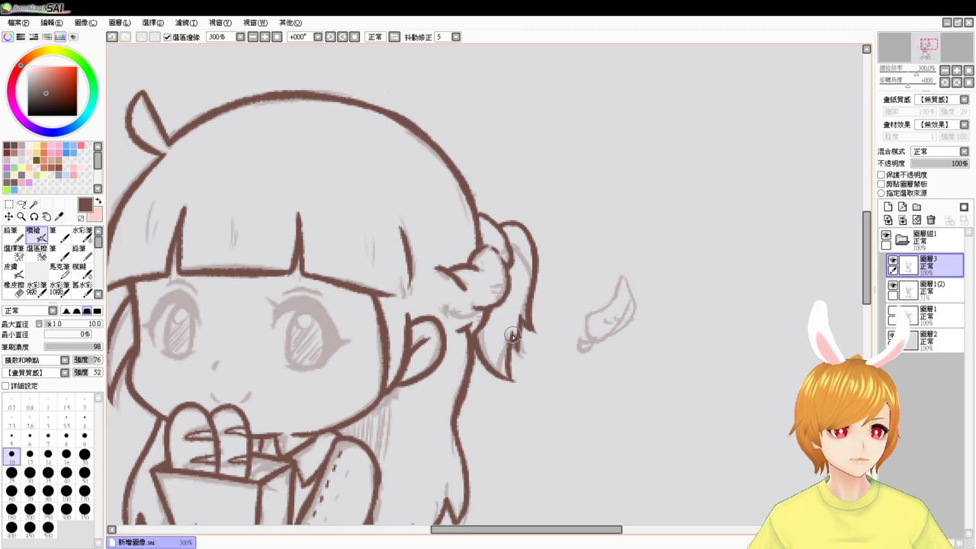
{"action": "key", "text": "ctrl+z"}
{"action": "left_click_drag", "start_coordinate": [523, 331], "coordinate": [516, 376]}
{"action": "key", "text": "ctrl+z"}
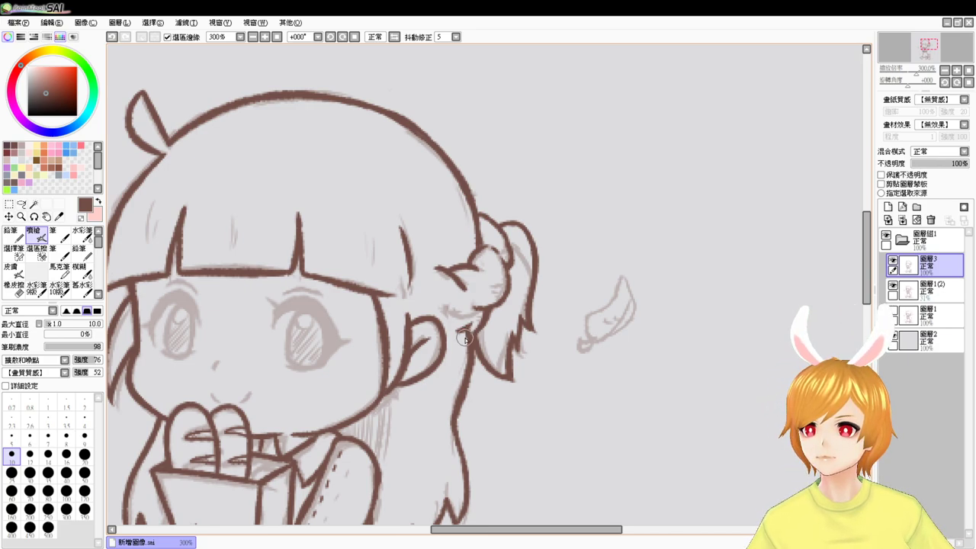
- Ink the thick arched upper lash line of the girl's eye on the side away from the hair knot
{"action": "mouse_move", "coordinate": [396, 392]}
{"action": "left_mouse_down"}
{"action": "mouse_move", "coordinate": [414, 399]}
{"action": "mouse_move", "coordinate": [482, 375]}
{"action": "left_mouse_up"}
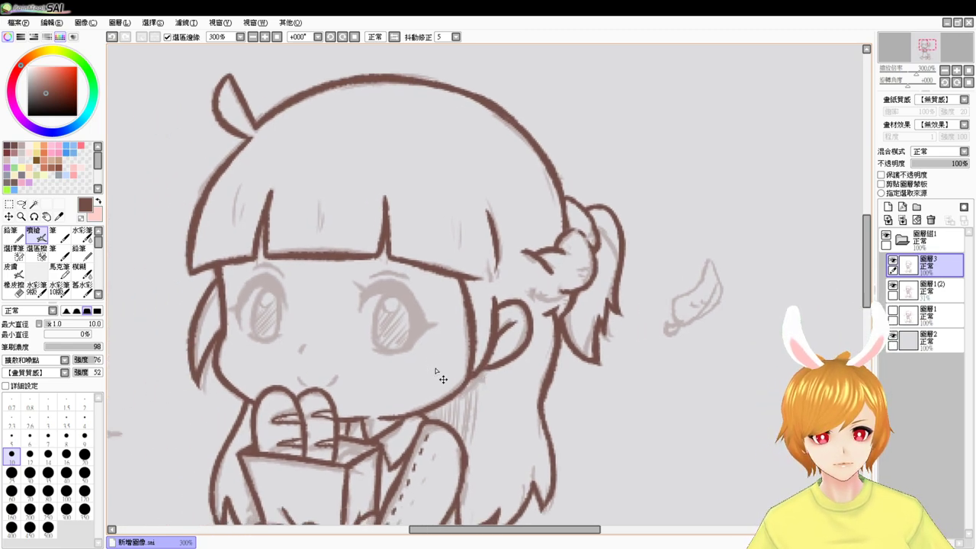
{"action": "scroll", "coordinate": [436, 371], "scroll_direction": "up", "scroll_amount": 1}
{"action": "mouse_move", "coordinate": [378, 358]}
{"action": "left_mouse_down"}
{"action": "mouse_move", "coordinate": [386, 364]}
{"action": "mouse_move", "coordinate": [494, 299]}
{"action": "left_mouse_up"}
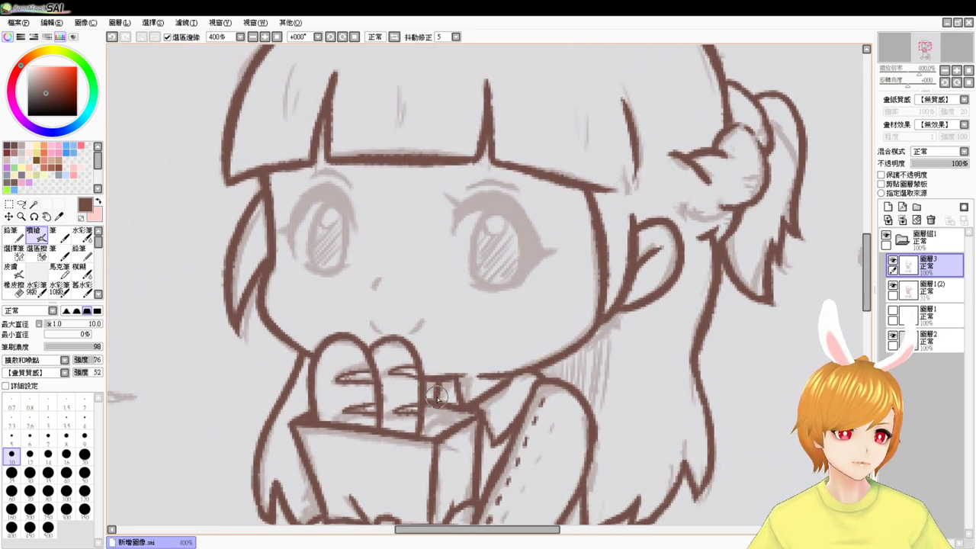
{"action": "left_click_drag", "start_coordinate": [425, 334], "coordinate": [412, 351]}
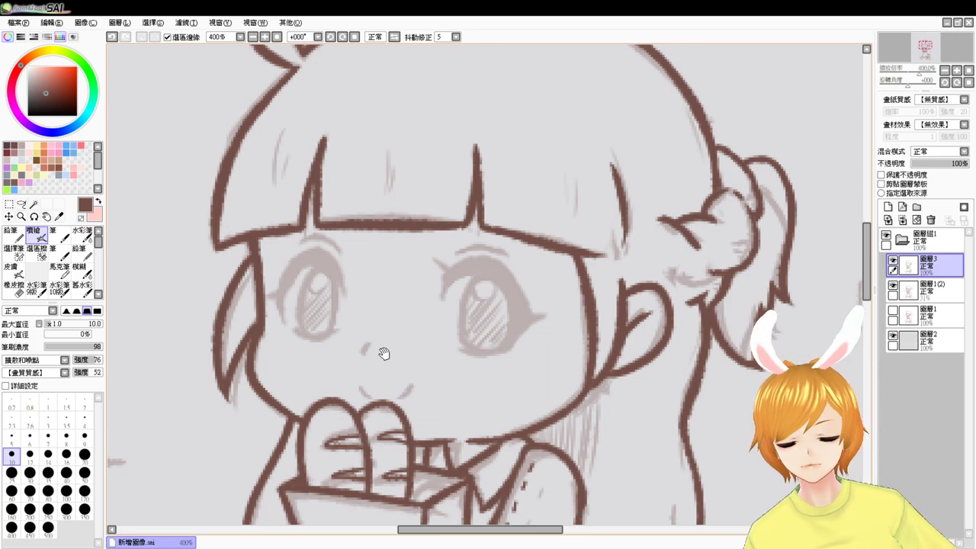
{"action": "left_click_drag", "start_coordinate": [384, 349], "coordinate": [388, 401]}
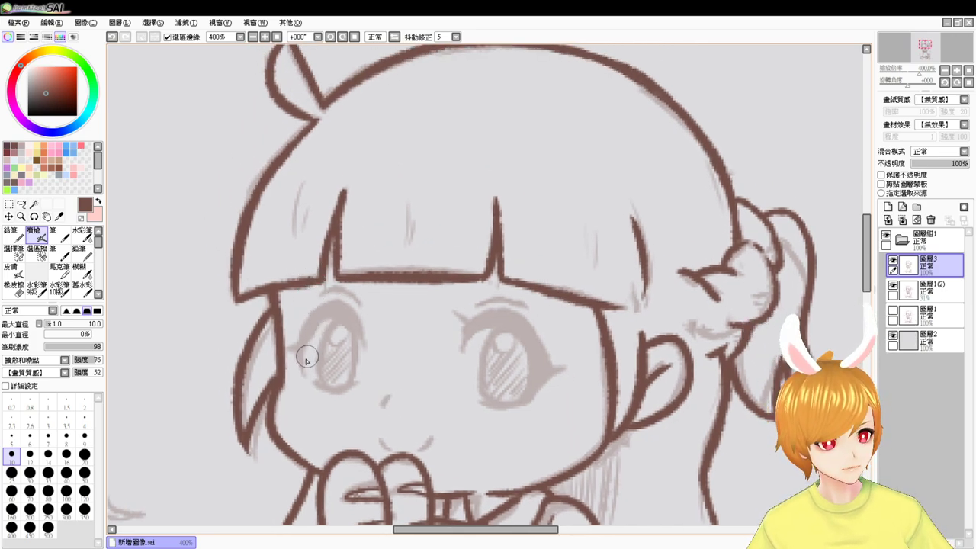
{"action": "left_click_drag", "start_coordinate": [300, 381], "coordinate": [305, 333]}
{"action": "key", "text": "ctrl+z"}
{"action": "mouse_move", "coordinate": [301, 372]}
{"action": "left_mouse_down"}
{"action": "mouse_move", "coordinate": [305, 337]}
{"action": "mouse_move", "coordinate": [330, 304]}
{"action": "left_mouse_up"}
{"action": "key", "text": "ctrl+z"}
{"action": "mouse_move", "coordinate": [304, 344]}
{"action": "left_mouse_down"}
{"action": "mouse_move", "coordinate": [325, 307]}
{"action": "mouse_move", "coordinate": [331, 321]}
{"action": "mouse_move", "coordinate": [320, 313]}
{"action": "mouse_move", "coordinate": [353, 316]}
{"action": "mouse_move", "coordinate": [346, 311]}
{"action": "mouse_move", "coordinate": [302, 360]}
{"action": "mouse_move", "coordinate": [305, 372]}
{"action": "mouse_move", "coordinate": [299, 356]}
{"action": "mouse_move", "coordinate": [303, 366]}
{"action": "mouse_move", "coordinate": [318, 326]}
{"action": "mouse_move", "coordinate": [305, 339]}
{"action": "mouse_move", "coordinate": [342, 310]}
{"action": "mouse_move", "coordinate": [321, 323]}
{"action": "mouse_move", "coordinate": [353, 322]}
{"action": "mouse_move", "coordinate": [343, 316]}
{"action": "mouse_move", "coordinate": [361, 336]}
{"action": "left_mouse_up"}
{"action": "key", "text": "ctrl+z"}
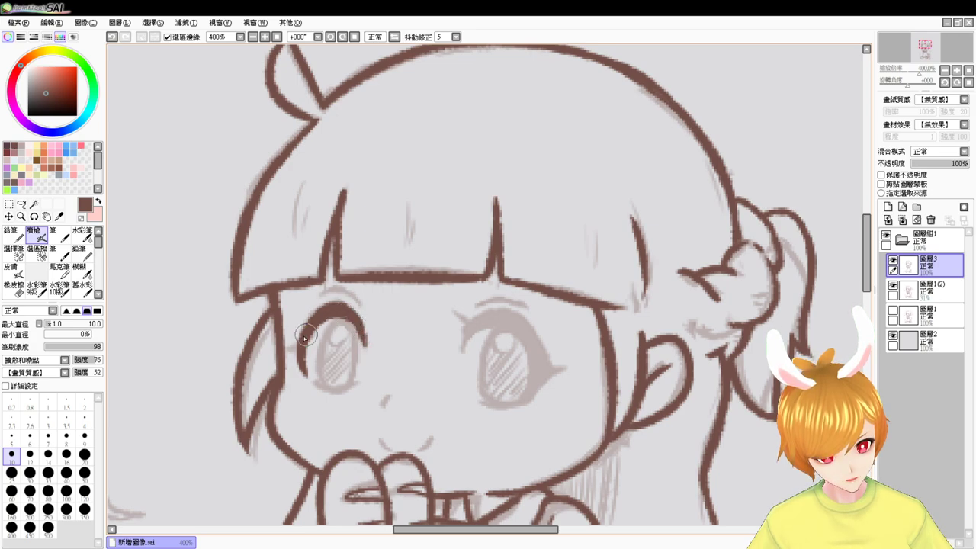
- Ink the small pointed outer lash on the eye farther from the hair knot
{"action": "key", "text": "ctrl+z"}
{"action": "mouse_move", "coordinate": [299, 347]}
{"action": "left_mouse_down"}
{"action": "mouse_move", "coordinate": [282, 328]}
{"action": "mouse_move", "coordinate": [292, 350]}
{"action": "mouse_move", "coordinate": [296, 343]}
{"action": "left_mouse_up"}
{"action": "key", "text": "ctrl+z"}
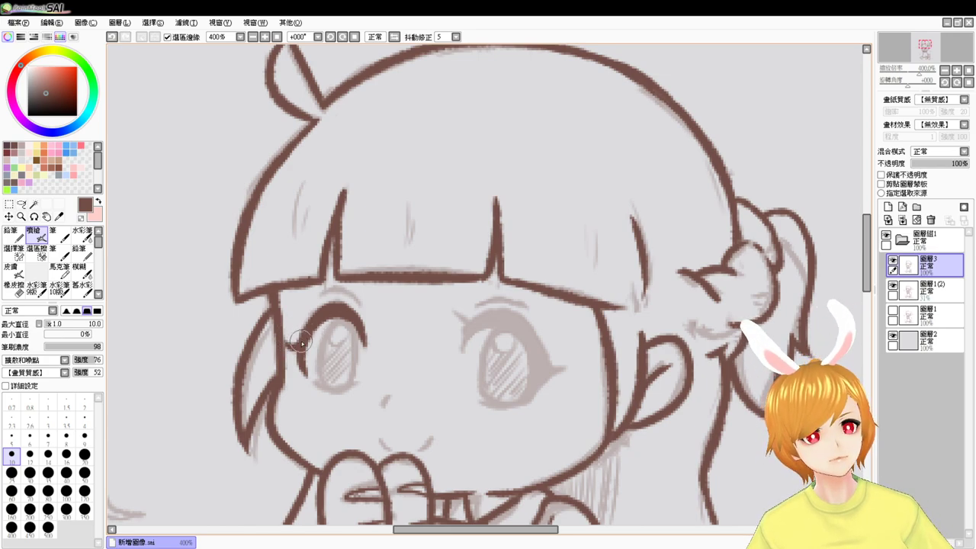
- Ink the thick upper lash line of the eye nearer the ear, ending in a pointed outer lash
{"action": "mouse_move", "coordinate": [462, 349]}
{"action": "left_mouse_down"}
{"action": "mouse_move", "coordinate": [513, 328]}
{"action": "mouse_move", "coordinate": [464, 351]}
{"action": "mouse_move", "coordinate": [467, 336]}
{"action": "mouse_move", "coordinate": [496, 323]}
{"action": "mouse_move", "coordinate": [463, 347]}
{"action": "mouse_move", "coordinate": [479, 319]}
{"action": "mouse_move", "coordinate": [472, 337]}
{"action": "mouse_move", "coordinate": [471, 328]}
{"action": "mouse_move", "coordinate": [515, 321]}
{"action": "mouse_move", "coordinate": [472, 334]}
{"action": "mouse_move", "coordinate": [502, 313]}
{"action": "mouse_move", "coordinate": [475, 325]}
{"action": "mouse_move", "coordinate": [512, 314]}
{"action": "mouse_move", "coordinate": [521, 330]}
{"action": "mouse_move", "coordinate": [499, 316]}
{"action": "mouse_move", "coordinate": [537, 349]}
{"action": "left_mouse_up"}
{"action": "key", "text": "ctrl+z"}
{"action": "mouse_move", "coordinate": [489, 324]}
{"action": "left_mouse_down"}
{"action": "mouse_move", "coordinate": [532, 343]}
{"action": "mouse_move", "coordinate": [531, 330]}
{"action": "mouse_move", "coordinate": [544, 342]}
{"action": "mouse_move", "coordinate": [517, 330]}
{"action": "mouse_move", "coordinate": [531, 352]}
{"action": "mouse_move", "coordinate": [521, 327]}
{"action": "mouse_move", "coordinate": [527, 342]}
{"action": "mouse_move", "coordinate": [530, 328]}
{"action": "mouse_move", "coordinate": [566, 370]}
{"action": "left_mouse_up"}
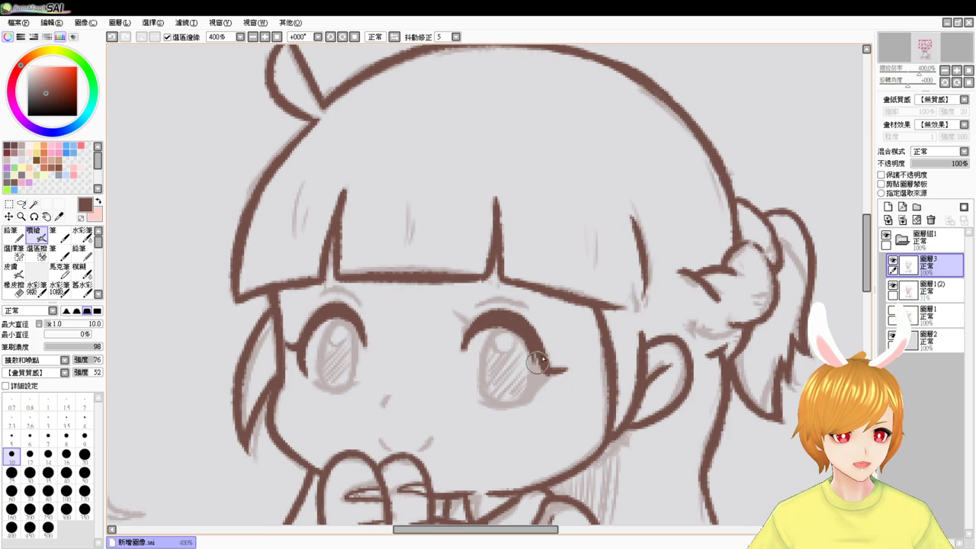
- Ink the outer lower corner and the rounded iris outline of the eye nearer the ear
{"action": "left_click_drag", "start_coordinate": [534, 350], "coordinate": [529, 395]}
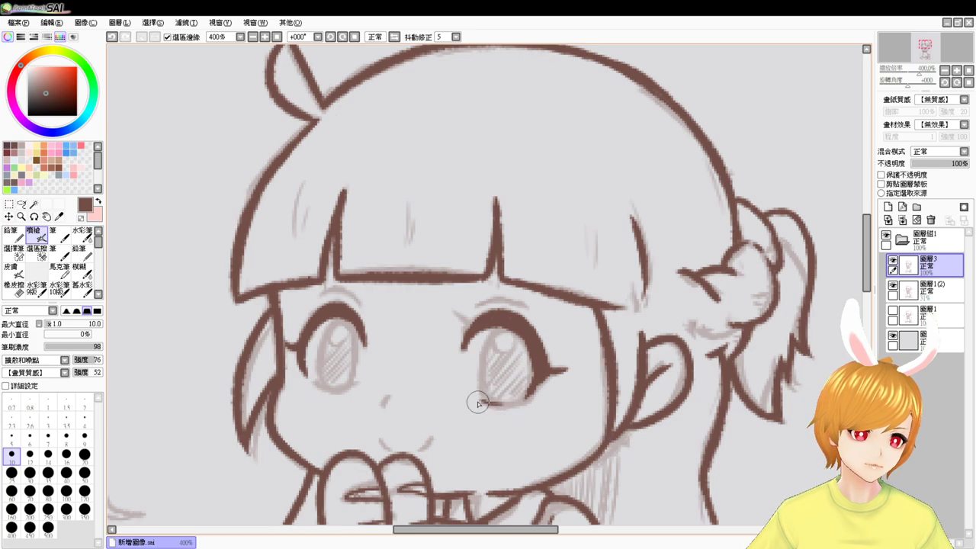
{"action": "mouse_move", "coordinate": [480, 401]}
{"action": "left_mouse_down"}
{"action": "mouse_move", "coordinate": [530, 394]}
{"action": "mouse_move", "coordinate": [521, 401]}
{"action": "left_mouse_up"}
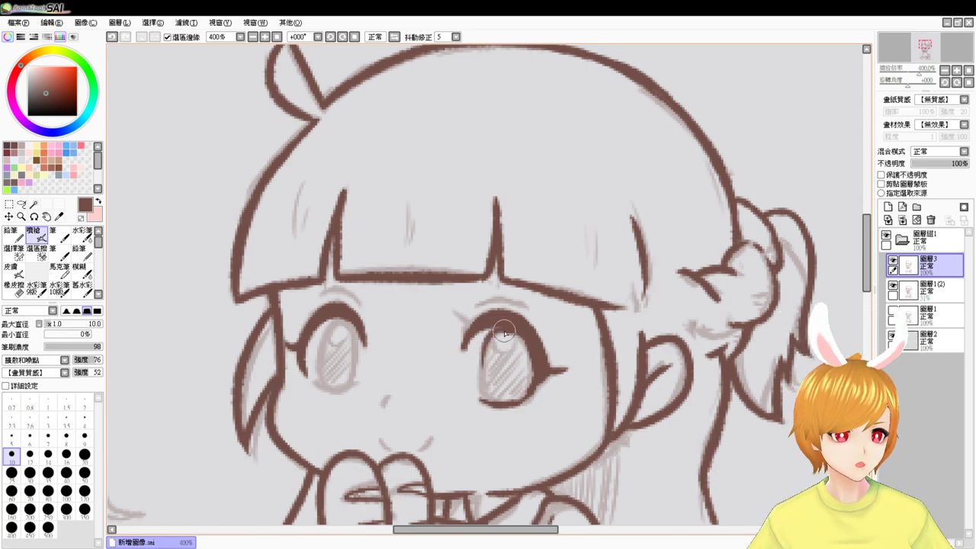
{"action": "left_click_drag", "start_coordinate": [497, 334], "coordinate": [520, 336]}
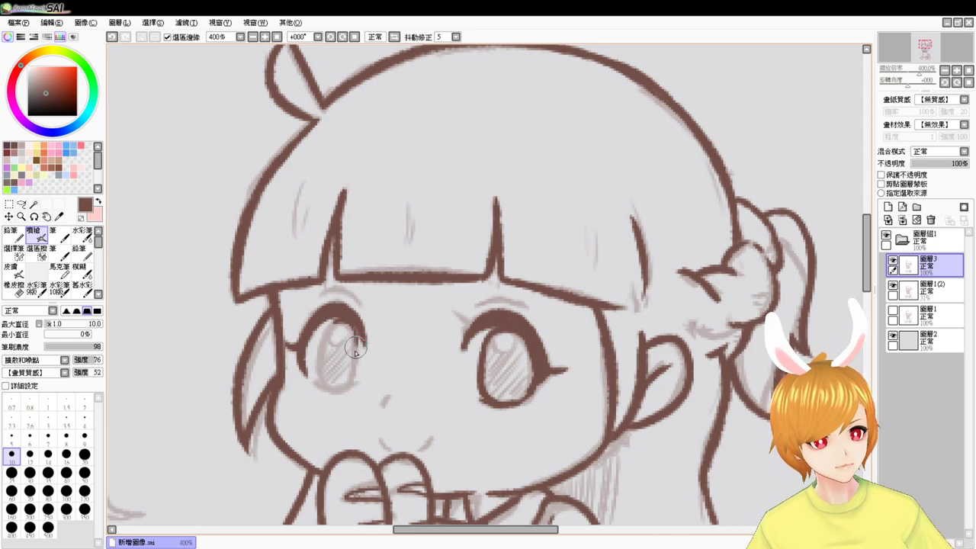
- Ink the oval iris outline of the other eye, from under the upper lash line around the lower edge
{"action": "key", "text": "ctrl+z"}
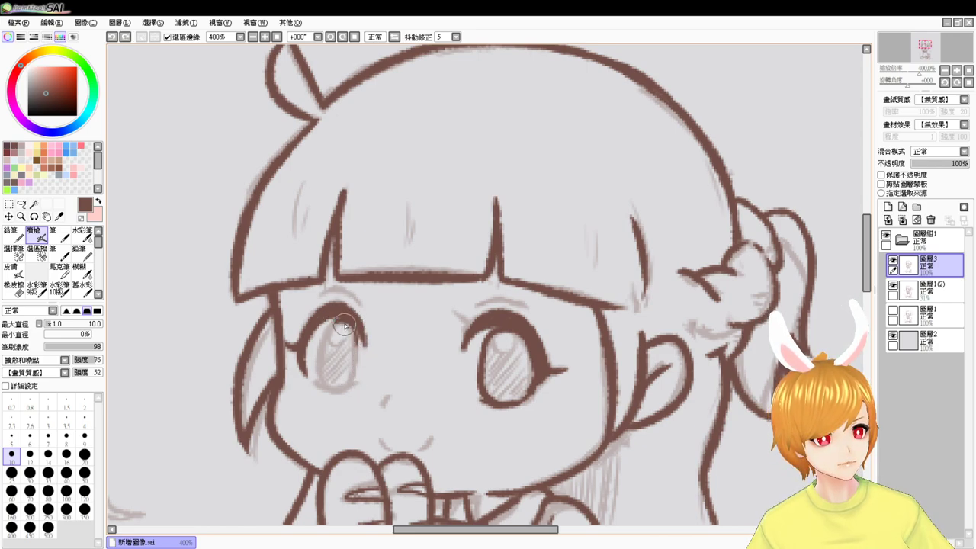
{"action": "left_click_drag", "start_coordinate": [348, 321], "coordinate": [352, 375]}
{"action": "key", "text": "ctrl+z"}
{"action": "left_click_drag", "start_coordinate": [347, 323], "coordinate": [350, 379]}
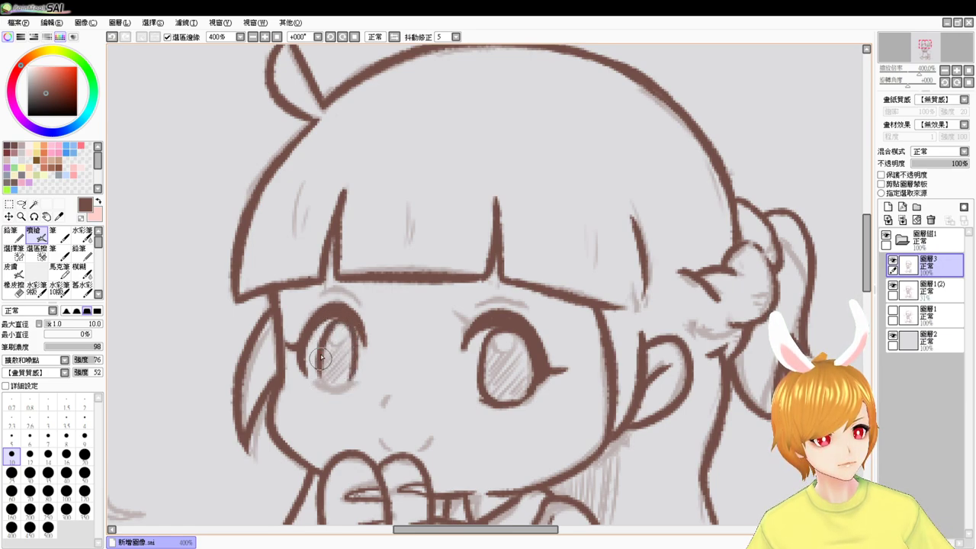
{"action": "mouse_move", "coordinate": [320, 357]}
{"action": "left_mouse_down"}
{"action": "mouse_move", "coordinate": [322, 384]}
{"action": "mouse_move", "coordinate": [314, 379]}
{"action": "mouse_move", "coordinate": [327, 387]}
{"action": "mouse_move", "coordinate": [312, 378]}
{"action": "mouse_move", "coordinate": [344, 384]}
{"action": "mouse_move", "coordinate": [322, 384]}
{"action": "mouse_move", "coordinate": [351, 377]}
{"action": "left_mouse_up"}
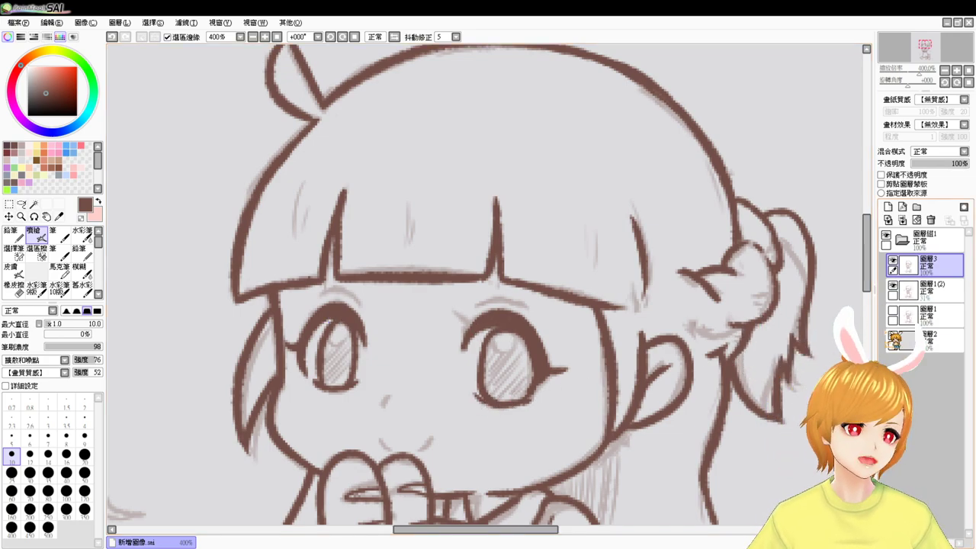
- Check the line art with the sketch layer hidden, and trim the smaller eye's lower iris outline with a size 4 eraser
{"action": "left_click", "coordinate": [895, 285]}
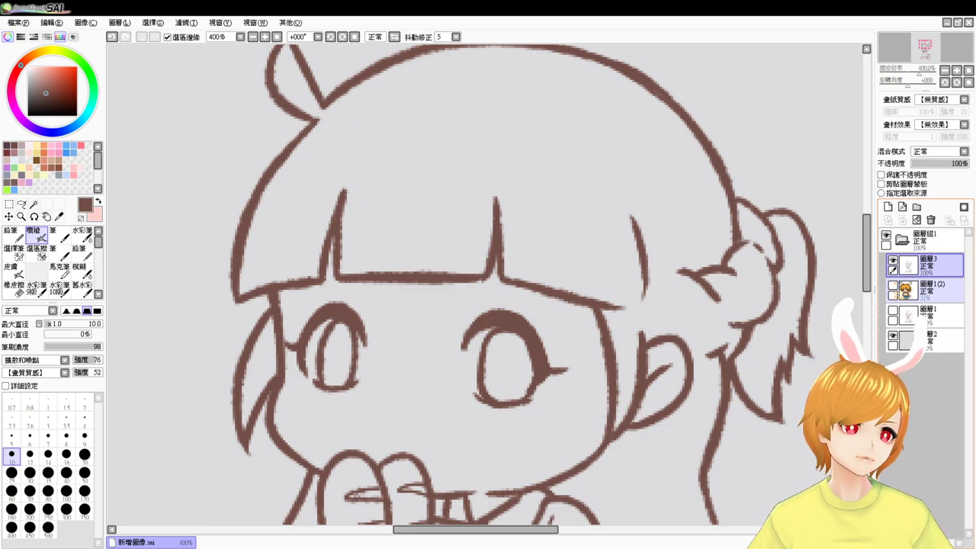
{"action": "left_click", "coordinate": [893, 285]}
{"action": "key", "text": "e"}
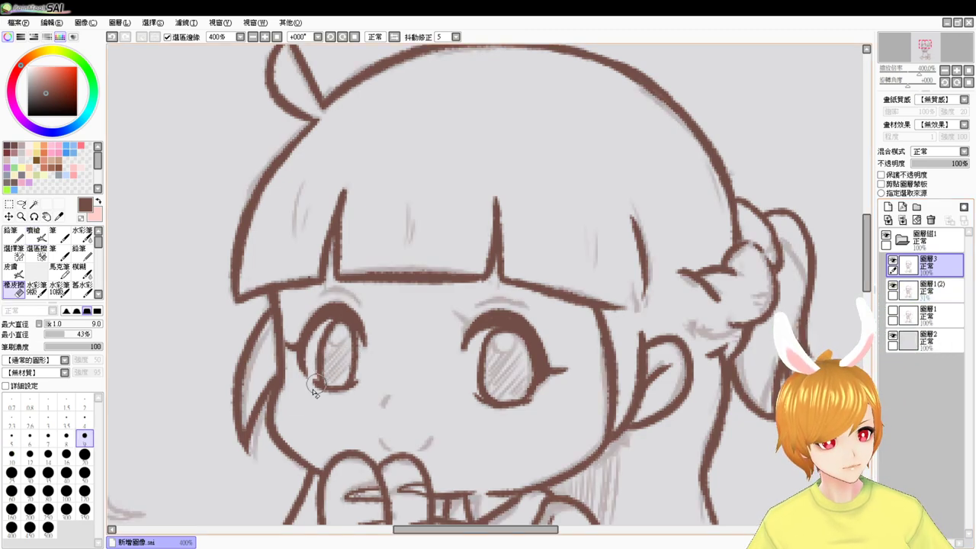
{"action": "left_click", "coordinate": [84, 419]}
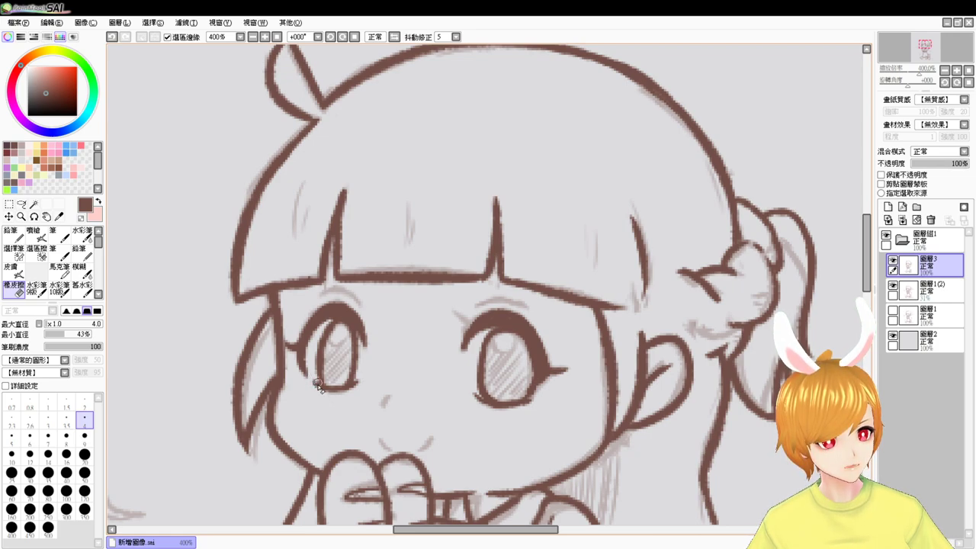
{"action": "key", "text": "v"}
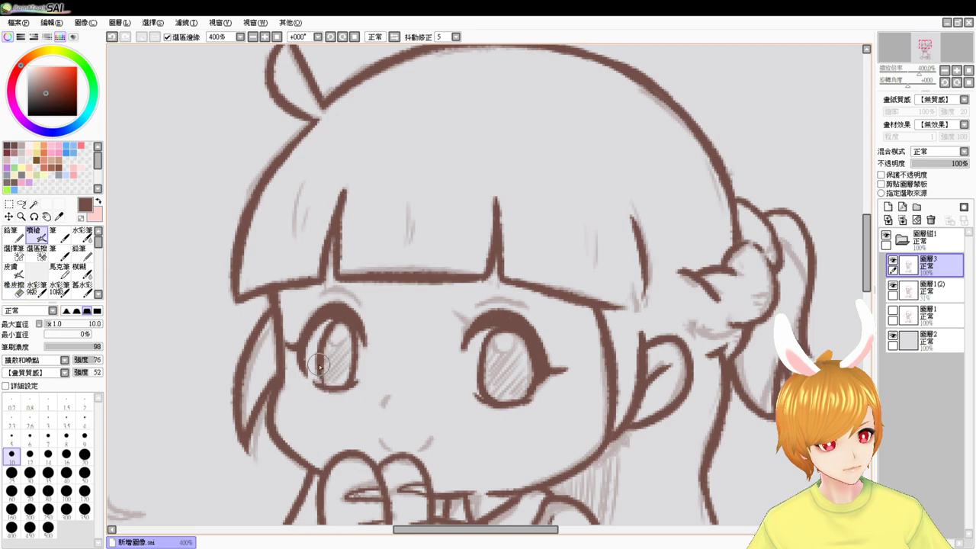
{"action": "key", "text": "e"}
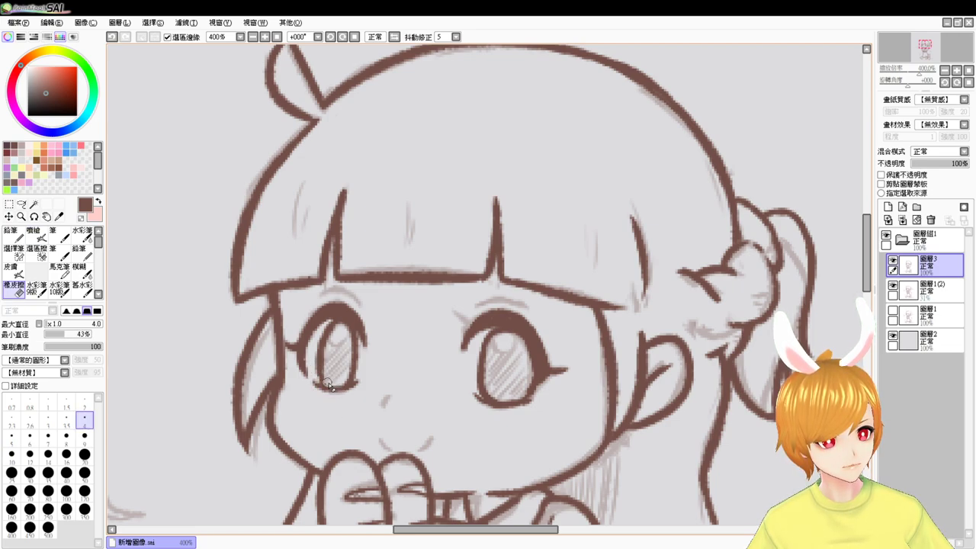
- Ink the short nose stroke and the two upturned corners of the mouth above the bread
{"action": "key", "text": "v"}
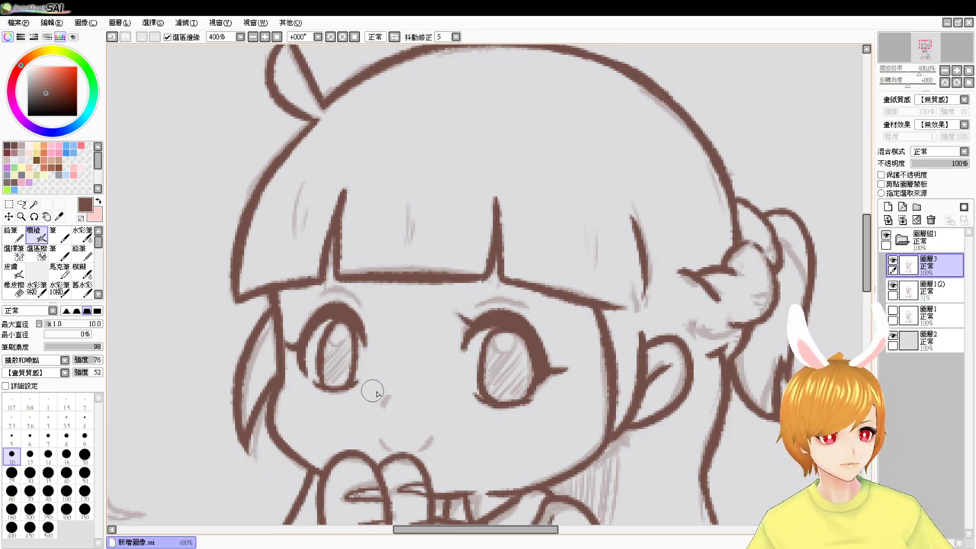
{"action": "left_click_drag", "start_coordinate": [390, 391], "coordinate": [386, 404]}
{"action": "key", "text": "ctrl+z"}
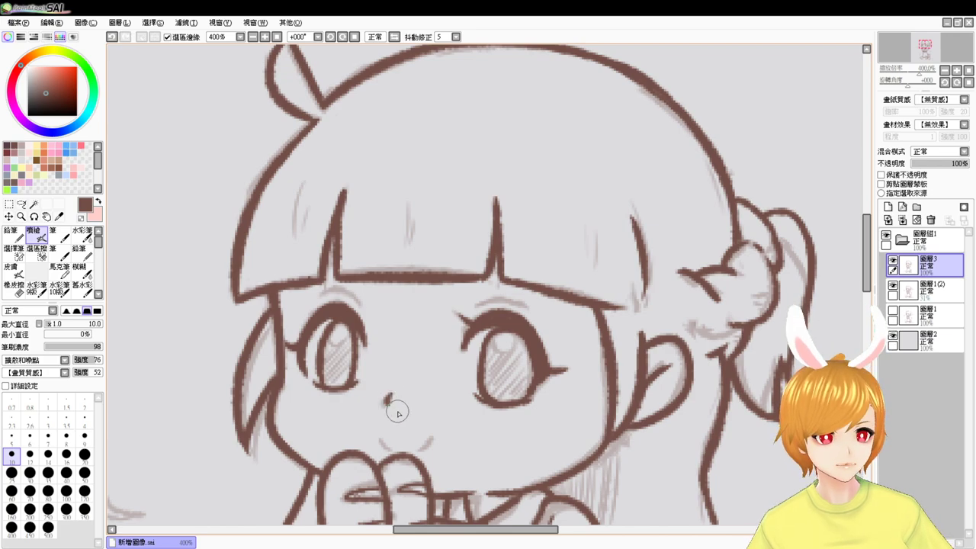
{"action": "left_click_drag", "start_coordinate": [446, 427], "coordinate": [437, 392]}
{"action": "mouse_move", "coordinate": [372, 404]}
{"action": "left_mouse_down"}
{"action": "mouse_move", "coordinate": [380, 415]}
{"action": "mouse_move", "coordinate": [420, 406]}
{"action": "mouse_move", "coordinate": [409, 418]}
{"action": "left_mouse_up"}
{"action": "key", "text": "ctrl+z"}
{"action": "key", "text": "ctrl+z"}
{"action": "key", "text": "ctrl+z"}
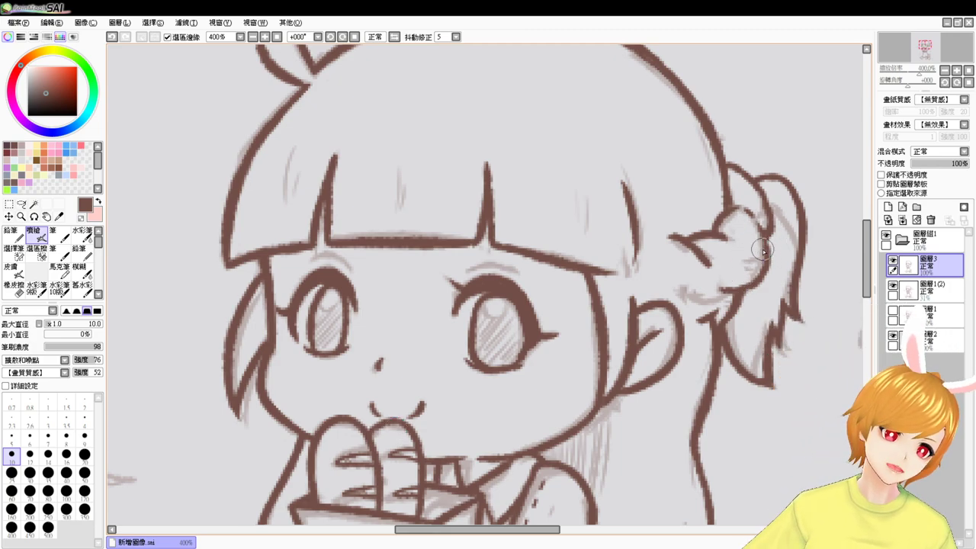
- Ink short fold lines inside the hair knot along its edges
{"action": "left_click_drag", "start_coordinate": [764, 253], "coordinate": [744, 270]}
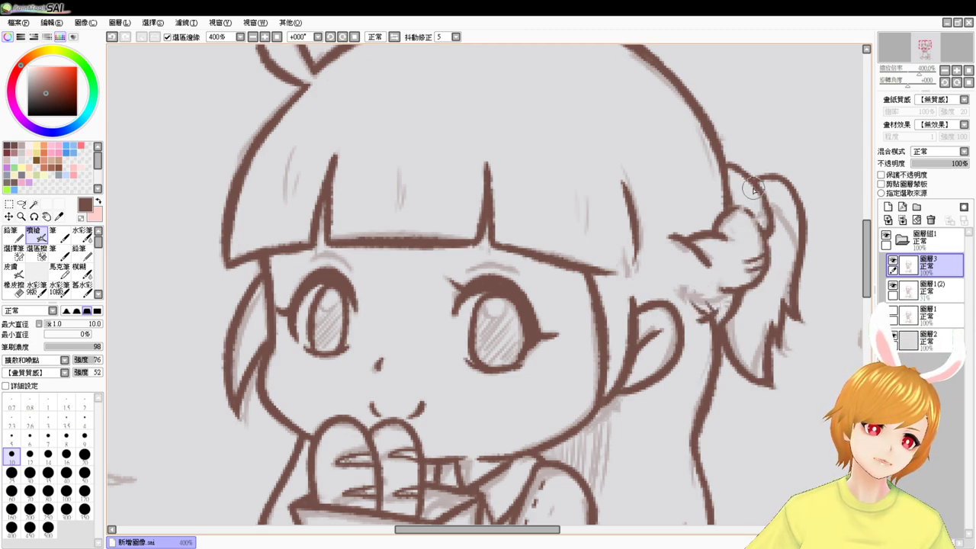
{"action": "key", "text": "ctrl+z"}
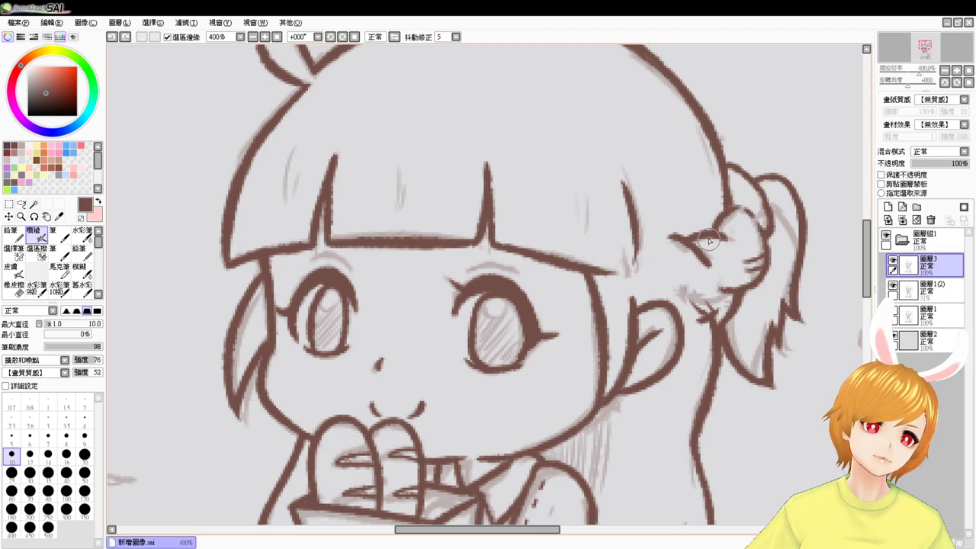
{"action": "mouse_move", "coordinate": [709, 241]}
{"action": "left_mouse_down"}
{"action": "mouse_move", "coordinate": [720, 250]}
{"action": "mouse_move", "coordinate": [738, 222]}
{"action": "left_mouse_up"}
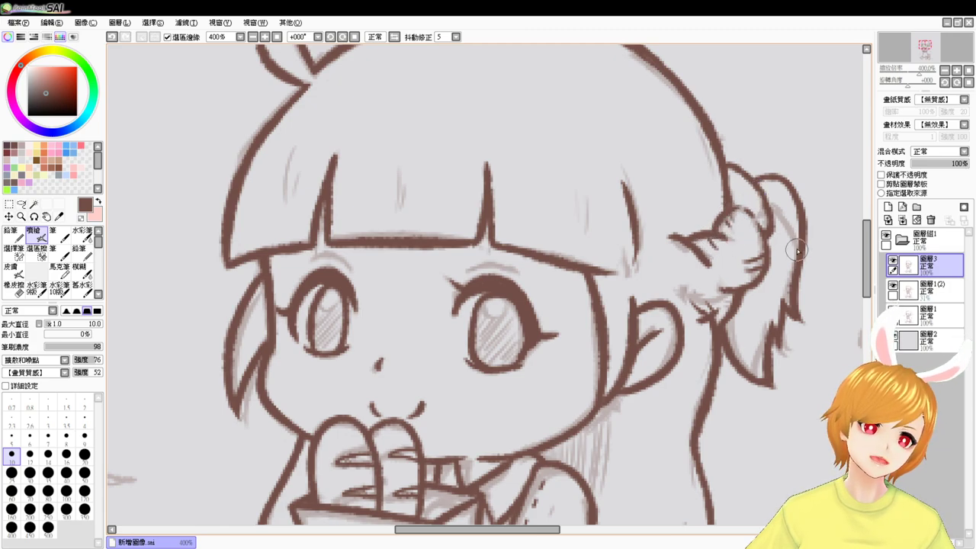
- Undo the last strokes inked around the hair knot
{"action": "key", "text": "ctrl+z"}
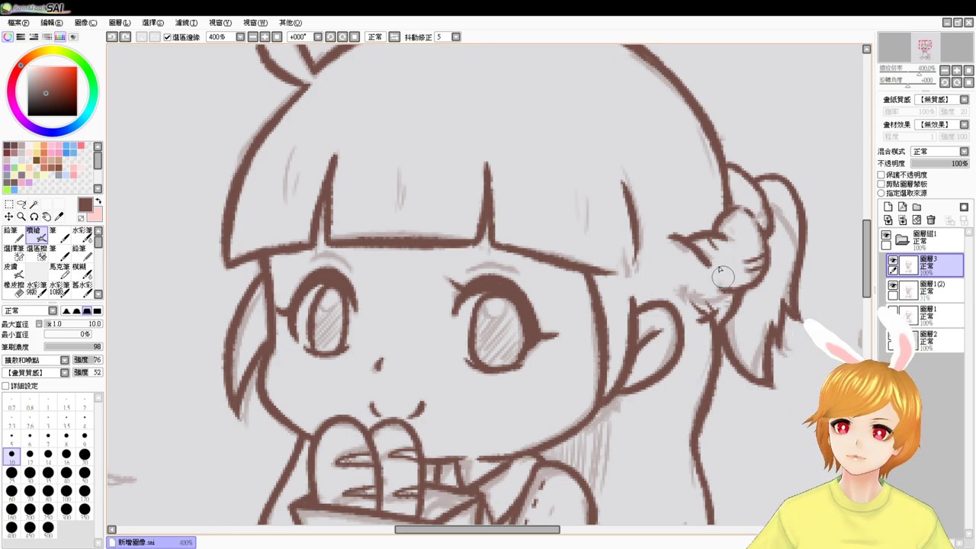
{"action": "key", "text": "ctrl+z"}
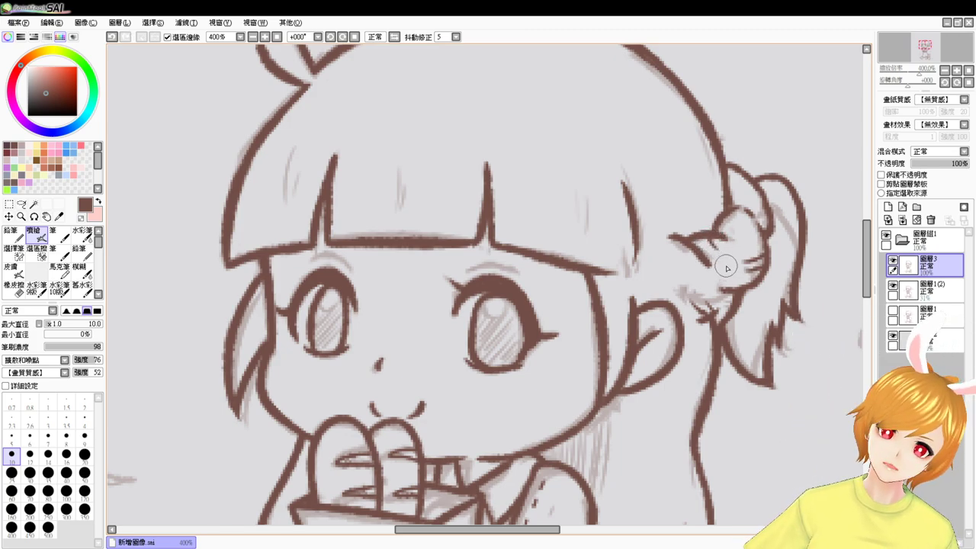
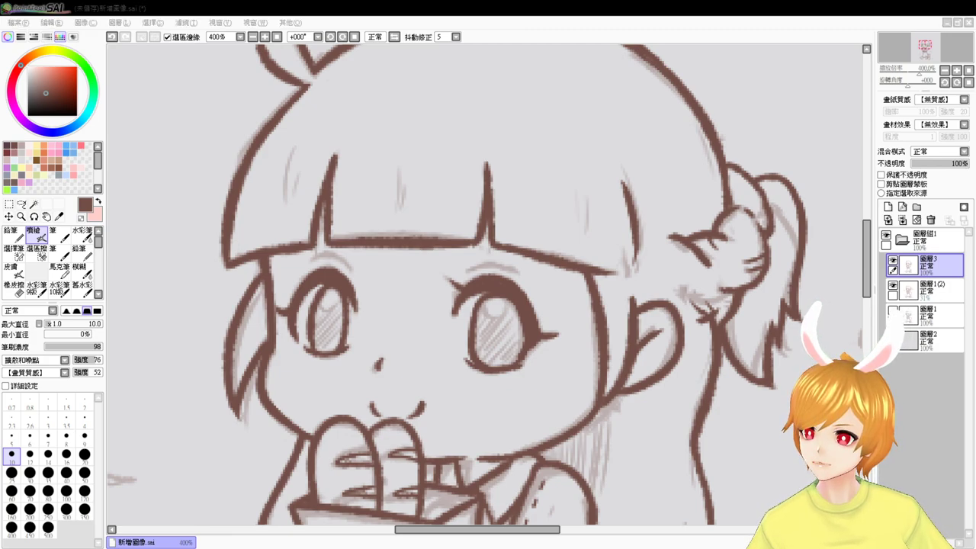
{"action": "left_click", "coordinate": [893, 335]}
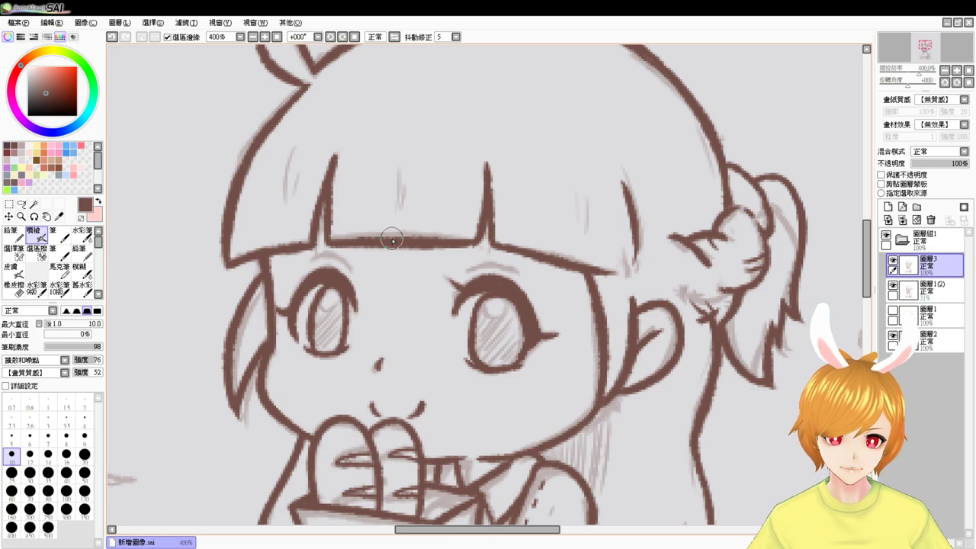
- Ink a short curved eyelid crease above the upper lashes of each eye
{"action": "mouse_move", "coordinate": [463, 272]}
{"action": "left_mouse_down"}
{"action": "mouse_move", "coordinate": [500, 266]}
{"action": "mouse_move", "coordinate": [485, 266]}
{"action": "mouse_move", "coordinate": [519, 270]}
{"action": "mouse_move", "coordinate": [472, 270]}
{"action": "mouse_move", "coordinate": [520, 275]}
{"action": "left_mouse_up"}
{"action": "key", "text": "ctrl+z"}
{"action": "key", "text": "ctrl+z"}
{"action": "key", "text": "ctrl+z"}
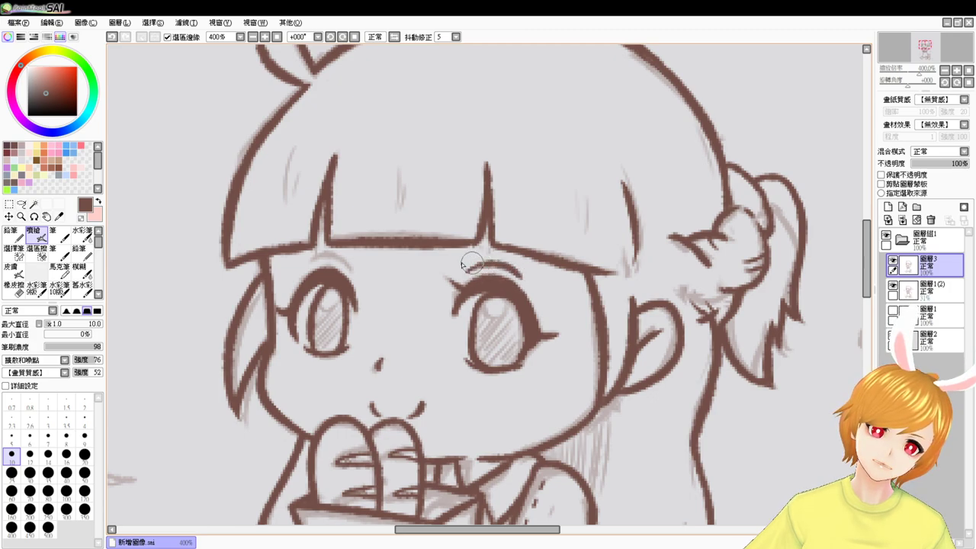
{"action": "key", "text": "ctrl+z"}
{"action": "left_click_drag", "start_coordinate": [304, 266], "coordinate": [346, 268]}
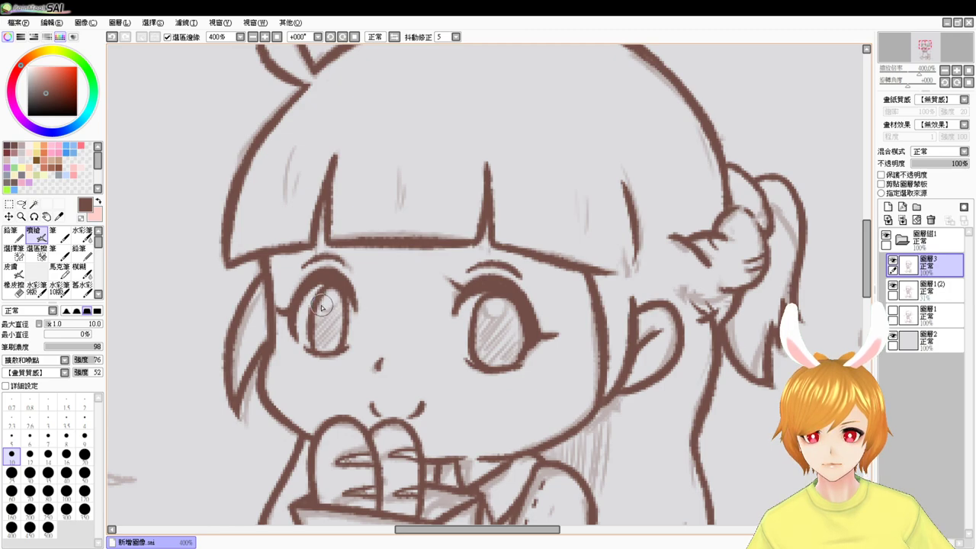
- Try to ink a curved highlight edge inside the upper iris of both eyes, comparing with and without it
{"action": "left_click_drag", "start_coordinate": [320, 304], "coordinate": [334, 310]}
{"action": "key", "text": "ctrl+z"}
{"action": "key", "text": "ctrl+z"}
{"action": "key", "text": "ctrl+z"}
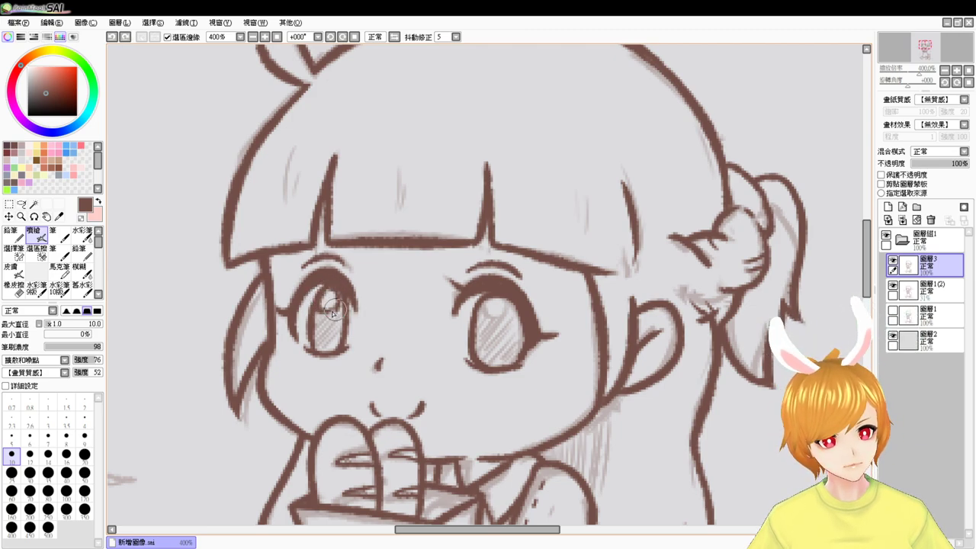
{"action": "key", "text": "ctrl+z"}
{"action": "key", "text": "ctrl+y"}
{"action": "key", "text": "ctrl+z"}
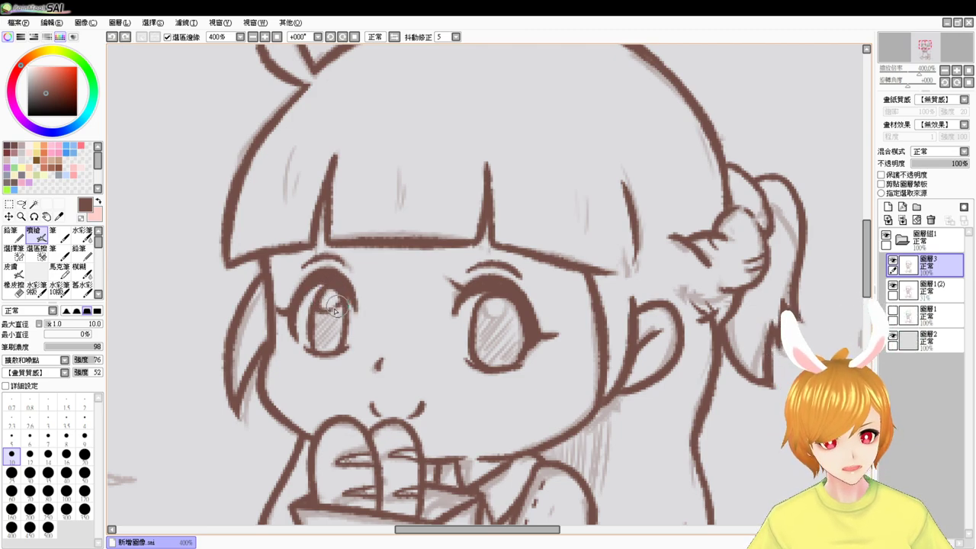
{"action": "key", "text": "ctrl+y"}
{"action": "key", "text": "ctrl+z"}
{"action": "key", "text": "ctrl+y"}
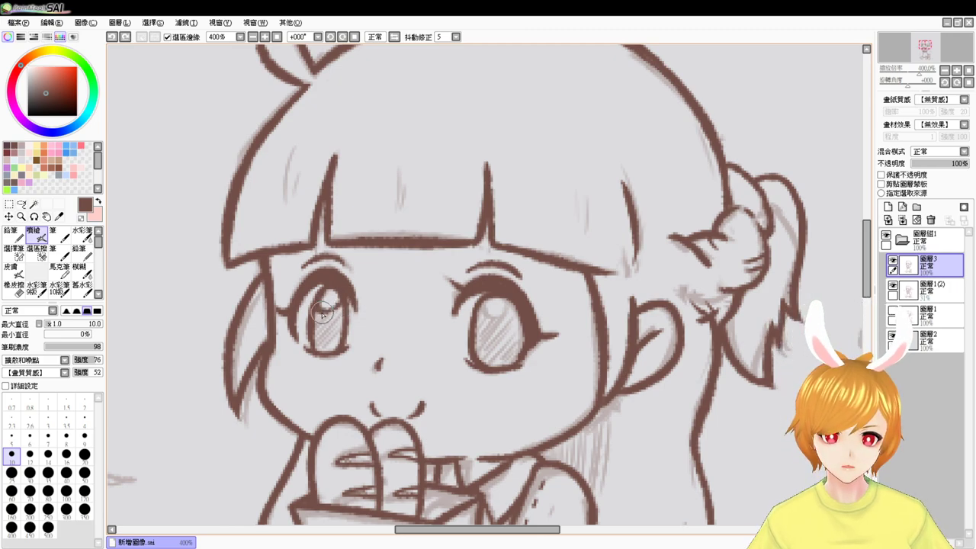
{"action": "key", "text": "ctrl+z"}
{"action": "key", "text": "ctrl+y"}
{"action": "key", "text": "ctrl+z"}
{"action": "key", "text": "ctrl+y"}
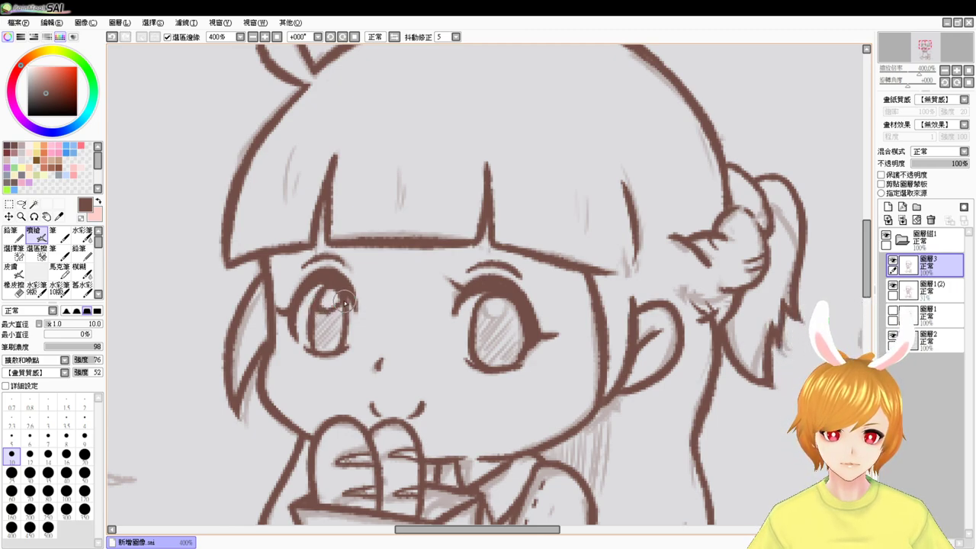
{"action": "mouse_move", "coordinate": [481, 305]}
{"action": "left_mouse_down"}
{"action": "mouse_move", "coordinate": [507, 296]}
{"action": "mouse_move", "coordinate": [495, 309]}
{"action": "mouse_move", "coordinate": [480, 301]}
{"action": "mouse_move", "coordinate": [510, 306]}
{"action": "mouse_move", "coordinate": [496, 303]}
{"action": "mouse_move", "coordinate": [503, 299]}
{"action": "mouse_move", "coordinate": [492, 311]}
{"action": "mouse_move", "coordinate": [502, 297]}
{"action": "mouse_move", "coordinate": [480, 302]}
{"action": "mouse_move", "coordinate": [484, 312]}
{"action": "mouse_move", "coordinate": [506, 303]}
{"action": "mouse_move", "coordinate": [456, 300]}
{"action": "mouse_move", "coordinate": [503, 300]}
{"action": "left_mouse_up"}
{"action": "key", "text": "ctrl+z"}
{"action": "key", "text": "ctrl+z"}
{"action": "key", "text": "ctrl+z"}
{"action": "key", "text": "ctrl+z"}
{"action": "key", "text": "ctrl+z"}
{"action": "key", "text": "ctrl+z"}
{"action": "key", "text": "ctrl+z"}
{"action": "key", "text": "ctrl+z"}
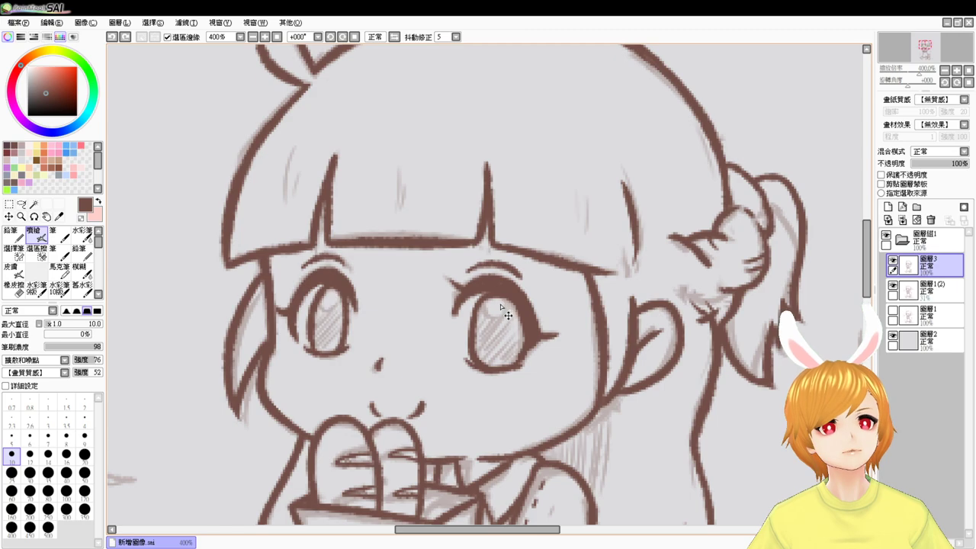
- Try to ink the outer edge of the far sleeve beside the hand holding the paper bag
{"action": "left_click", "coordinate": [277, 36]}
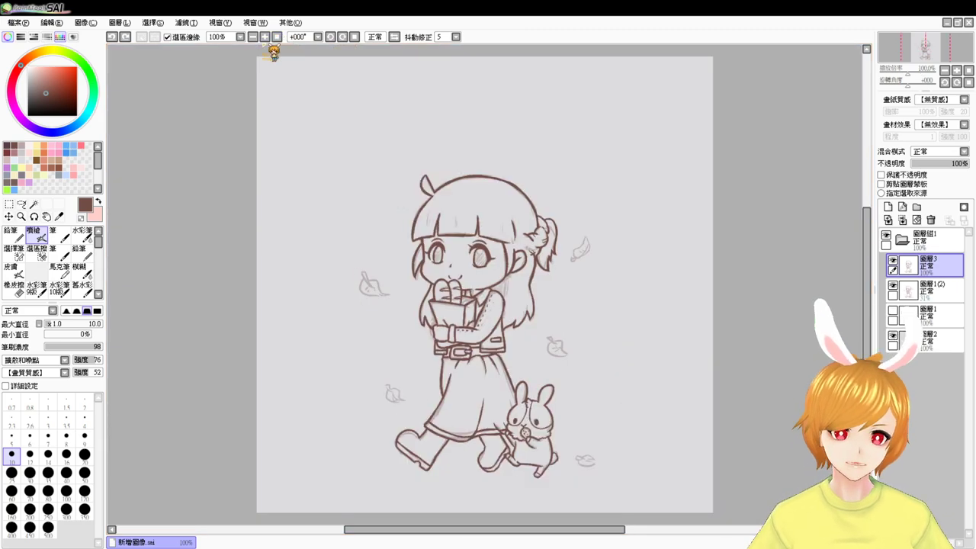
{"action": "scroll", "coordinate": [252, 77], "scroll_direction": "up", "scroll_amount": 2}
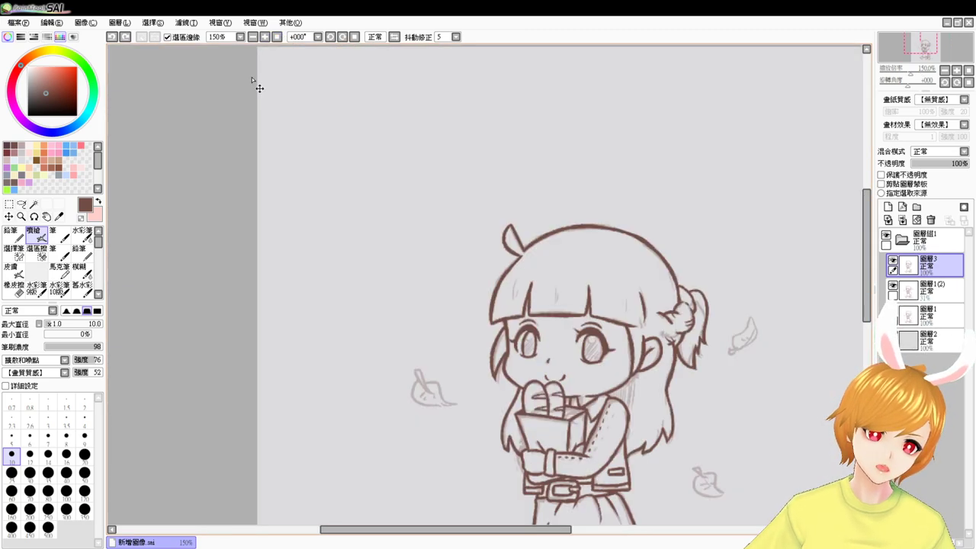
{"action": "left_click_drag", "start_coordinate": [685, 349], "coordinate": [506, 110]}
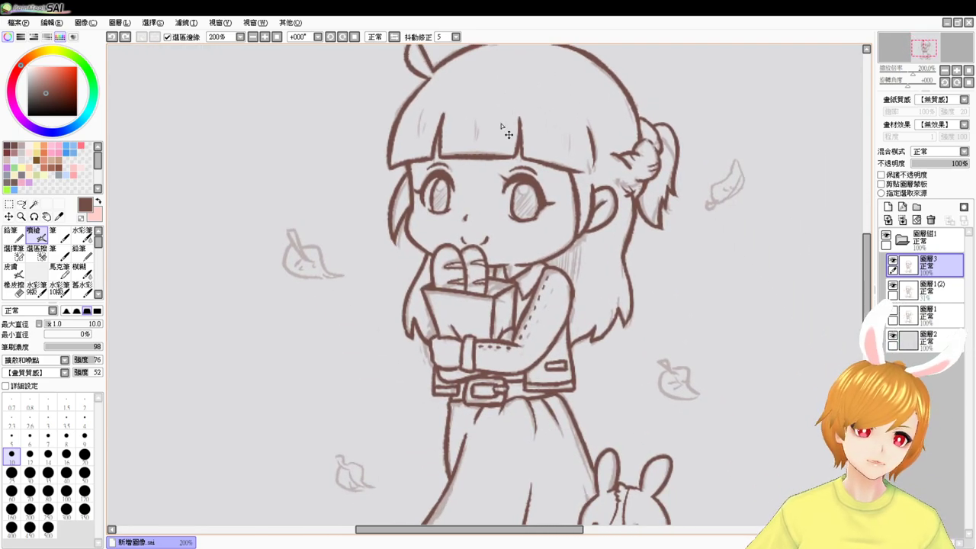
{"action": "scroll", "coordinate": [502, 126], "scroll_direction": "up", "scroll_amount": 1}
{"action": "left_click_drag", "start_coordinate": [634, 352], "coordinate": [610, 283]}
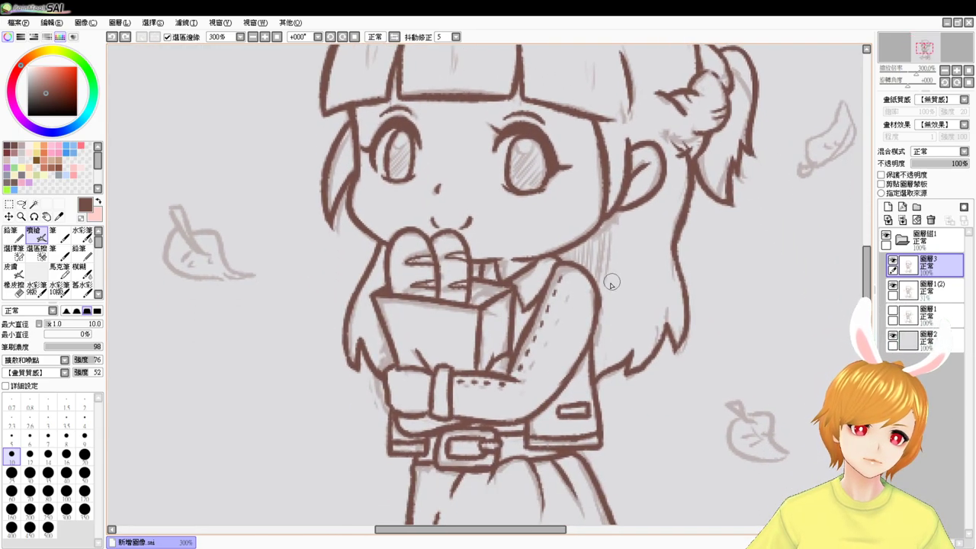
{"action": "mouse_move", "coordinate": [389, 347]}
{"action": "left_mouse_down"}
{"action": "mouse_move", "coordinate": [378, 373]}
{"action": "mouse_move", "coordinate": [383, 405]}
{"action": "left_mouse_up"}
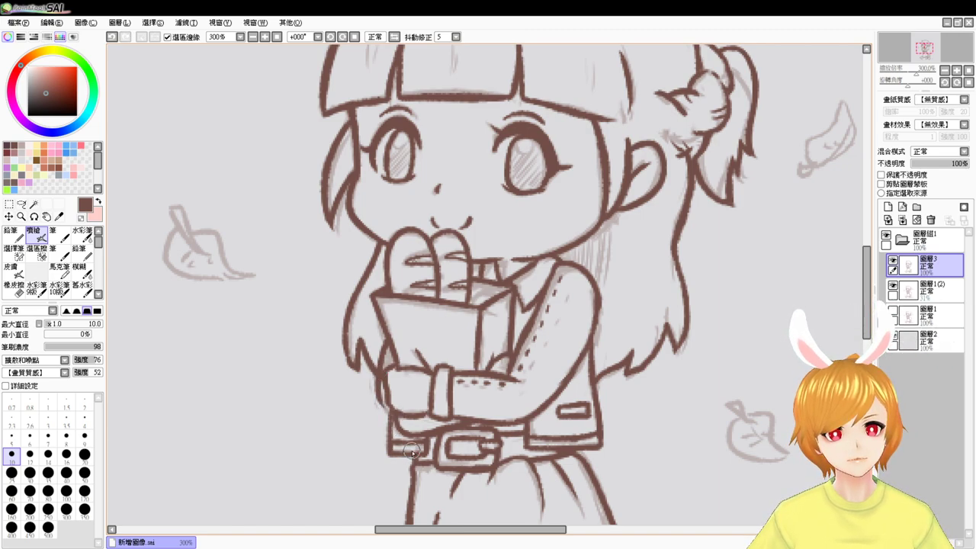
{"action": "key", "text": "ctrl+z"}
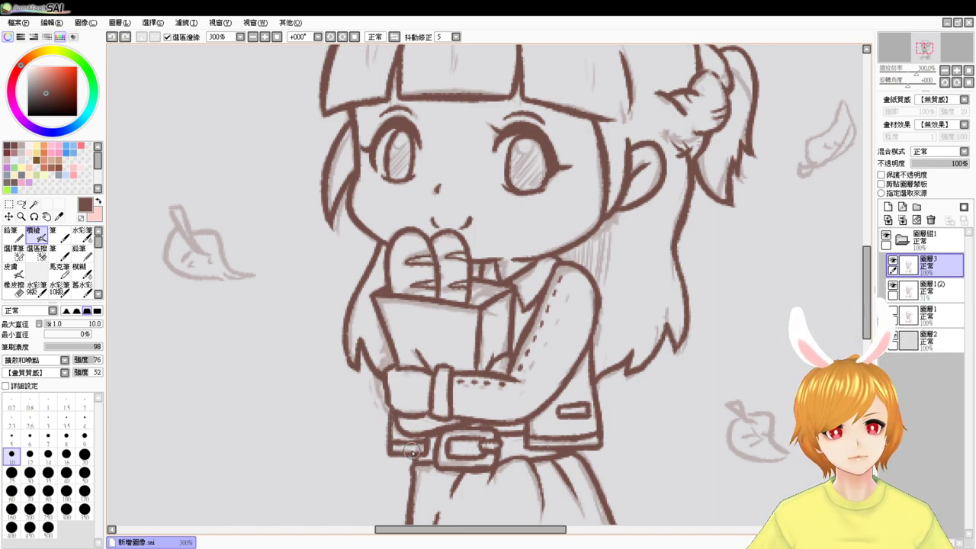
- Erase the stray curve under the hand with a size 4 eraser and tidy the lines between forearm and belt
{"action": "left_click_drag", "start_coordinate": [412, 450], "coordinate": [396, 358]}
{"action": "key", "text": "e"}
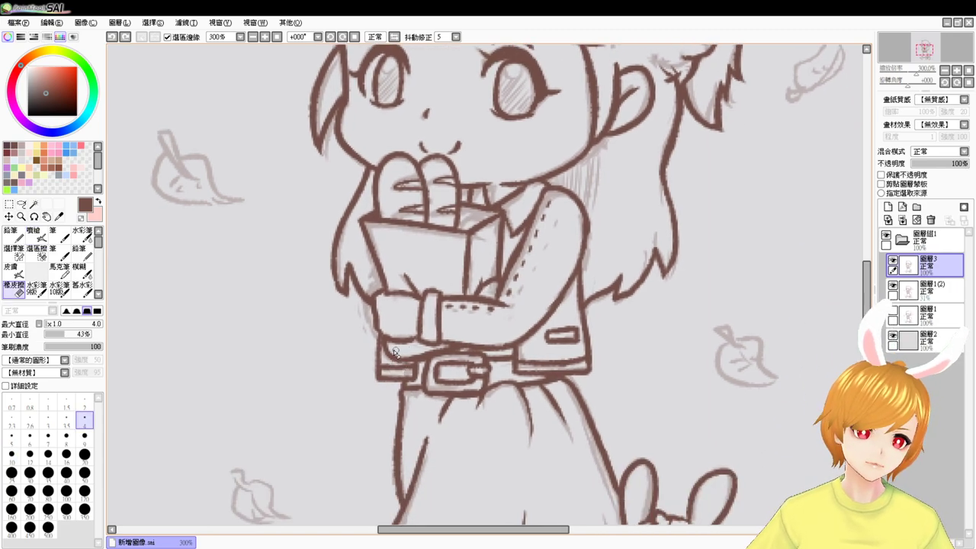
{"action": "key", "text": "b"}
{"action": "scroll", "coordinate": [385, 347], "scroll_direction": "up", "scroll_amount": 1}
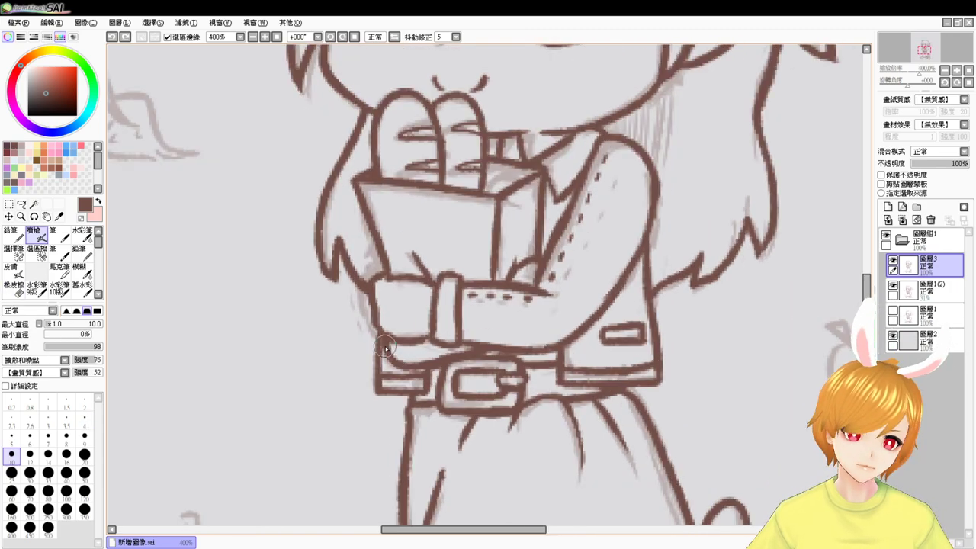
{"action": "key", "text": "e"}
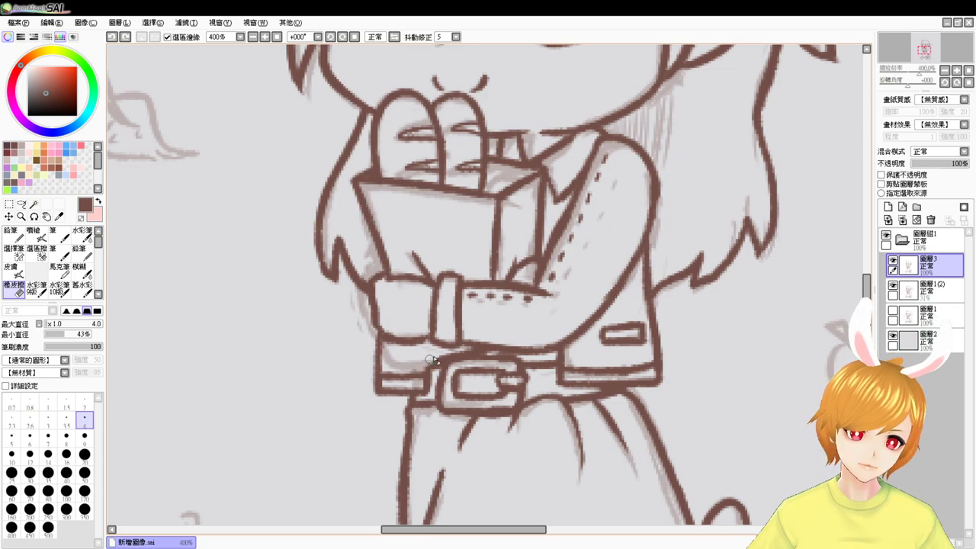
{"action": "key", "text": "e"}
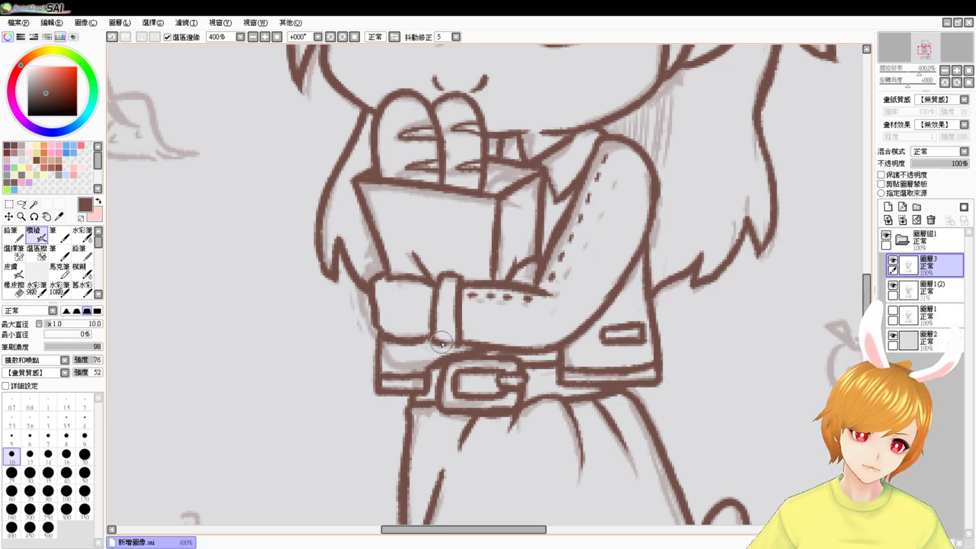
{"action": "key", "text": "e"}
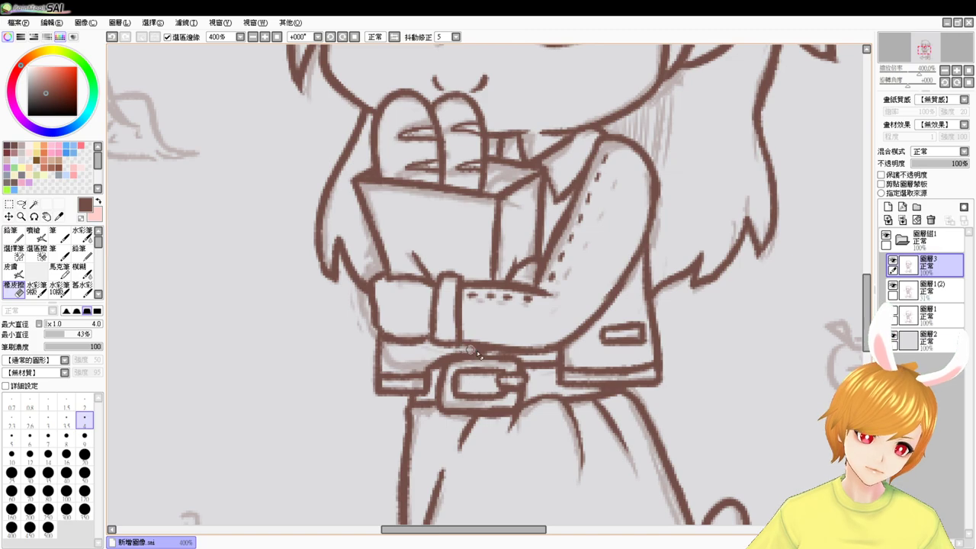
{"action": "key", "text": "e"}
{"action": "key", "text": "e"}
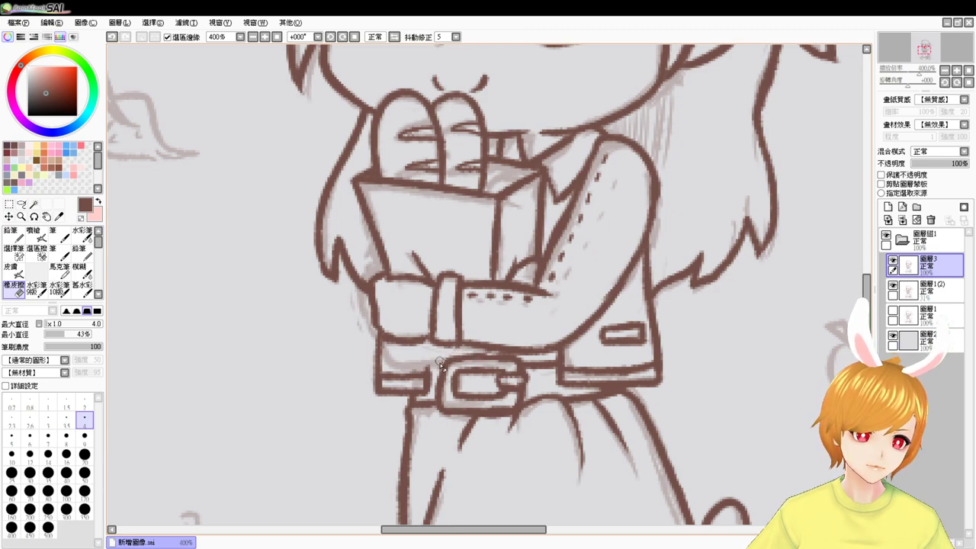
{"action": "key", "text": "e"}
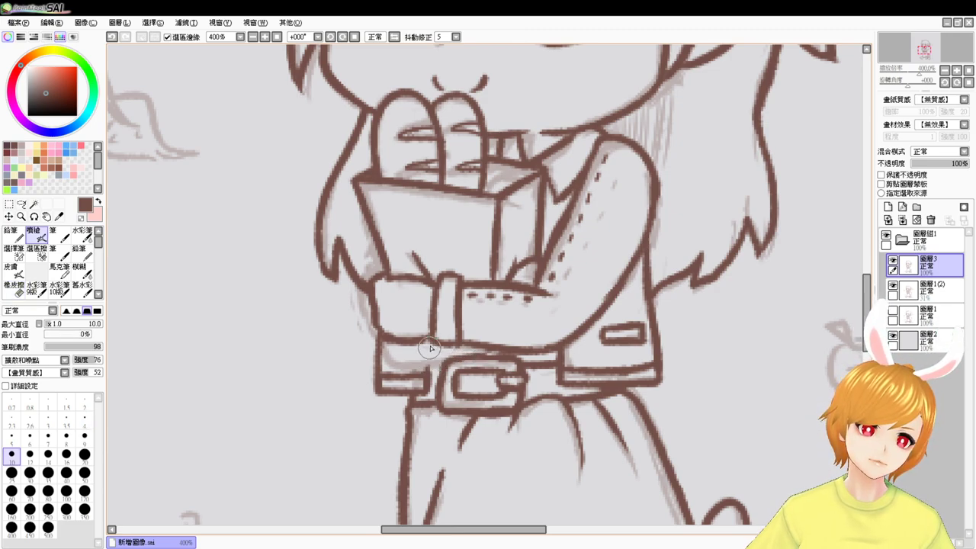
{"action": "key", "text": "e"}
{"action": "key", "text": "e"}
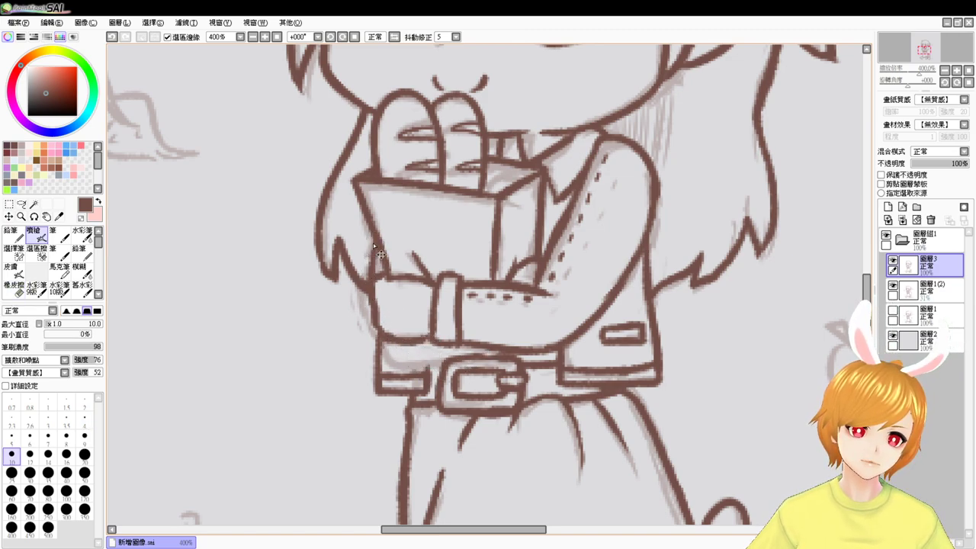
- Ink the far sleeve's outline from the bag's side down around the hand, plus the jacket's short front edge below the cuff
{"action": "key", "text": "ctrl+z"}
{"action": "left_click_drag", "start_coordinate": [372, 237], "coordinate": [371, 307]}
{"action": "key", "text": "ctrl+z"}
{"action": "left_click_drag", "start_coordinate": [374, 235], "coordinate": [368, 321]}
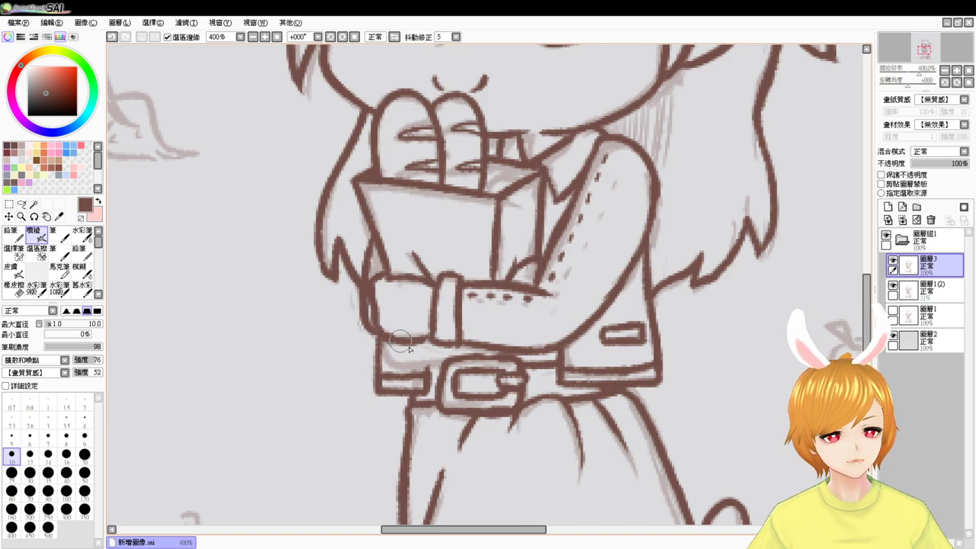
{"action": "left_click_drag", "start_coordinate": [429, 341], "coordinate": [427, 366]}
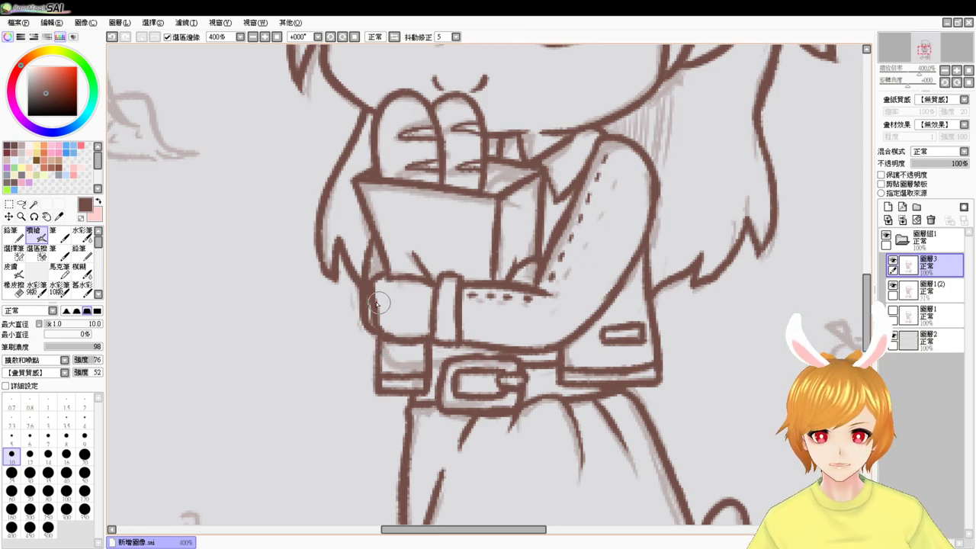
- Erase the overlap between the far sleeve and the hand with a size 4 eraser, and re-ink the hand's edge
{"action": "key", "text": "e"}
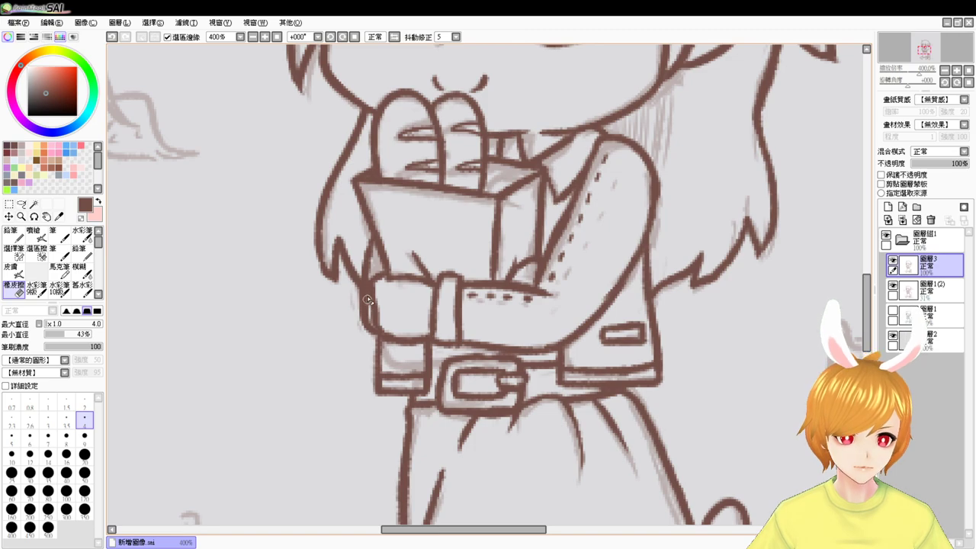
{"action": "key", "text": "v"}
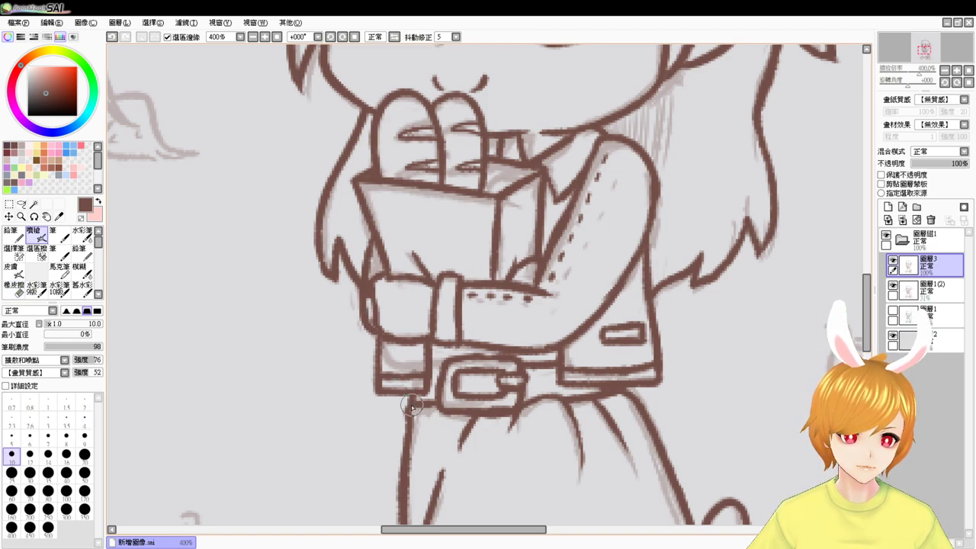
{"action": "key", "text": "e"}
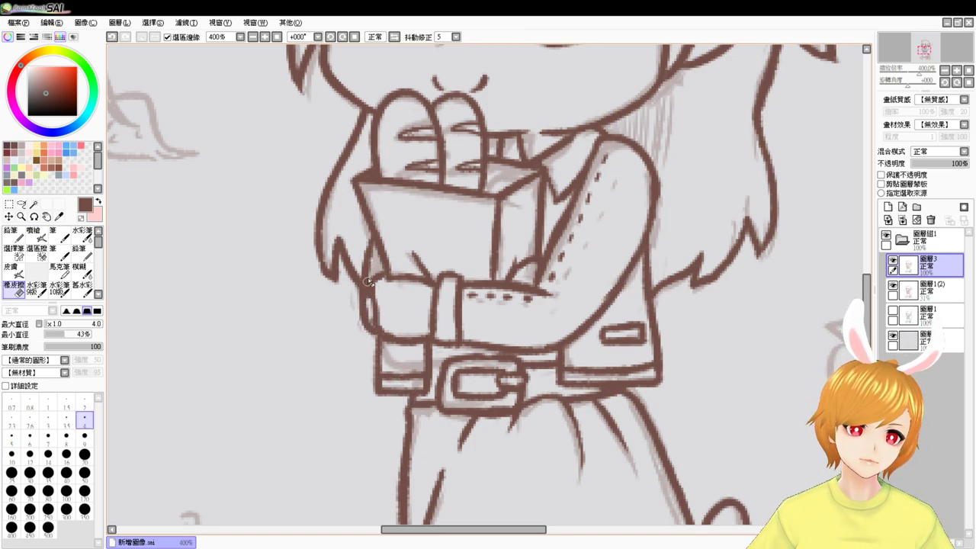
{"action": "left_click_drag", "start_coordinate": [370, 272], "coordinate": [370, 300]}
{"action": "key", "text": "v"}
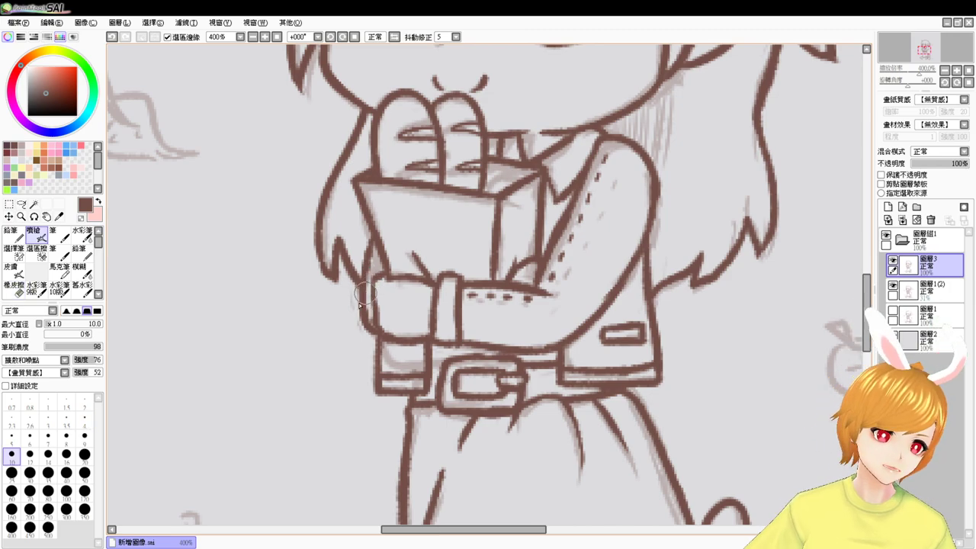
{"action": "left_click_drag", "start_coordinate": [377, 279], "coordinate": [374, 302]}
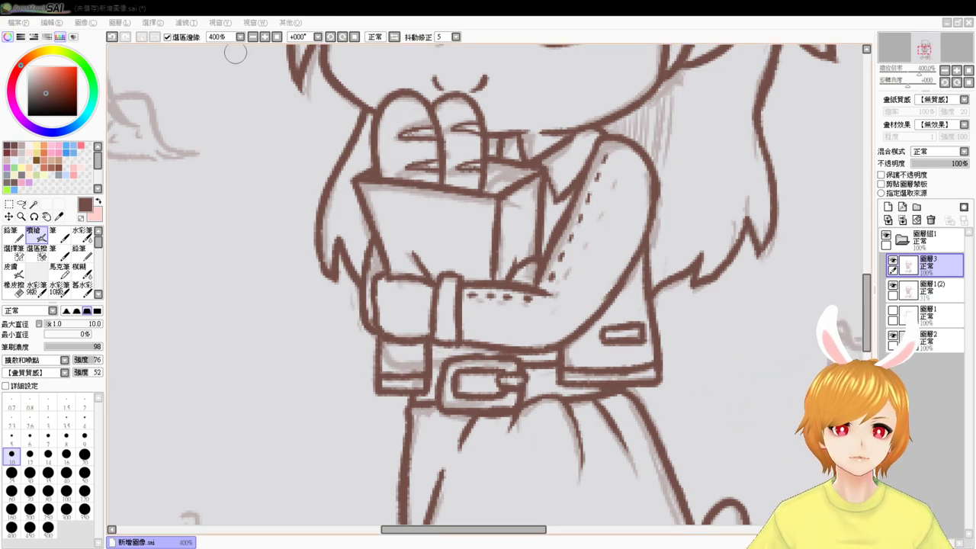
{"action": "left_click", "coordinate": [252, 37]}
{"action": "left_click", "coordinate": [252, 37]}
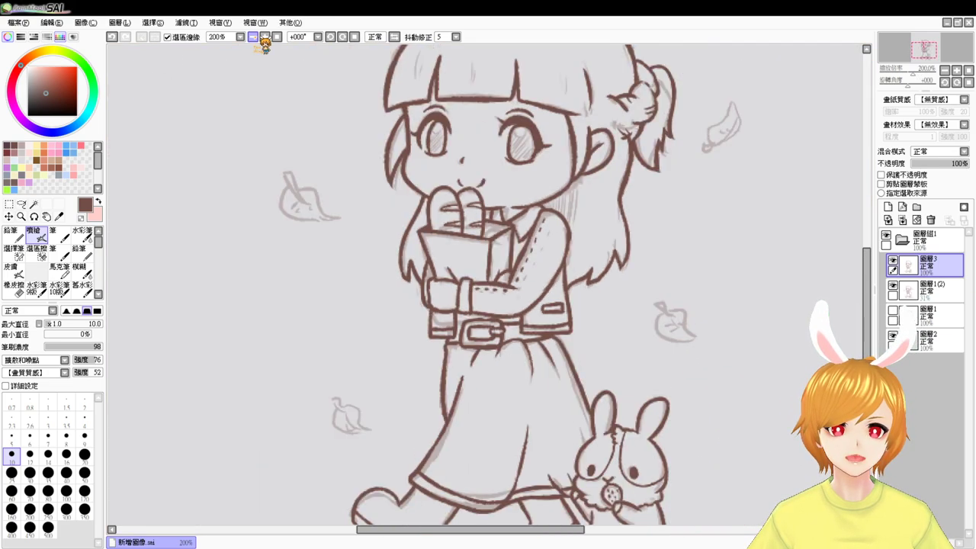
{"action": "left_click", "coordinate": [253, 37]}
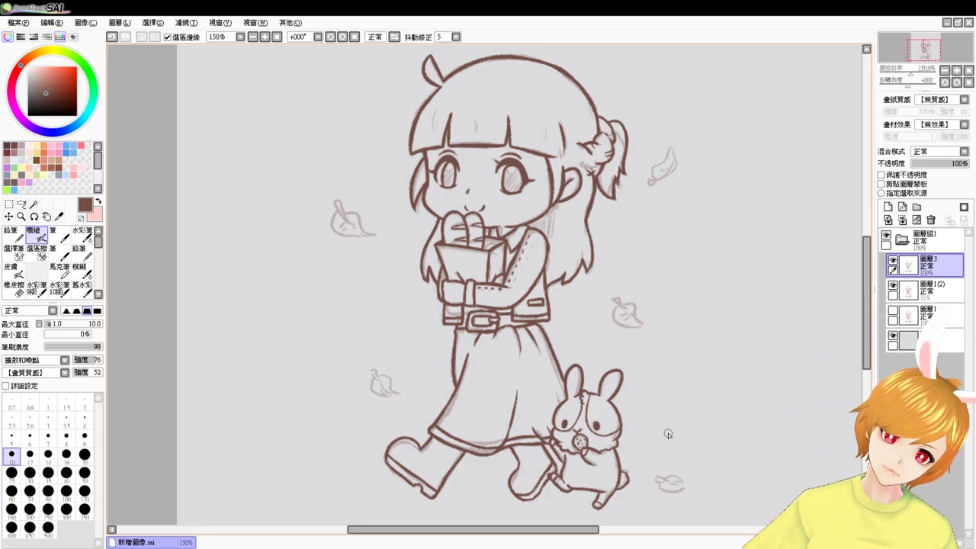
{"action": "scroll", "coordinate": [668, 433], "scroll_direction": "up", "scroll_amount": 1}
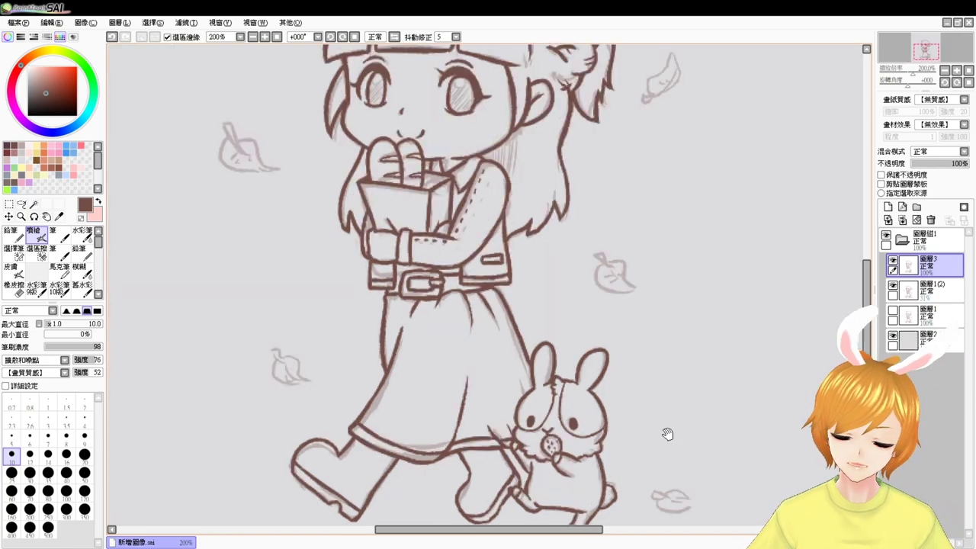
- Review the inked girl and rabbit as a whole and close up for remaining unfinished parts
{"action": "left_click_drag", "start_coordinate": [532, 316], "coordinate": [600, 209]}
{"action": "key", "text": "e"}
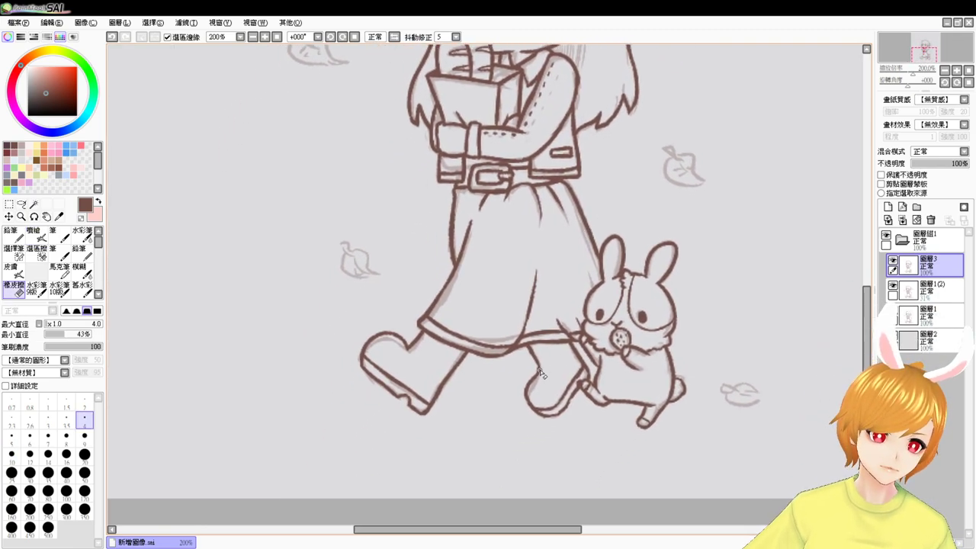
{"action": "key", "text": "v"}
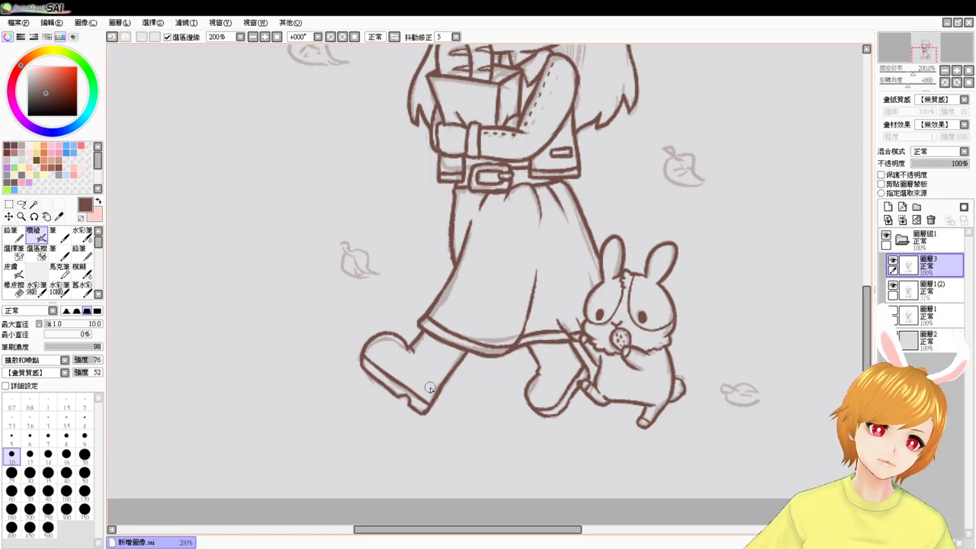
{"action": "left_click", "coordinate": [276, 36]}
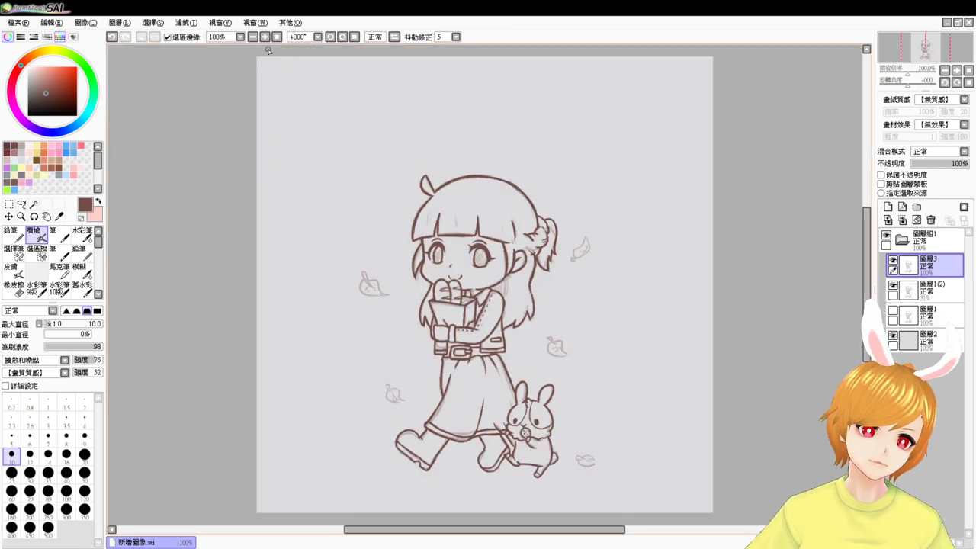
{"action": "scroll", "coordinate": [268, 51], "scroll_direction": "down", "scroll_amount": 2}
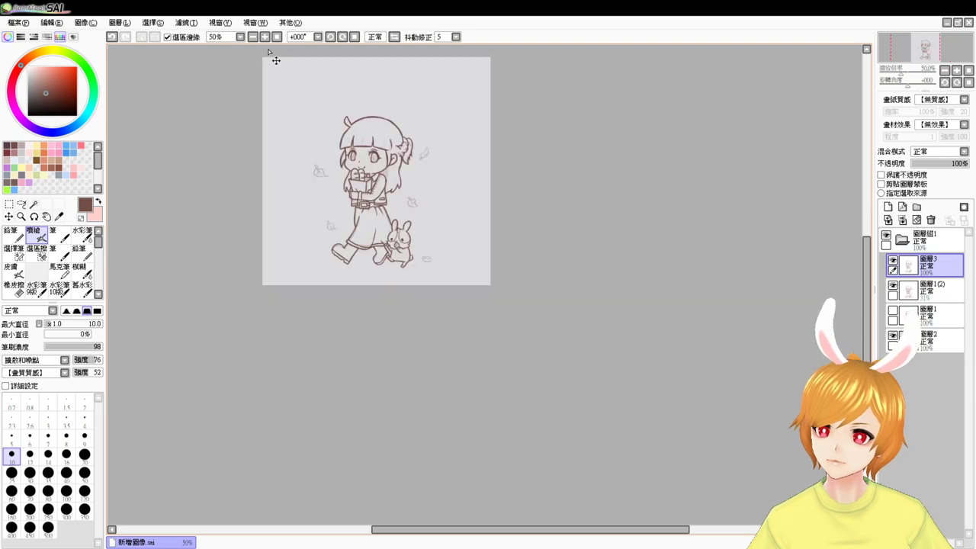
{"action": "left_click_drag", "start_coordinate": [436, 218], "coordinate": [505, 309]}
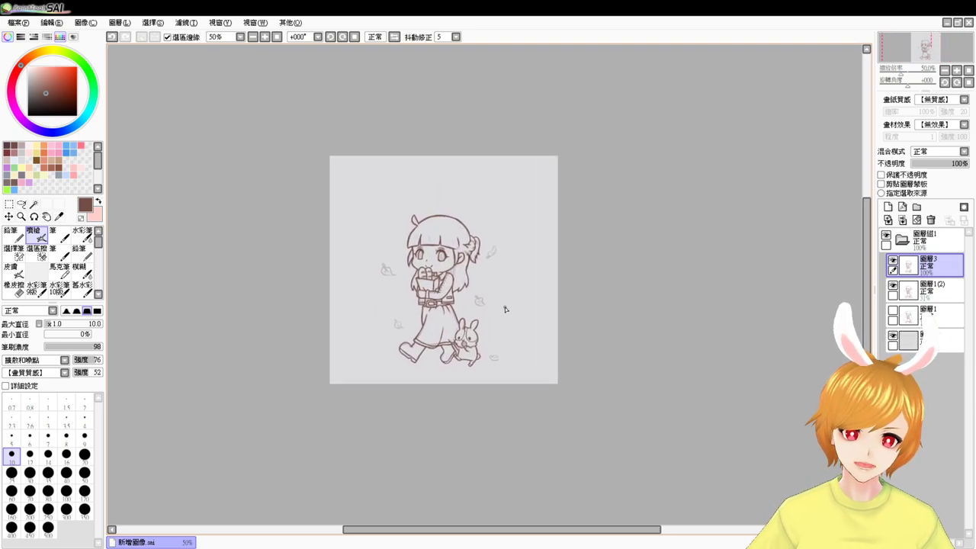
{"action": "scroll", "coordinate": [505, 308], "scroll_direction": "up", "scroll_amount": 4}
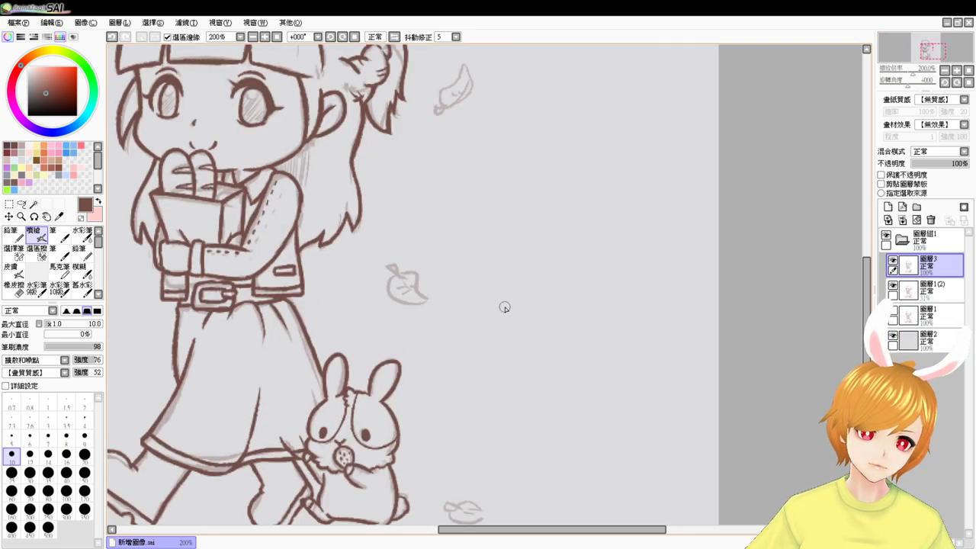
{"action": "mouse_move", "coordinate": [504, 308]}
{"action": "left_mouse_down"}
{"action": "mouse_move", "coordinate": [544, 399]}
{"action": "mouse_move", "coordinate": [588, 423]}
{"action": "left_mouse_up"}
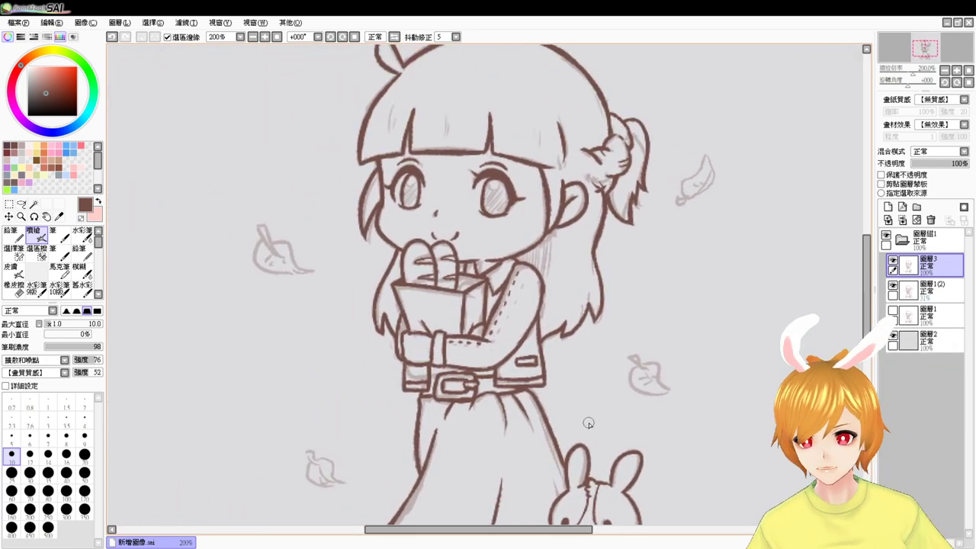
{"action": "scroll", "coordinate": [588, 423], "scroll_direction": "up", "scroll_amount": 2}
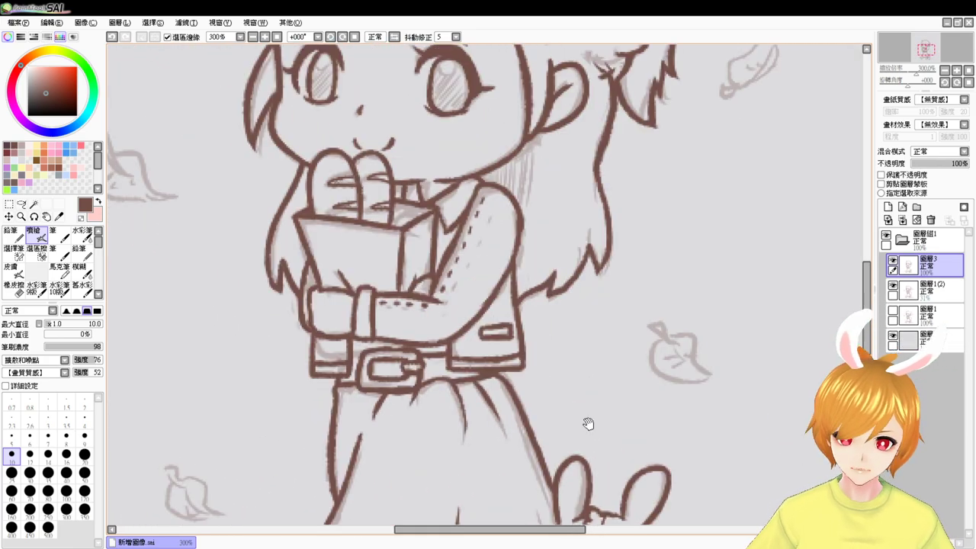
{"action": "scroll", "coordinate": [548, 345], "scroll_direction": "down", "scroll_amount": 1}
- Ink the falling leaf in front of the girl's face with its stem, outline and inner veins
{"action": "left_click_drag", "start_coordinate": [547, 345], "coordinate": [692, 387]}
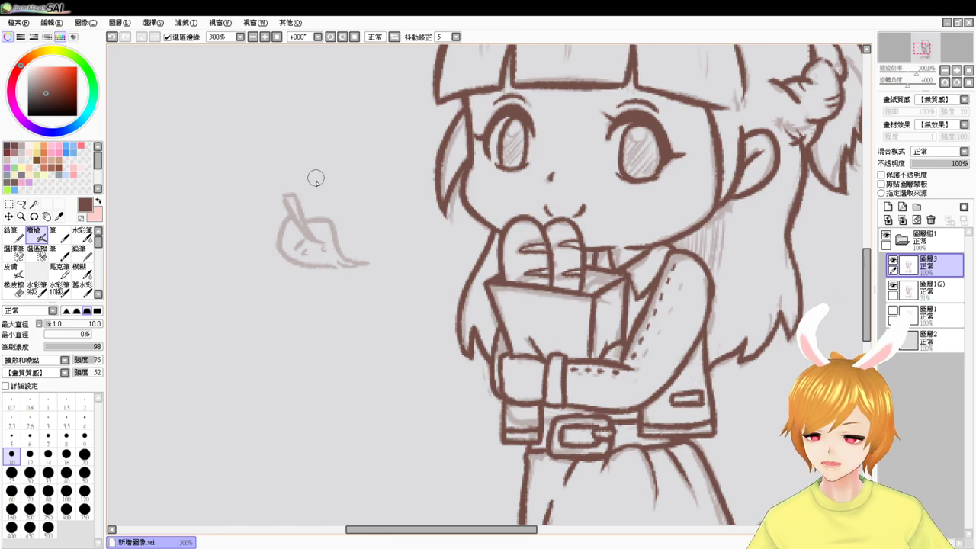
{"action": "mouse_move", "coordinate": [283, 199]}
{"action": "left_mouse_down"}
{"action": "mouse_move", "coordinate": [324, 227]}
{"action": "mouse_move", "coordinate": [292, 193]}
{"action": "mouse_move", "coordinate": [298, 220]}
{"action": "mouse_move", "coordinate": [279, 238]}
{"action": "mouse_move", "coordinate": [333, 261]}
{"action": "left_mouse_up"}
{"action": "mouse_move", "coordinate": [296, 213]}
{"action": "left_mouse_down"}
{"action": "mouse_move", "coordinate": [346, 246]}
{"action": "mouse_move", "coordinate": [319, 260]}
{"action": "mouse_move", "coordinate": [351, 245]}
{"action": "left_mouse_up"}
{"action": "key", "text": "ctrl+z"}
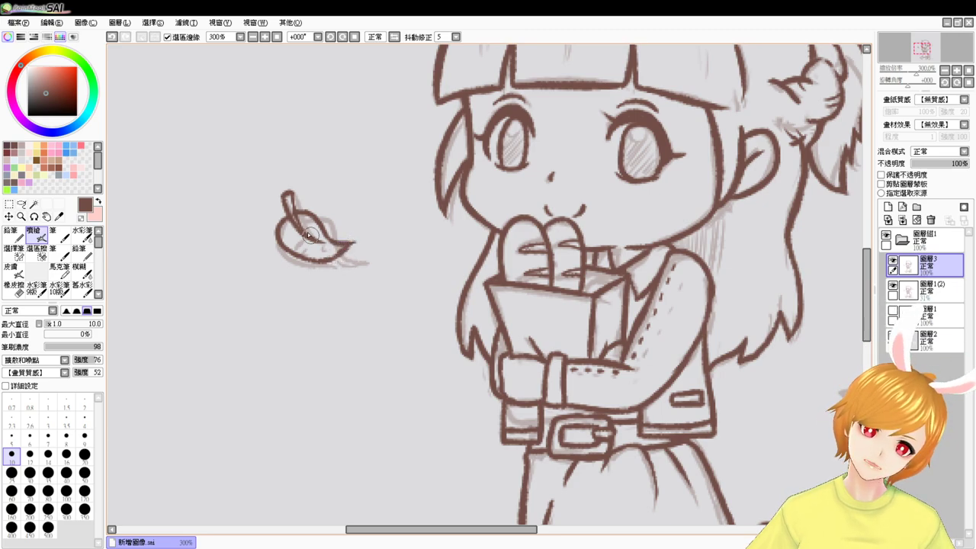
{"action": "left_click_drag", "start_coordinate": [297, 232], "coordinate": [308, 248]}
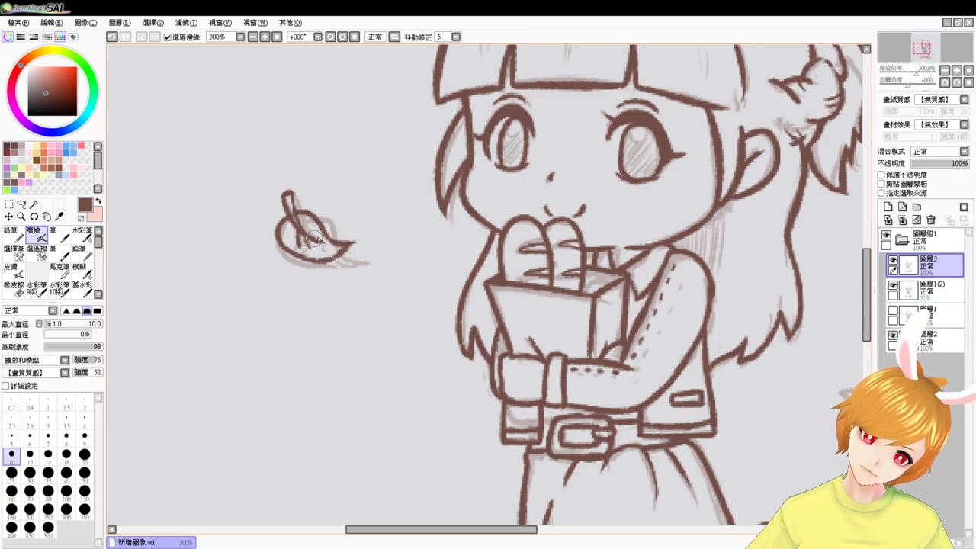
- Ink the stem and central vein of the leaf beside the skirt, in front of the girl
{"action": "scroll", "coordinate": [333, 300], "scroll_direction": "down", "scroll_amount": 6}
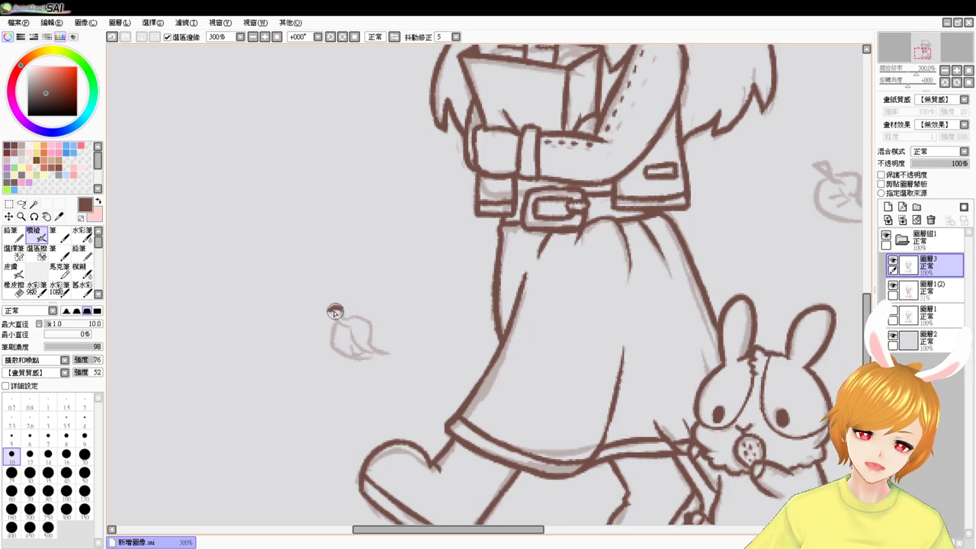
{"action": "mouse_move", "coordinate": [335, 311]}
{"action": "left_mouse_down"}
{"action": "mouse_move", "coordinate": [362, 316]}
{"action": "mouse_move", "coordinate": [339, 307]}
{"action": "mouse_move", "coordinate": [371, 337]}
{"action": "left_mouse_up"}
{"action": "key", "text": "ctrl+z"}
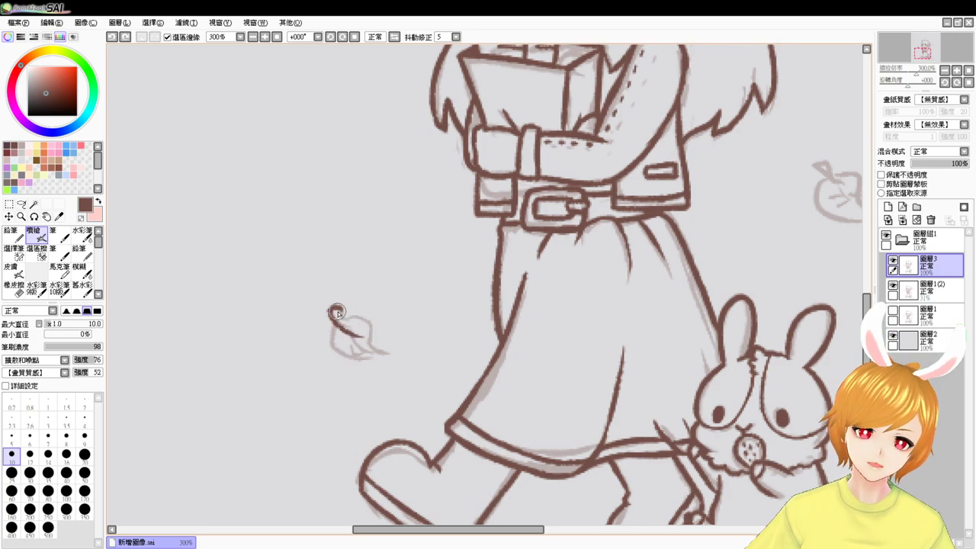
{"action": "left_click_drag", "start_coordinate": [338, 309], "coordinate": [365, 338]}
{"action": "key", "text": "ctrl+z"}
{"action": "left_click_drag", "start_coordinate": [339, 307], "coordinate": [367, 335]}
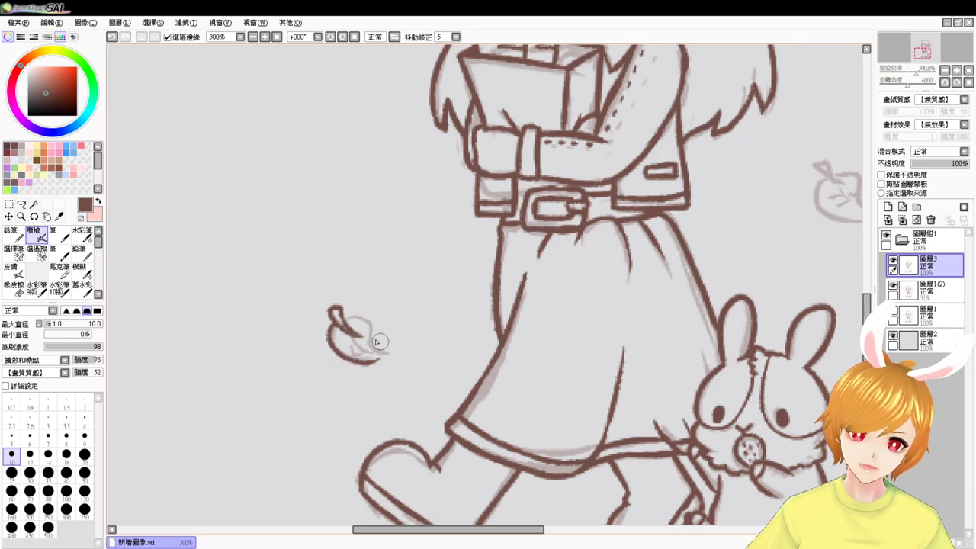
- Ink the curved outline and side veins of the leaf beside the skirt, redoing strokes that miss the sketch
{"action": "key", "text": "ctrl+z"}
{"action": "left_click_drag", "start_coordinate": [332, 335], "coordinate": [385, 351]}
{"action": "key", "text": "ctrl+z"}
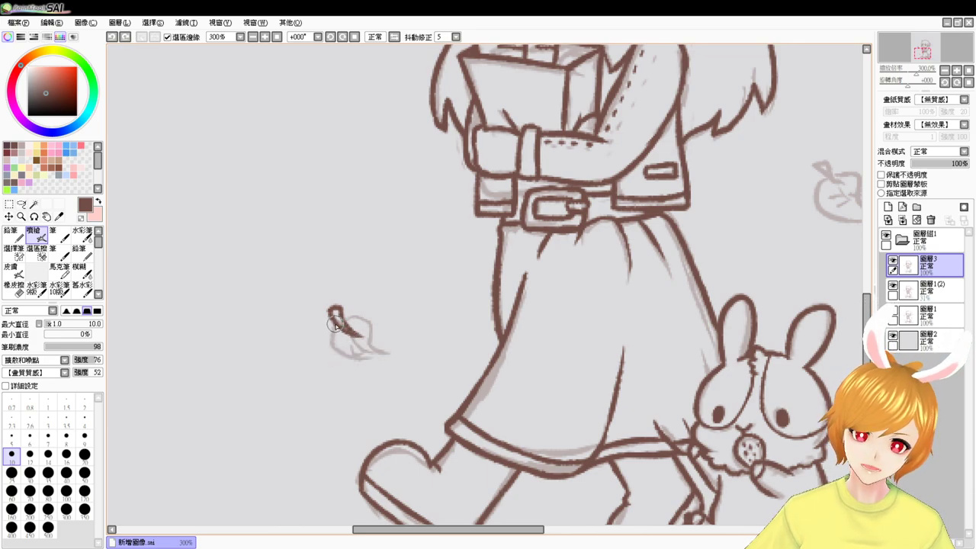
{"action": "left_click_drag", "start_coordinate": [331, 334], "coordinate": [376, 338]}
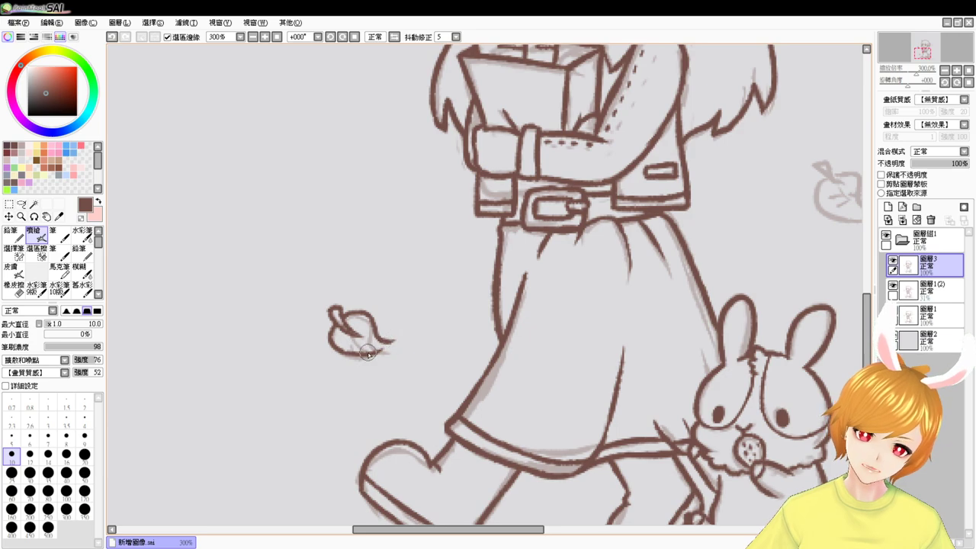
{"action": "mouse_move", "coordinate": [367, 353]}
{"action": "left_mouse_down"}
{"action": "mouse_move", "coordinate": [403, 331]}
{"action": "mouse_move", "coordinate": [353, 348]}
{"action": "mouse_move", "coordinate": [372, 326]}
{"action": "mouse_move", "coordinate": [358, 338]}
{"action": "left_mouse_up"}
{"action": "key", "text": "ctrl+z"}
{"action": "key", "text": "ctrl+z"}
{"action": "key", "text": "ctrl+z"}
- Ink the small leaf on the ground behind the rabbit with its stem, pointed outline and veins
{"action": "mouse_move", "coordinate": [444, 357]}
{"action": "left_mouse_down"}
{"action": "mouse_move", "coordinate": [370, 309]}
{"action": "mouse_move", "coordinate": [284, 302]}
{"action": "left_mouse_up"}
{"action": "left_click_drag", "start_coordinate": [395, 310], "coordinate": [328, 325]}
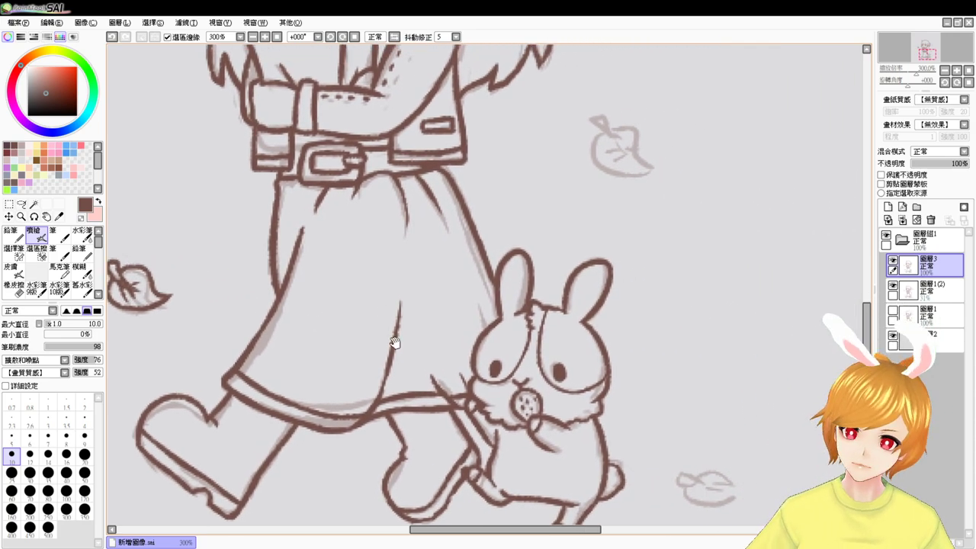
{"action": "left_click_drag", "start_coordinate": [412, 337], "coordinate": [320, 294]}
{"action": "mouse_move", "coordinate": [642, 416]}
{"action": "left_mouse_down"}
{"action": "mouse_move", "coordinate": [580, 342]}
{"action": "mouse_move", "coordinate": [576, 370]}
{"action": "mouse_move", "coordinate": [530, 365]}
{"action": "mouse_move", "coordinate": [584, 364]}
{"action": "mouse_move", "coordinate": [537, 377]}
{"action": "mouse_move", "coordinate": [592, 369]}
{"action": "mouse_move", "coordinate": [547, 390]}
{"action": "mouse_move", "coordinate": [582, 381]}
{"action": "mouse_move", "coordinate": [559, 352]}
{"action": "mouse_move", "coordinate": [599, 349]}
{"action": "mouse_move", "coordinate": [581, 388]}
{"action": "left_mouse_up"}
{"action": "key", "text": "ctrl+z"}
{"action": "key", "text": "ctrl+z"}
{"action": "mouse_move", "coordinate": [599, 347]}
{"action": "left_mouse_down"}
{"action": "mouse_move", "coordinate": [575, 382]}
{"action": "mouse_move", "coordinate": [576, 358]}
{"action": "mouse_move", "coordinate": [546, 365]}
{"action": "mouse_move", "coordinate": [557, 351]}
{"action": "mouse_move", "coordinate": [585, 358]}
{"action": "mouse_move", "coordinate": [576, 352]}
{"action": "mouse_move", "coordinate": [597, 345]}
{"action": "mouse_move", "coordinate": [573, 355]}
{"action": "left_mouse_up"}
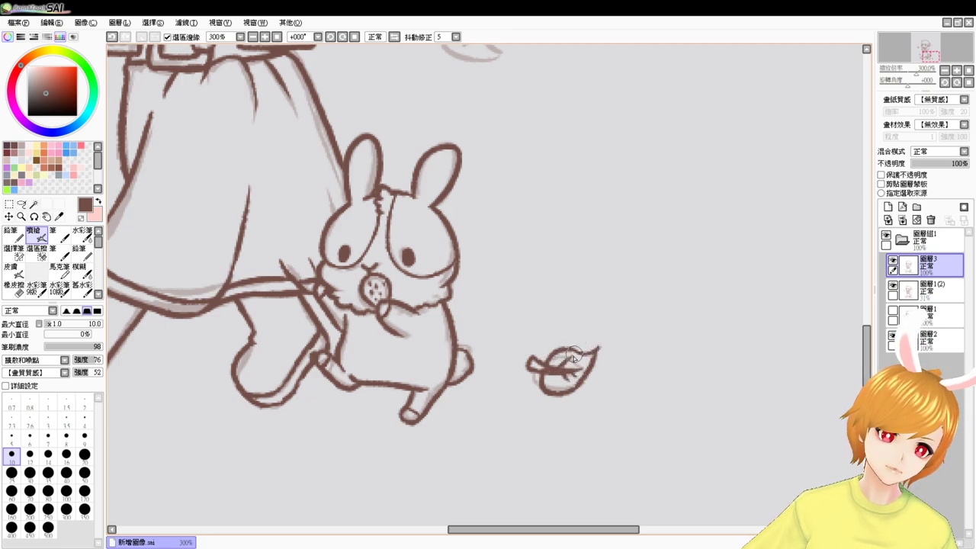
- Ink the leaf behind the girl's jacket, with a stem, a pointed outline and short veins
{"action": "scroll", "coordinate": [546, 377], "scroll_direction": "up", "scroll_amount": 8}
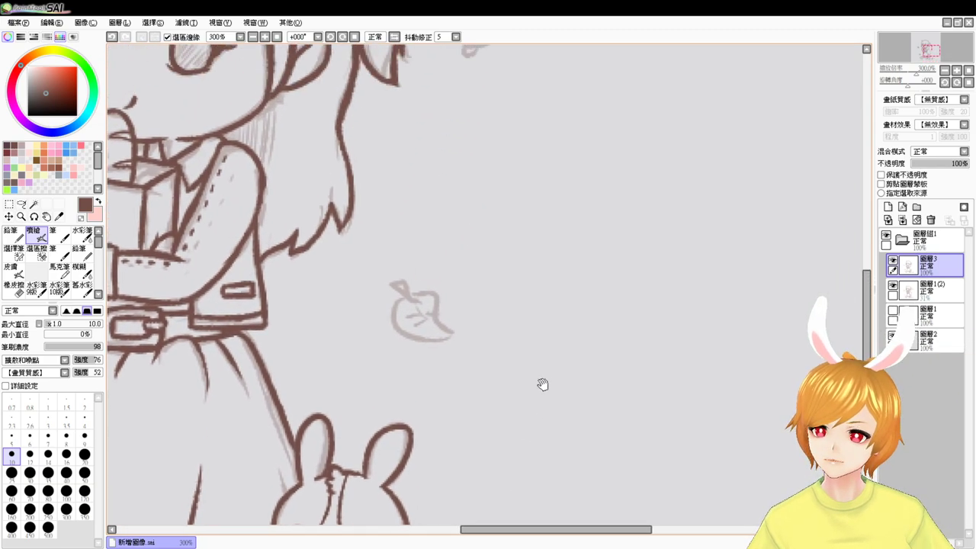
{"action": "key", "text": "ctrl+z"}
{"action": "mouse_move", "coordinate": [394, 283]}
{"action": "left_mouse_down"}
{"action": "mouse_move", "coordinate": [422, 314]}
{"action": "mouse_move", "coordinate": [406, 276]}
{"action": "mouse_move", "coordinate": [415, 307]}
{"action": "mouse_move", "coordinate": [409, 285]}
{"action": "mouse_move", "coordinate": [393, 307]}
{"action": "mouse_move", "coordinate": [442, 331]}
{"action": "left_mouse_up"}
{"action": "key", "text": "ctrl+z"}
{"action": "mouse_move", "coordinate": [396, 293]}
{"action": "left_mouse_down"}
{"action": "mouse_move", "coordinate": [431, 342]}
{"action": "mouse_move", "coordinate": [450, 333]}
{"action": "left_mouse_up"}
{"action": "left_click_drag", "start_coordinate": [403, 282], "coordinate": [455, 328]}
{"action": "key", "text": "ctrl+z"}
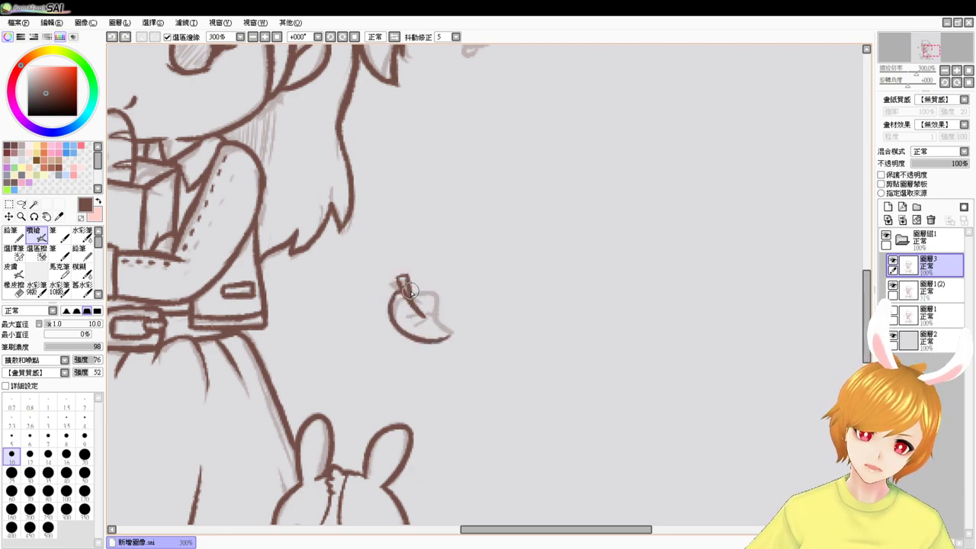
{"action": "mouse_move", "coordinate": [403, 284]}
{"action": "left_mouse_down"}
{"action": "mouse_move", "coordinate": [466, 326]}
{"action": "mouse_move", "coordinate": [432, 340]}
{"action": "left_mouse_up"}
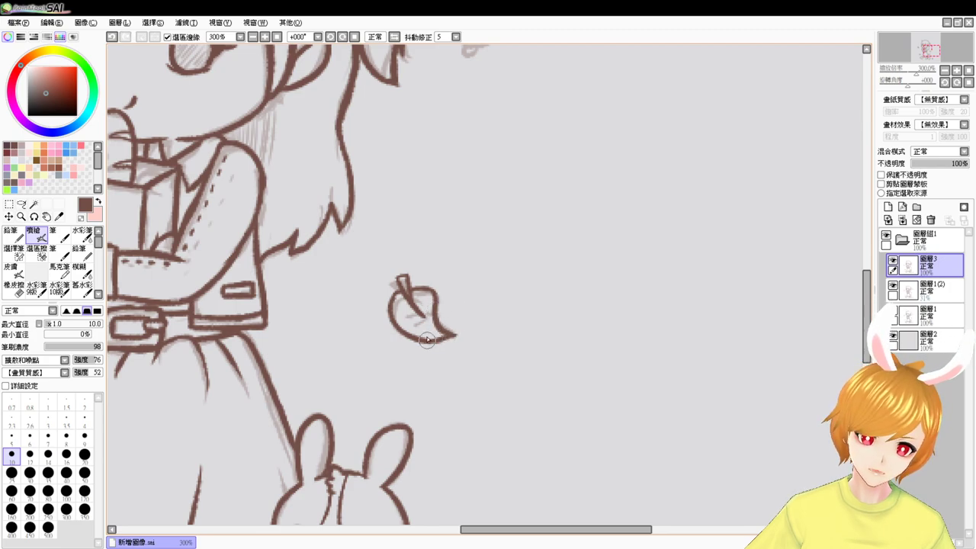
{"action": "left_click_drag", "start_coordinate": [405, 295], "coordinate": [419, 322]}
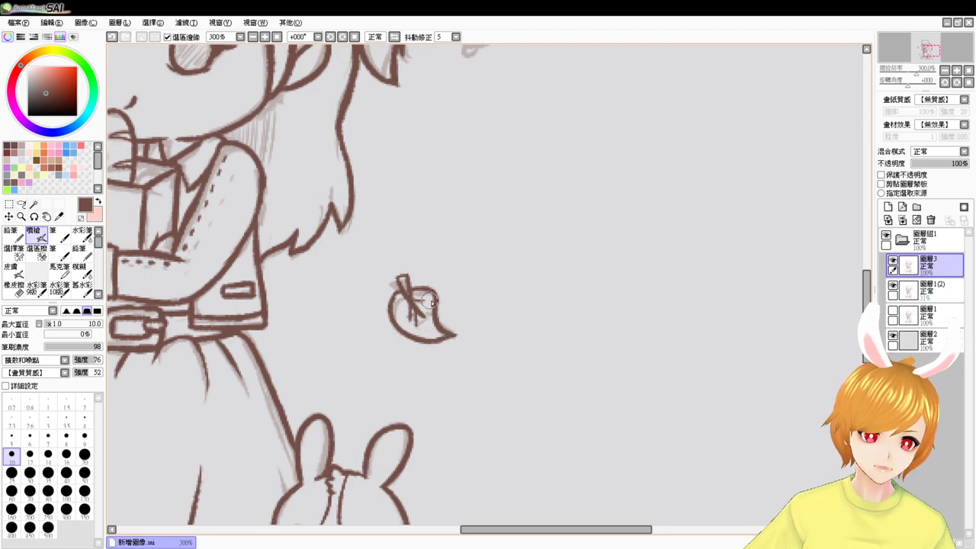
- Ink the stem and central vein of the slanted leaf beside the ponytail
{"action": "scroll", "coordinate": [453, 333], "scroll_direction": "up", "scroll_amount": 5}
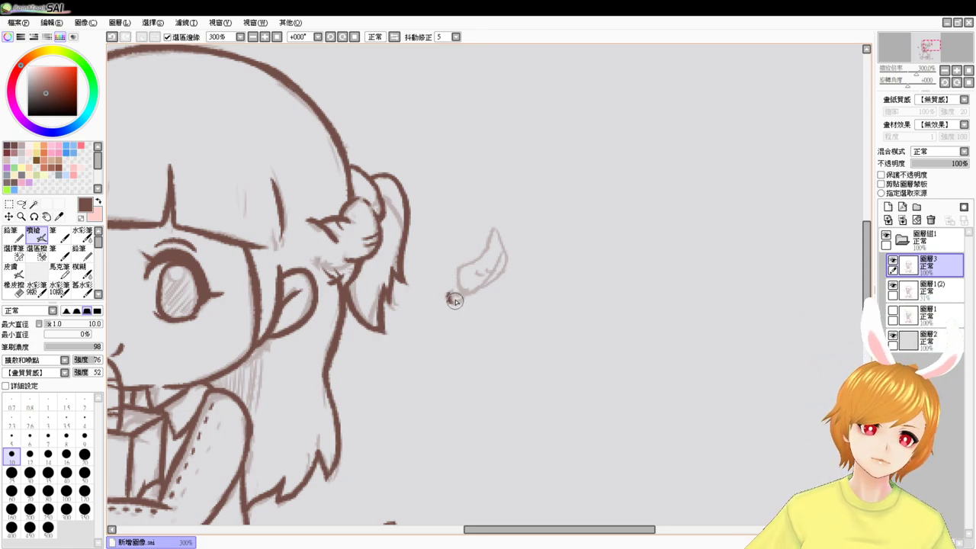
{"action": "left_click_drag", "start_coordinate": [450, 292], "coordinate": [506, 237]}
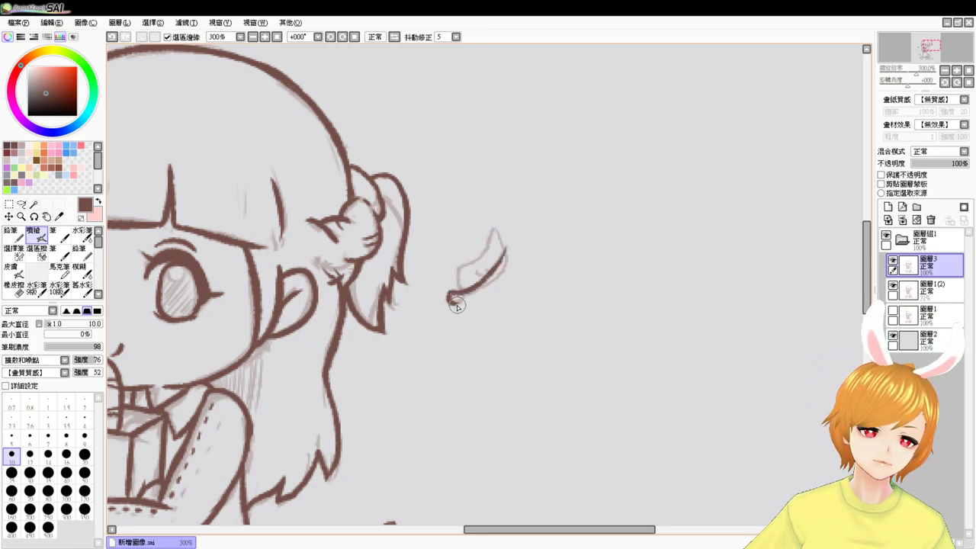
{"action": "left_click_drag", "start_coordinate": [456, 303], "coordinate": [494, 271]}
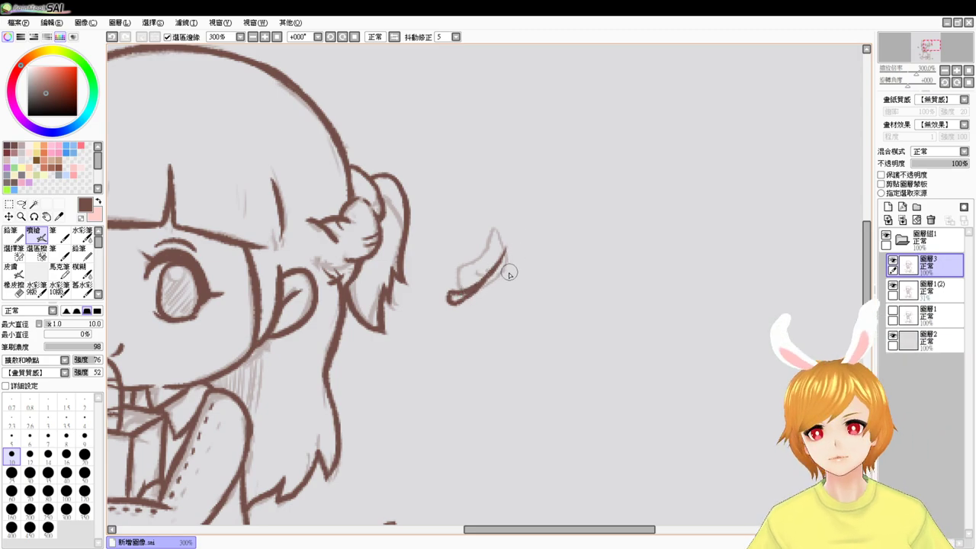
- Ink the pointed outline and side veins of the leaf beside the ponytail, correcting stray strokes
{"action": "key", "text": "e"}
{"action": "mouse_move", "coordinate": [507, 236]}
{"action": "left_mouse_down"}
{"action": "mouse_move", "coordinate": [471, 301]}
{"action": "mouse_move", "coordinate": [457, 274]}
{"action": "mouse_move", "coordinate": [459, 289]}
{"action": "mouse_move", "coordinate": [496, 238]}
{"action": "left_mouse_up"}
{"action": "key", "text": "b"}
{"action": "key", "text": "ctrl+z"}
{"action": "mouse_move", "coordinate": [453, 297]}
{"action": "left_mouse_down"}
{"action": "mouse_move", "coordinate": [498, 219]}
{"action": "mouse_move", "coordinate": [509, 266]}
{"action": "mouse_move", "coordinate": [474, 297]}
{"action": "mouse_move", "coordinate": [490, 294]}
{"action": "mouse_move", "coordinate": [508, 267]}
{"action": "mouse_move", "coordinate": [496, 276]}
{"action": "left_mouse_up"}
{"action": "key", "text": "ctrl+z"}
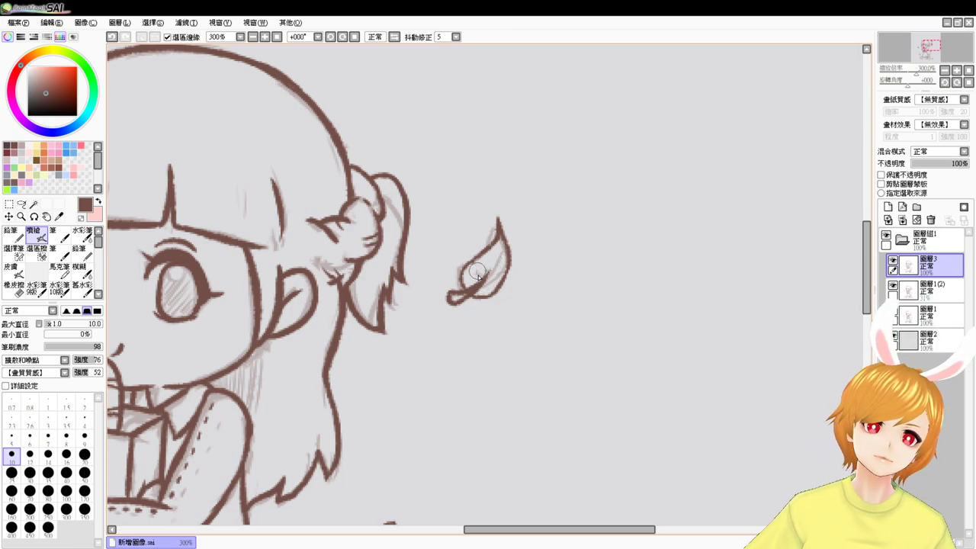
{"action": "mouse_move", "coordinate": [495, 259]}
{"action": "left_mouse_down"}
{"action": "mouse_move", "coordinate": [480, 285]}
{"action": "mouse_move", "coordinate": [484, 276]}
{"action": "left_mouse_up"}
{"action": "key", "text": "ctrl+z"}
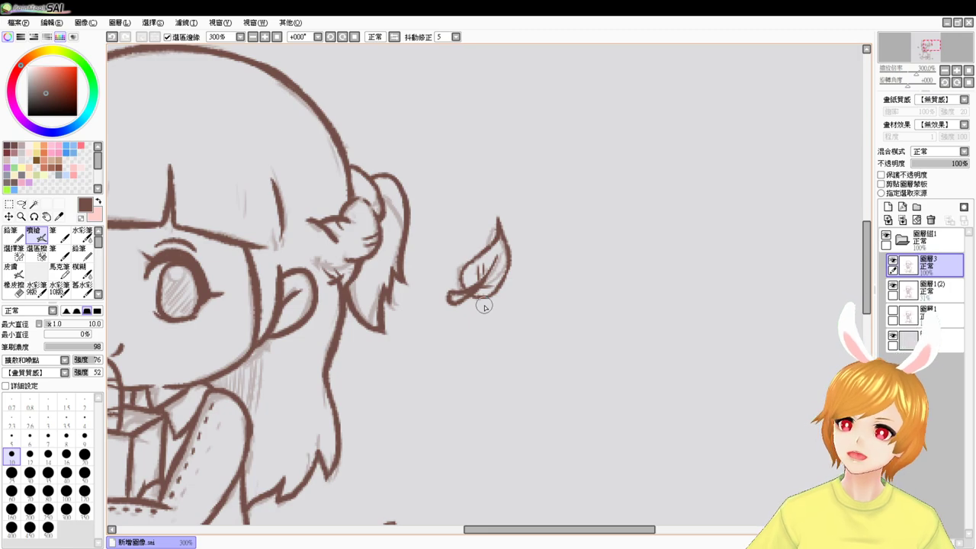
- Review the whole composition at reduced zoom with all five inked leaves around the girl and rabbit
{"action": "left_click", "coordinate": [252, 37]}
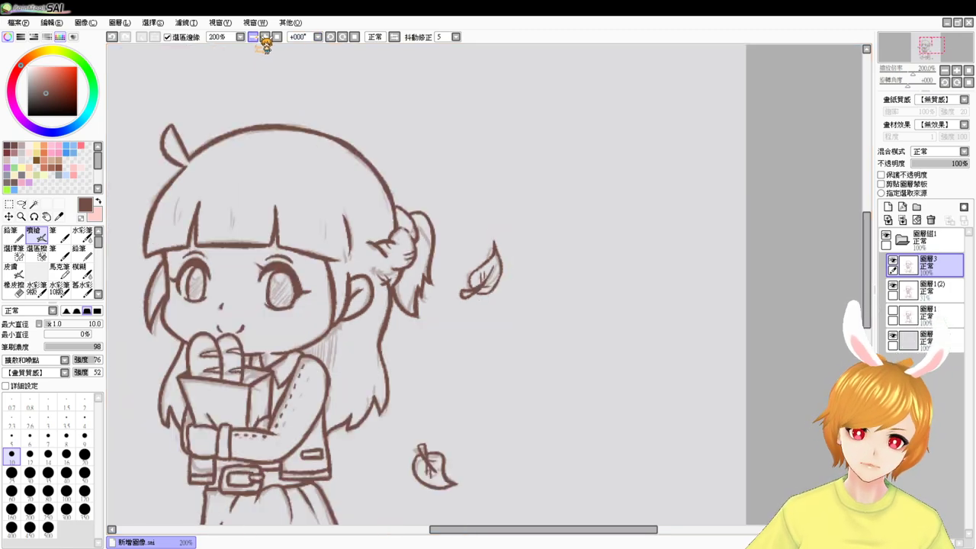
{"action": "left_click", "coordinate": [253, 37]}
{"action": "left_click", "coordinate": [253, 37]}
{"action": "left_click_drag", "start_coordinate": [512, 407], "coordinate": [537, 345]}
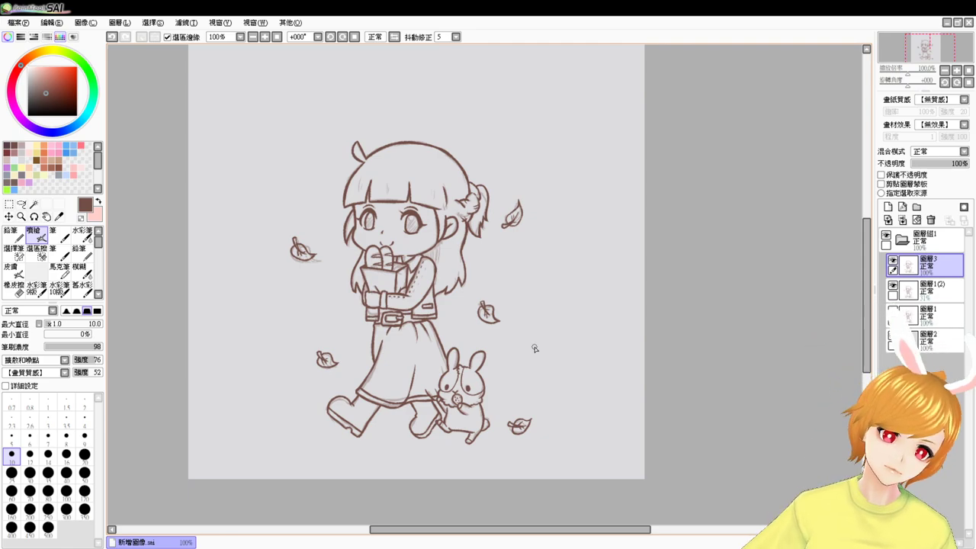
{"action": "left_click_drag", "start_coordinate": [534, 348], "coordinate": [625, 321]}
{"action": "scroll", "coordinate": [632, 329], "scroll_direction": "down", "scroll_amount": 1}
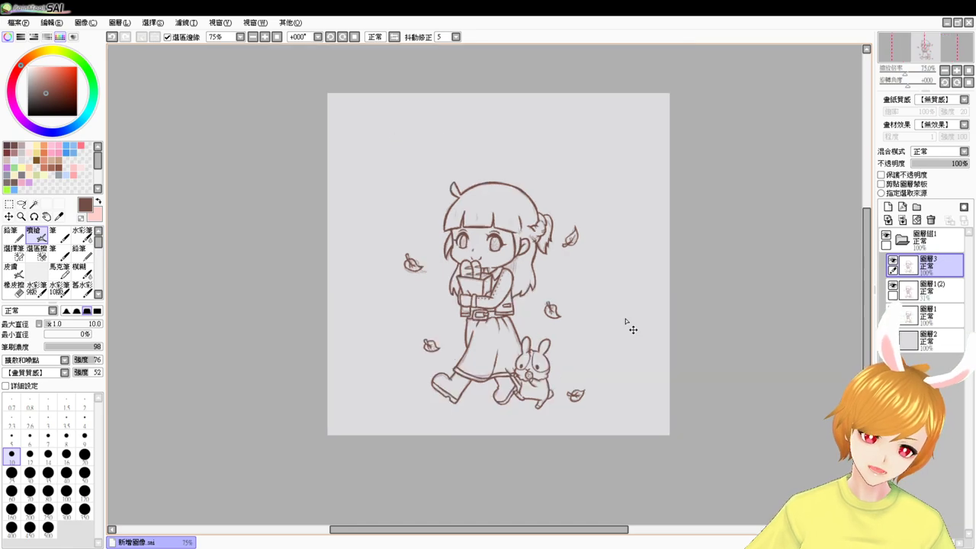
- Handwrite the characters 幹畫 vertically in the empty area behind the girl
{"action": "scroll", "coordinate": [632, 329], "scroll_direction": "up", "scroll_amount": 3}
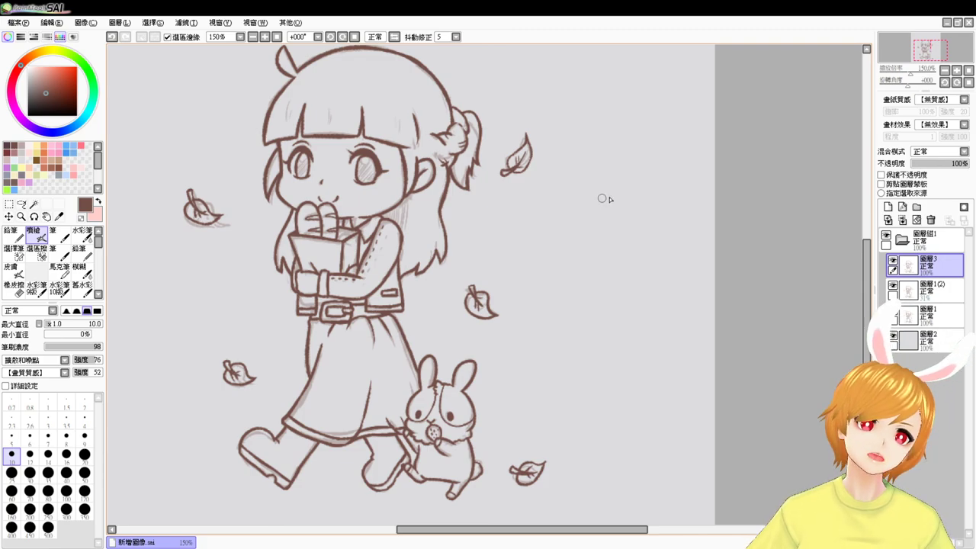
{"action": "mouse_move", "coordinate": [549, 263]}
{"action": "left_mouse_down"}
{"action": "mouse_move", "coordinate": [575, 260]}
{"action": "mouse_move", "coordinate": [551, 295]}
{"action": "left_mouse_up"}
{"action": "left_click_drag", "start_coordinate": [551, 276], "coordinate": [583, 308]}
{"action": "left_click_drag", "start_coordinate": [566, 296], "coordinate": [566, 324]}
{"action": "left_click_drag", "start_coordinate": [602, 249], "coordinate": [581, 282]}
{"action": "mouse_move", "coordinate": [602, 250]}
{"action": "left_mouse_down"}
{"action": "mouse_move", "coordinate": [626, 275]}
{"action": "mouse_move", "coordinate": [615, 281]}
{"action": "left_mouse_up"}
{"action": "mouse_move", "coordinate": [588, 297]}
{"action": "left_mouse_down"}
{"action": "mouse_move", "coordinate": [625, 293]}
{"action": "mouse_move", "coordinate": [609, 315]}
{"action": "left_mouse_up"}
{"action": "mouse_move", "coordinate": [571, 345]}
{"action": "left_mouse_down"}
{"action": "mouse_move", "coordinate": [610, 341]}
{"action": "mouse_move", "coordinate": [607, 360]}
{"action": "left_mouse_up"}
{"action": "mouse_move", "coordinate": [573, 355]}
{"action": "left_mouse_down"}
{"action": "mouse_move", "coordinate": [609, 357]}
{"action": "mouse_move", "coordinate": [607, 375]}
{"action": "left_mouse_up"}
{"action": "mouse_move", "coordinate": [592, 326]}
{"action": "left_mouse_down"}
{"action": "mouse_move", "coordinate": [592, 400]}
{"action": "mouse_move", "coordinate": [583, 407]}
{"action": "left_mouse_up"}
{"action": "mouse_move", "coordinate": [583, 382]}
{"action": "left_mouse_down"}
{"action": "mouse_move", "coordinate": [619, 380]}
{"action": "mouse_move", "coordinate": [616, 401]}
{"action": "left_mouse_up"}
{"action": "mouse_move", "coordinate": [585, 392]}
{"action": "left_mouse_down"}
{"action": "mouse_move", "coordinate": [614, 391]}
{"action": "mouse_move", "coordinate": [616, 411]}
{"action": "left_mouse_up"}
{"action": "left_click_drag", "start_coordinate": [576, 421], "coordinate": [635, 412]}
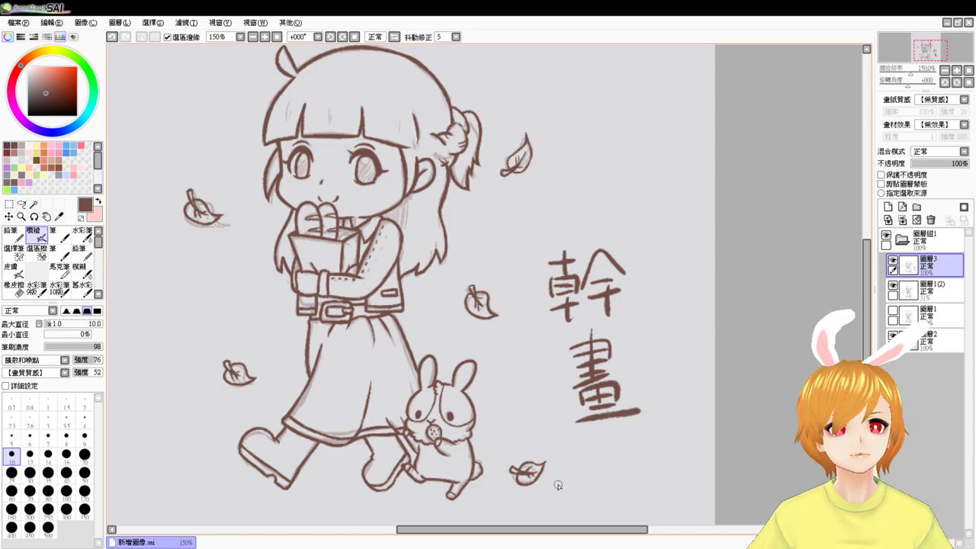
- Undo all the strokes of the handwritten characters behind the girl
{"action": "key", "text": "ctrl+z"}
{"action": "key", "text": "ctrl+z"}
{"action": "key", "text": "ctrl+z"}
{"action": "key", "text": "ctrl+z"}
{"action": "key", "text": "ctrl+z"}
{"action": "key", "text": "ctrl+z"}
{"action": "key", "text": "ctrl+z"}
{"action": "key", "text": "ctrl+z"}
{"action": "key", "text": "ctrl+z"}
{"action": "key", "text": "ctrl+z"}
{"action": "key", "text": "ctrl+z"}
{"action": "key", "text": "ctrl+z"}
{"action": "key", "text": "ctrl+z"}
{"action": "key", "text": "ctrl+z"}
{"action": "key", "text": "ctrl+z"}
{"action": "key", "text": "ctrl+z"}
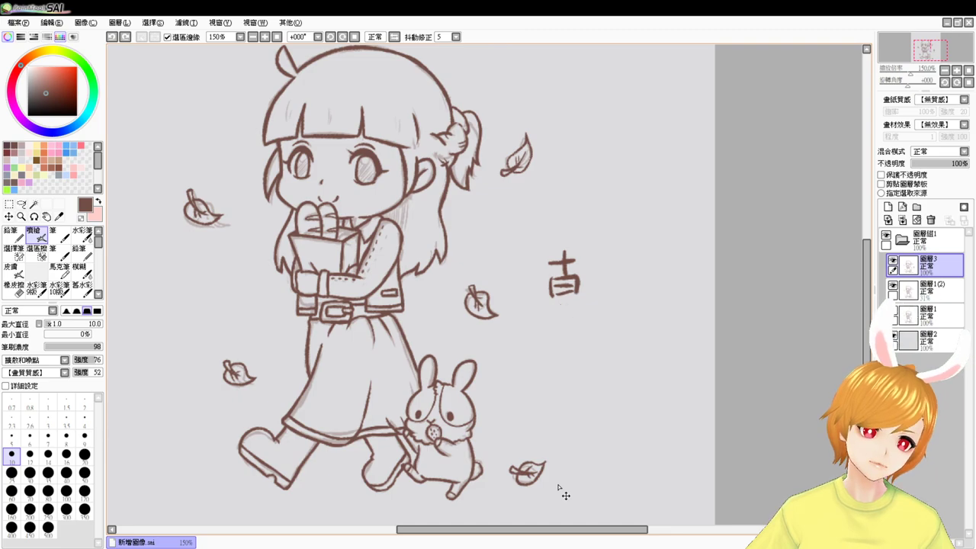
{"action": "key", "text": "ctrl+z"}
{"action": "key", "text": "ctrl+z"}
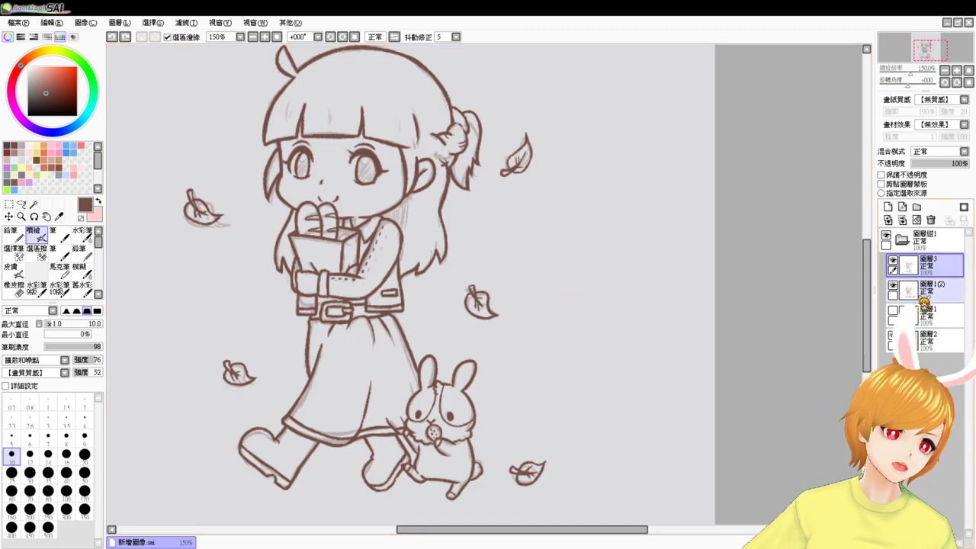
- Collapse the layer group 圖層組1
{"action": "left_click", "coordinate": [903, 240]}
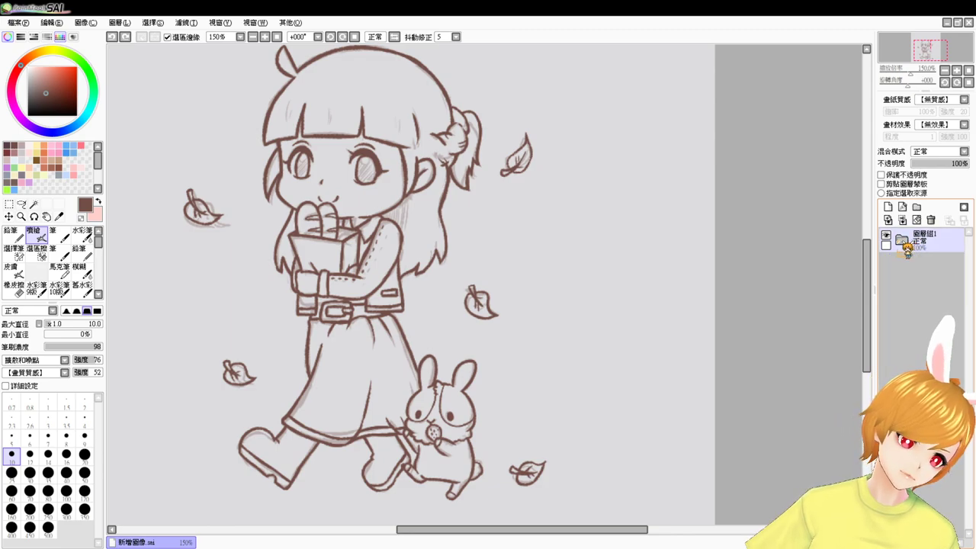
- Expand the layer group 圖層組1 and hide the faded sketch layer 圖層1(2)
{"action": "left_click", "coordinate": [902, 241]}
{"action": "left_click_drag", "start_coordinate": [902, 242], "coordinate": [903, 244]}
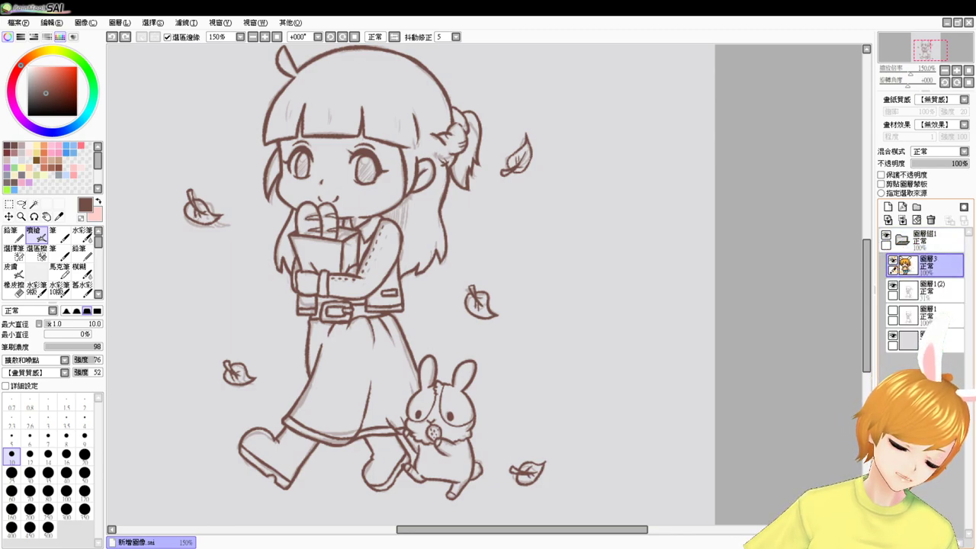
{"action": "left_click", "coordinate": [893, 285]}
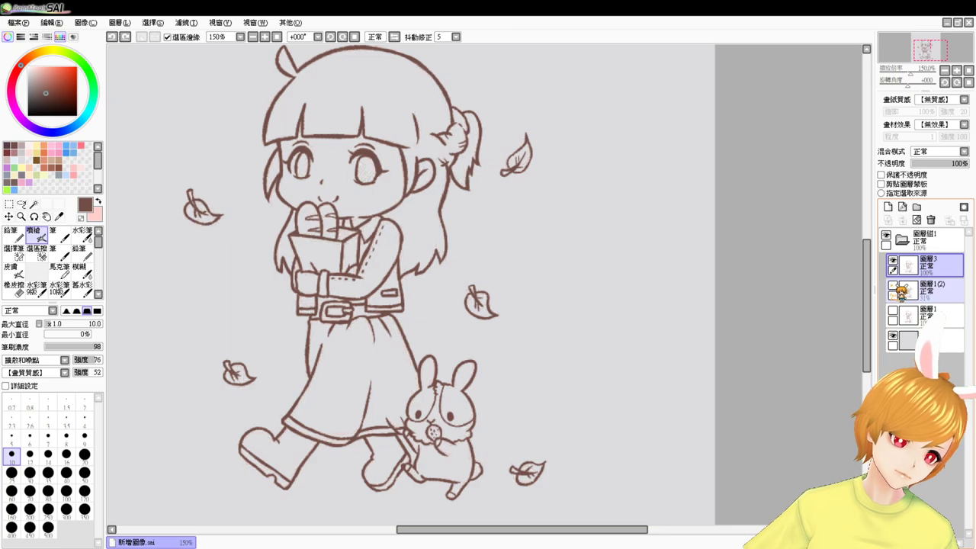
- Compare the original sketch on layer 圖層1 with the inked line art on 圖層3 by showing each one alone
{"action": "left_click", "coordinate": [893, 260]}
{"action": "left_click", "coordinate": [893, 311]}
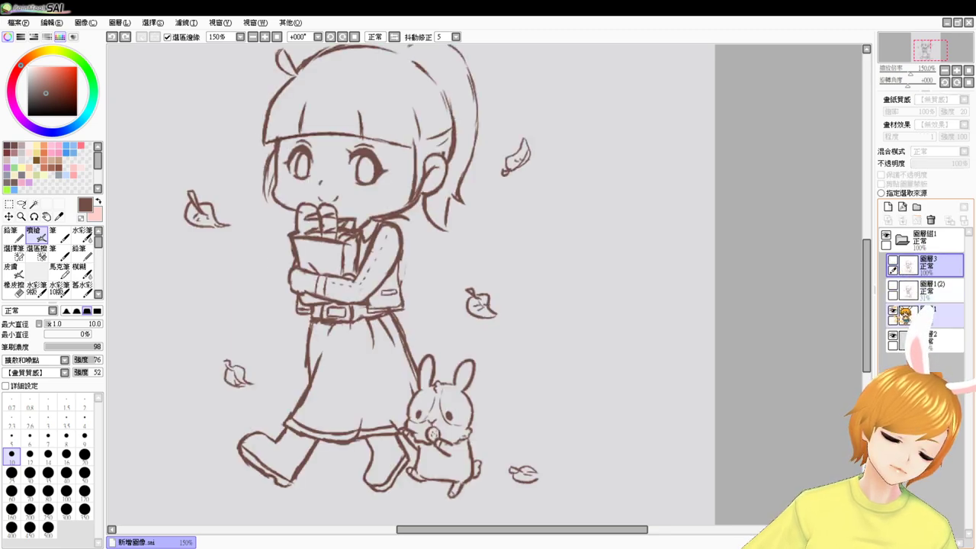
{"action": "left_click_drag", "start_coordinate": [867, 273], "coordinate": [867, 252]}
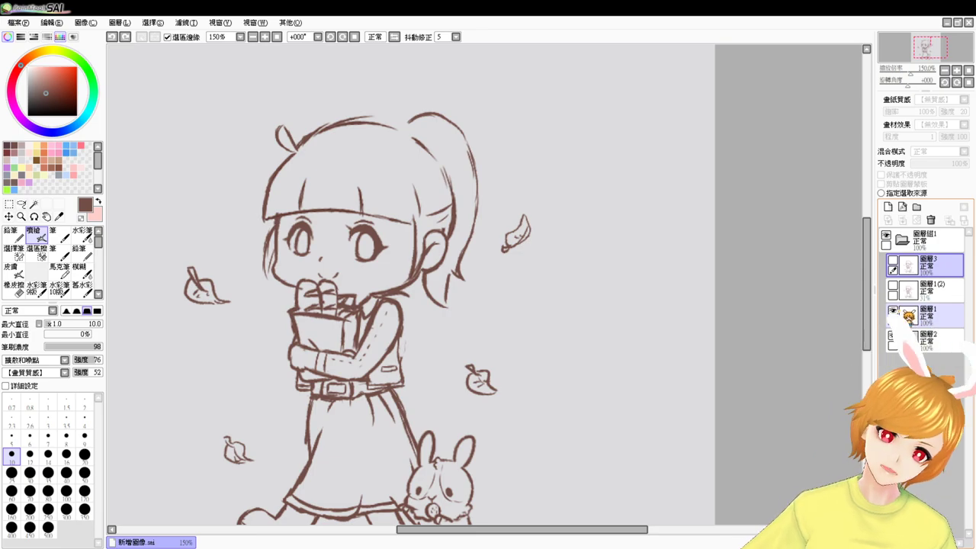
{"action": "left_click", "coordinate": [893, 310]}
{"action": "left_click", "coordinate": [892, 260]}
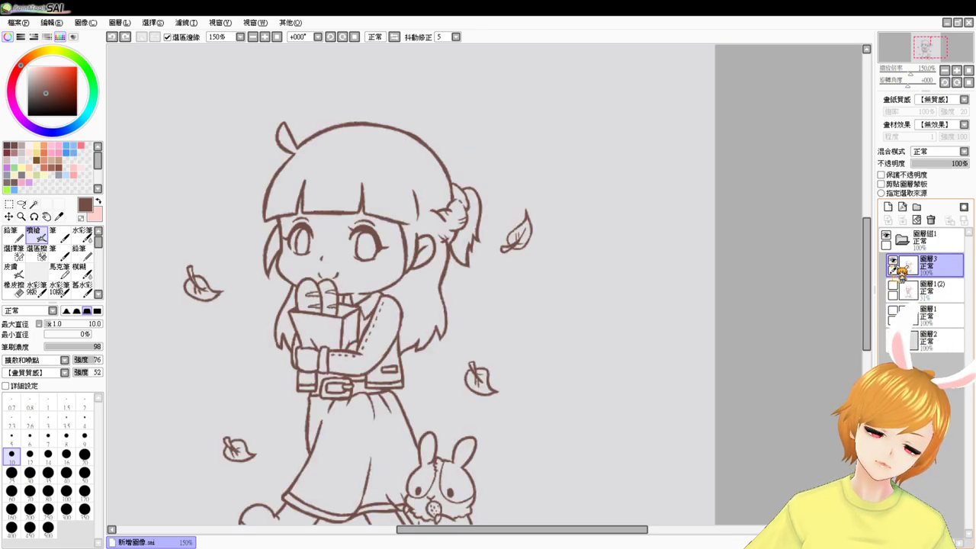
{"action": "left_click_drag", "start_coordinate": [867, 288], "coordinate": [867, 308]}
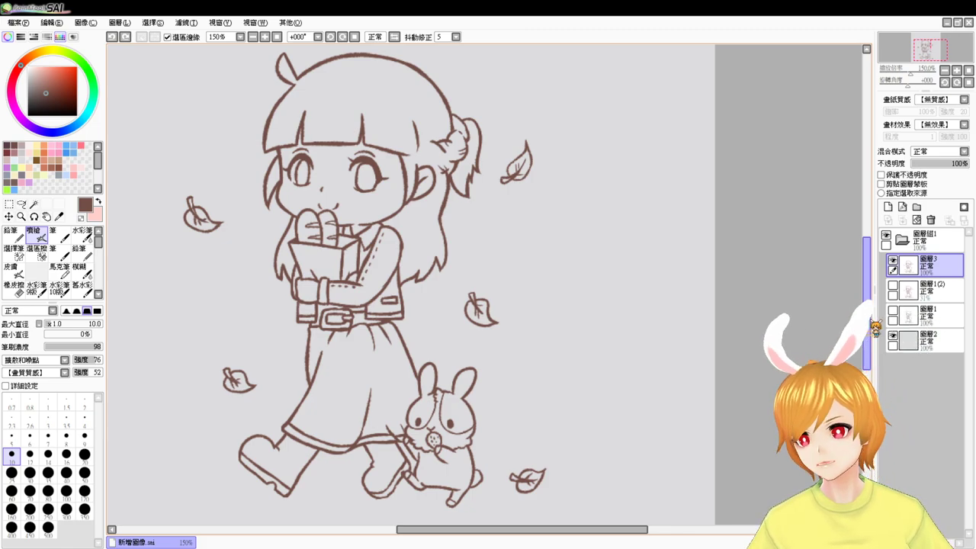
- Handwrite the character 涂 in the empty area behind the girl
{"action": "left_click_drag", "start_coordinate": [584, 288], "coordinate": [600, 286]}
{"action": "mouse_move", "coordinate": [584, 295]}
{"action": "left_mouse_down"}
{"action": "mouse_move", "coordinate": [600, 293]}
{"action": "mouse_move", "coordinate": [587, 317]}
{"action": "mouse_move", "coordinate": [638, 283]}
{"action": "mouse_move", "coordinate": [632, 297]}
{"action": "left_mouse_up"}
{"action": "left_click_drag", "start_coordinate": [623, 290], "coordinate": [616, 315]}
{"action": "left_click_drag", "start_coordinate": [633, 307], "coordinate": [627, 315]}
{"action": "left_click_drag", "start_coordinate": [608, 323], "coordinate": [649, 318]}
- Undo all the strokes of the handwritten character
{"action": "key", "text": "ctrl+z"}
{"action": "key", "text": "ctrl+z"}
{"action": "key", "text": "ctrl+z"}
{"action": "key", "text": "ctrl+z"}
{"action": "key", "text": "ctrl+z"}
{"action": "key", "text": "ctrl+z"}
{"action": "key", "text": "ctrl+z"}
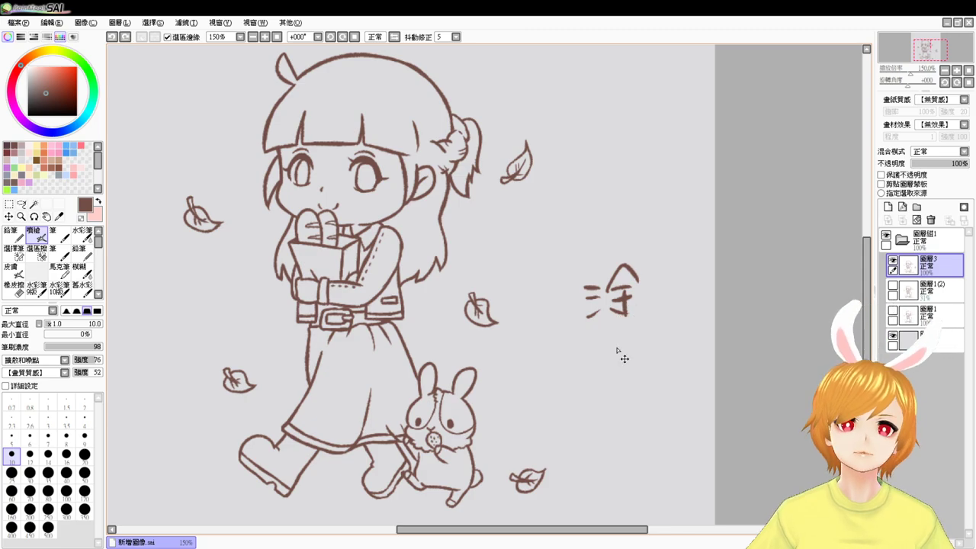
{"action": "key", "text": "ctrl+z"}
{"action": "key", "text": "ctrl+z"}
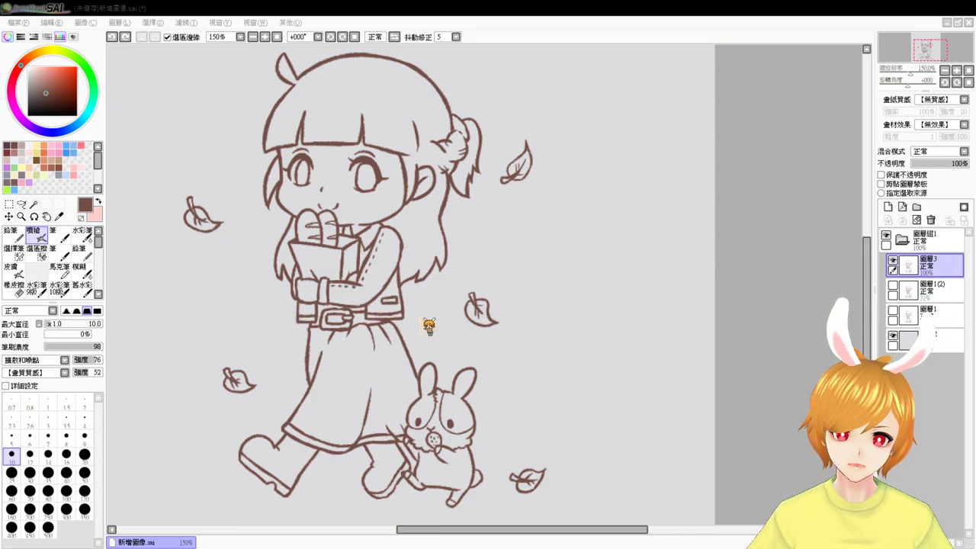
- Save the drawing as 點點帶布布逛街.sai
{"action": "left_click", "coordinate": [544, 324]}
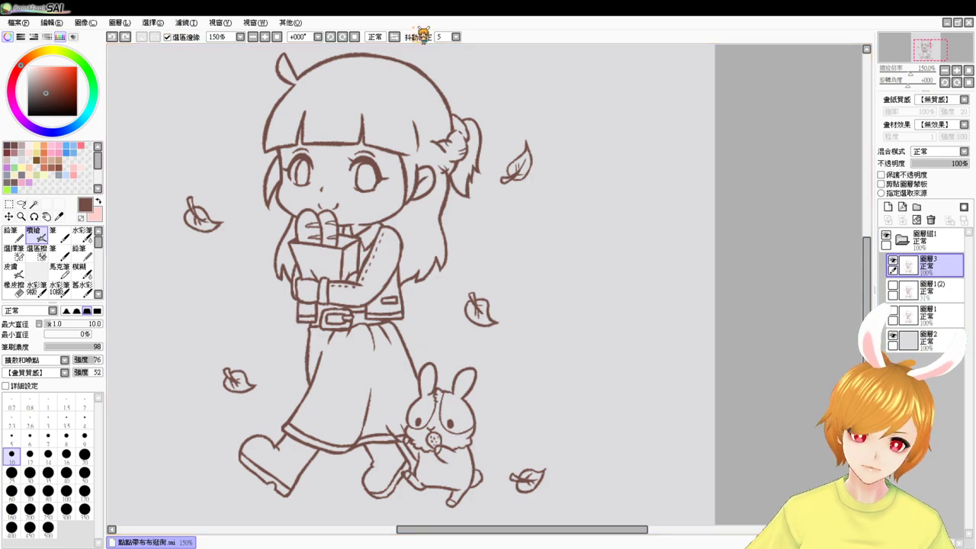
- Open the finished portrait file 糕糕.sai for viewing, and return to the drawing 點點帶布布逛街.sai
{"action": "left_click", "coordinate": [36, 52]}
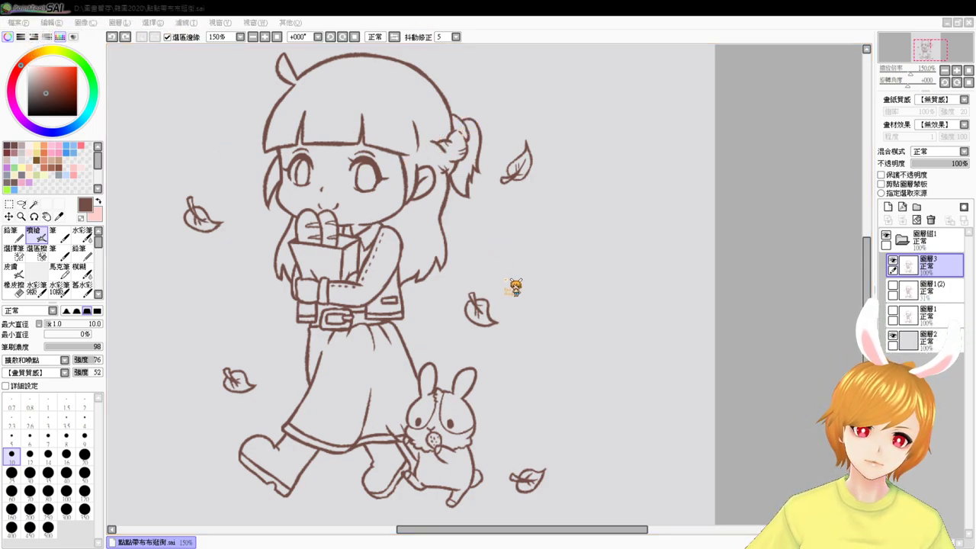
{"action": "left_click", "coordinate": [537, 317]}
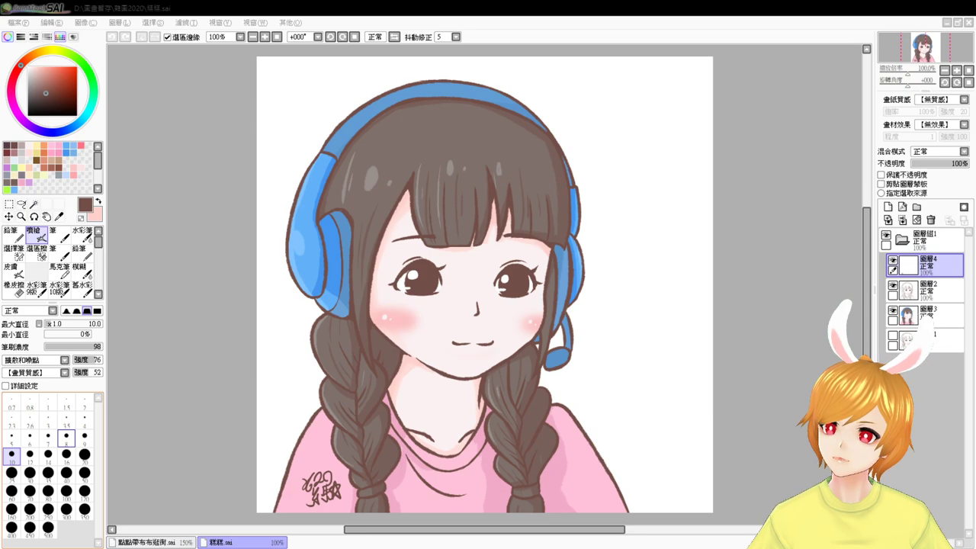
{"action": "left_click", "coordinate": [174, 542]}
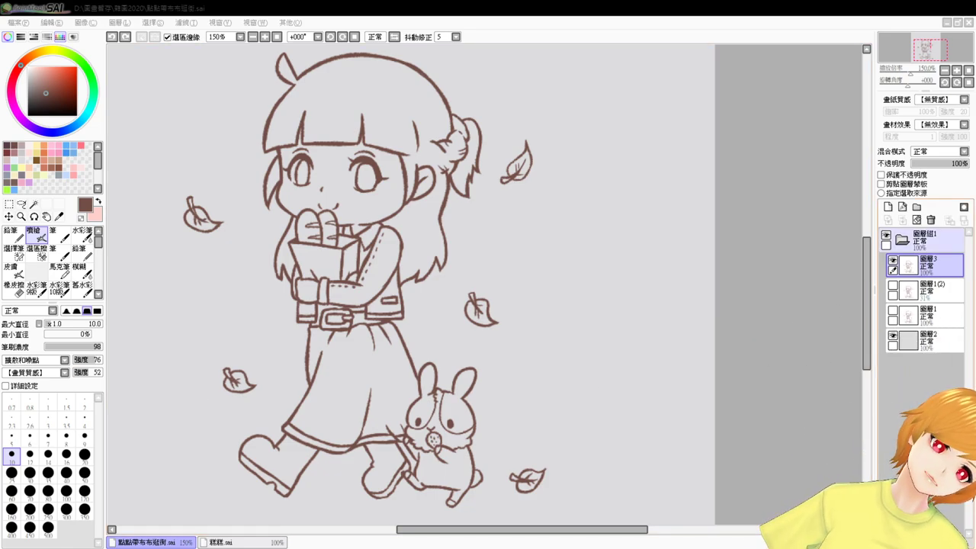
- Hide the layer group 圖層組1, add a new layer above it, and collapse the group
{"action": "left_click", "coordinate": [885, 235]}
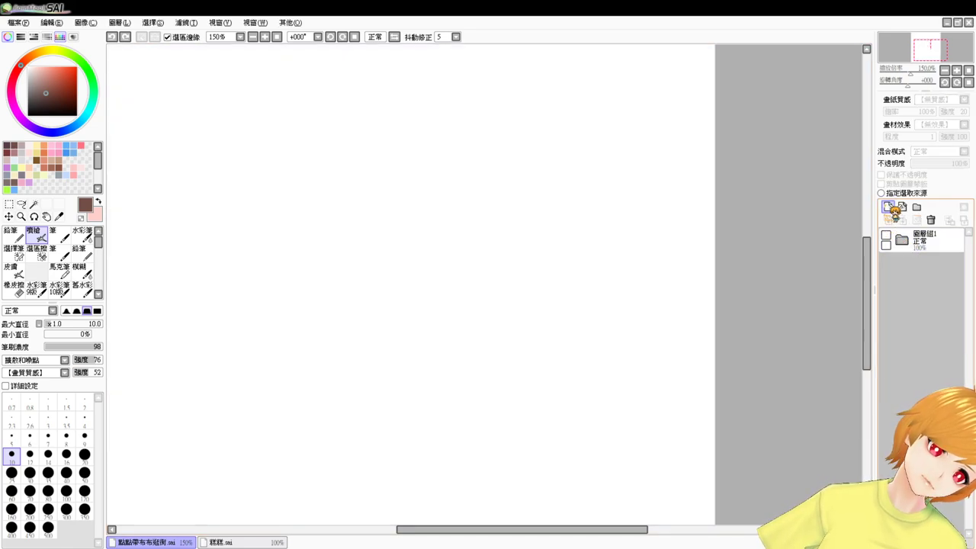
{"action": "left_click", "coordinate": [888, 207]}
{"action": "left_click_drag", "start_coordinate": [927, 266], "coordinate": [919, 235]}
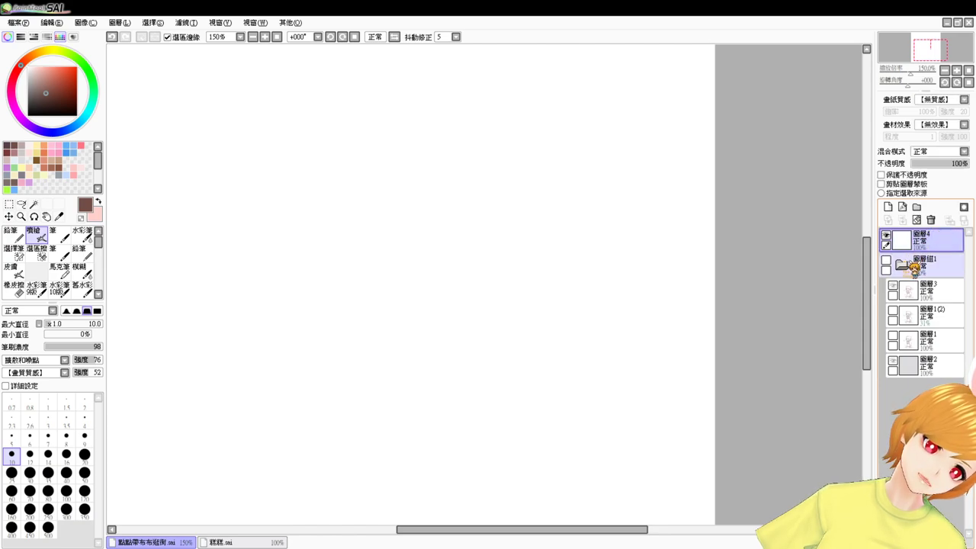
{"action": "left_click", "coordinate": [902, 264]}
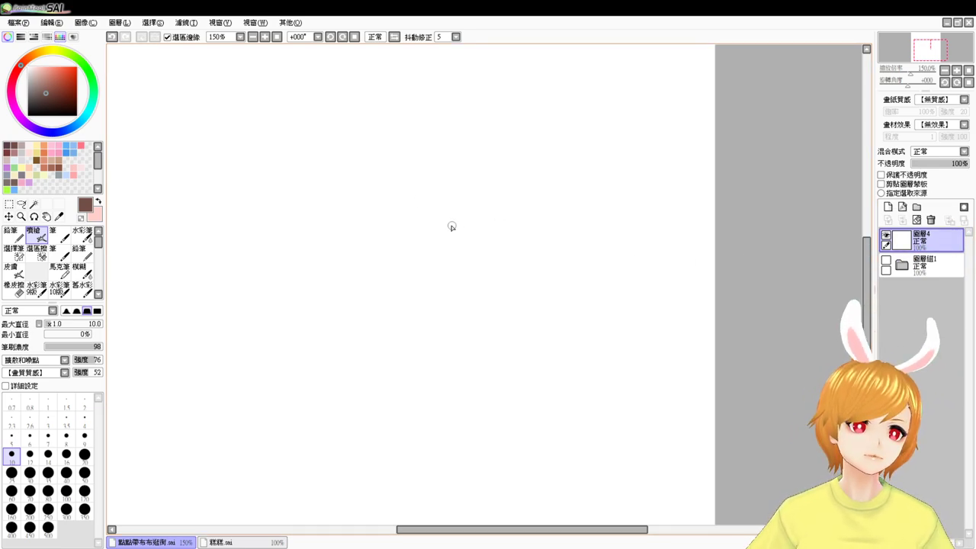
- Sketch two pointed animal ears with a curved head top between them and a short curve for one cheek
{"action": "left_click_drag", "start_coordinate": [406, 191], "coordinate": [371, 249]}
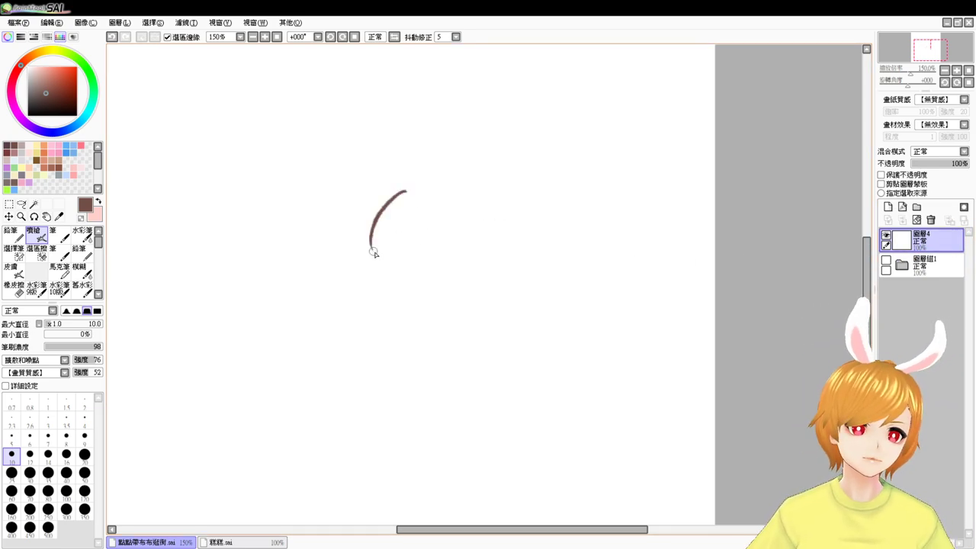
{"action": "mouse_move", "coordinate": [417, 191]}
{"action": "left_mouse_down"}
{"action": "mouse_move", "coordinate": [419, 265]}
{"action": "mouse_move", "coordinate": [383, 187]}
{"action": "mouse_move", "coordinate": [386, 281]}
{"action": "left_mouse_up"}
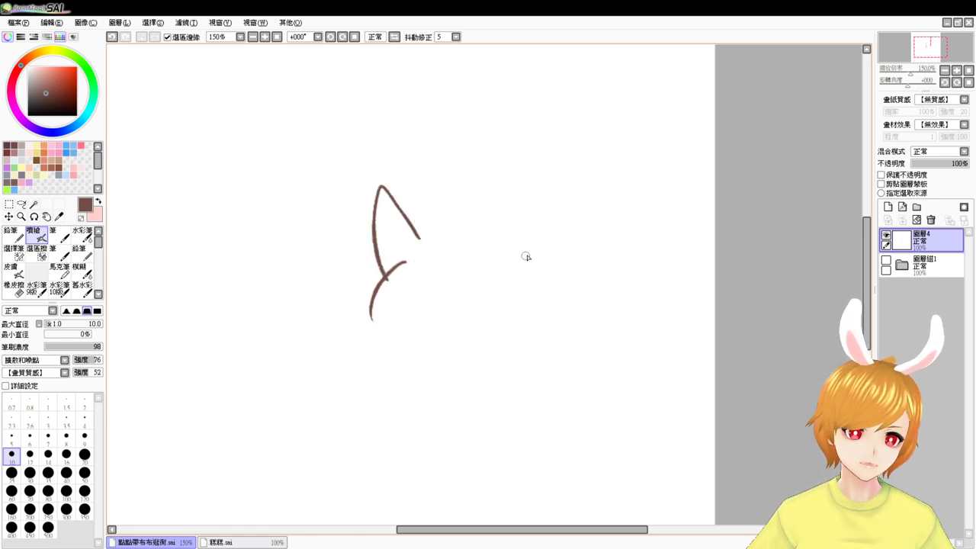
{"action": "mouse_move", "coordinate": [517, 247]}
{"action": "left_mouse_down"}
{"action": "mouse_move", "coordinate": [571, 194]}
{"action": "mouse_move", "coordinate": [569, 283]}
{"action": "left_mouse_up"}
{"action": "left_click_drag", "start_coordinate": [424, 250], "coordinate": [511, 250]}
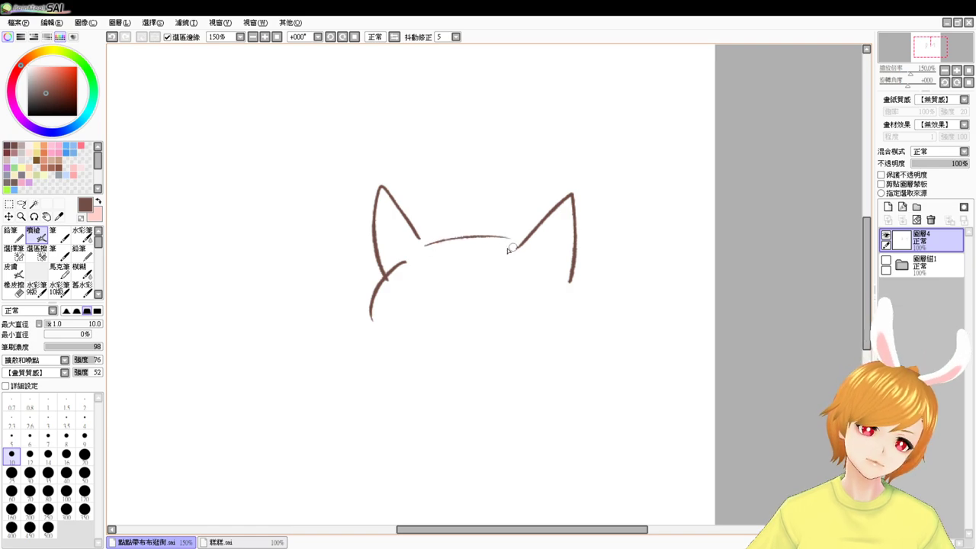
{"action": "key", "text": "ctrl+z"}
{"action": "left_click_drag", "start_coordinate": [424, 251], "coordinate": [512, 250]}
- Draw inner-ear lines and small fur tufts inside both pointed ears
{"action": "left_click_drag", "start_coordinate": [559, 219], "coordinate": [549, 252]}
{"action": "left_click_drag", "start_coordinate": [543, 264], "coordinate": [542, 276]}
{"action": "left_click_drag", "start_coordinate": [387, 204], "coordinate": [392, 252]}
{"action": "left_click_drag", "start_coordinate": [390, 247], "coordinate": [396, 262]}
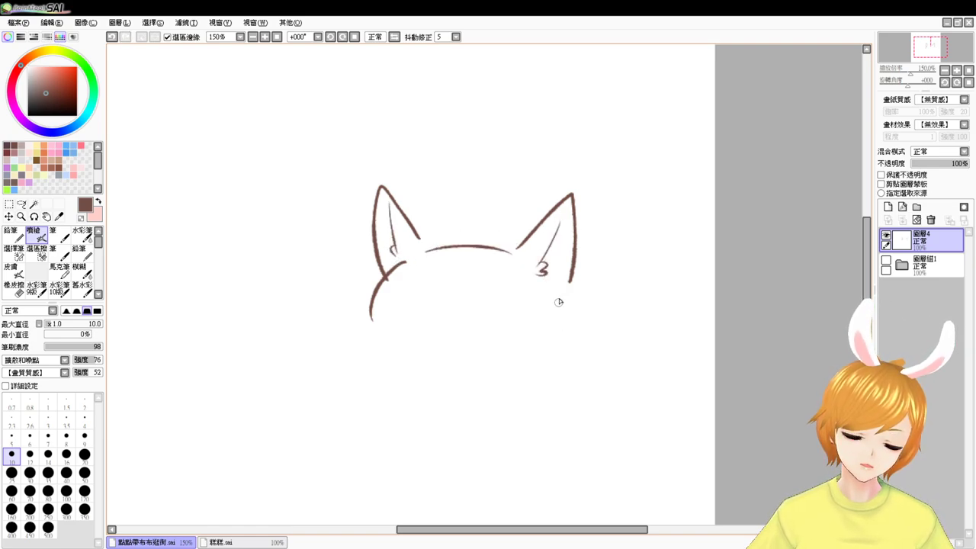
- Add the other cheek line, two dot eyes, a smiling mouth and furry chest lines to the animal sketch
{"action": "left_click_drag", "start_coordinate": [574, 294], "coordinate": [581, 334]}
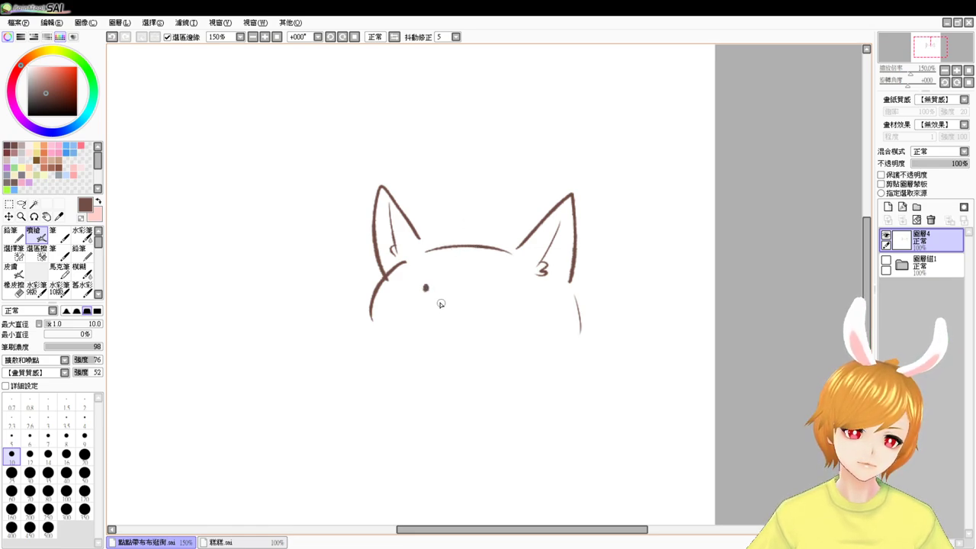
{"action": "left_click_drag", "start_coordinate": [443, 295], "coordinate": [489, 288]}
{"action": "key", "text": "ctrl+z"}
{"action": "left_click_drag", "start_coordinate": [415, 327], "coordinate": [430, 364]}
{"action": "mouse_move", "coordinate": [433, 348]}
{"action": "left_mouse_down"}
{"action": "mouse_move", "coordinate": [445, 362]}
{"action": "mouse_move", "coordinate": [499, 348]}
{"action": "left_mouse_up"}
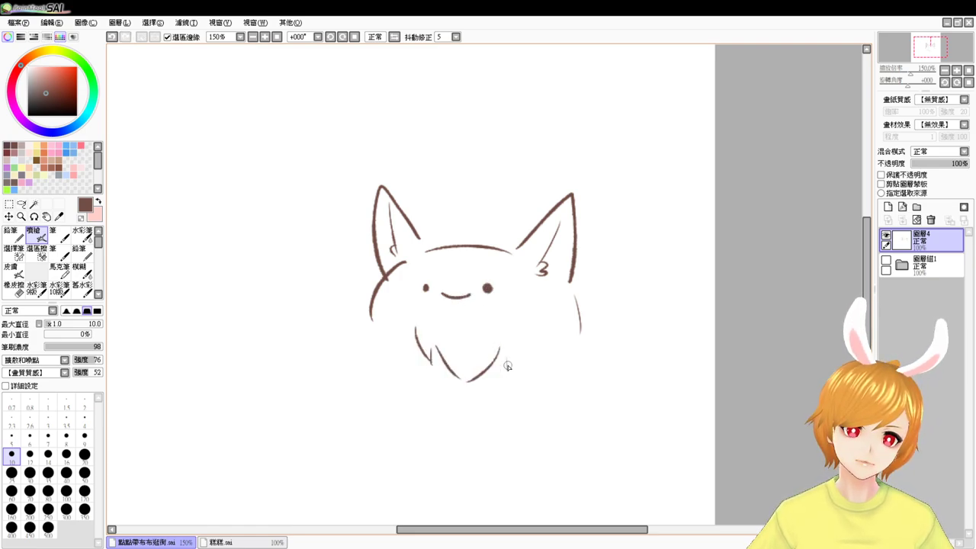
- Undo the whole animal head sketch along with the new layer it was drawn on
{"action": "key", "text": "ctrl+z"}
{"action": "key", "text": "ctrl+z"}
{"action": "key", "text": "ctrl+z"}
{"action": "key", "text": "ctrl+z"}
{"action": "key", "text": "ctrl+z"}
{"action": "key", "text": "ctrl+z"}
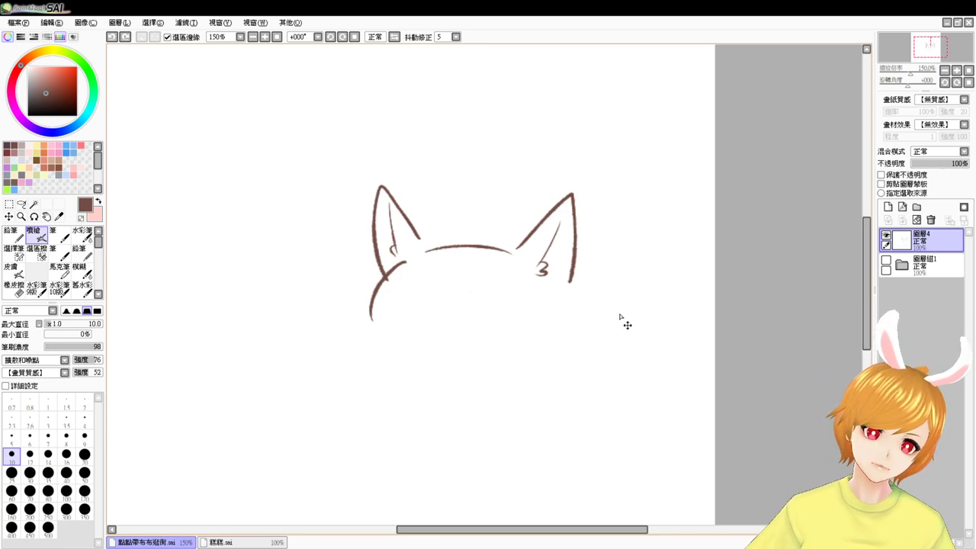
{"action": "key", "text": "ctrl+z"}
{"action": "key", "text": "ctrl+z"}
{"action": "key", "text": "ctrl+z"}
{"action": "key", "text": "ctrl+z"}
{"action": "key", "text": "ctrl+z"}
{"action": "key", "text": "ctrl+z"}
{"action": "key", "text": "ctrl+z"}
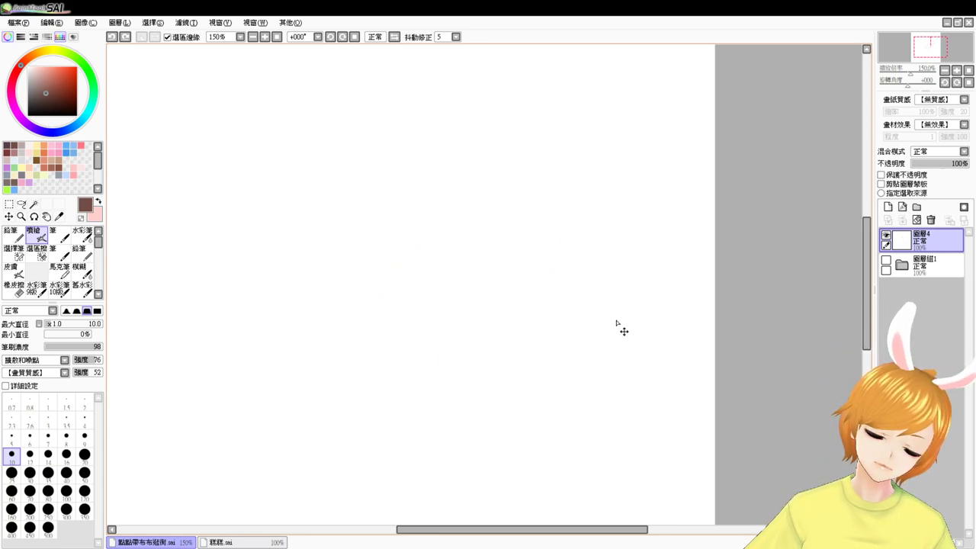
{"action": "key", "text": "ctrl+z"}
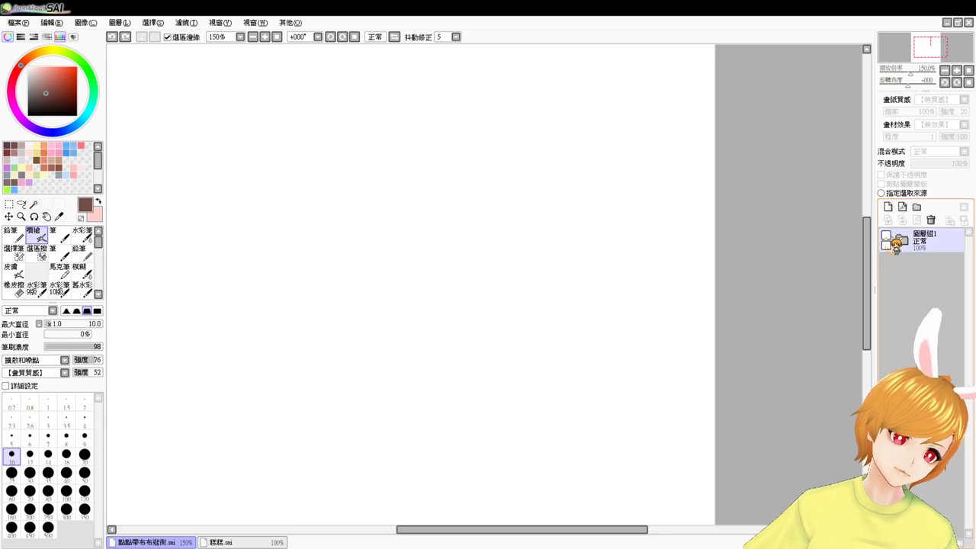
- Show the layer group 圖層組1 with the girl's line art again
{"action": "left_click", "coordinate": [886, 235]}
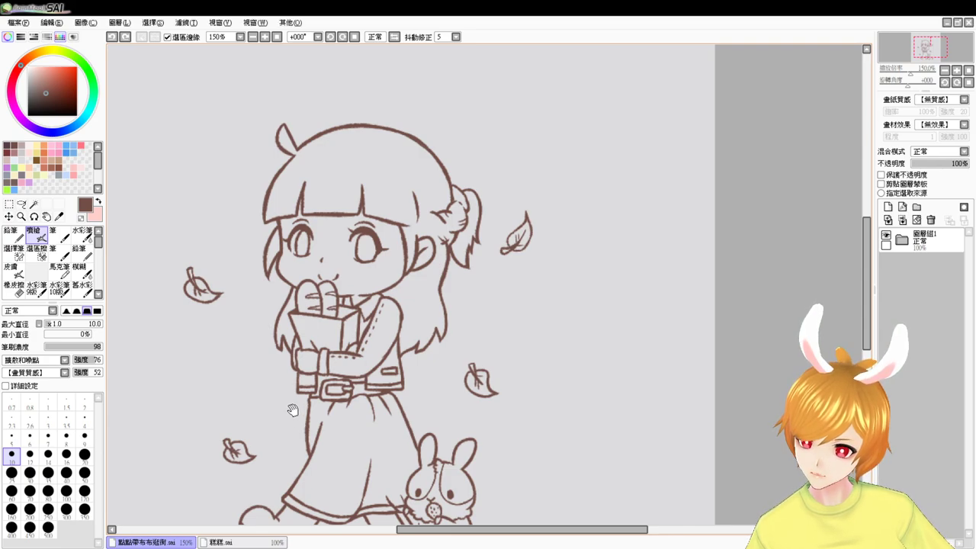
{"action": "left_click_drag", "start_coordinate": [285, 407], "coordinate": [306, 343]}
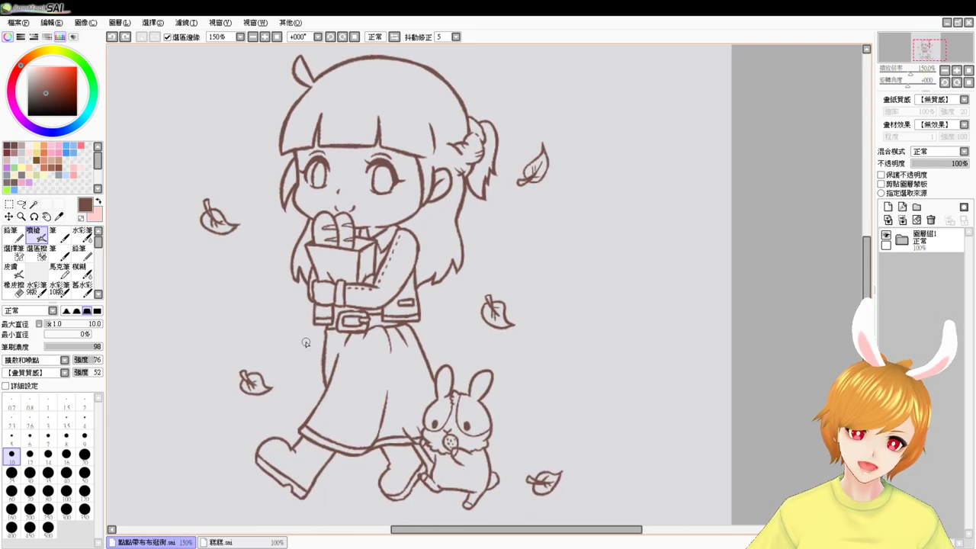